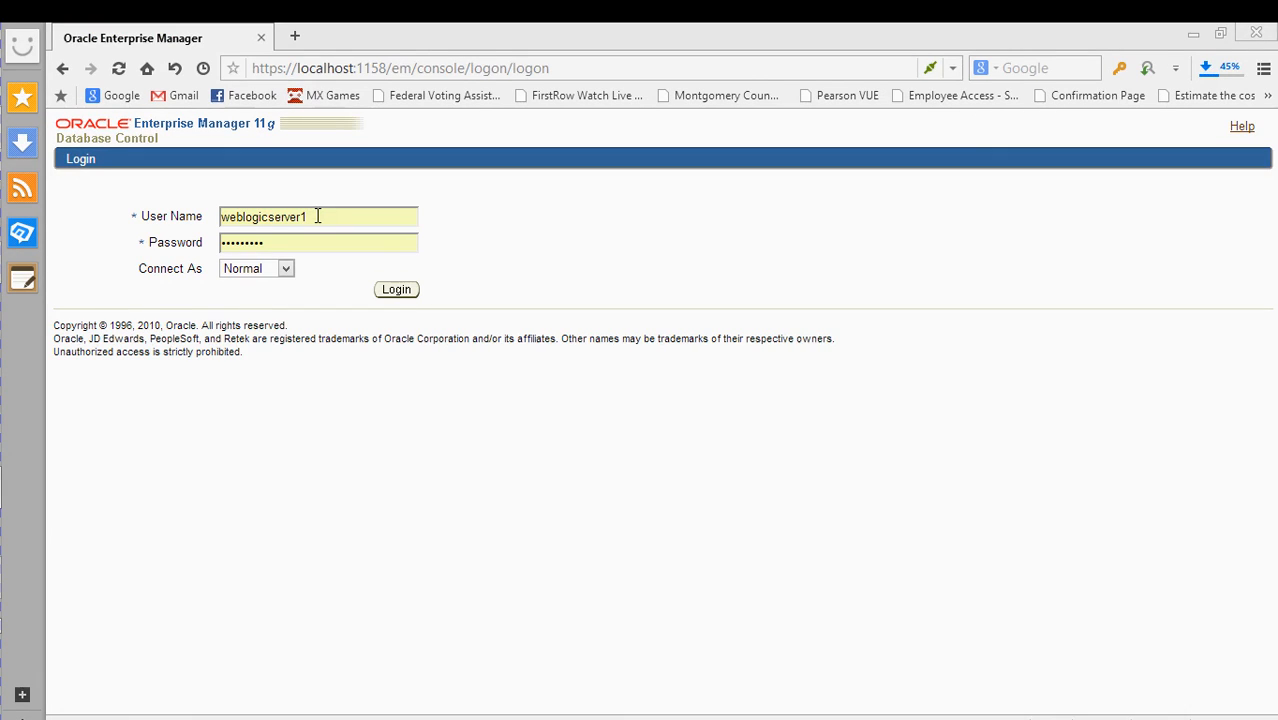
- Inspect and select the start of the browser page address, then dismiss the editing menu
click(334, 217)
click(330, 217)
click(345, 70)
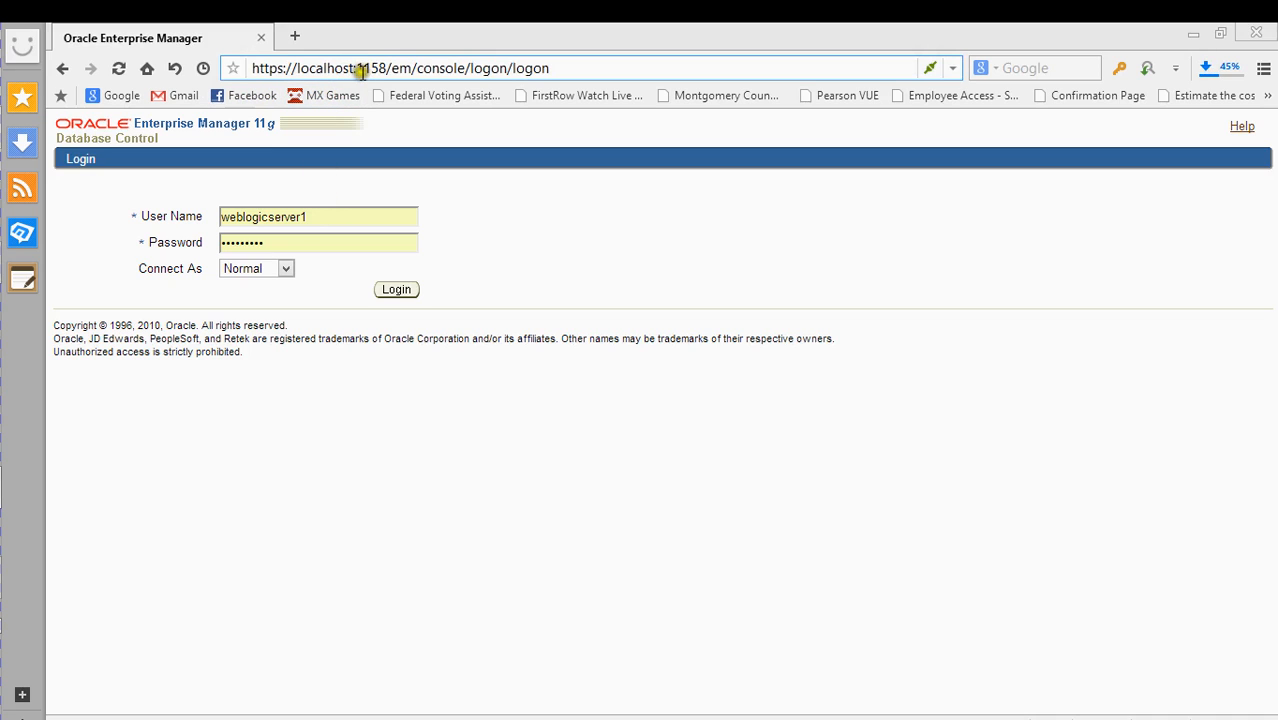
click(255, 68)
drag(255, 68, 463, 77)
right_click(449, 70)
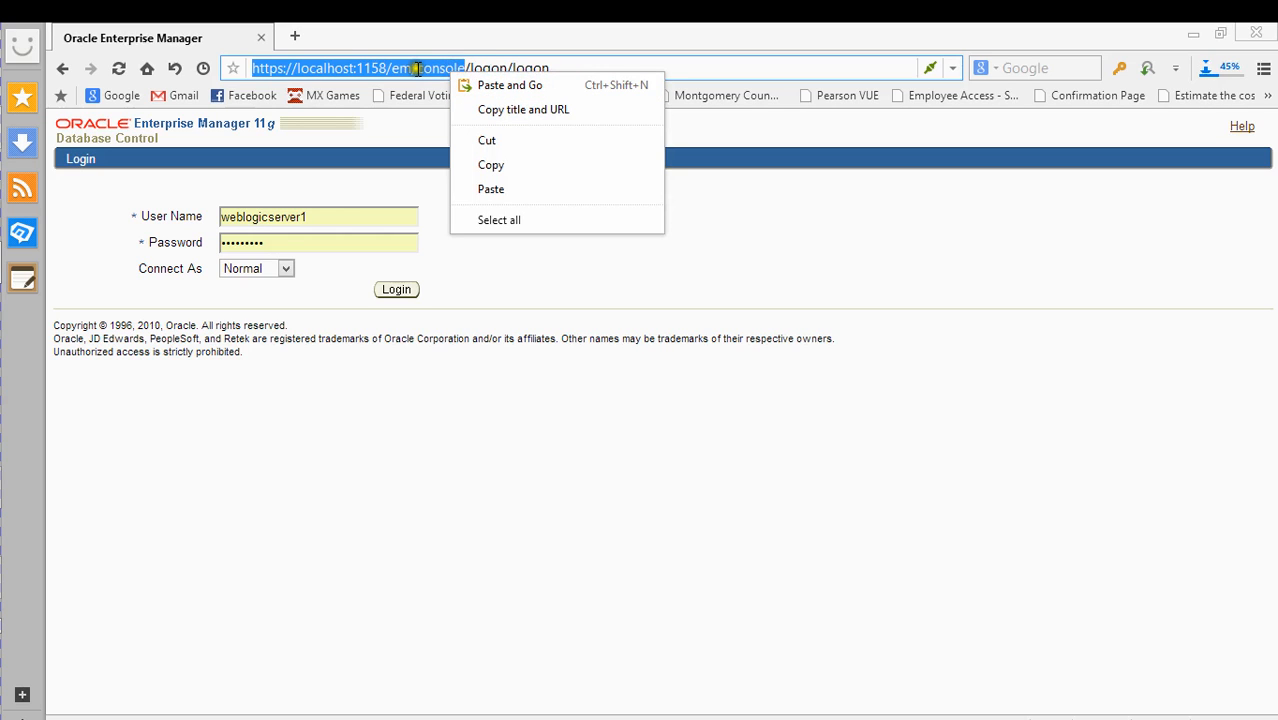
click(420, 69)
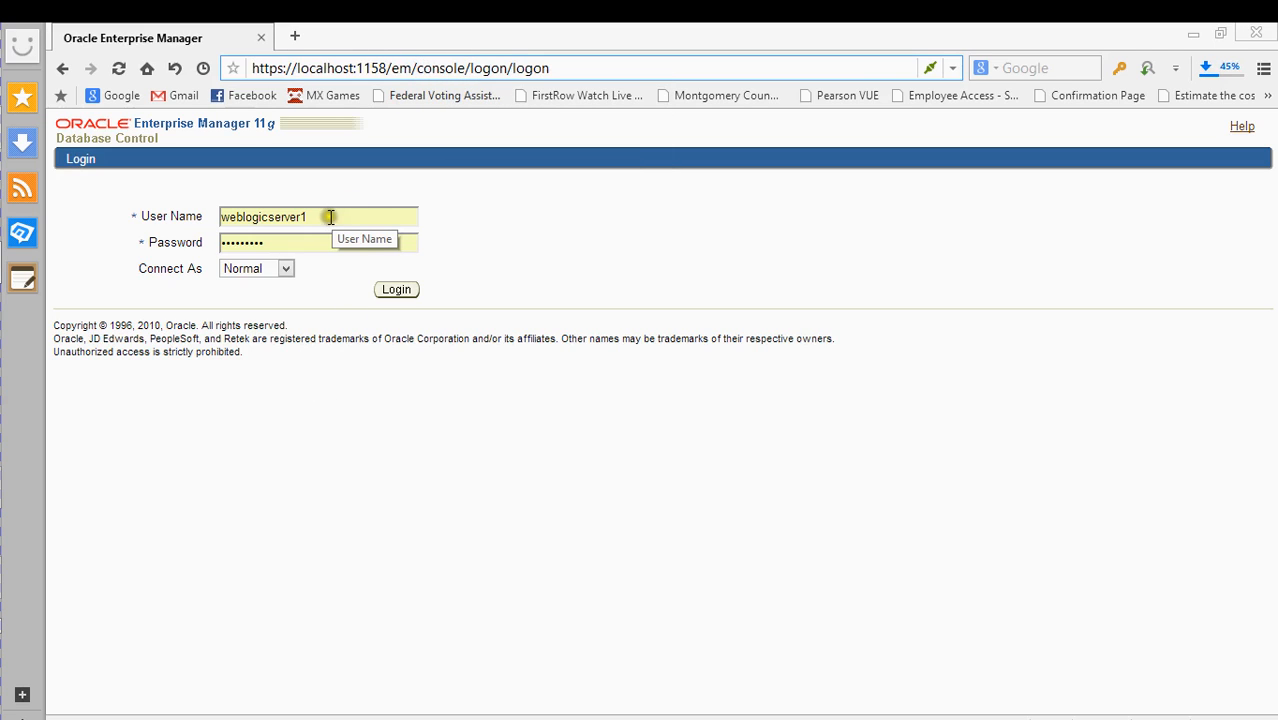
- Log in as sys with the account password and the SYSDBA connection role
click(327, 219)
click(327, 219)
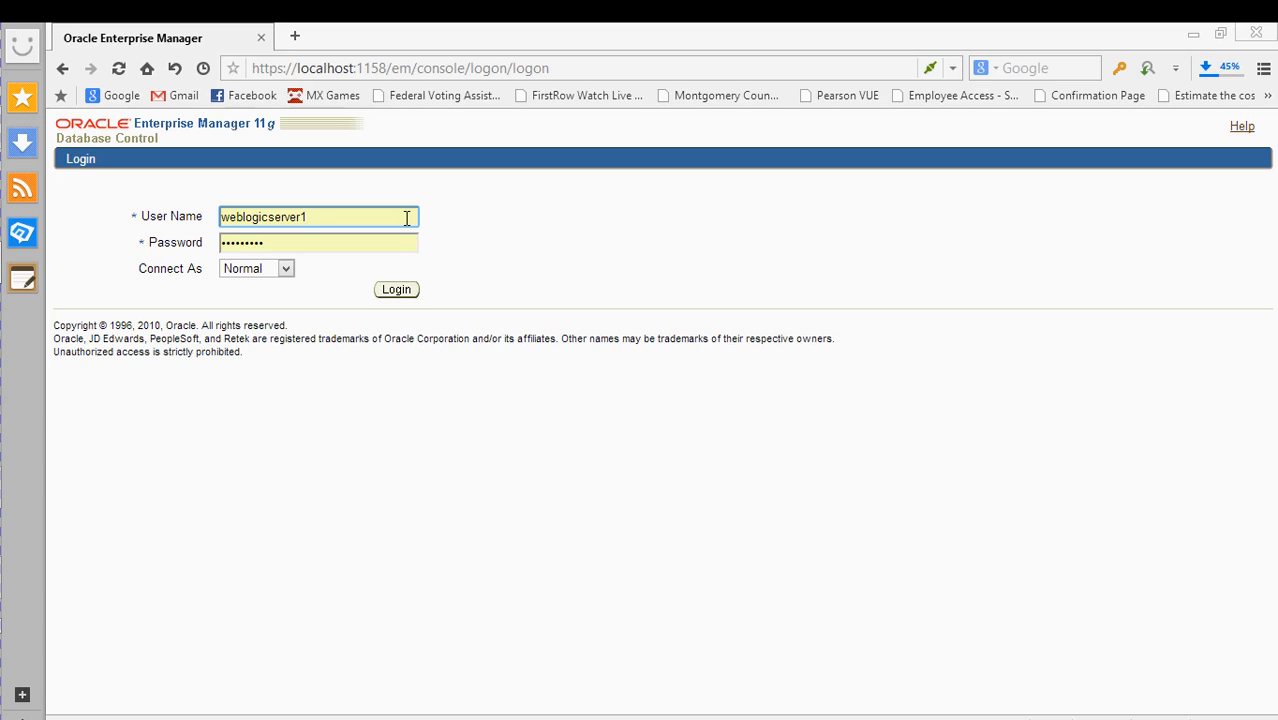
key(BackSpace)
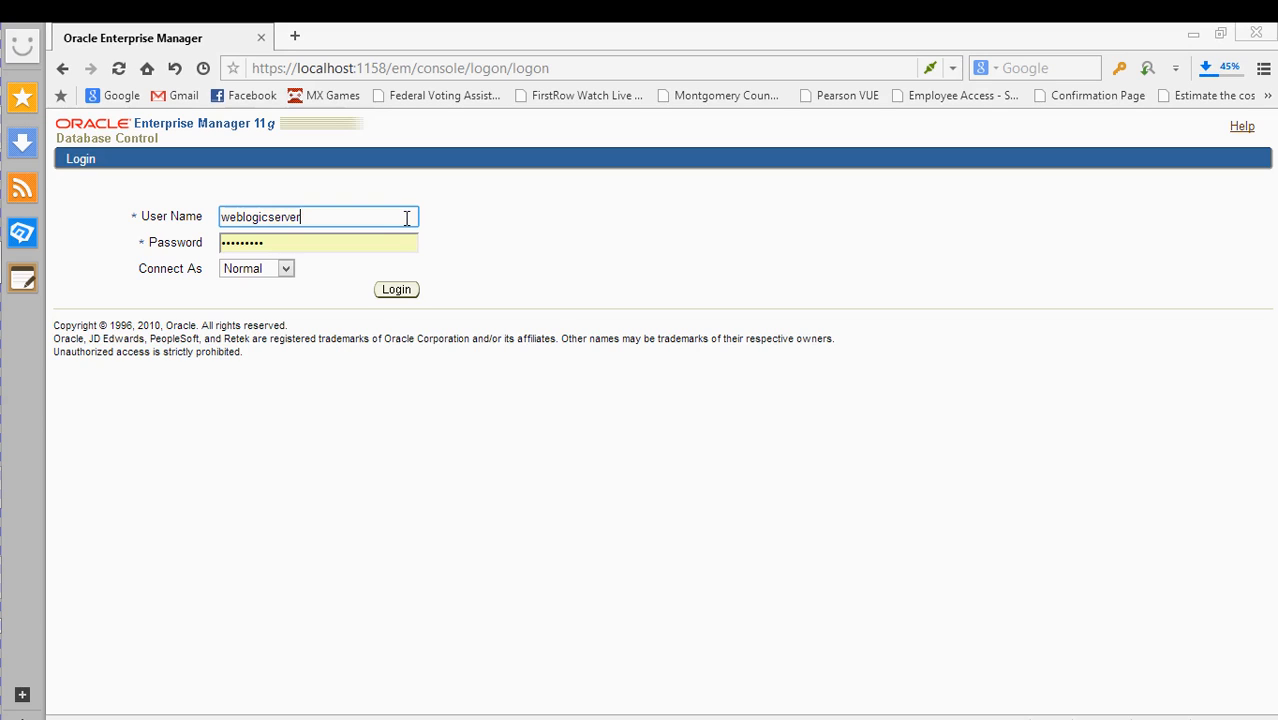
key(BackSpace)
key(BackSpace)
key(BackSpace)
key(BackSpace)
key(BackSpace)
key(BackSpace)
key(BackSpace)
key(BackSpace)
key(BackSpace)
key(BackSpace)
key(BackSpace)
key(BackSpace)
key(BackSpace)
key(Tab)
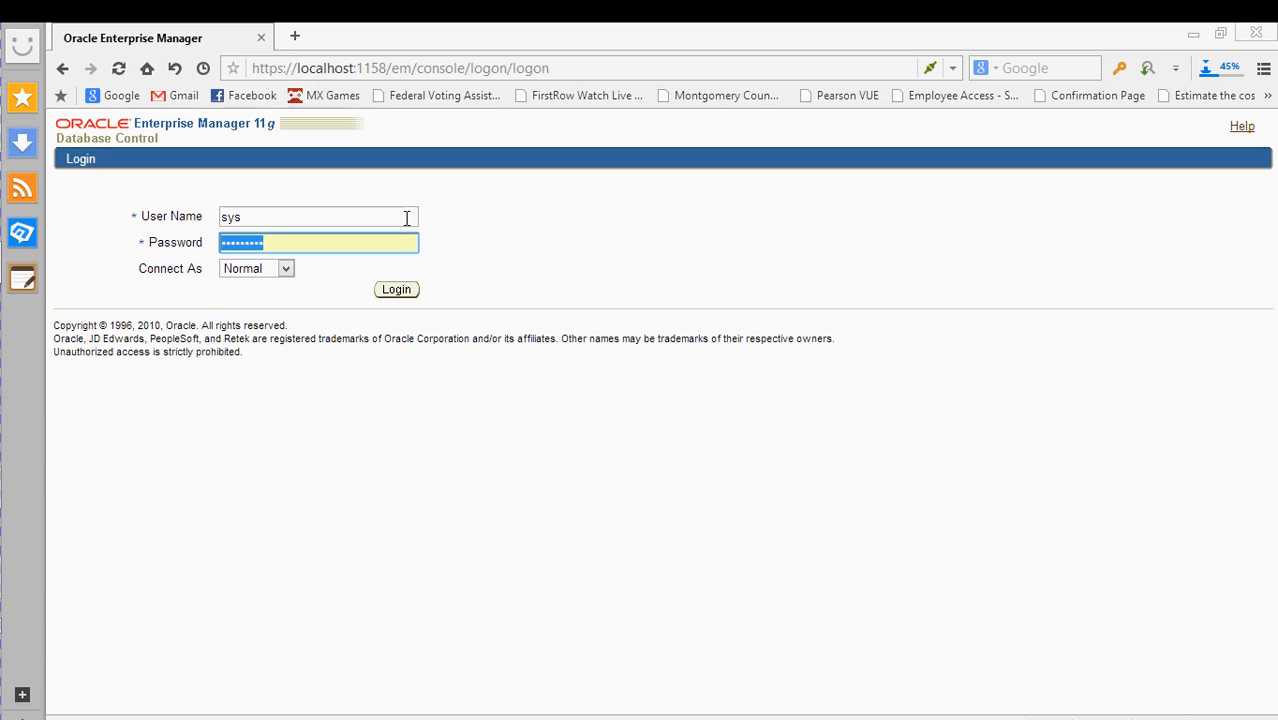
text(or)
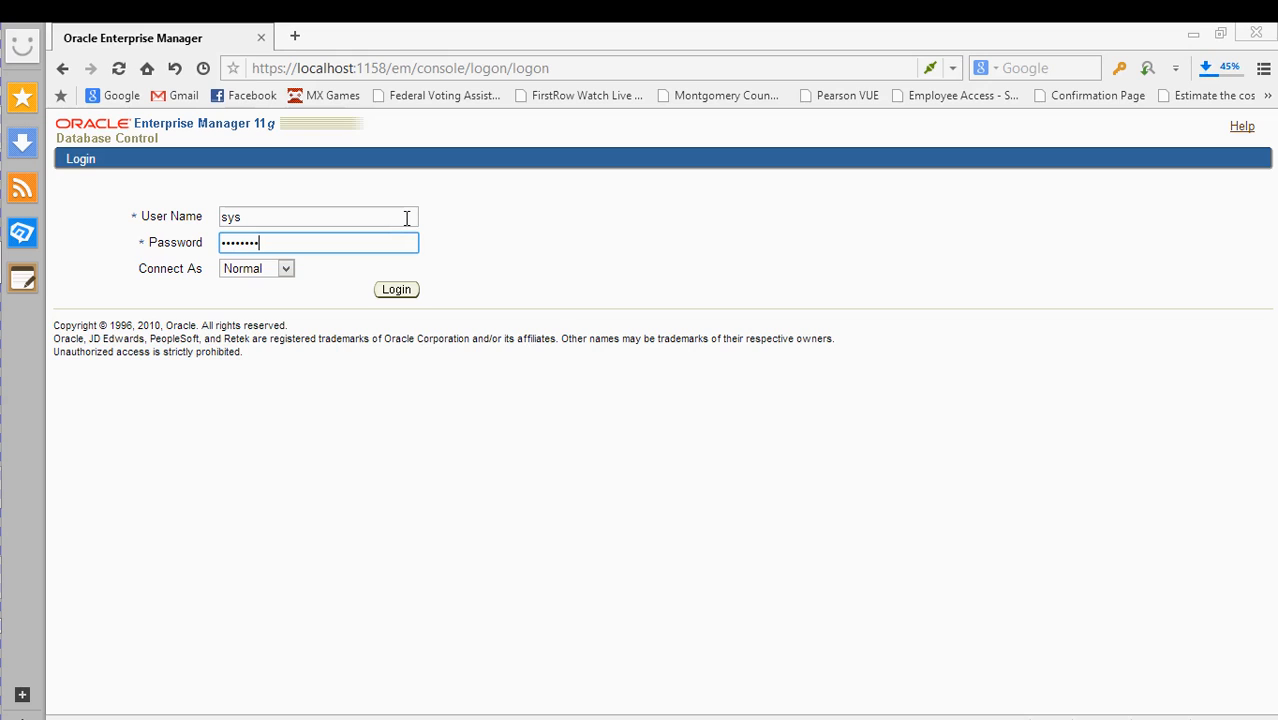
click(278, 268)
click(271, 303)
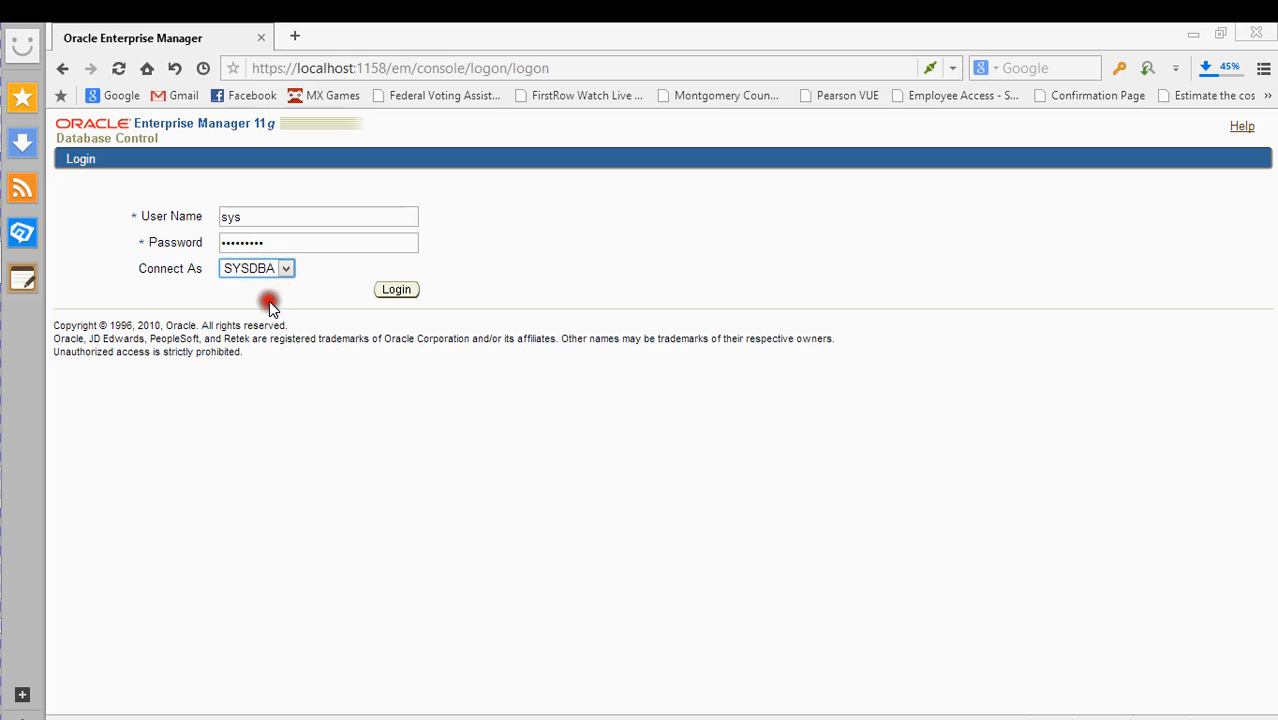
click(408, 292)
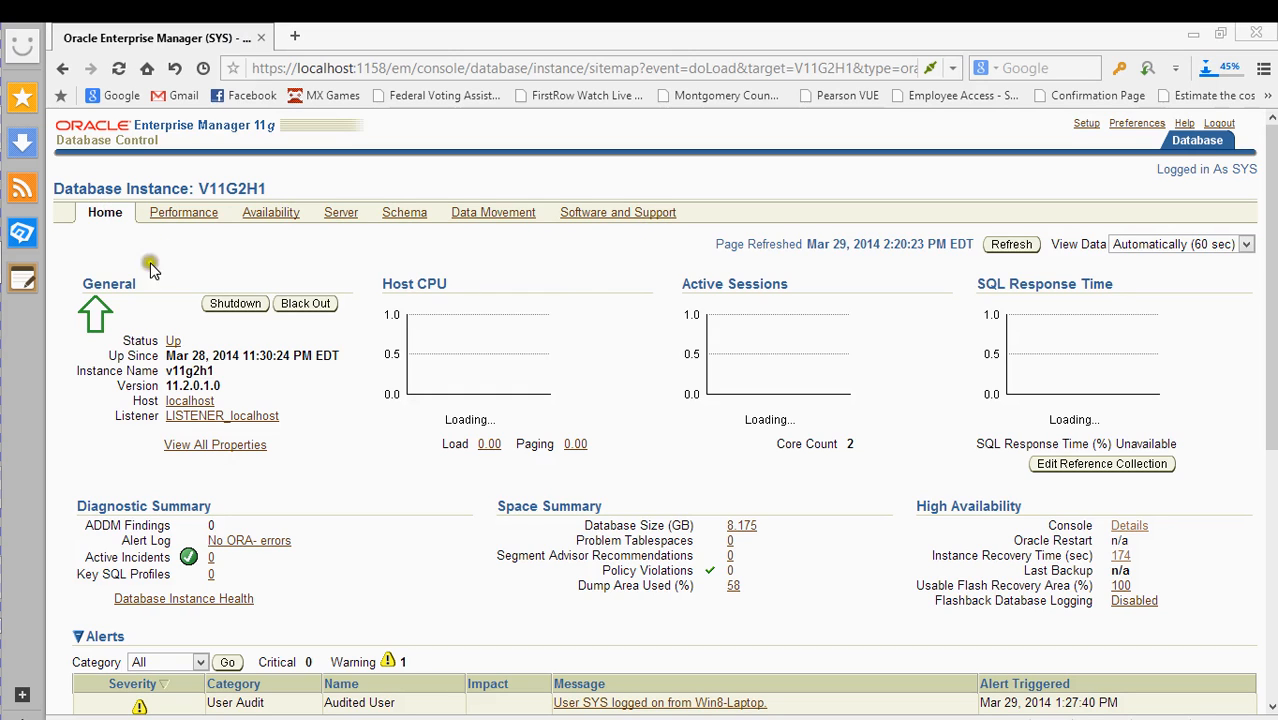
scroll(350, 250, down, 1)
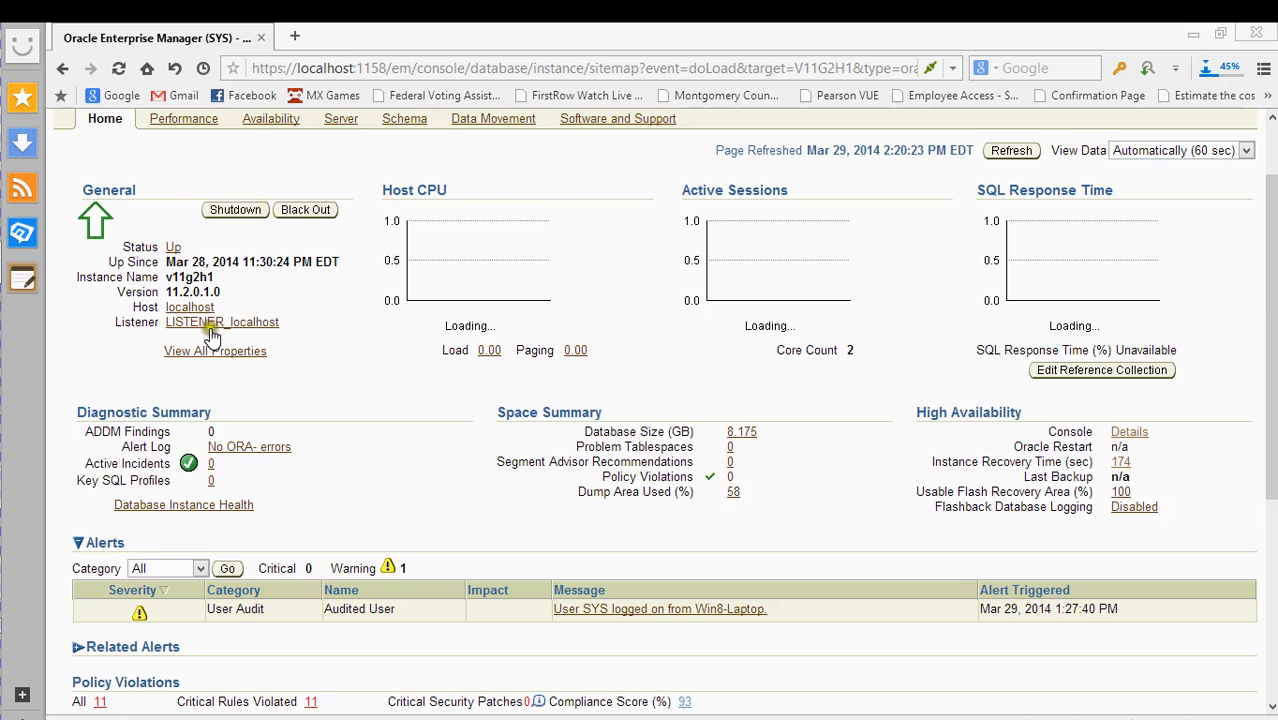
scroll(362, 290, down, 2)
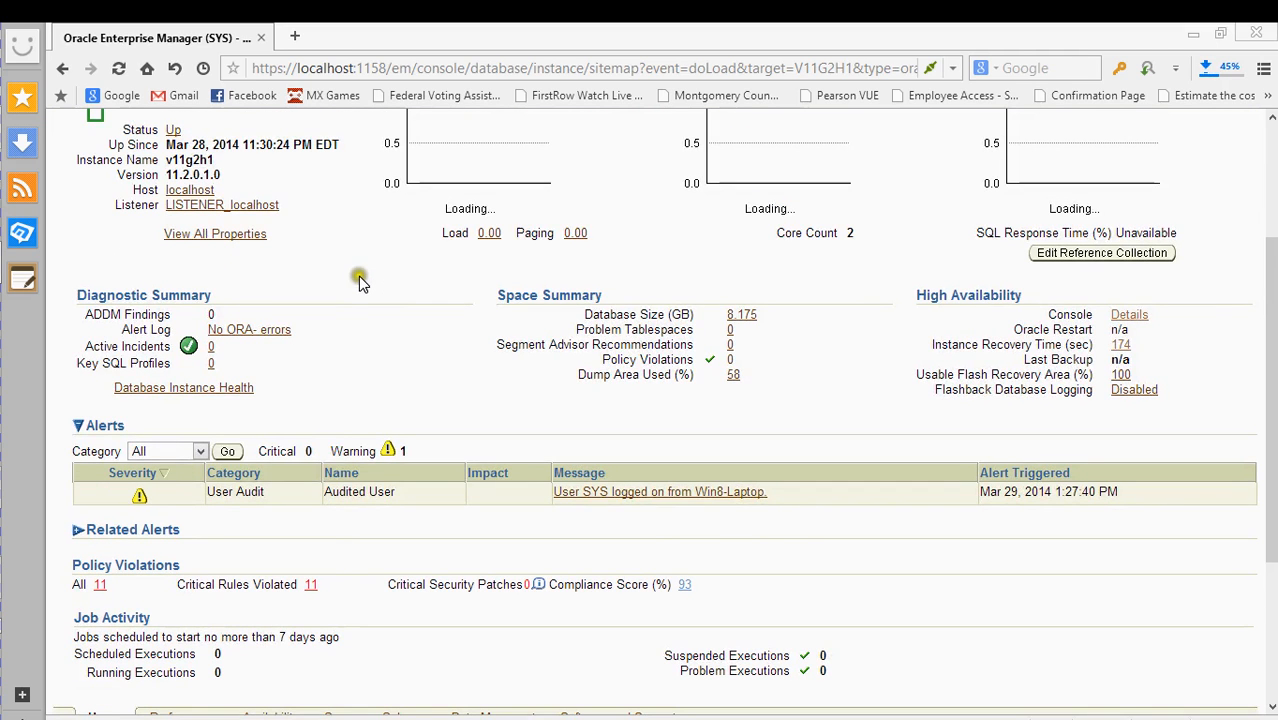
scroll(360, 278, up, 2)
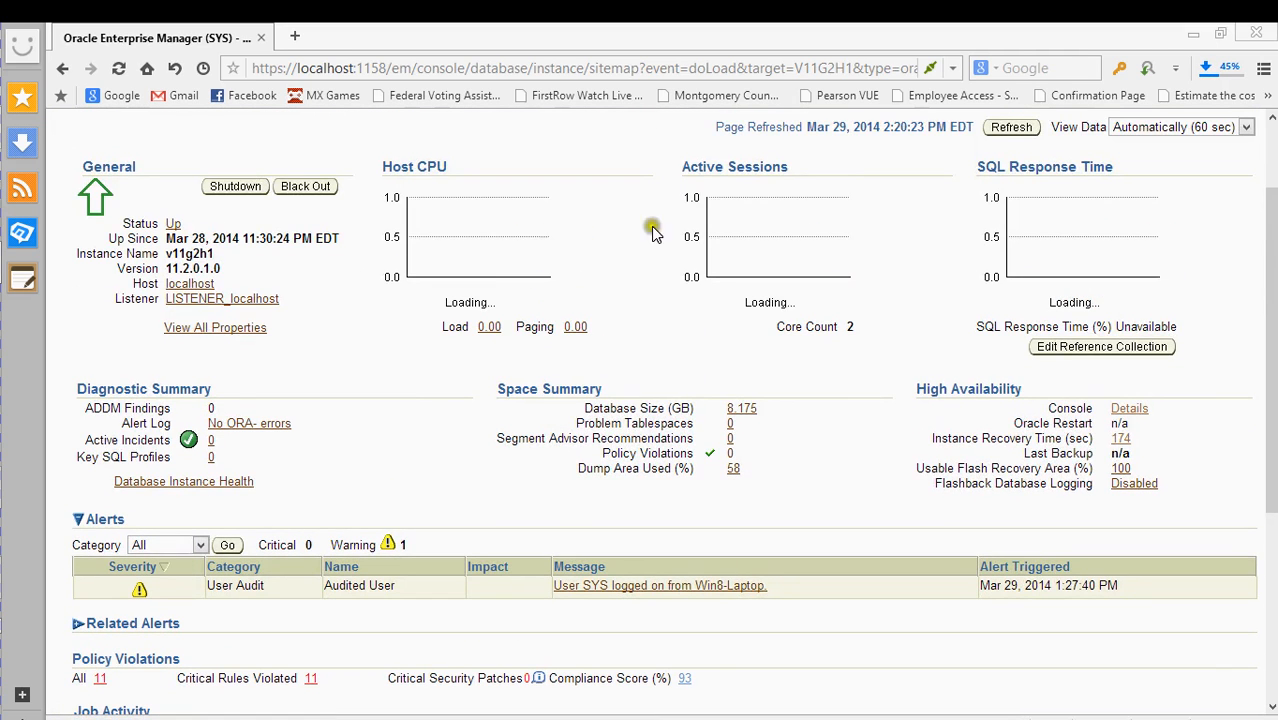
scroll(1100, 245, down, 2)
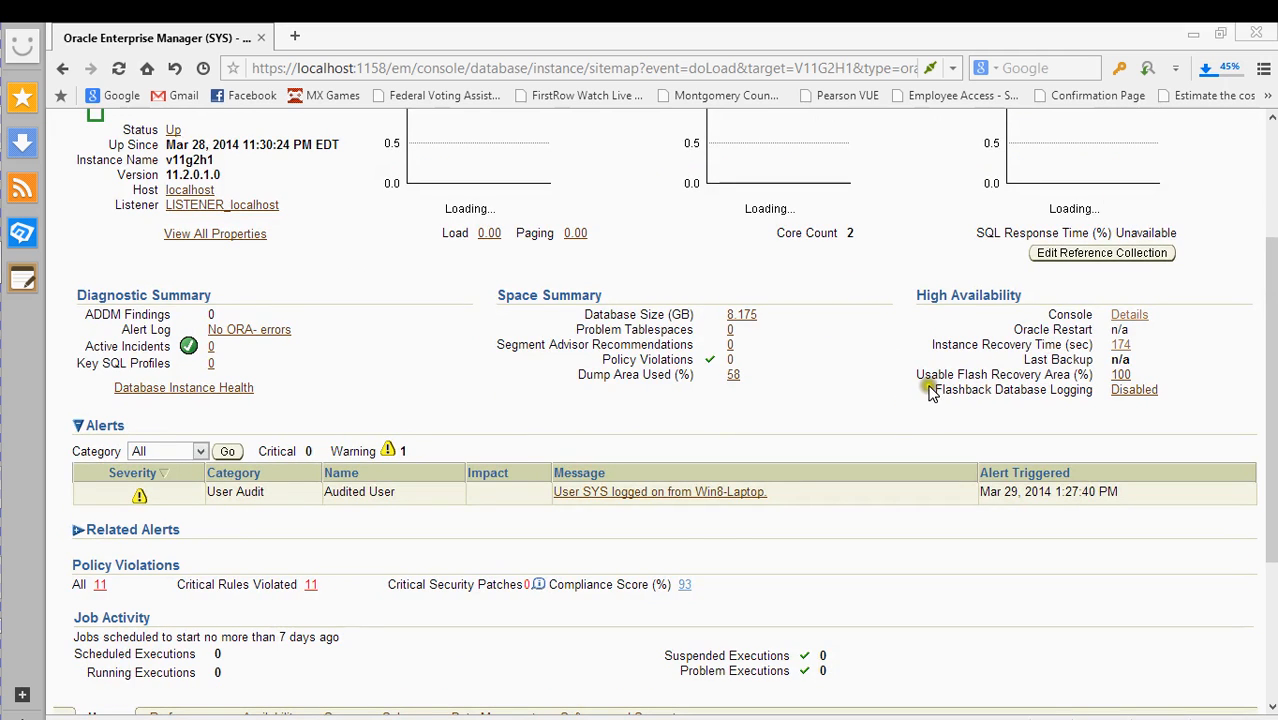
scroll(890, 382, down, 2)
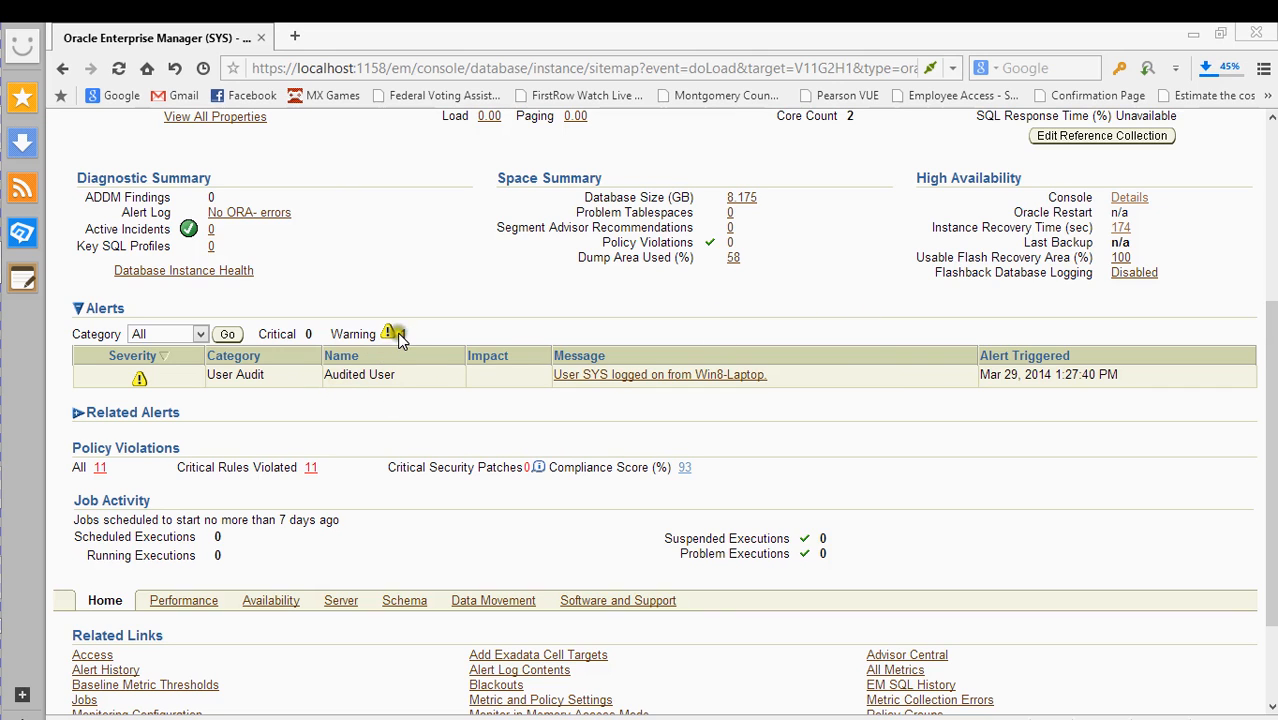
scroll(406, 330, down, 2)
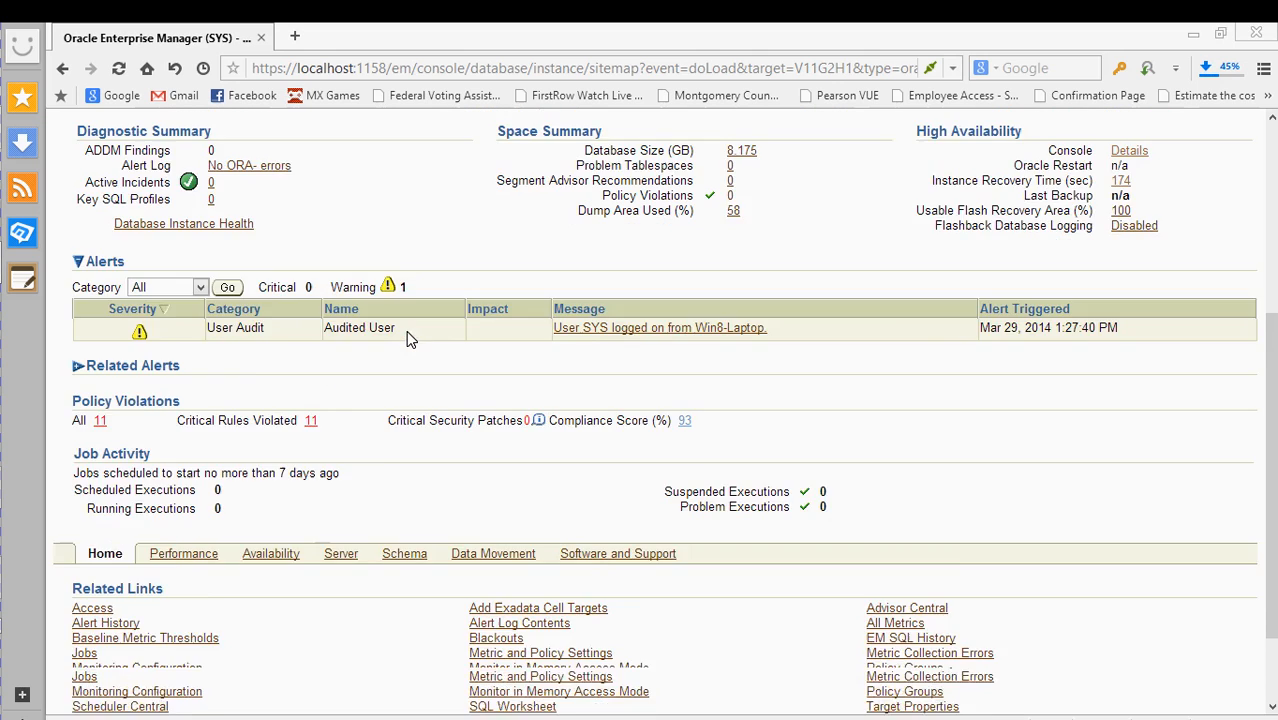
scroll(470, 279, down, 1)
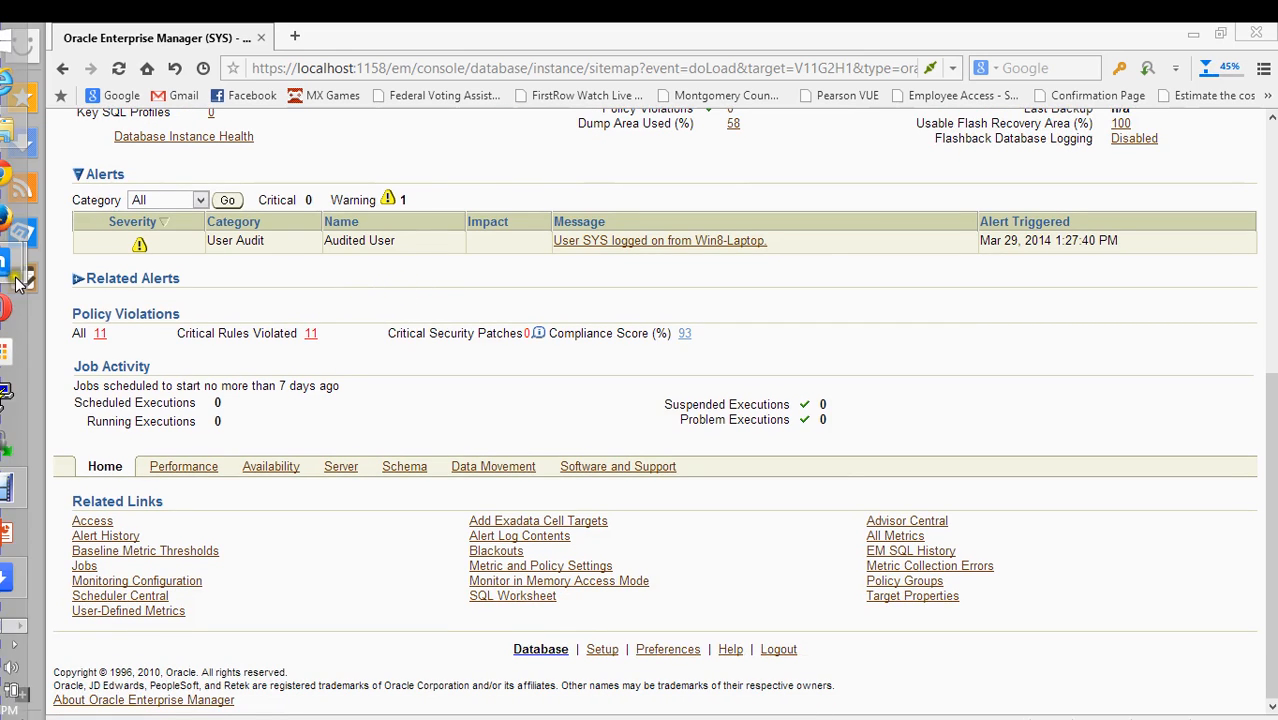
click(80, 281)
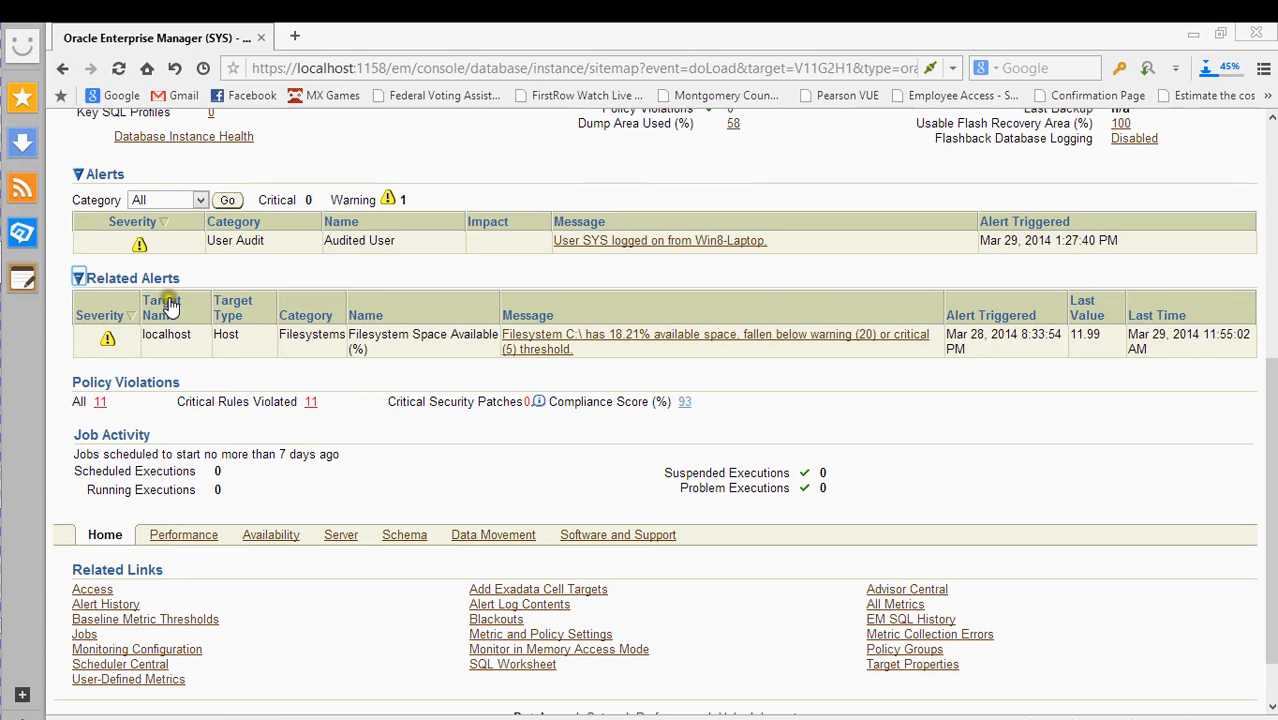
scroll(253, 255, up, 5)
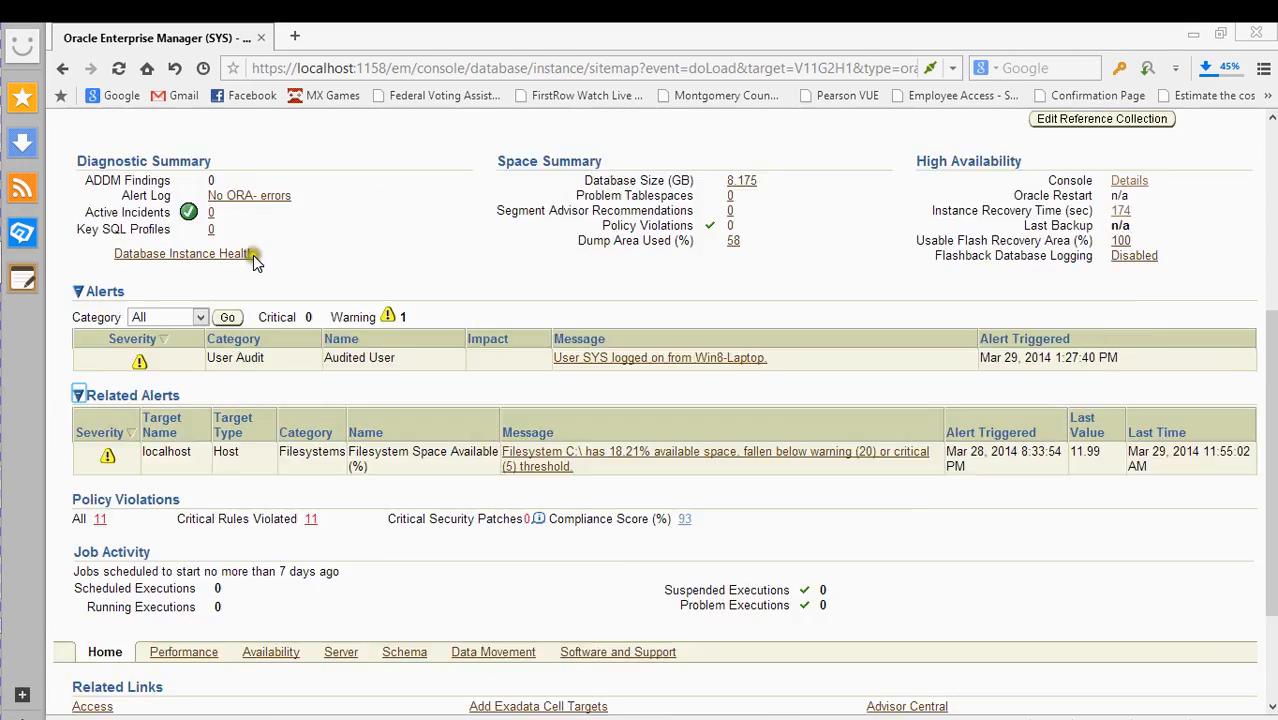
scroll(385, 376, down, 6)
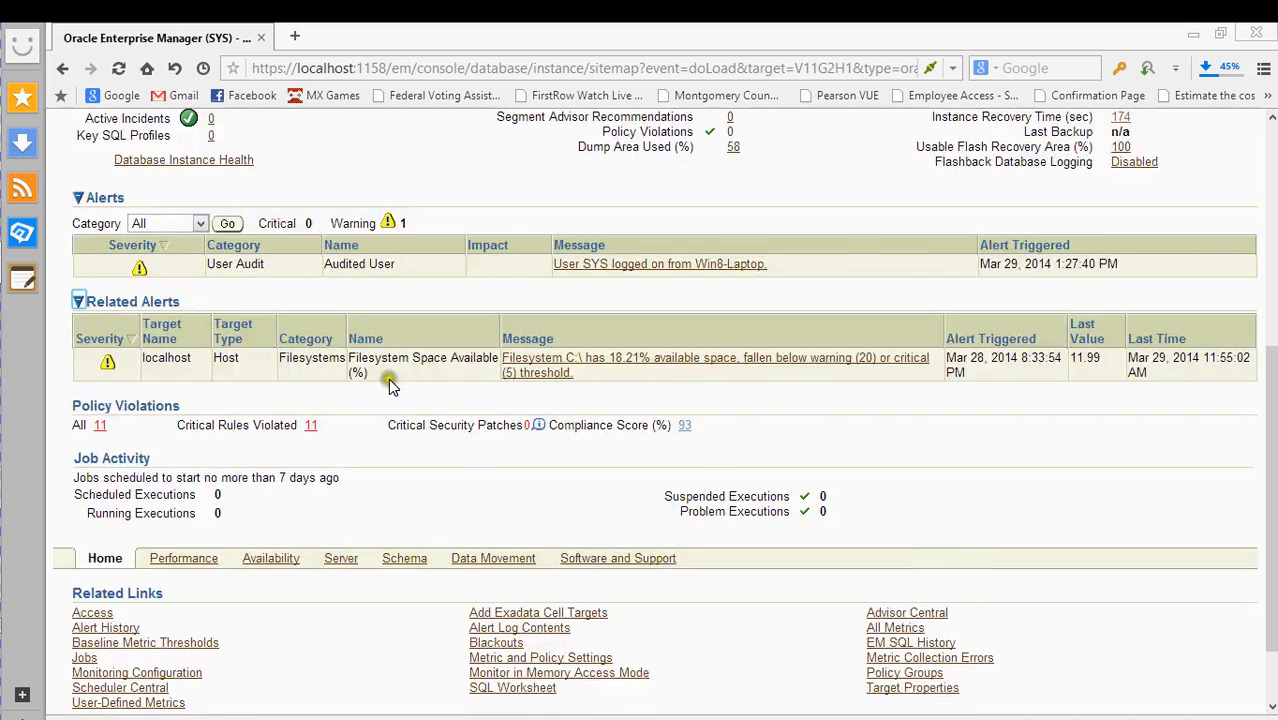
scroll(388, 380, up, 1)
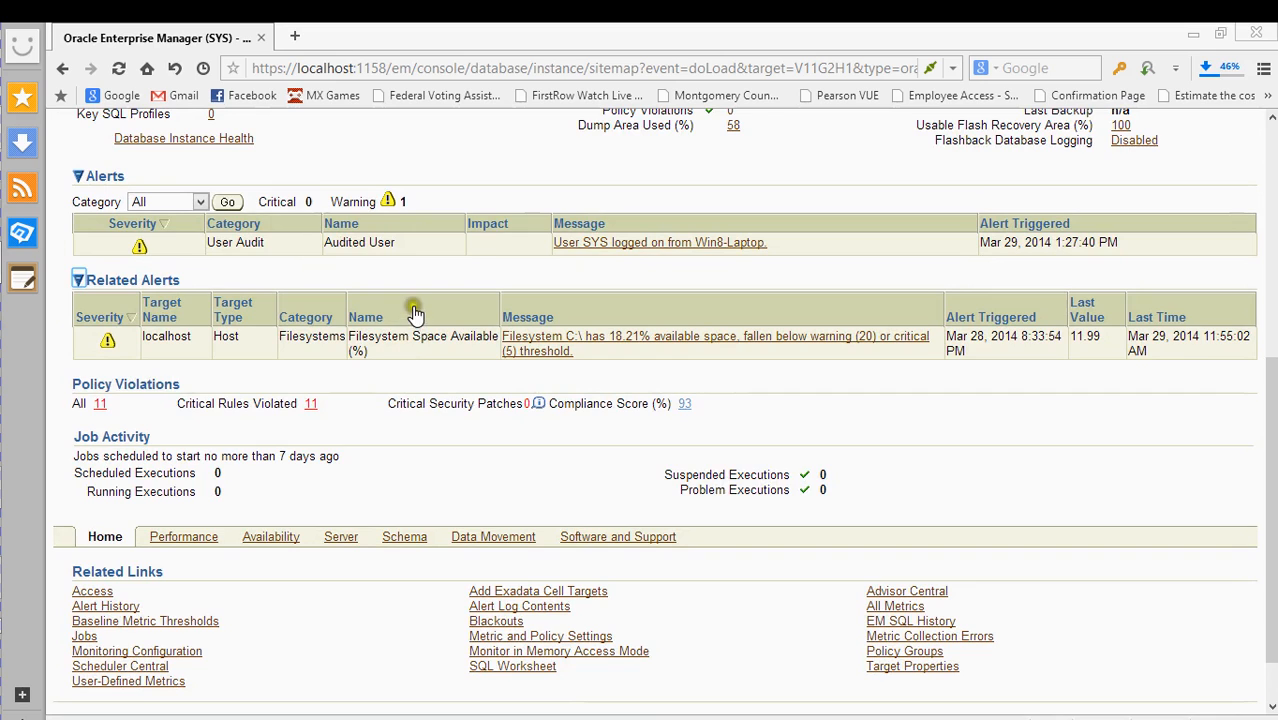
click(86, 292)
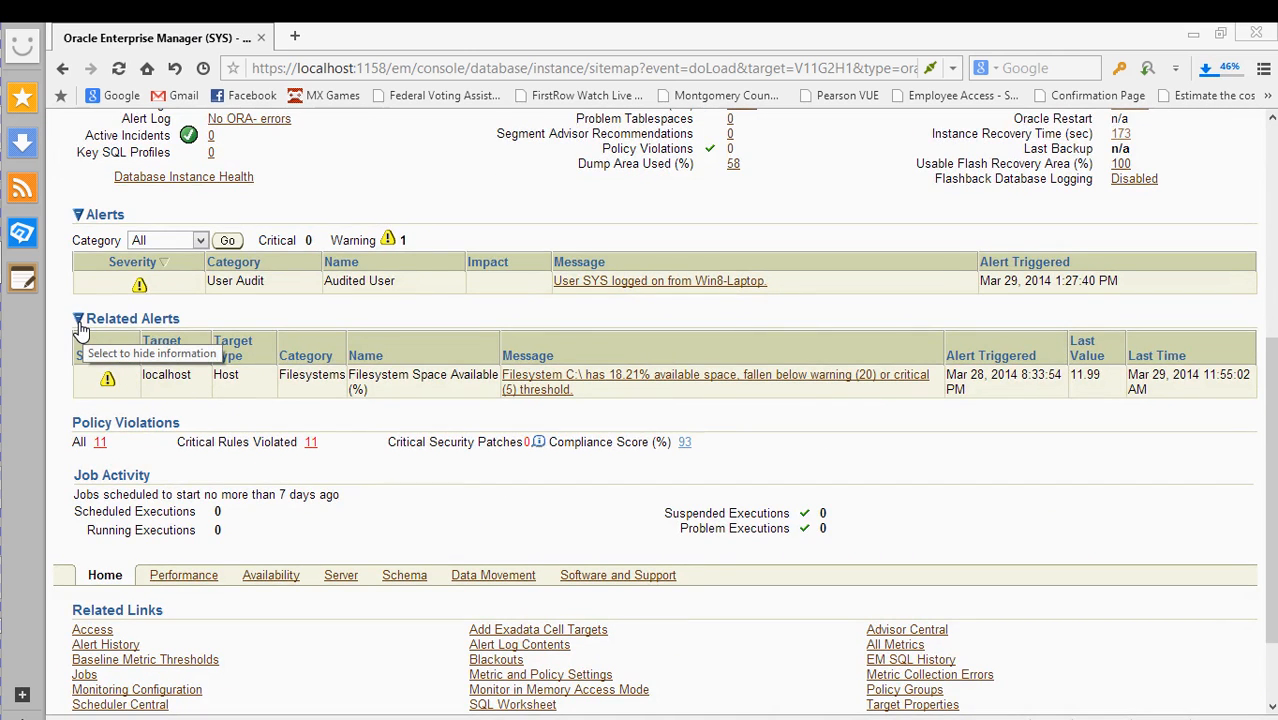
click(79, 320)
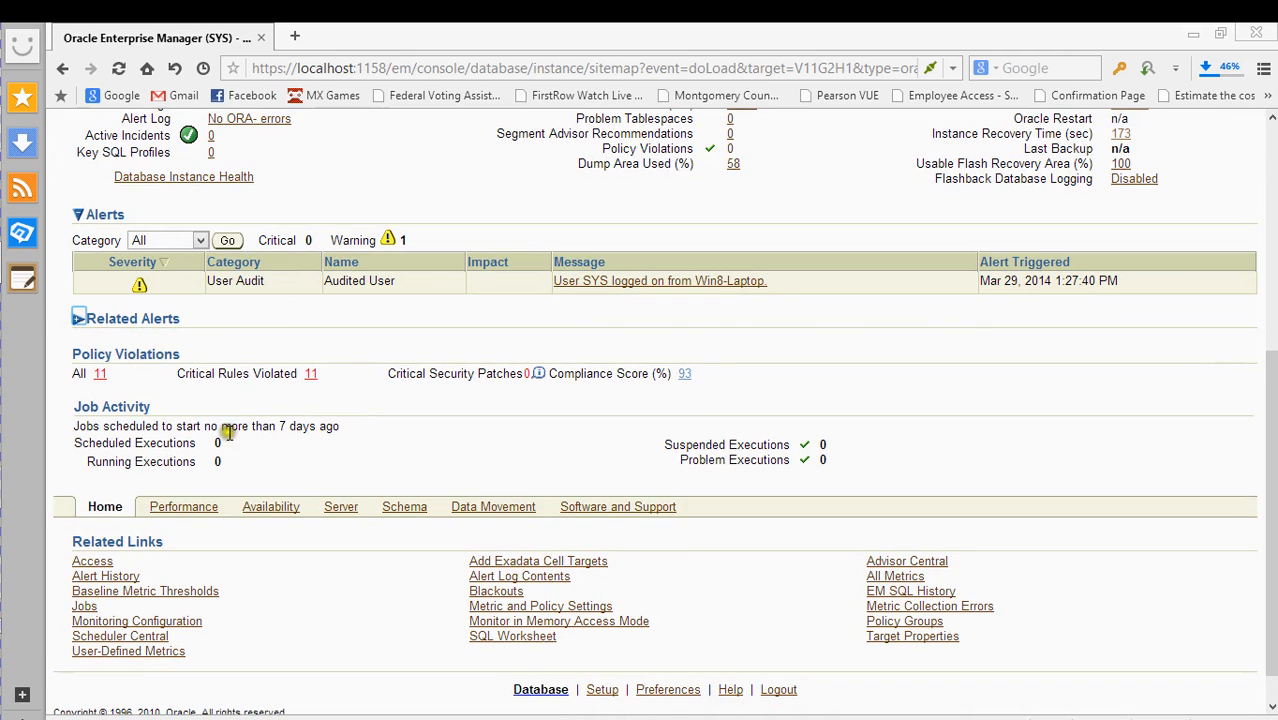
scroll(312, 425, down, 1)
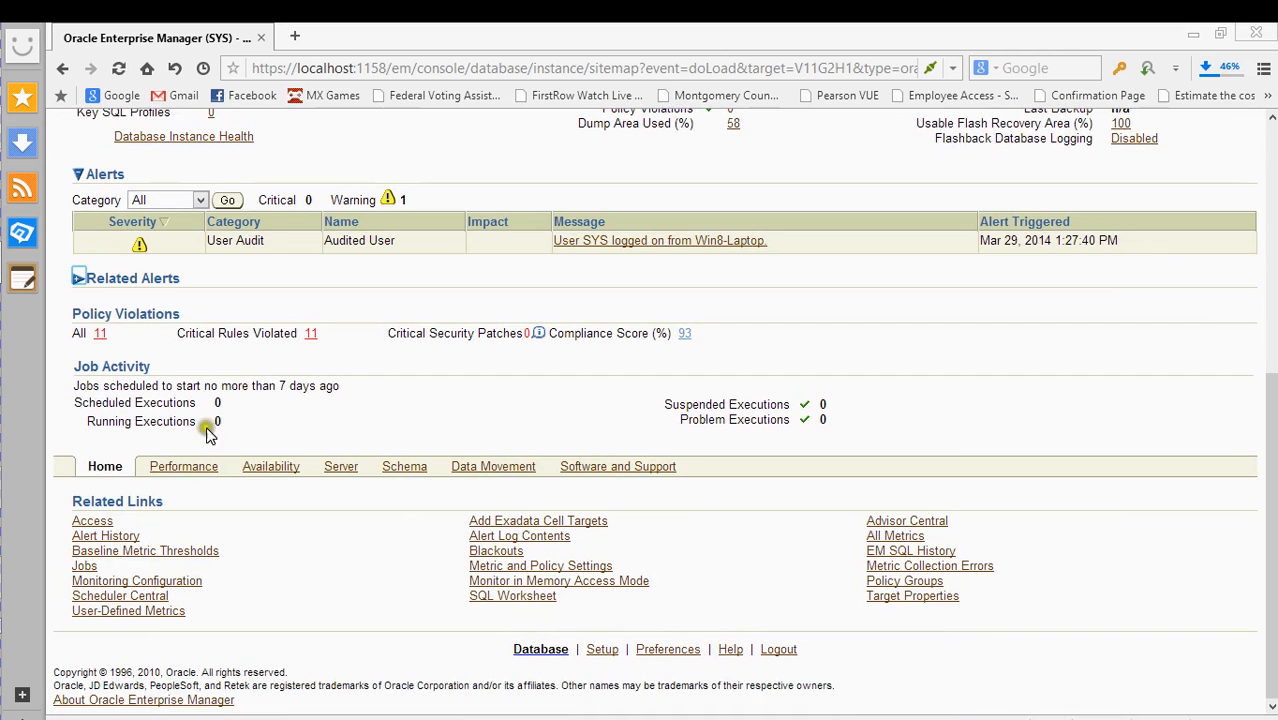
scroll(315, 427, up, 2)
scroll(437, 374, up, 1)
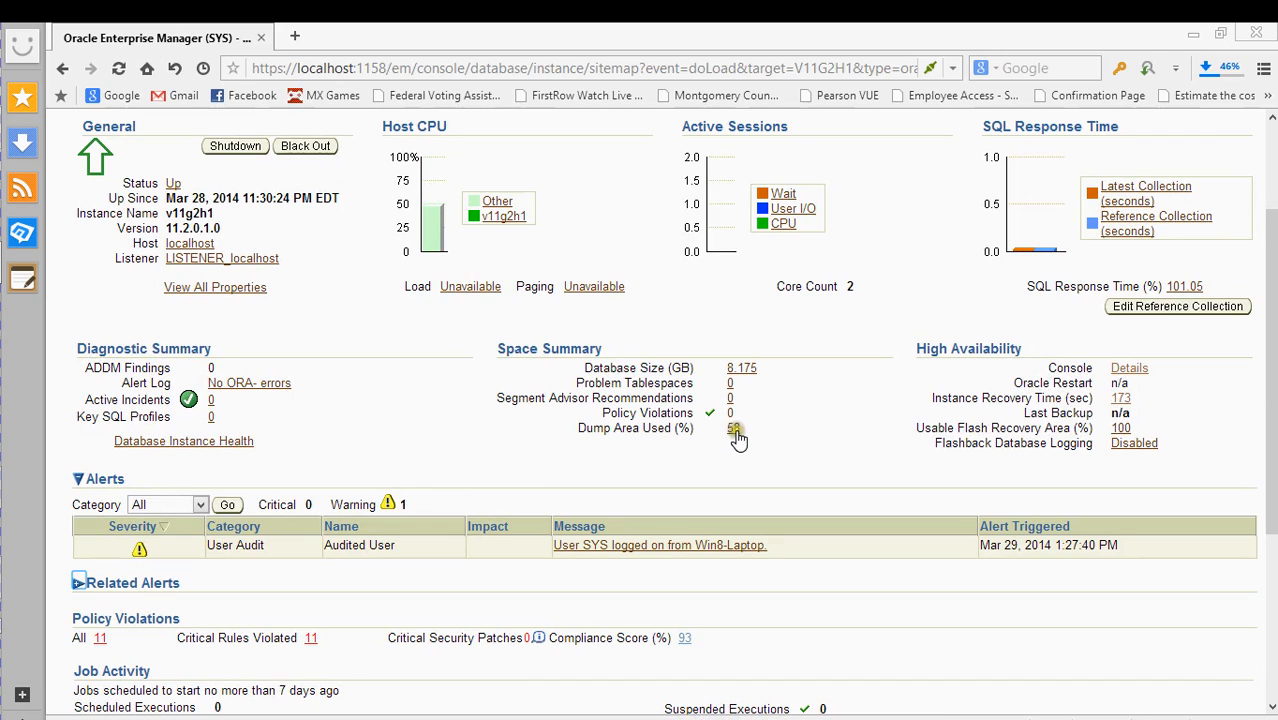
- Open the Tablespaces list from the database size and scroll its sizes, used and free space
click(749, 370)
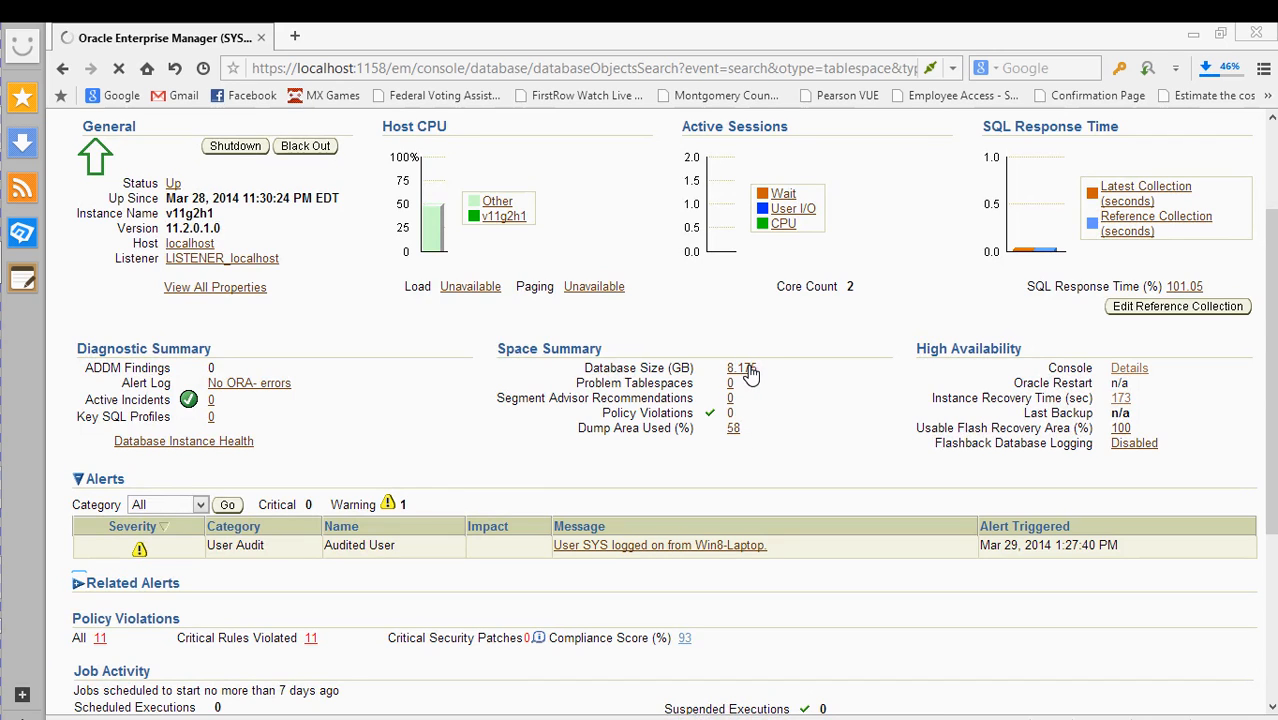
scroll(632, 442, down, 4)
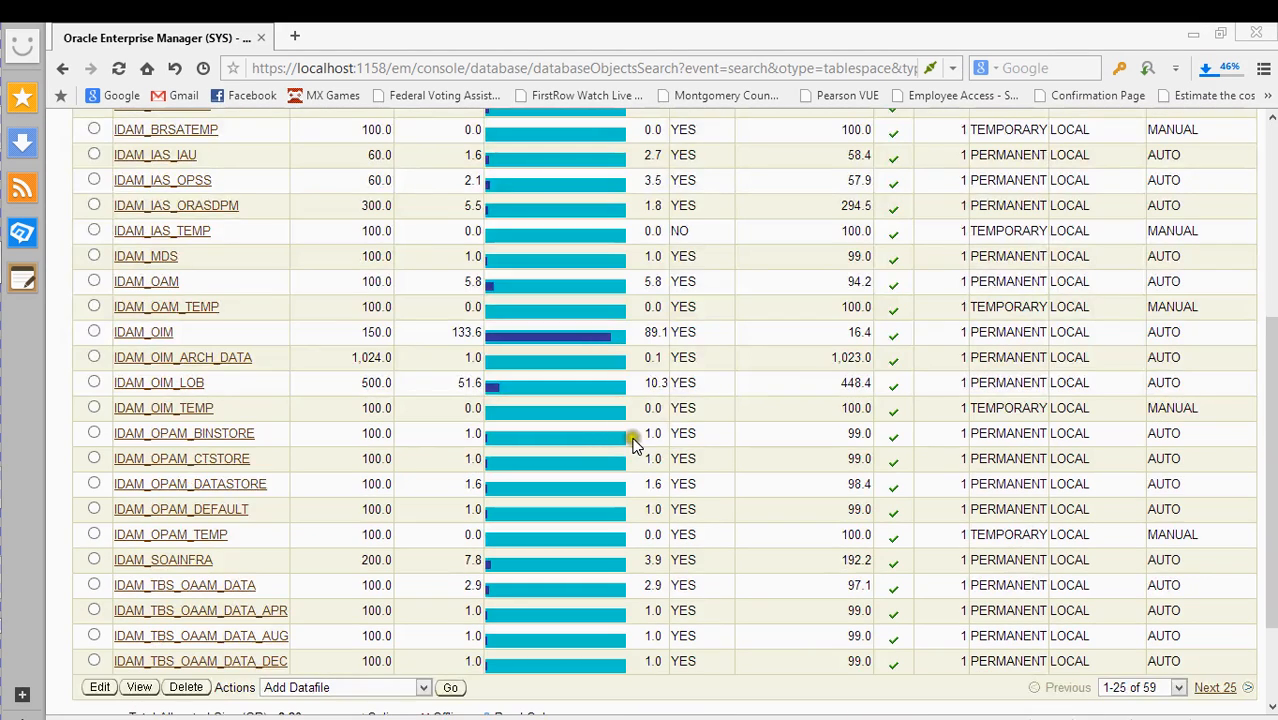
scroll(632, 442, up, 4)
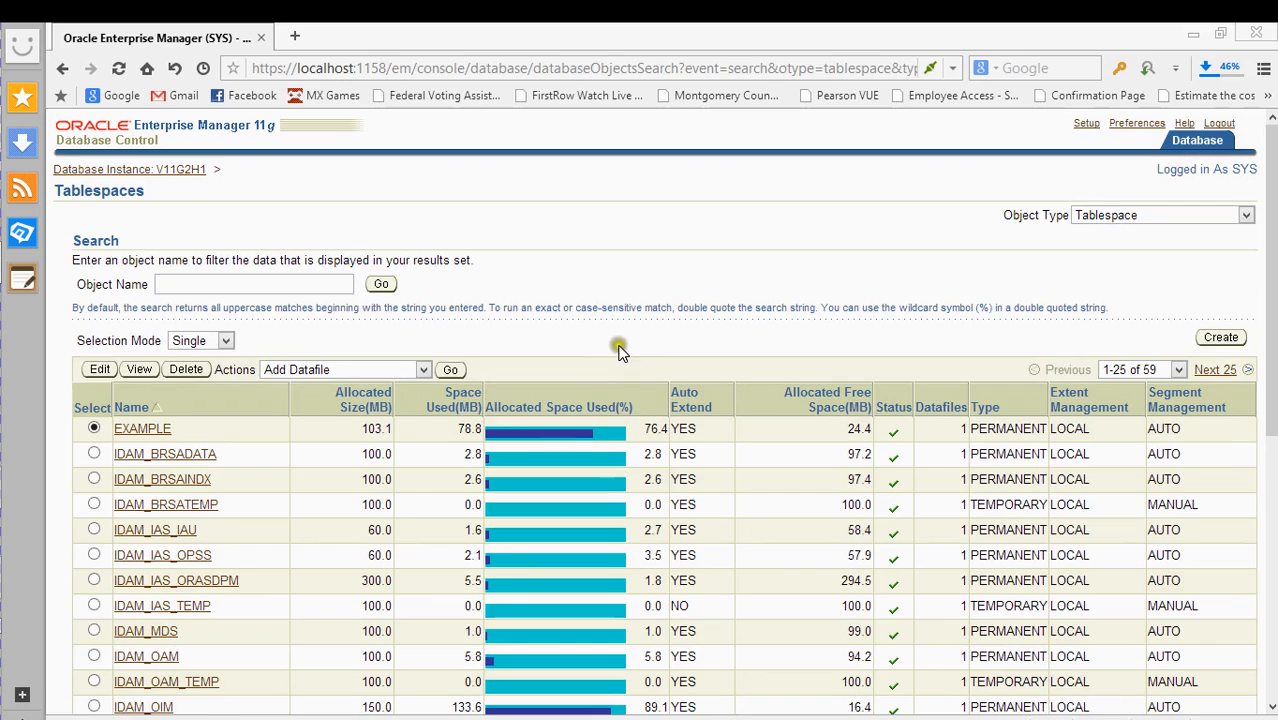
scroll(619, 350, down, 5)
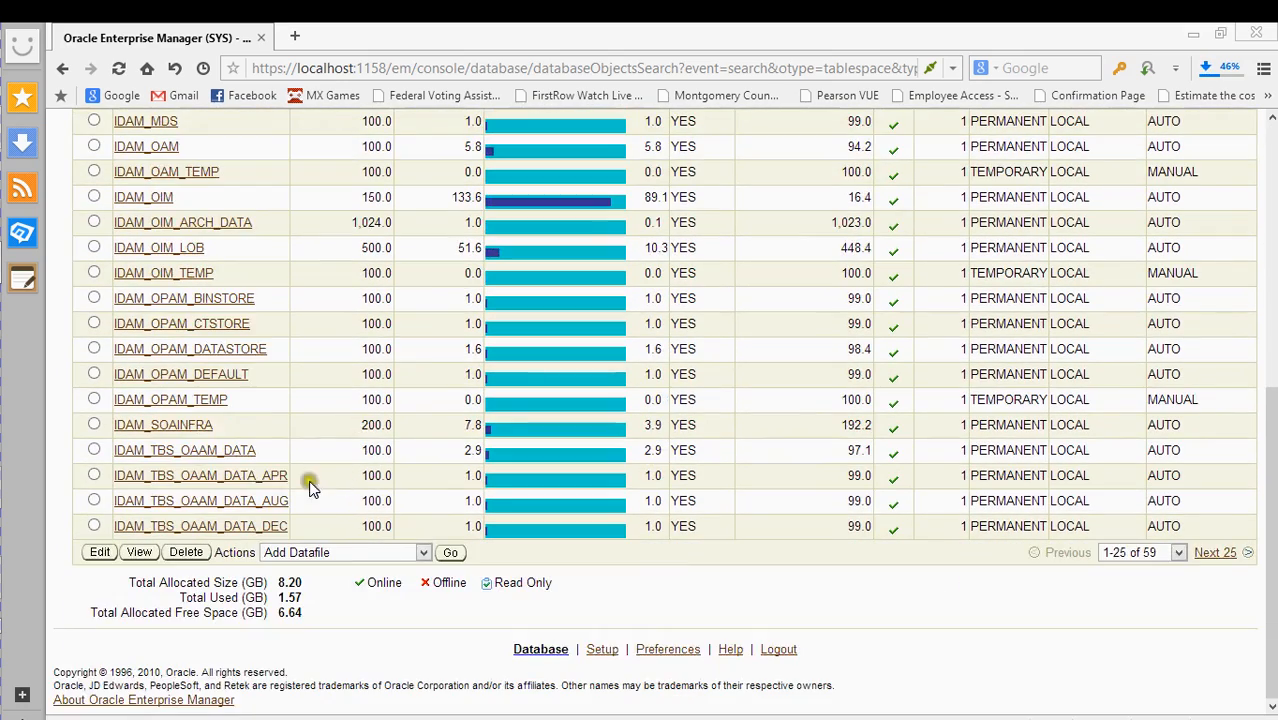
scroll(288, 497, up, 5)
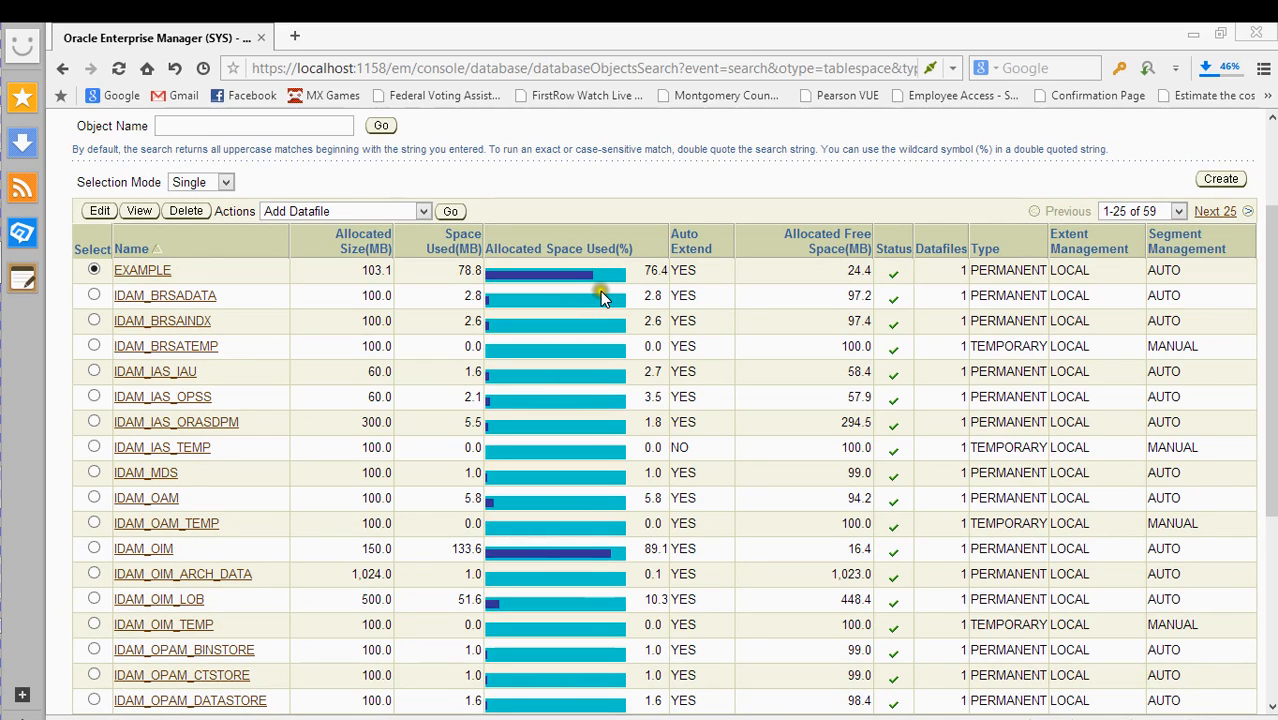
scroll(700, 290, up, 2)
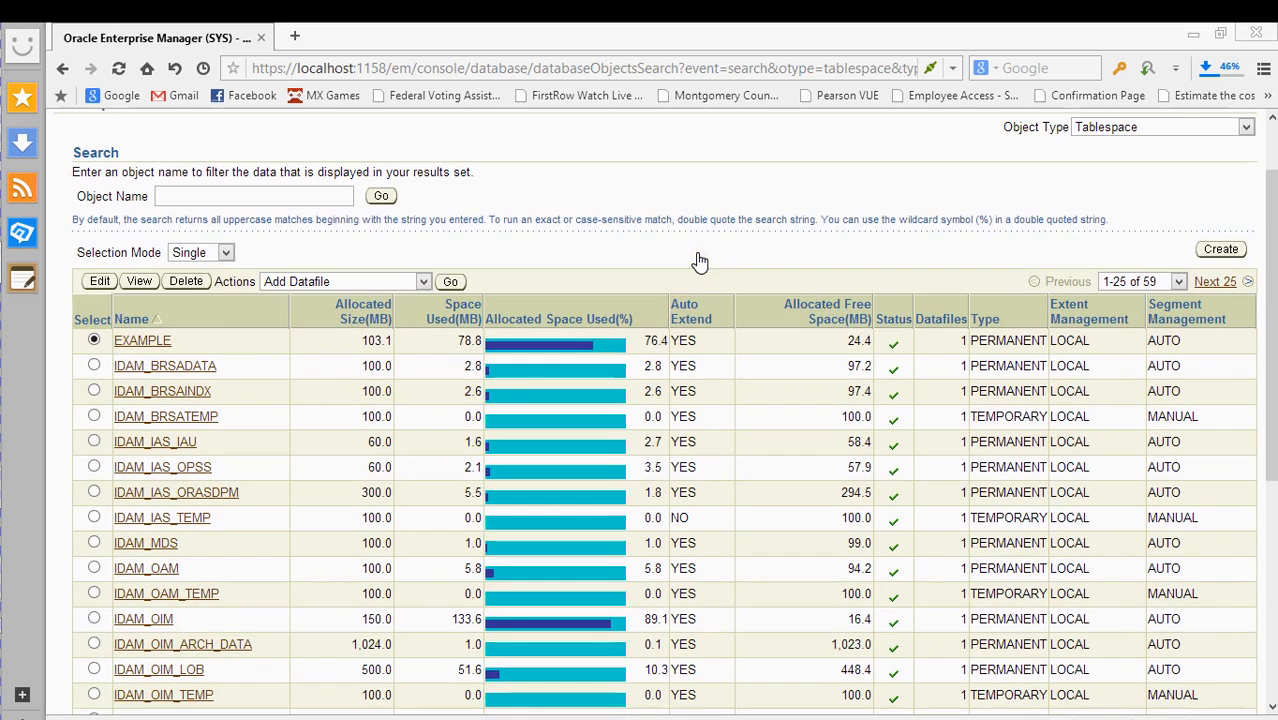
scroll(706, 318, down, 3)
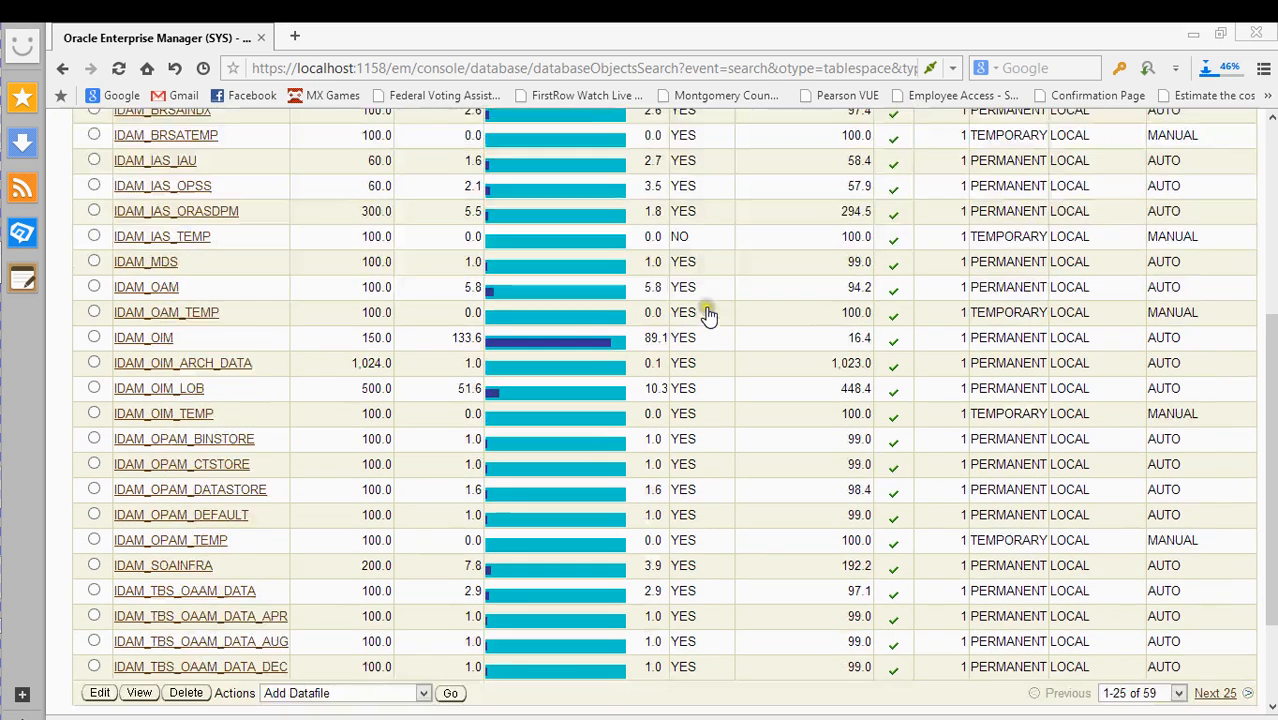
scroll(706, 318, down, 2)
scroll(675, 495, up, 4)
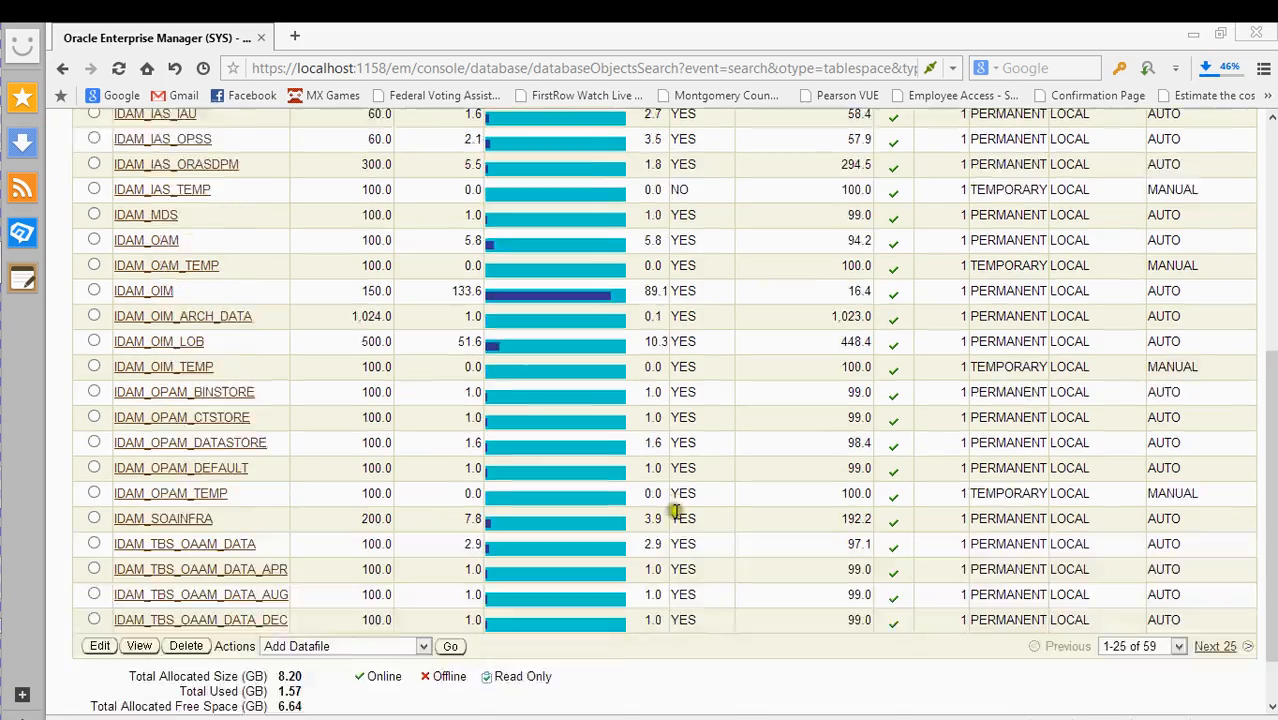
scroll(670, 460, down, 1)
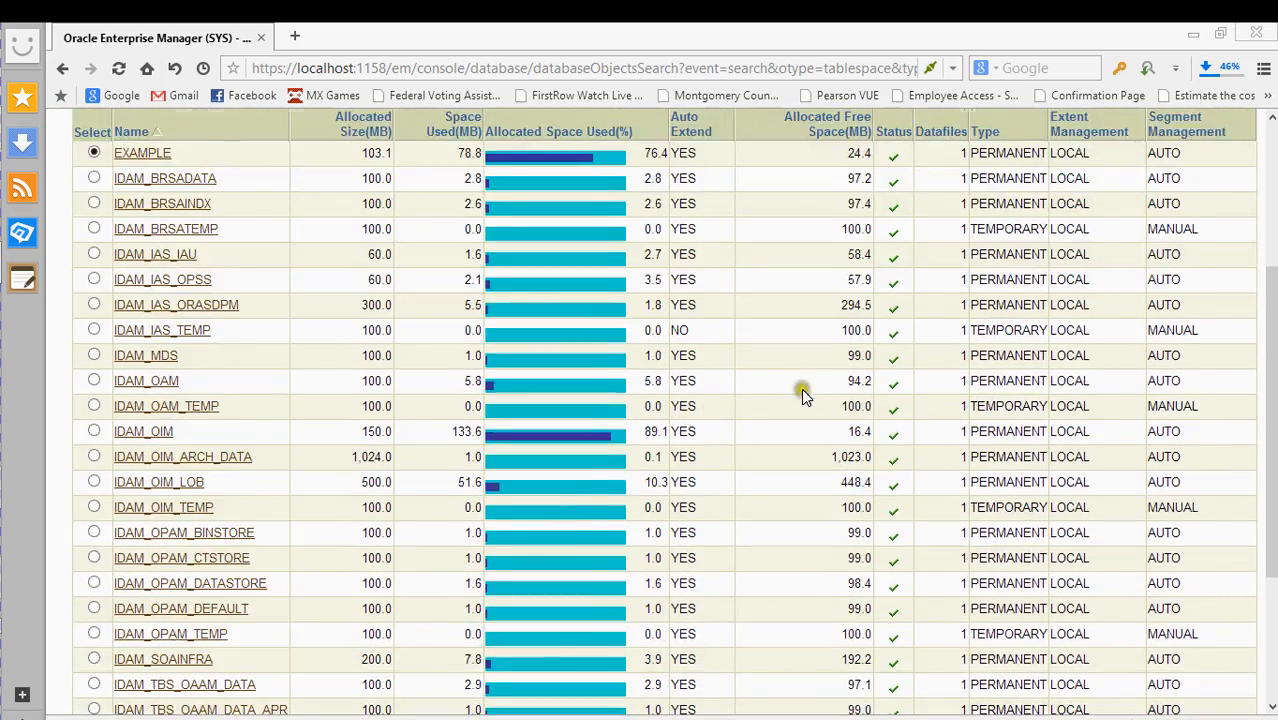
scroll(802, 390, down, 3)
scroll(788, 451, up, 6)
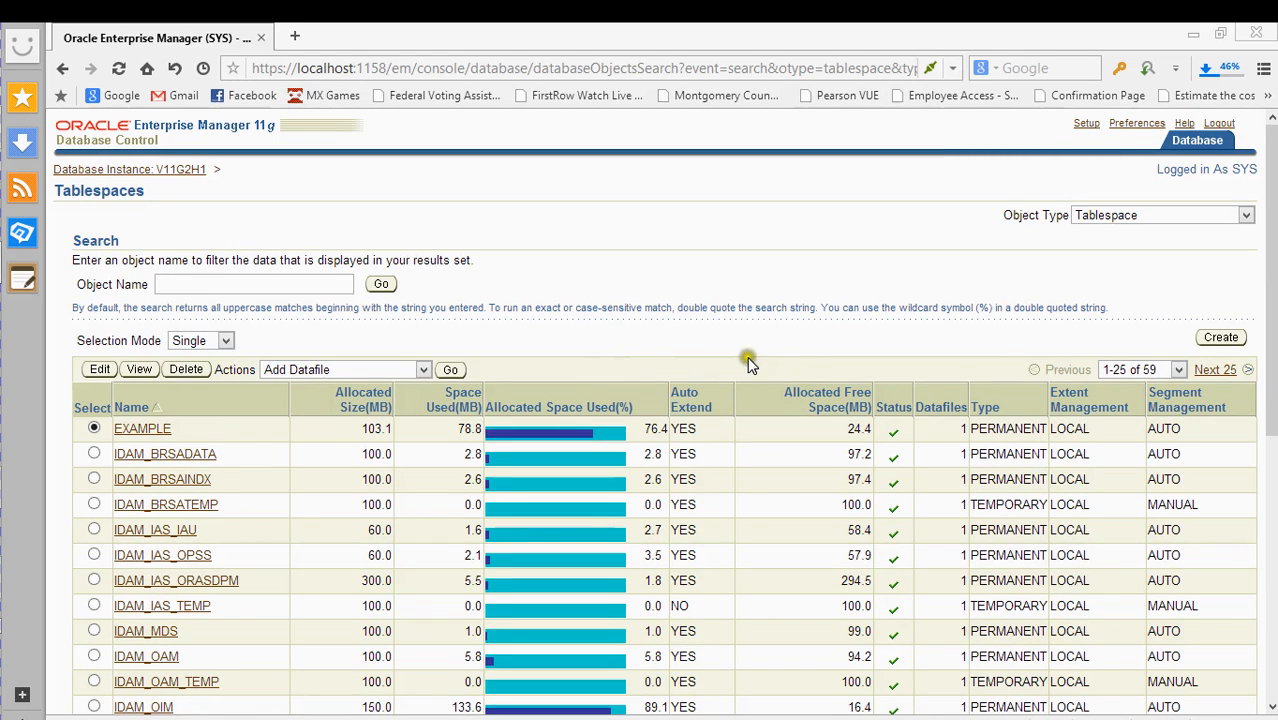
- Preview the Create Tablespace form, then return to the Tablespaces list
click(1220, 338)
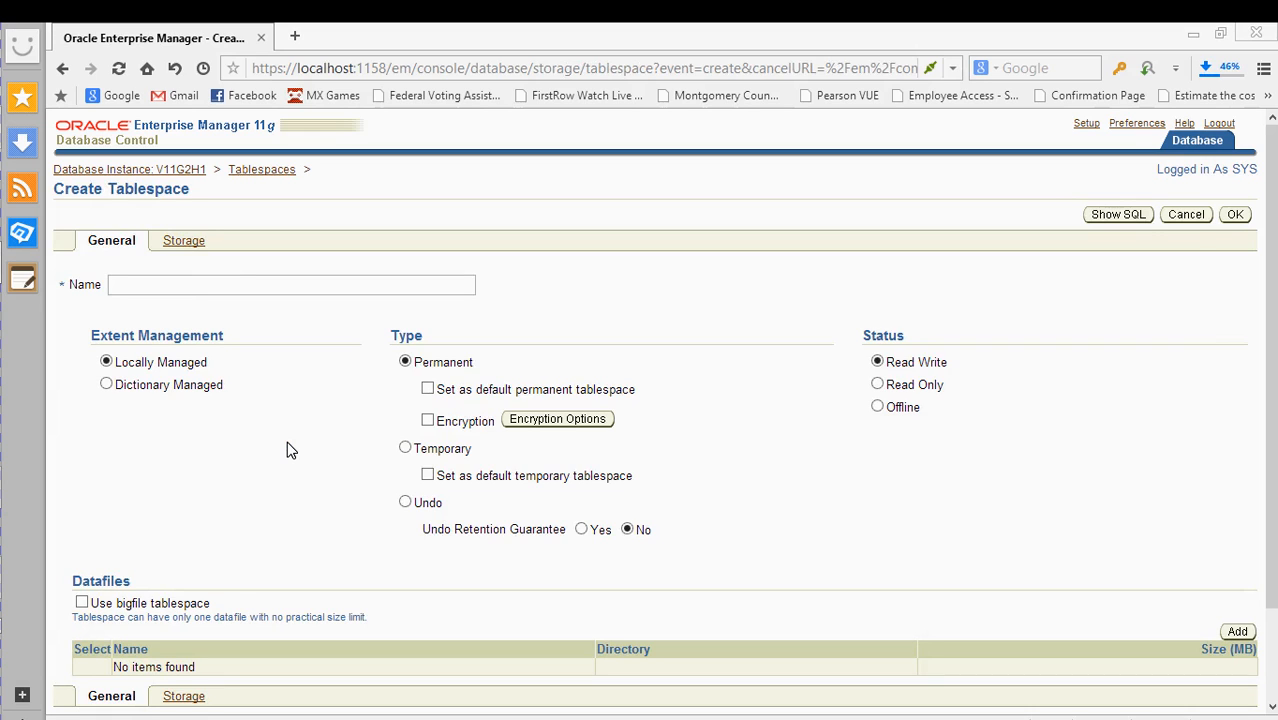
key(alt+Left)
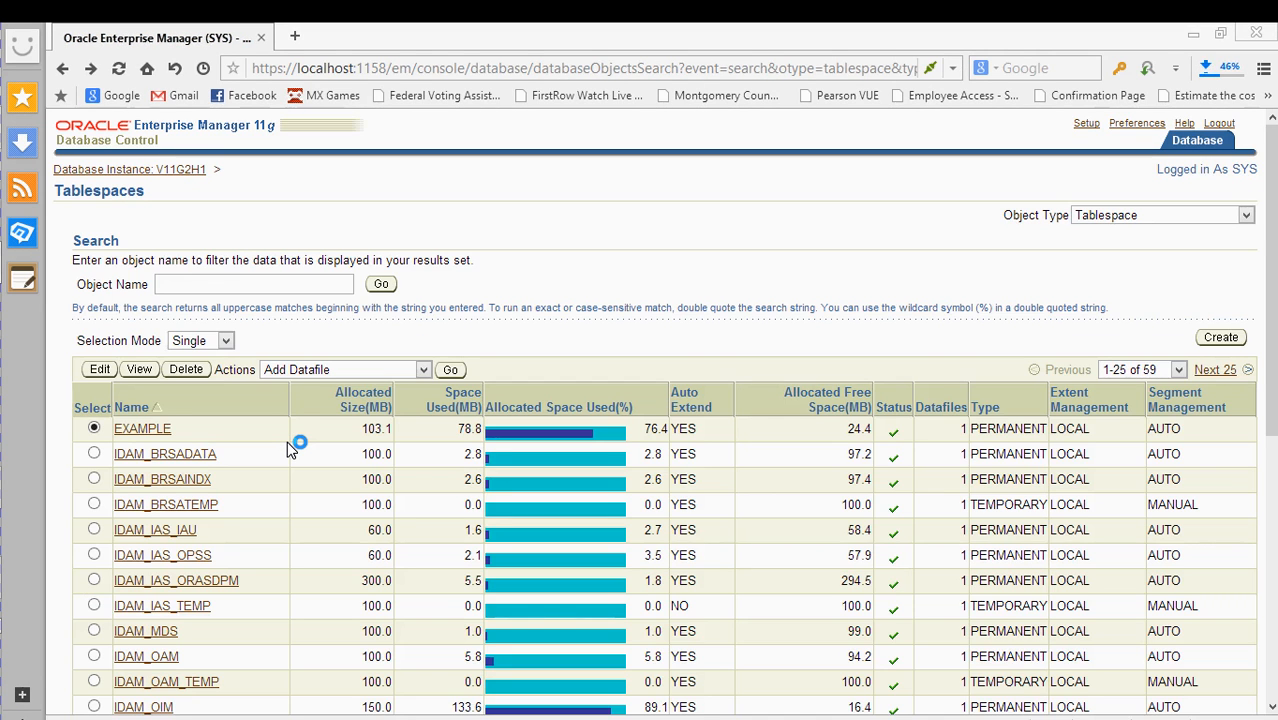
scroll(287, 441, down, 5)
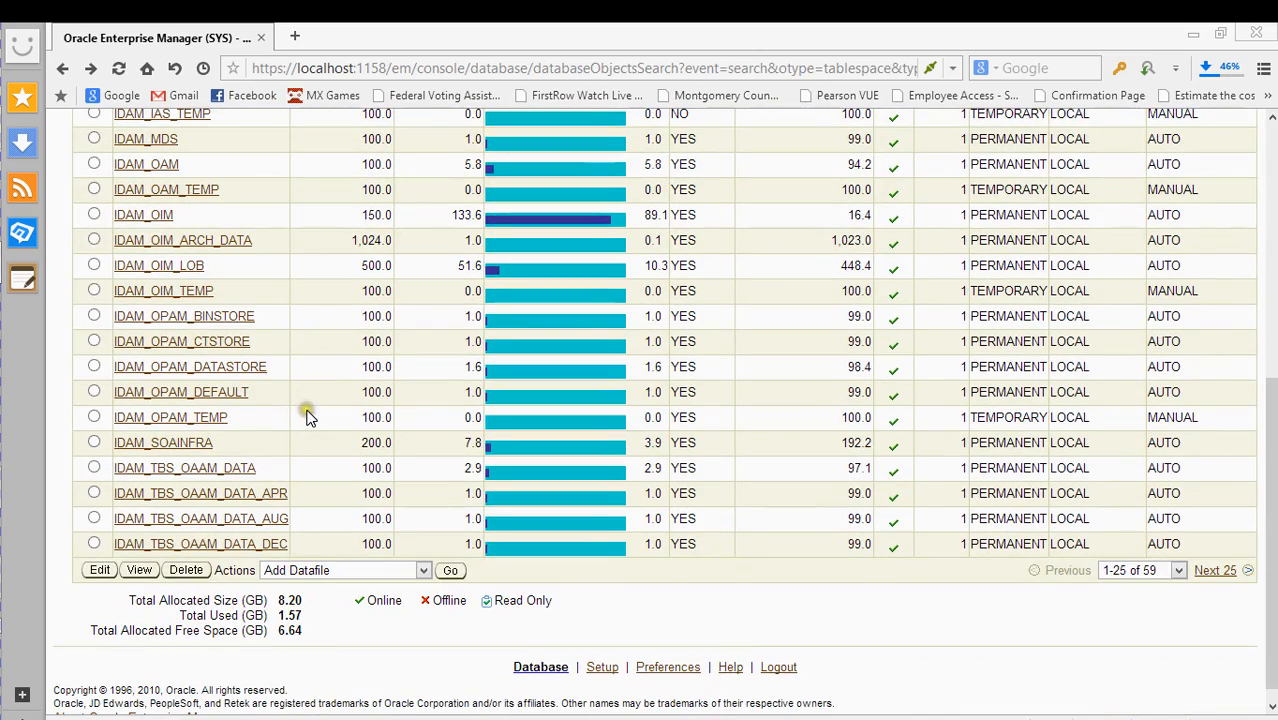
scroll(303, 442, up, 4)
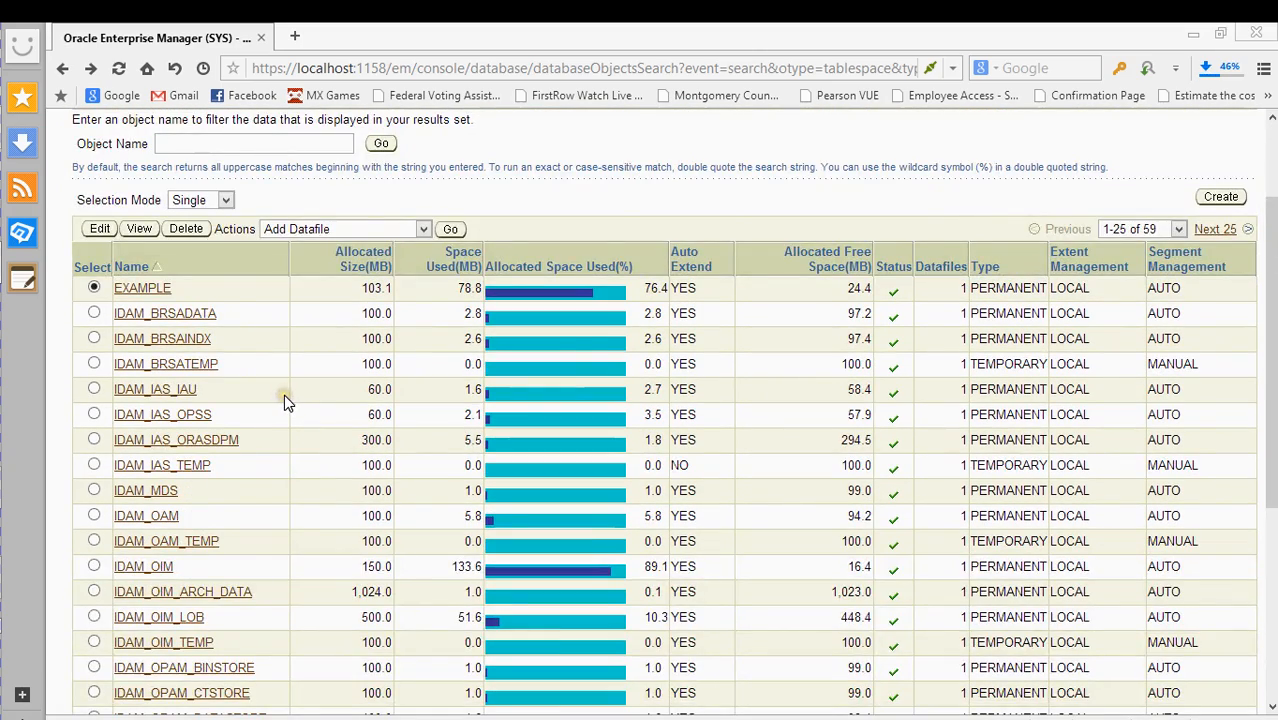
- Show the next page of tablespaces, 26–50 of 59
scroll(284, 394, down, 4)
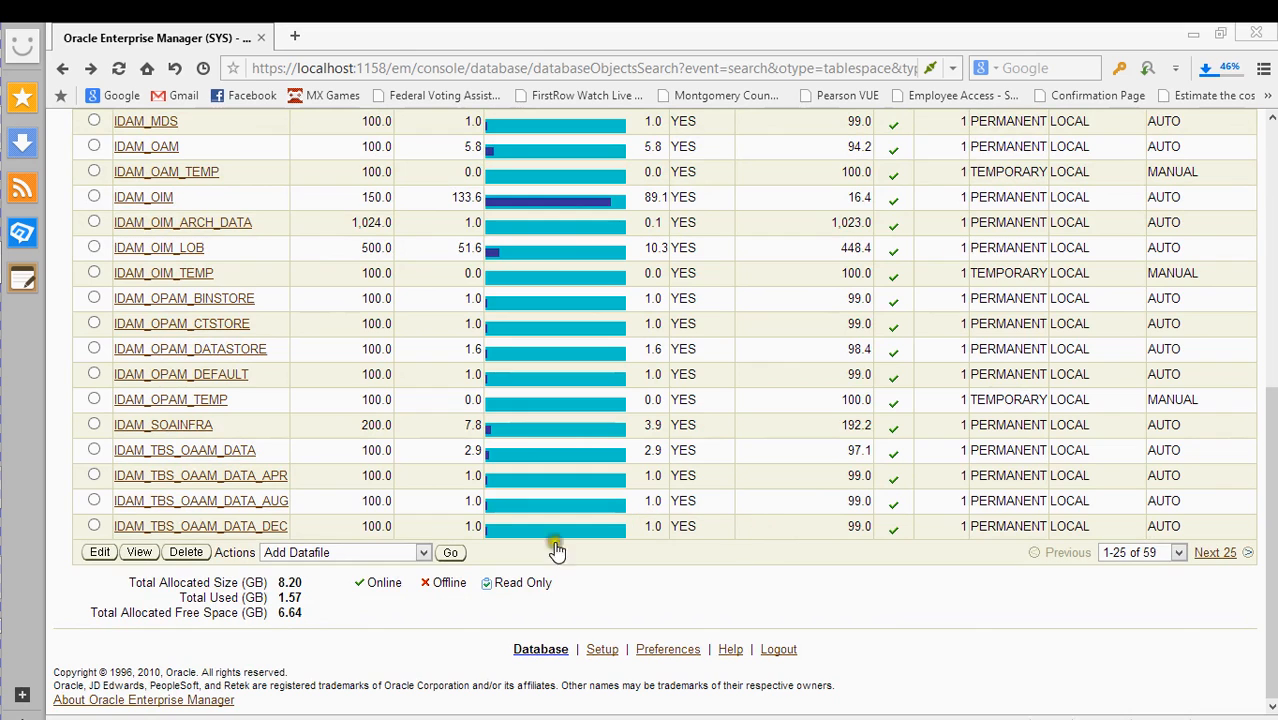
click(1212, 552)
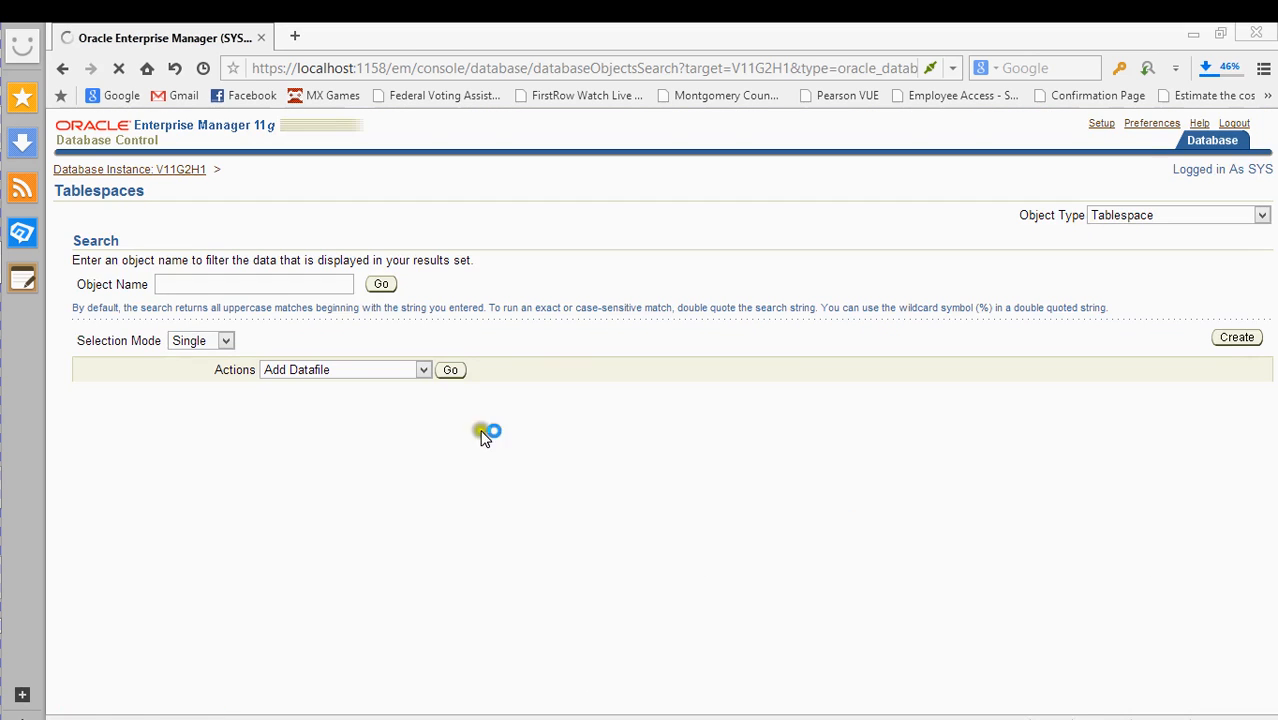
scroll(560, 450, down, 6)
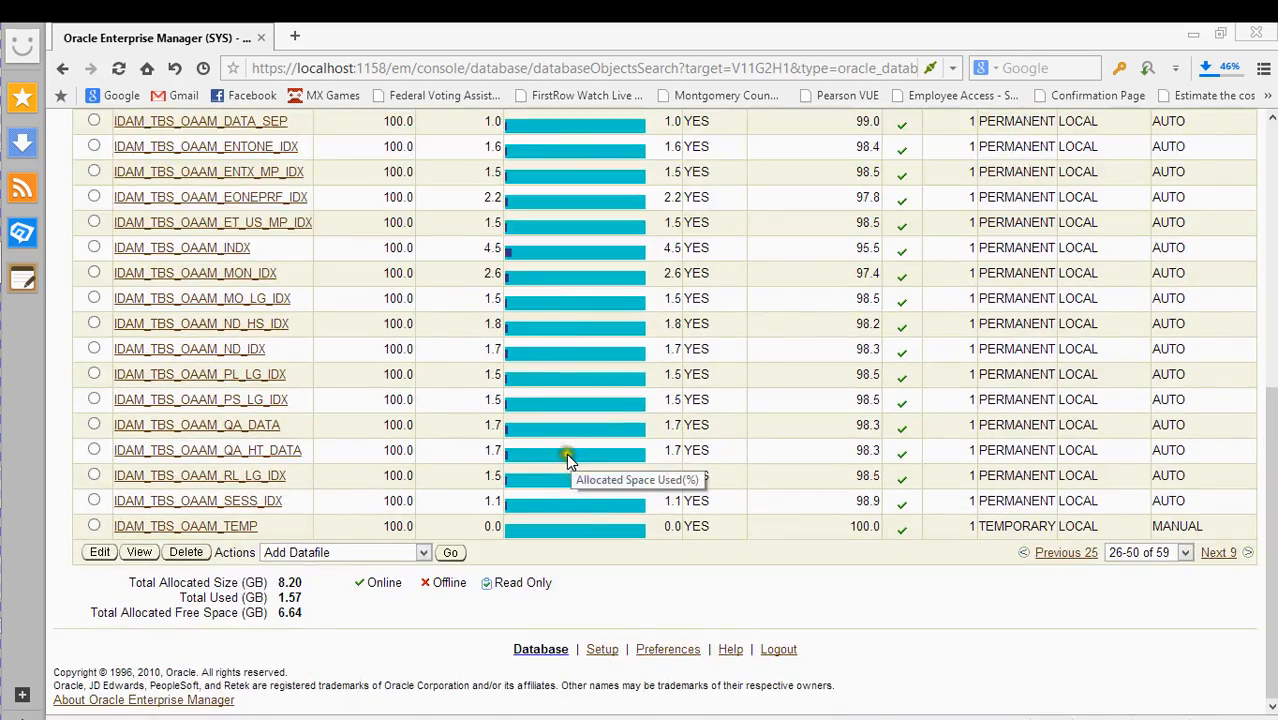
- Show the final tablespaces page, 51–59, including SYSTEM and SYSAUX
scroll(566, 453, up, 4)
scroll(550, 470, up, 2)
scroll(530, 466, down, 6)
scroll(518, 465, up, 5)
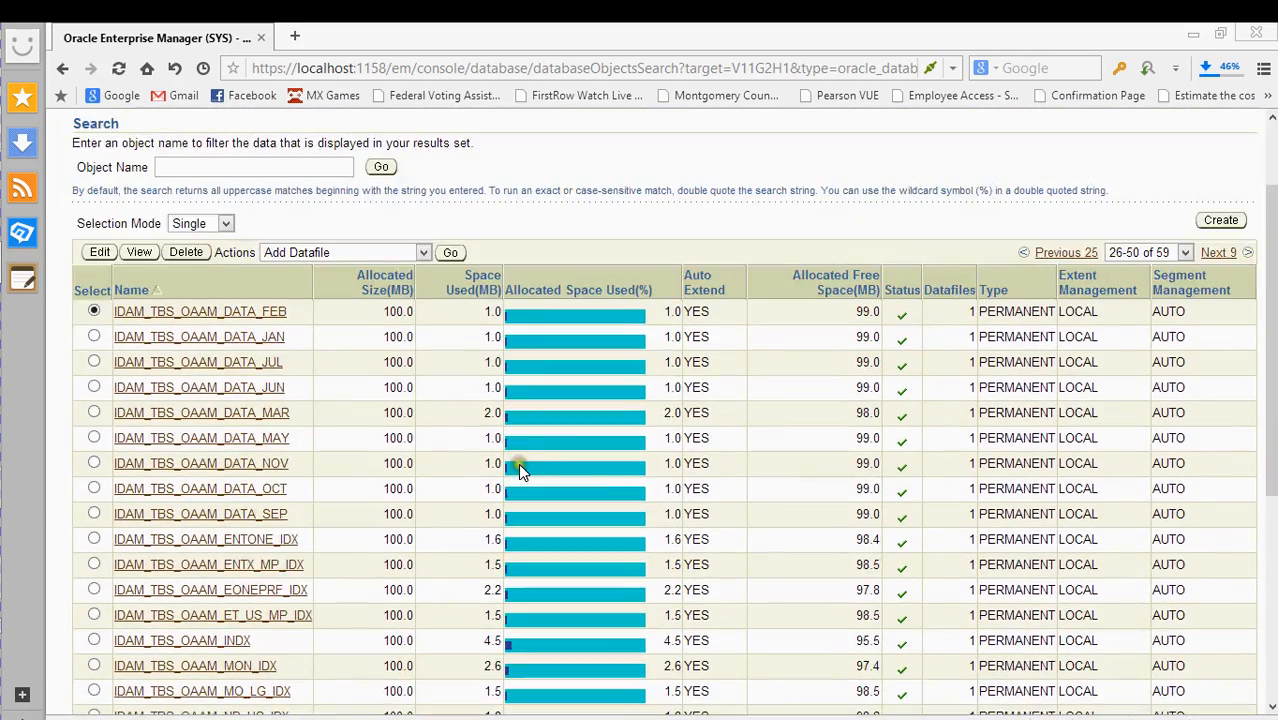
click(1217, 252)
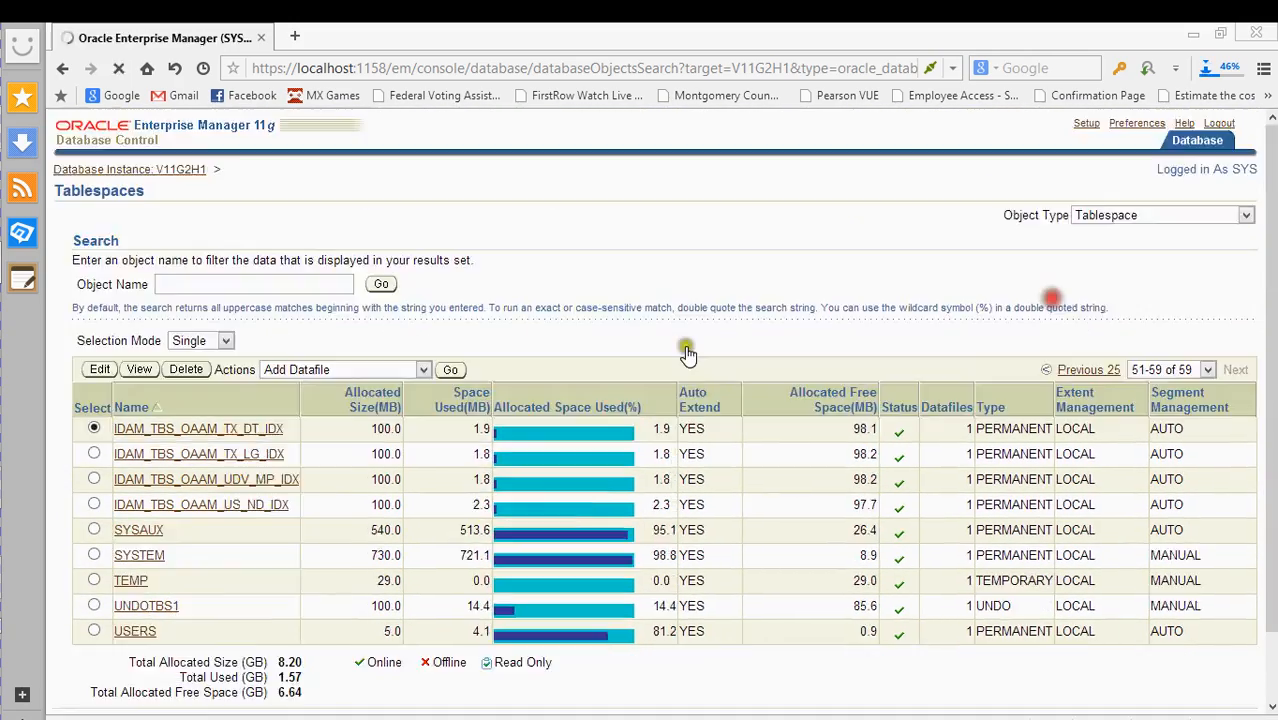
scroll(391, 400, down, 2)
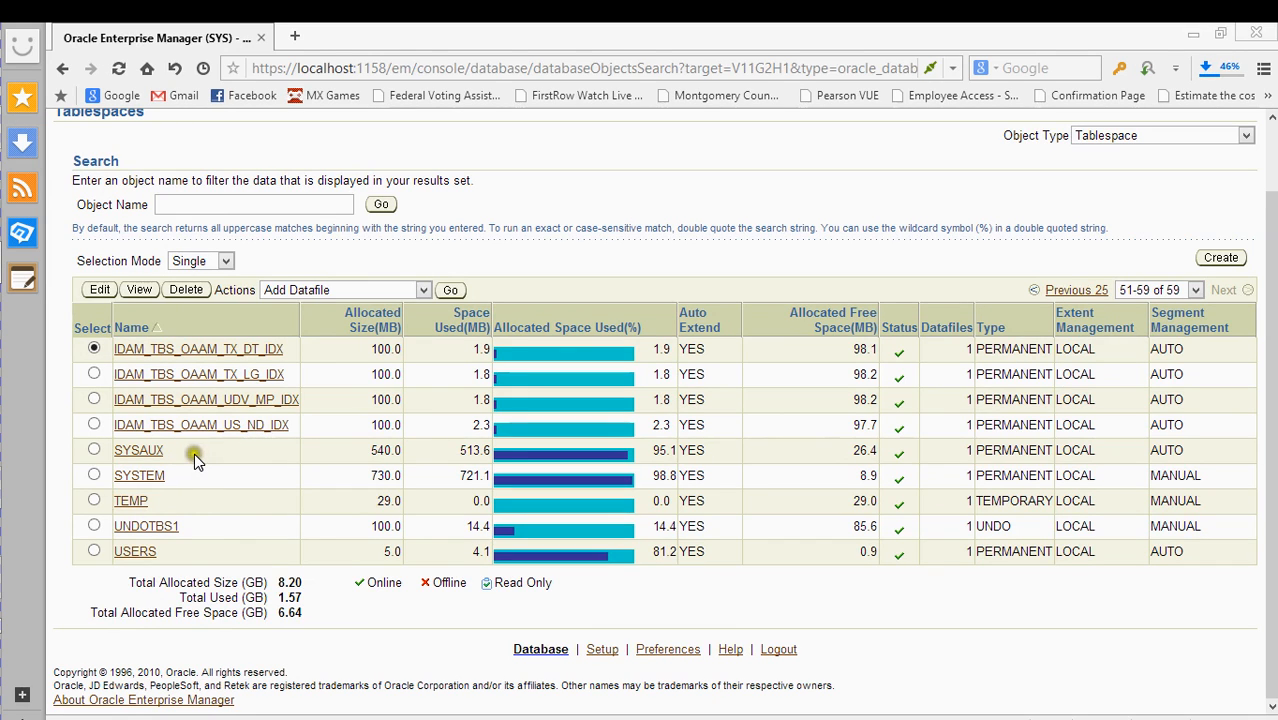
- Go back, reload past the page error, and return to the Database Instance home page
key(alt+Left)
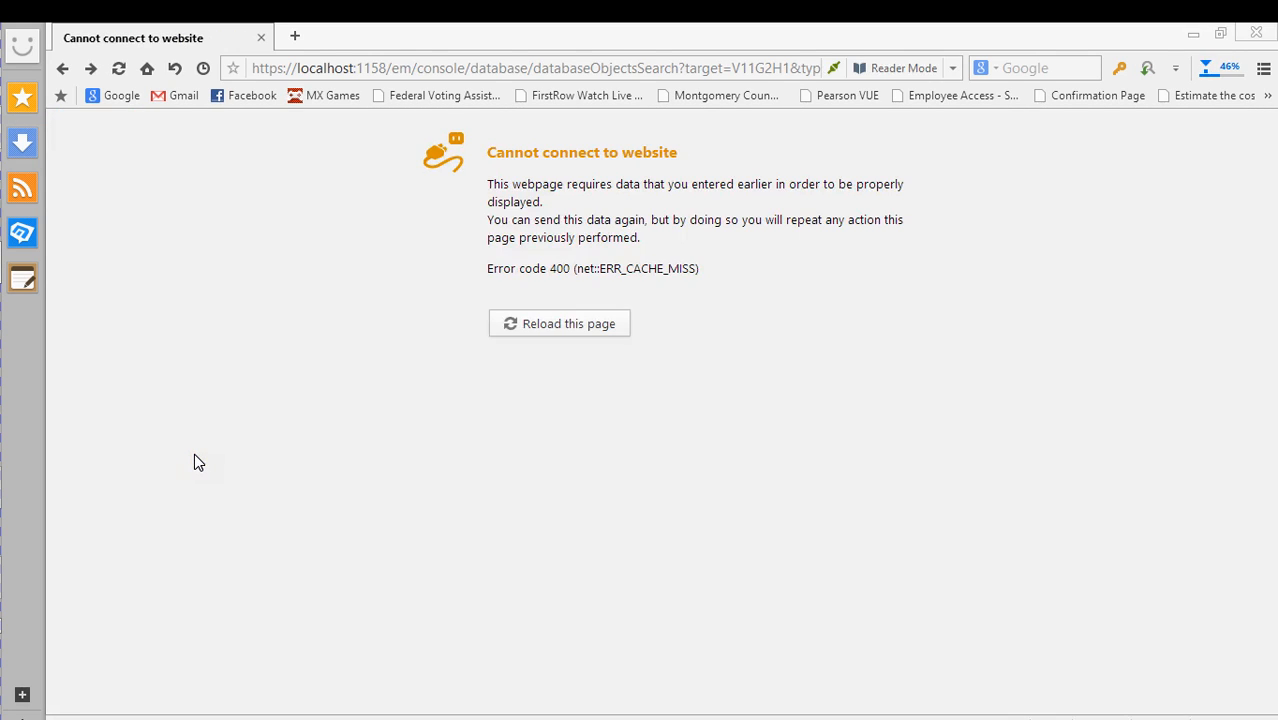
click(587, 322)
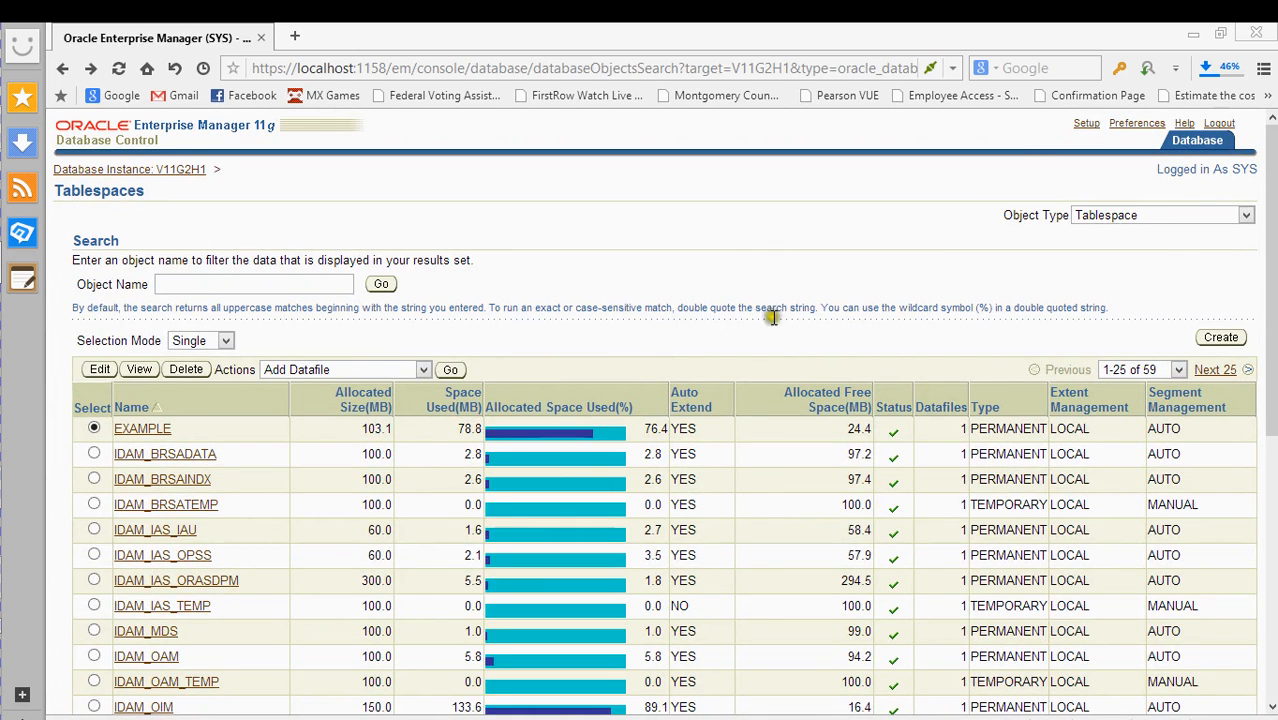
click(1195, 142)
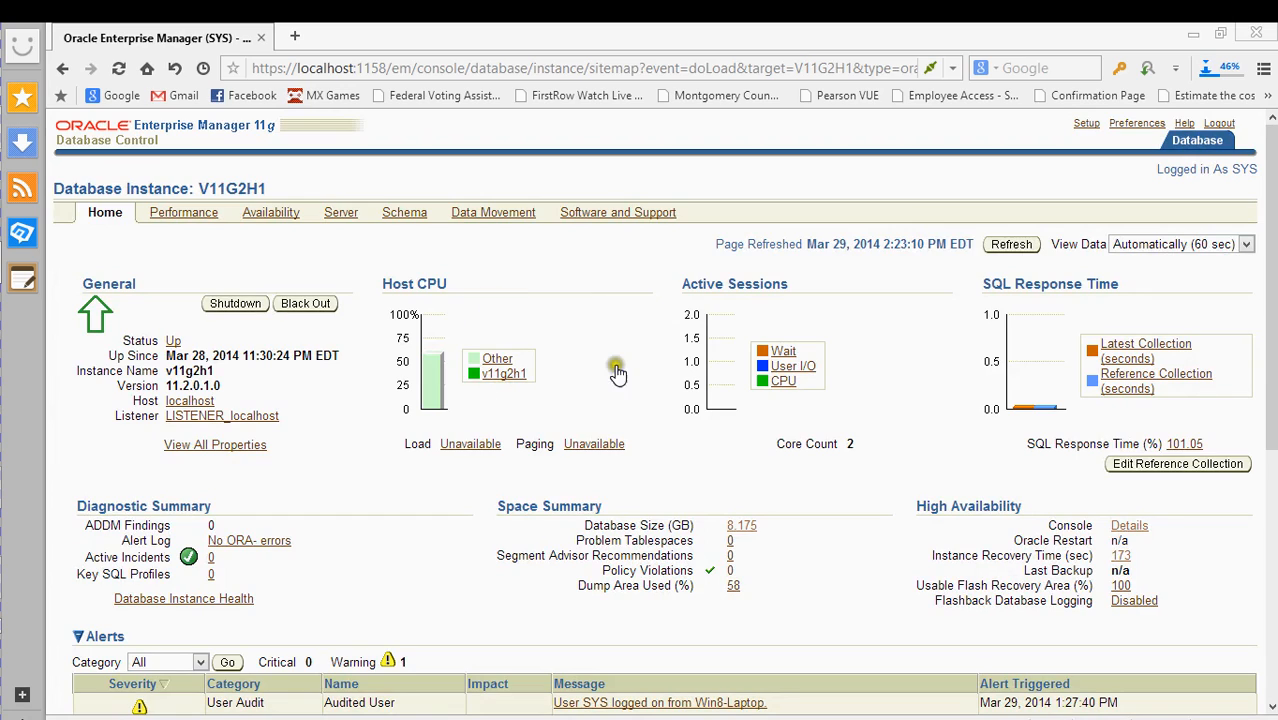
- View all V11G2H1 instance properties, then start a blackout from the General section
click(242, 452)
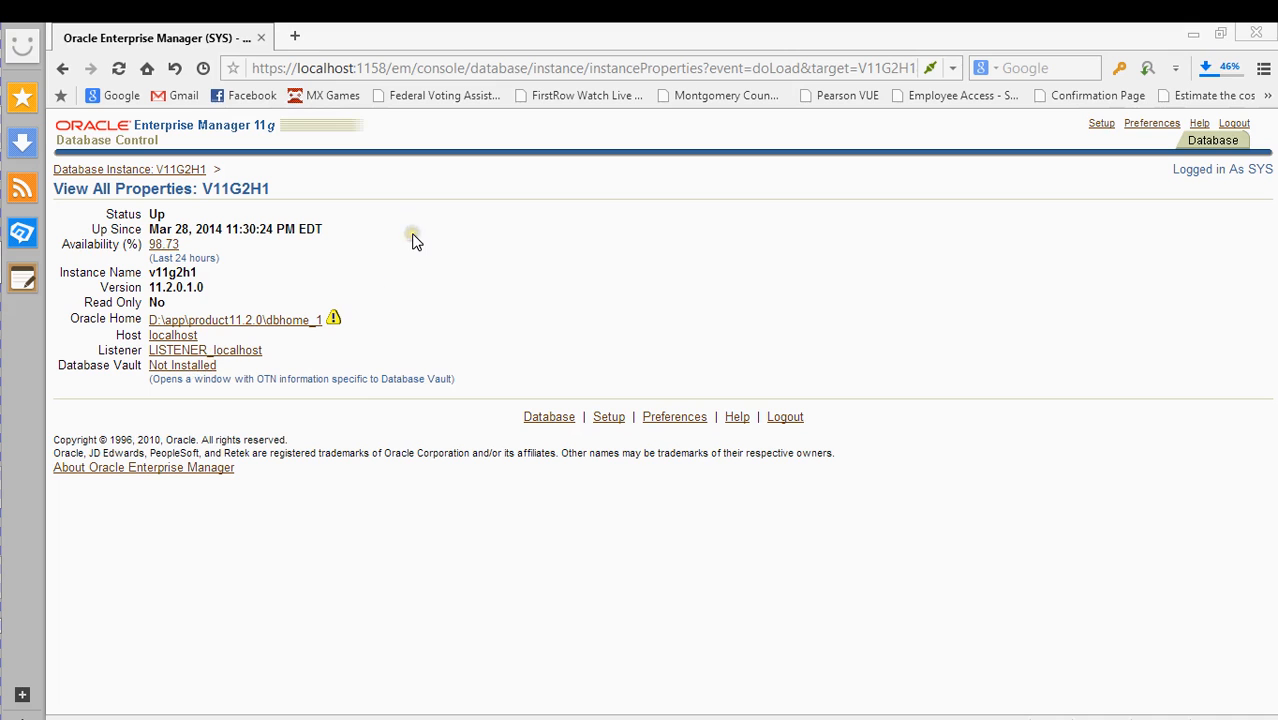
key(alt+Left)
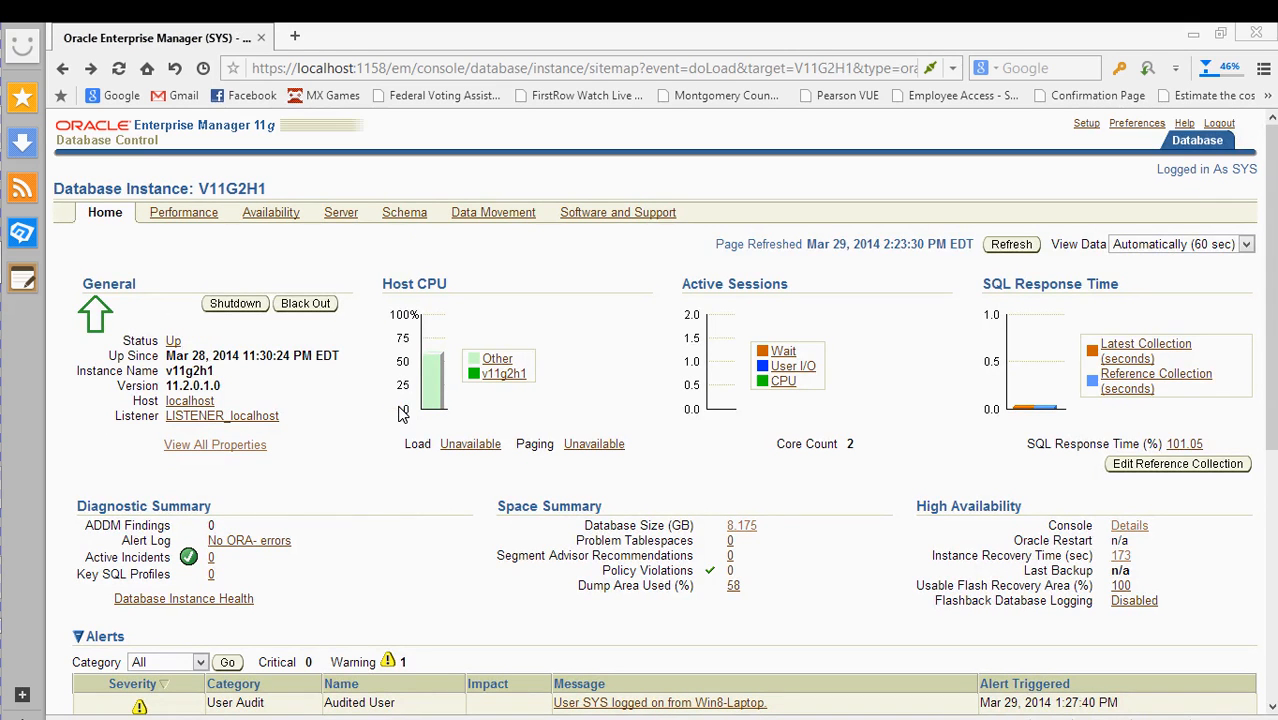
click(255, 309)
click(247, 328)
click(253, 342)
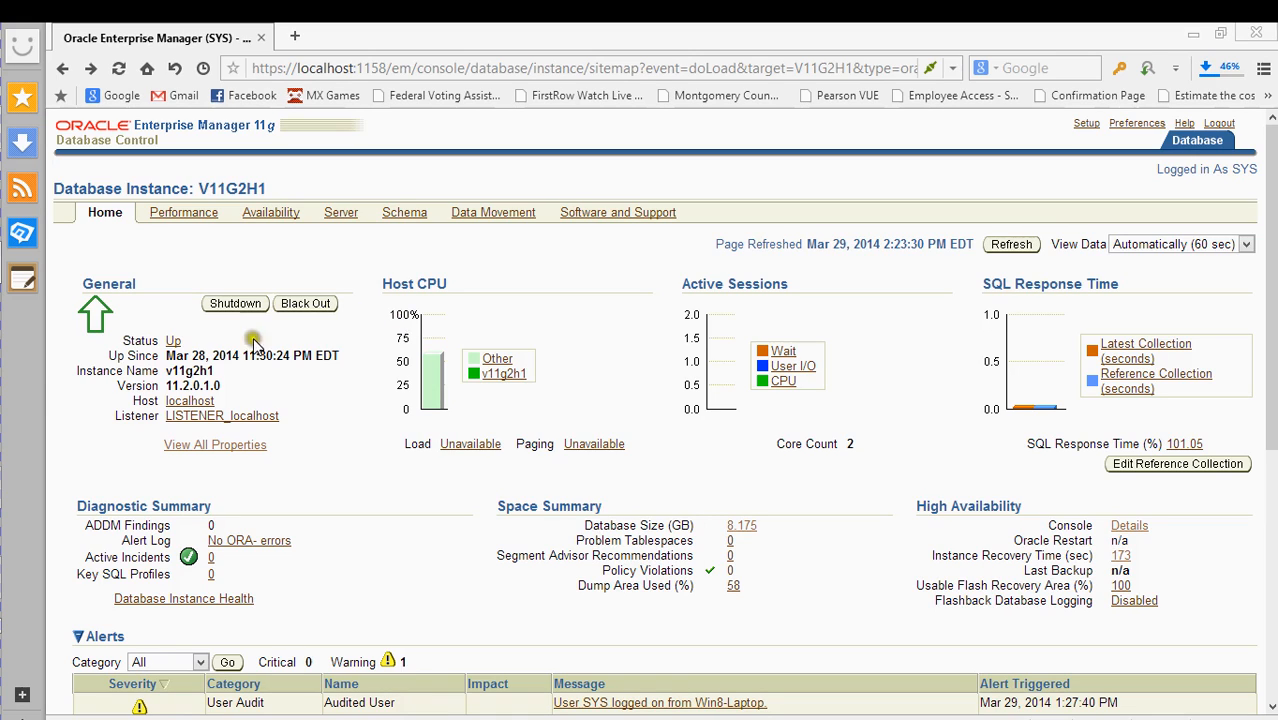
click(300, 306)
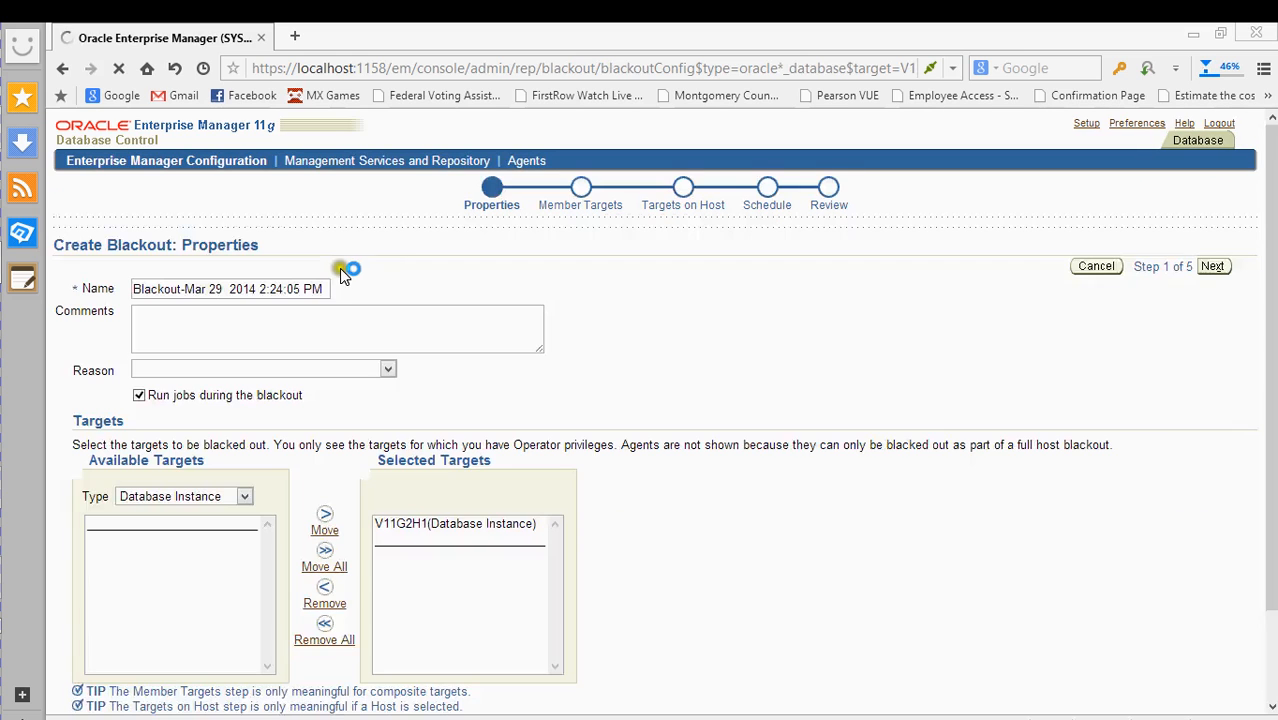
- Keep Database Instance as the blackout target type filter
scroll(460, 300, down, 2)
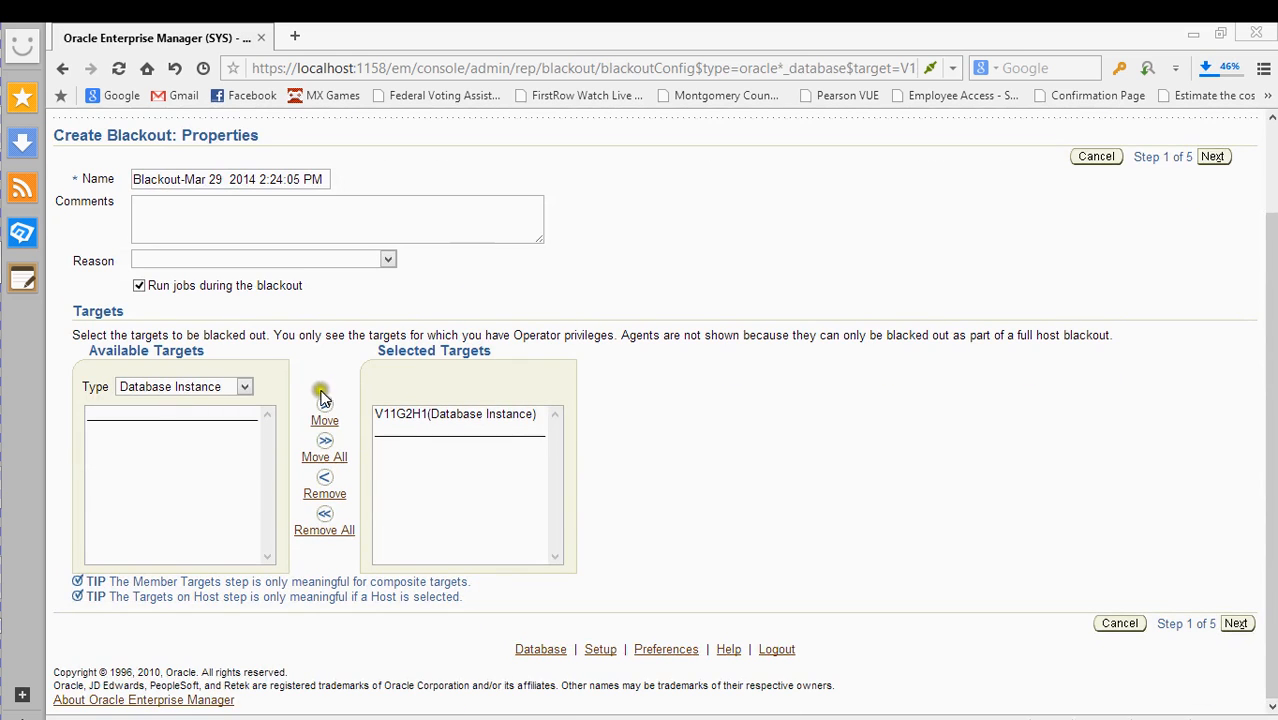
scroll(238, 262, up, 2)
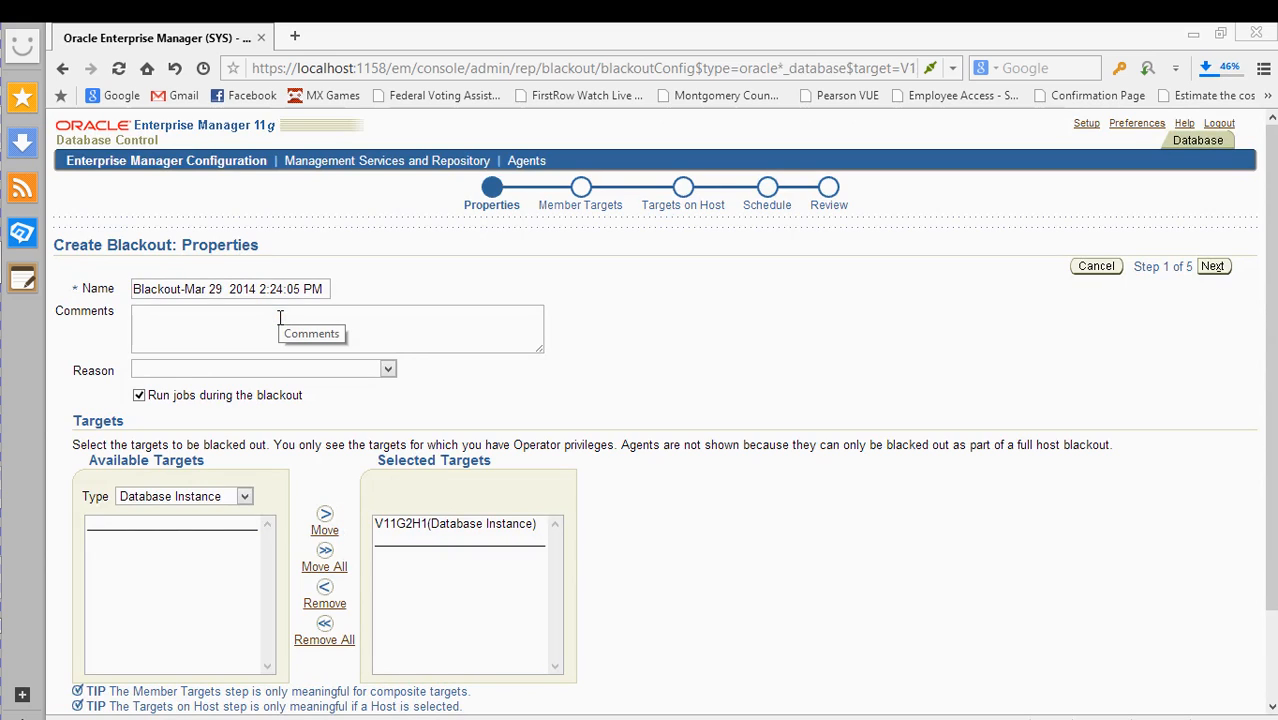
click(181, 498)
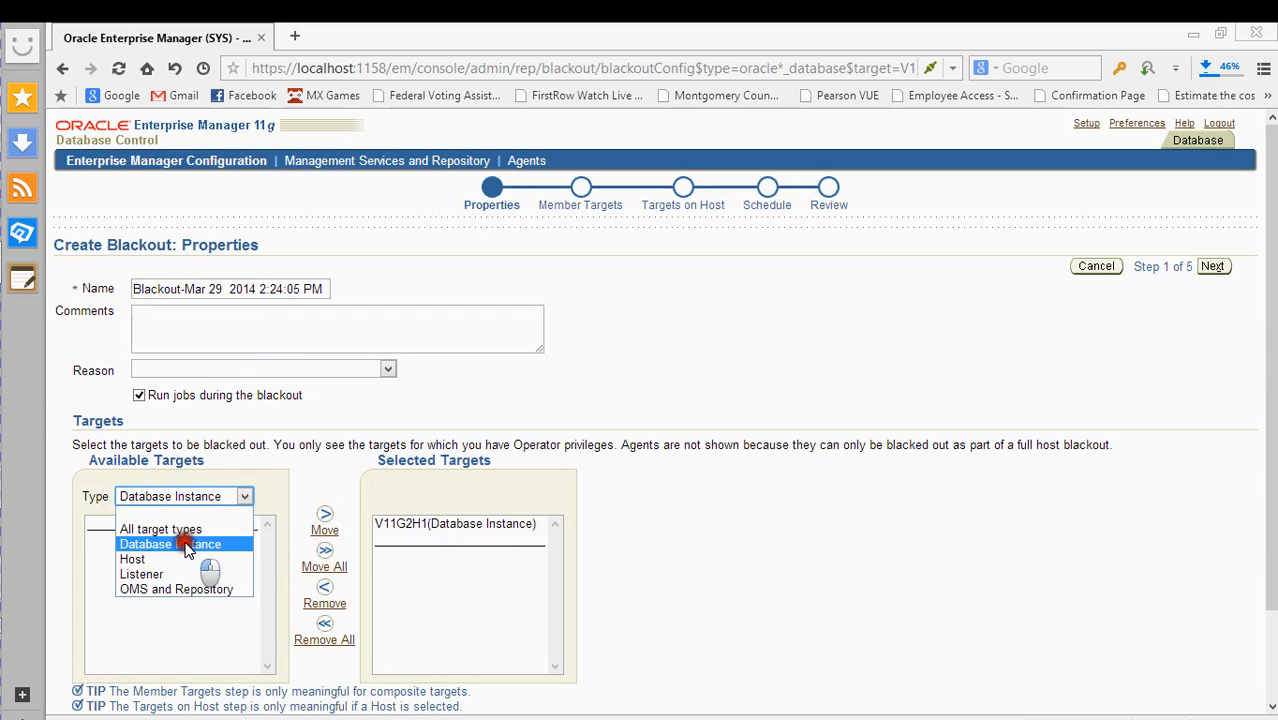
click(186, 543)
scroll(322, 477, down, 2)
scroll(338, 440, up, 2)
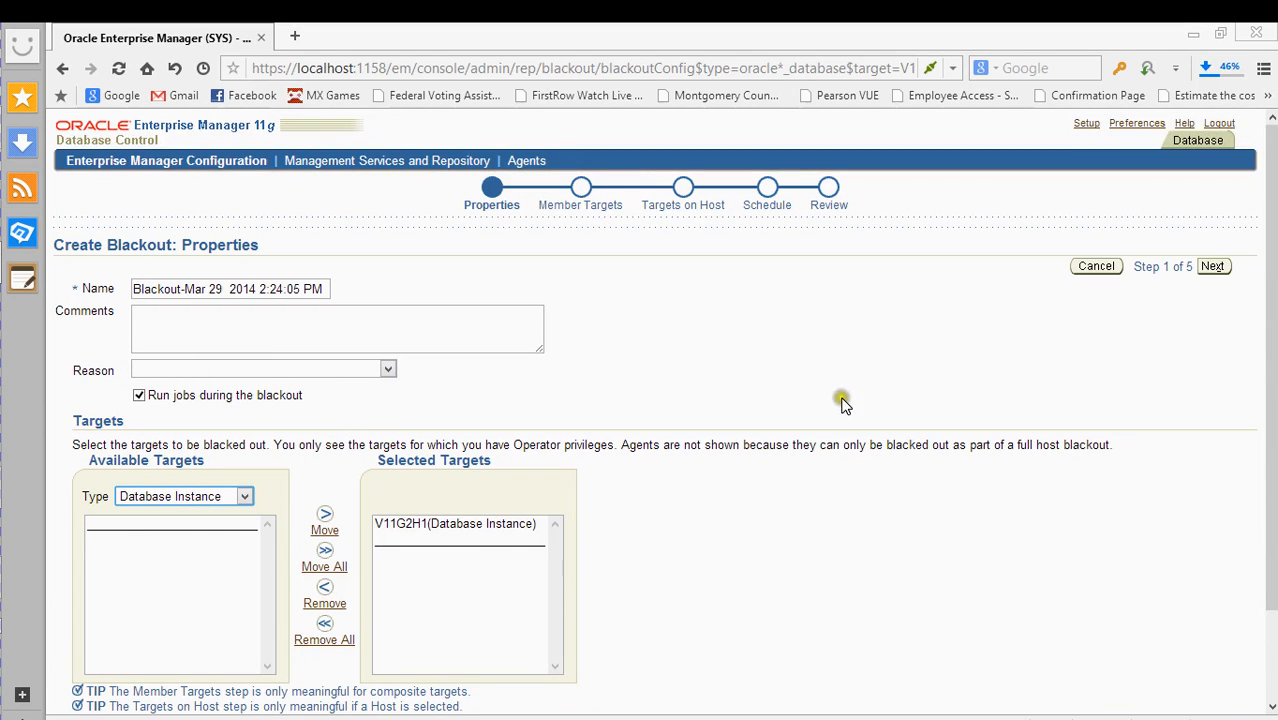
scroll(280, 432, down, 2)
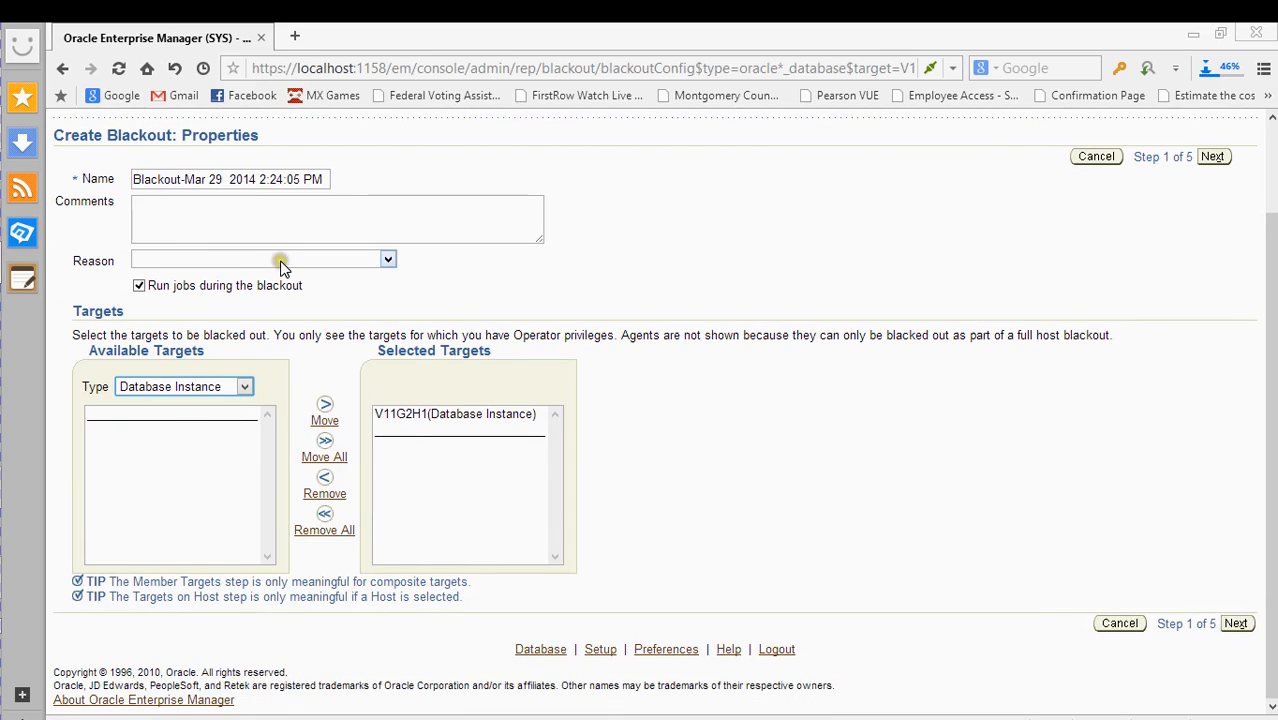
- Try the All and blank target type filters, then return to Database Instance
click(232, 390)
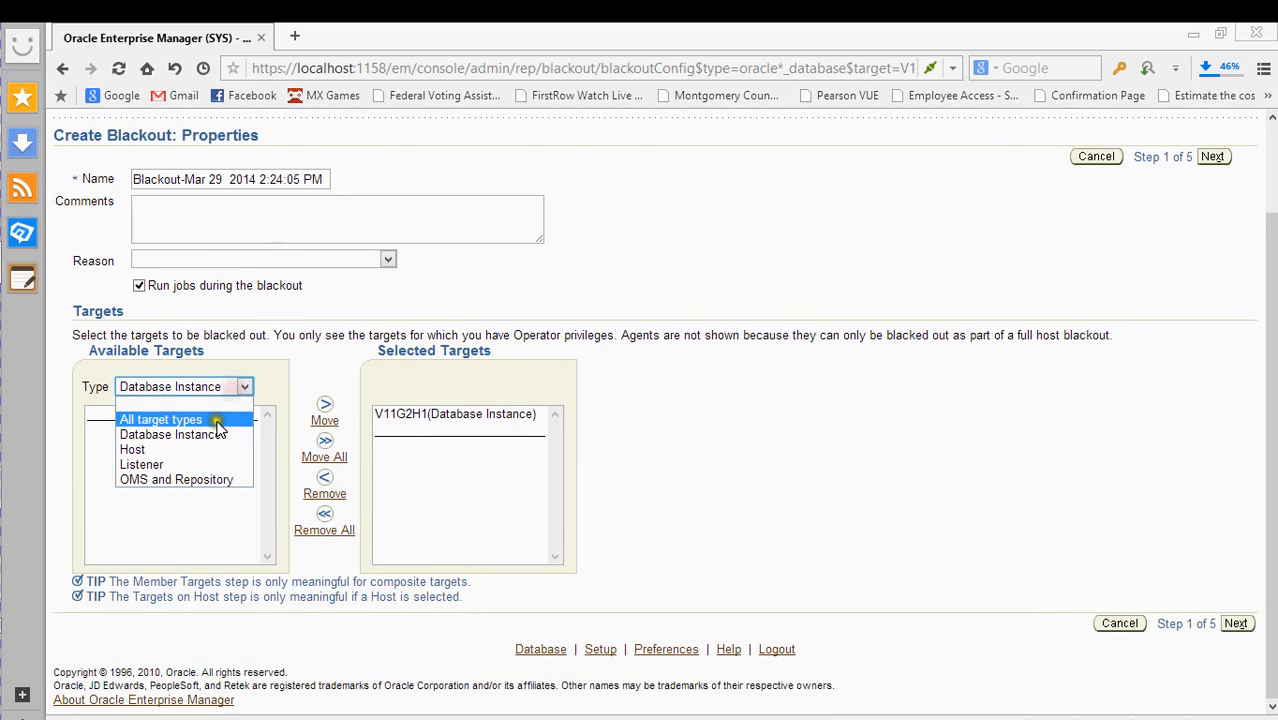
click(214, 418)
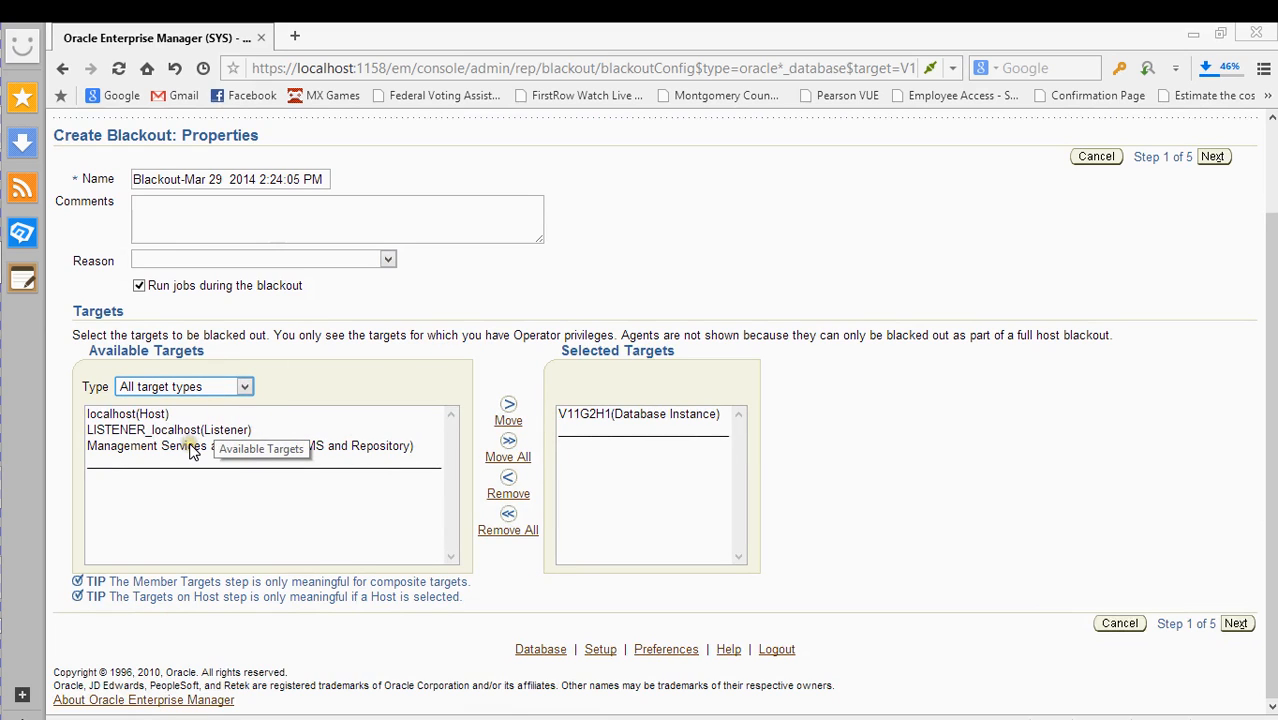
click(207, 386)
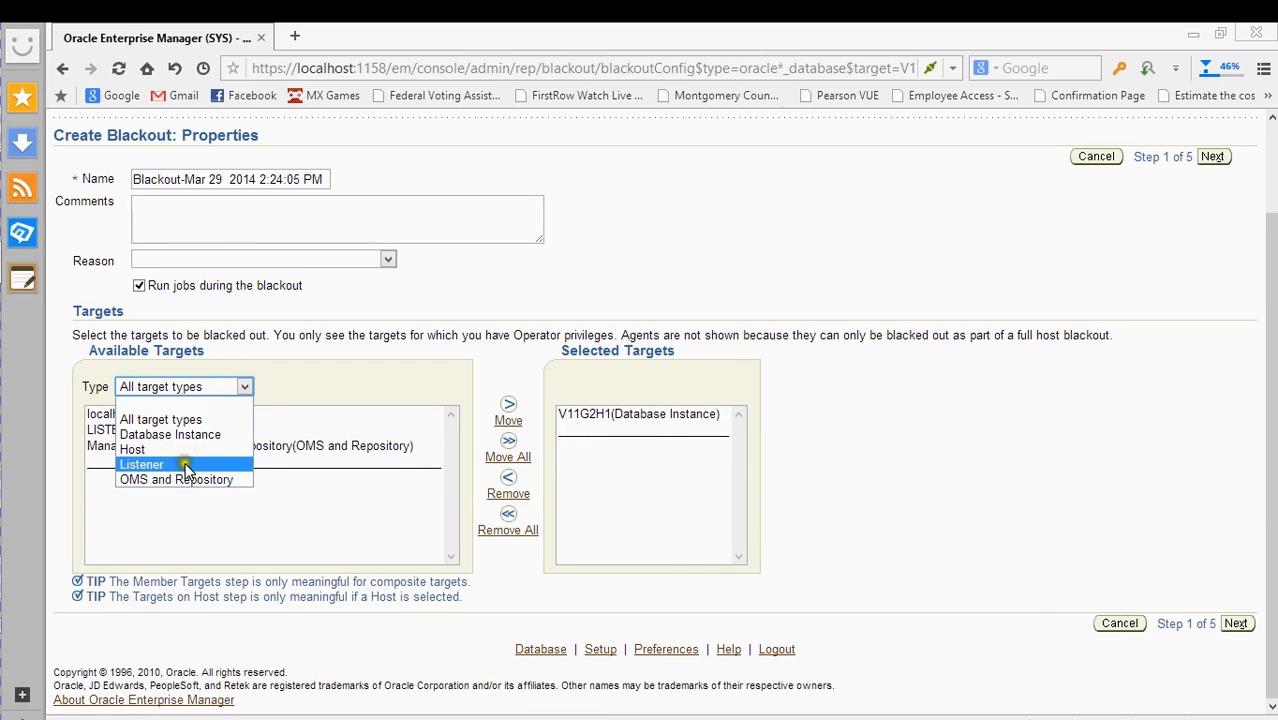
click(331, 357)
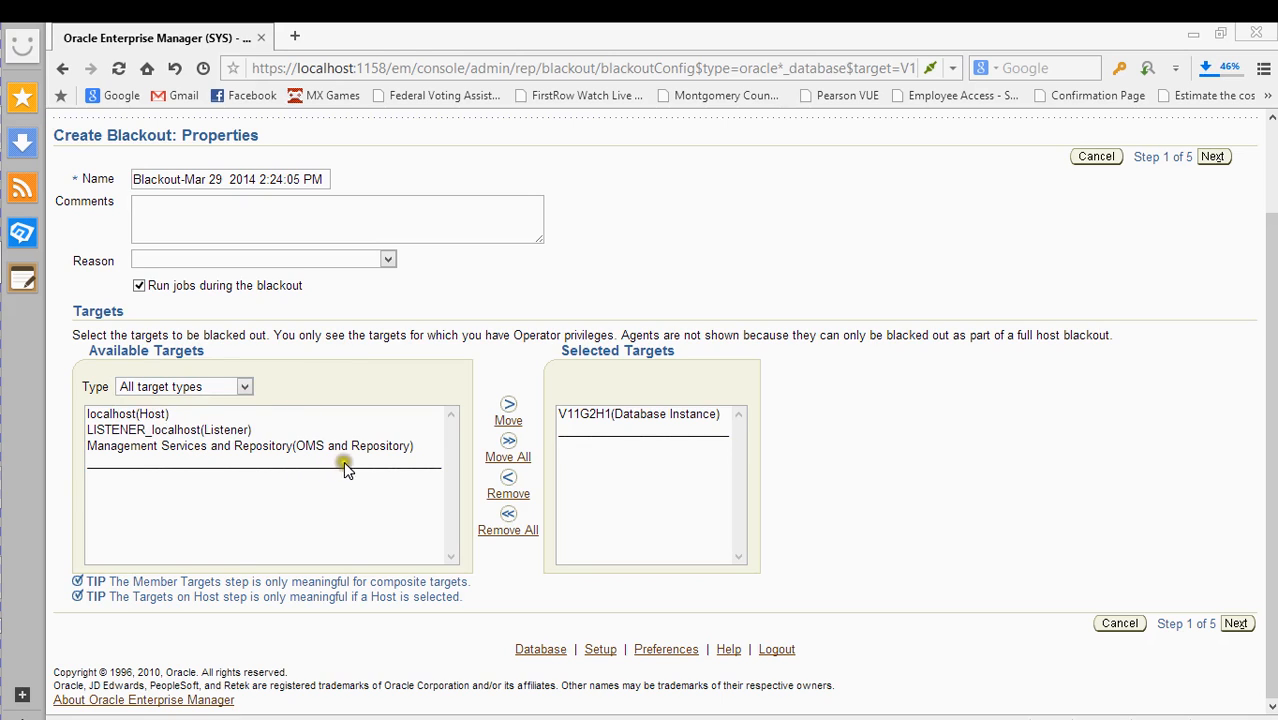
click(192, 385)
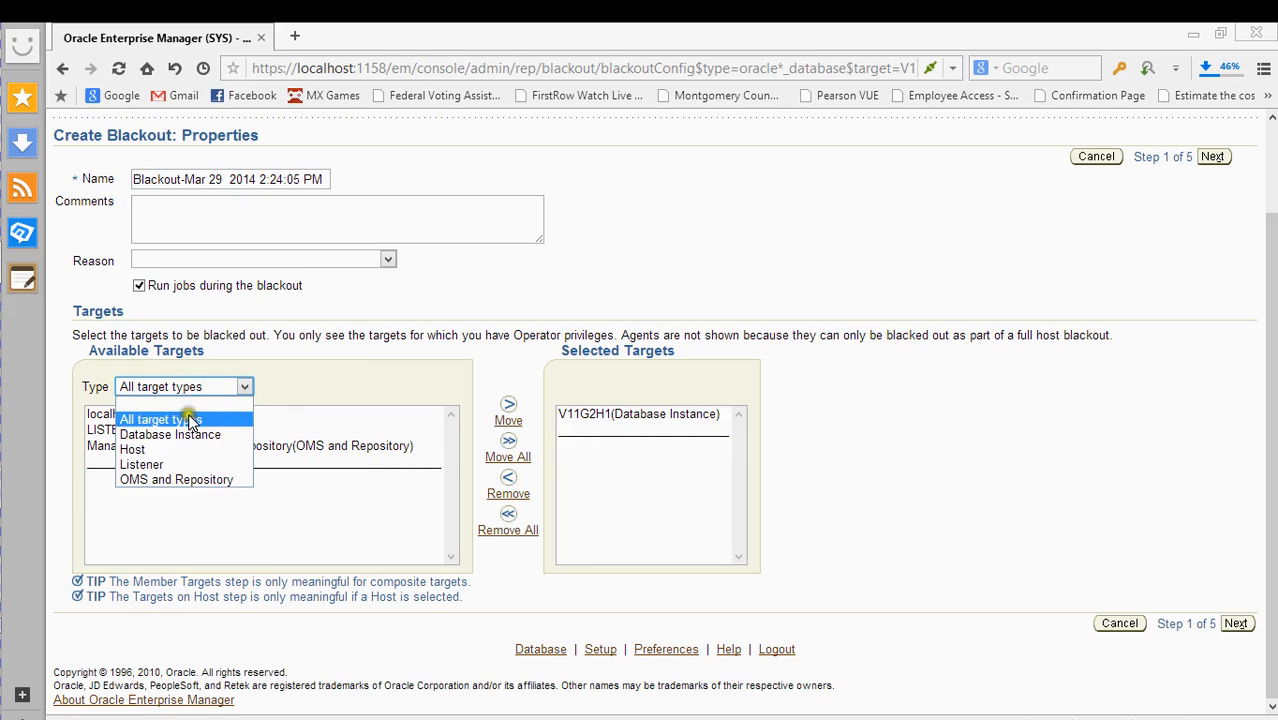
click(196, 405)
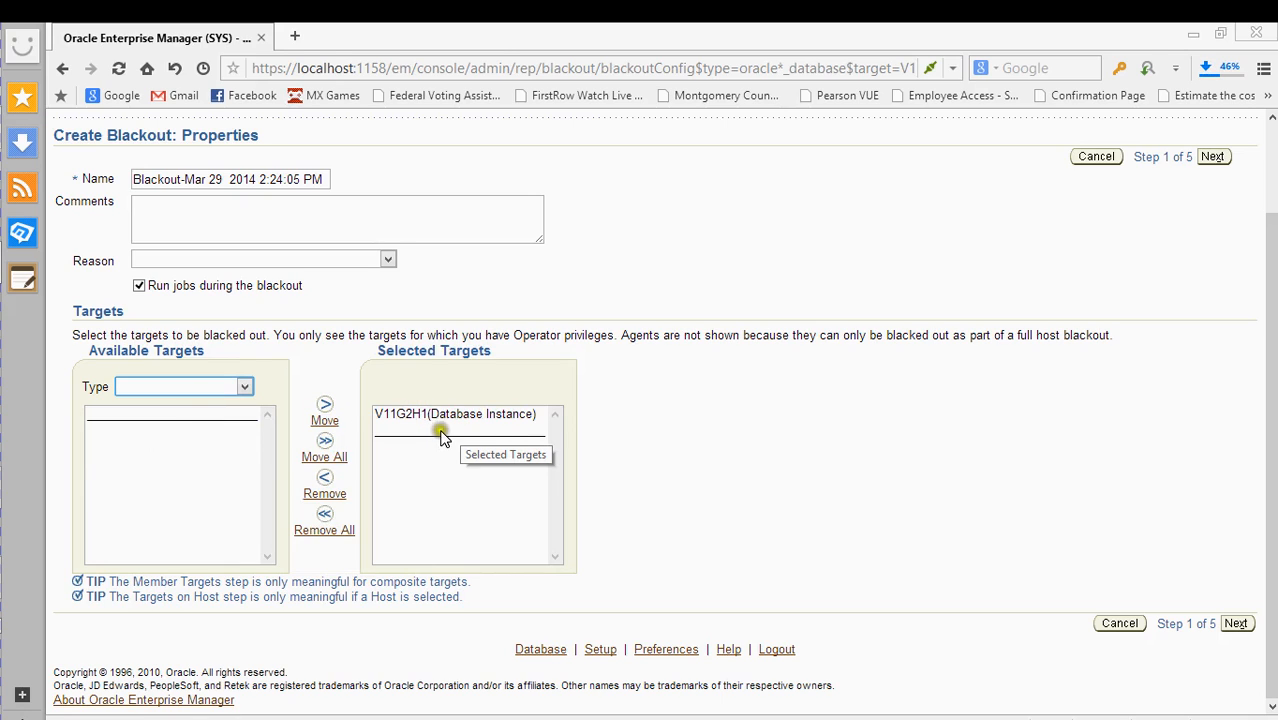
click(181, 390)
click(180, 433)
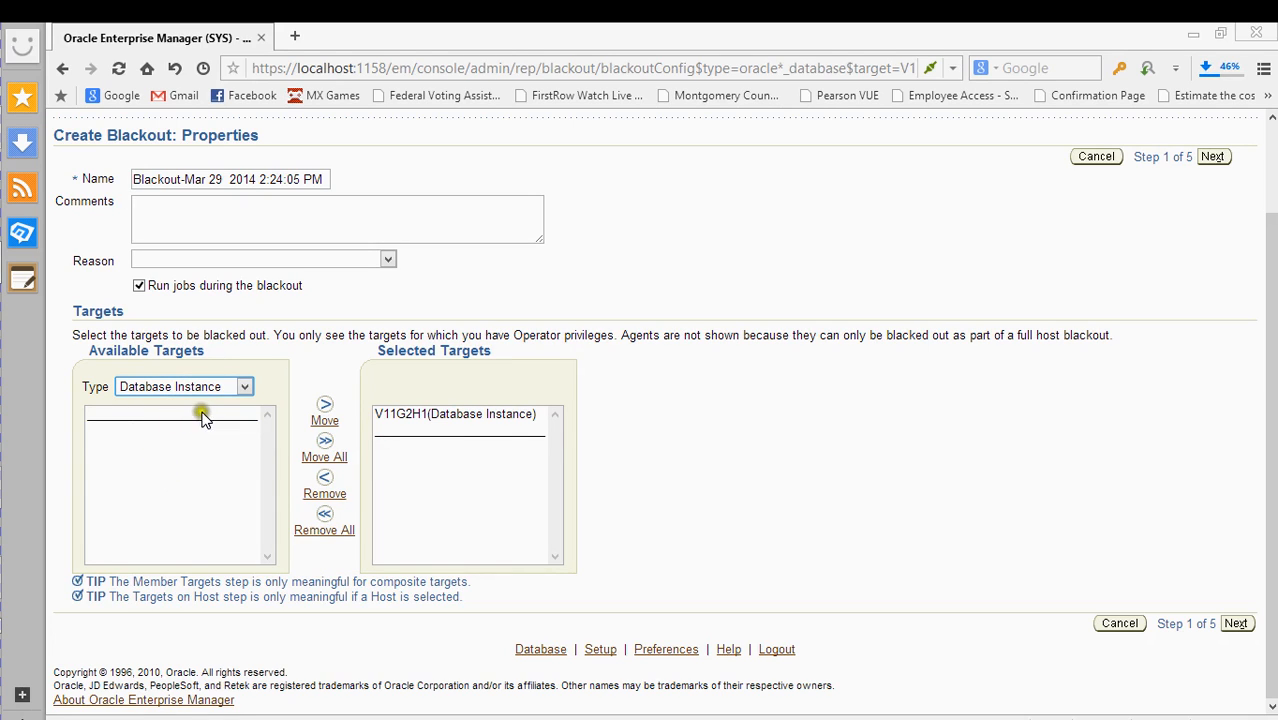
click(386, 410)
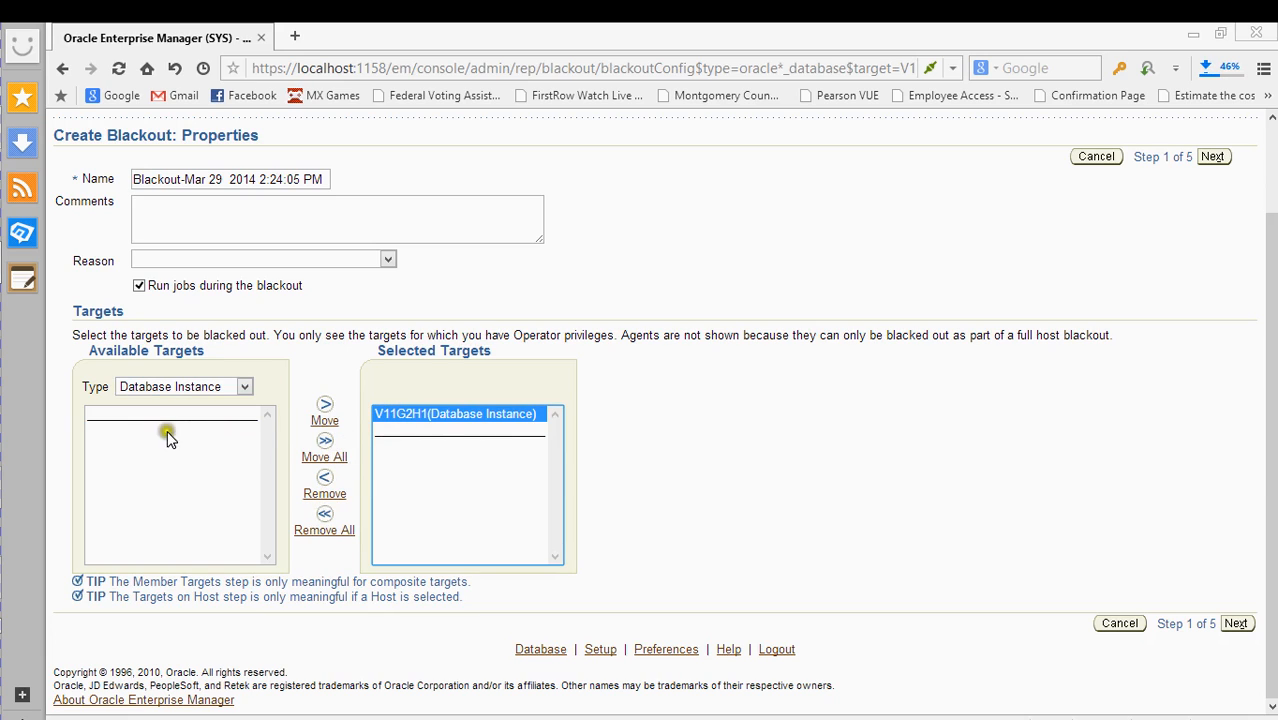
click(327, 494)
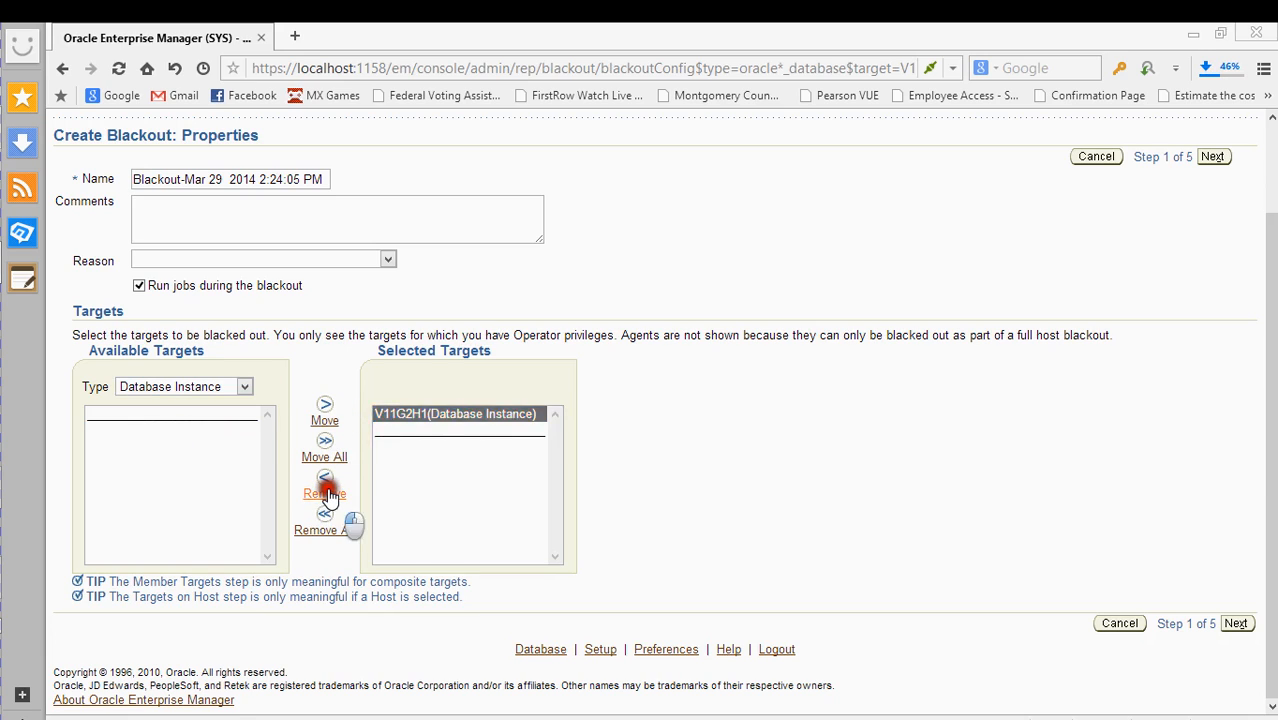
click(325, 406)
click(324, 490)
scroll(612, 414, up, 2)
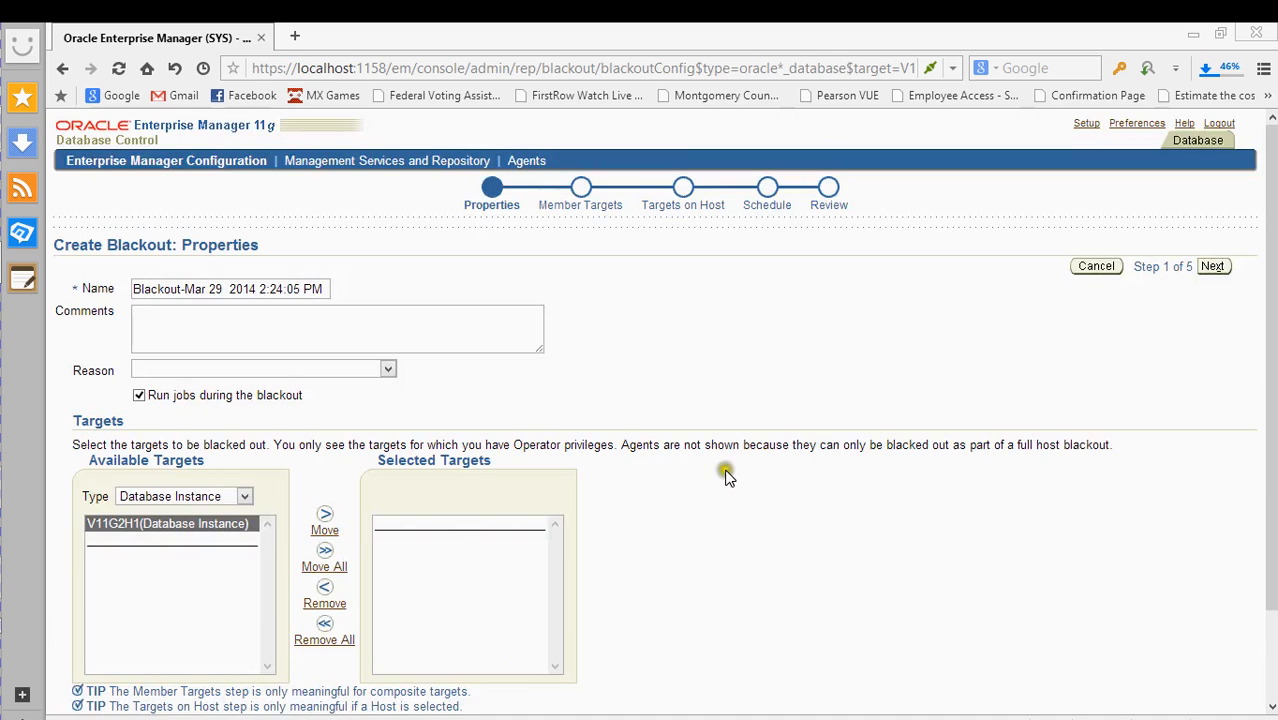
scroll(745, 478, down, 2)
scroll(750, 480, up, 2)
scroll(750, 481, down, 2)
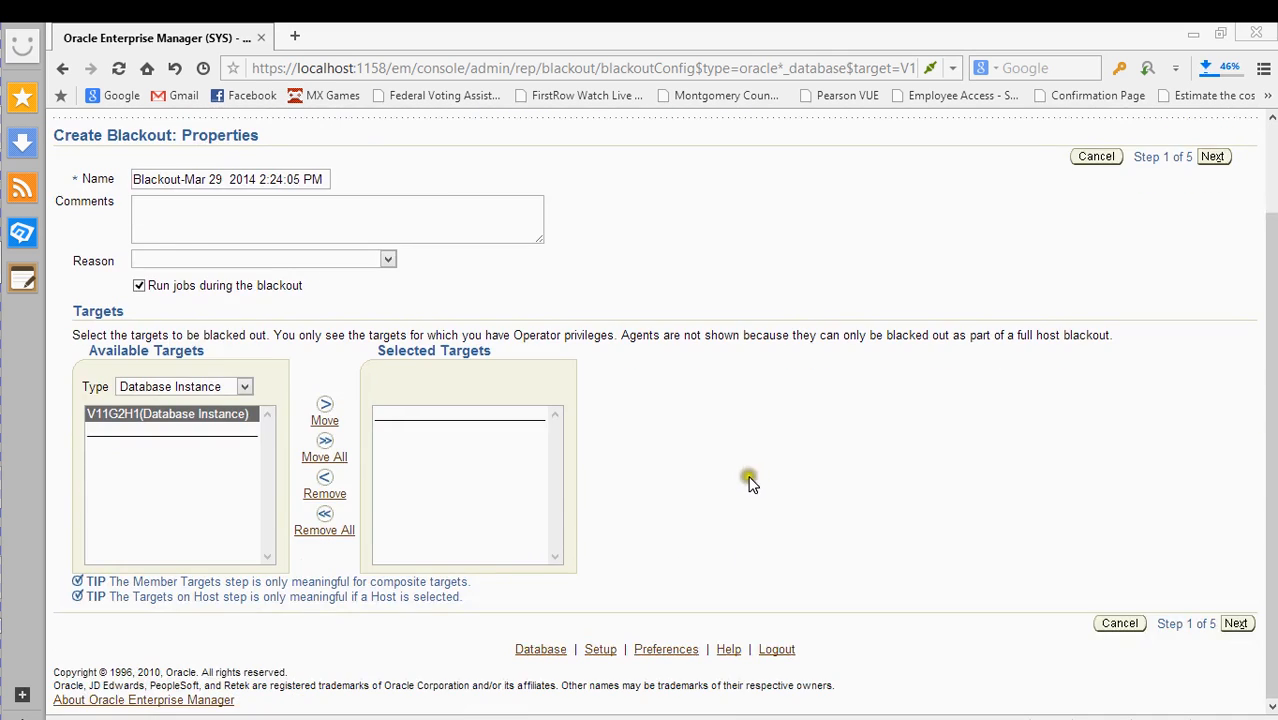
scroll(750, 482, up, 2)
scroll(750, 482, down, 2)
scroll(746, 482, up, 2)
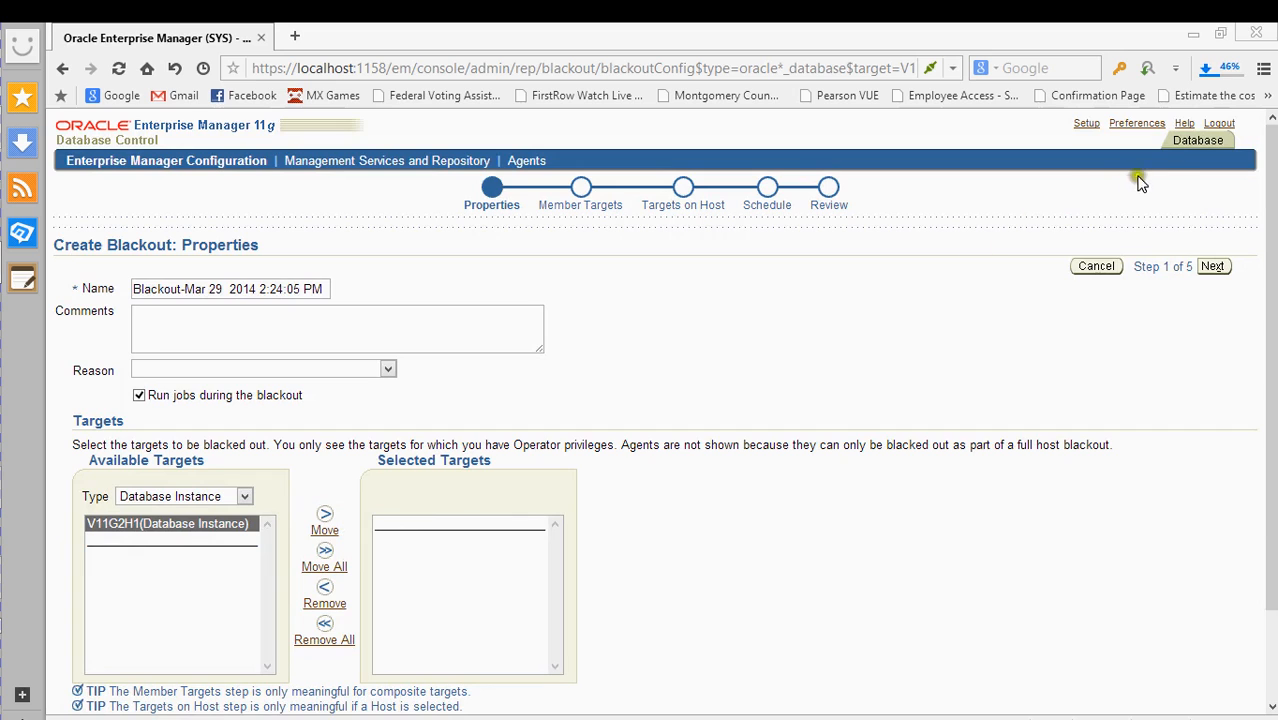
click(1193, 141)
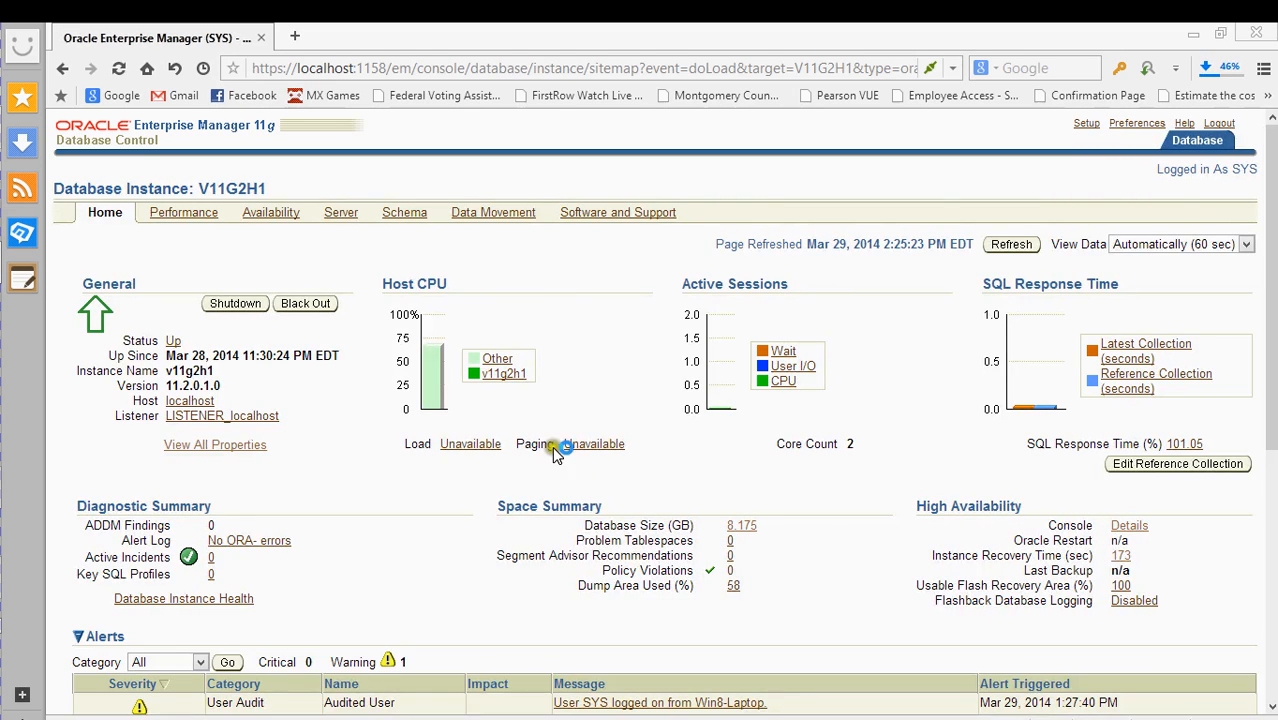
click(318, 310)
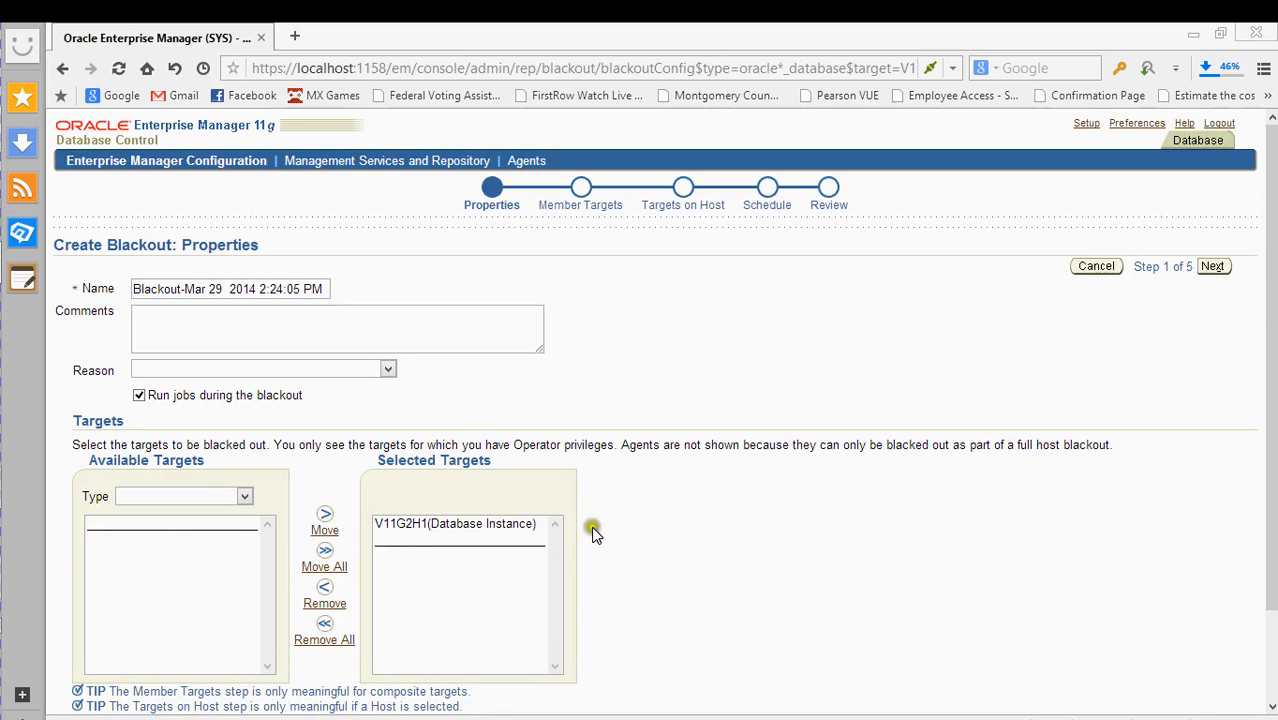
scroll(1015, 295, down, 2)
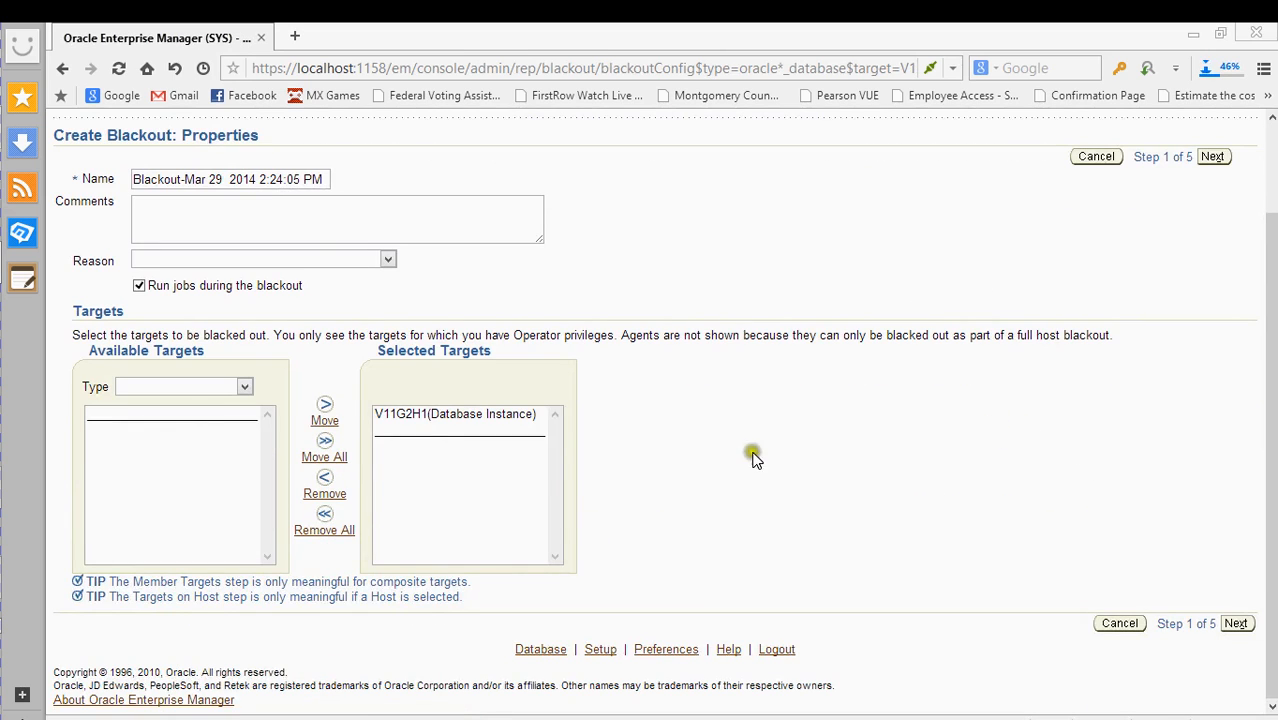
scroll(752, 457, up, 2)
- Browse the list of available blackout reasons
click(305, 370)
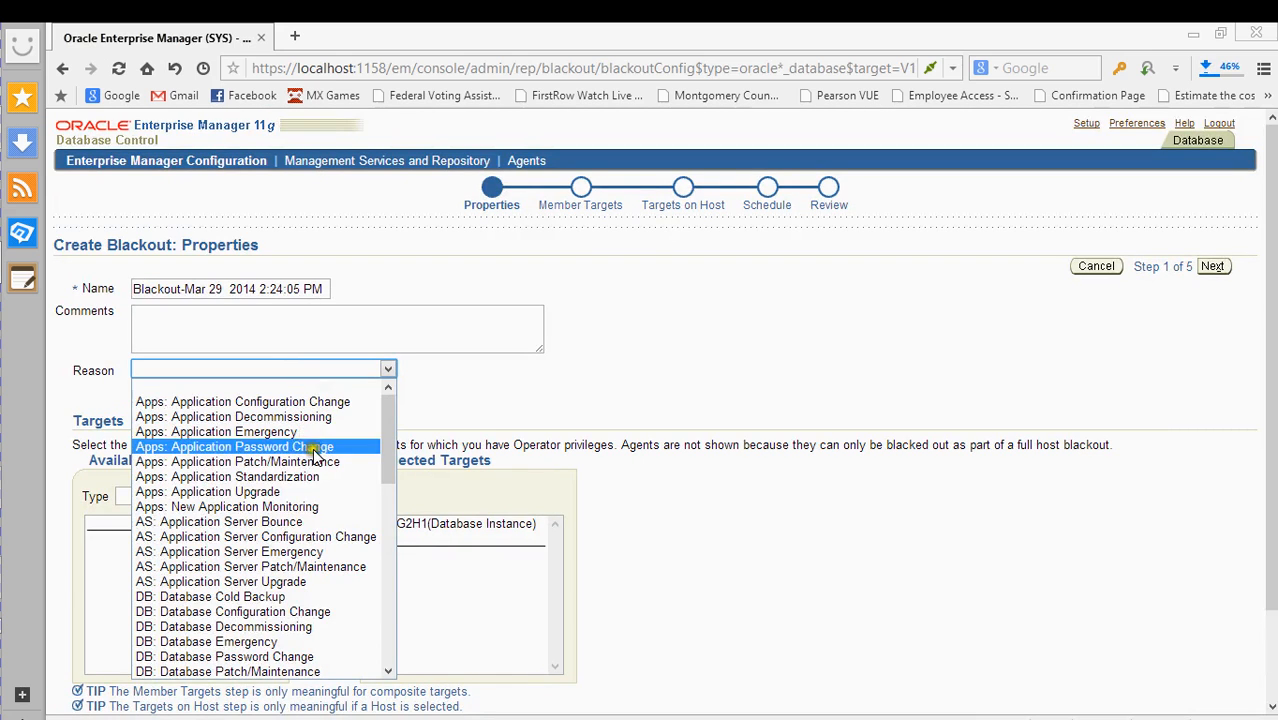
scroll(313, 455, down, 12)
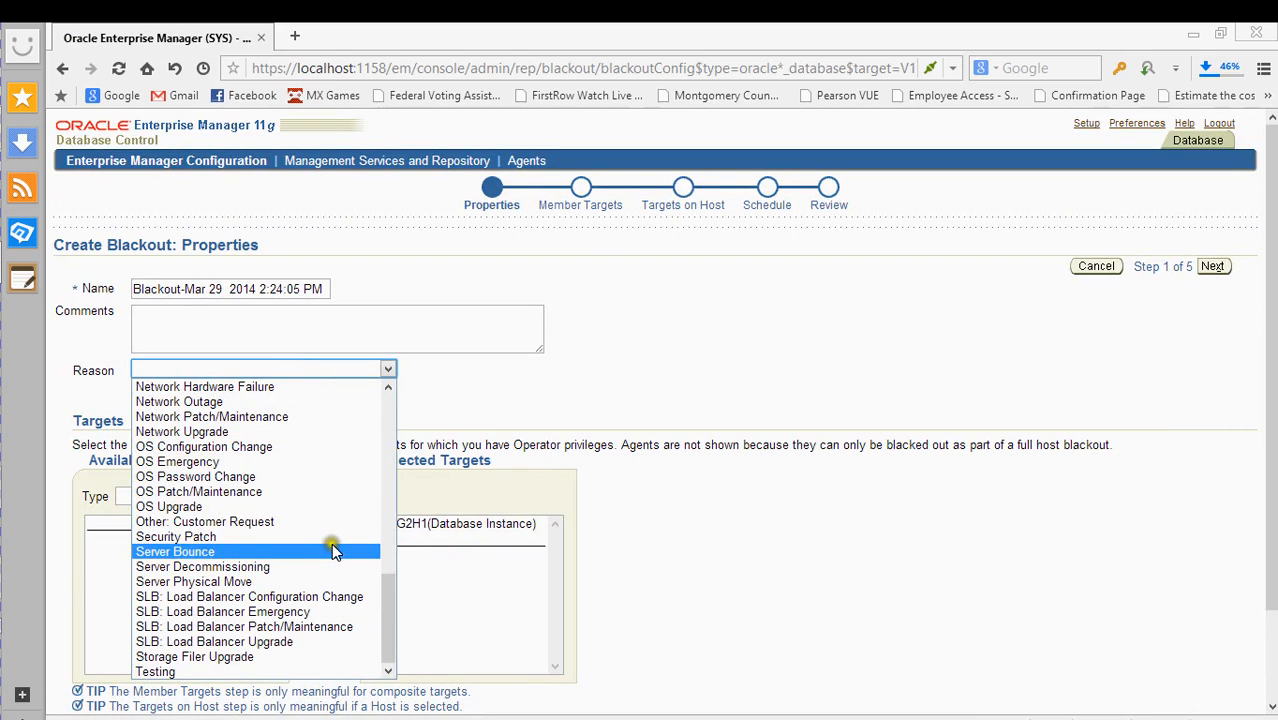
scroll(333, 551, up, 12)
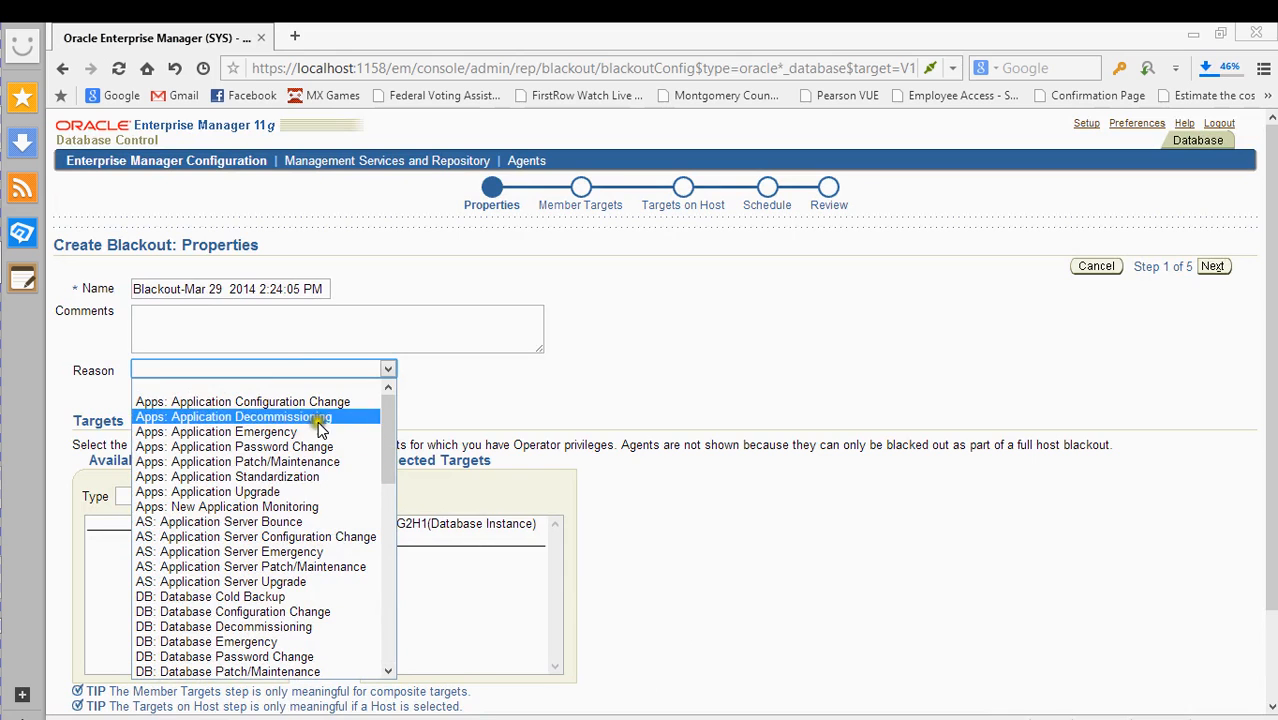
scroll(320, 505, down, 4)
scroll(325, 500, up, 4)
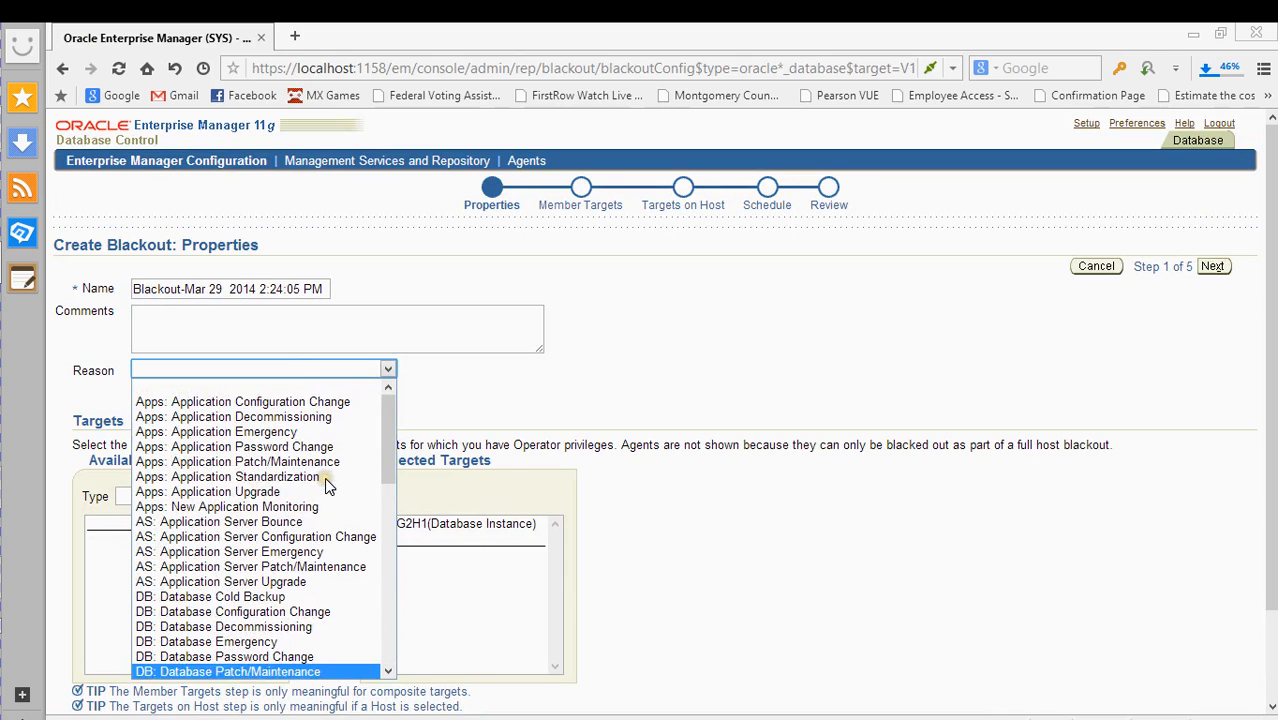
scroll(320, 425, down, 2)
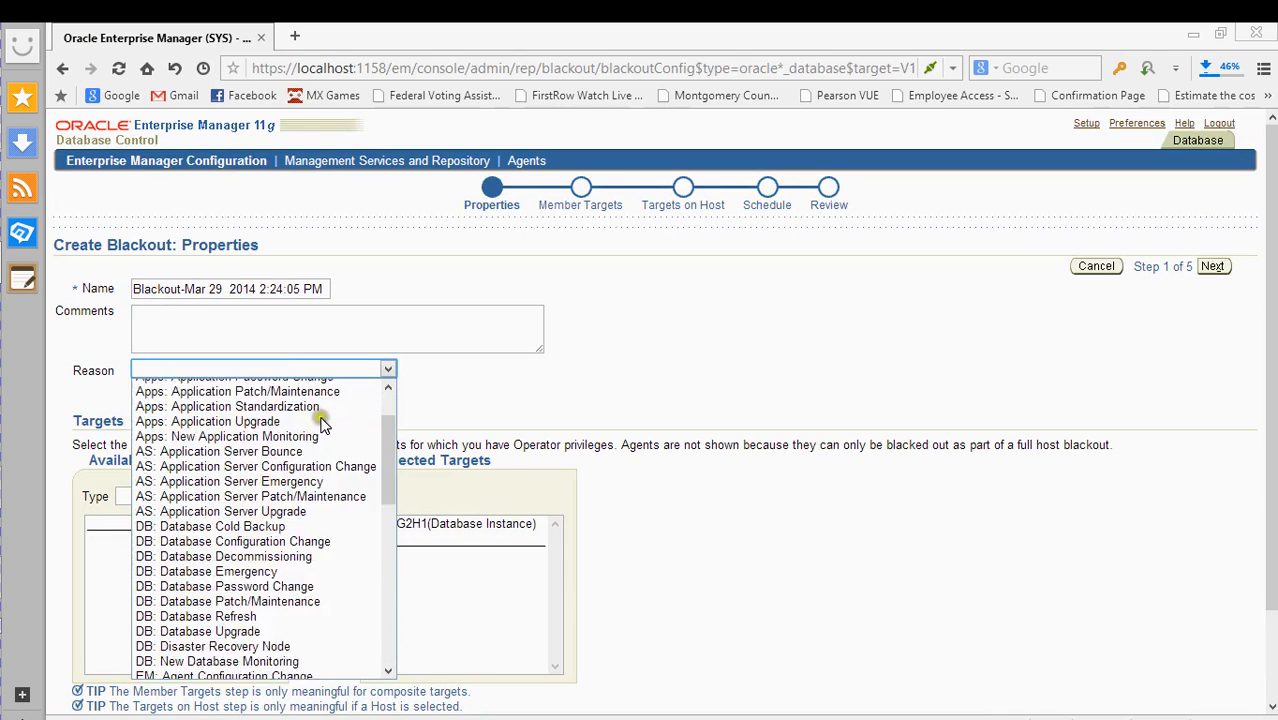
scroll(323, 425, down, 2)
scroll(330, 425, up, 3)
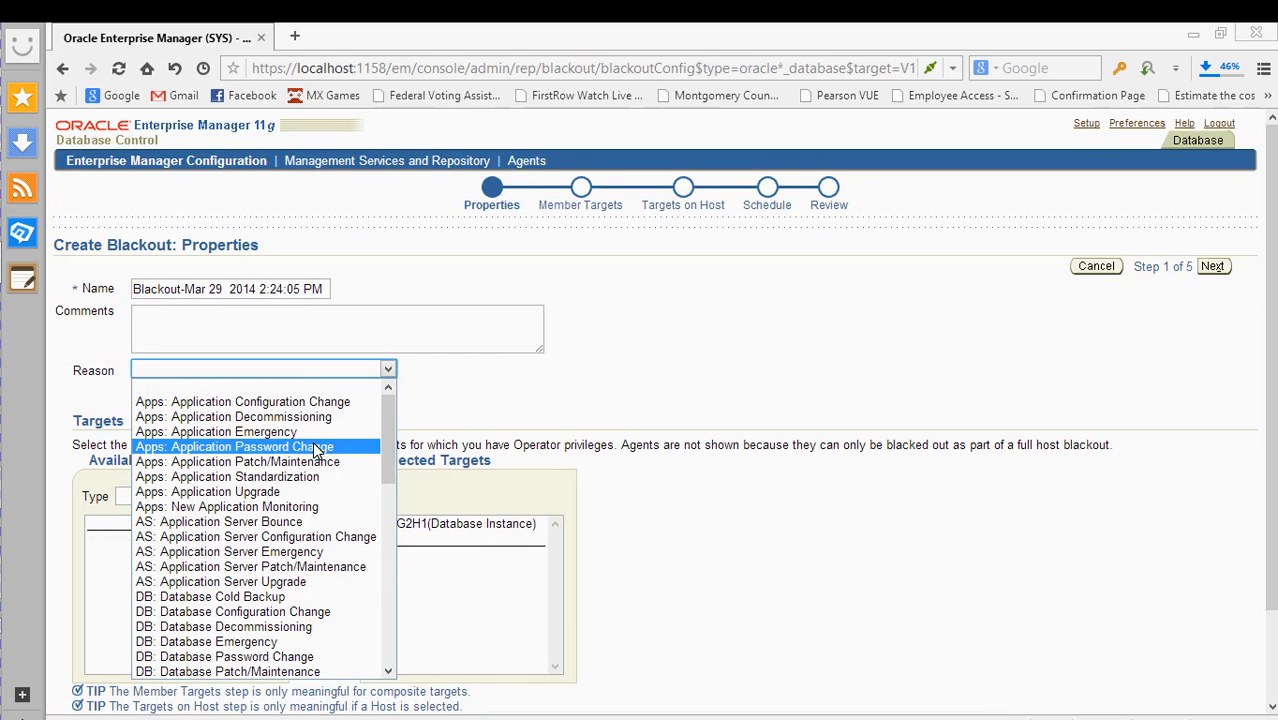
scroll(305, 495, down, 5)
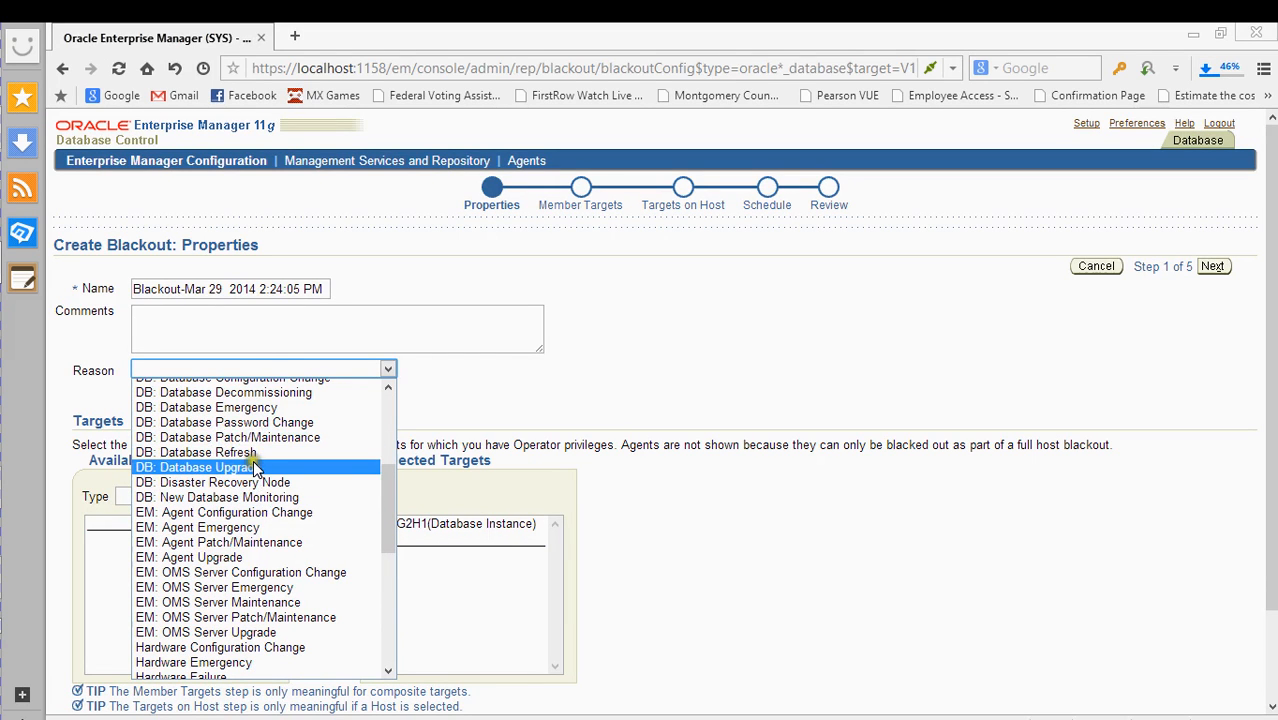
scroll(251, 491, down, 1)
scroll(251, 531, down, 4)
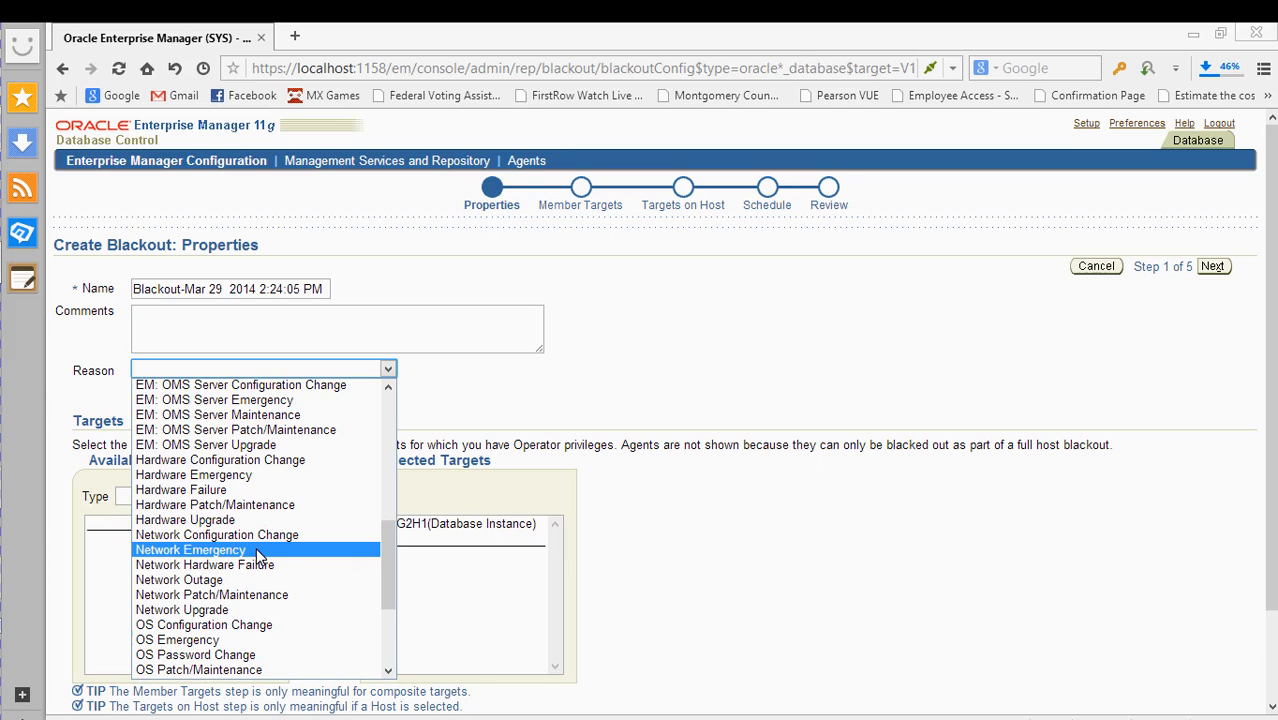
scroll(258, 557, down, 4)
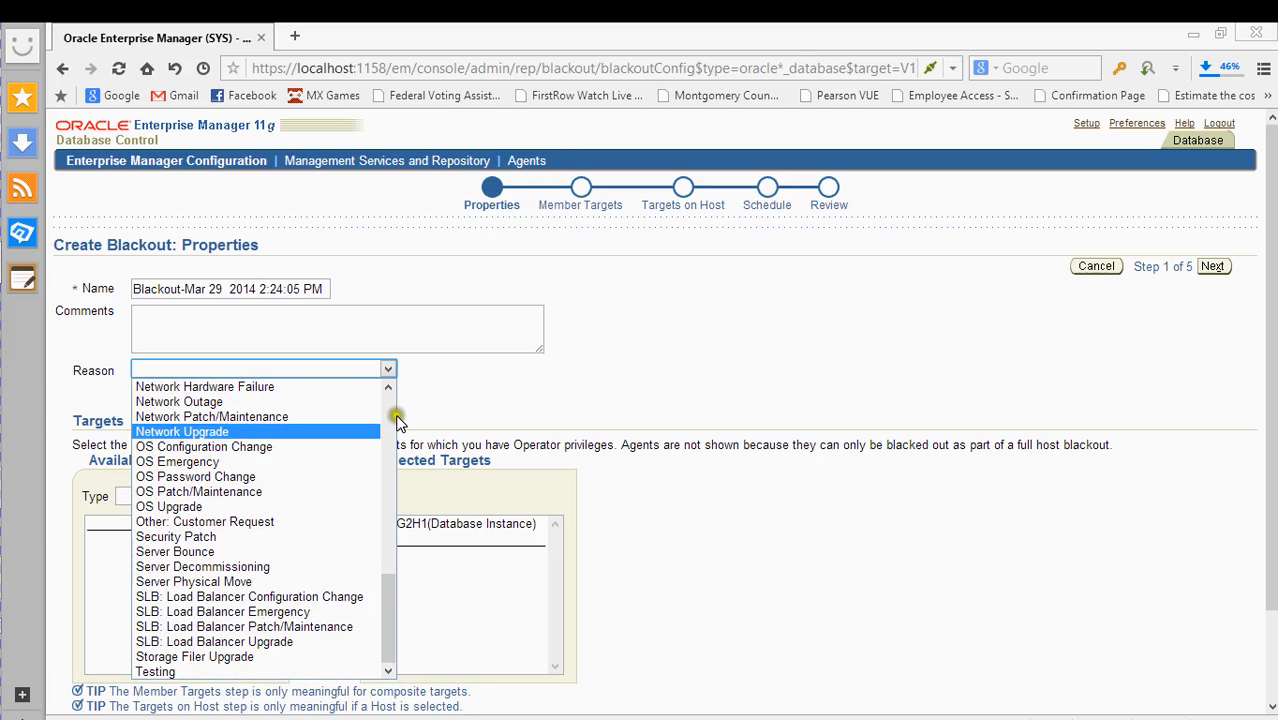
scroll(257, 512, up, 12)
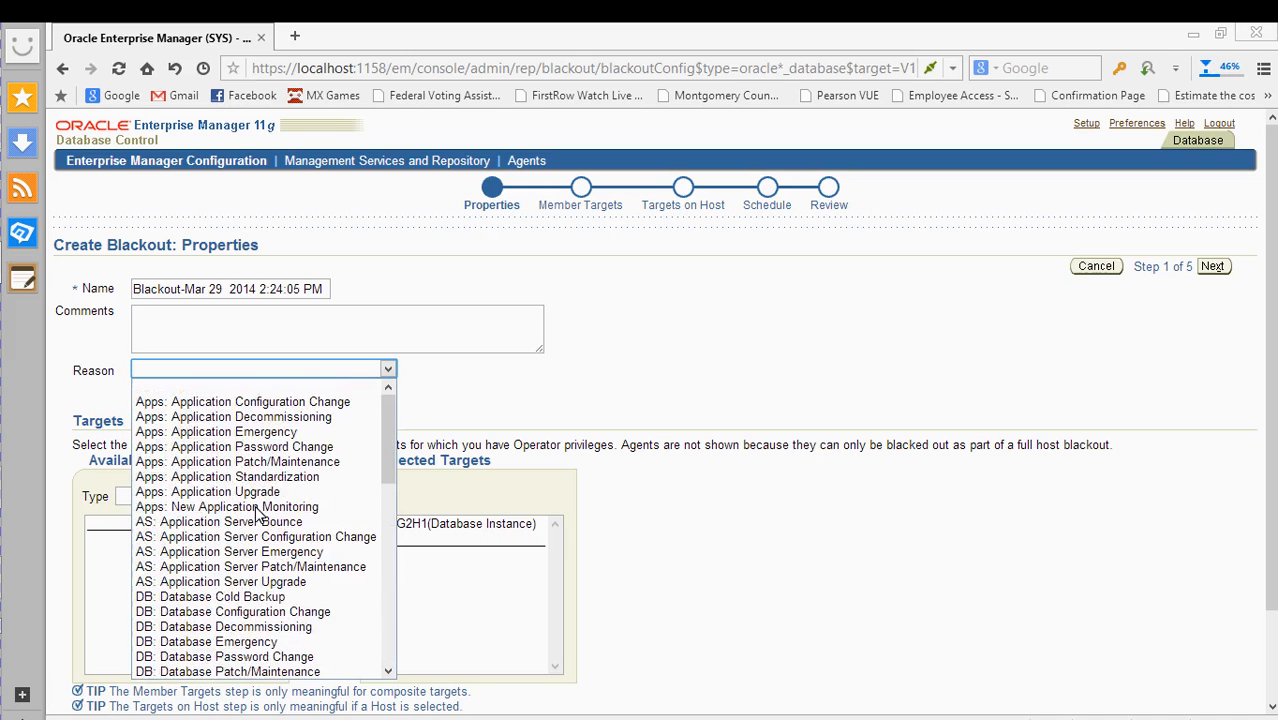
scroll(258, 514, down, 5)
scroll(253, 531, up, 5)
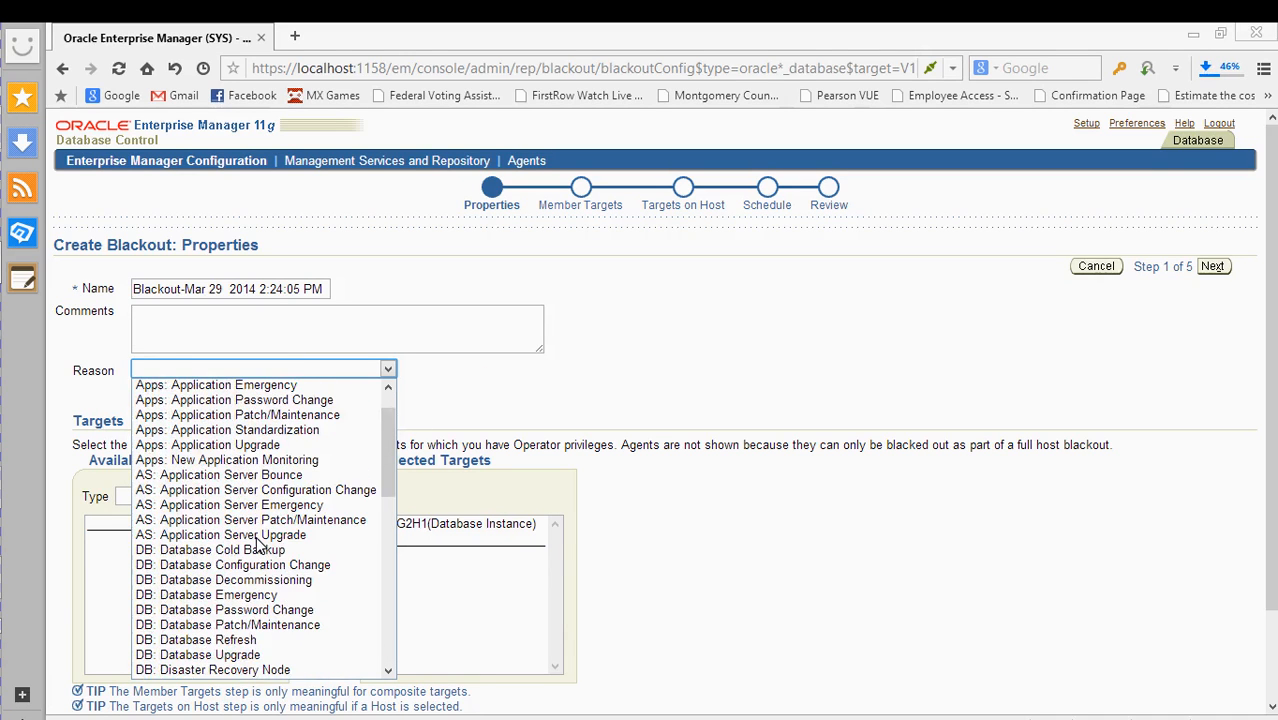
scroll(257, 546, down, 10)
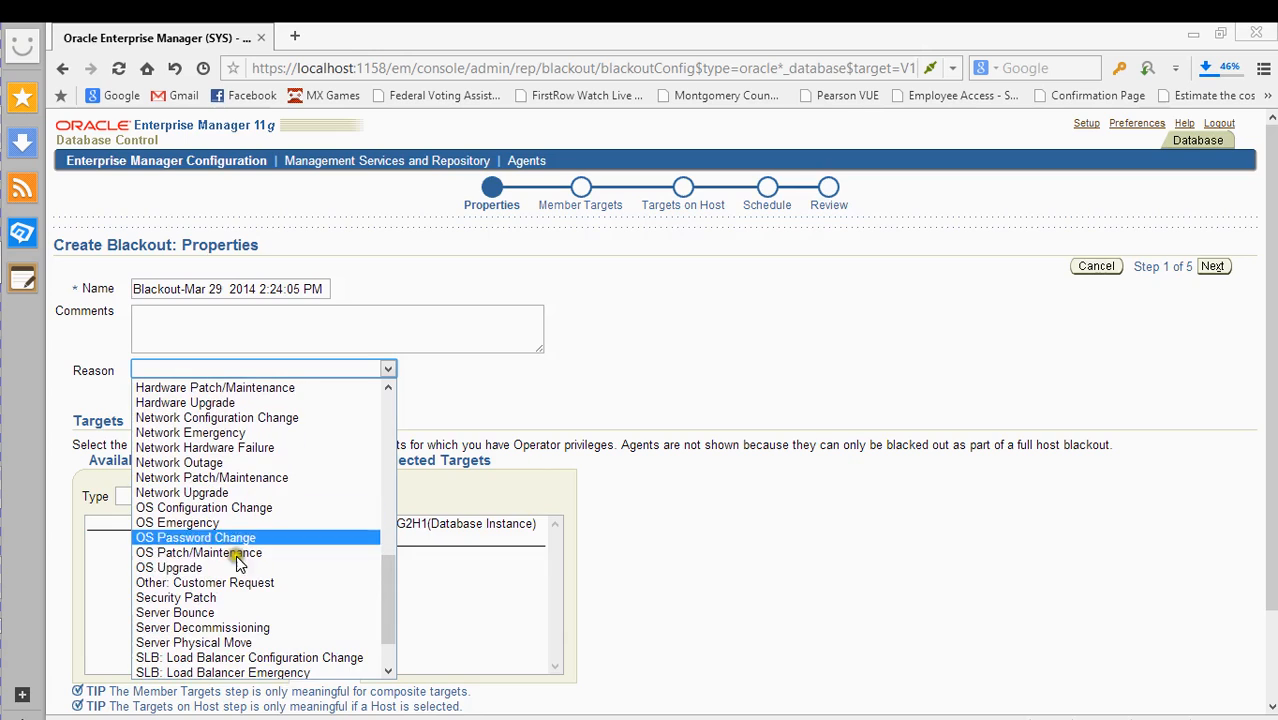
- Choose Other: Customer Request as the reason and continue to the Schedule step
click(226, 582)
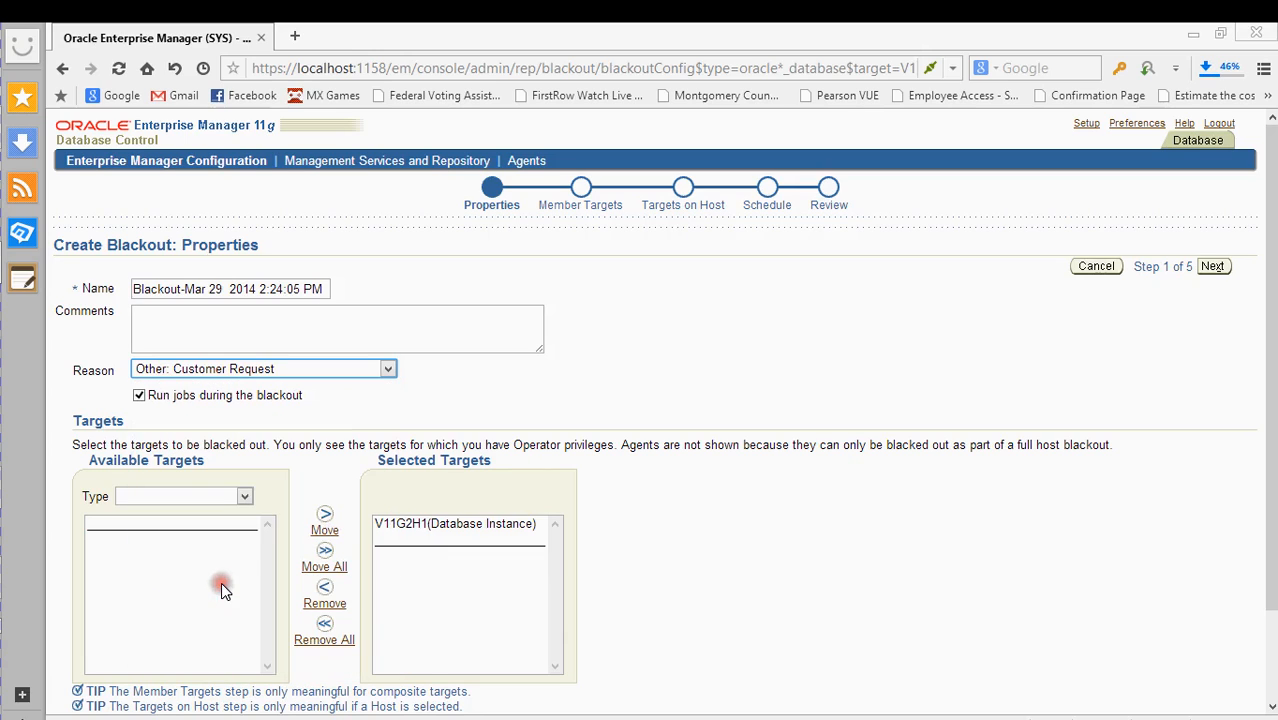
click(414, 412)
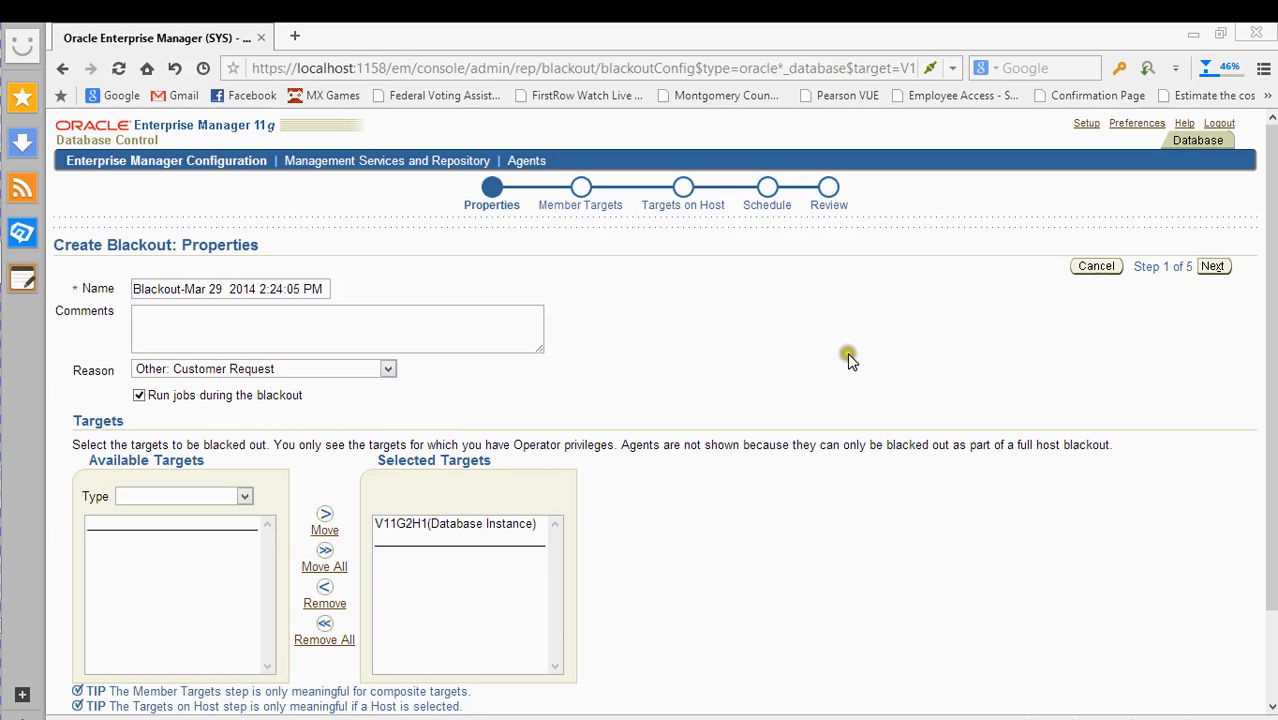
click(1211, 266)
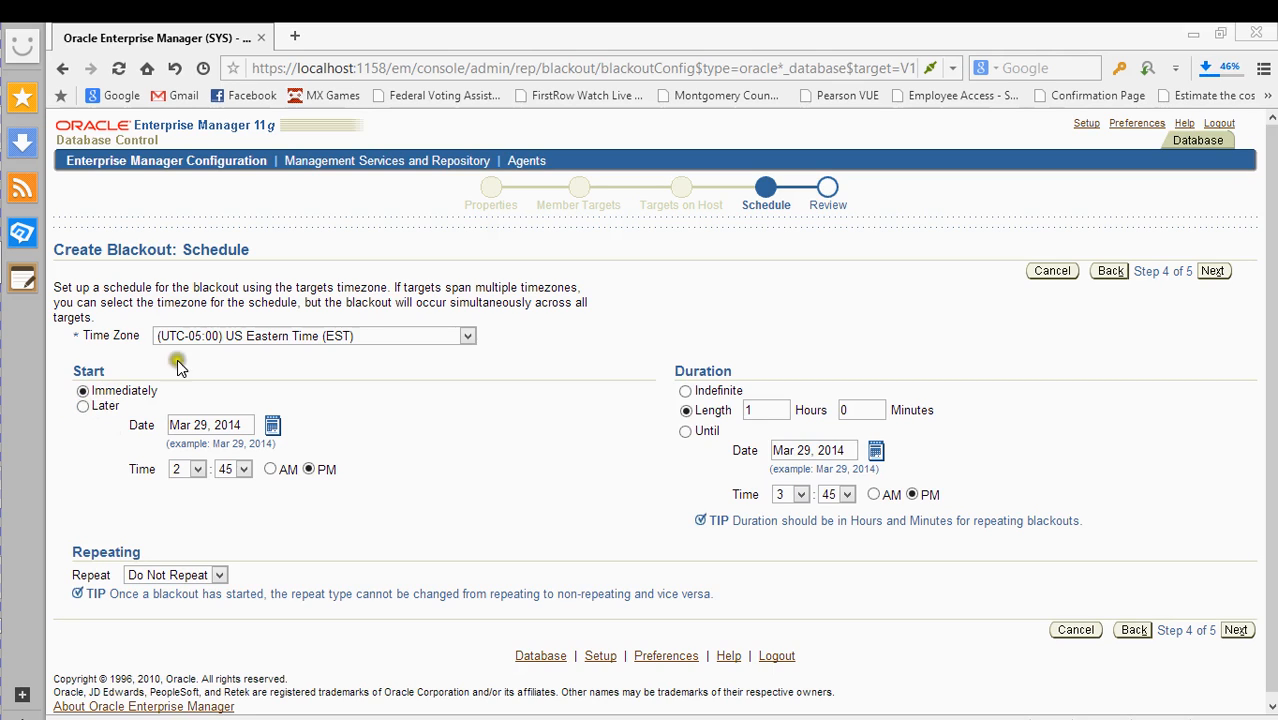
- Keep US Eastern Time as the blackout time zone
click(229, 334)
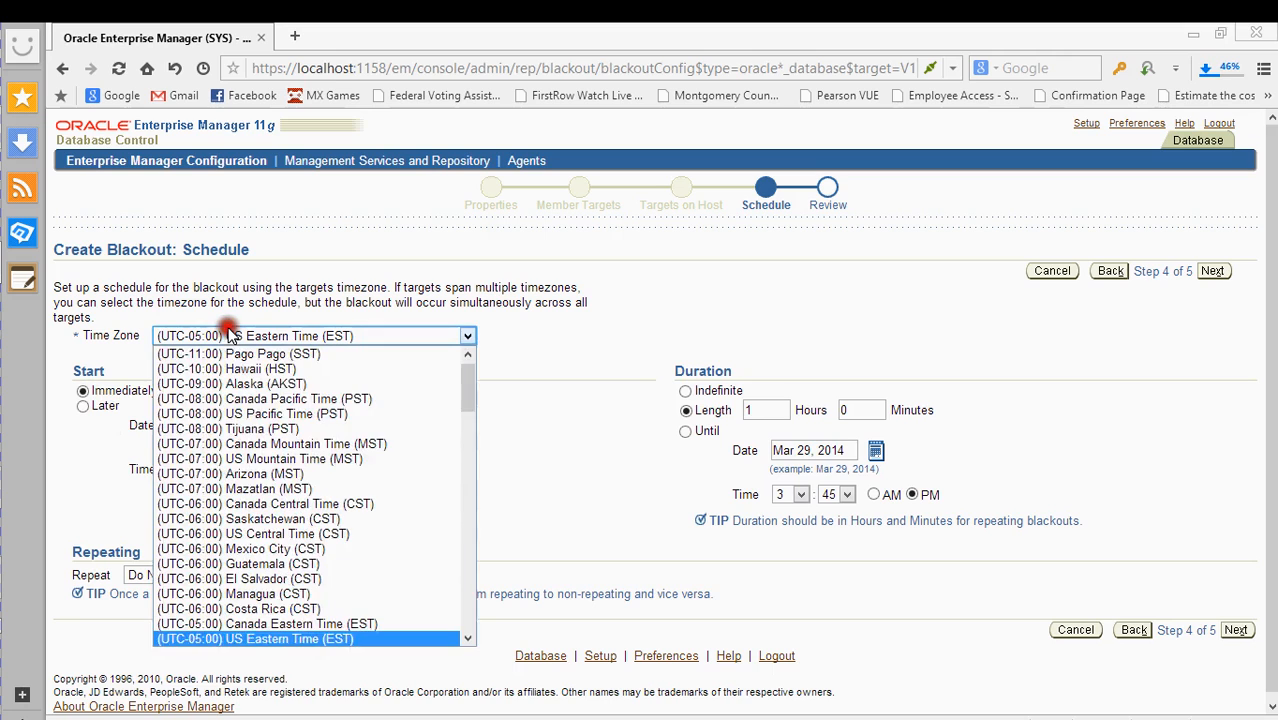
click(507, 428)
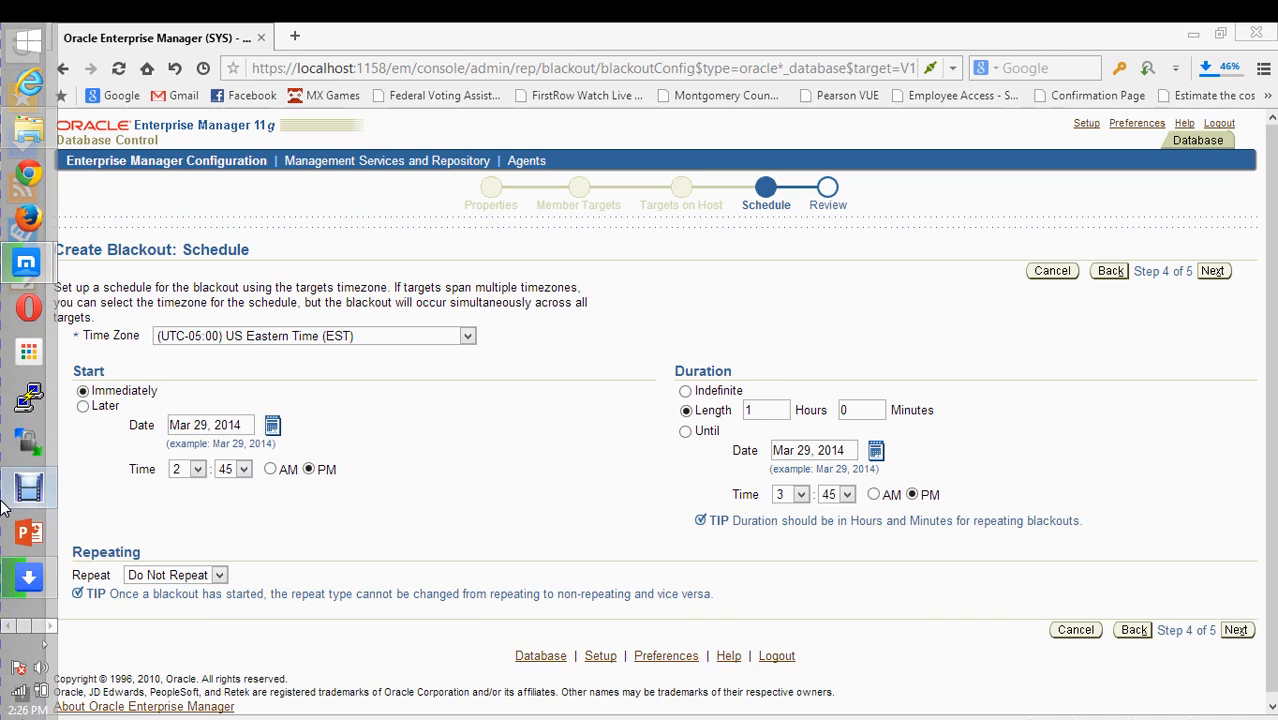
mouse_move(3, 503)
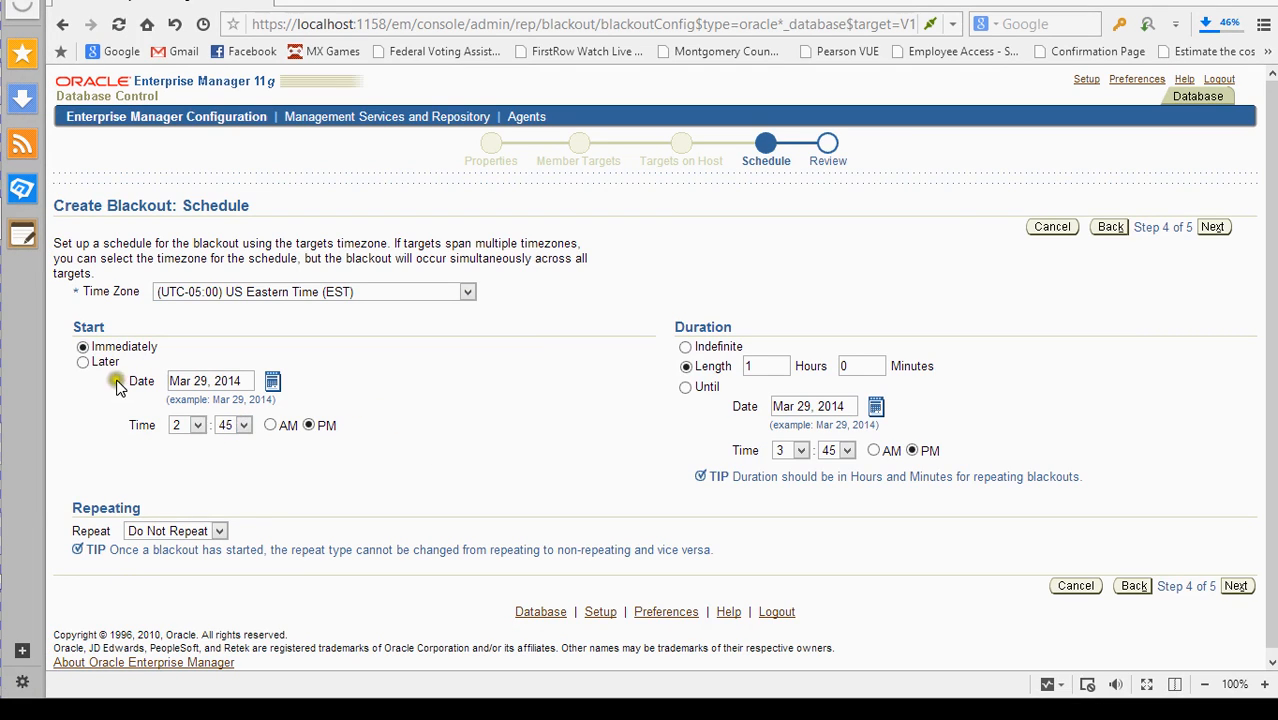
- Start the blackout Later, Mar 29, 2014 at 2:45 PM, lasting one hour
click(83, 362)
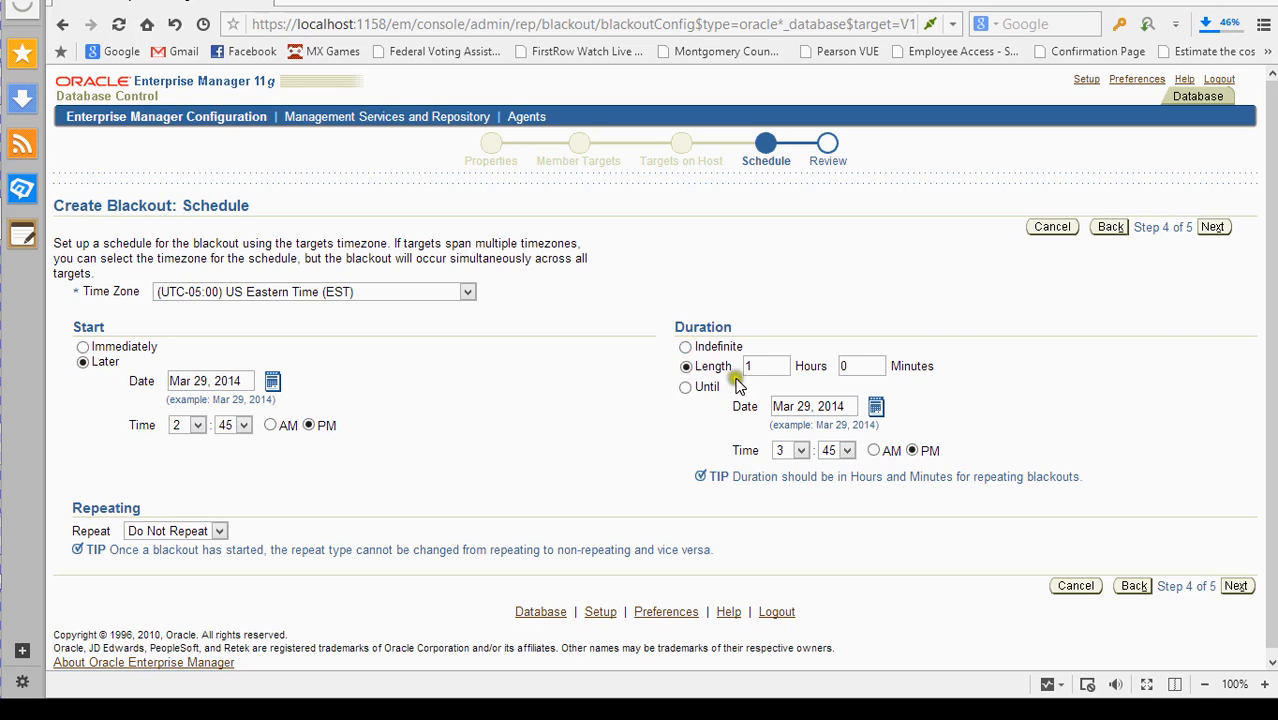
click(737, 431)
click(686, 367)
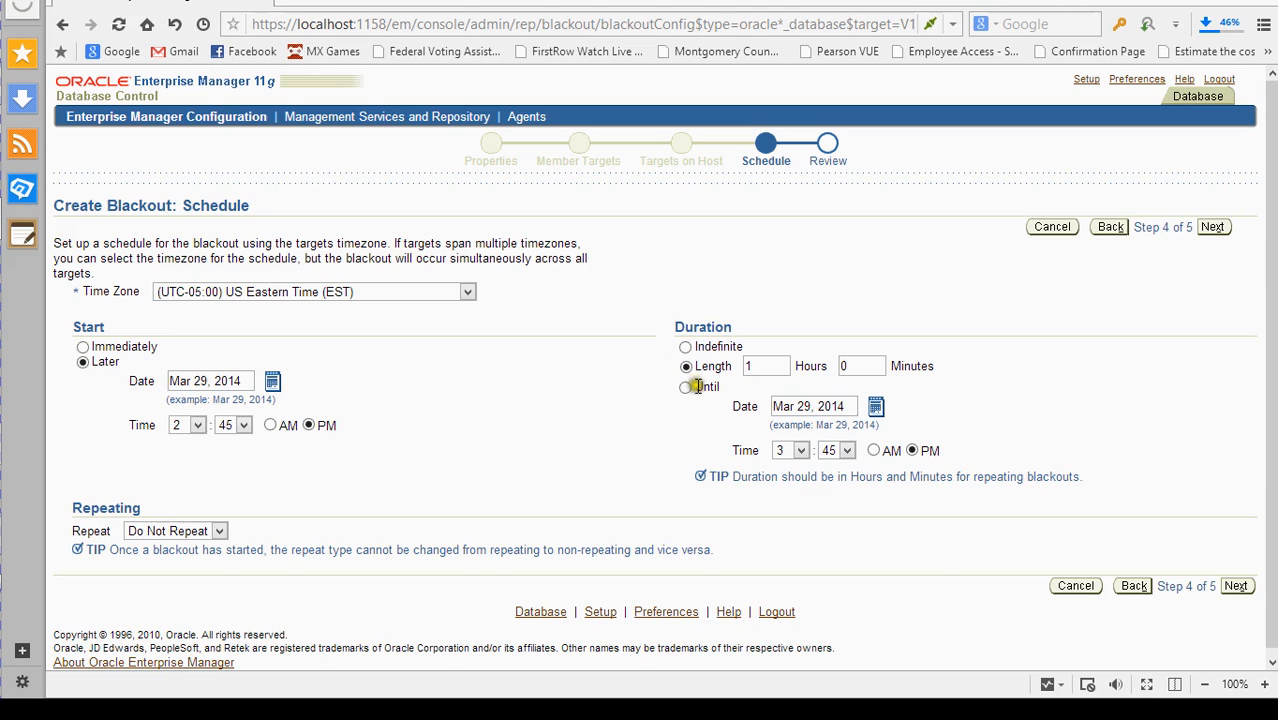
click(781, 367)
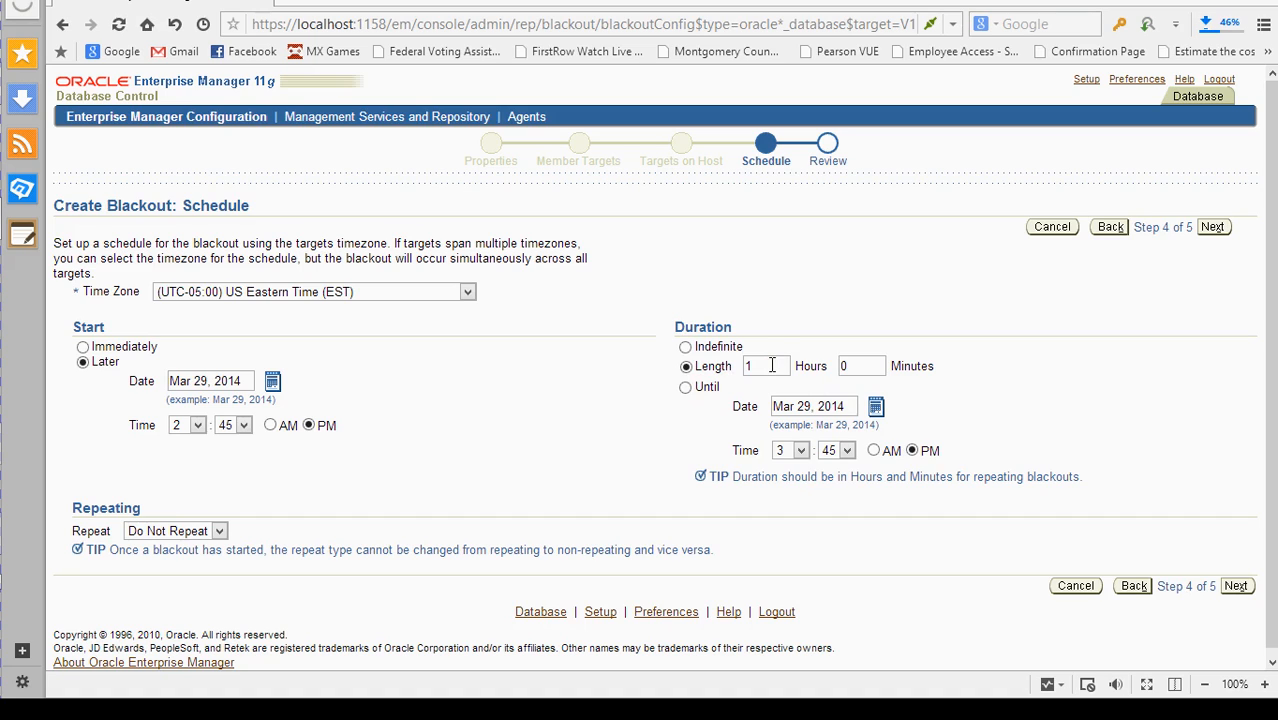
scroll(768, 390, down, 1)
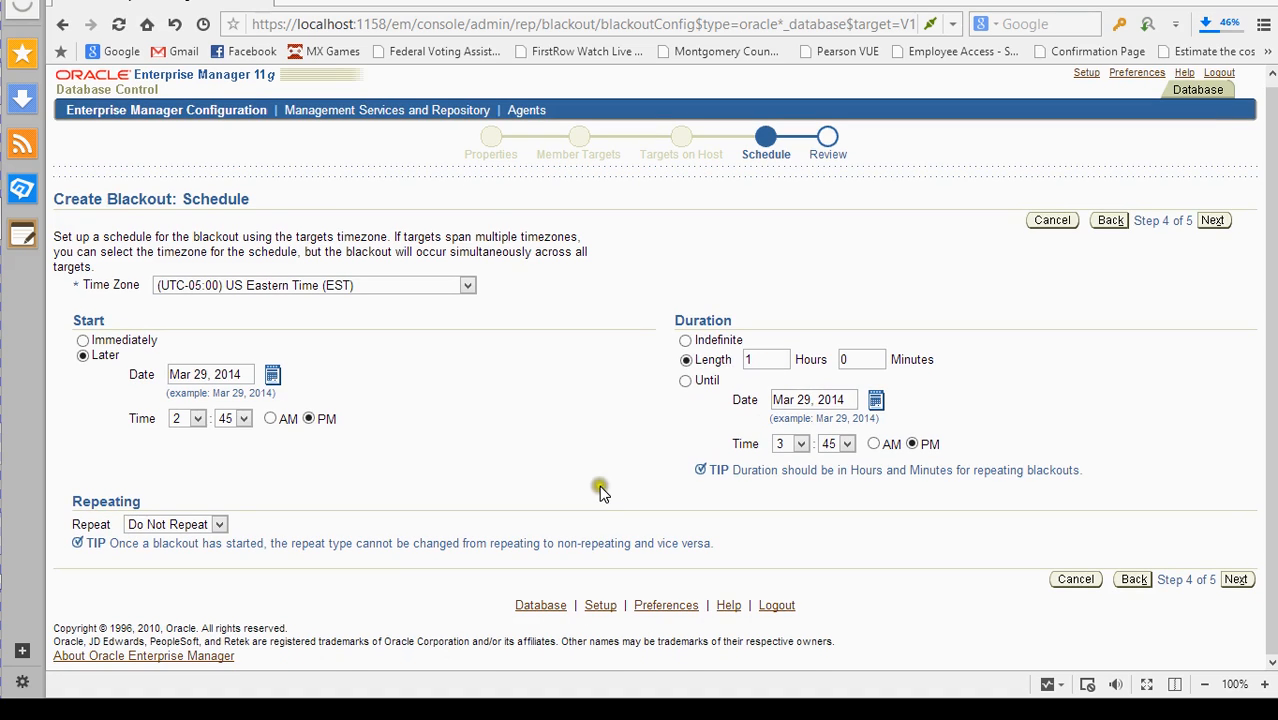
click(190, 525)
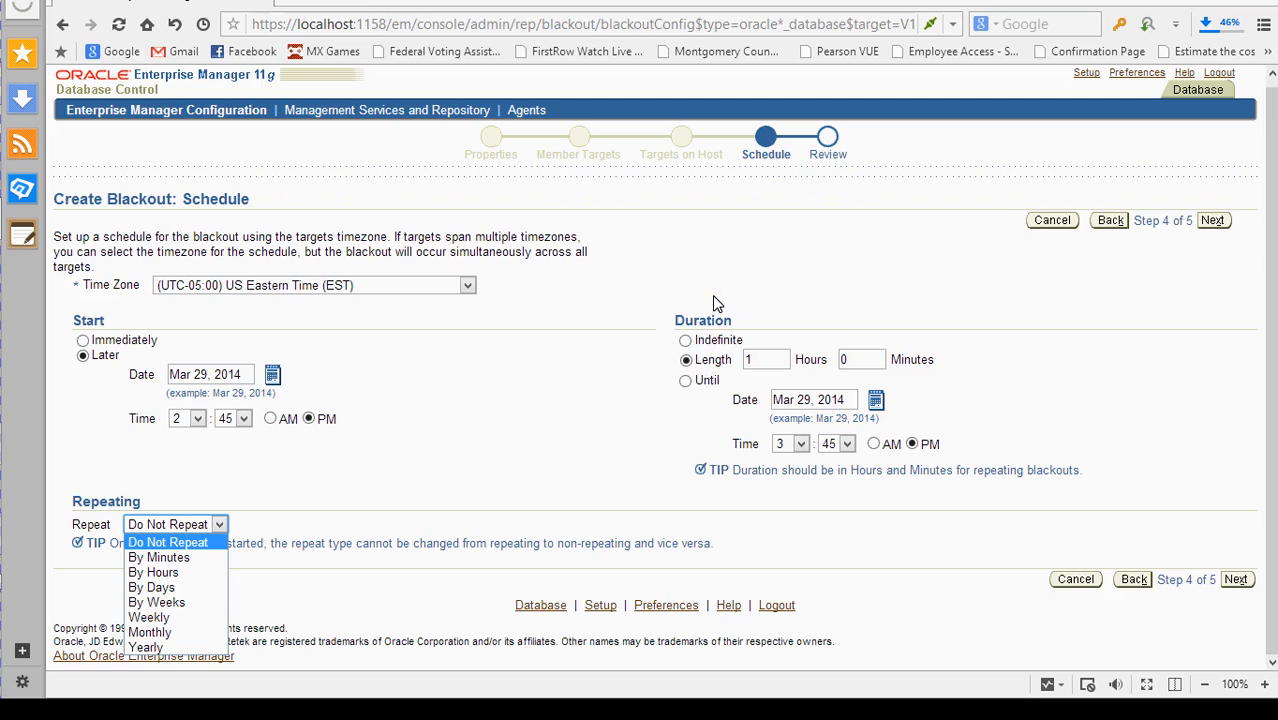
- Set the blackout to repeat weekly on Saturday
click(181, 604)
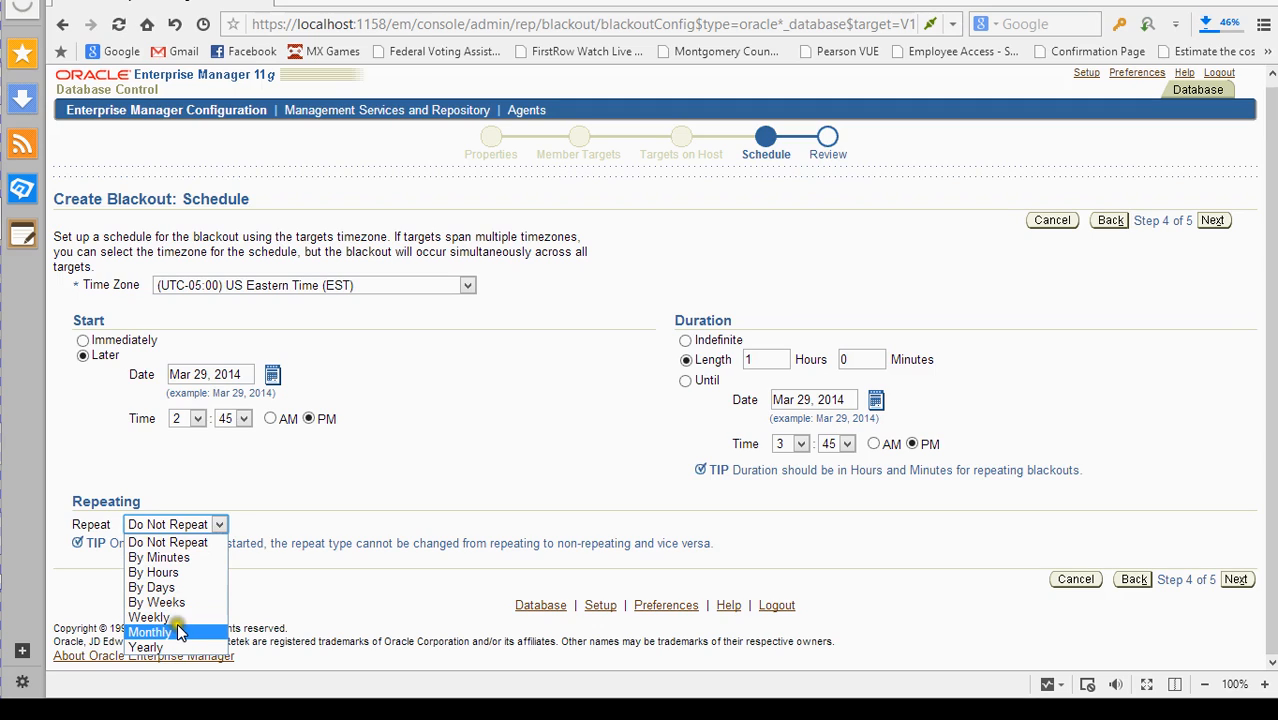
click(180, 634)
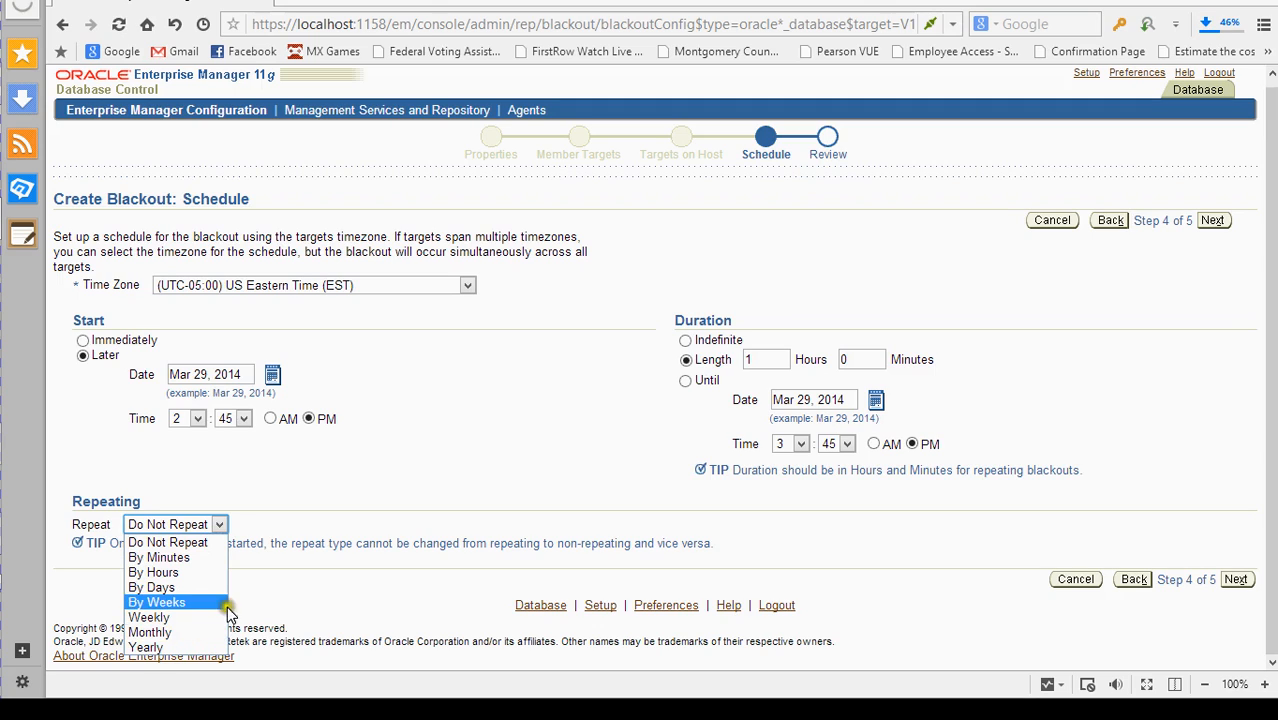
click(544, 442)
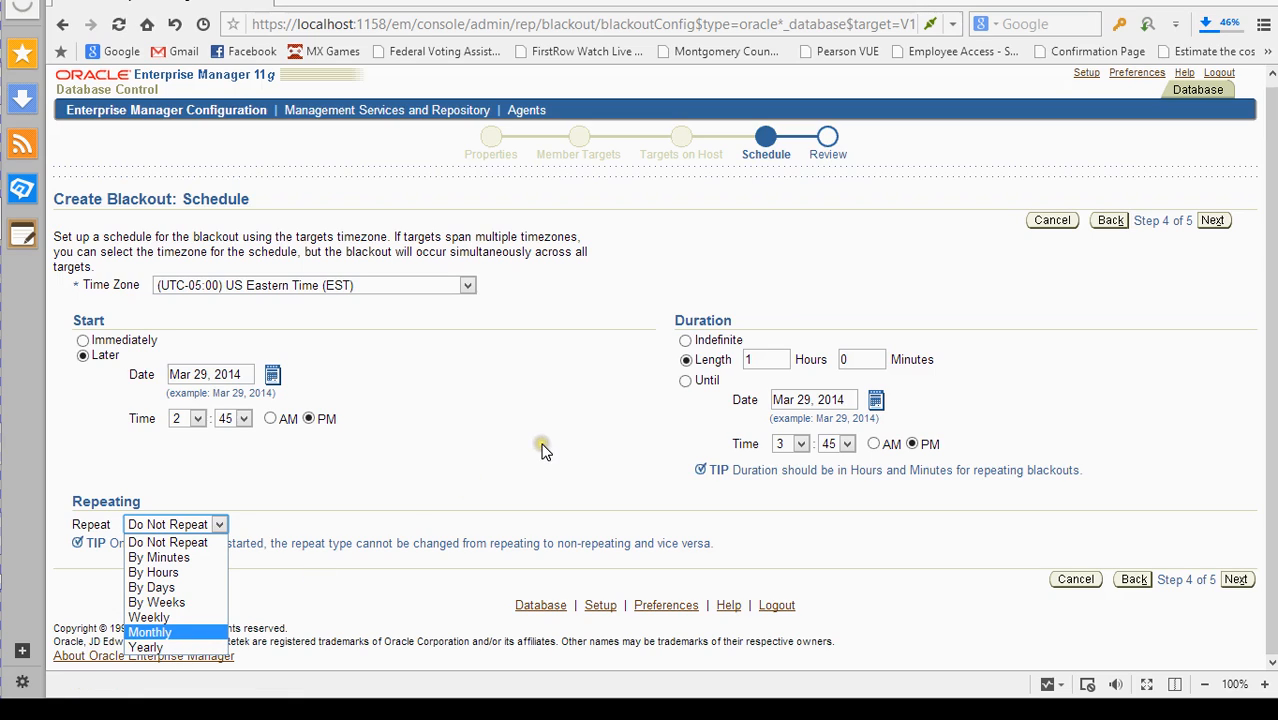
click(178, 633)
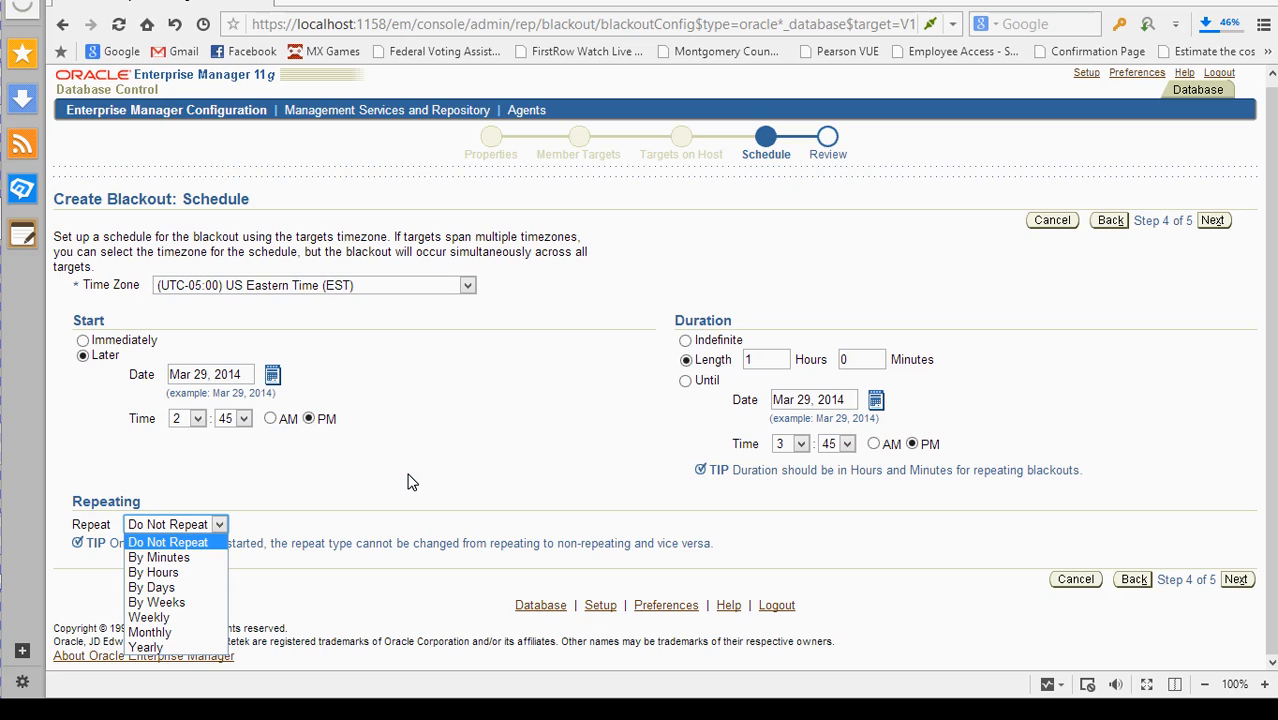
click(505, 423)
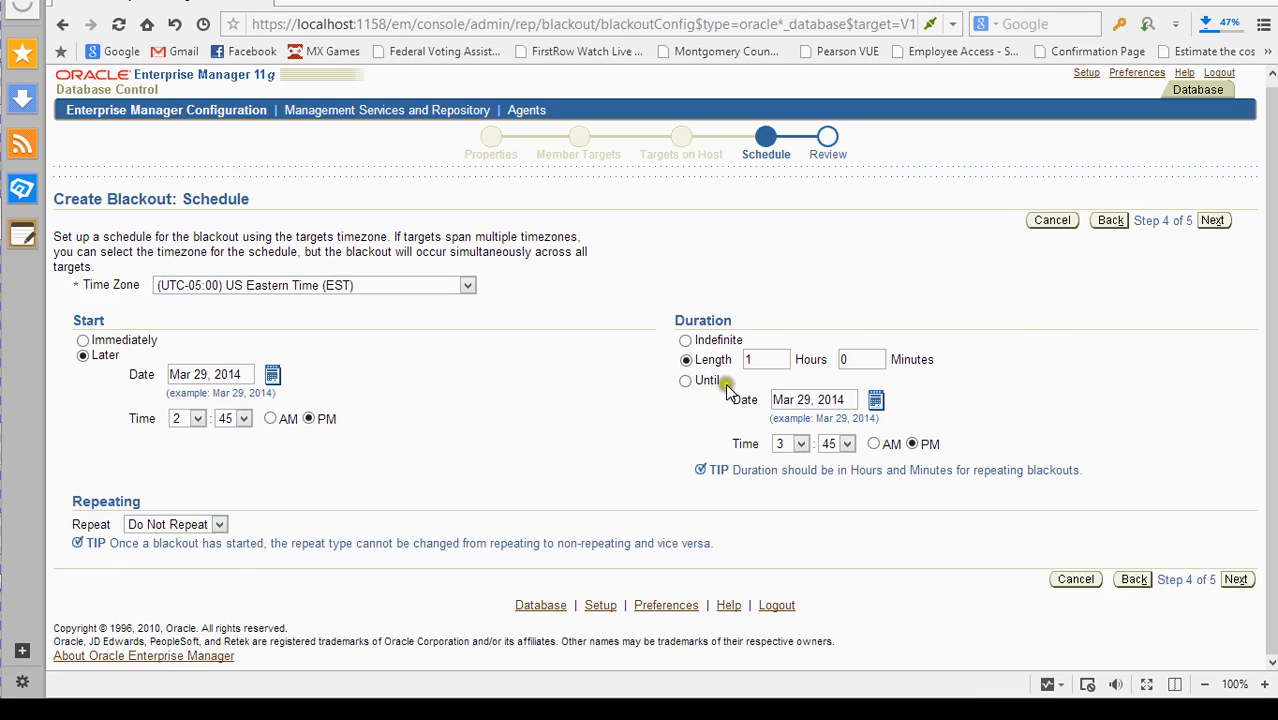
click(140, 525)
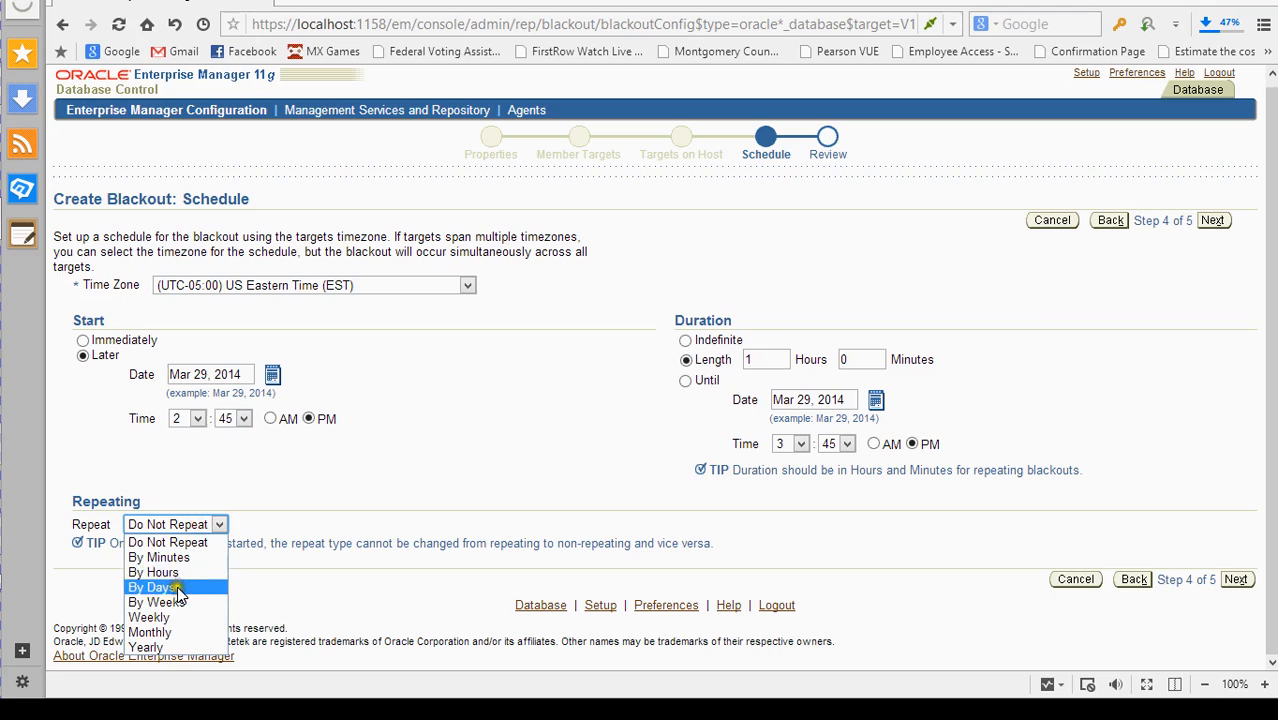
click(158, 619)
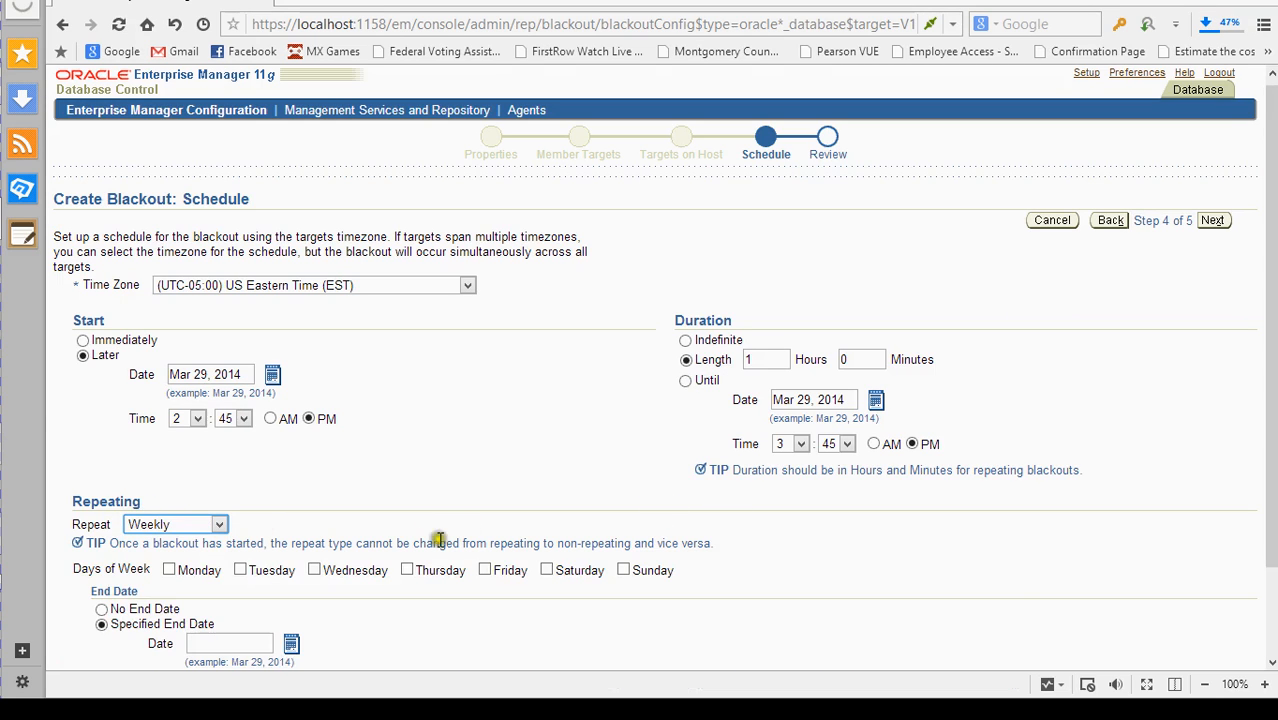
scroll(445, 415, down, 1)
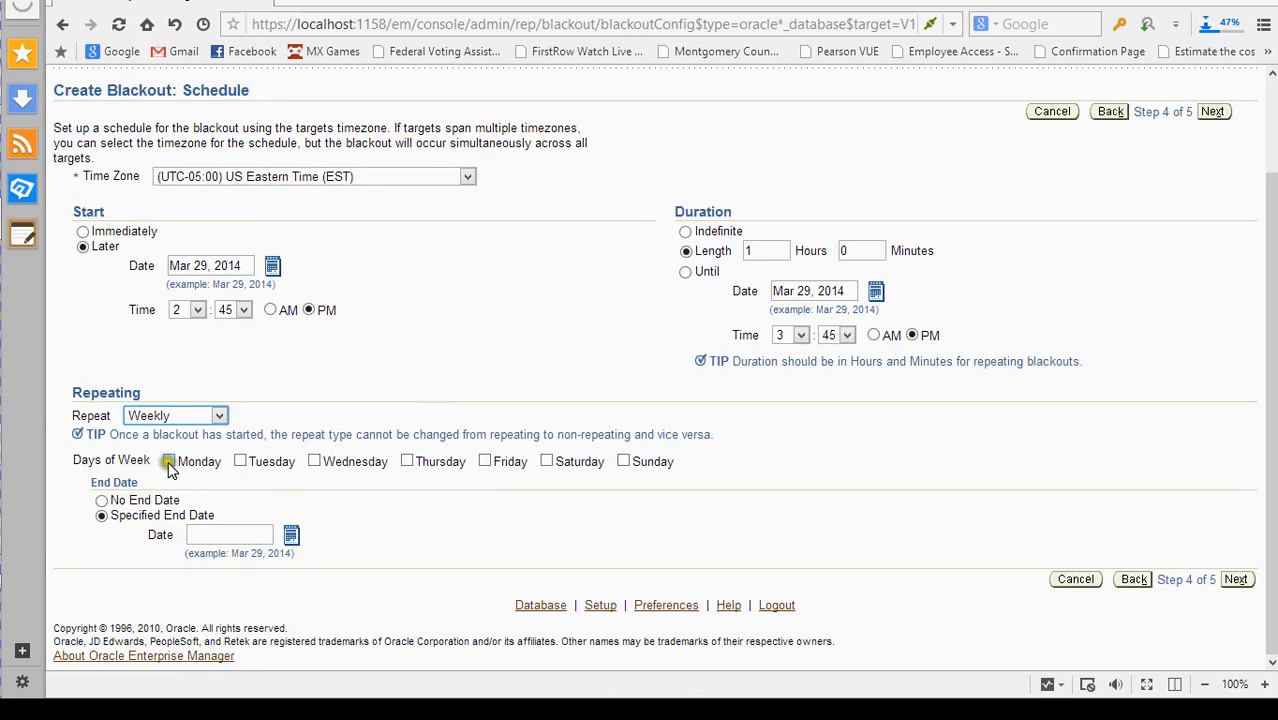
click(547, 462)
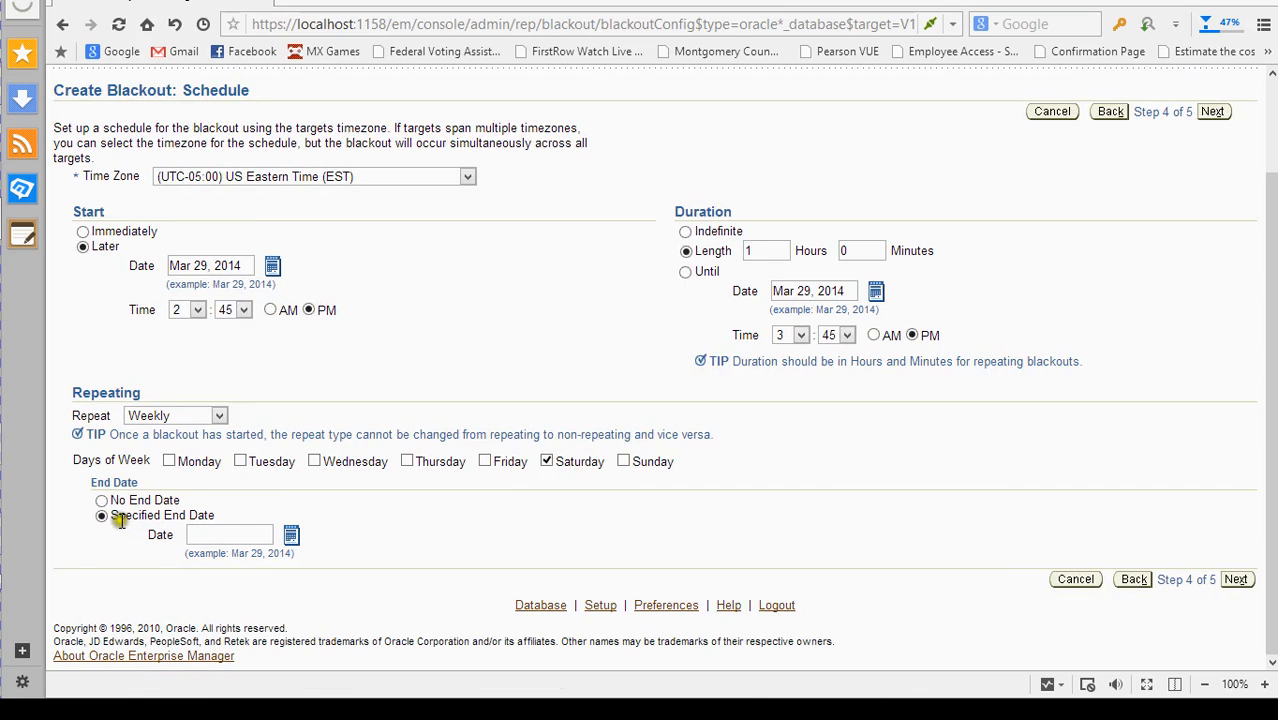
- Choose No End Date for the repetition and proceed to the Review step
click(291, 538)
click(260, 532)
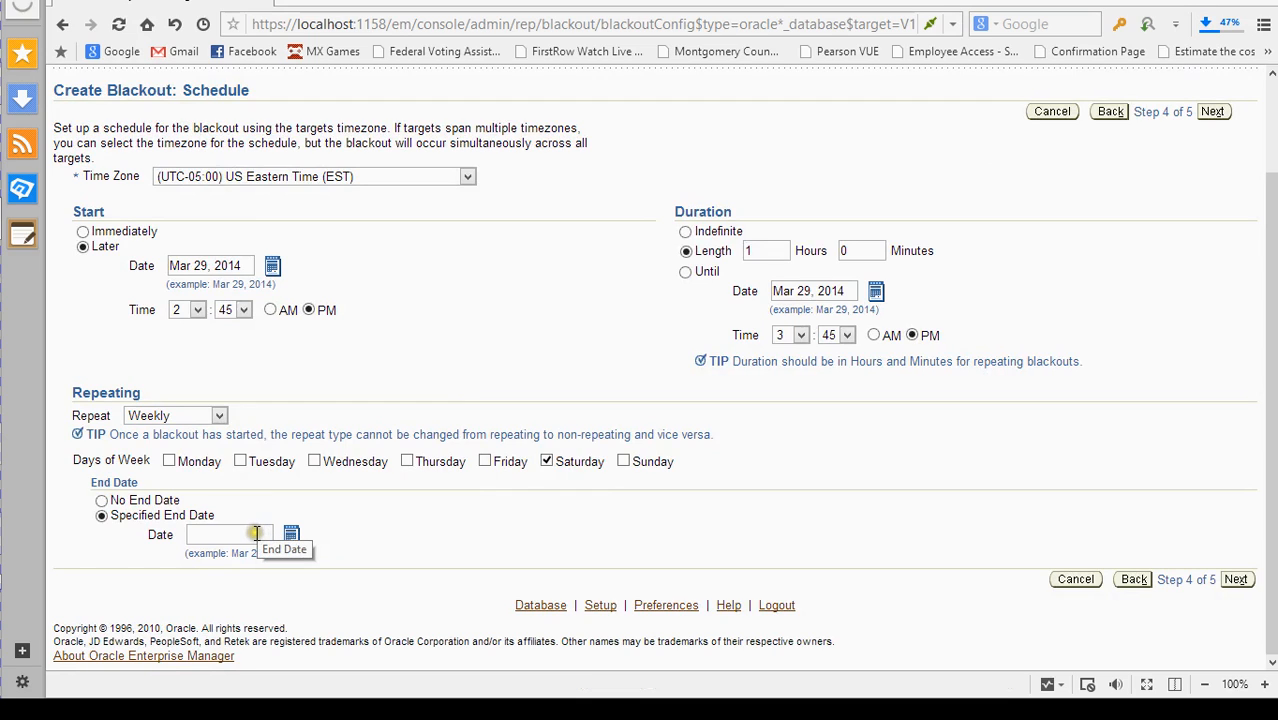
click(250, 535)
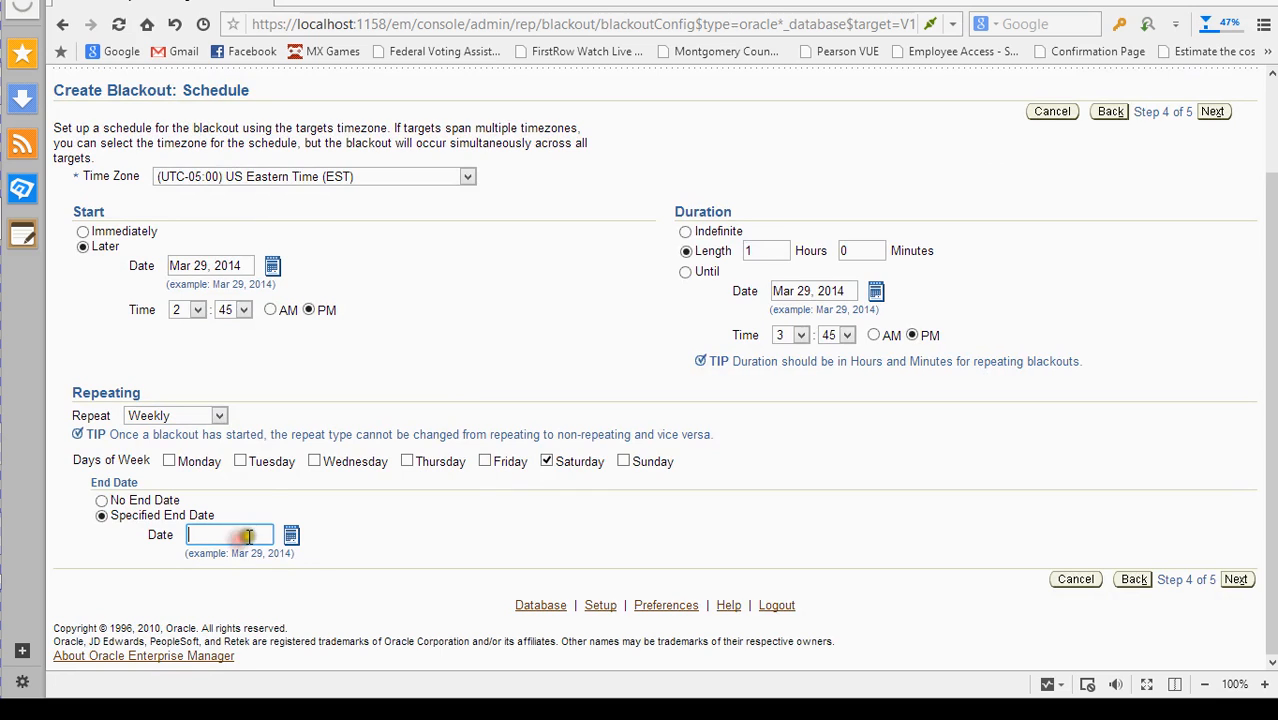
click(291, 538)
click(102, 500)
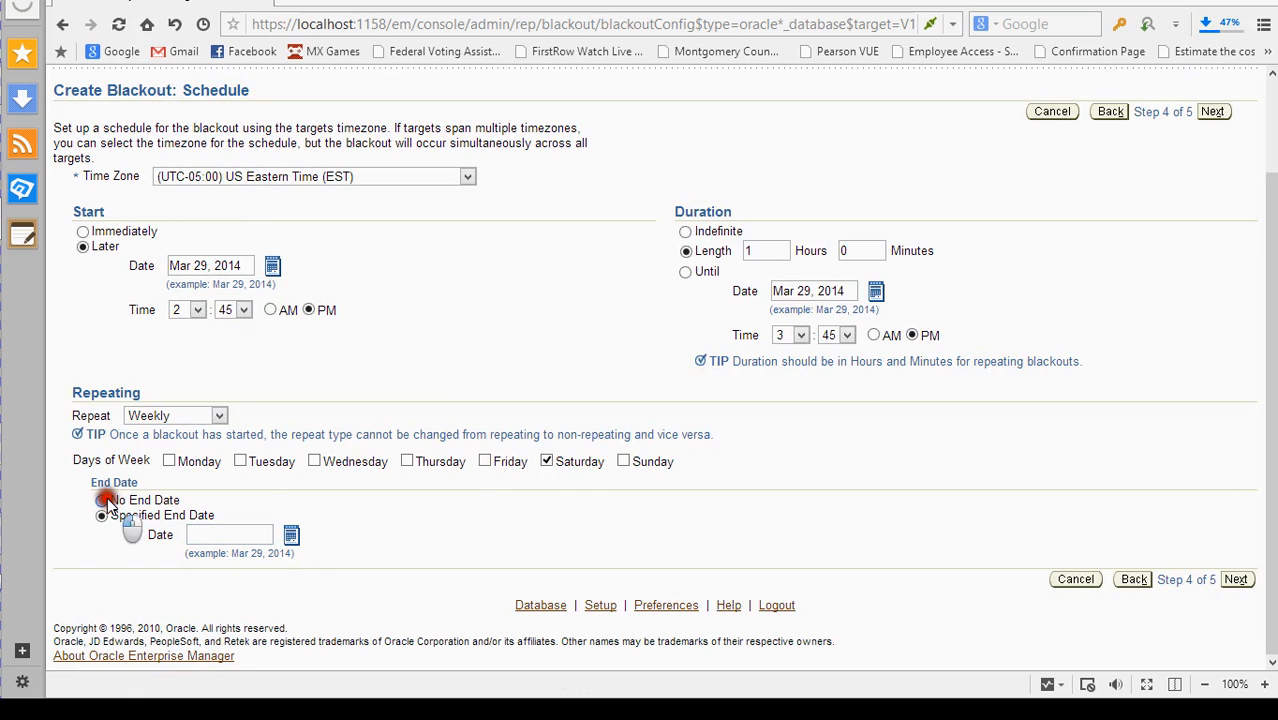
click(1230, 578)
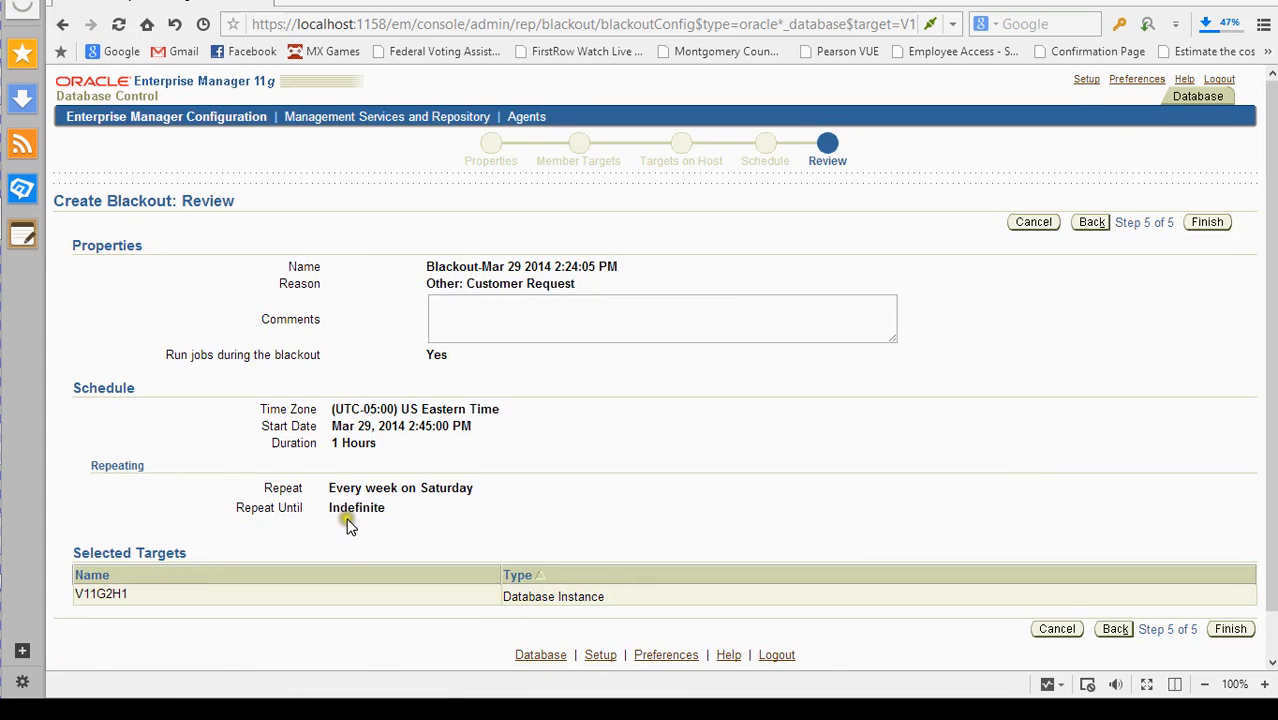
- Leave the Comments field empty and cancel the blackout, returning to the V11G2H1 home page
scroll(340, 470, down, 1)
scroll(360, 360, down, 1)
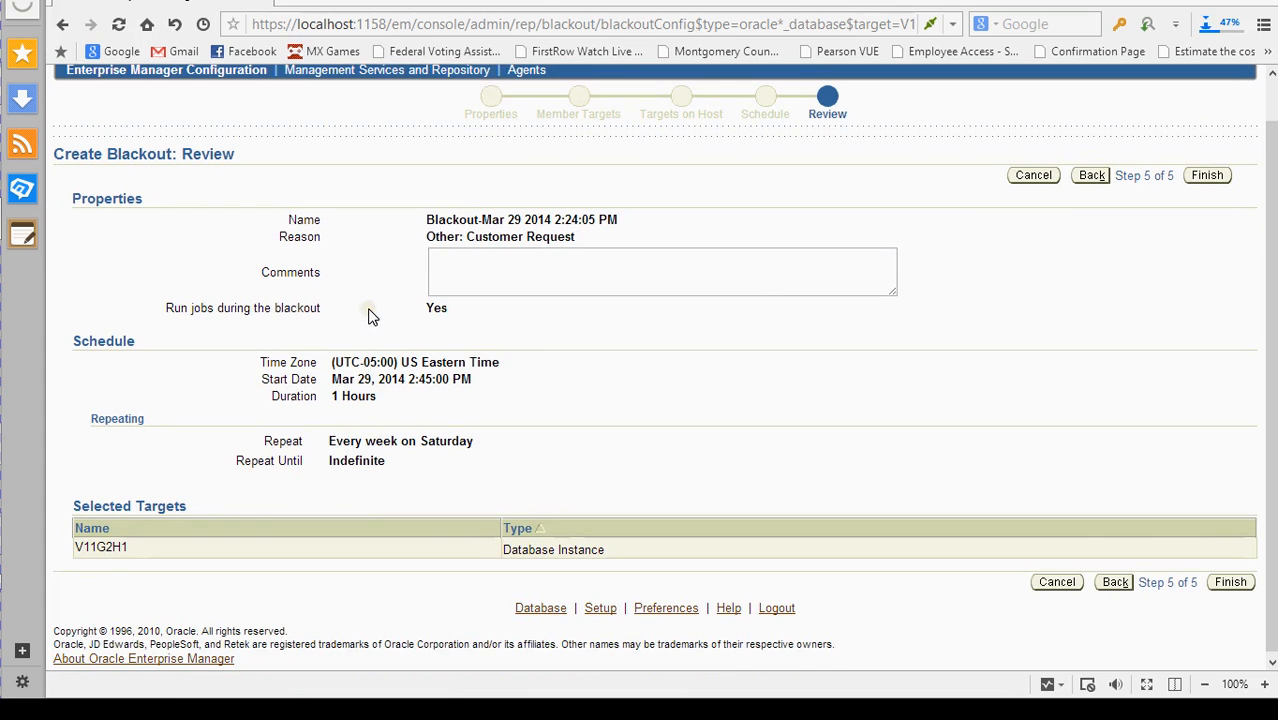
click(437, 262)
click(437, 274)
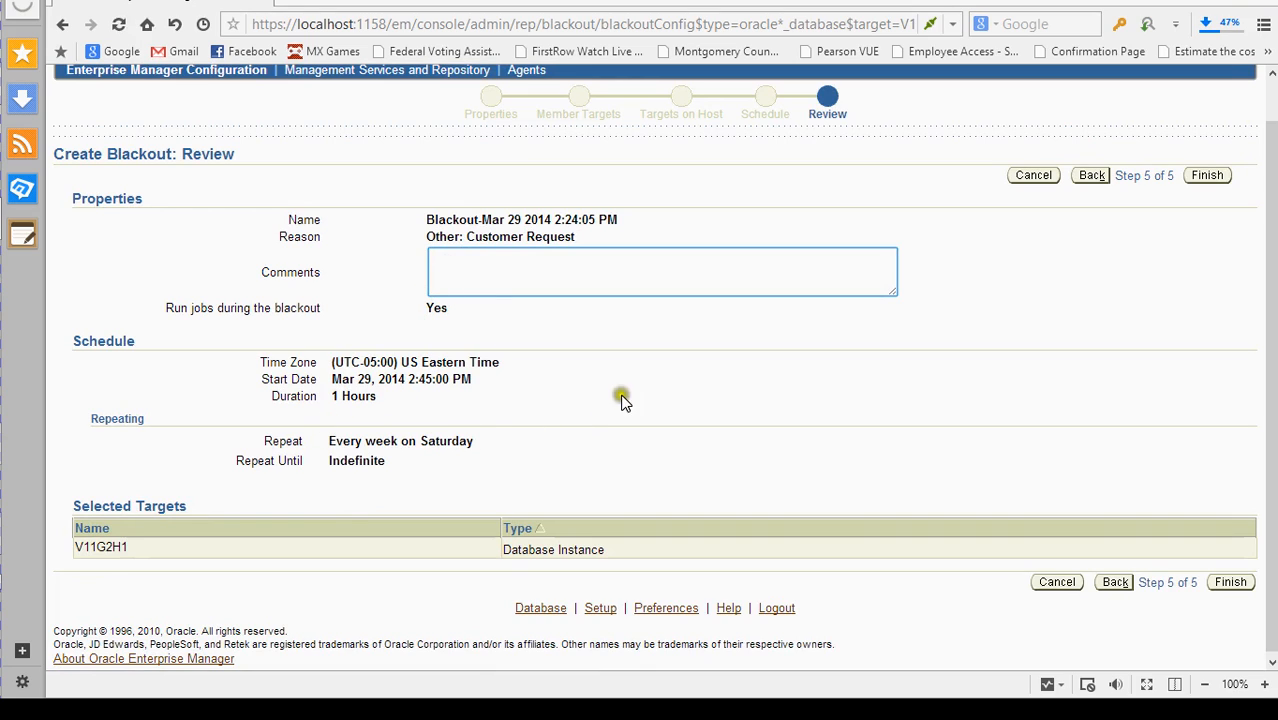
click(519, 276)
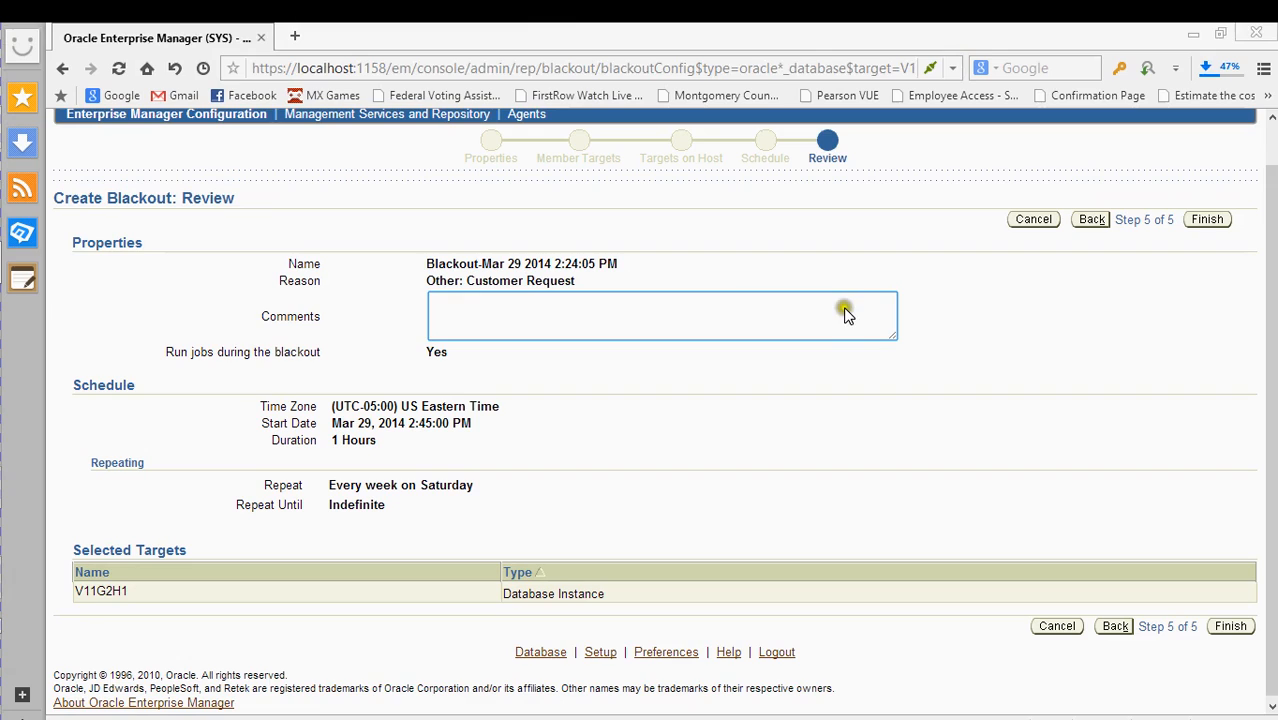
click(844, 314)
click(1055, 628)
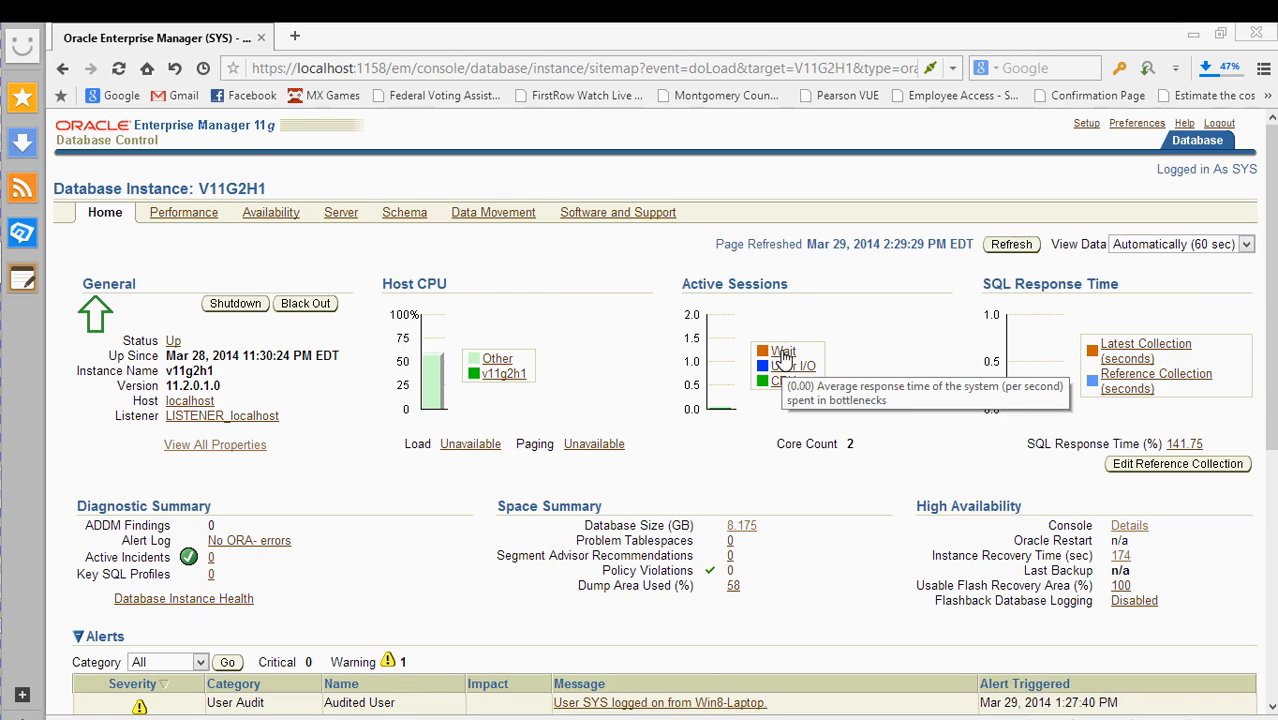
- Open the V11G2H1 Performance page via the Wait link in the Active Sessions chart
click(784, 356)
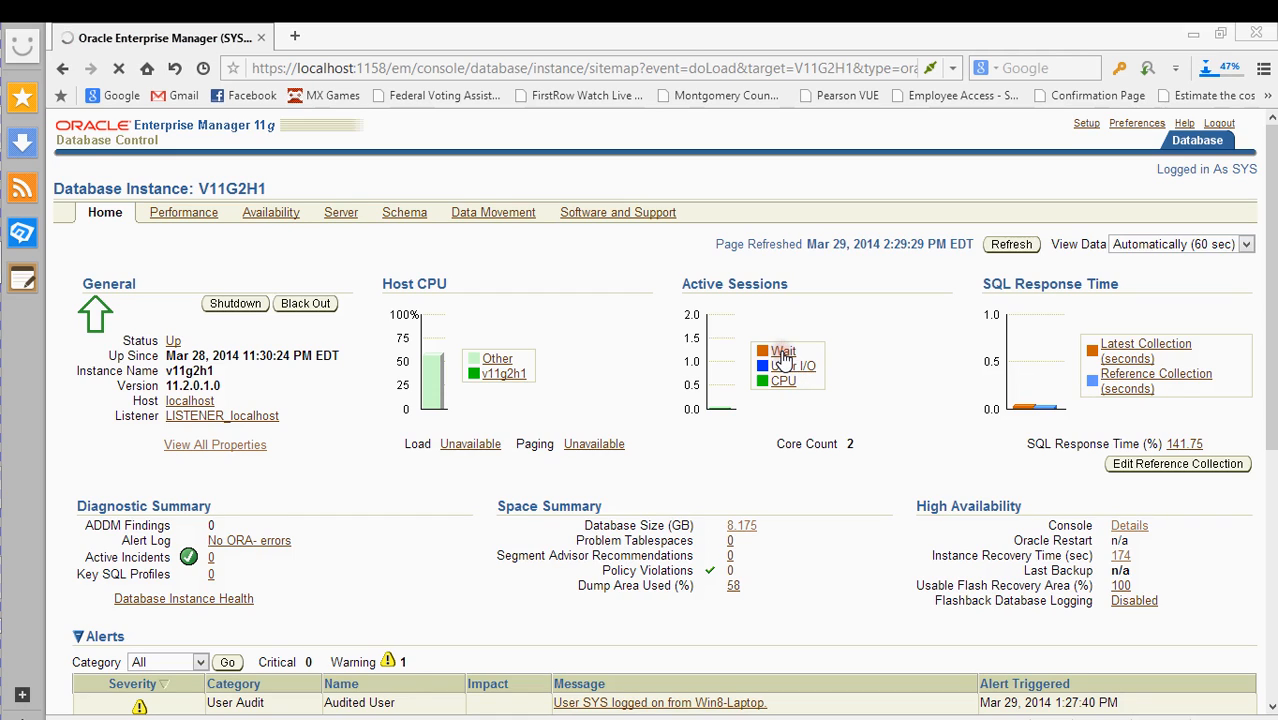
click(778, 353)
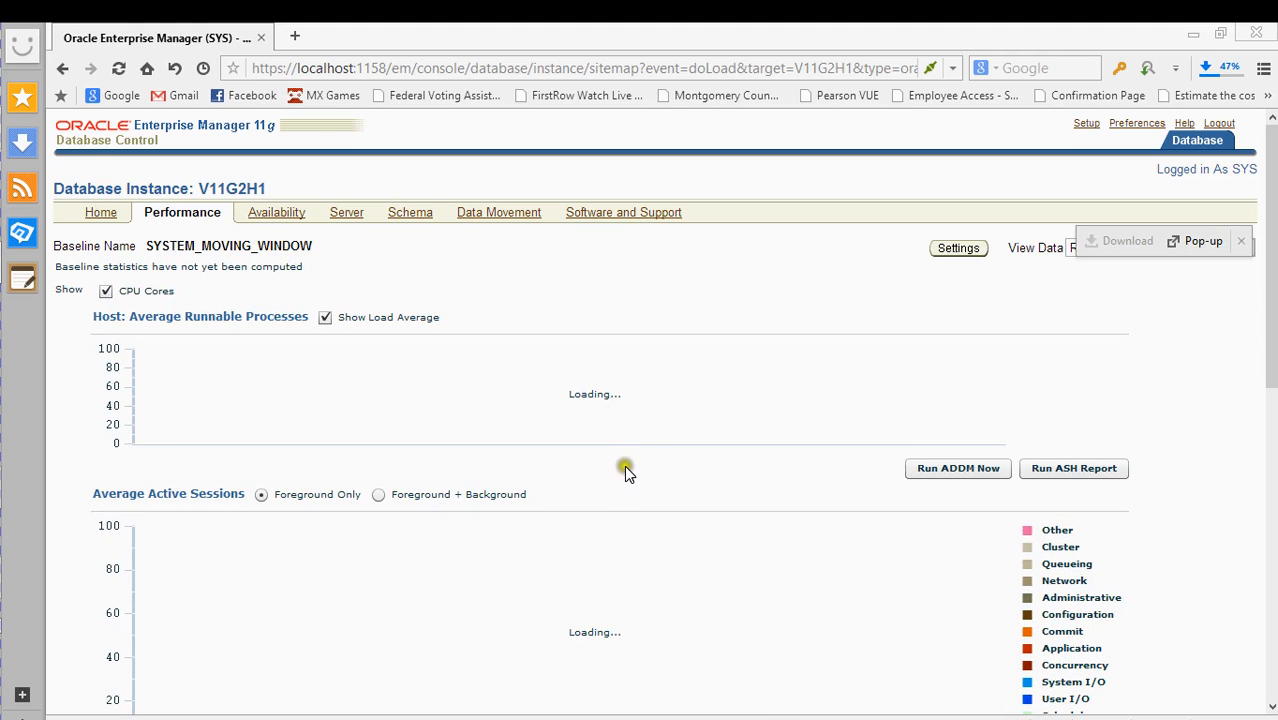
scroll(625, 467, down, 3)
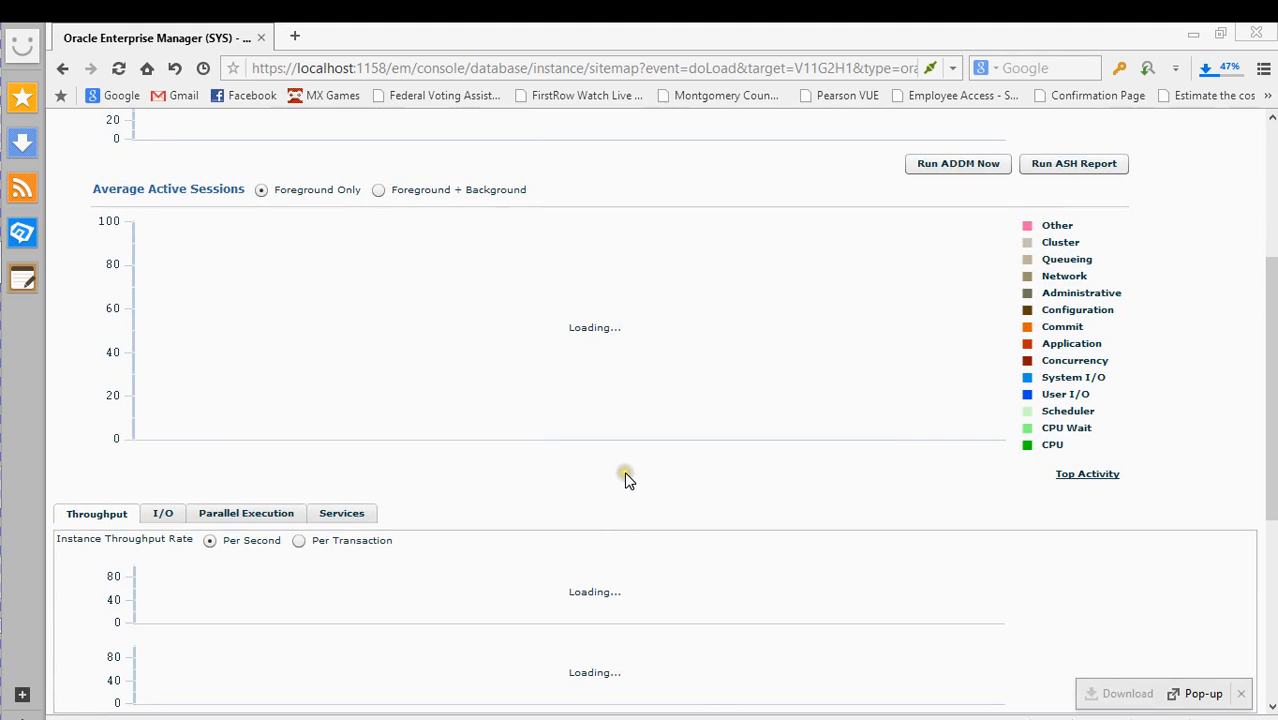
scroll(629, 483, down, 2)
scroll(632, 490, down, 2)
scroll(632, 492, up, 6)
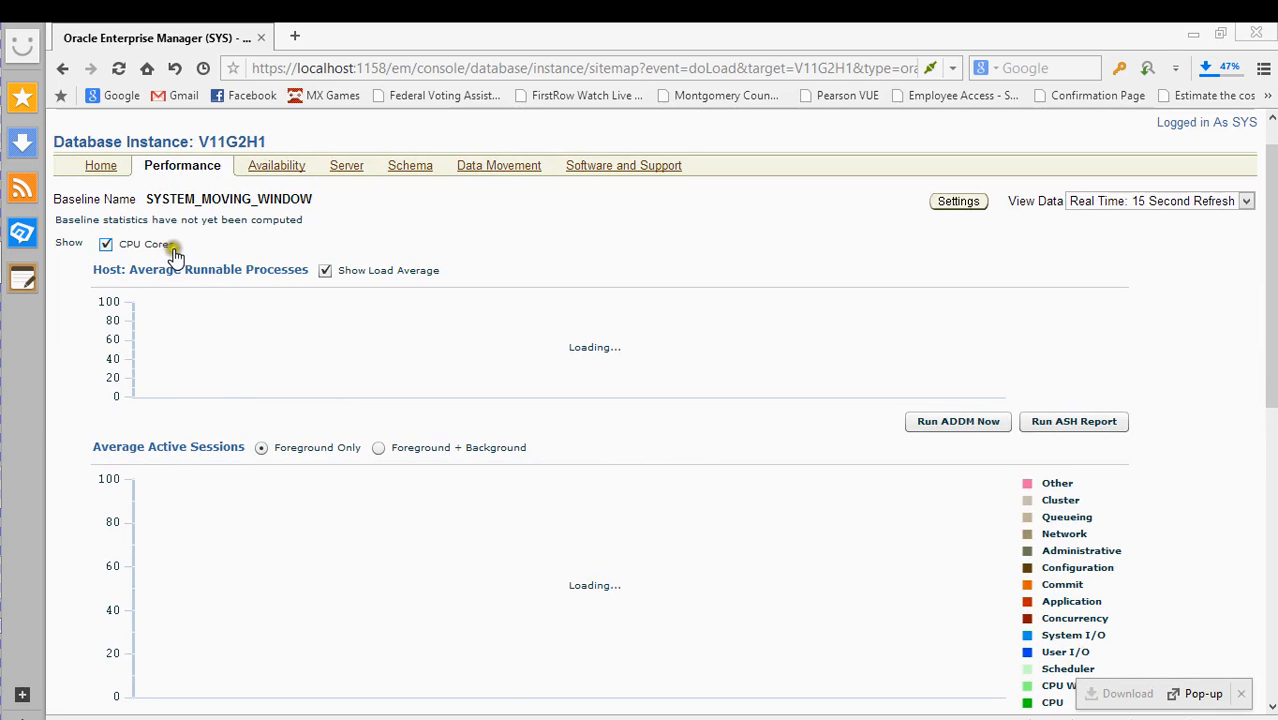
scroll(171, 257, down, 3)
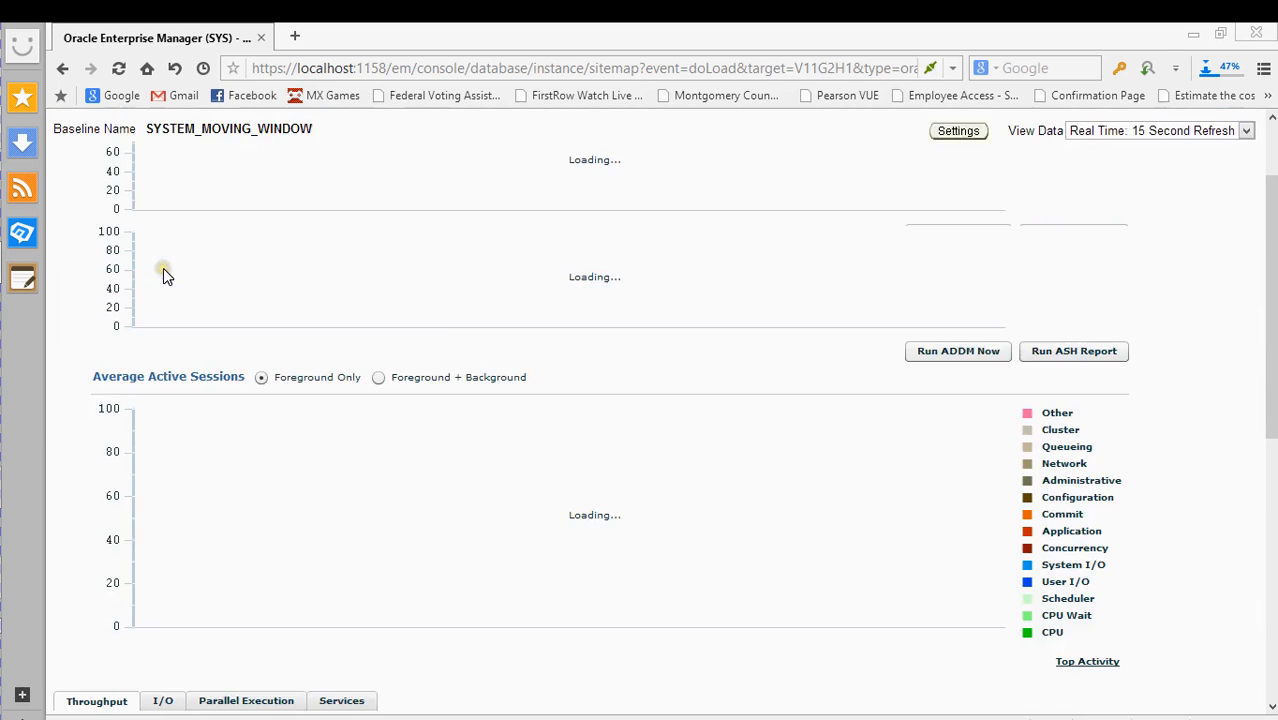
scroll(220, 365, down, 8)
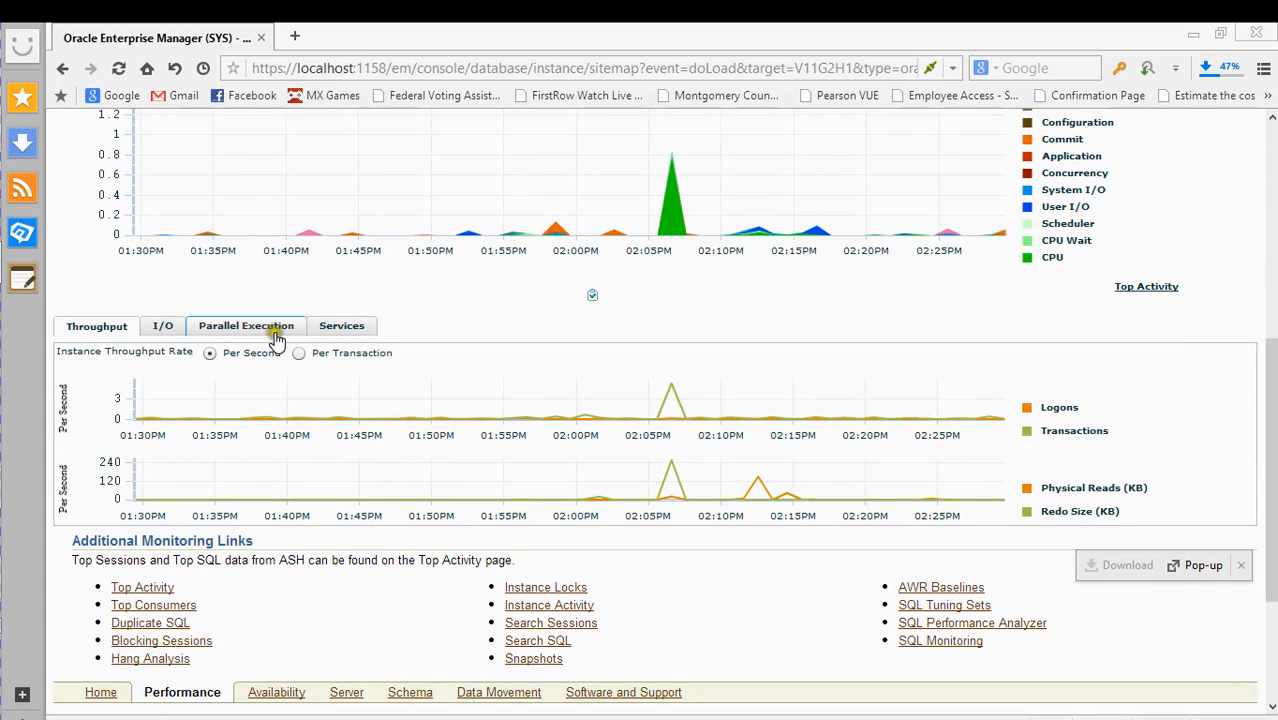
scroll(535, 368, down, 3)
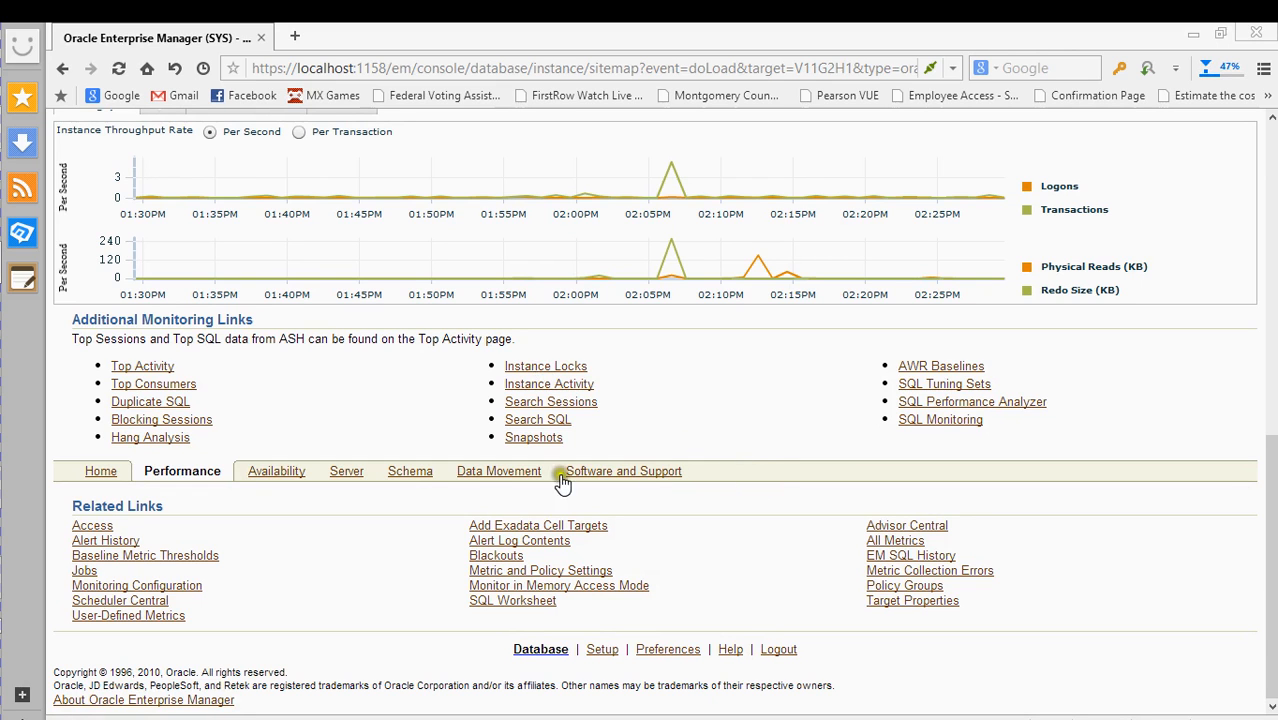
scroll(800, 450, up, 1)
scroll(830, 450, up, 4)
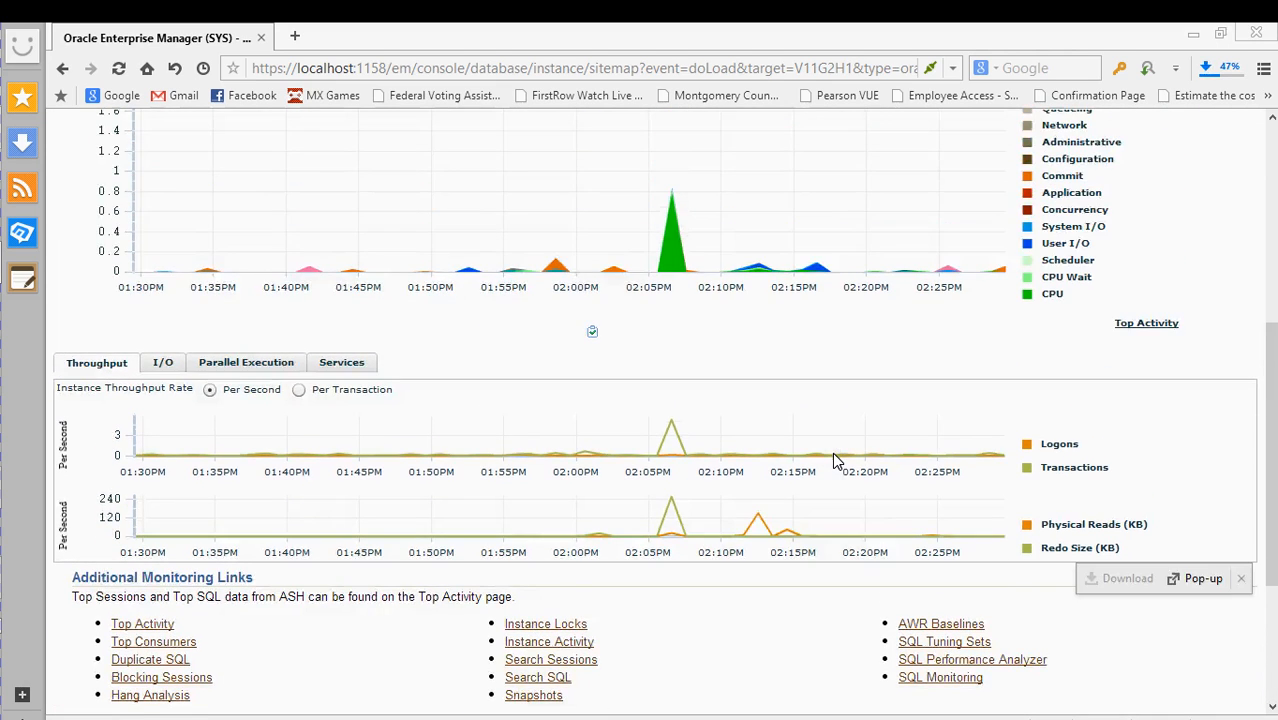
scroll(1000, 520, up, 9)
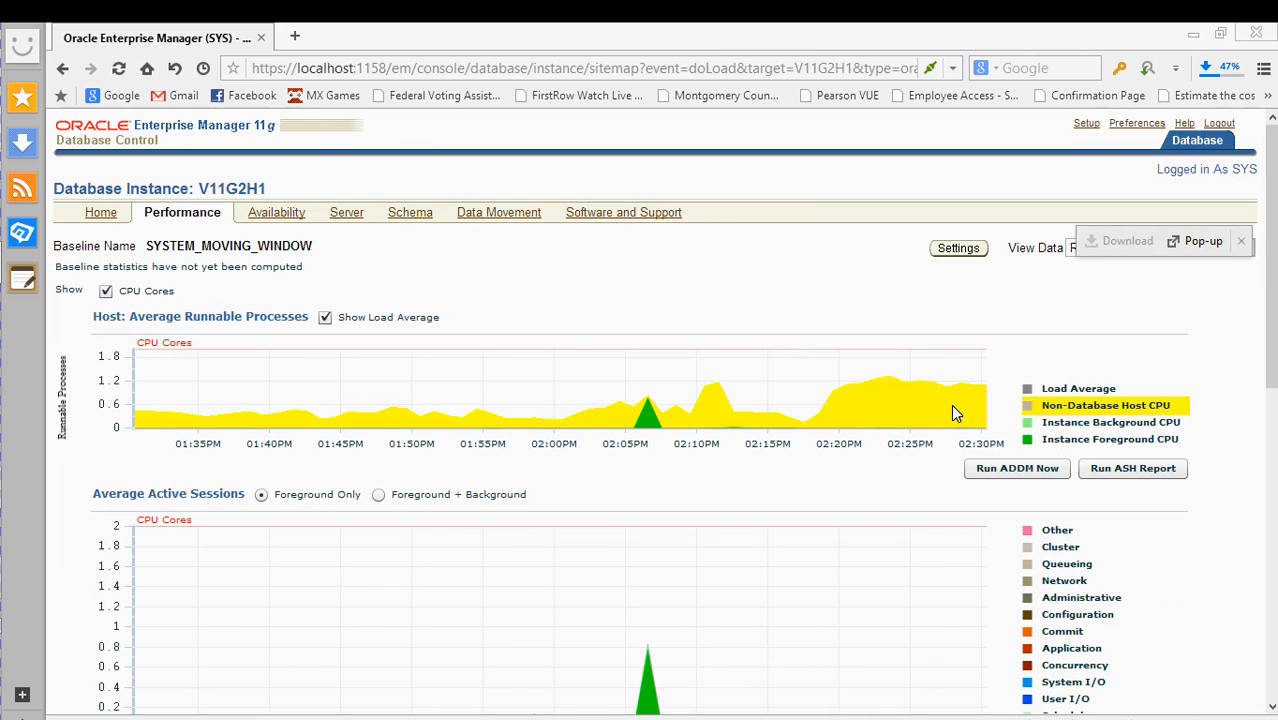
click(957, 406)
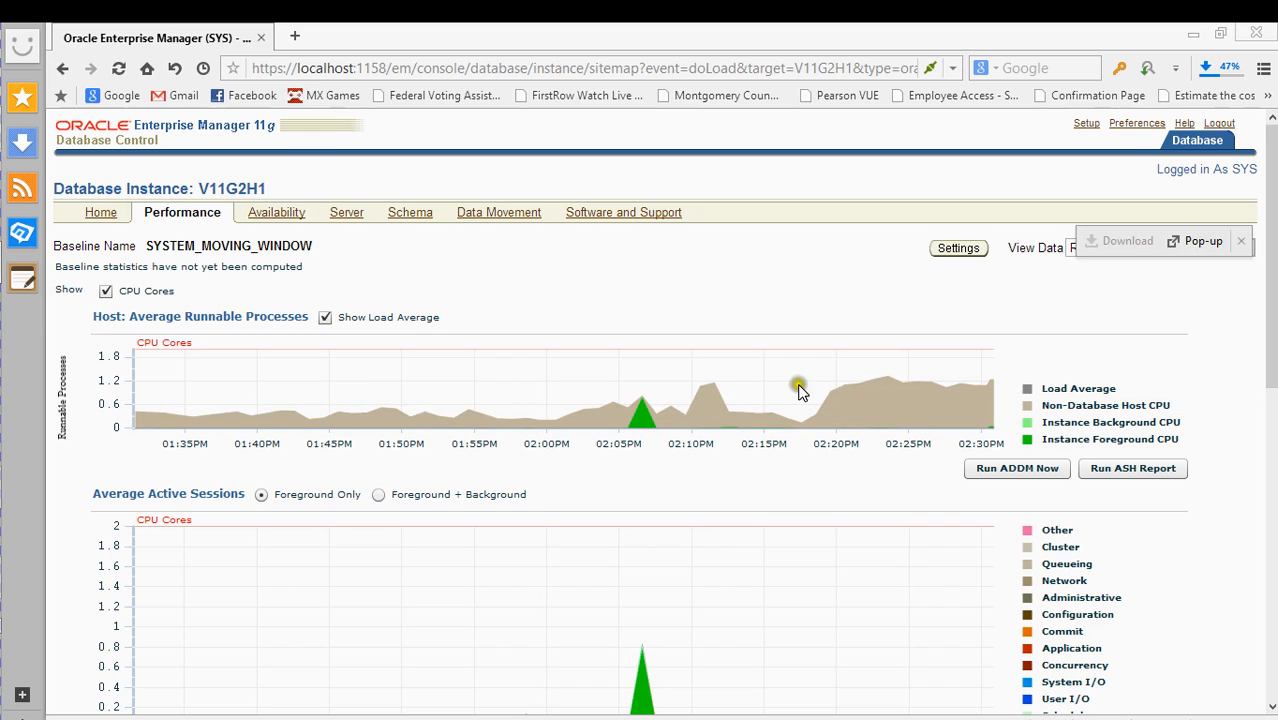
scroll(870, 435, down, 4)
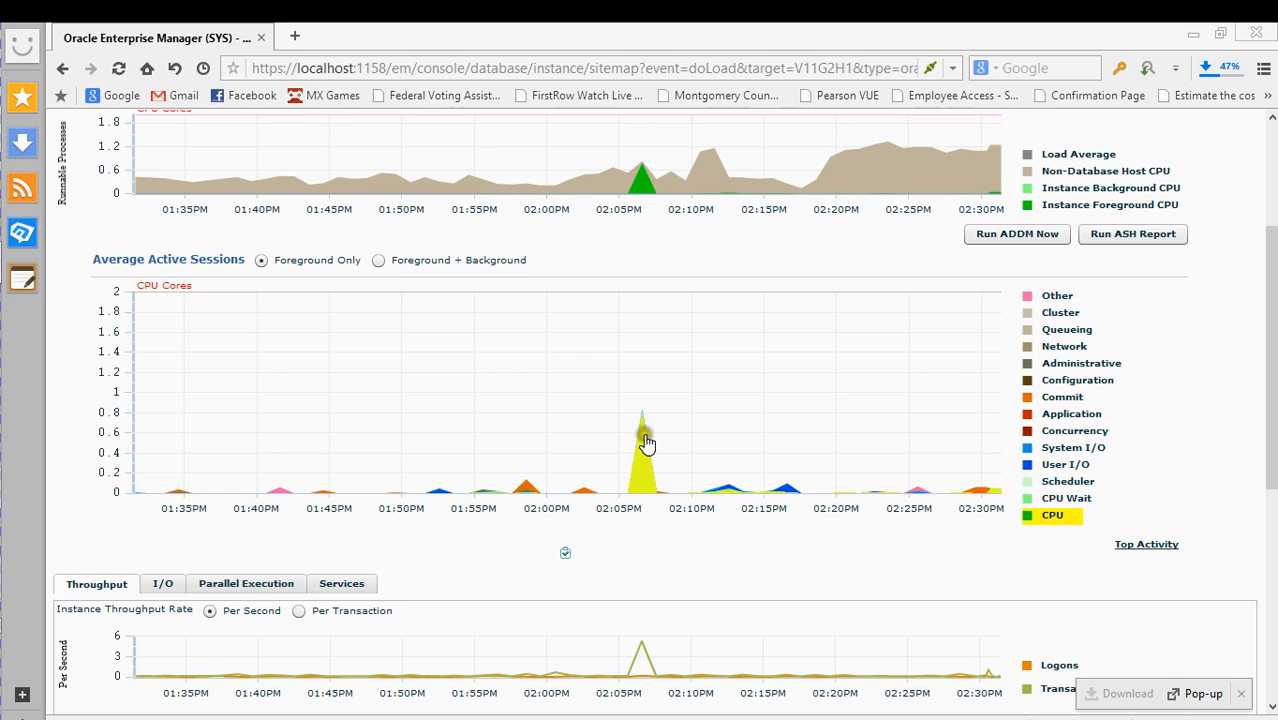
scroll(711, 538, down, 2)
scroll(711, 538, down, 1)
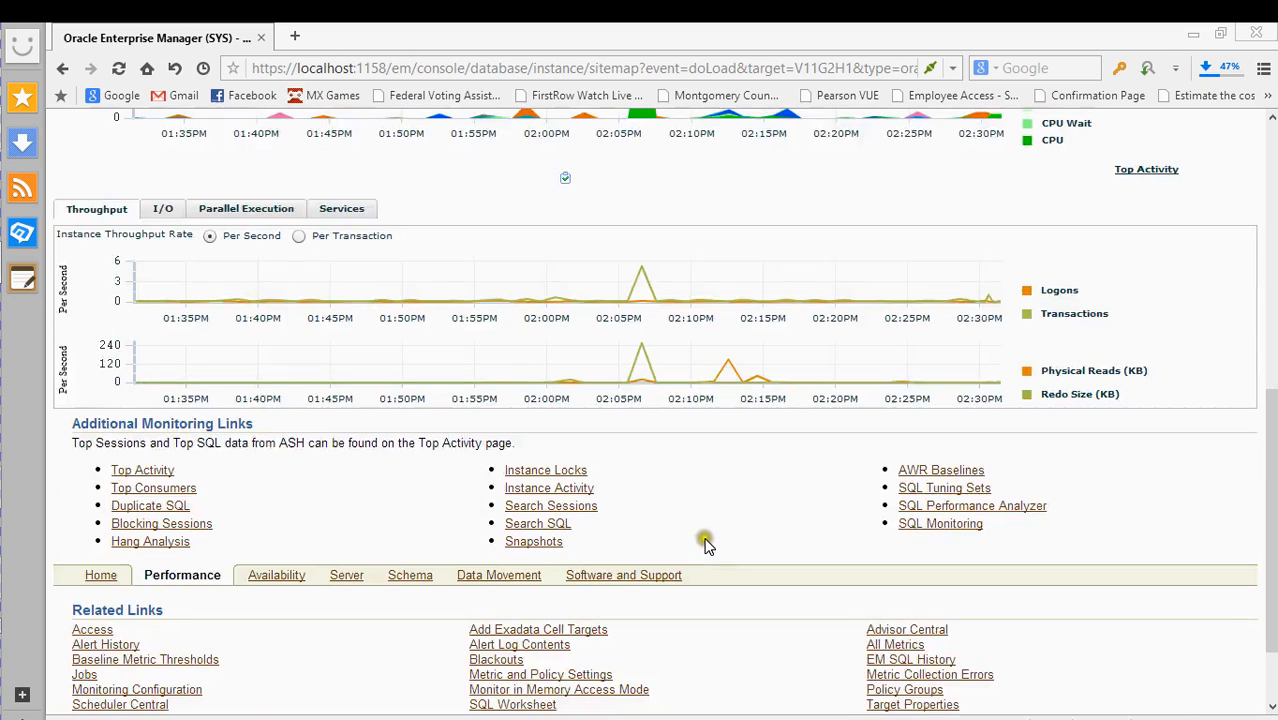
click(163, 210)
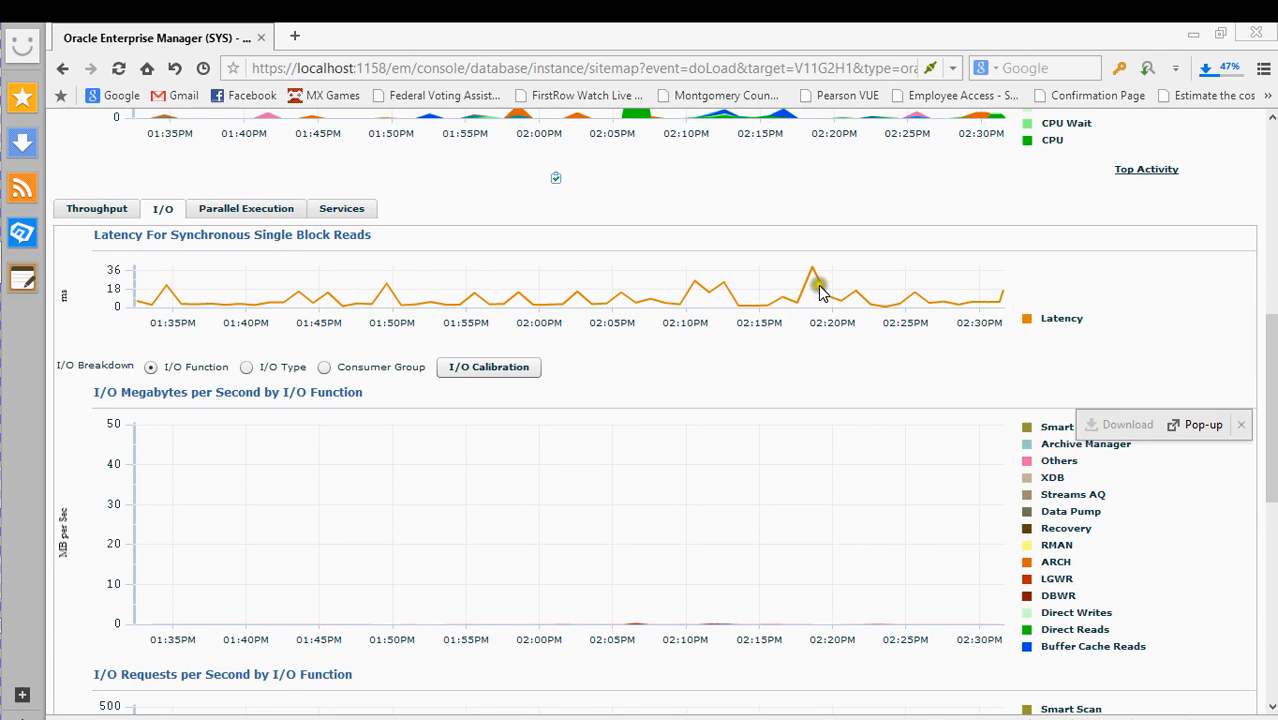
scroll(693, 400, down, 2)
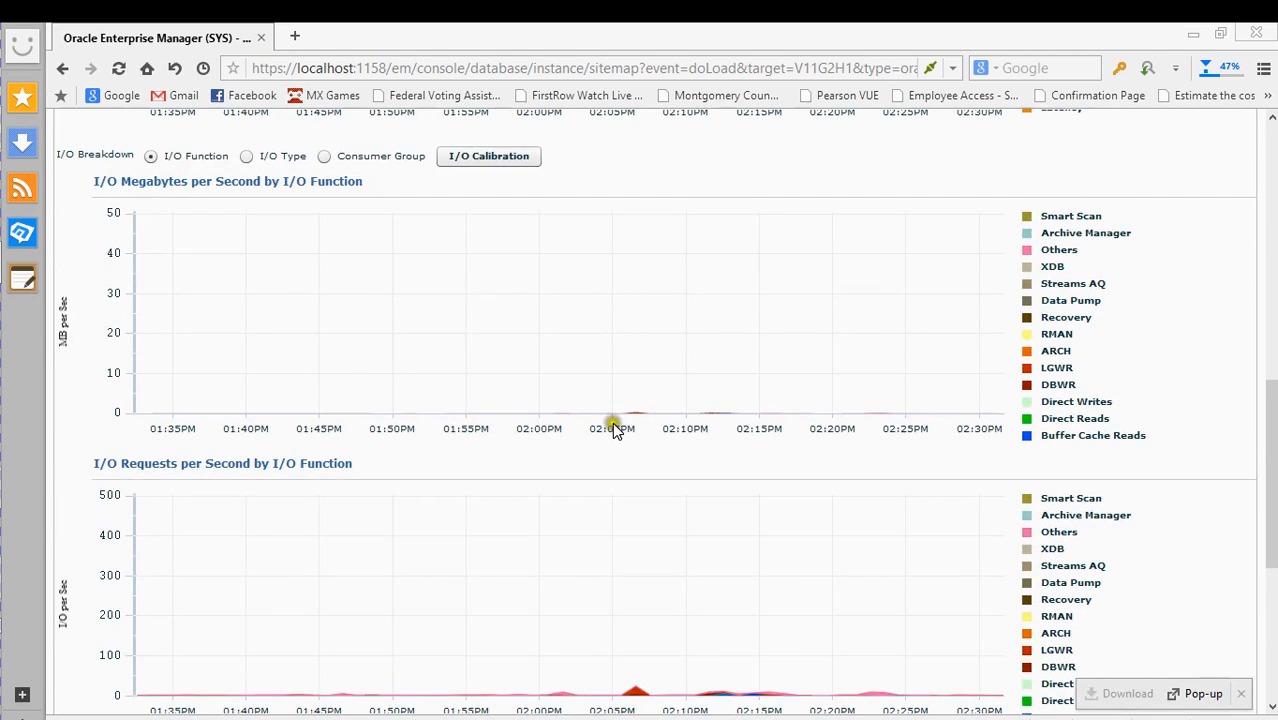
scroll(614, 427, down, 4)
scroll(612, 425, up, 2)
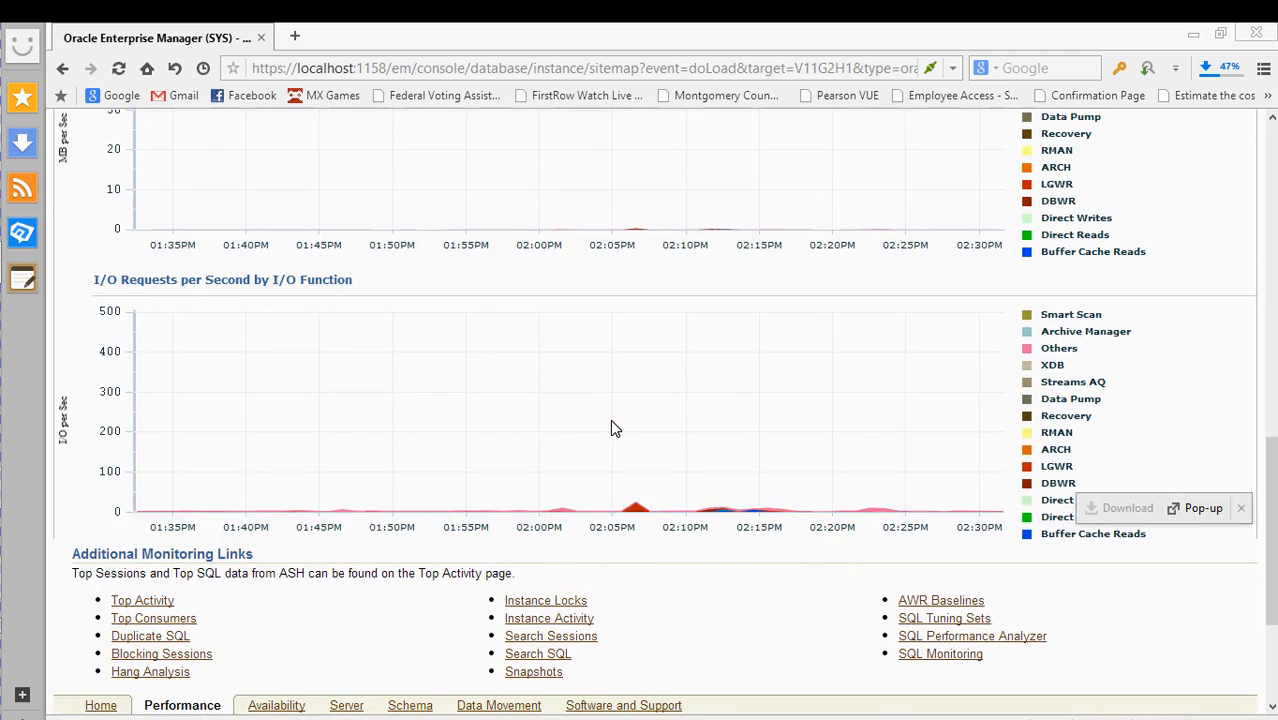
scroll(590, 428, up, 3)
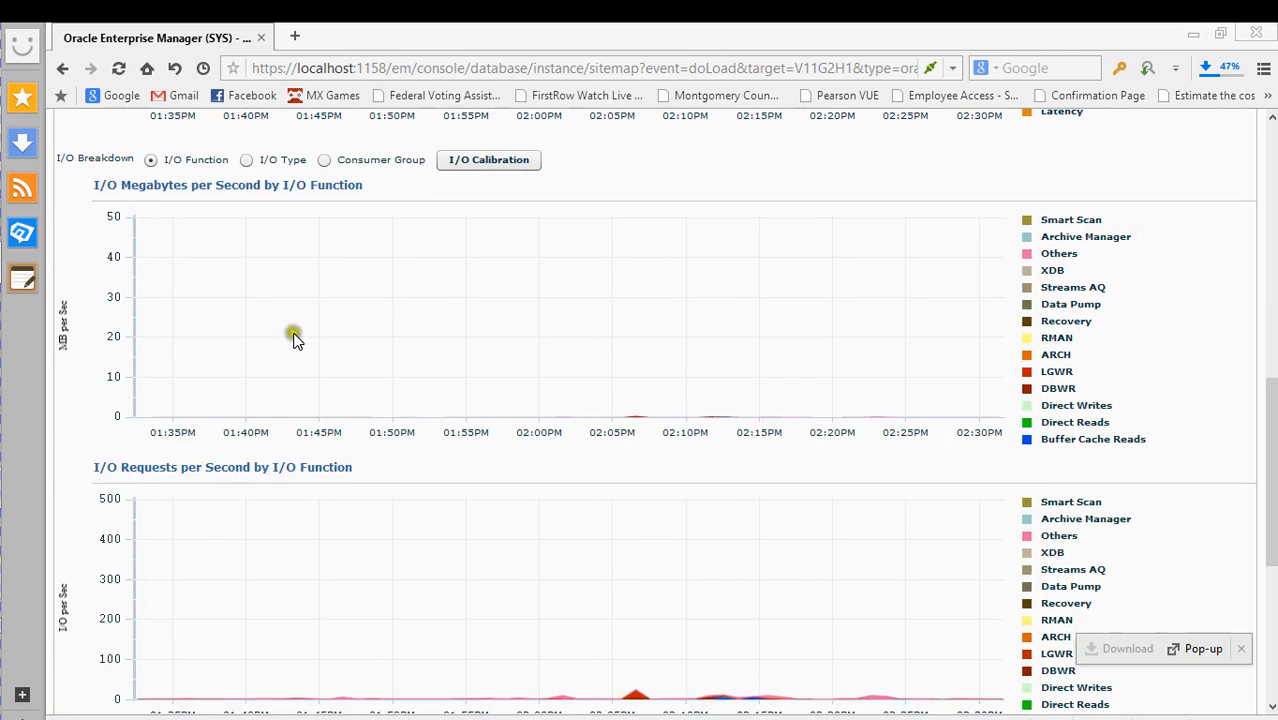
scroll(250, 320, up, 1)
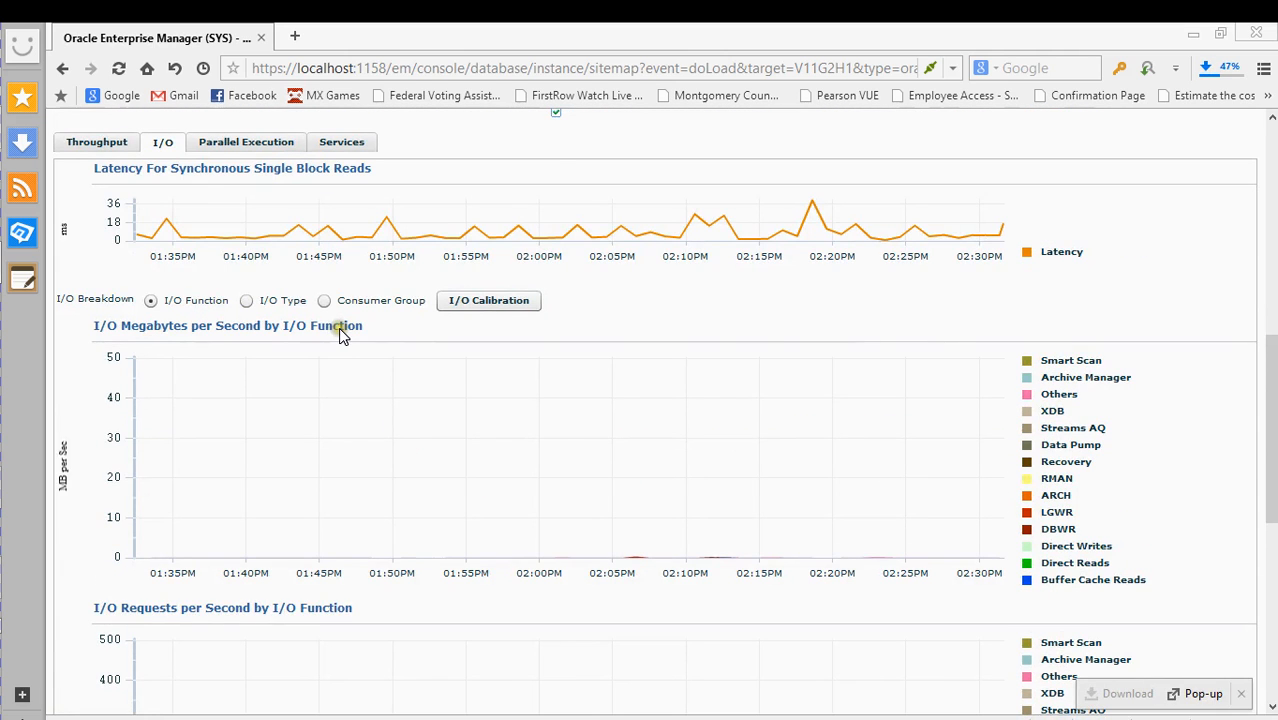
scroll(339, 328, up, 2)
scroll(291, 354, down, 3)
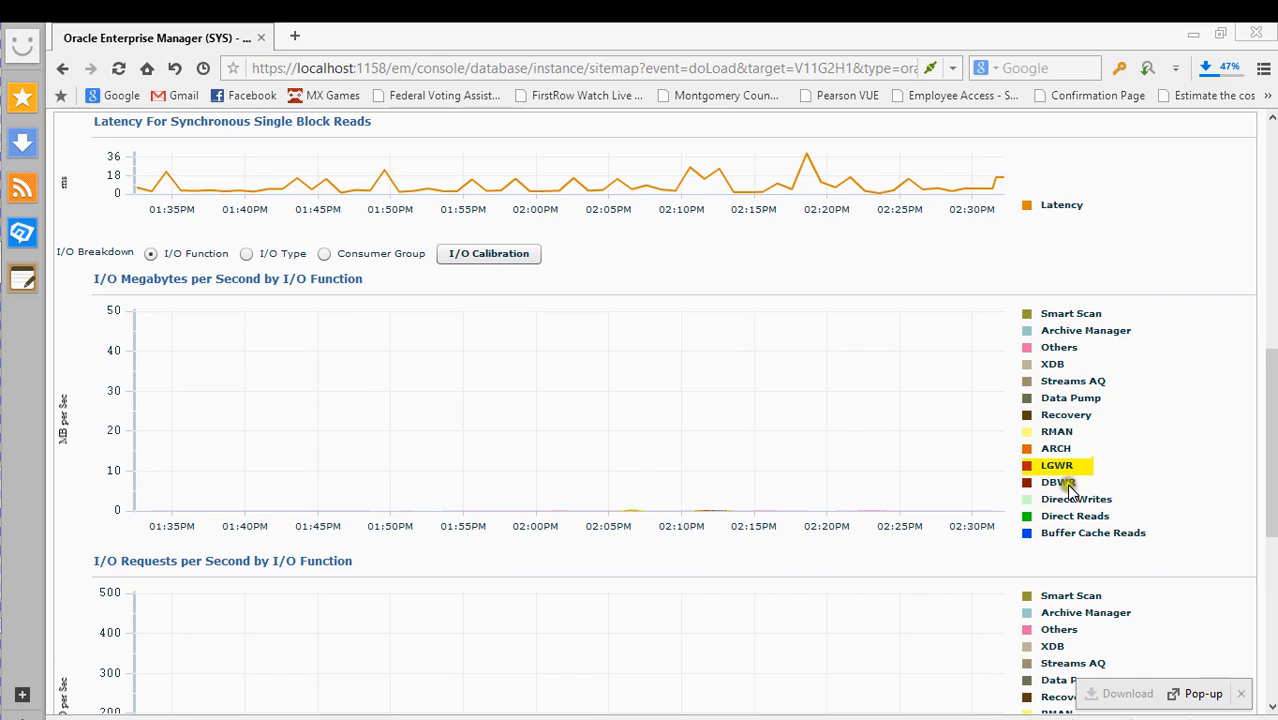
scroll(1070, 465, down, 2)
scroll(1072, 528, down, 1)
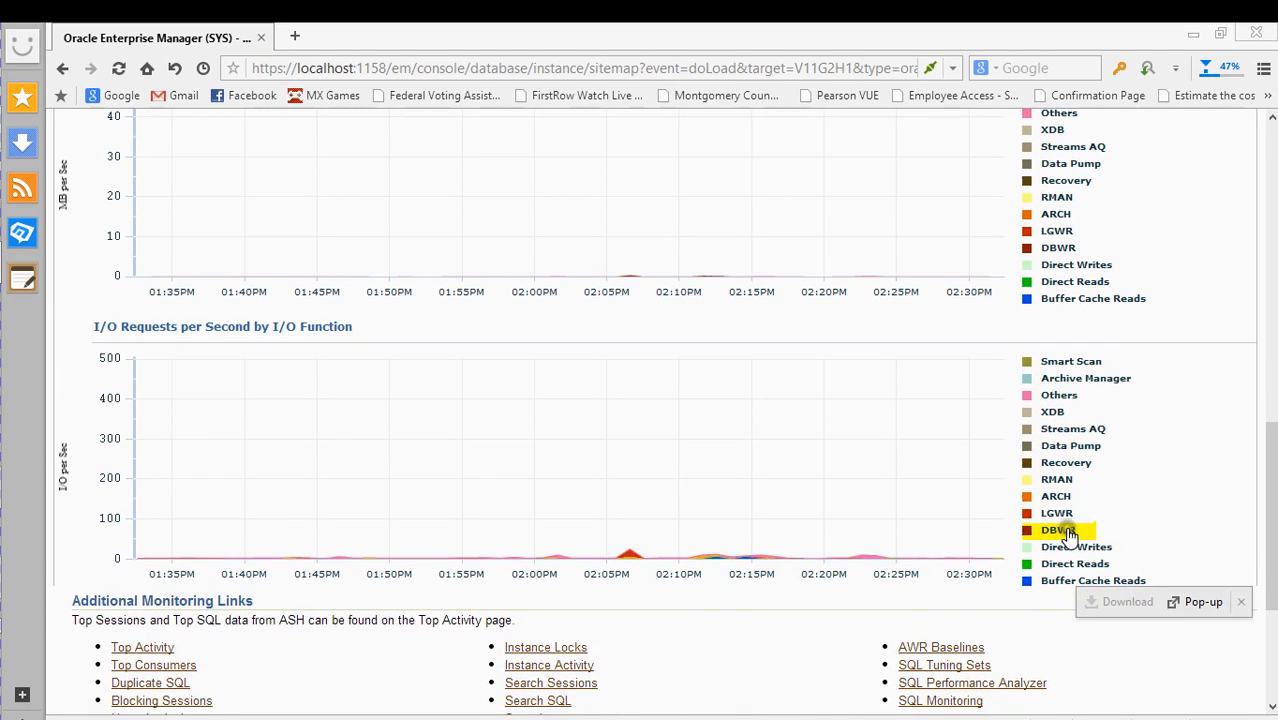
scroll(1055, 518, up, 1)
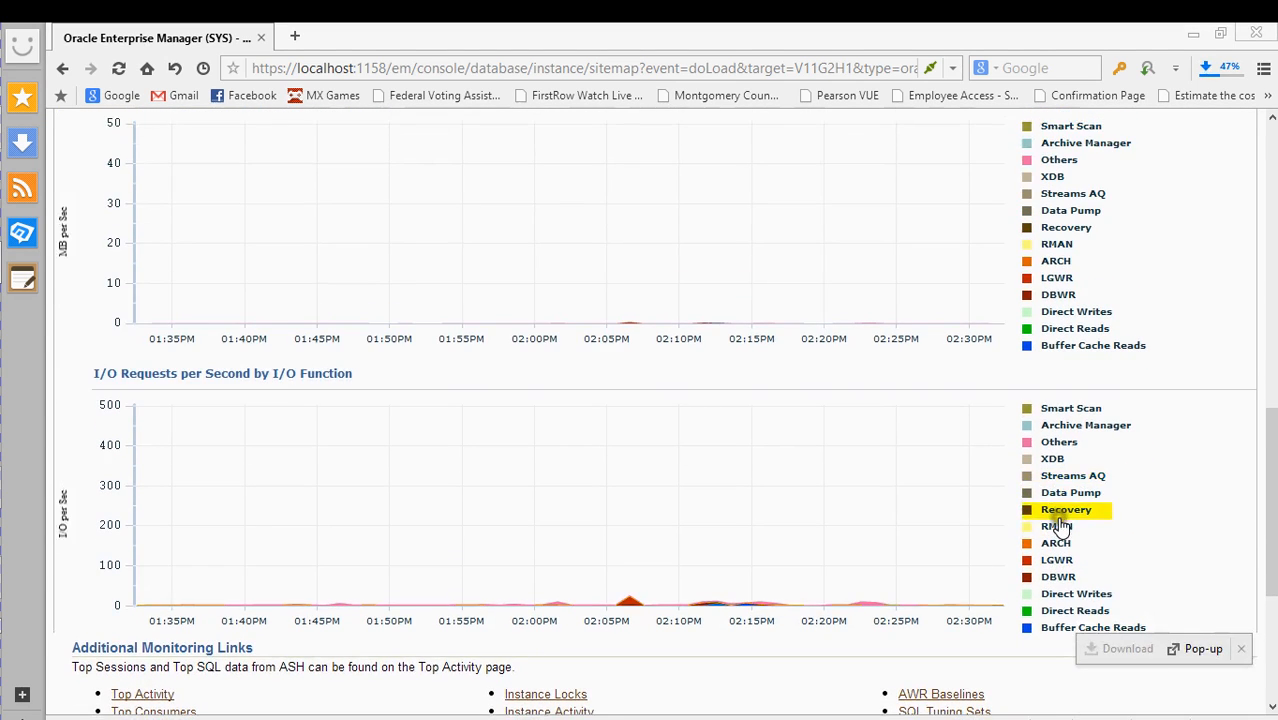
scroll(1070, 463, up, 2)
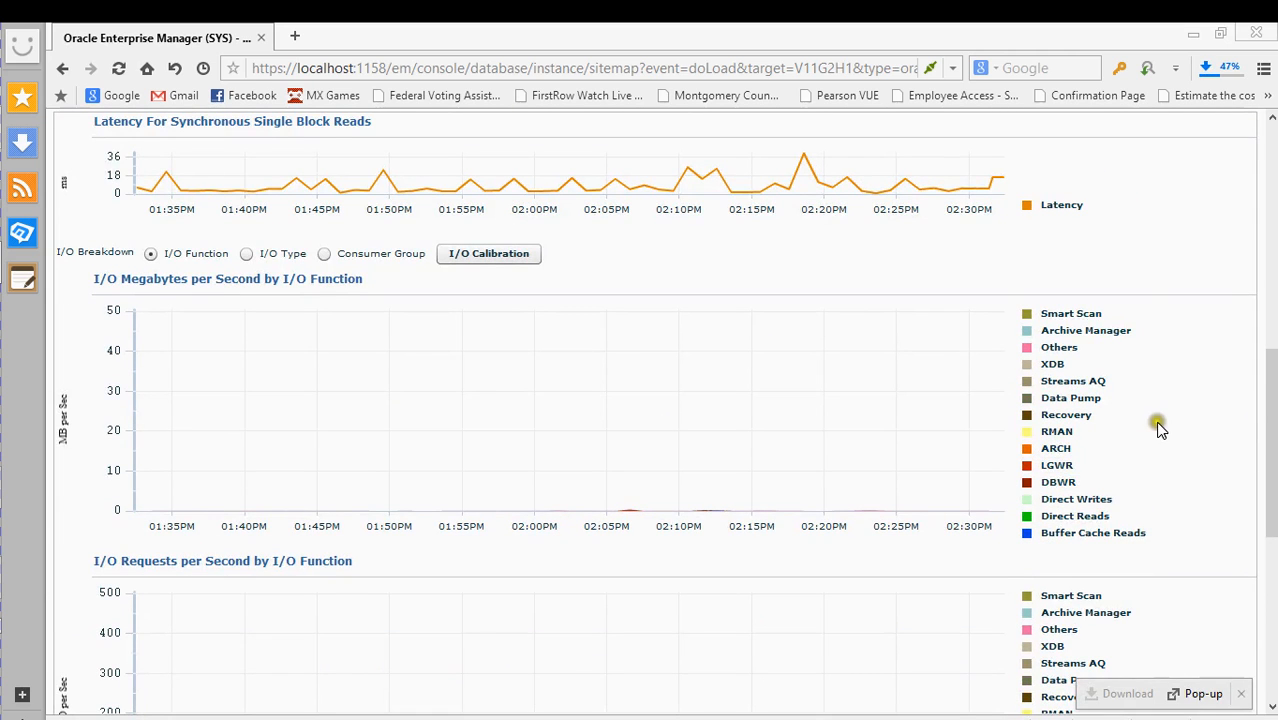
scroll(1158, 484, down, 3)
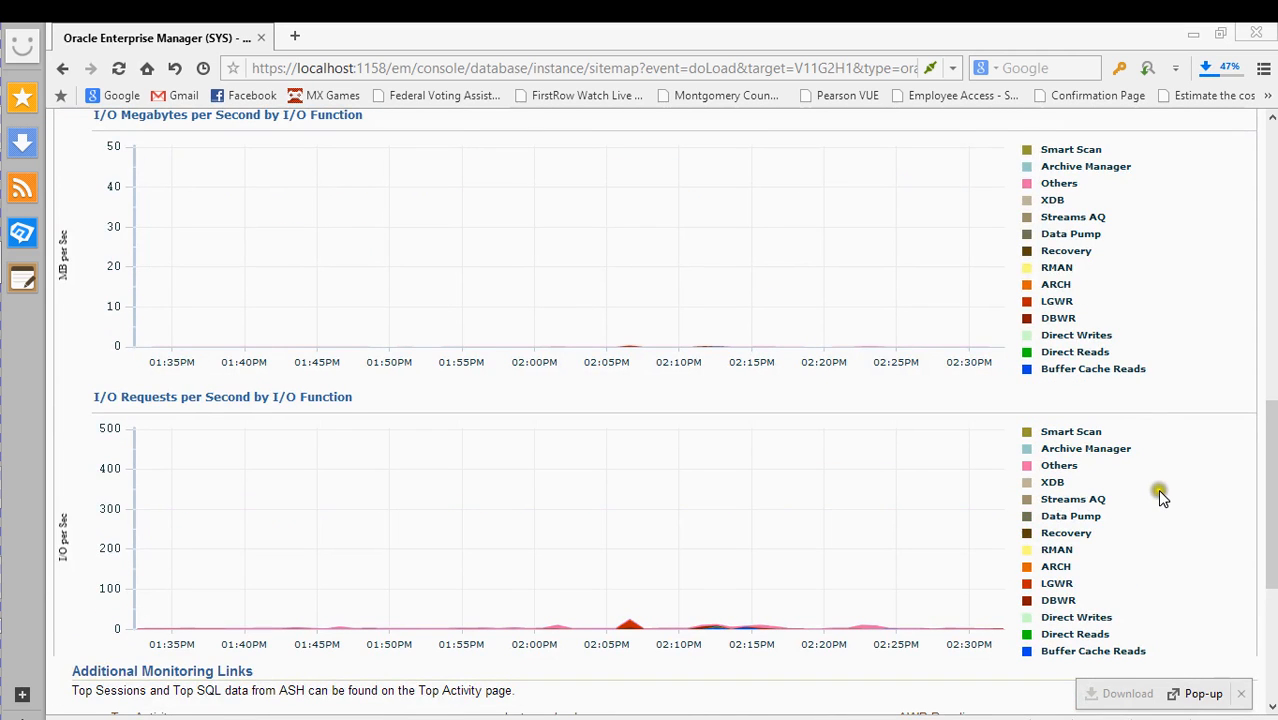
scroll(1161, 497, up, 1)
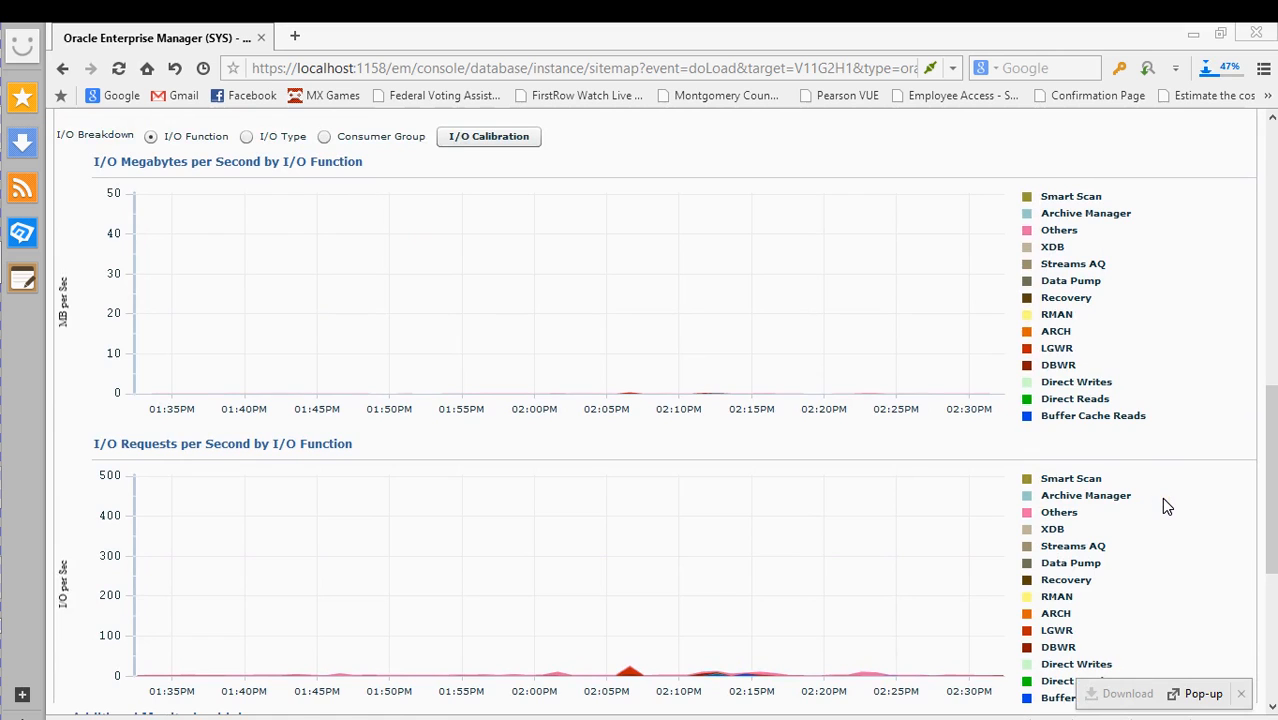
scroll(1161, 497, down, 1)
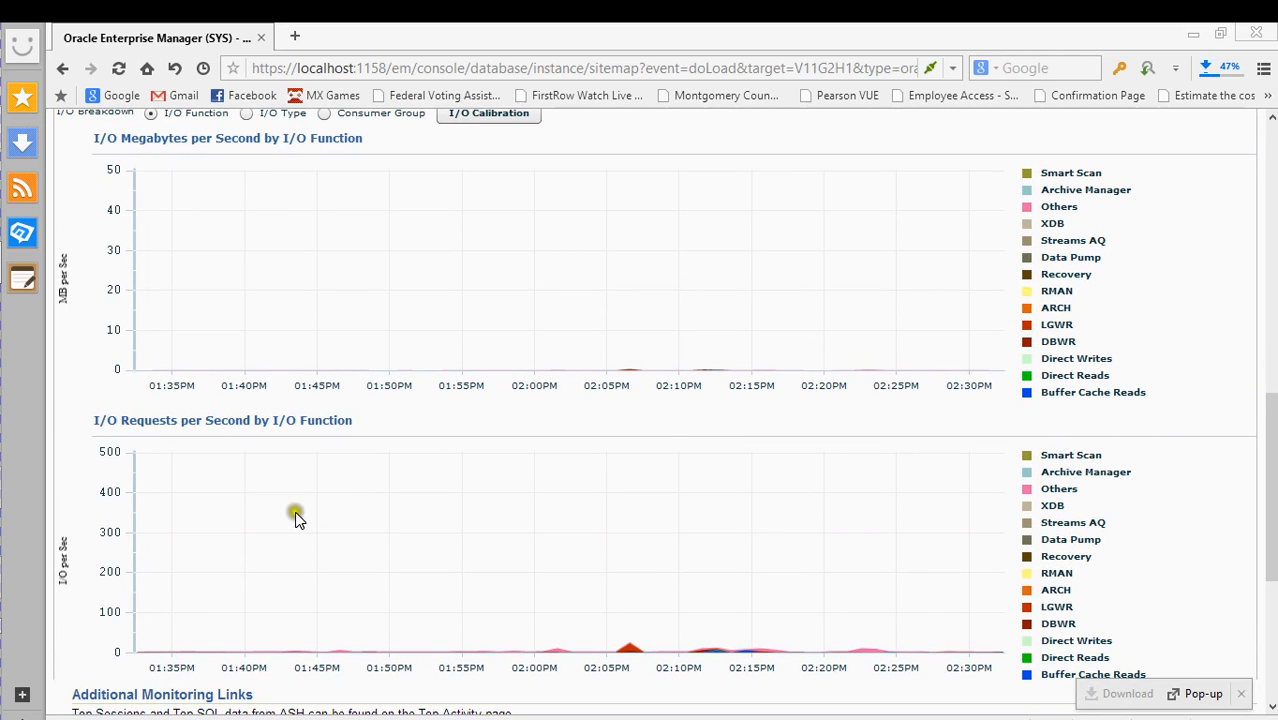
scroll(585, 491, down, 3)
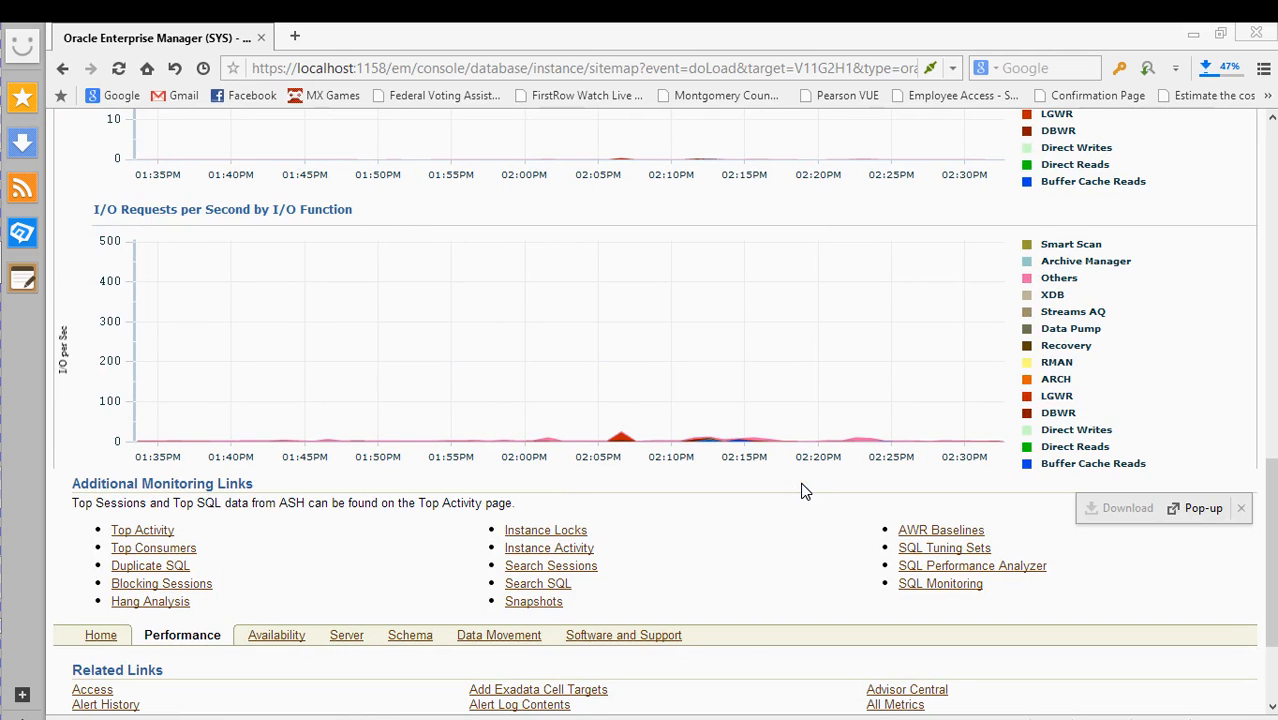
click(731, 433)
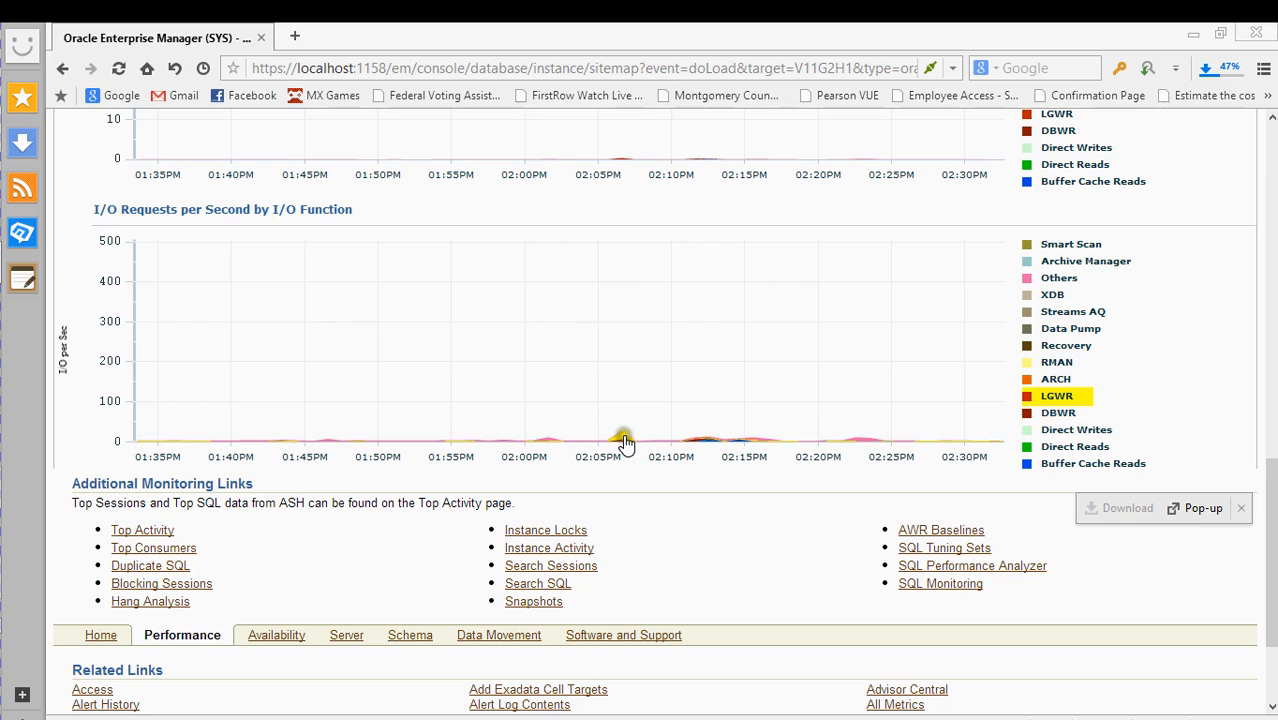
scroll(786, 532, down, 3)
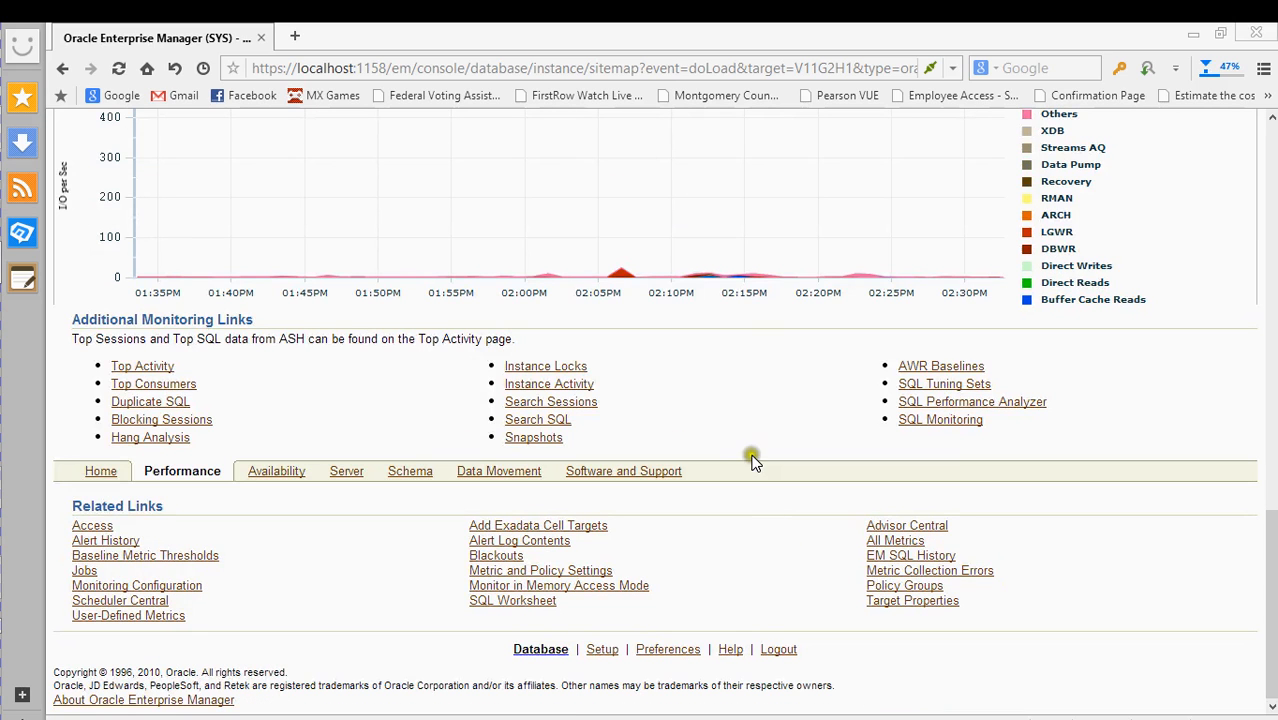
- Open Top Activity in a new browser tab and review its top SQL and top sessions
right_click(138, 370)
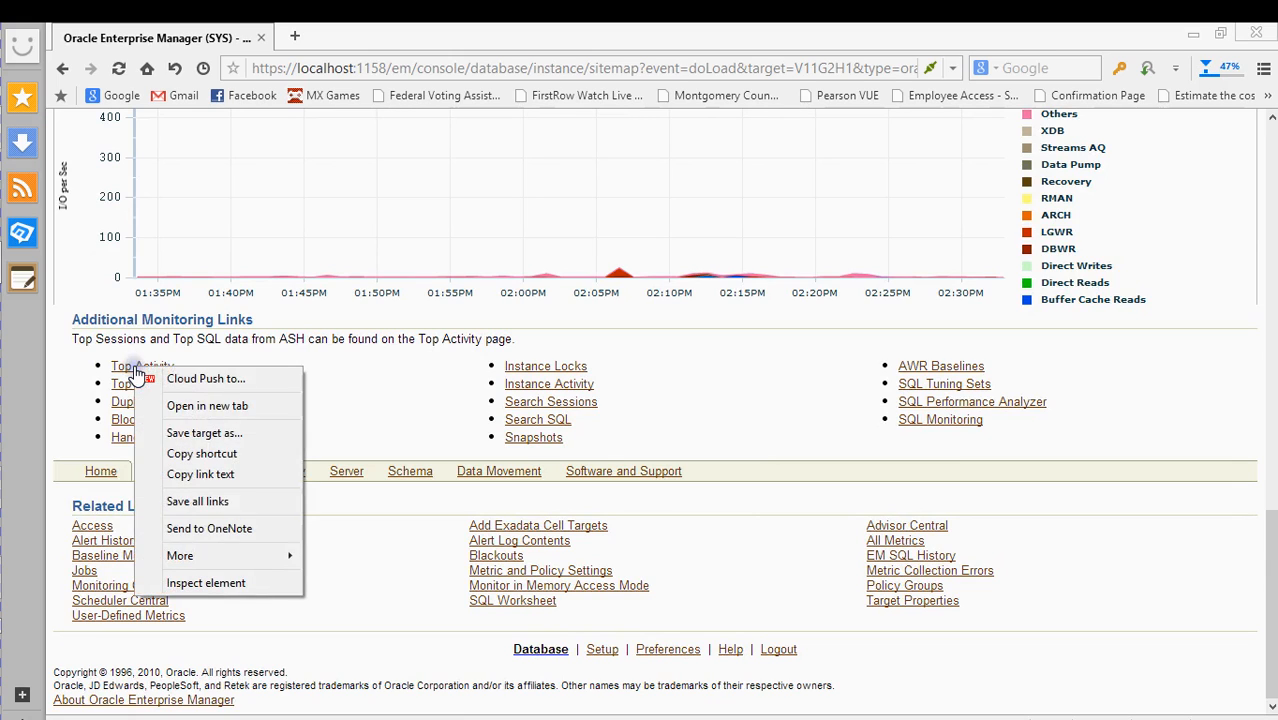
click(185, 400)
click(400, 38)
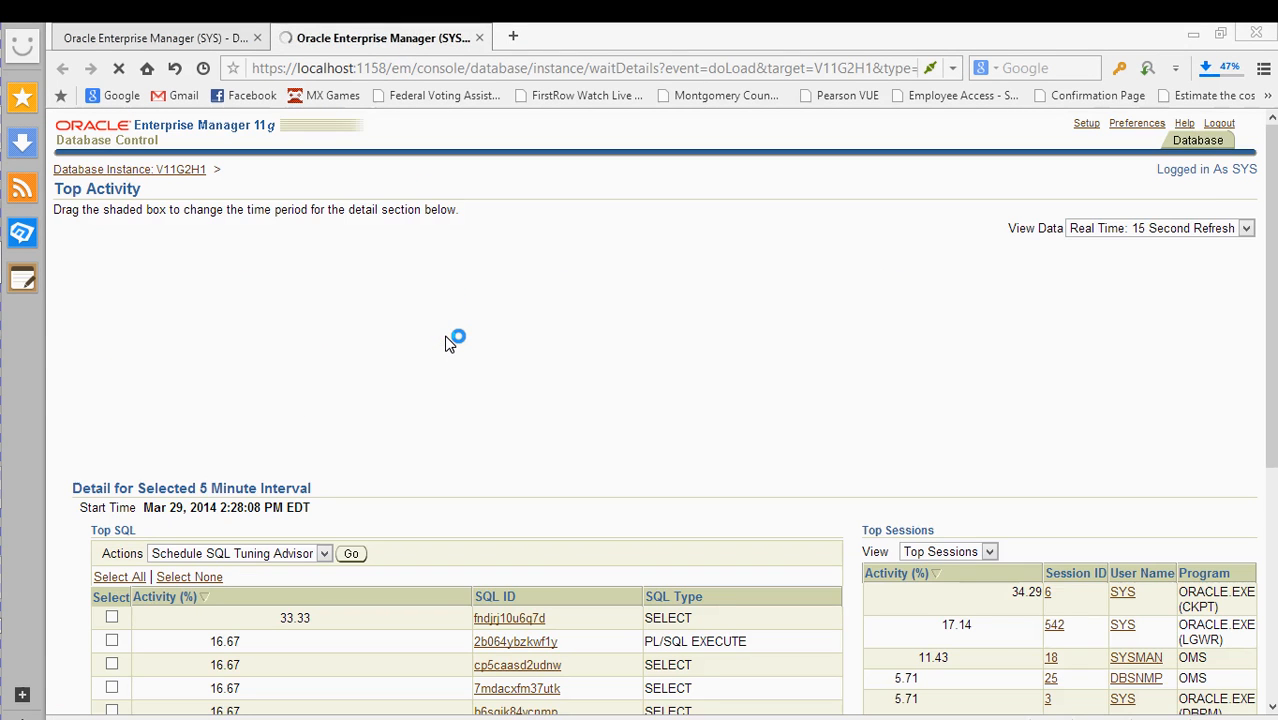
scroll(478, 381, down, 3)
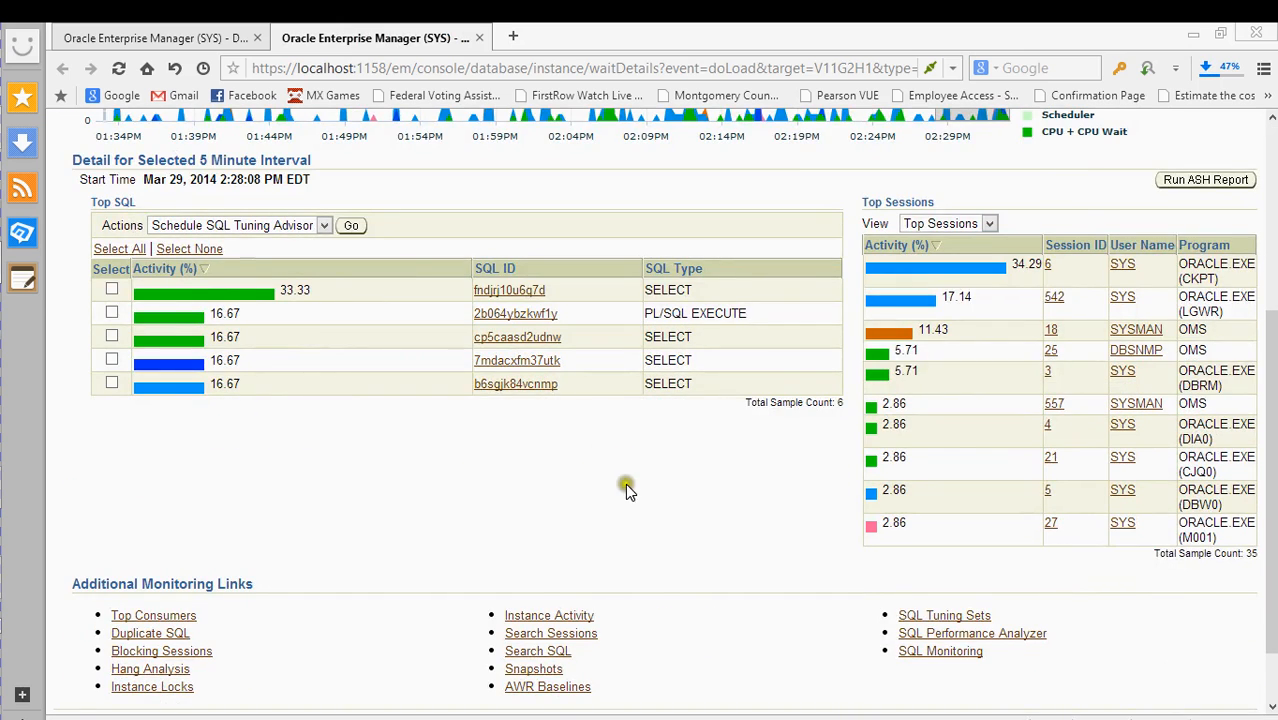
scroll(627, 488, up, 2)
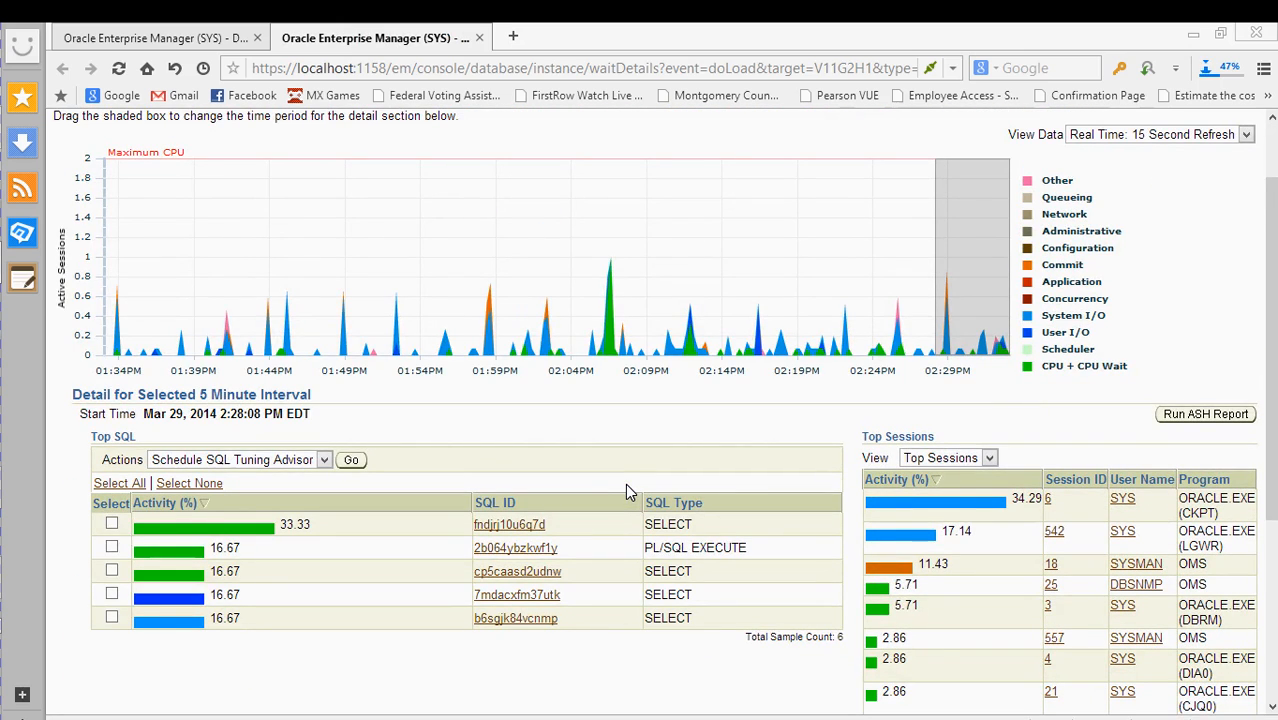
scroll(627, 490, up, 1)
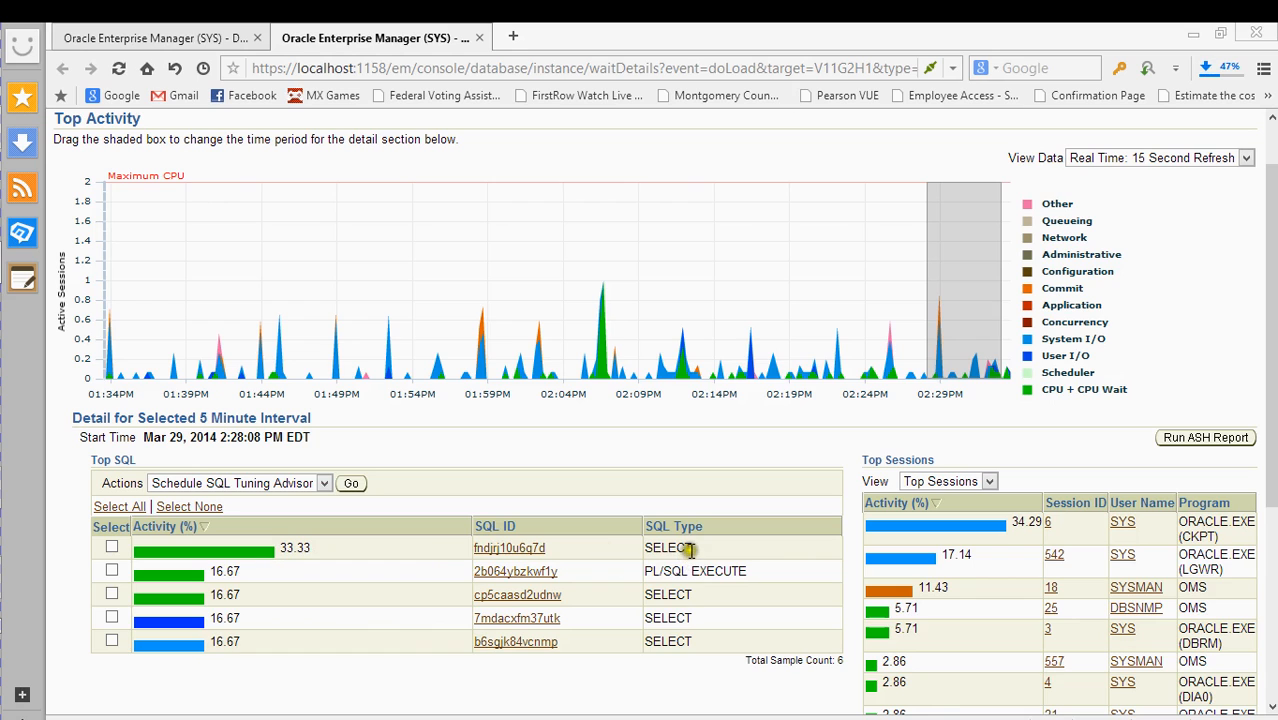
scroll(682, 530, down, 3)
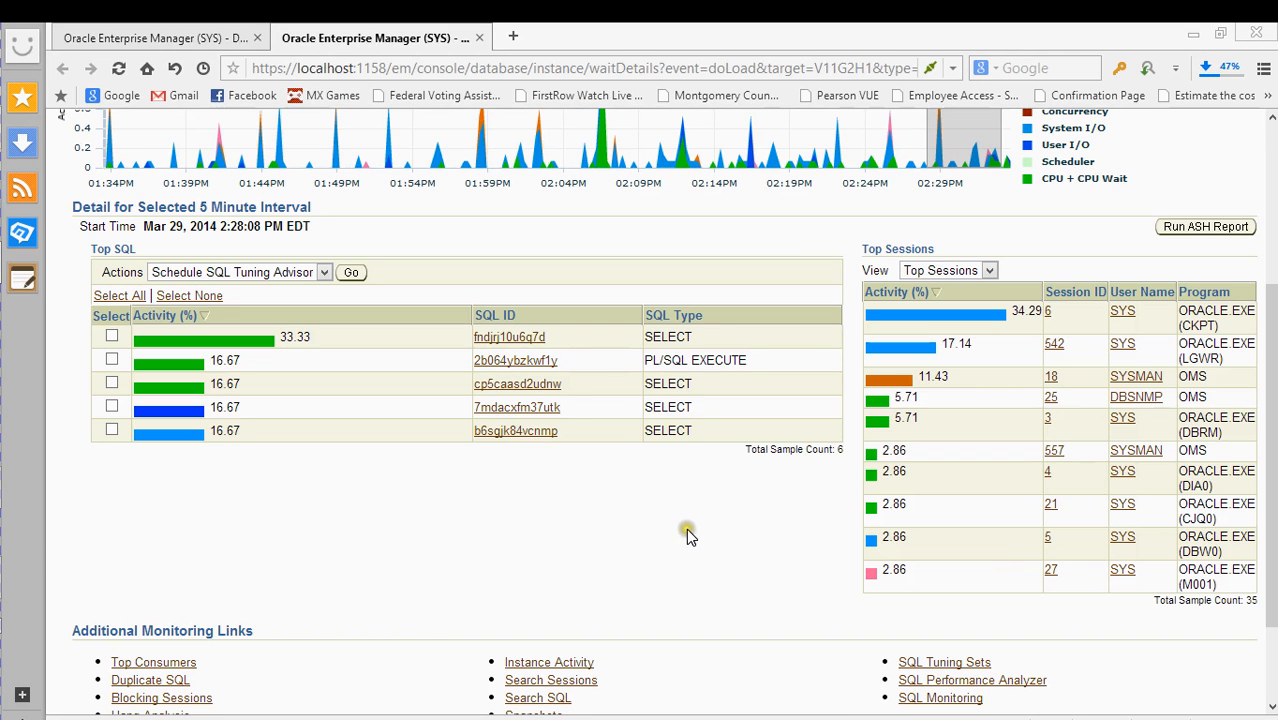
scroll(700, 490, up, 2)
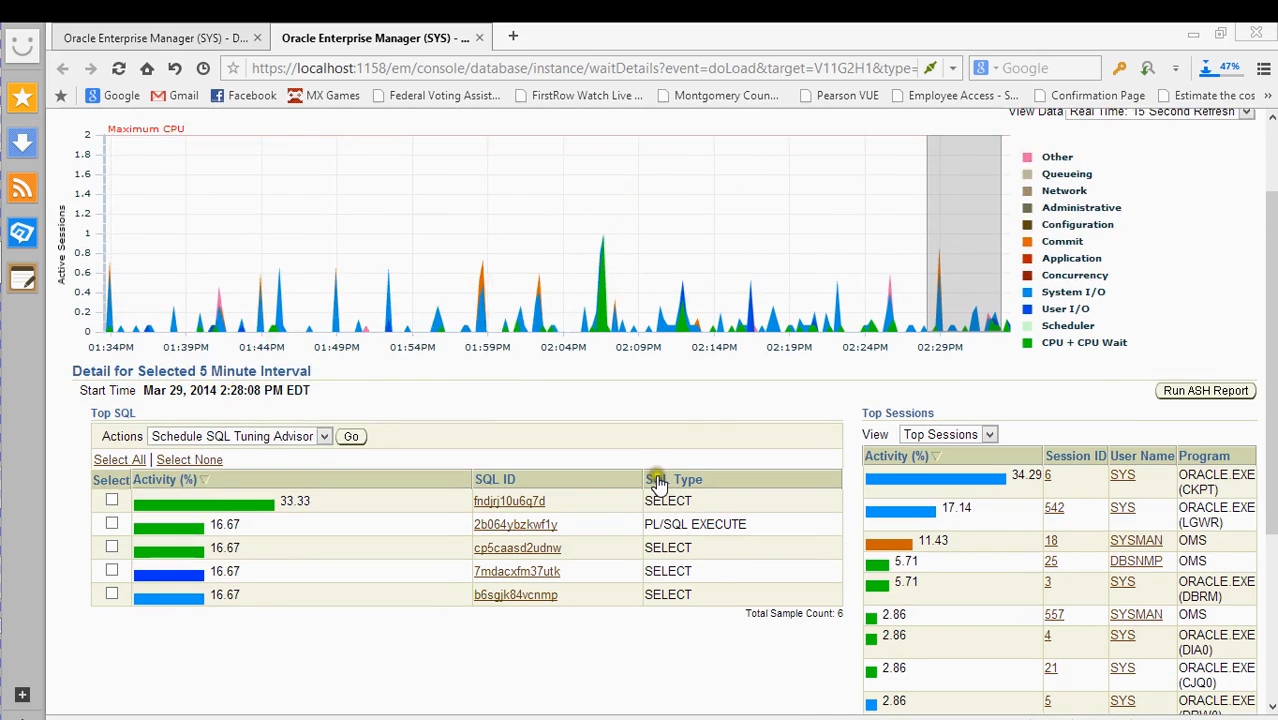
scroll(657, 483, up, 1)
scroll(659, 485, down, 1)
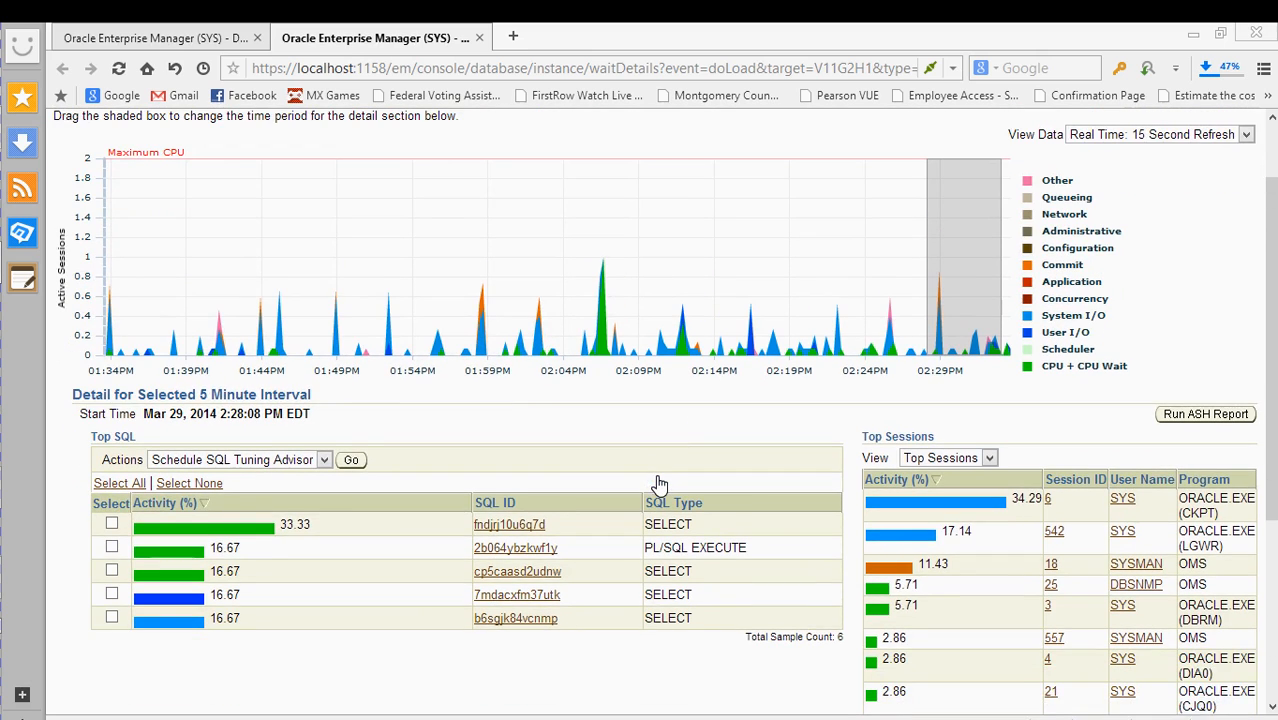
scroll(659, 484, up, 1)
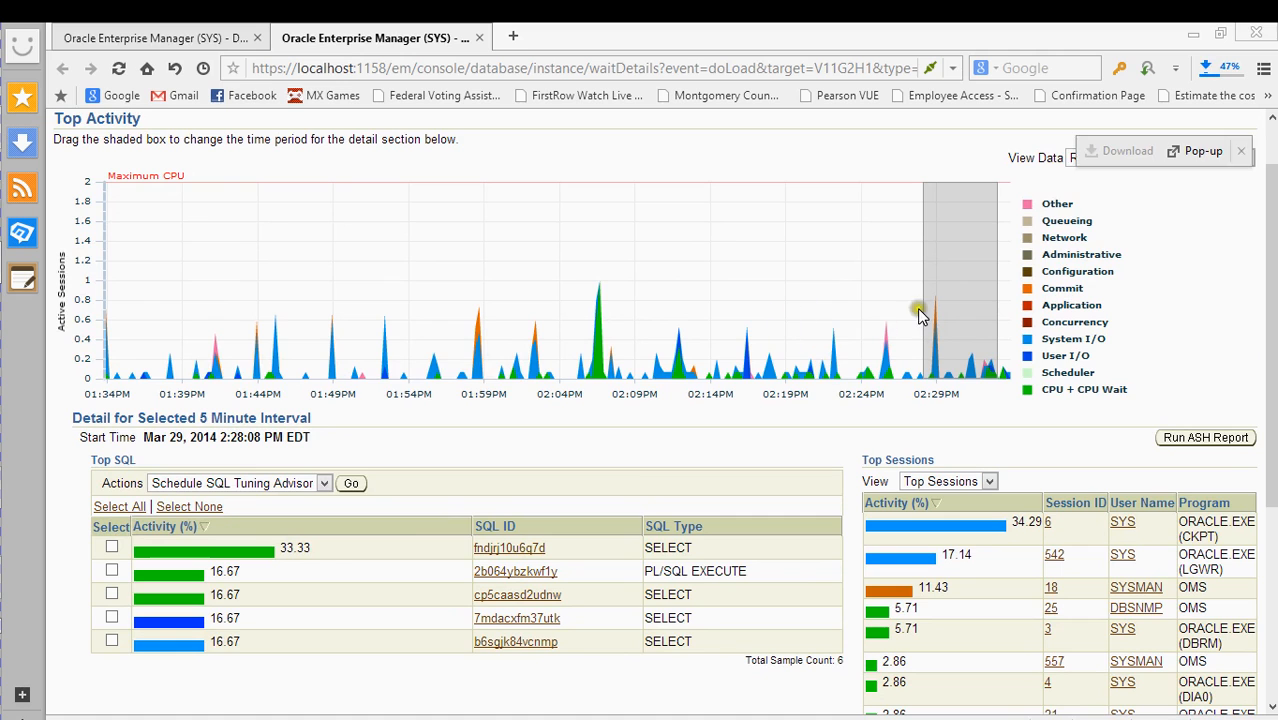
scroll(815, 355, down, 3)
scroll(650, 402, down, 1)
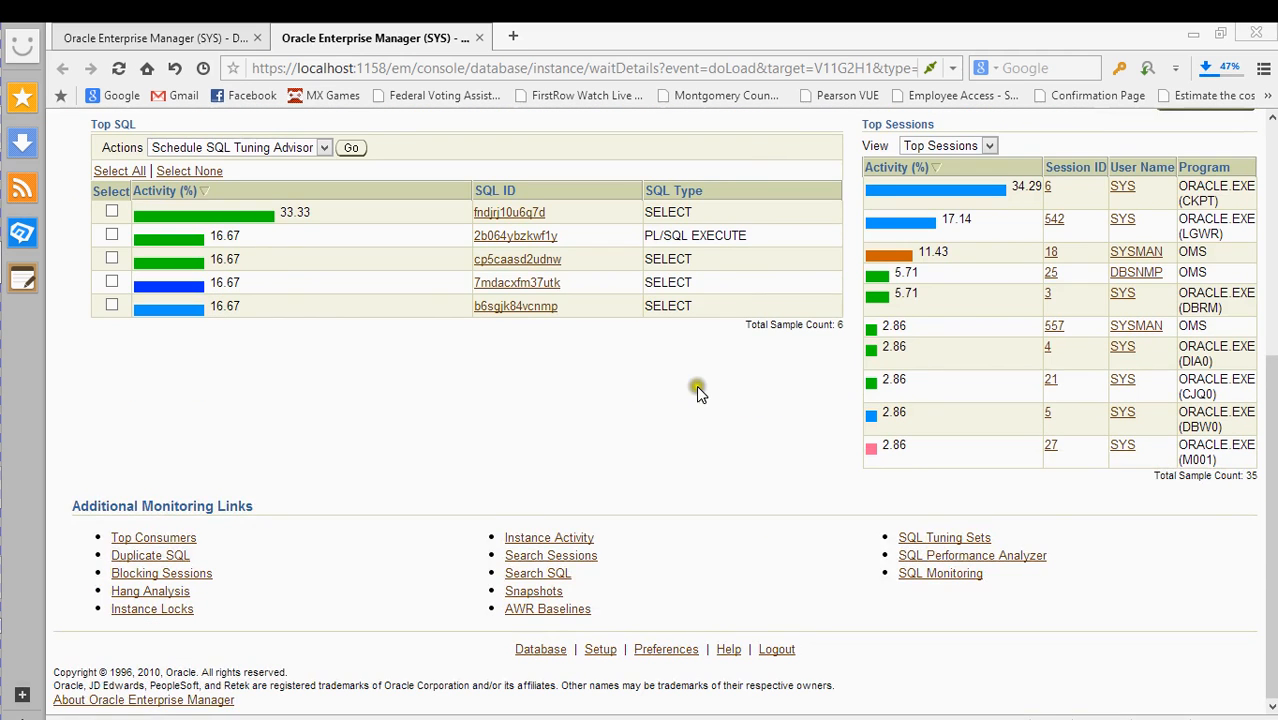
scroll(745, 390, up, 2)
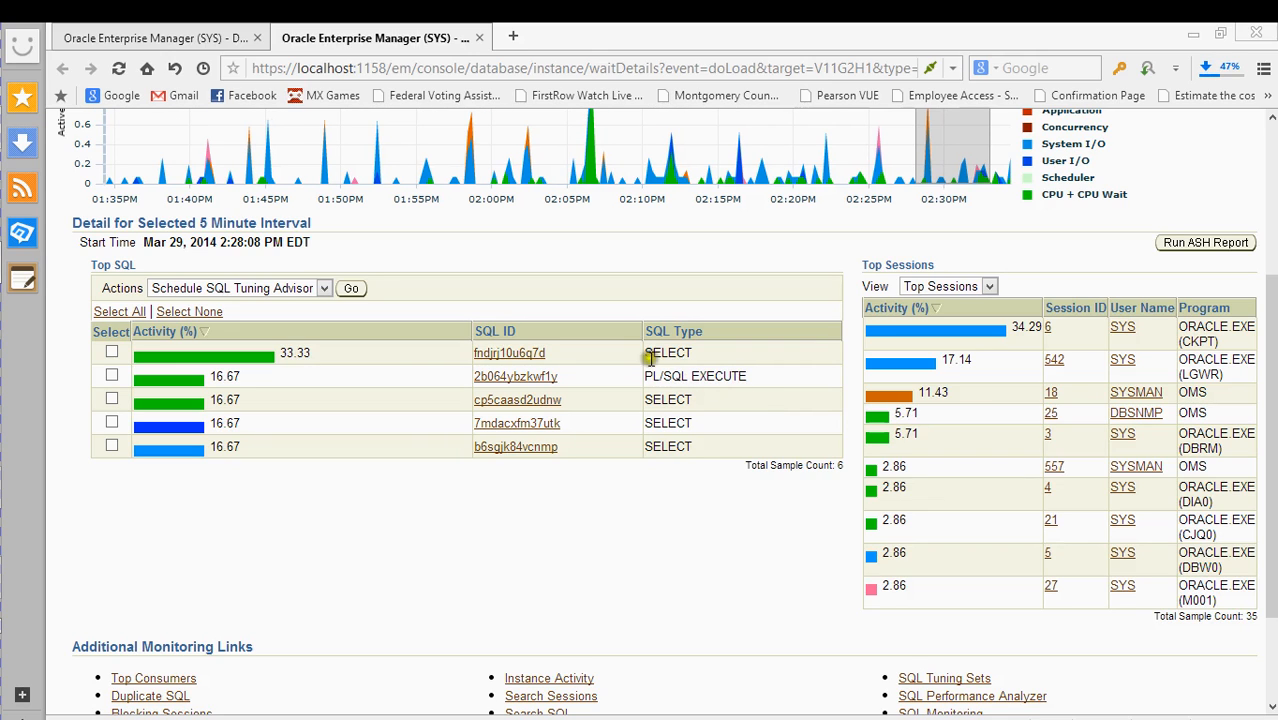
- Run Schedule SQL Tuning Advisor from the Top SQL Actions without a statement selected
click(310, 288)
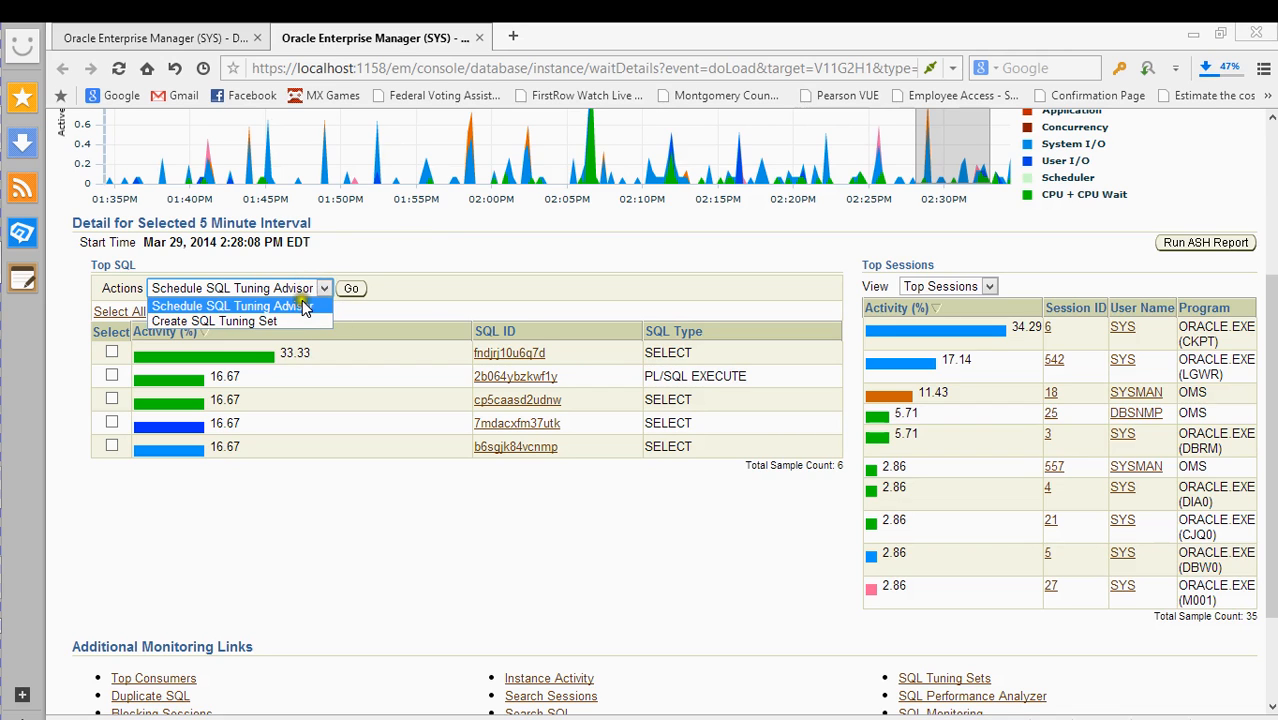
click(303, 305)
click(352, 289)
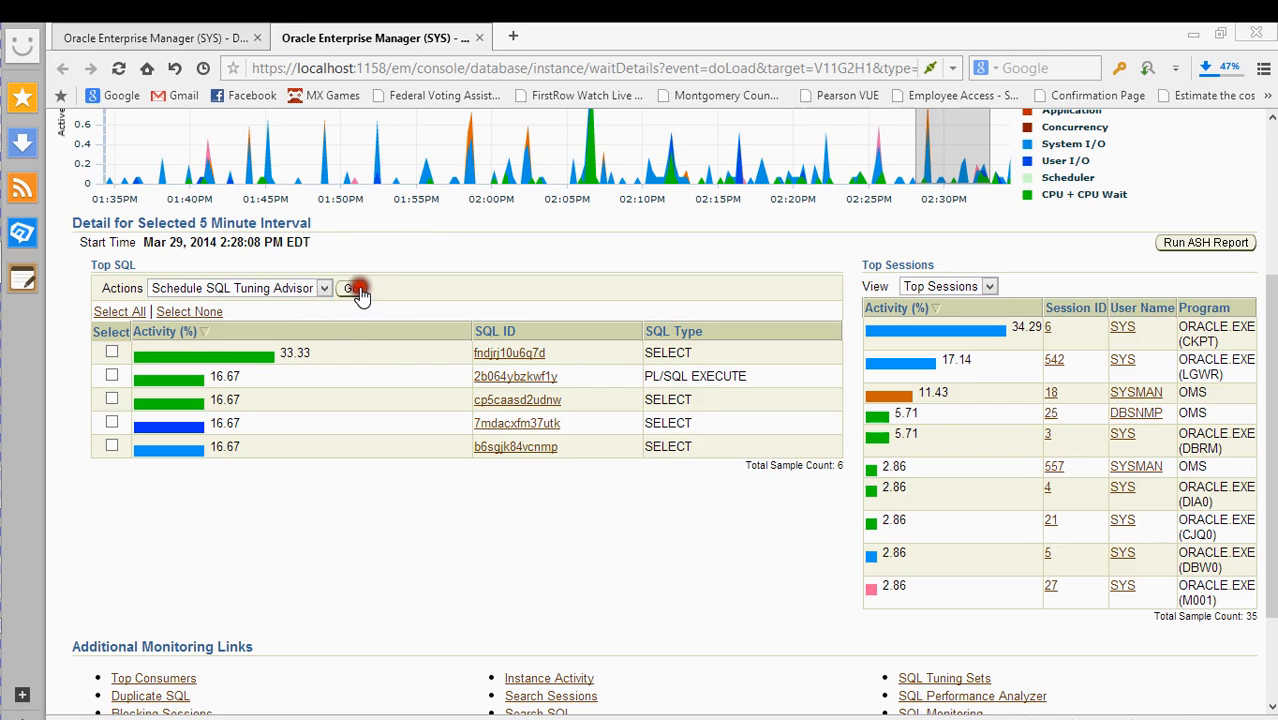
- Tick the Select checkbox for statement 2b064ybzkwf1y in the Top SQL list
scroll(490, 341, down, 1)
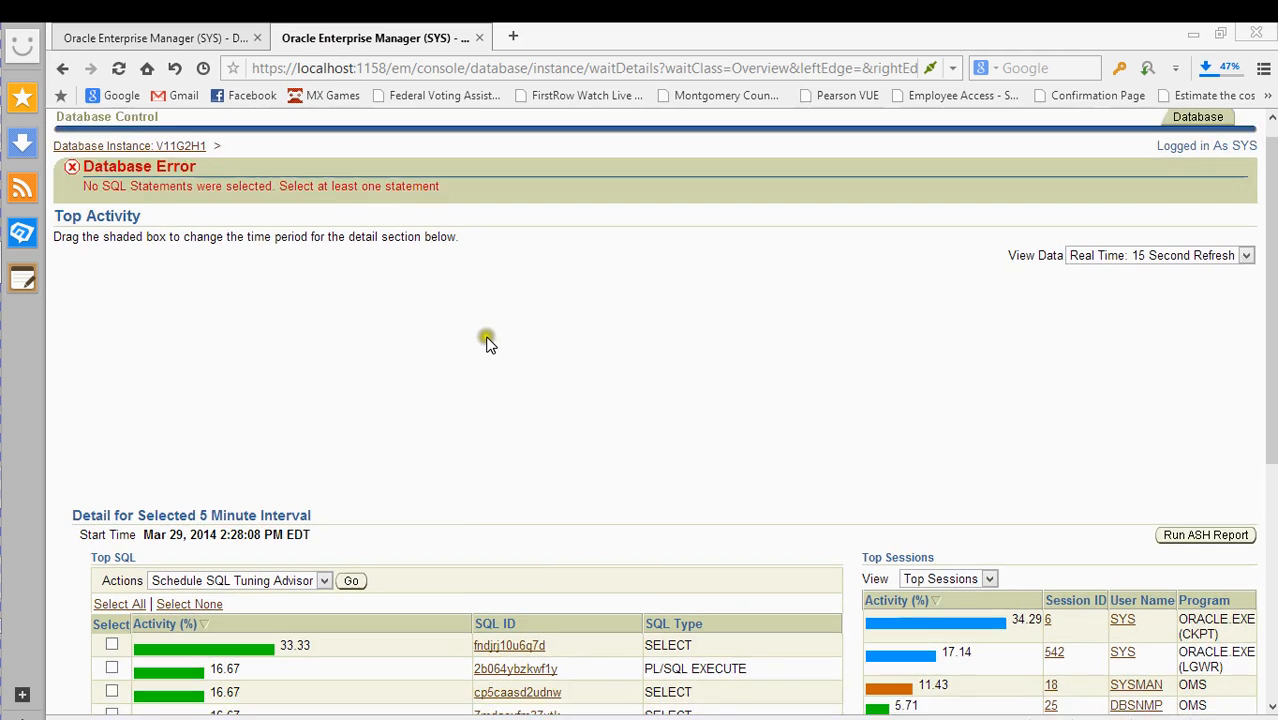
scroll(510, 342, up, 1)
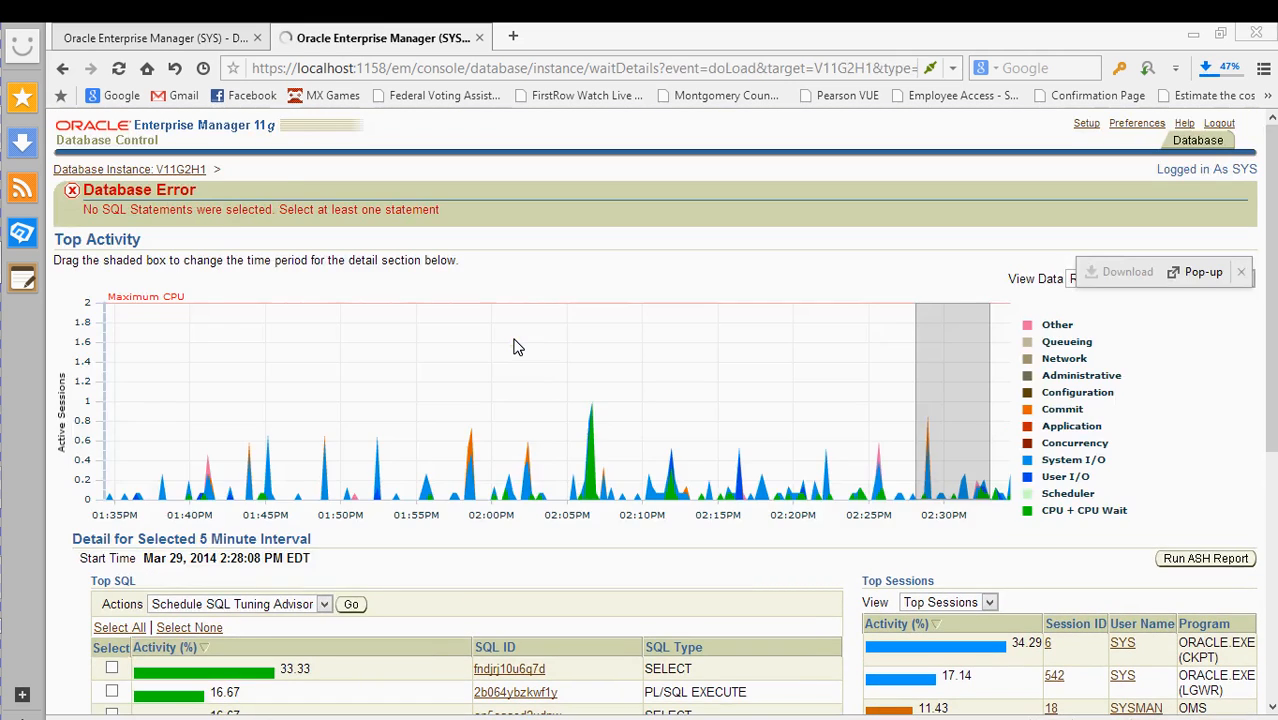
scroll(560, 410, down, 3)
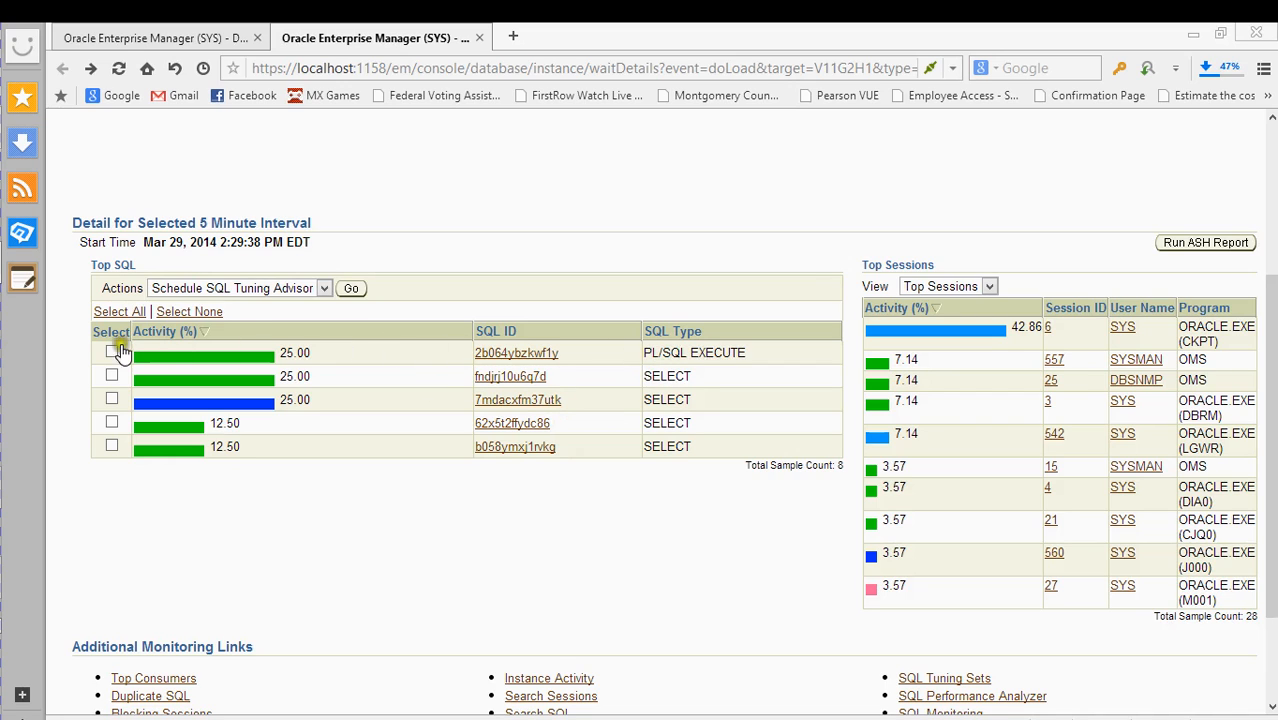
click(112, 352)
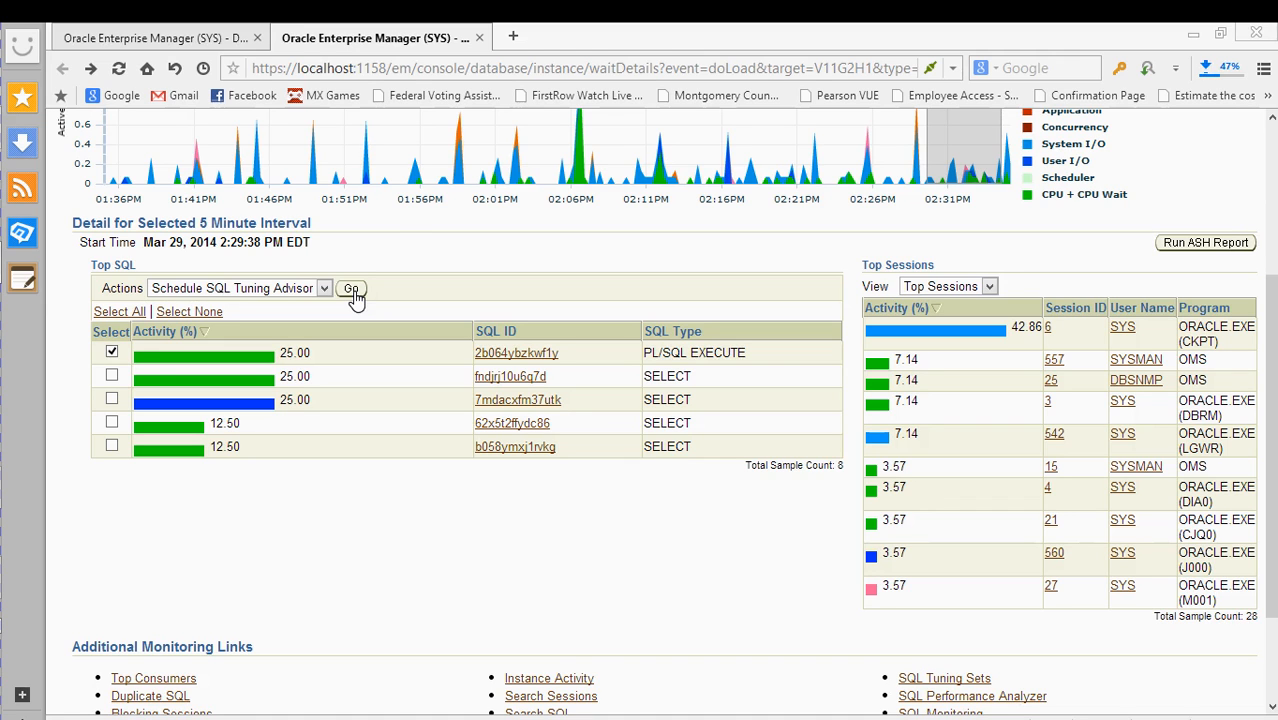
- Open the SQL Tuning Advisor form, view its SQL statements, then go back to Top Activity
click(352, 290)
scroll(440, 330, down, 1)
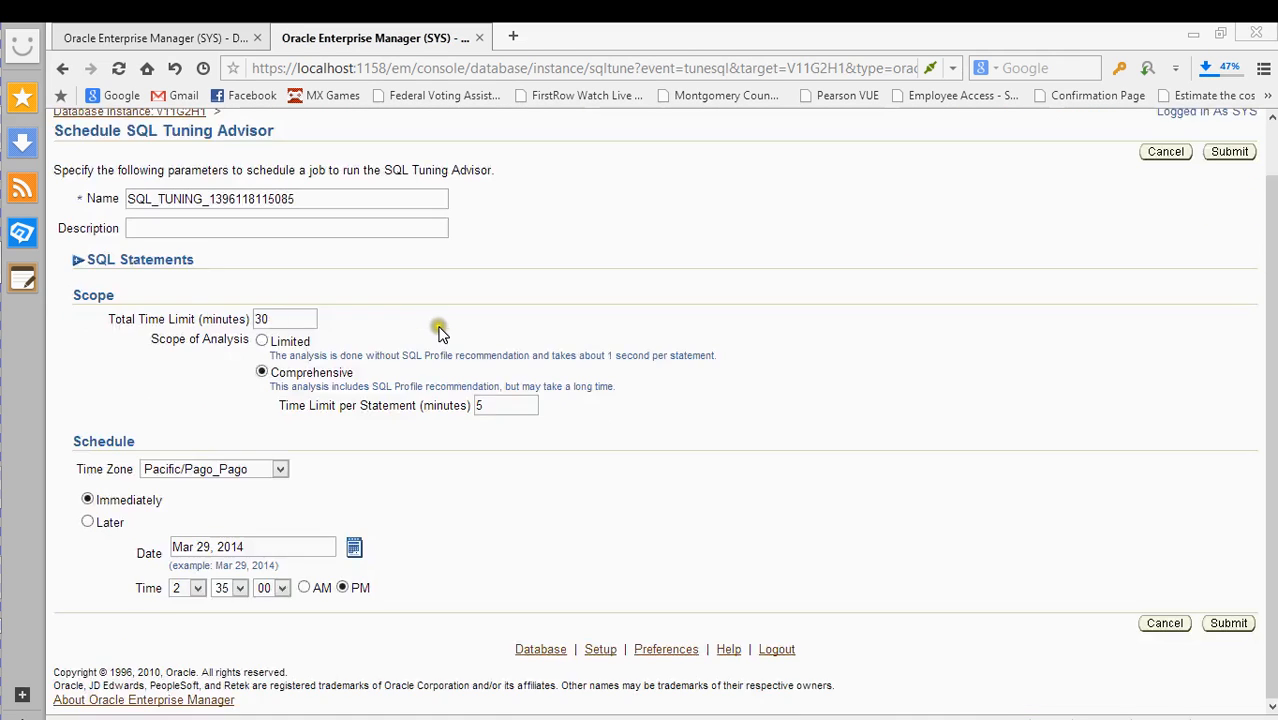
scroll(440, 330, up, 1)
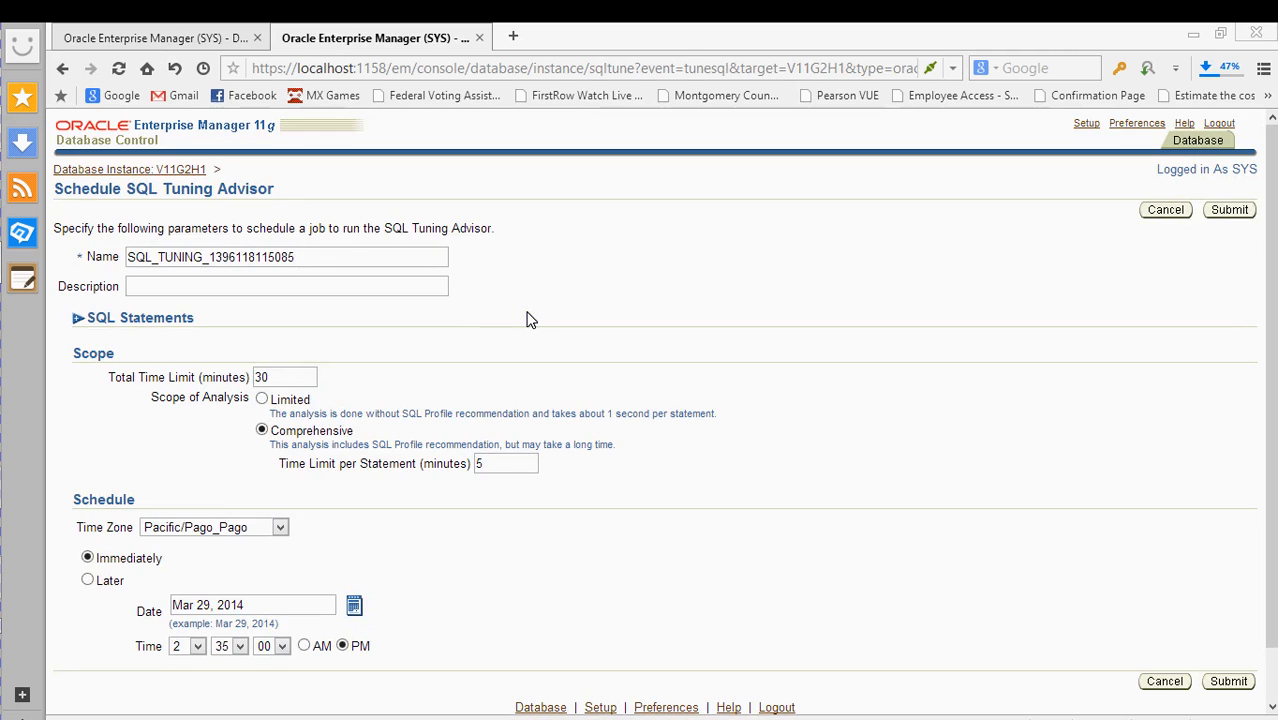
click(78, 318)
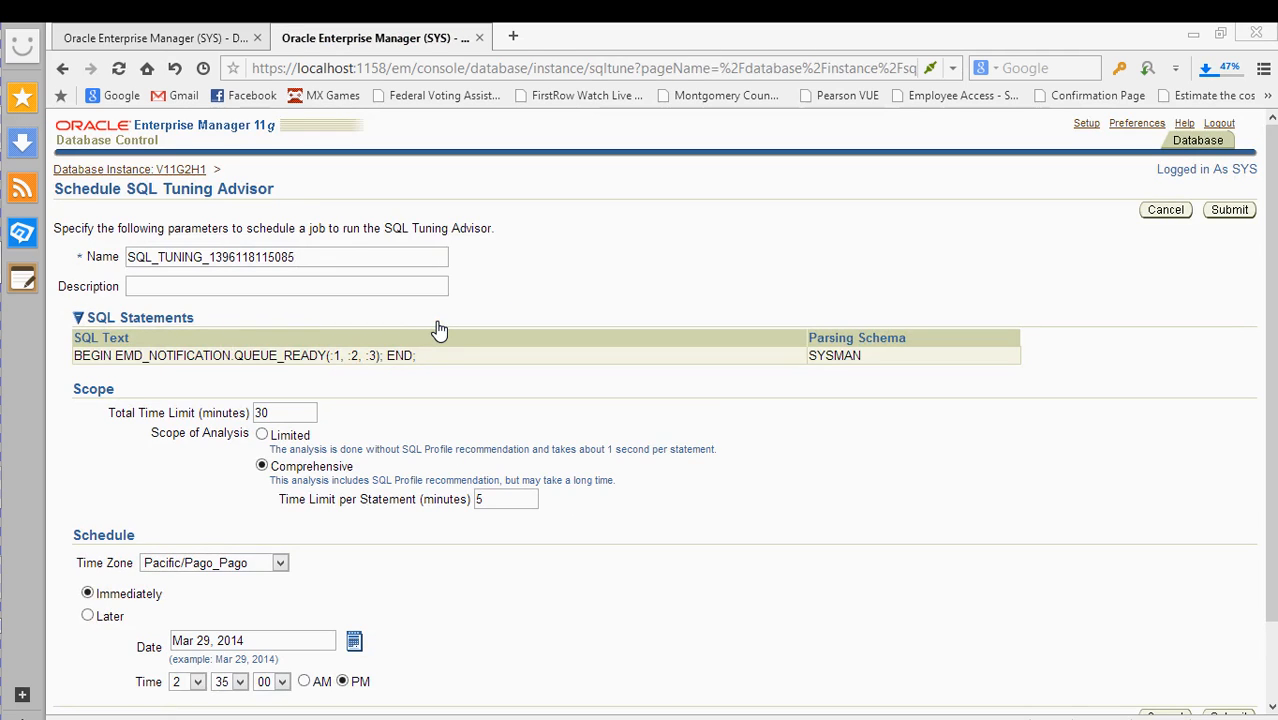
key(alt+Left)
key(alt+Left)
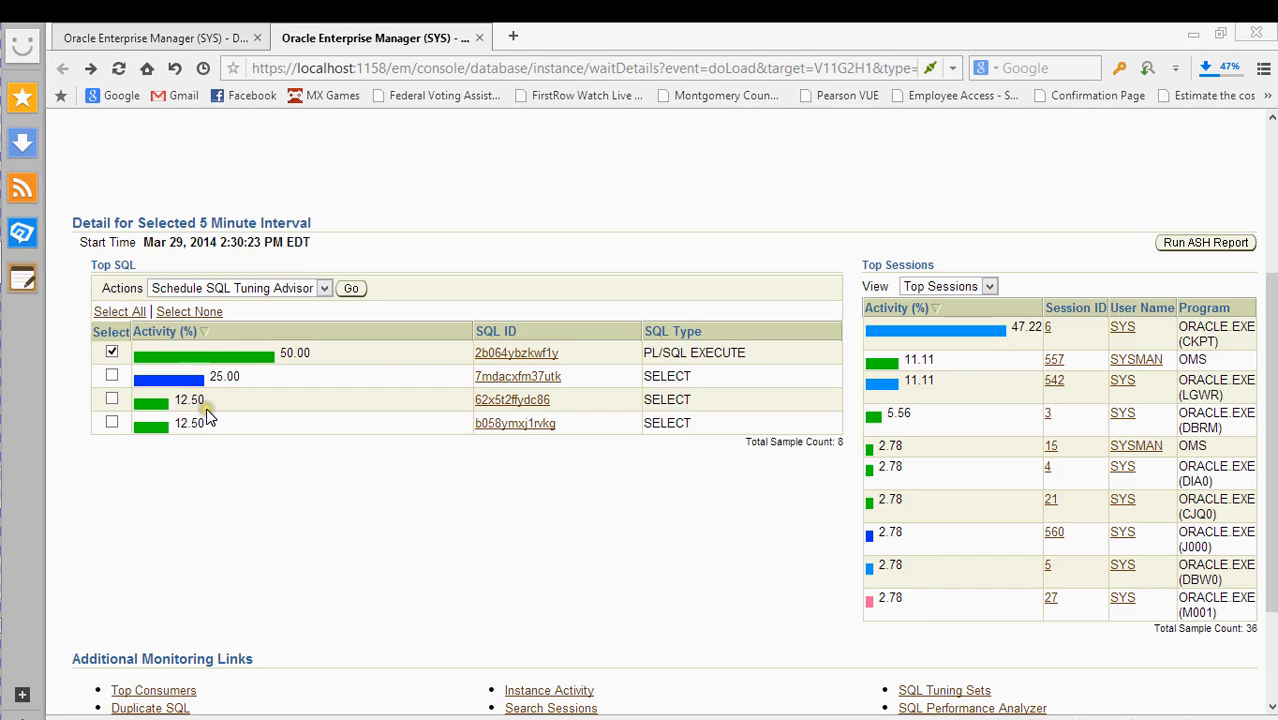
- Select top SQL 2b064ybzkwf1y and run Schedule SQL Tuning Advisor from the Actions list
scroll(271, 388, down, 3)
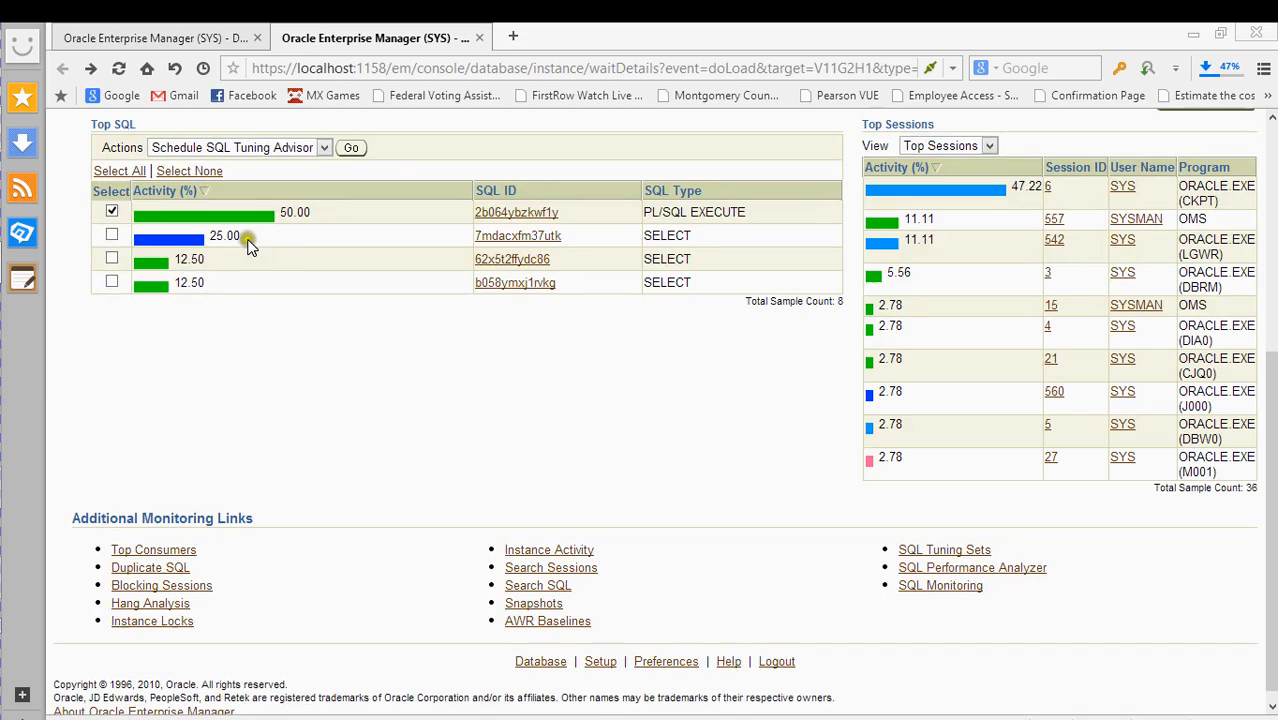
click(112, 212)
click(113, 211)
click(114, 212)
scroll(114, 215, up, 3)
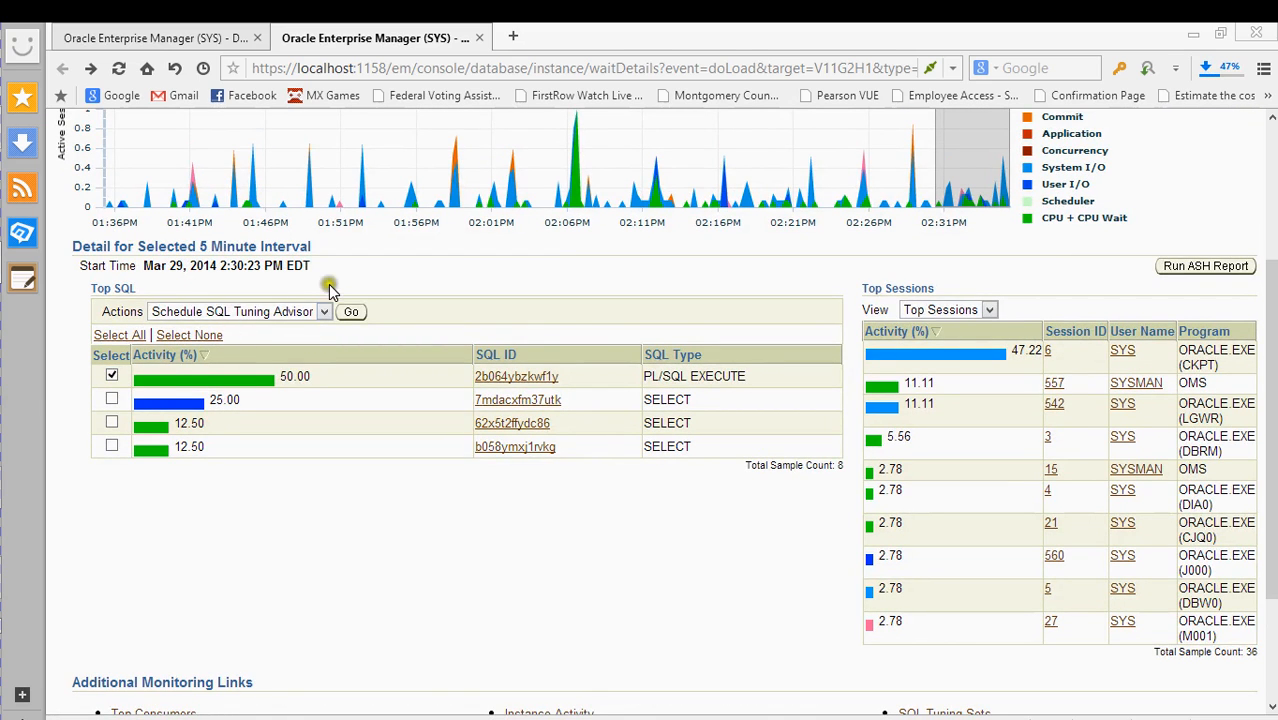
click(266, 311)
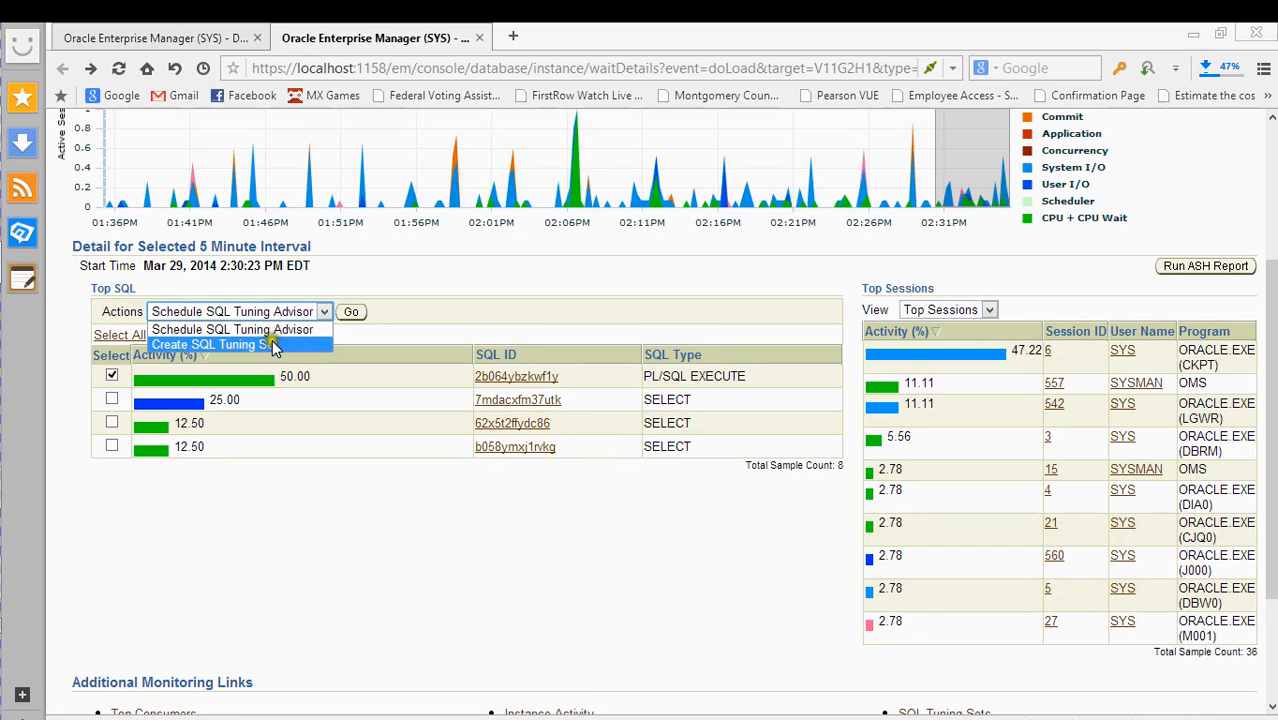
click(352, 316)
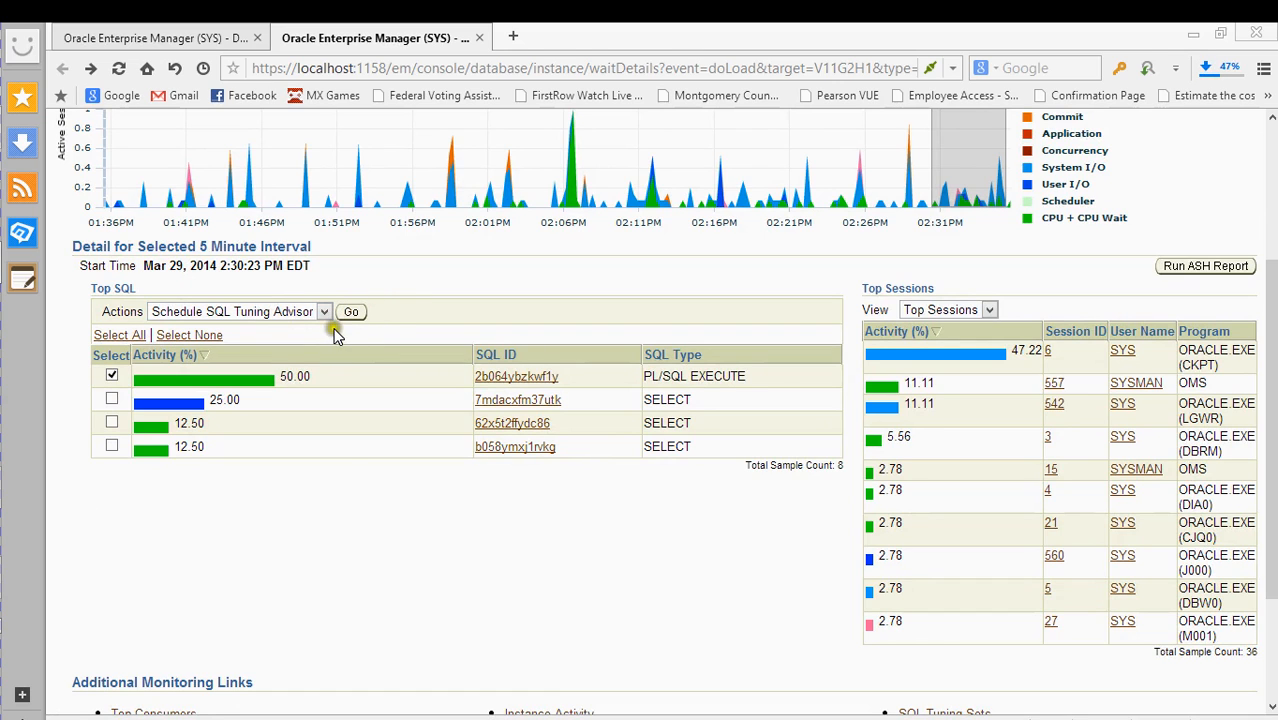
click(345, 313)
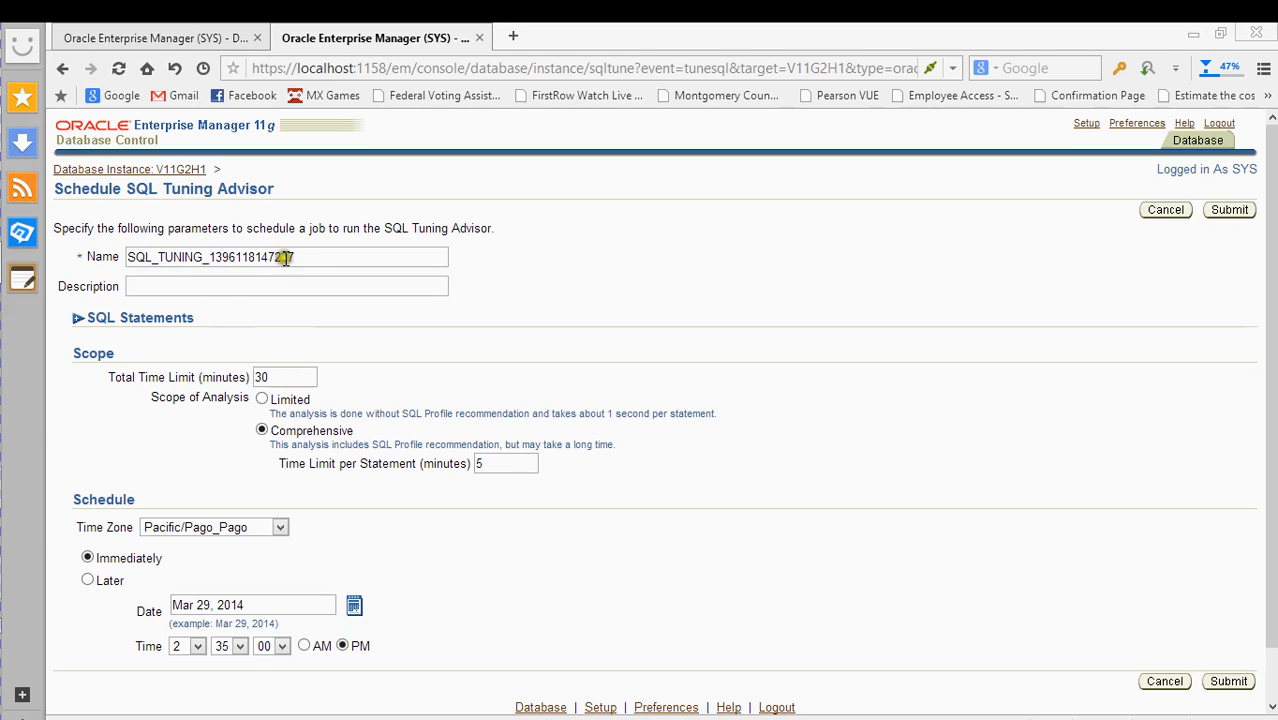
- Expand and collapse the tuning job's SQL Statements list, then navigate back to Top Activity
click(82, 315)
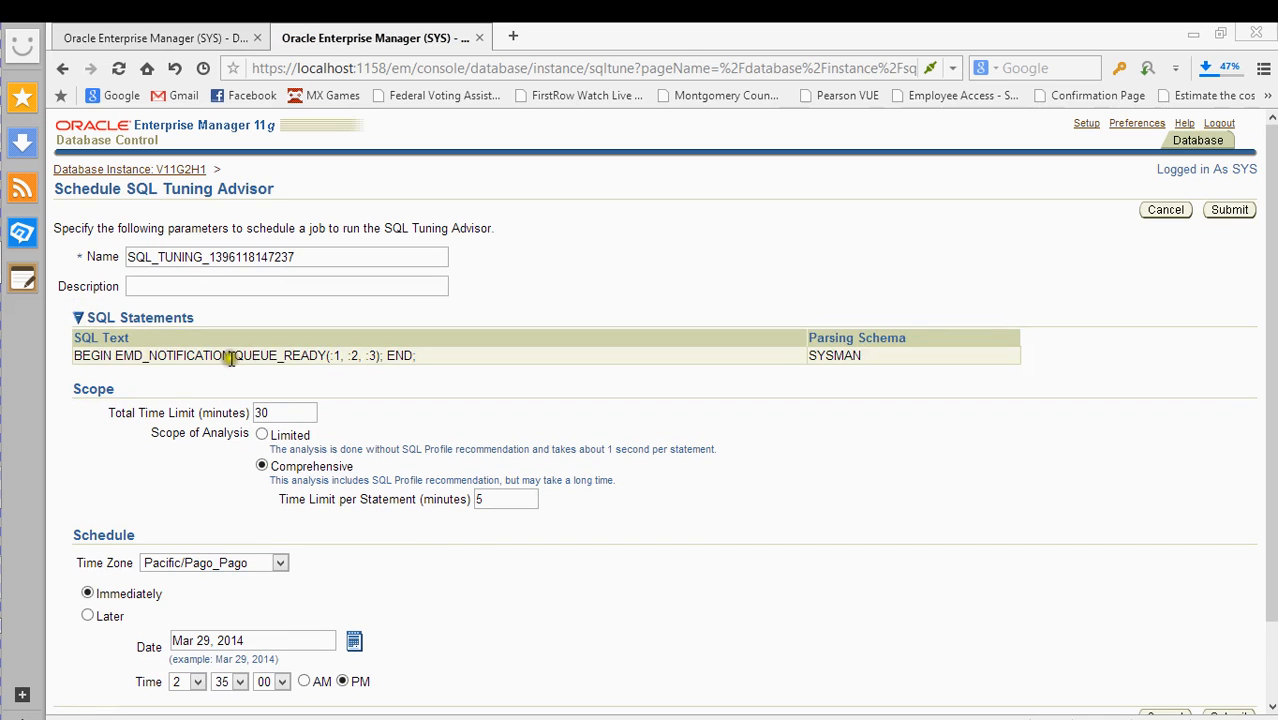
click(79, 317)
scroll(428, 405, down, 1)
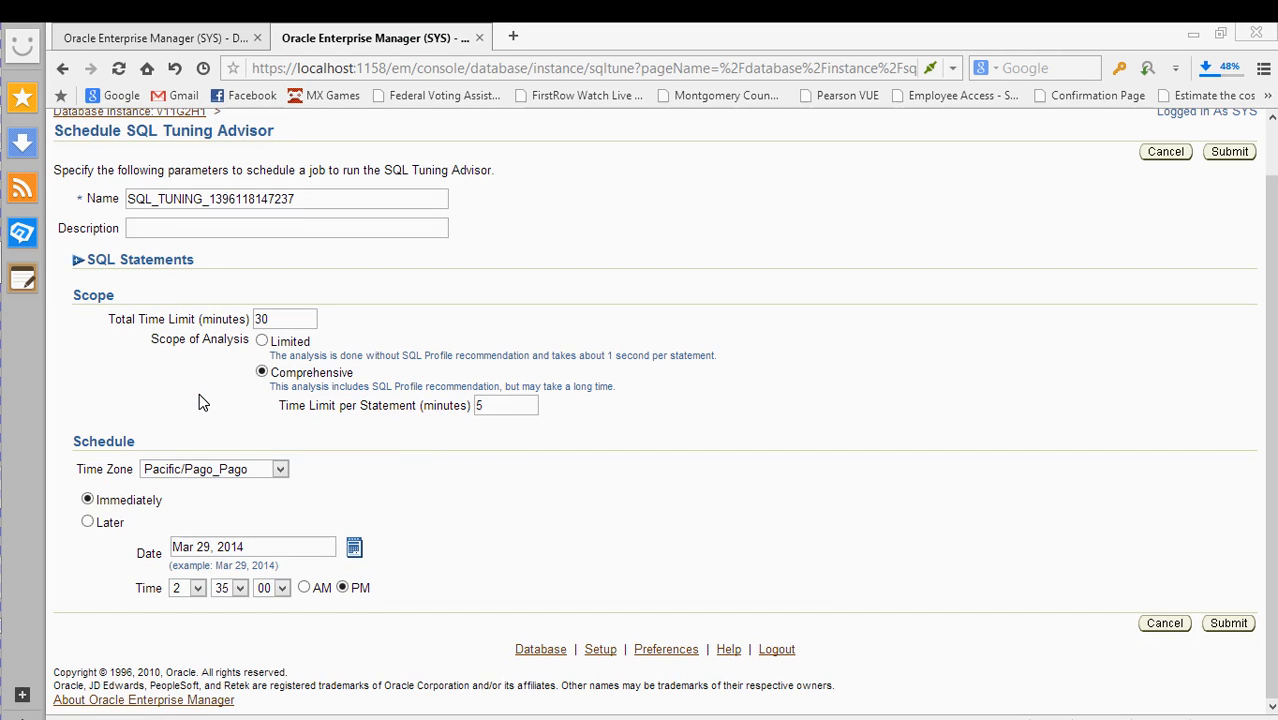
click(63, 73)
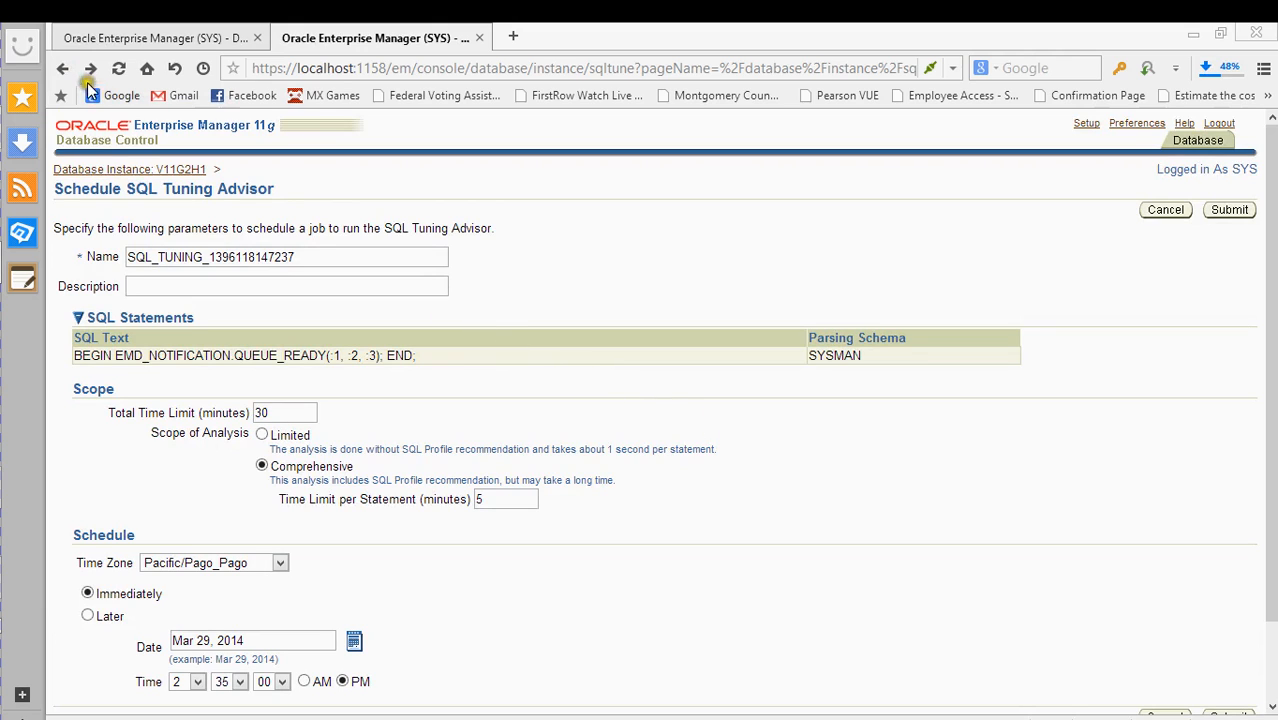
click(64, 72)
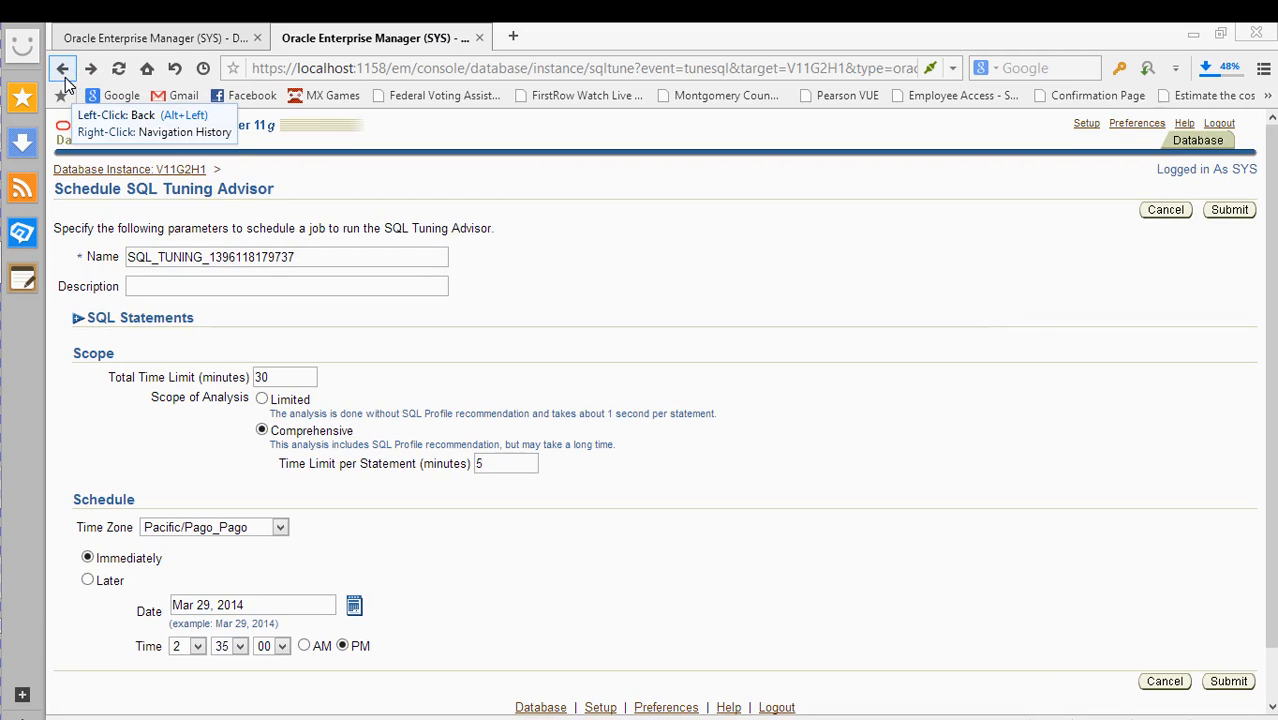
right_click(65, 77)
click(95, 167)
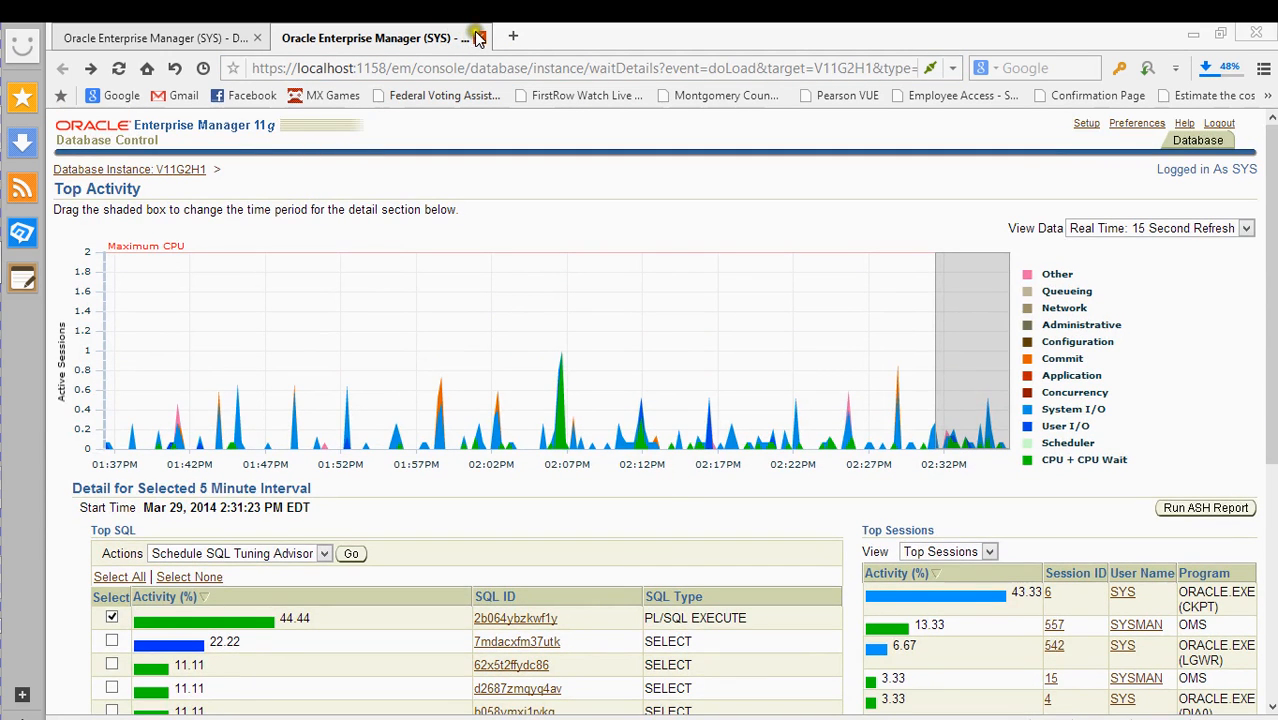
- Close the Top Activity tab and open Top Consumers in a new browser tab
click(481, 38)
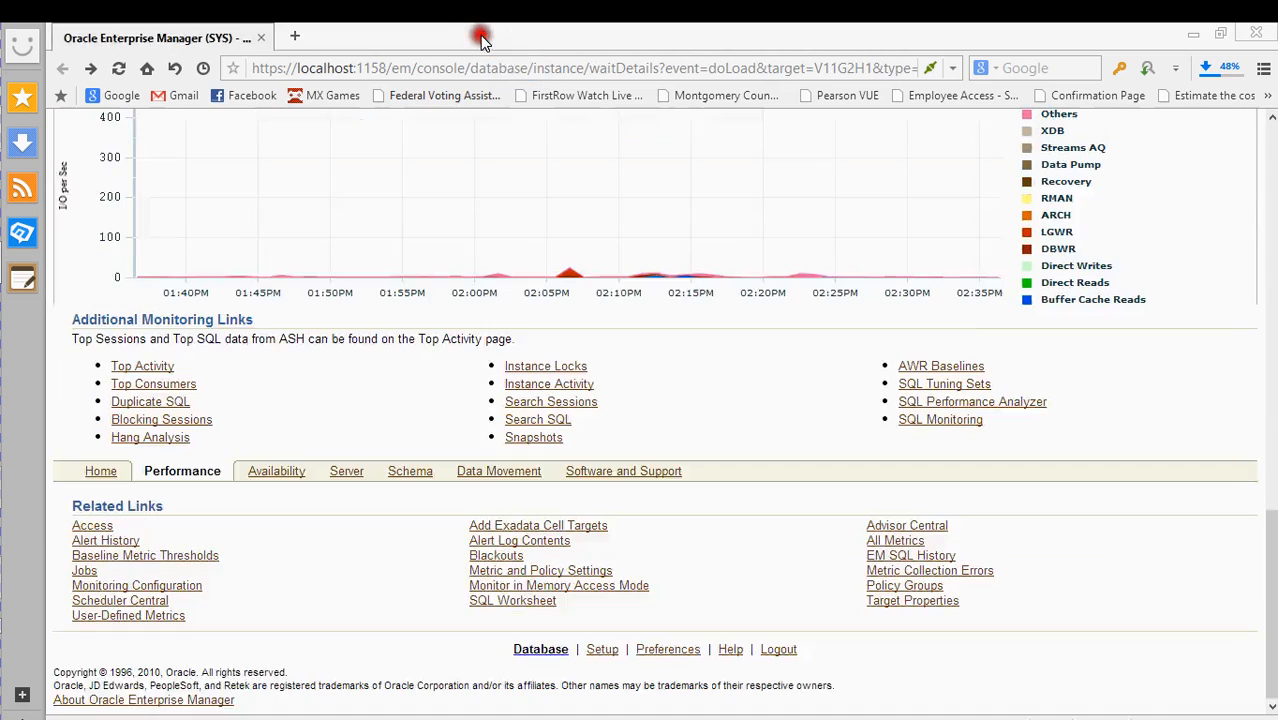
right_click(166, 385)
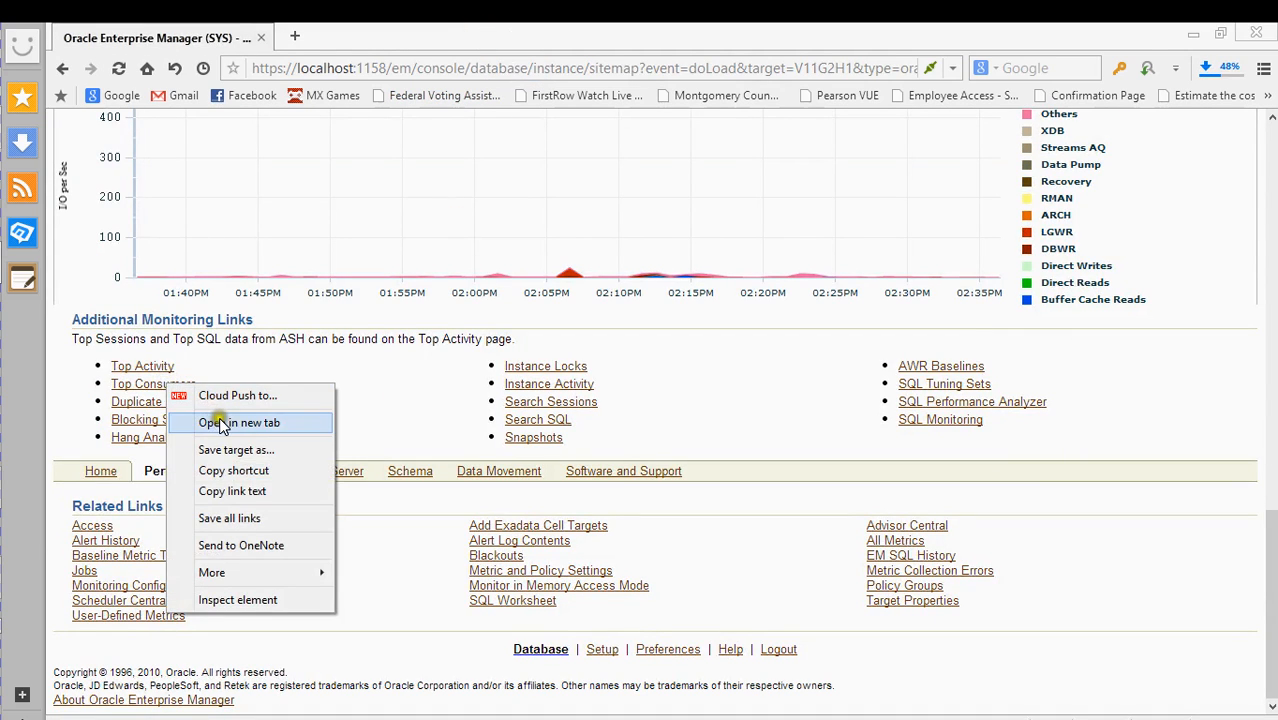
click(217, 422)
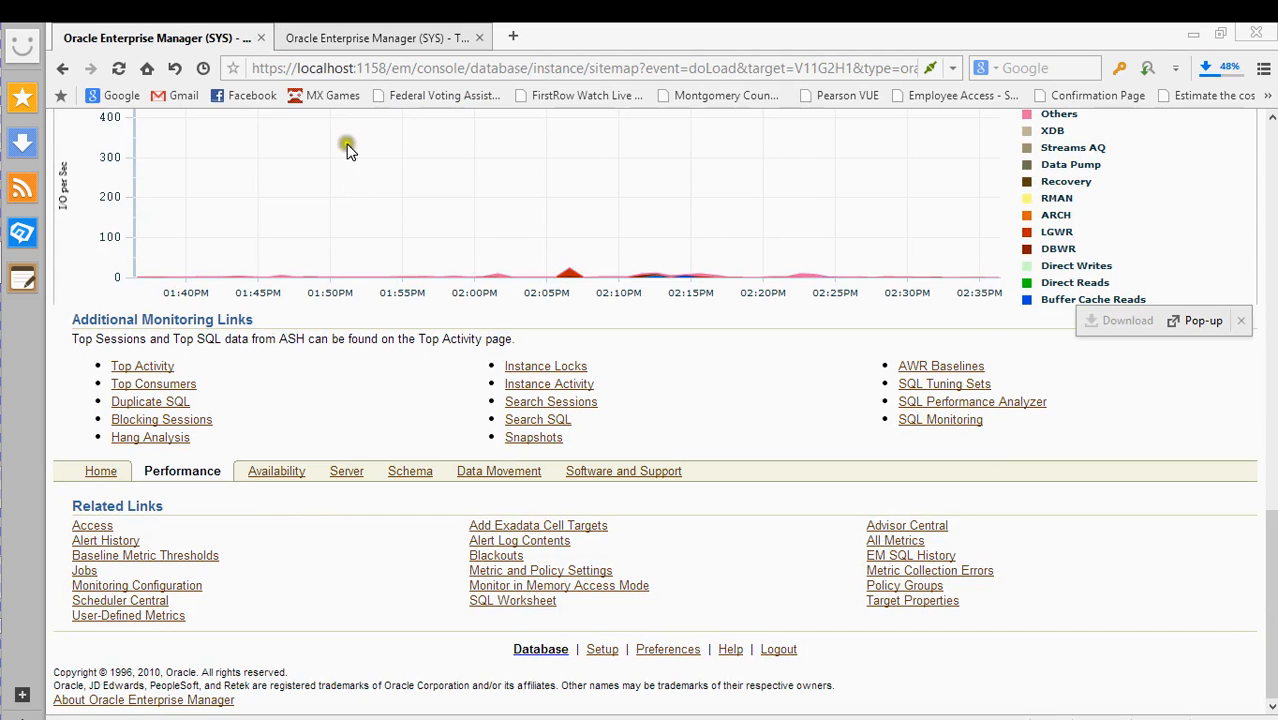
click(352, 32)
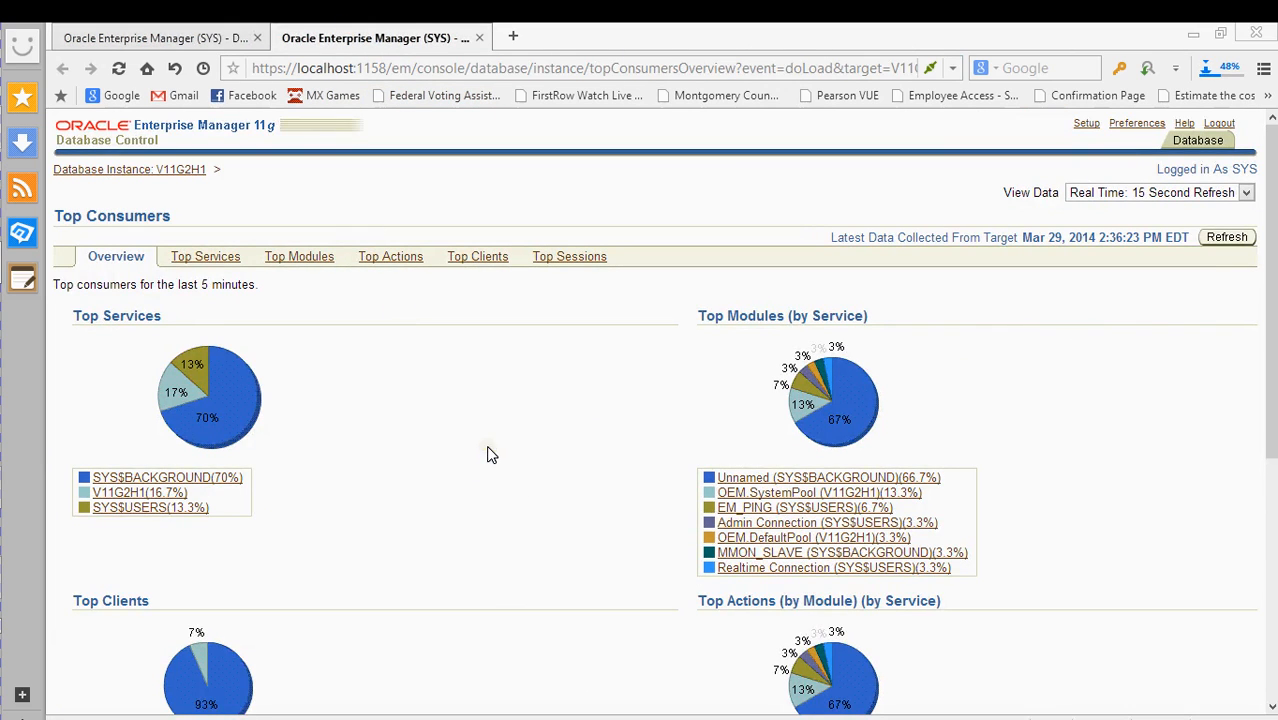
- Review the Top Consumers charts, where SYS$BACKGROUND takes 73.1% of top services
scroll(510, 452, down, 2)
scroll(500, 460, down, 2)
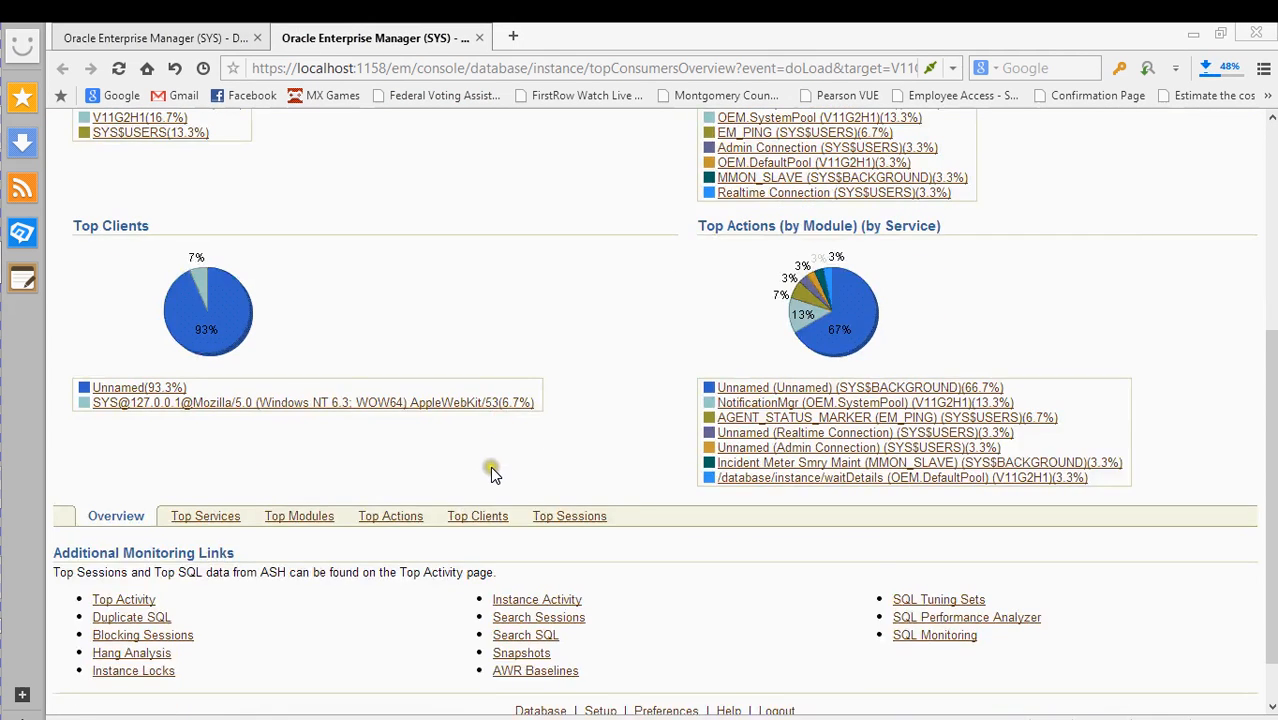
scroll(490, 470, down, 1)
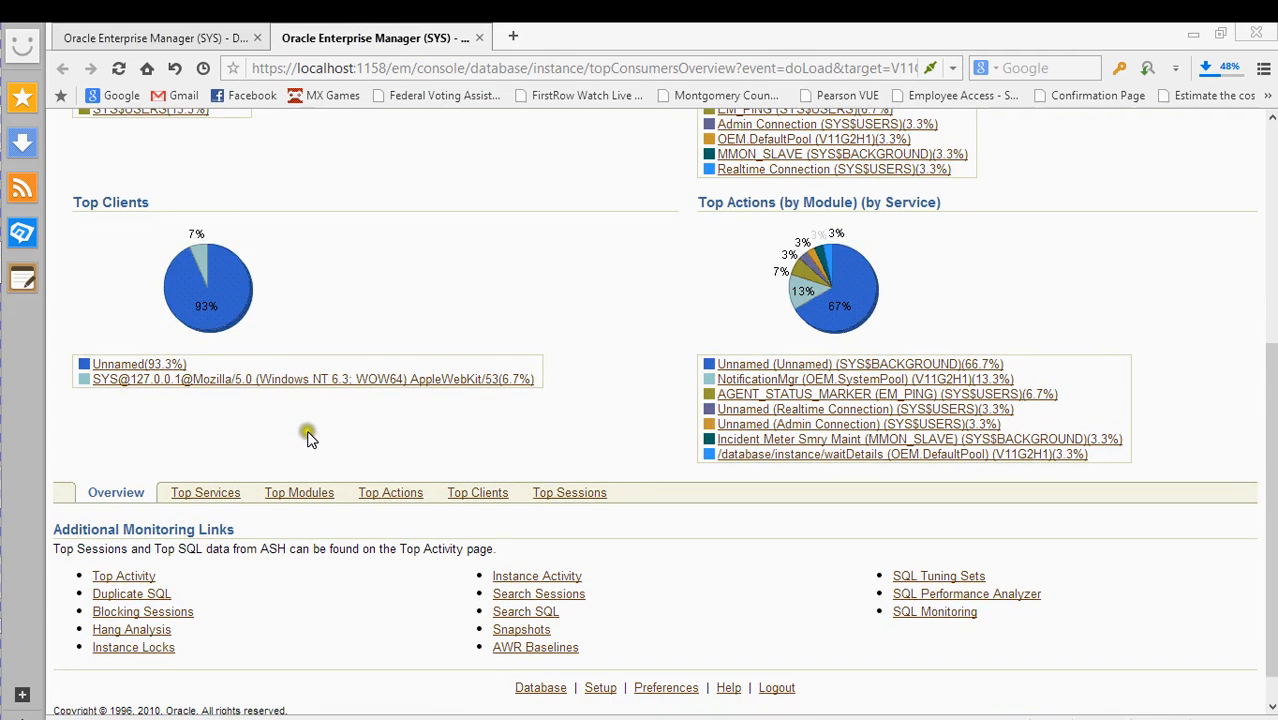
scroll(343, 425, up, 3)
click(382, 305)
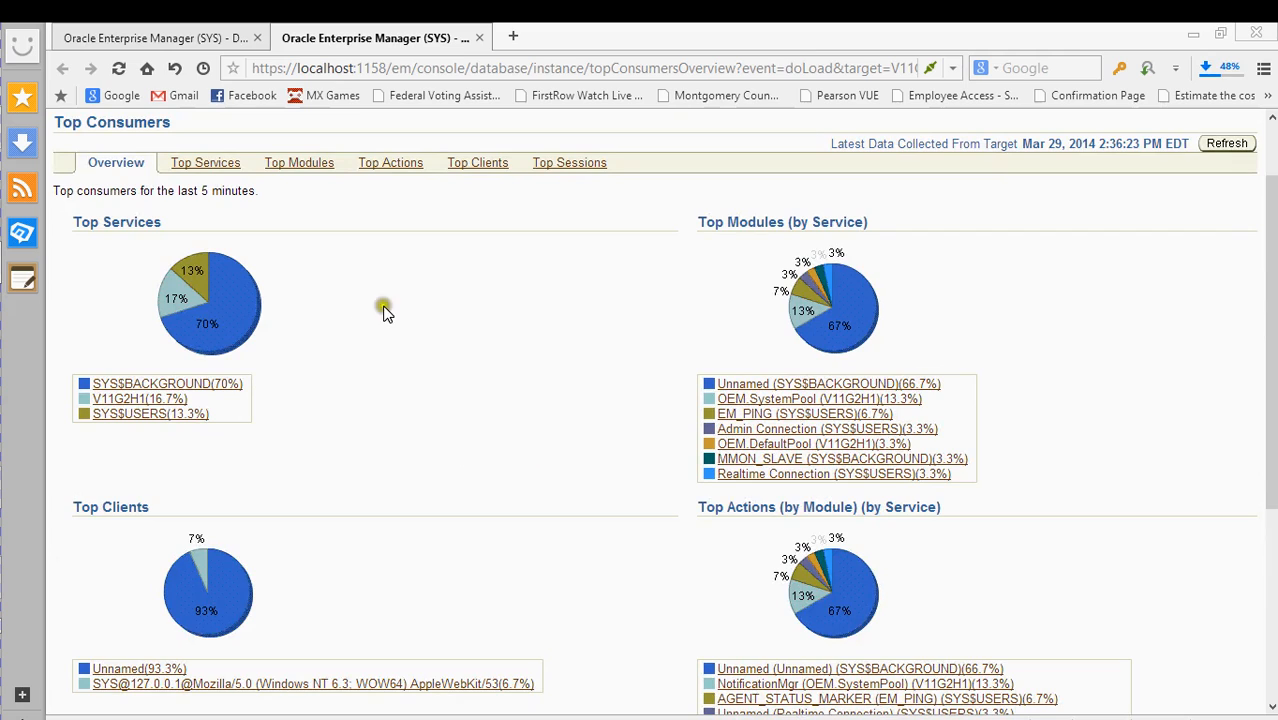
click(308, 289)
mouse_move(244, 304)
scroll(386, 400, down, 1)
scroll(388, 402, down, 1)
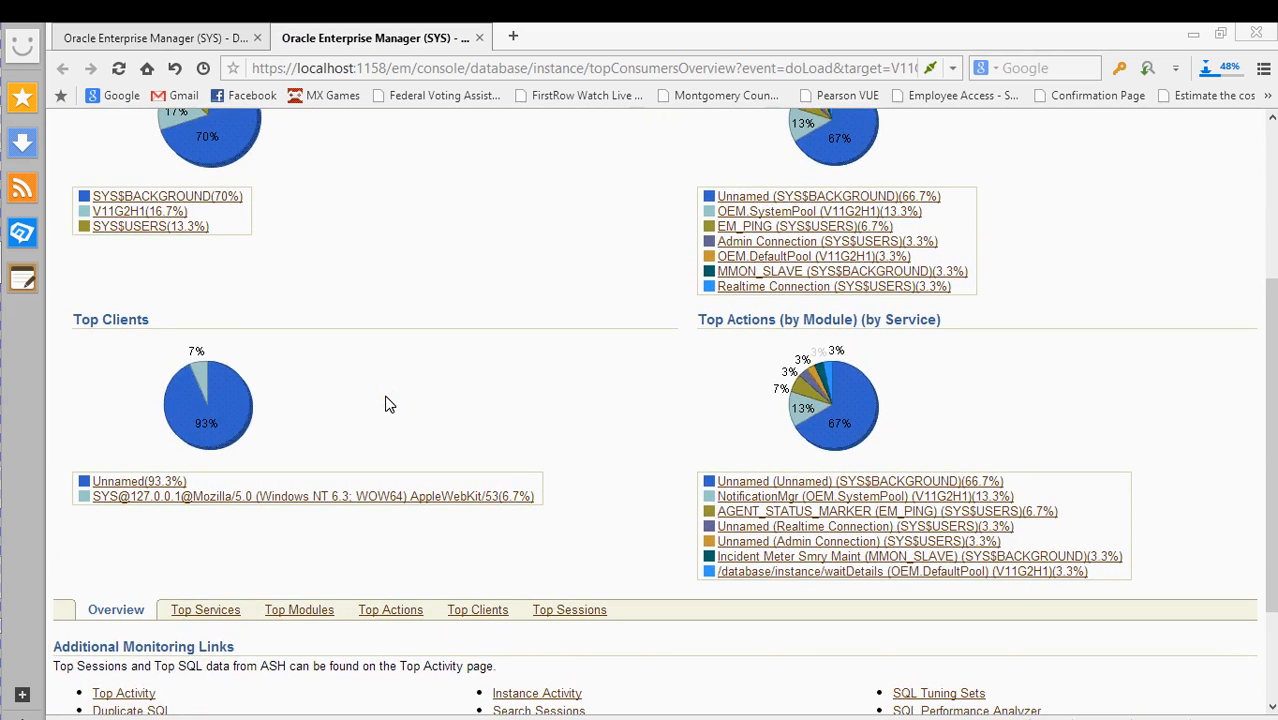
scroll(389, 403, up, 2)
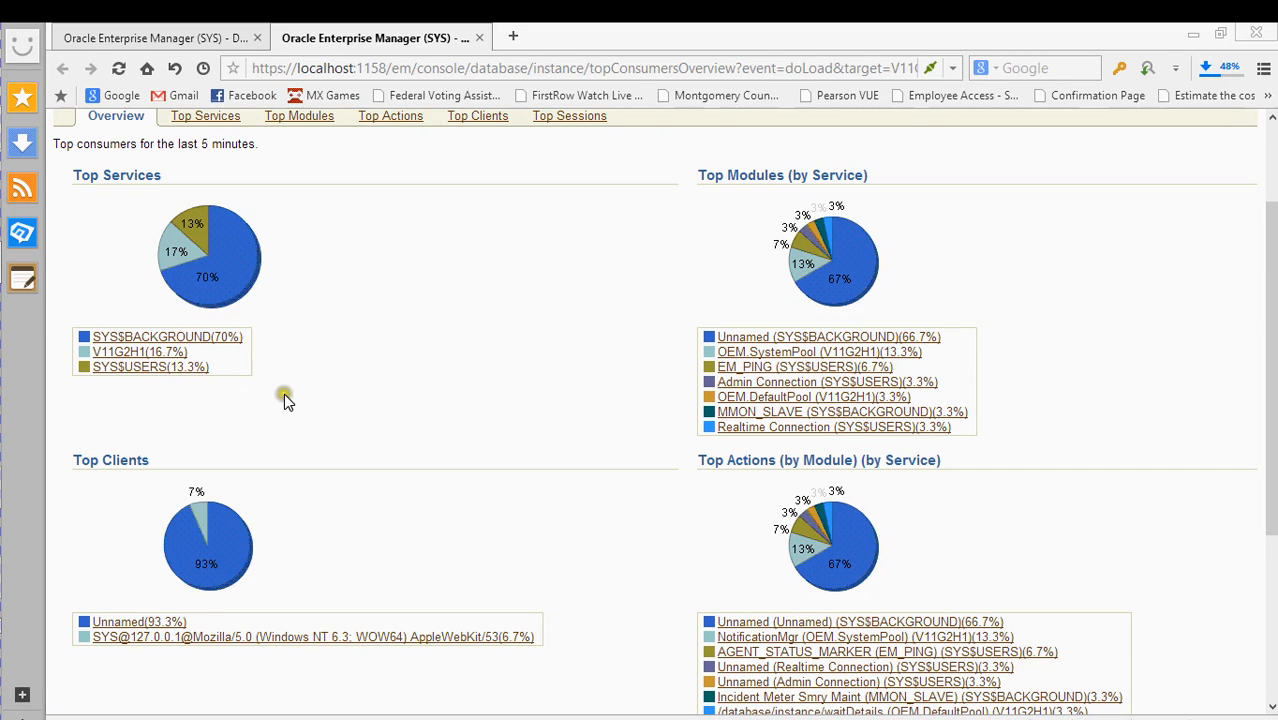
scroll(293, 398, down, 2)
scroll(293, 398, up, 4)
scroll(293, 398, down, 3)
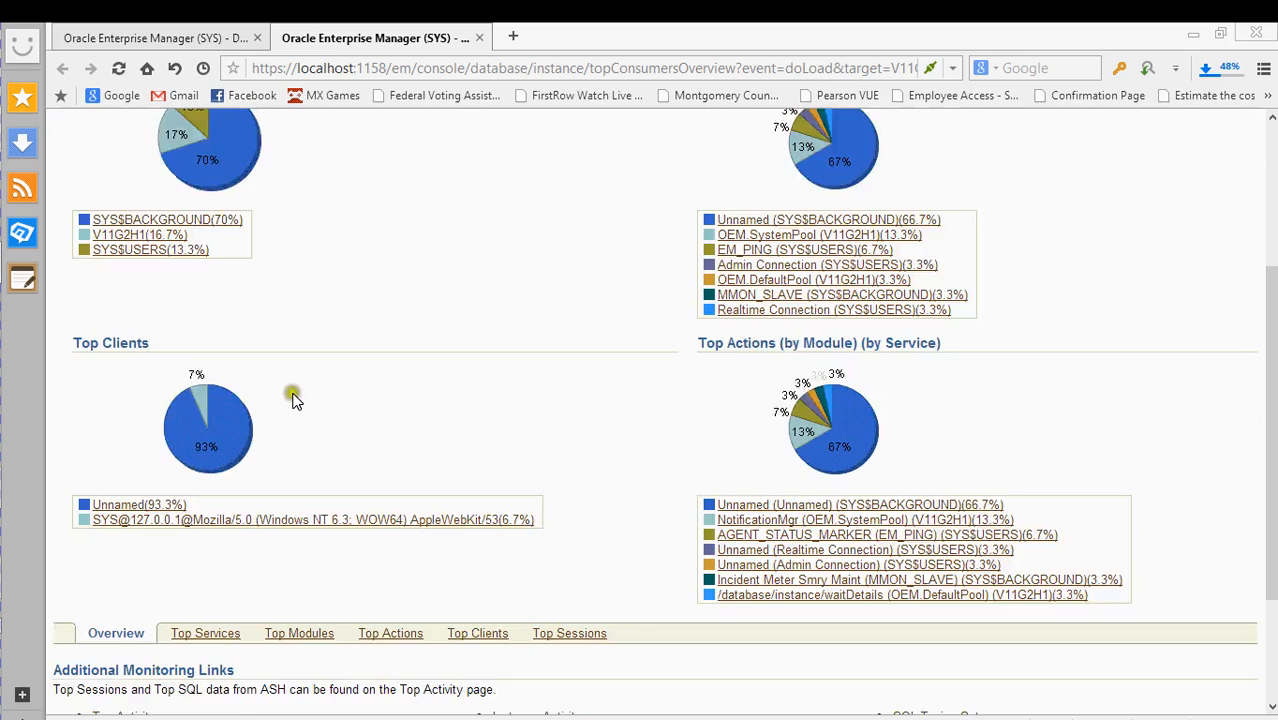
scroll(293, 400, up, 1)
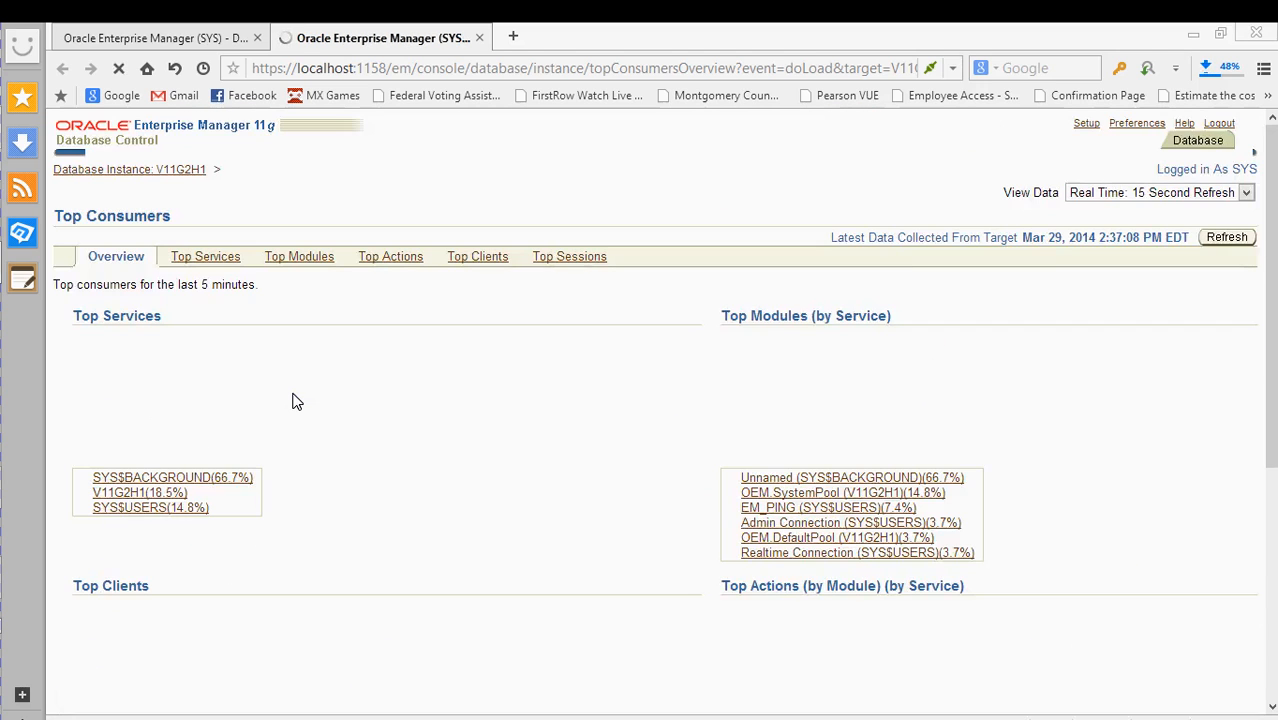
scroll(293, 403, down, 4)
scroll(395, 378, up, 2)
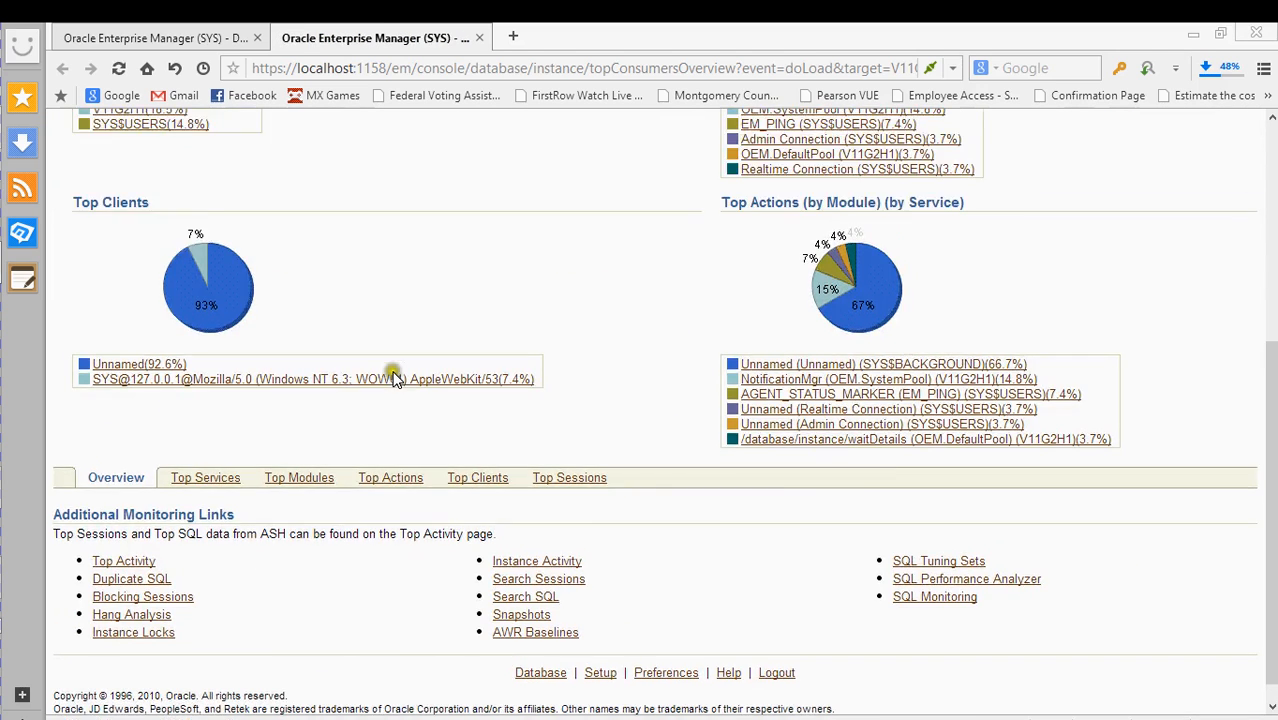
scroll(395, 378, up, 1)
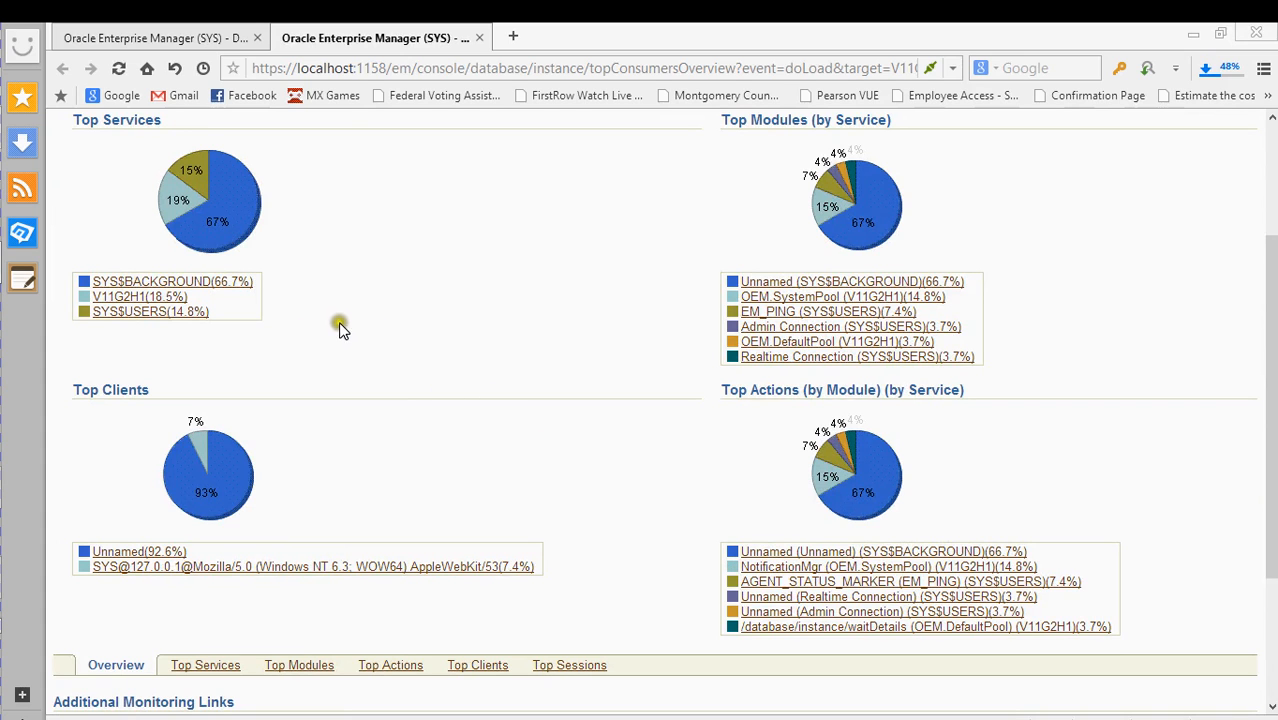
scroll(500, 237, up, 1)
scroll(500, 240, up, 1)
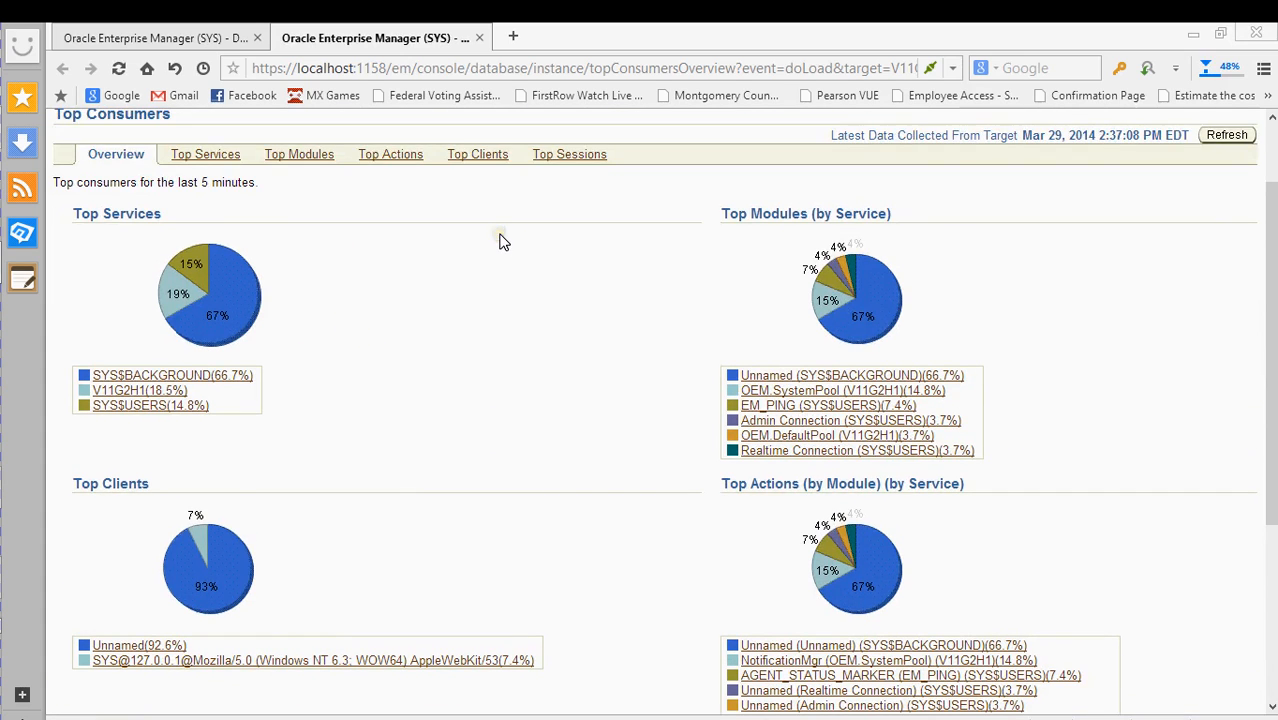
scroll(541, 276, down, 3)
scroll(540, 283, up, 1)
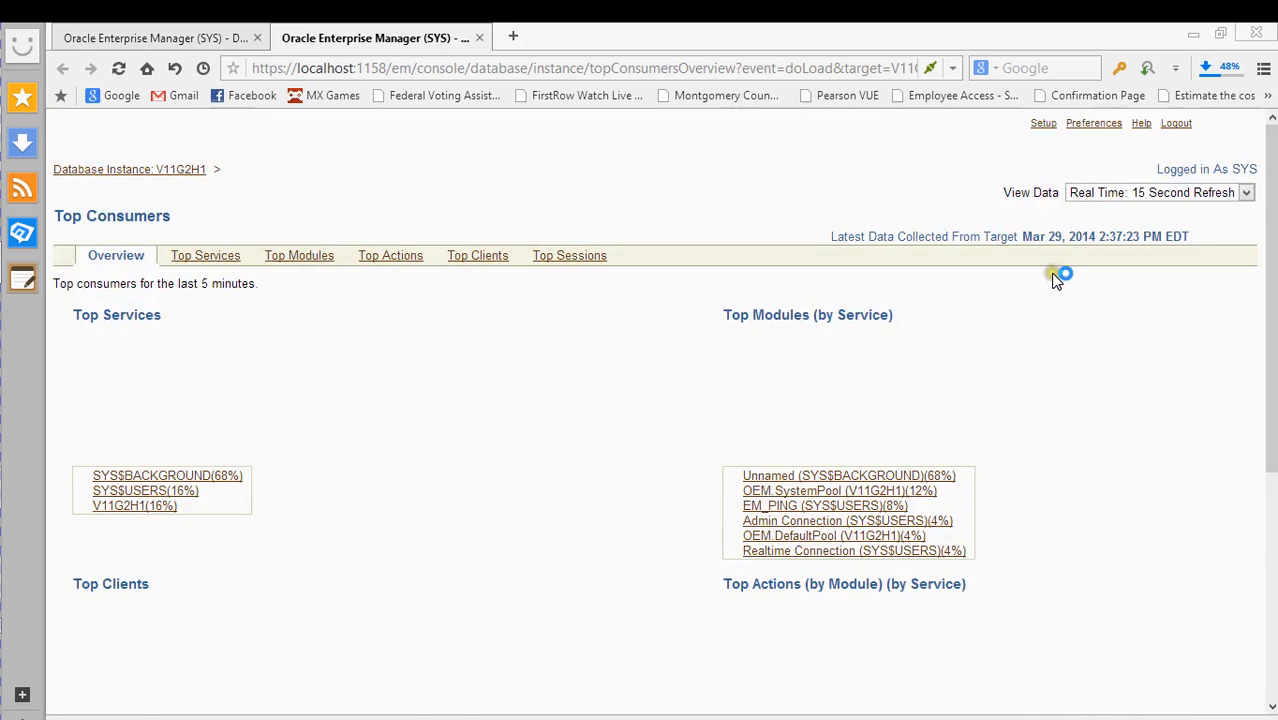
scroll(1040, 288, up, 2)
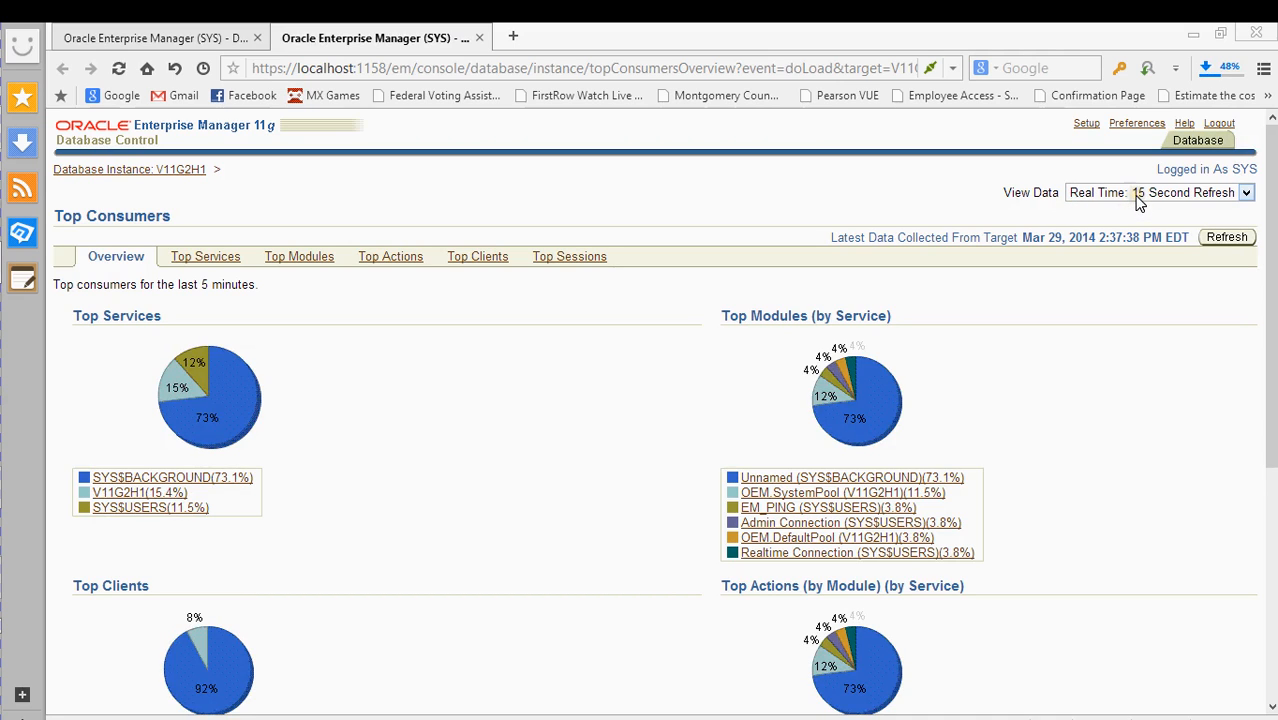
scroll(836, 452, down, 2)
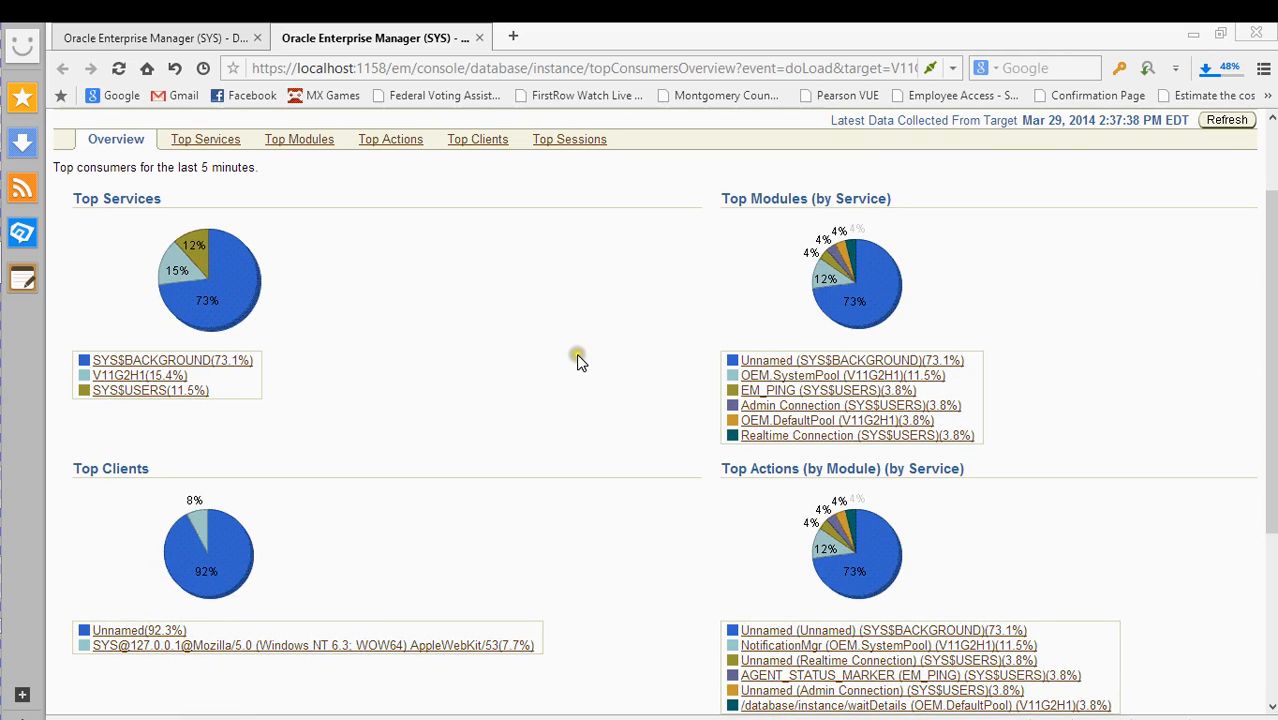
scroll(738, 344, up, 2)
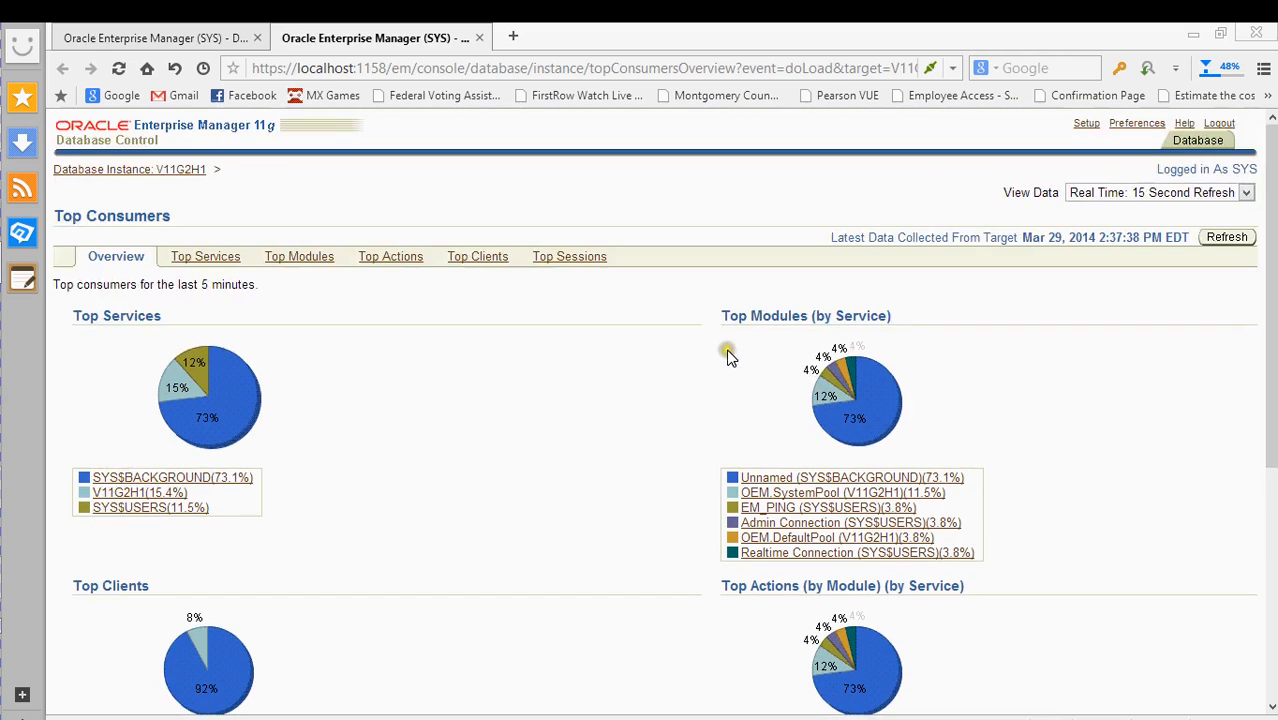
- Switch data refresh to manual and back to 15-second automatic, then close the Top Consumers tab
click(1110, 192)
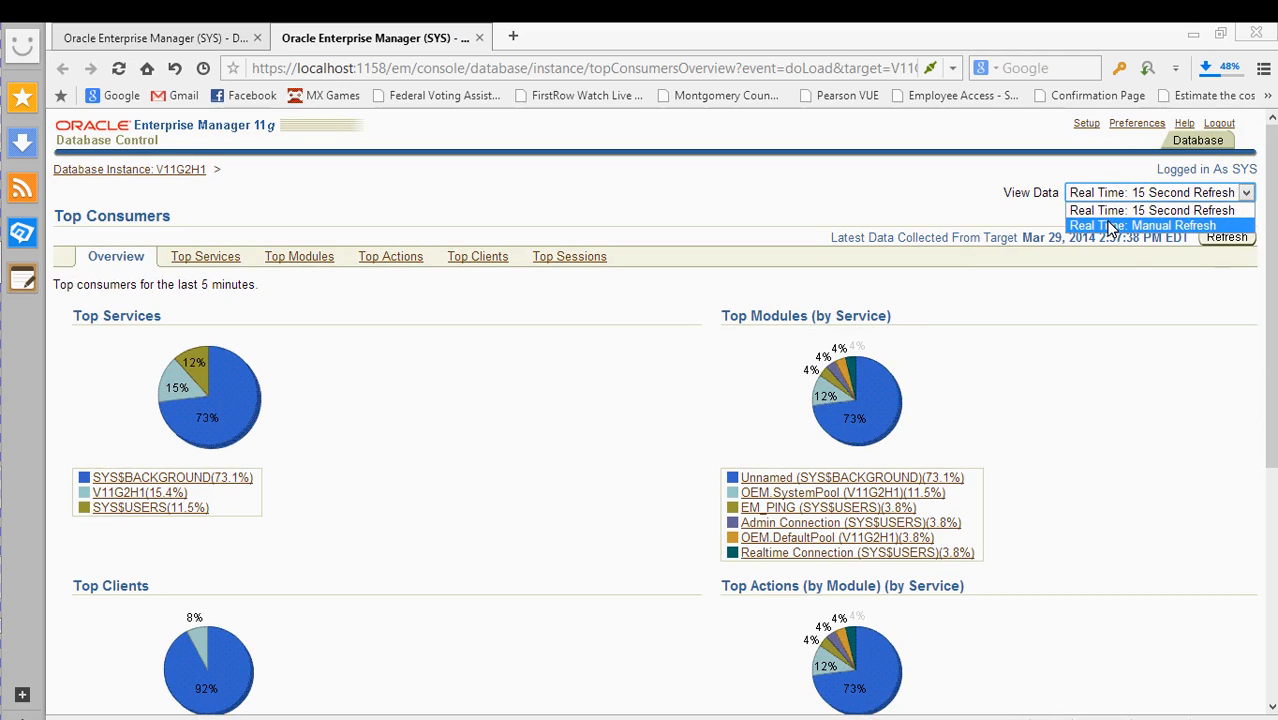
click(1110, 226)
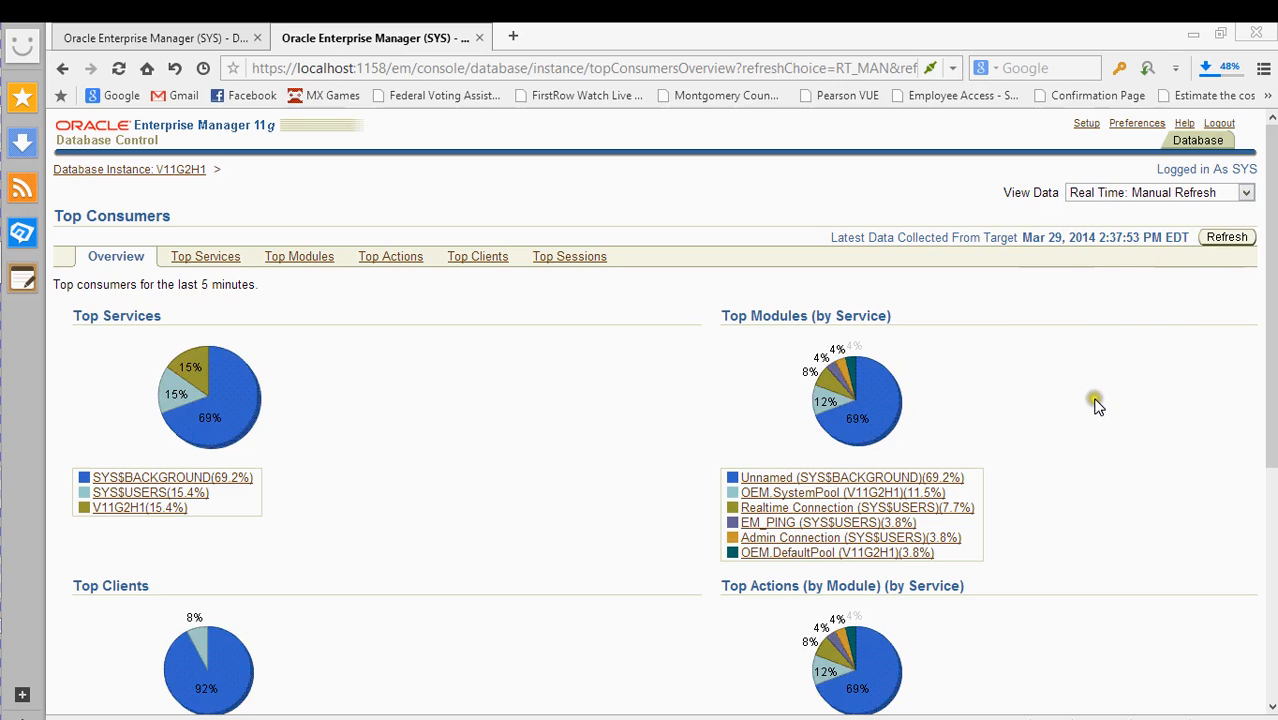
click(1150, 201)
click(1141, 207)
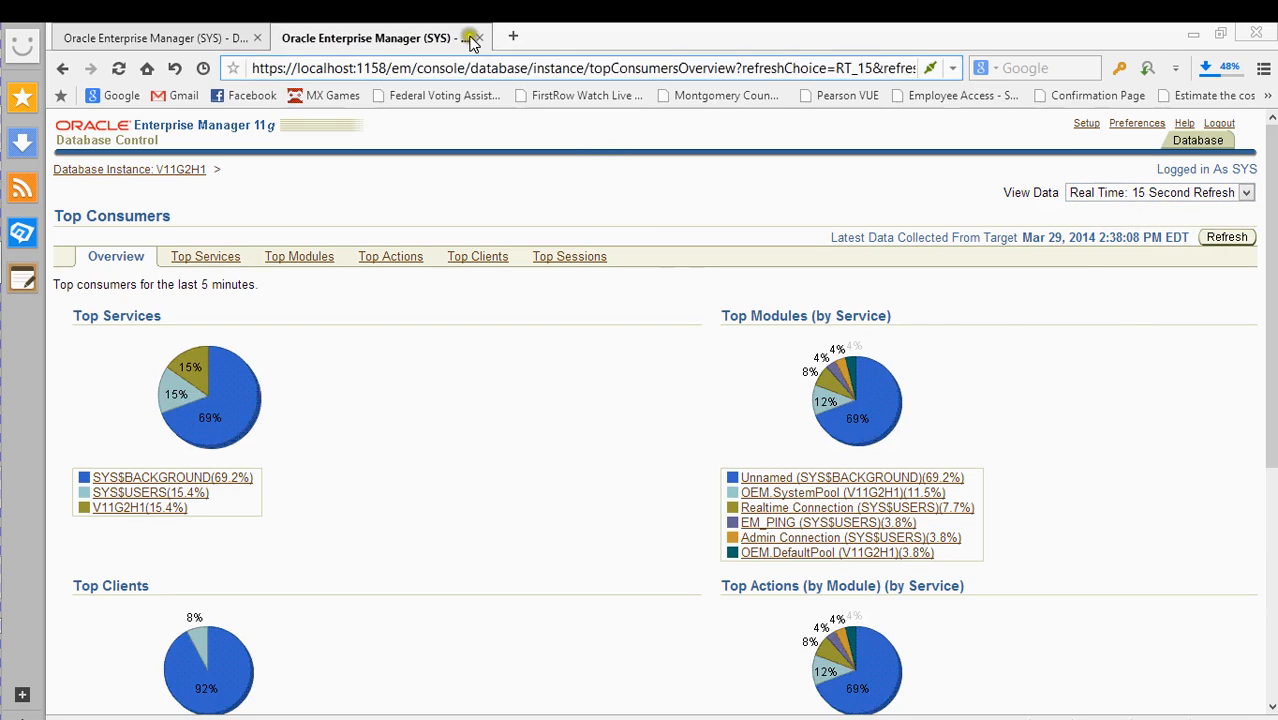
click(478, 38)
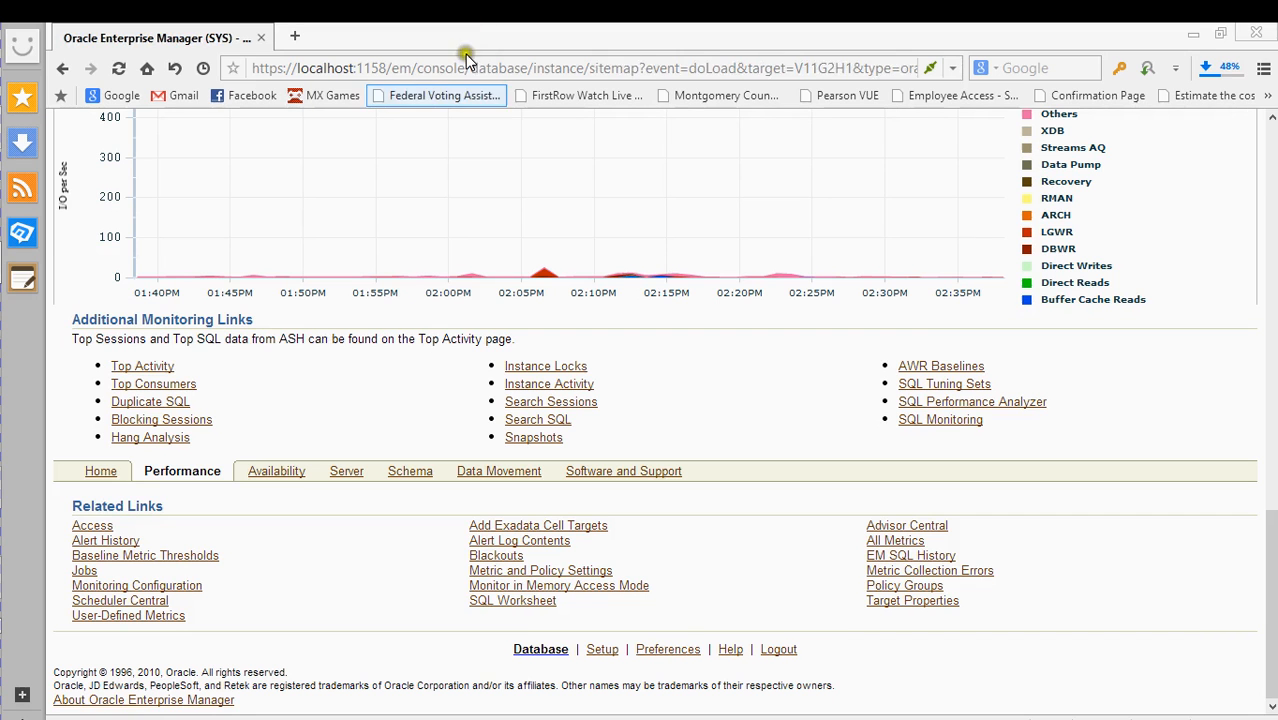
- Open the Duplicate SQL report, then return to the Performance page
click(165, 403)
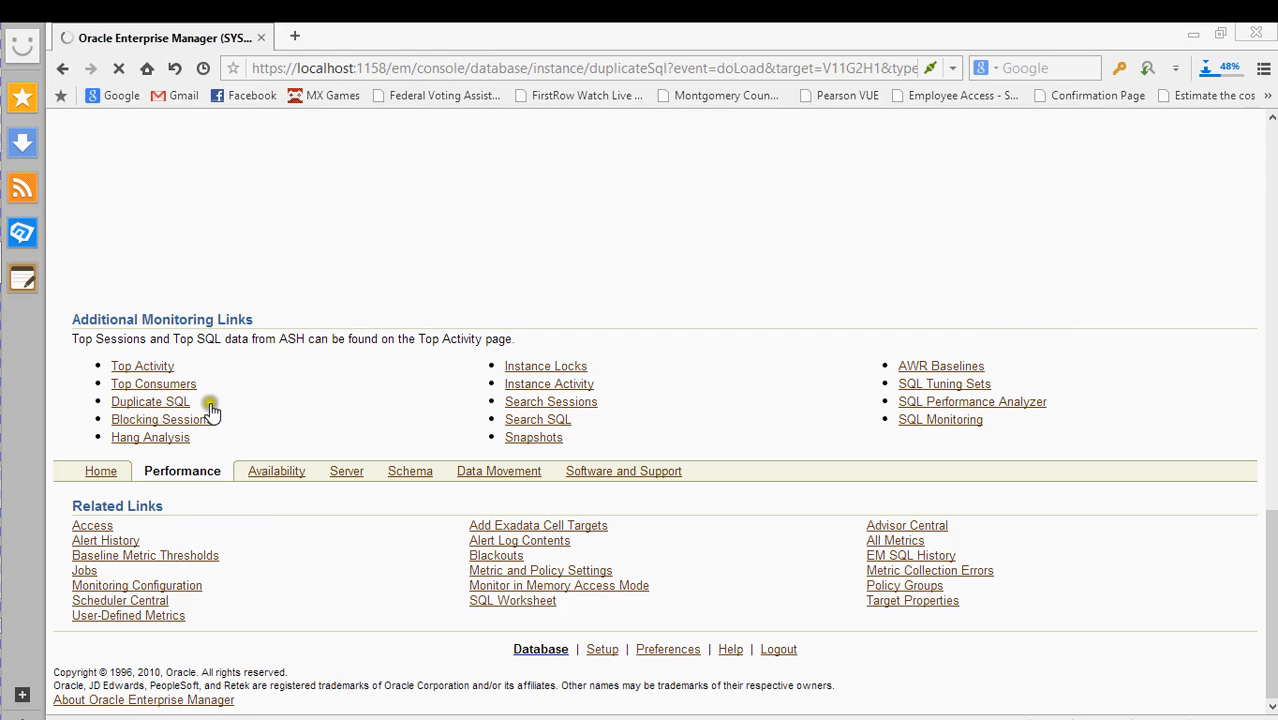
scroll(366, 390, down, 3)
scroll(340, 355, up, 3)
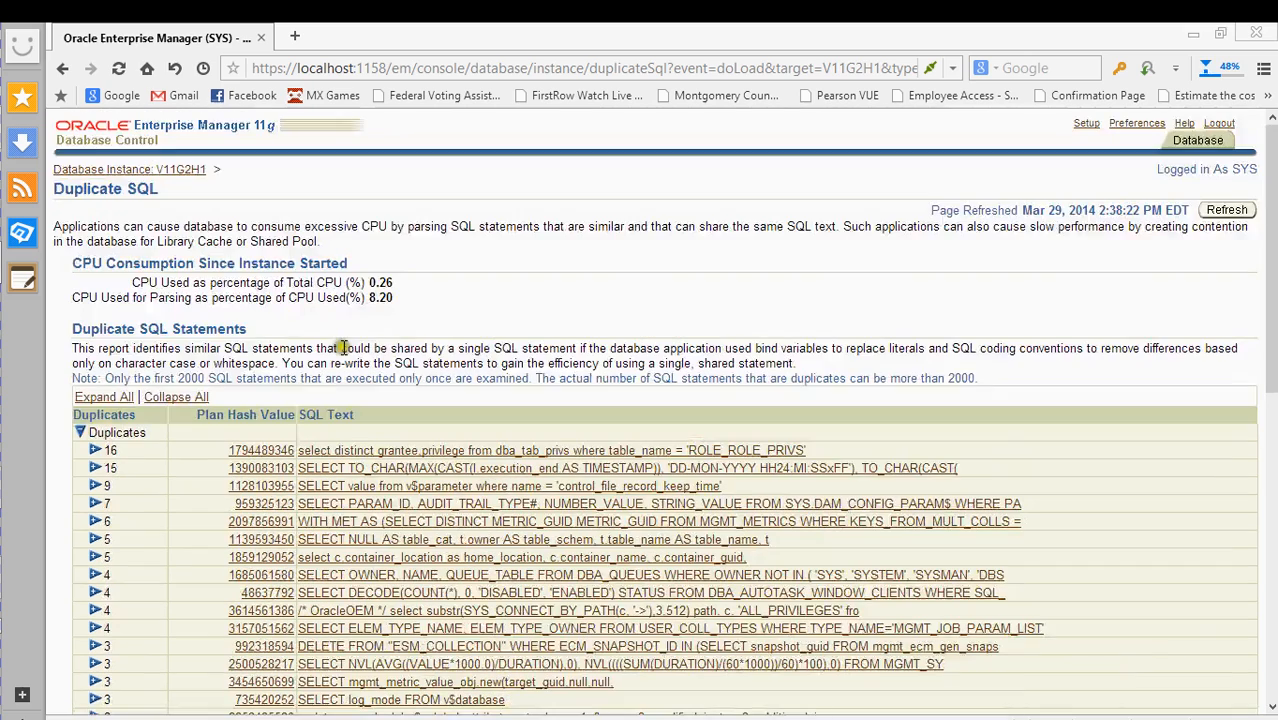
key(alt+Left)
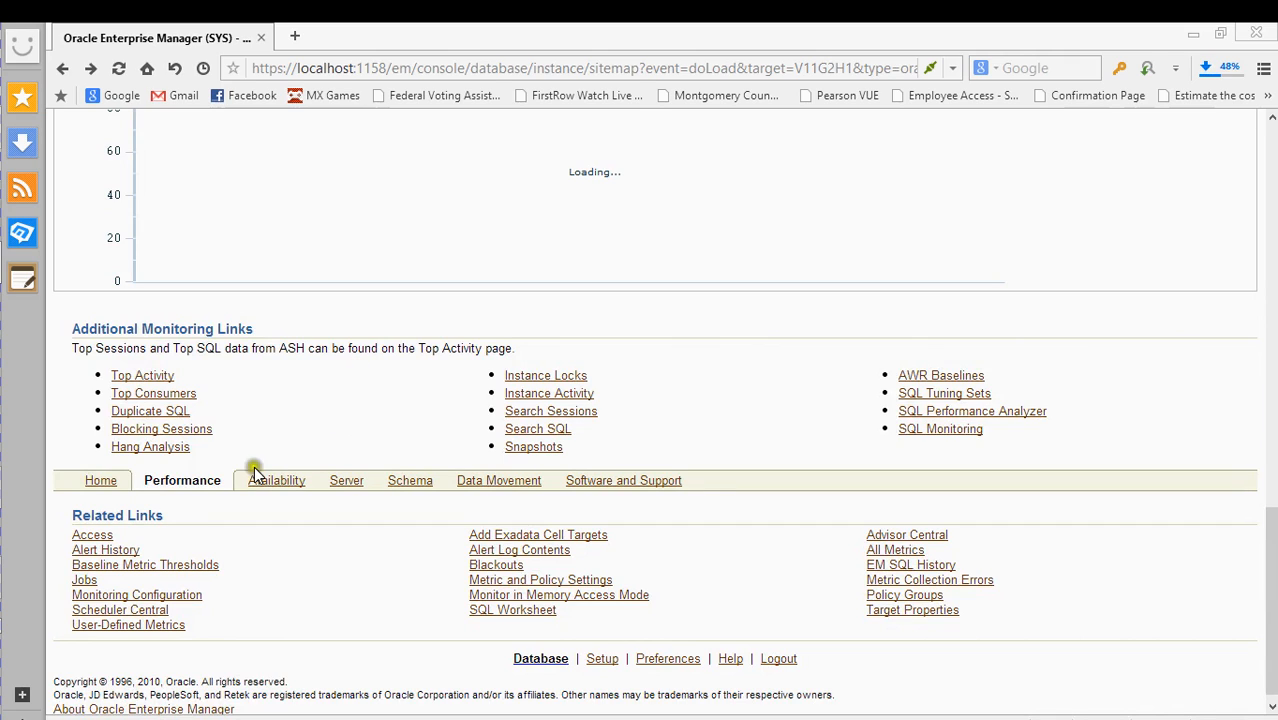
- Open Duplicate SQL in a new tab and scroll its list of duplicate statements
click(188, 414)
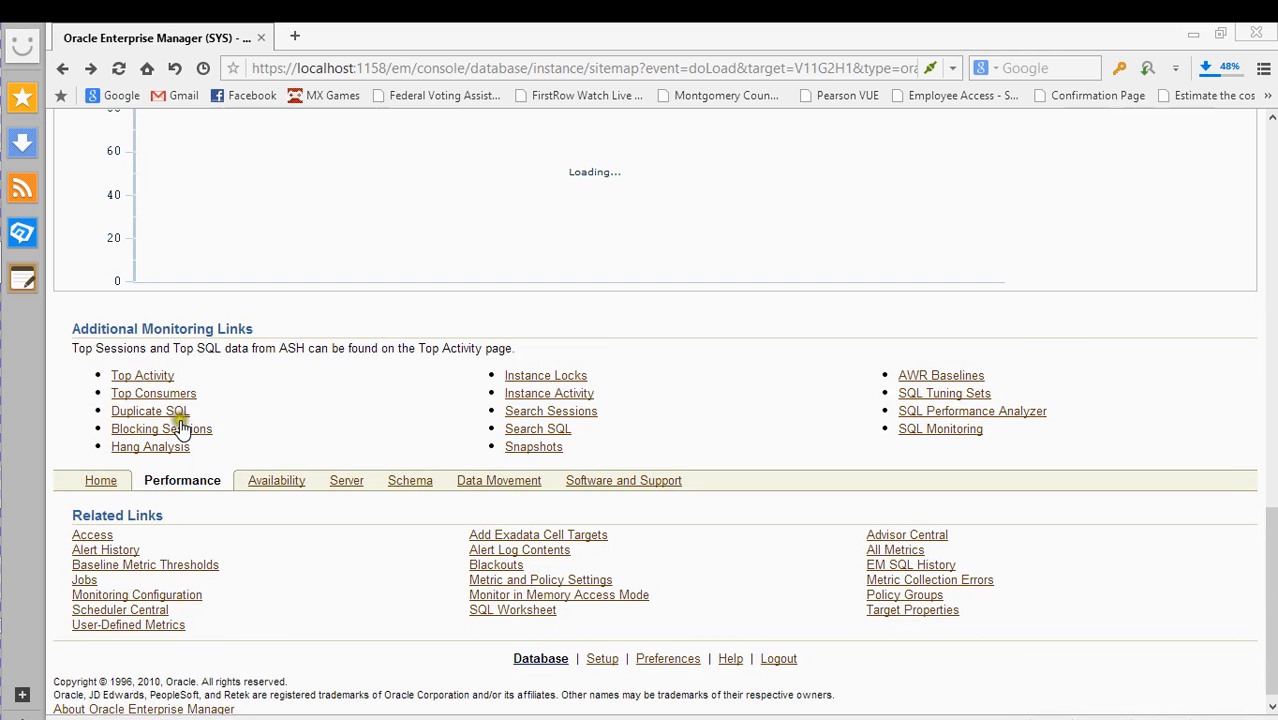
right_click(175, 417)
click(205, 448)
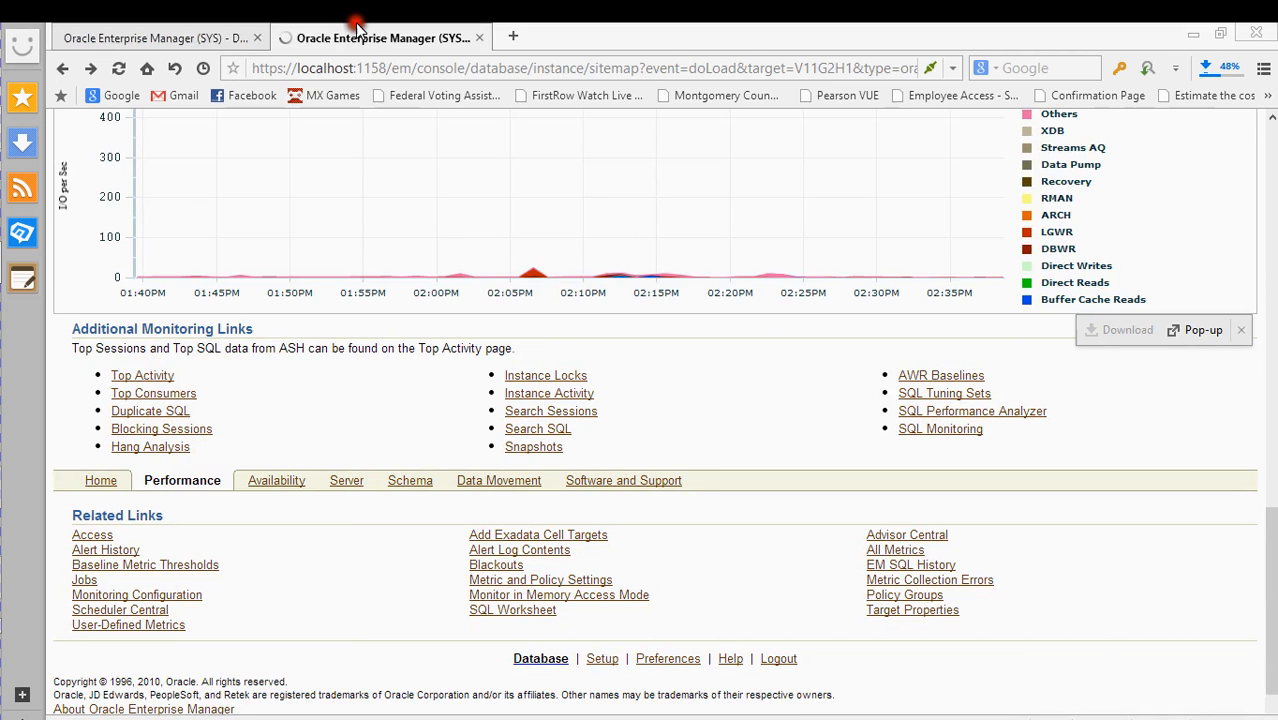
click(355, 30)
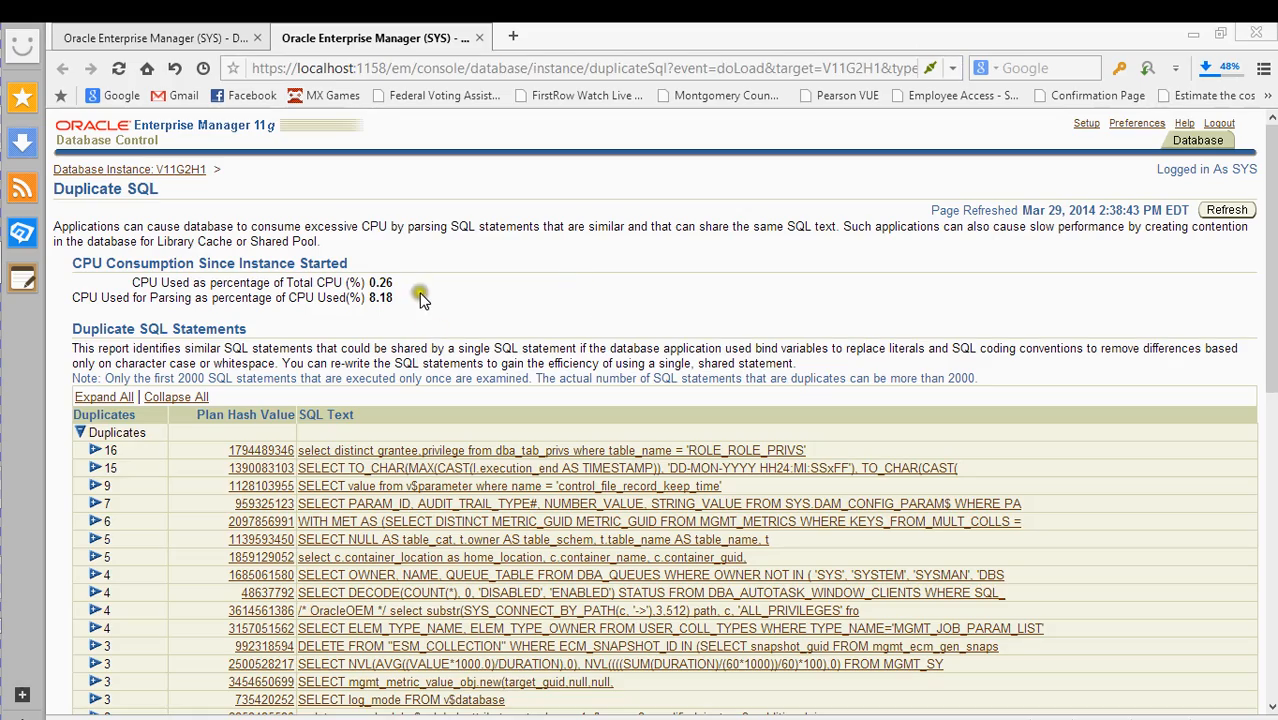
scroll(545, 345, down, 3)
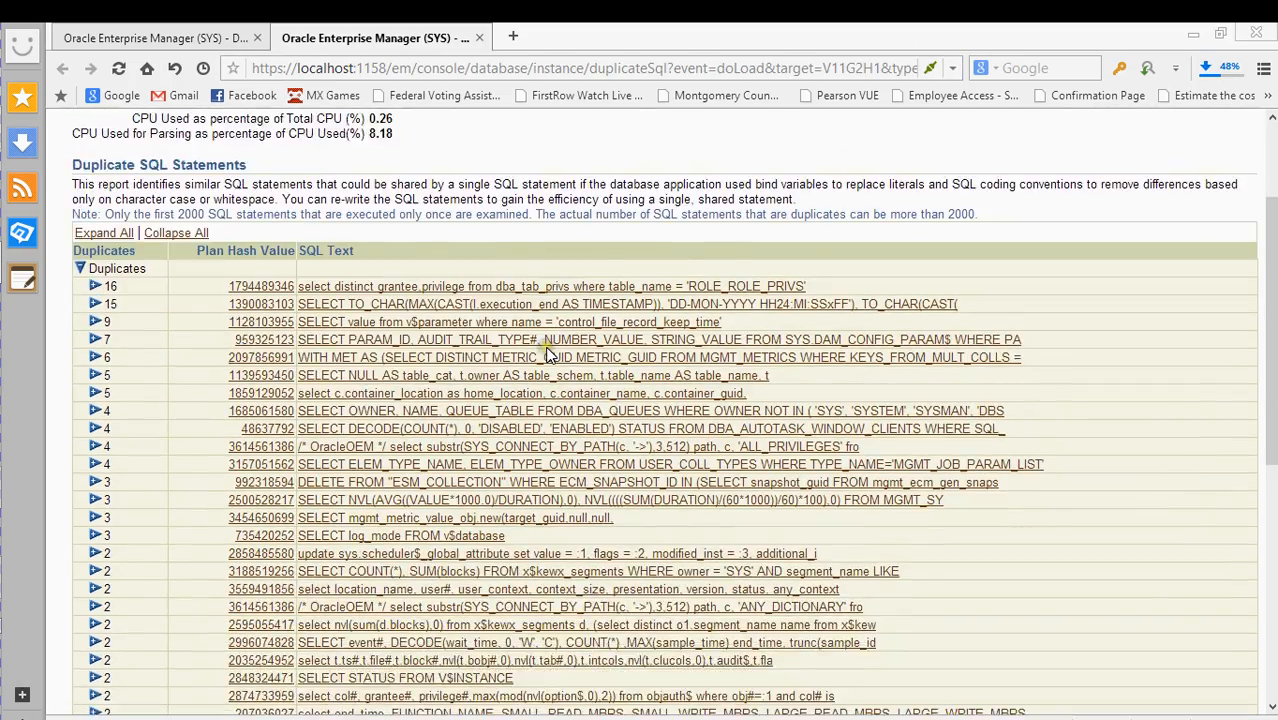
scroll(545, 355, down, 2)
scroll(610, 340, up, 4)
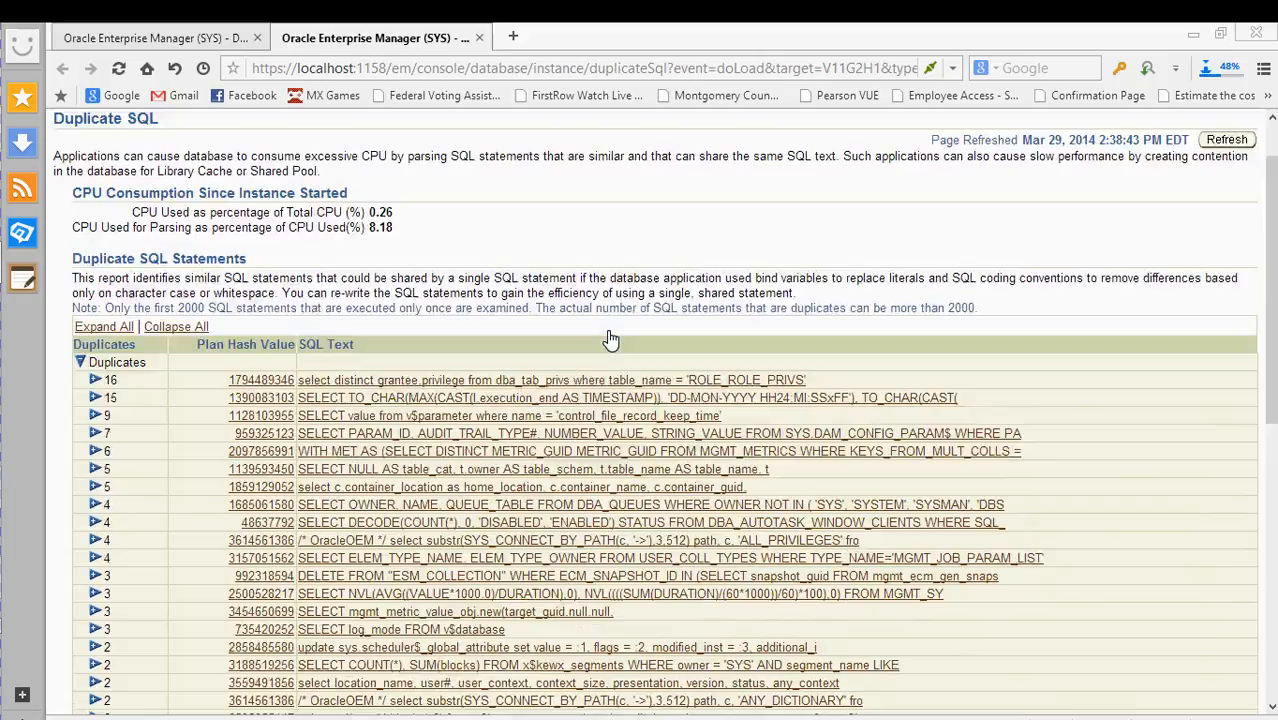
scroll(610, 340, down, 5)
scroll(610, 338, up, 5)
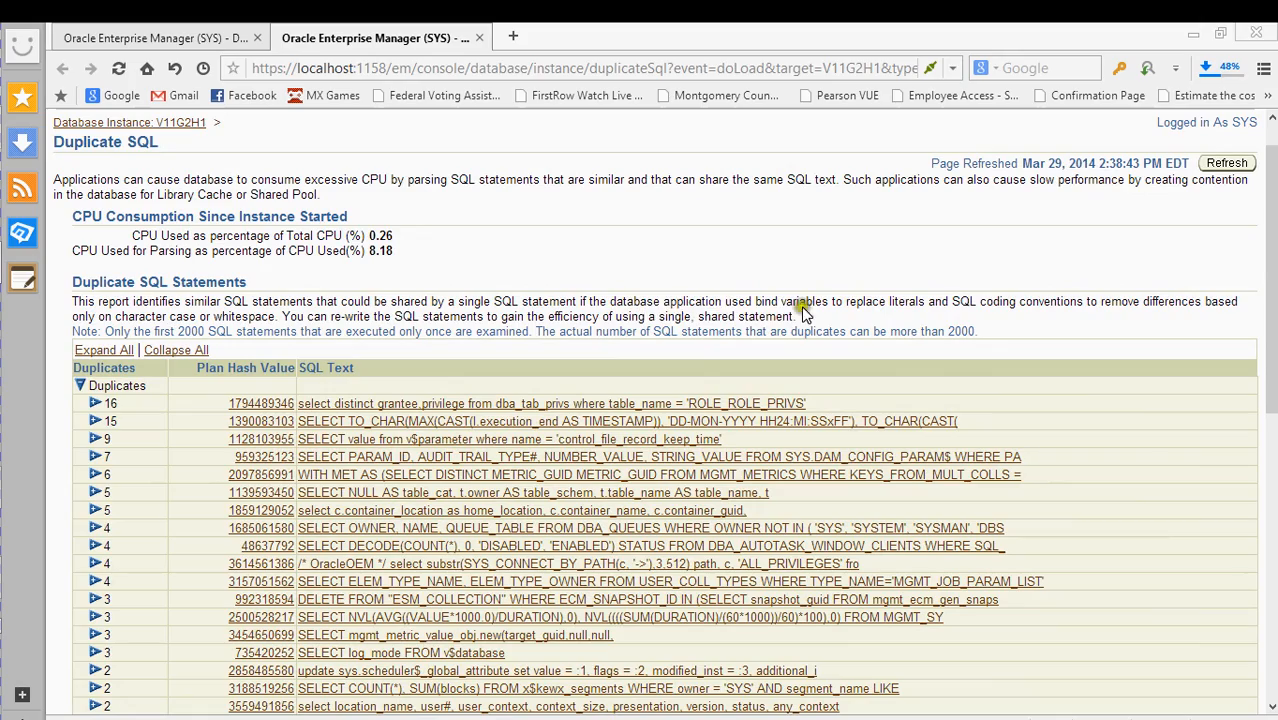
scroll(758, 285, down, 10)
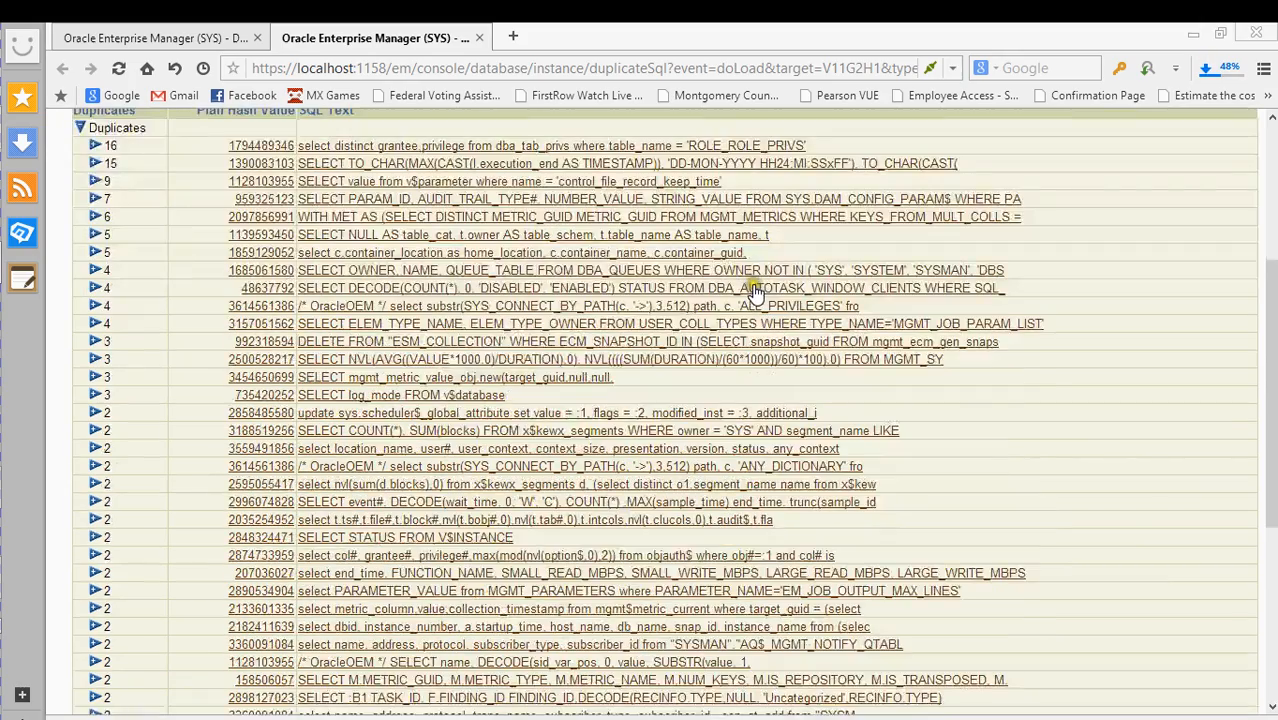
scroll(994, 412, up, 10)
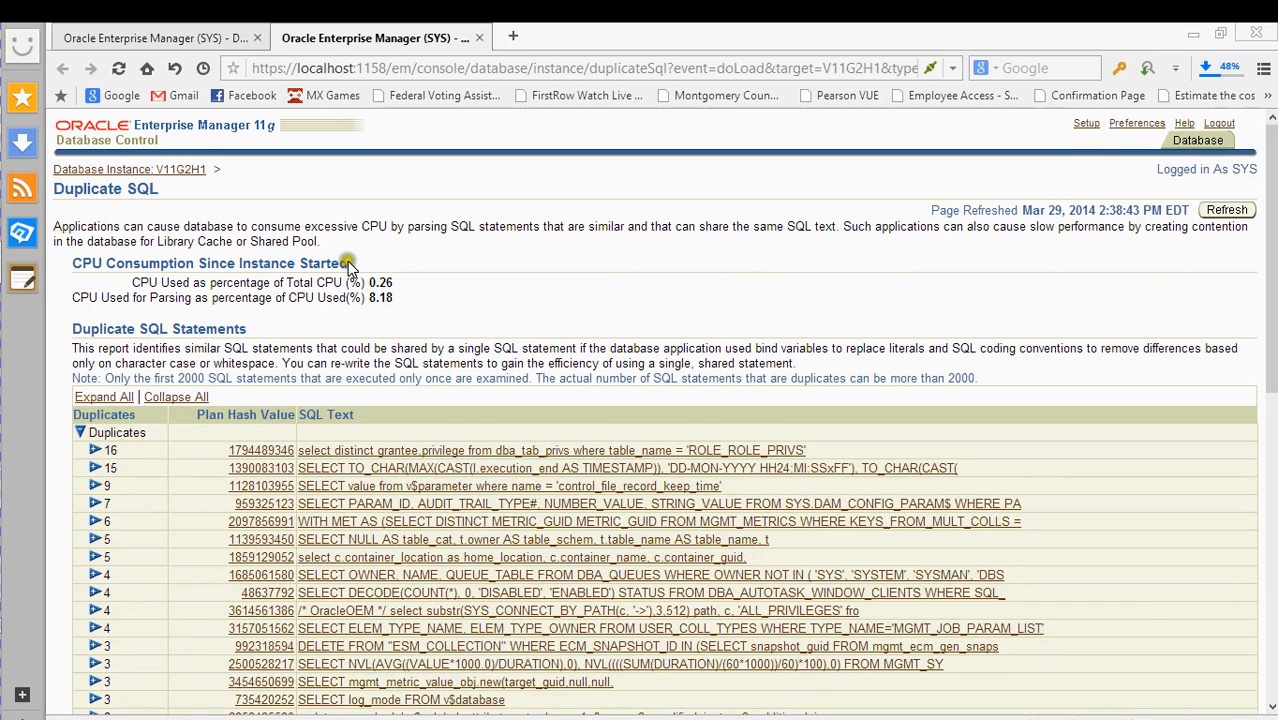
scroll(430, 254, down, 1)
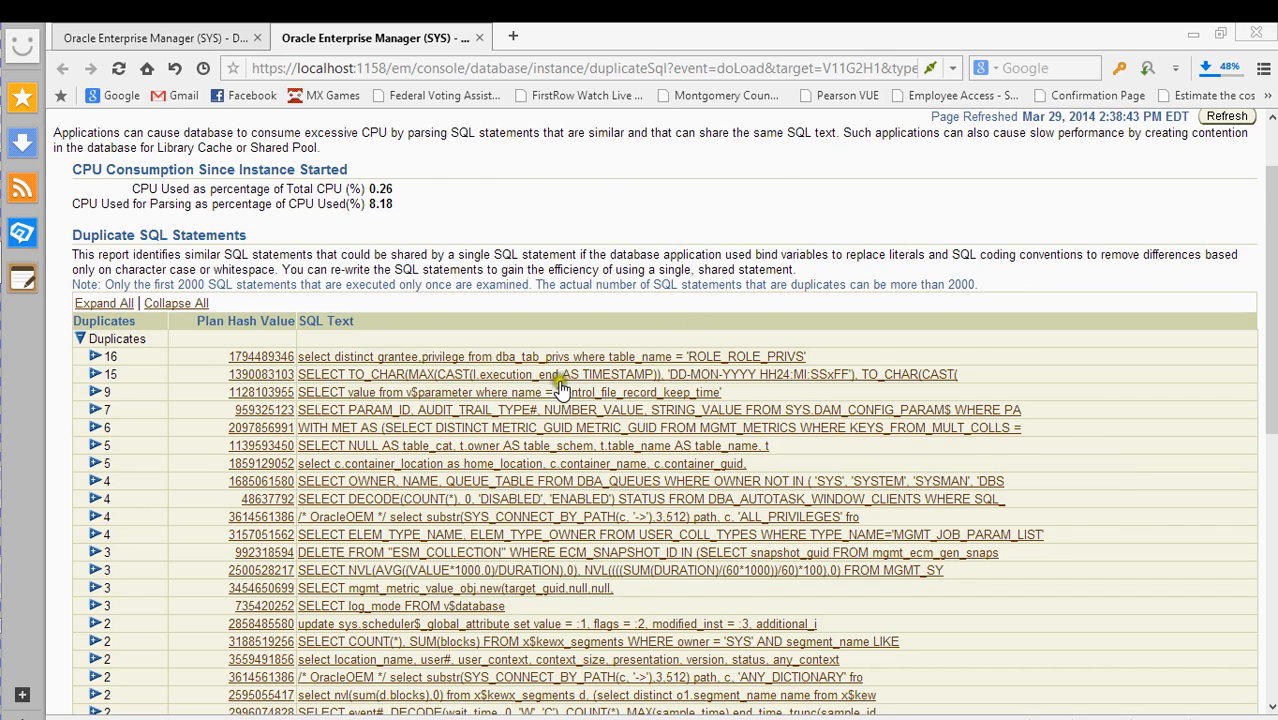
scroll(560, 385, down, 1)
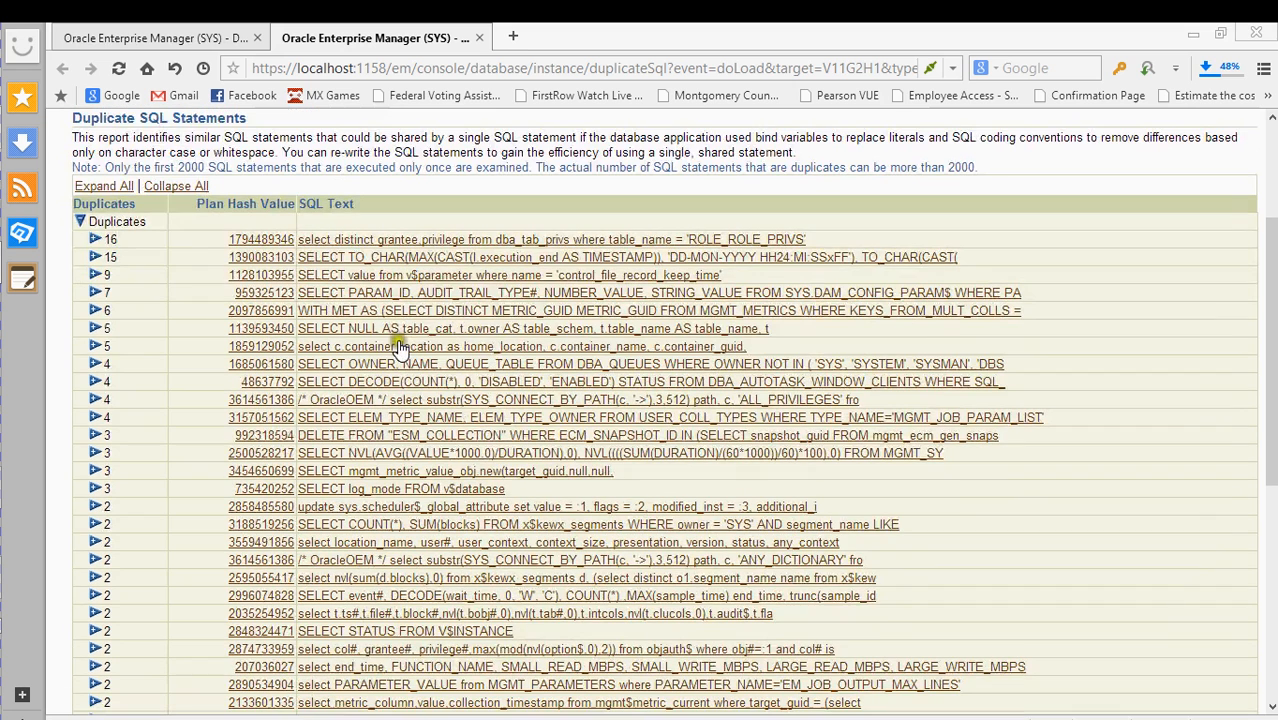
- Open SQL Details for the top duplicate statement and scroll through its statistics
click(350, 242)
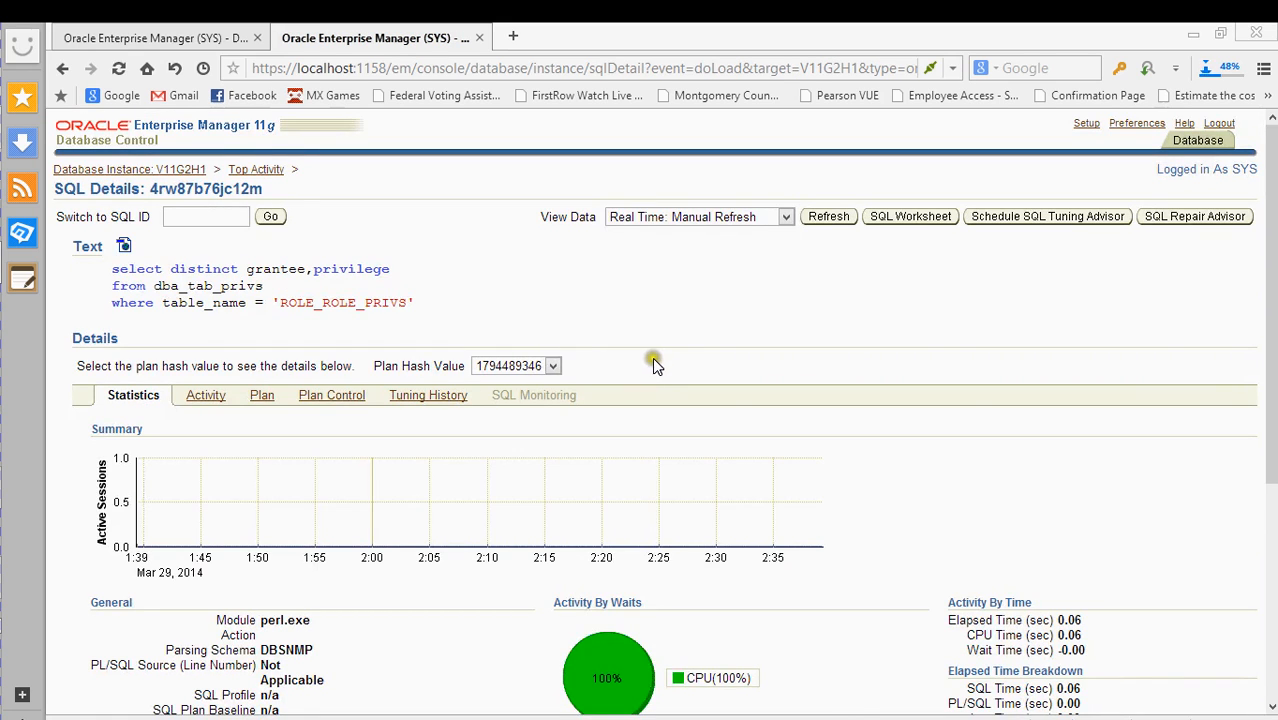
scroll(652, 358, down, 2)
scroll(656, 366, down, 1)
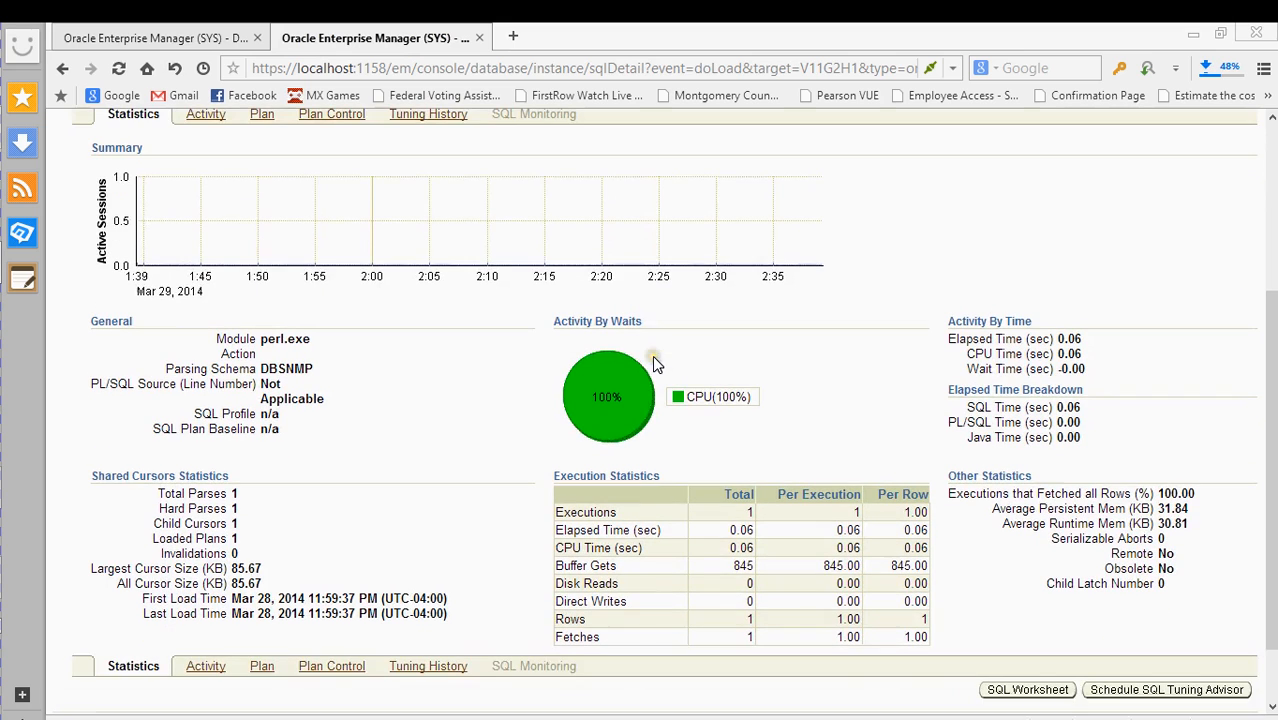
scroll(373, 404, down, 1)
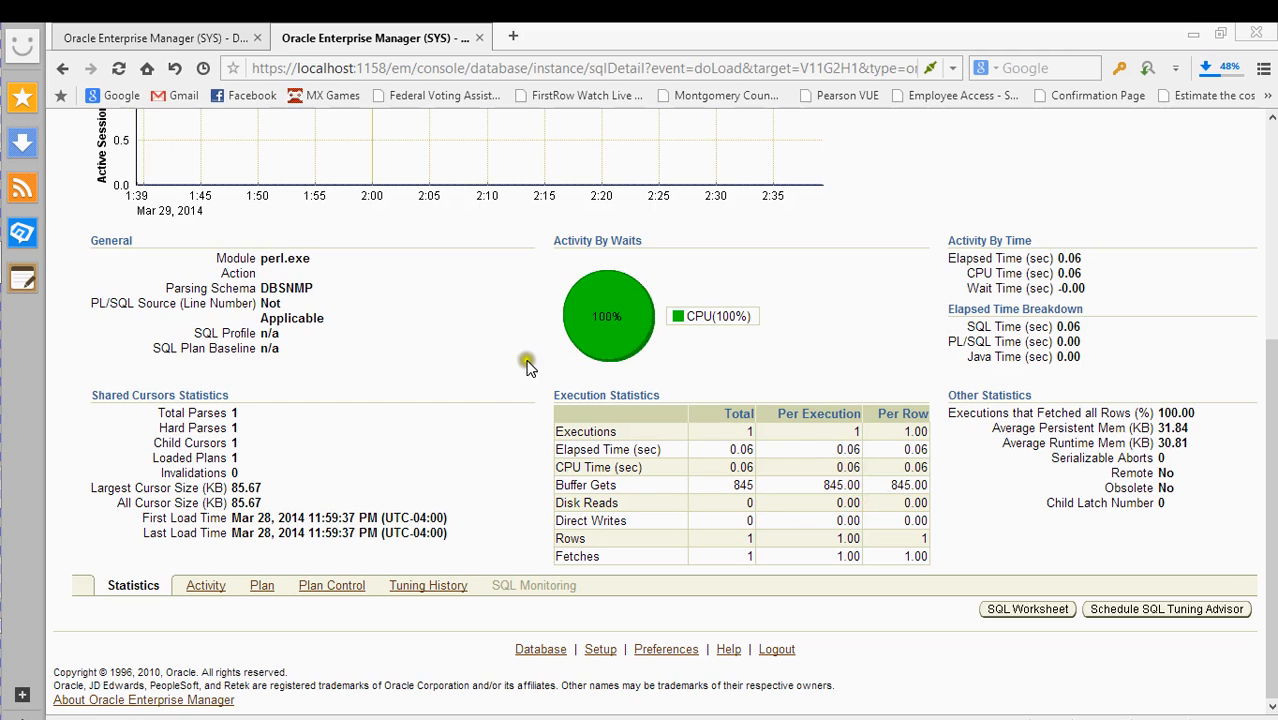
scroll(540, 365, up, 3)
scroll(545, 360, up, 1)
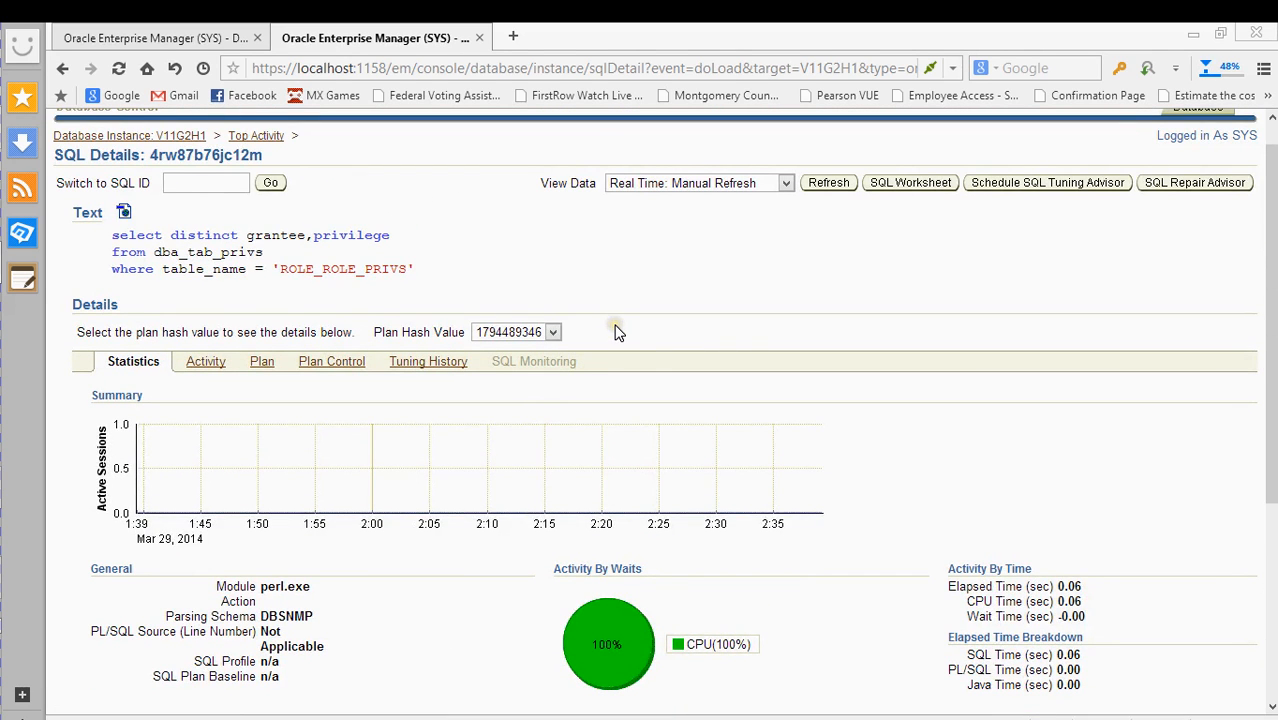
scroll(614, 332, up, 1)
scroll(600, 334, down, 4)
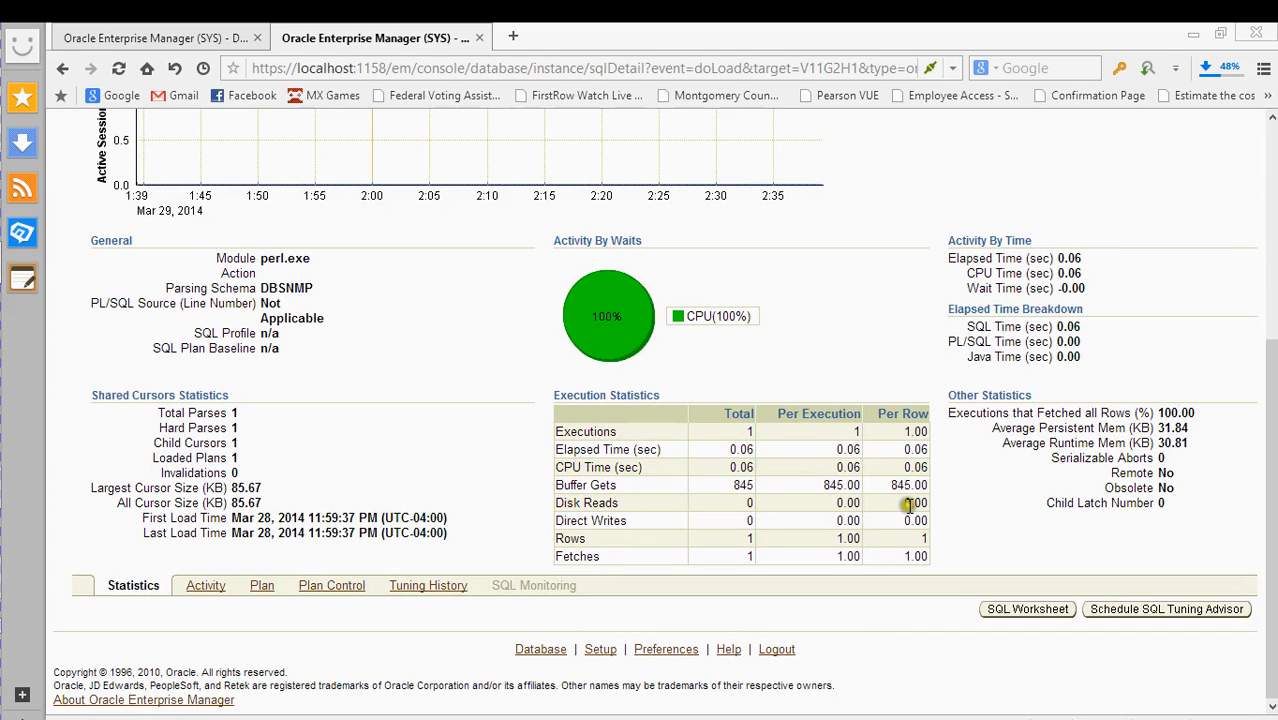
scroll(790, 492, up, 3)
scroll(784, 497, up, 1)
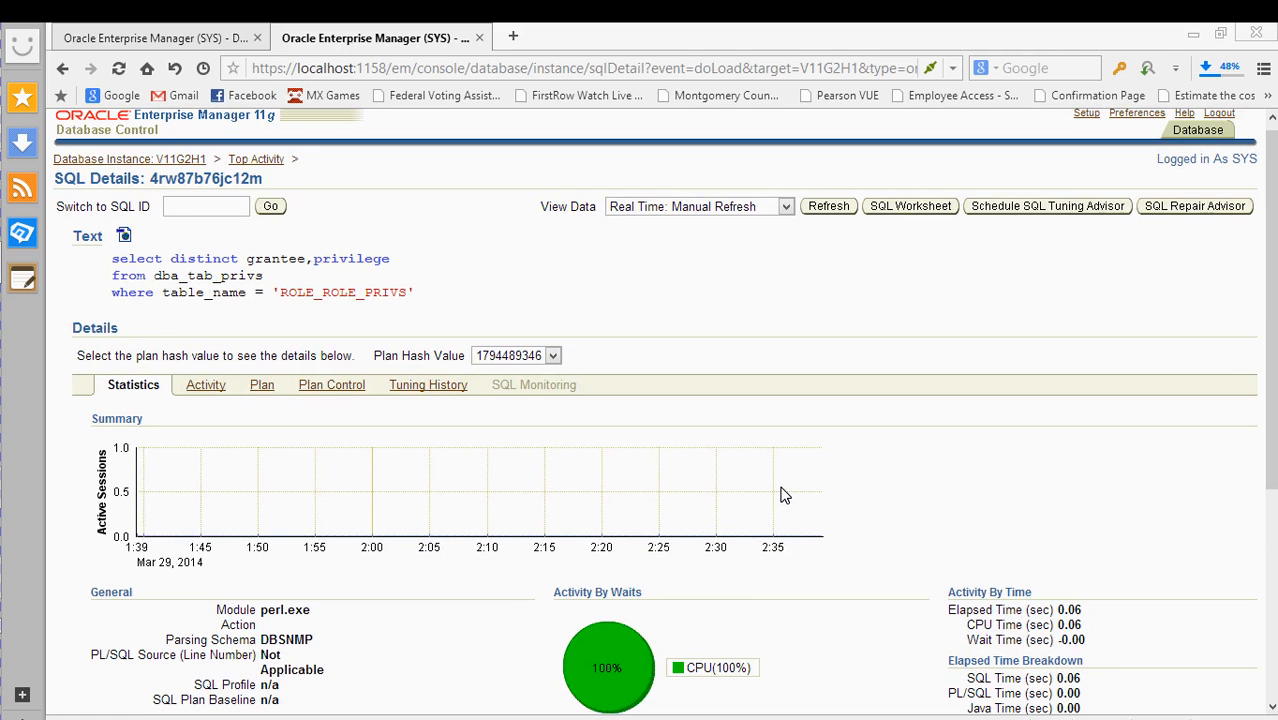
- Load the dba_tab_privs query for ROLE_ROLE_PRIVS into the SQL Worksheet
click(781, 487)
click(765, 490)
scroll(765, 490, down, 4)
click(550, 510)
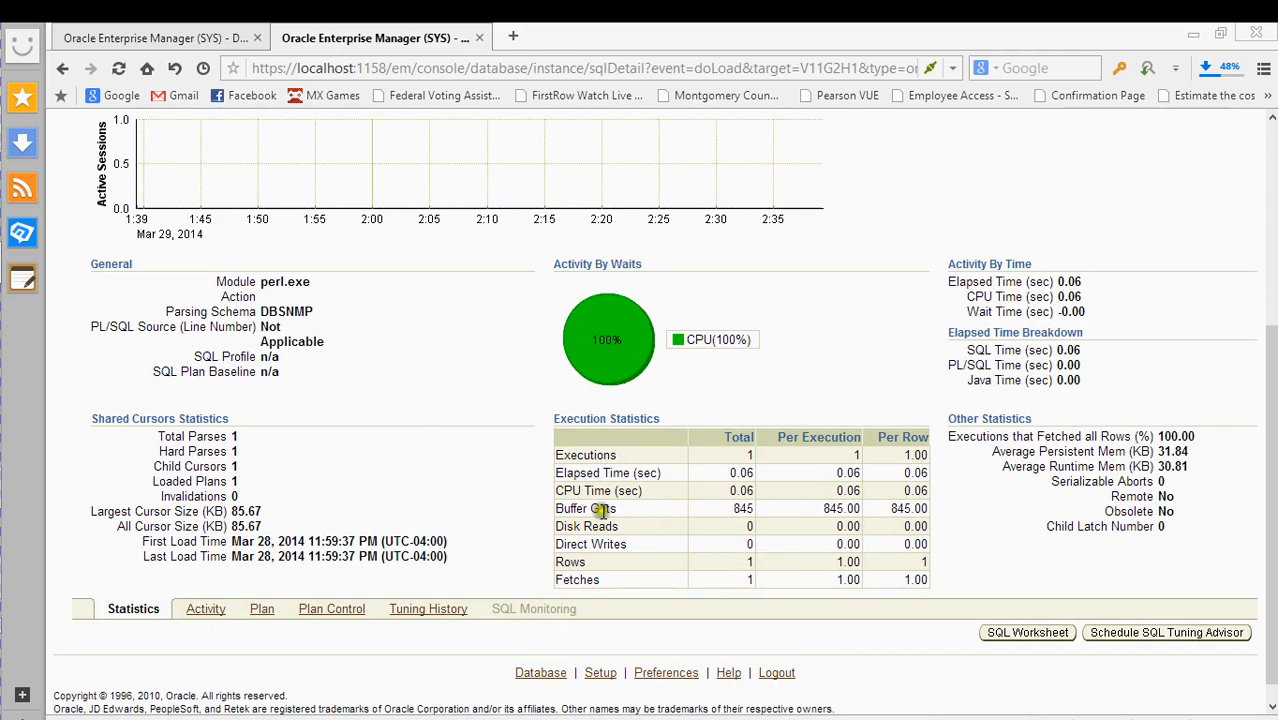
scroll(600, 513, up, 3)
scroll(601, 513, down, 4)
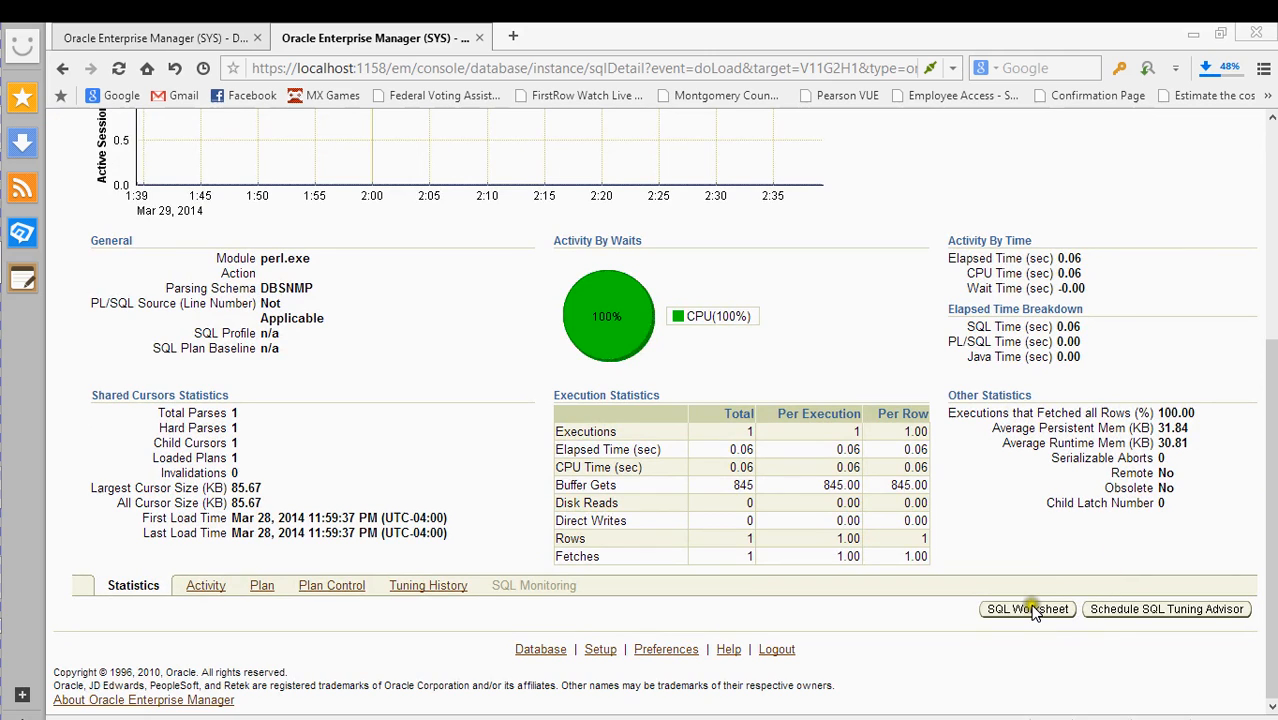
click(1030, 609)
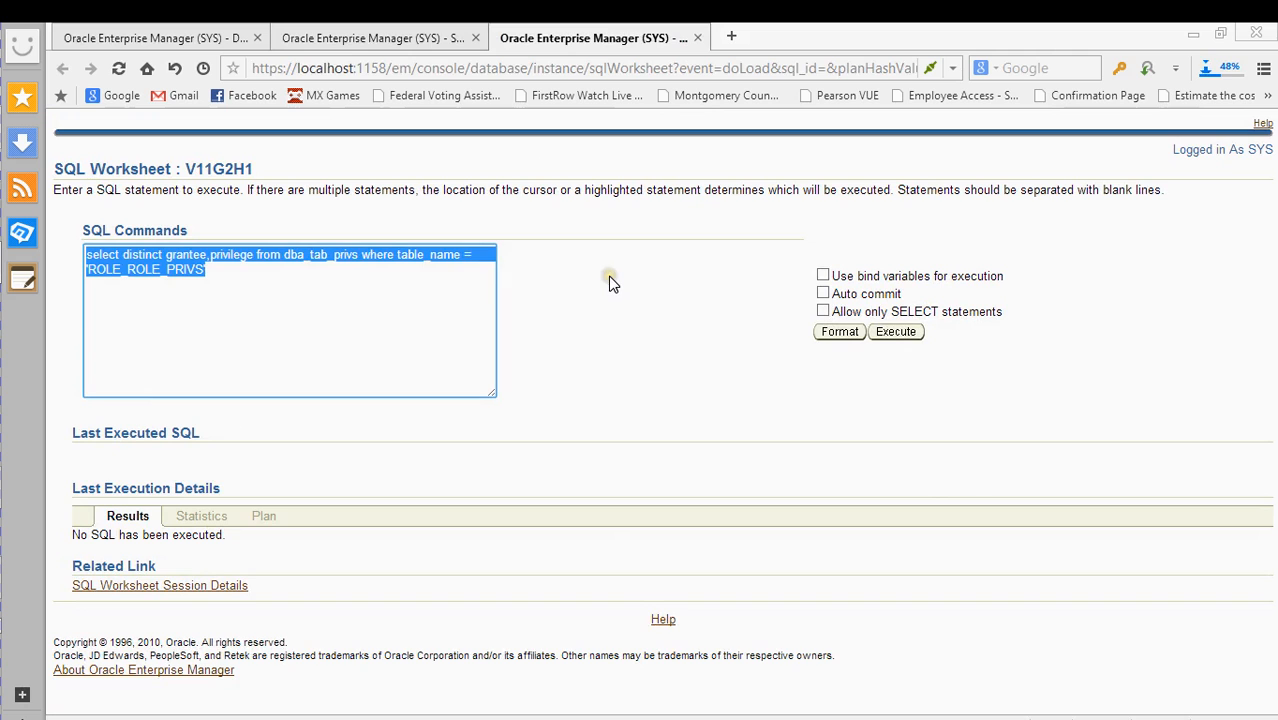
- Glance back at SQL Details and SQL Worksheet, then close both tabs to return to Performance
click(358, 32)
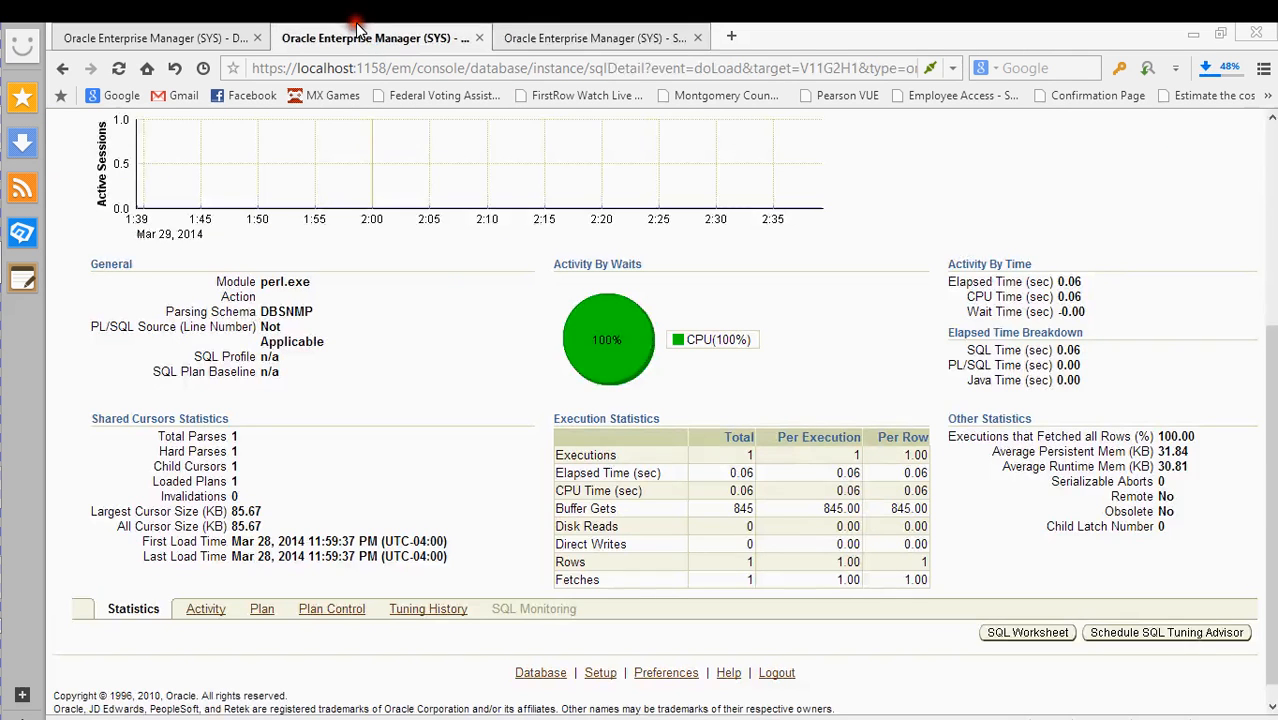
click(568, 37)
click(245, 279)
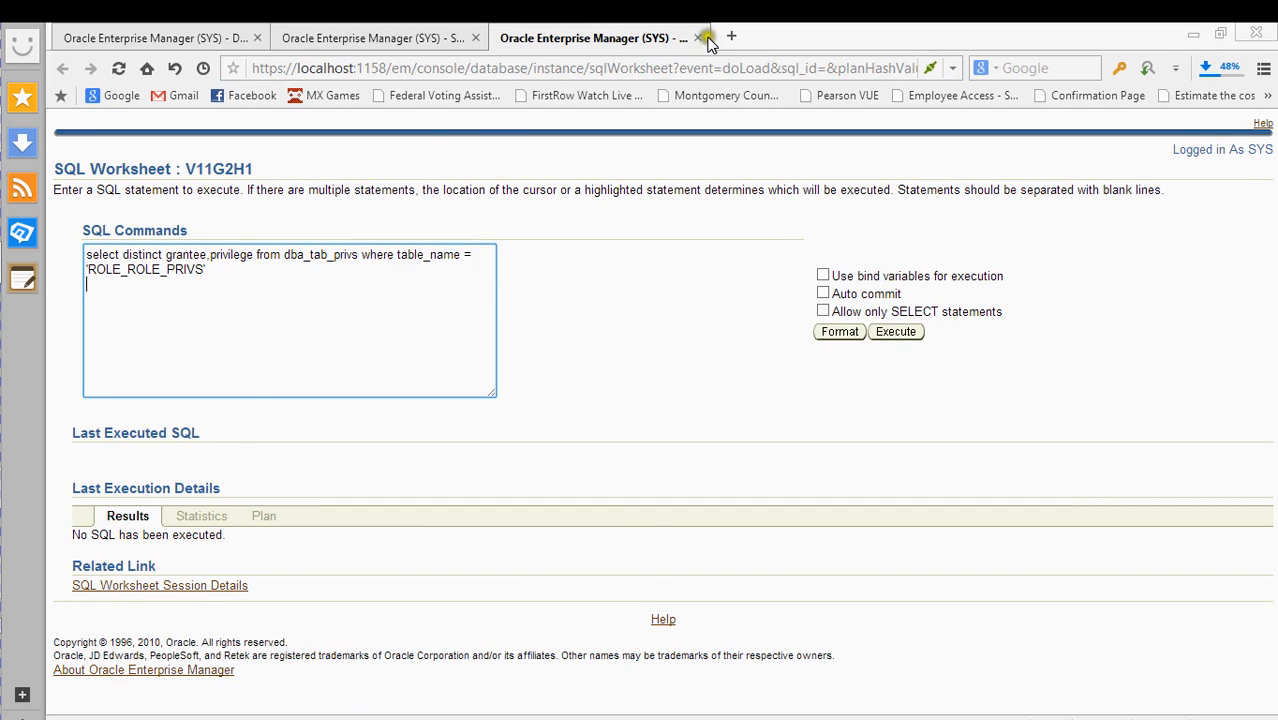
click(699, 38)
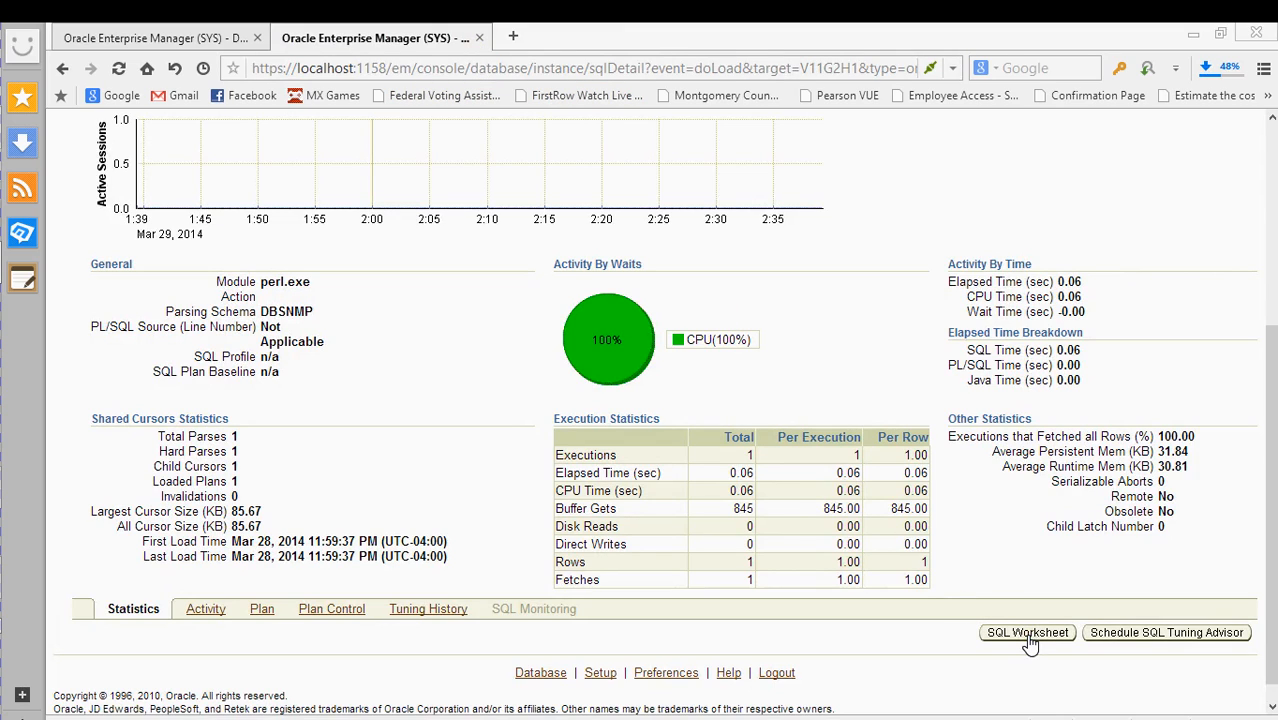
click(480, 39)
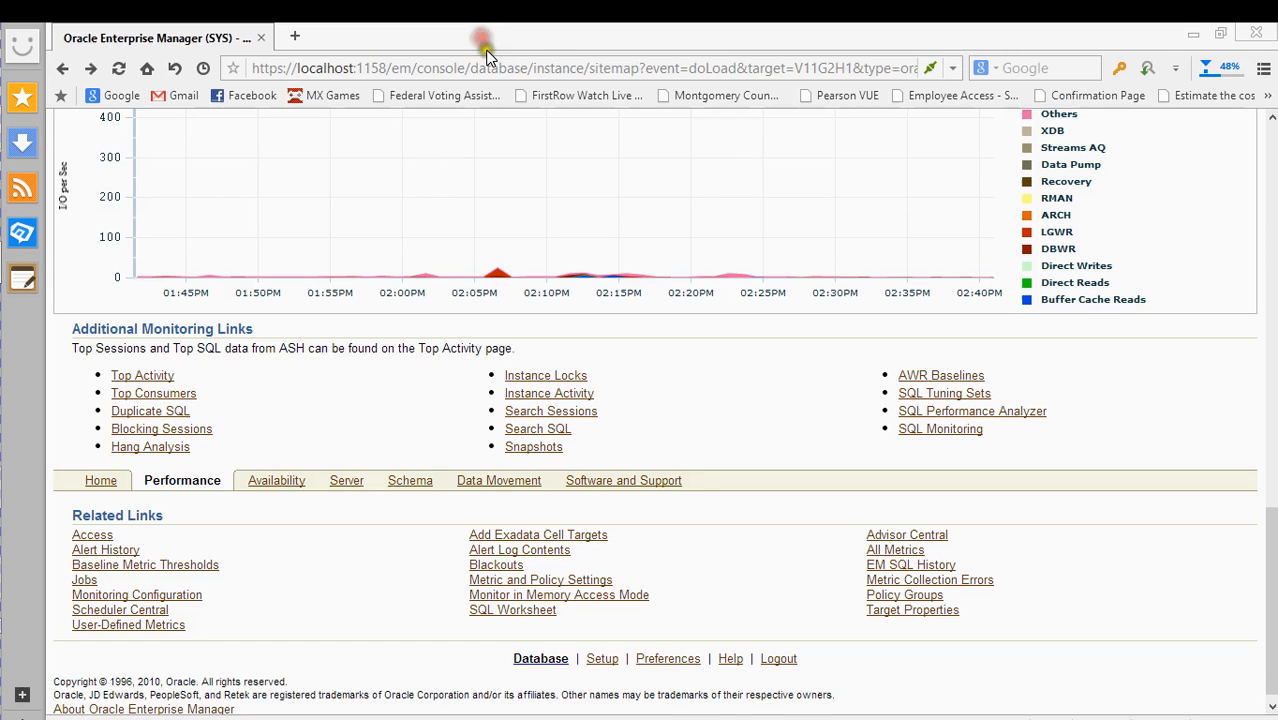
click(193, 437)
click(193, 431)
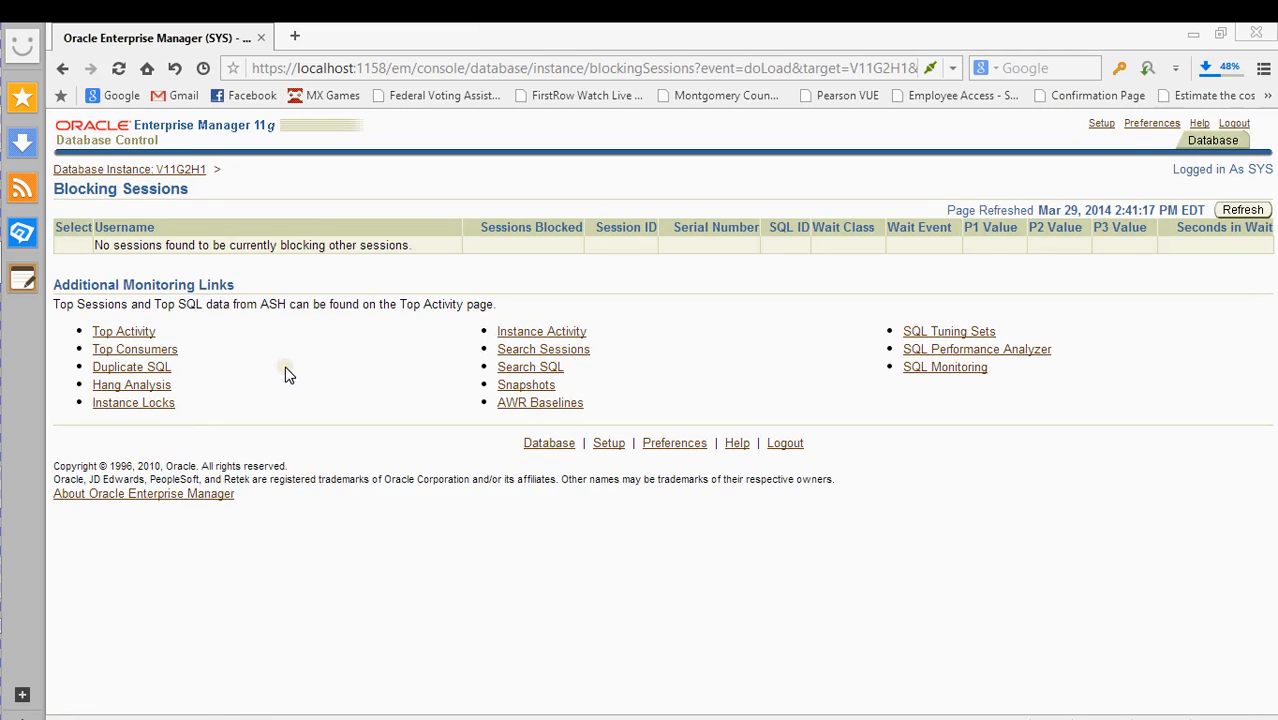
key(alt+Left)
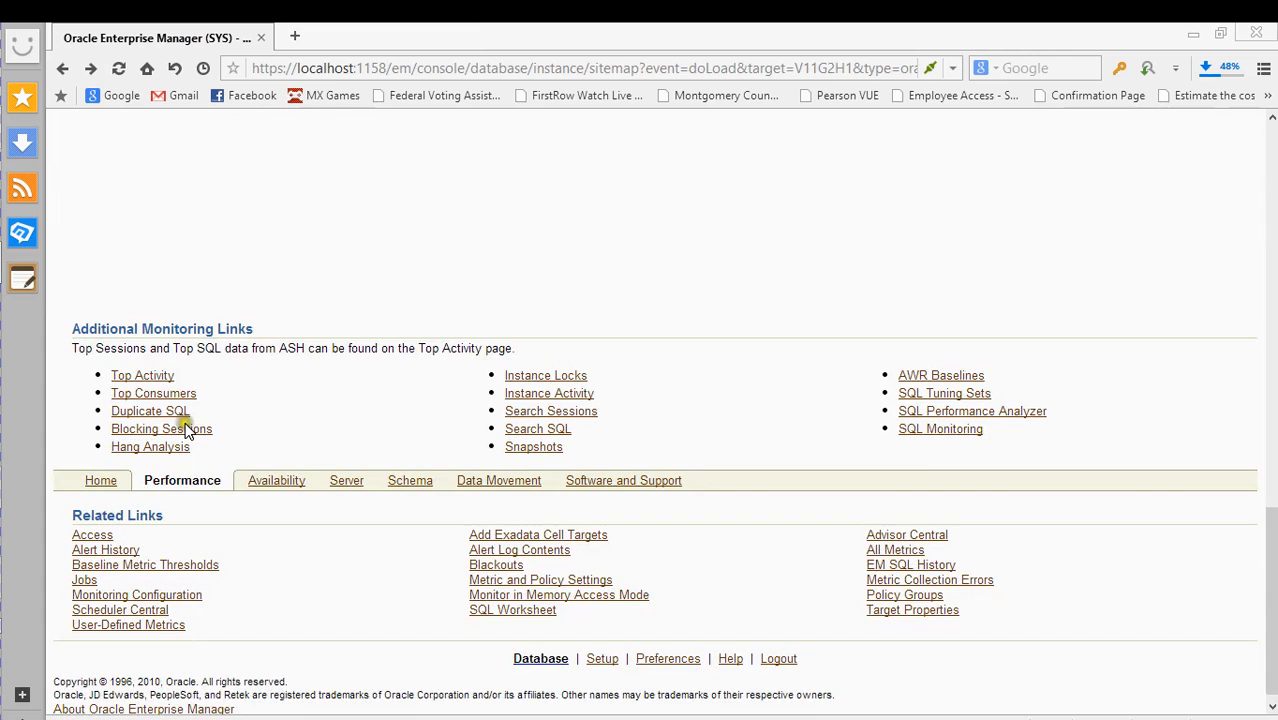
right_click(186, 432)
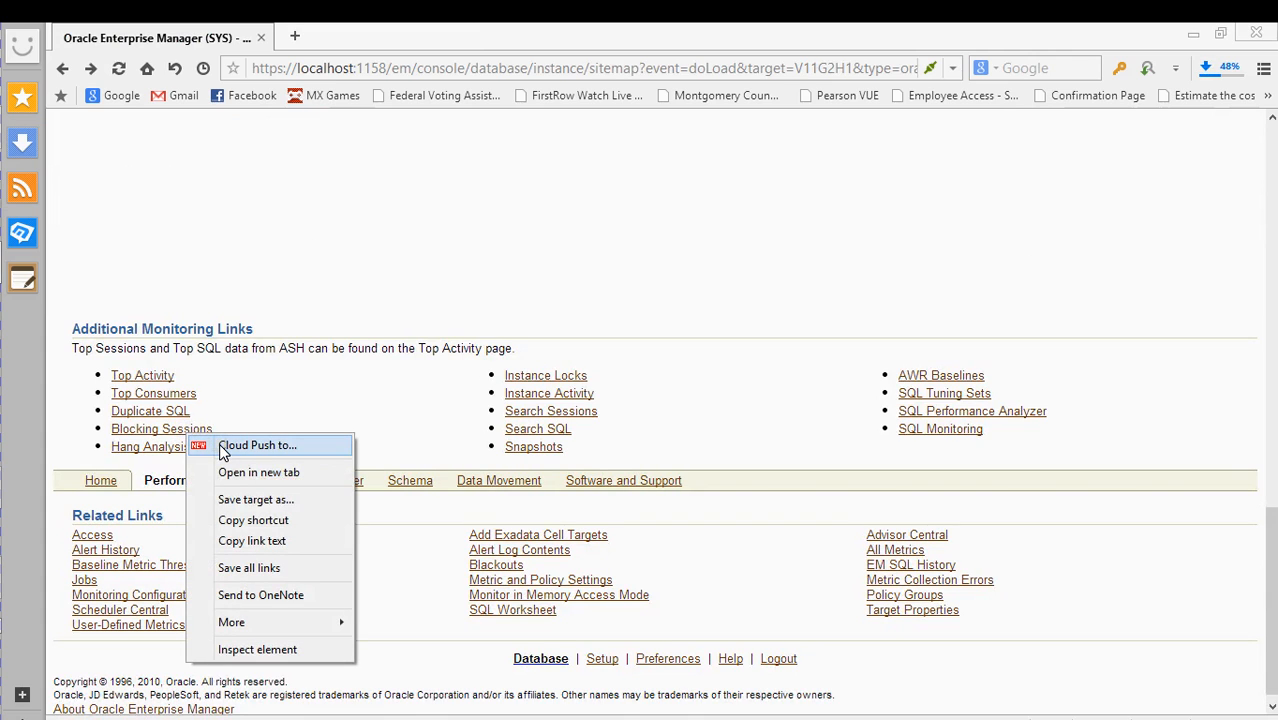
click(270, 473)
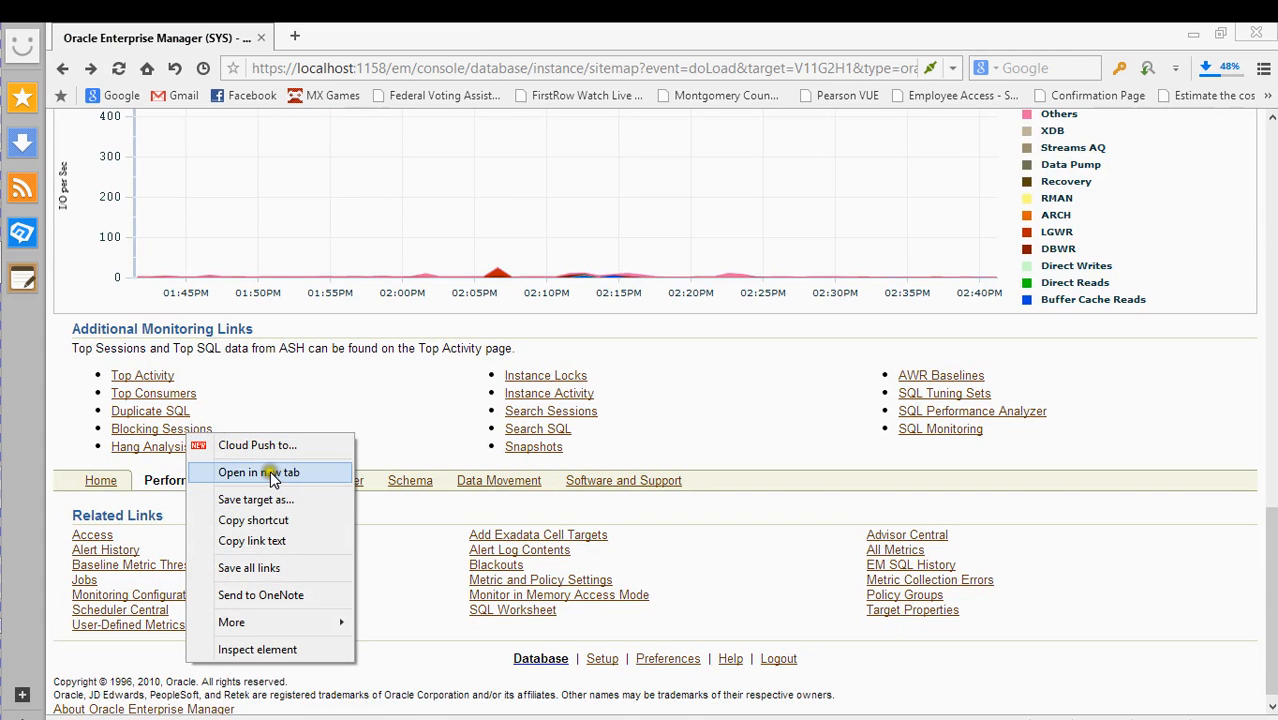
click(345, 34)
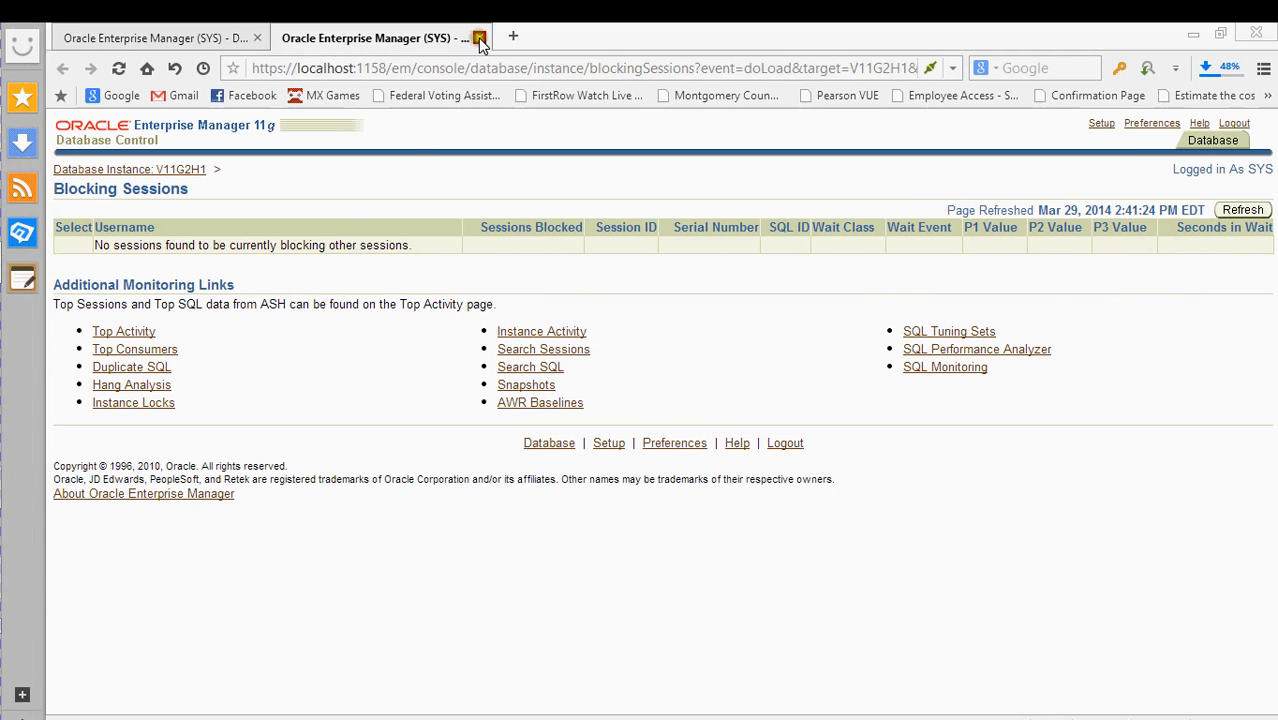
click(479, 37)
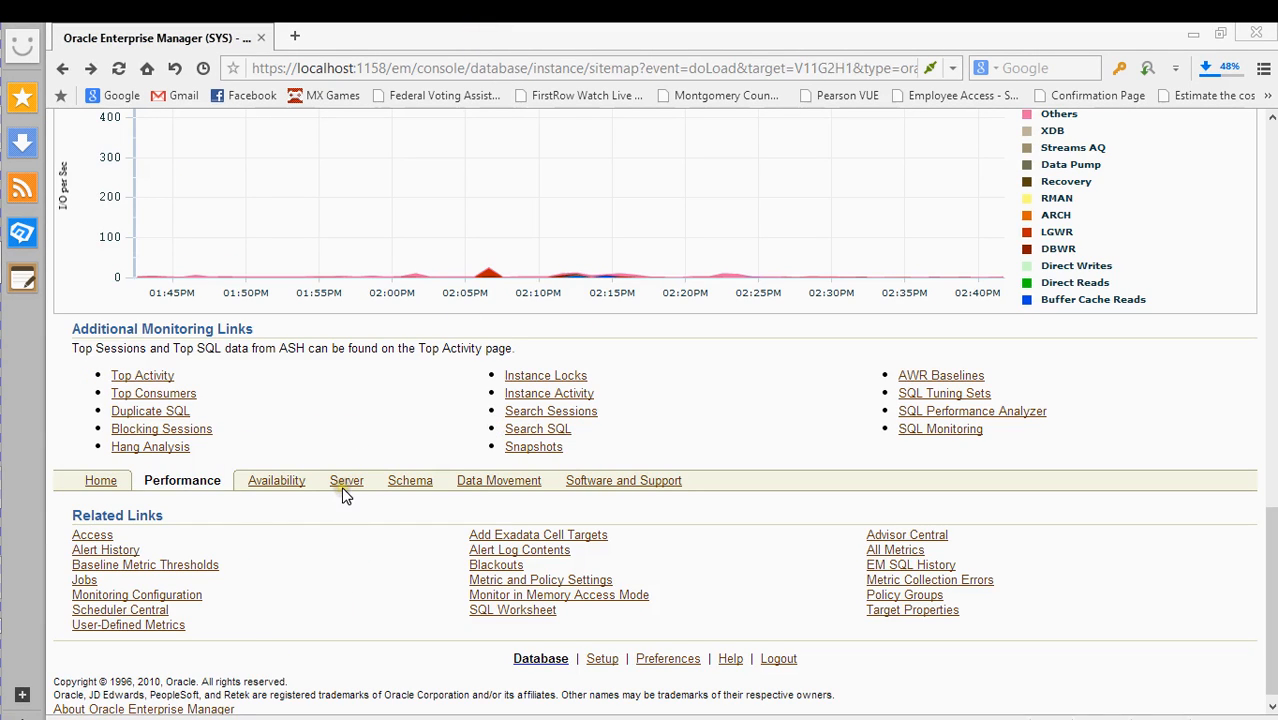
scroll(297, 568, up, 15)
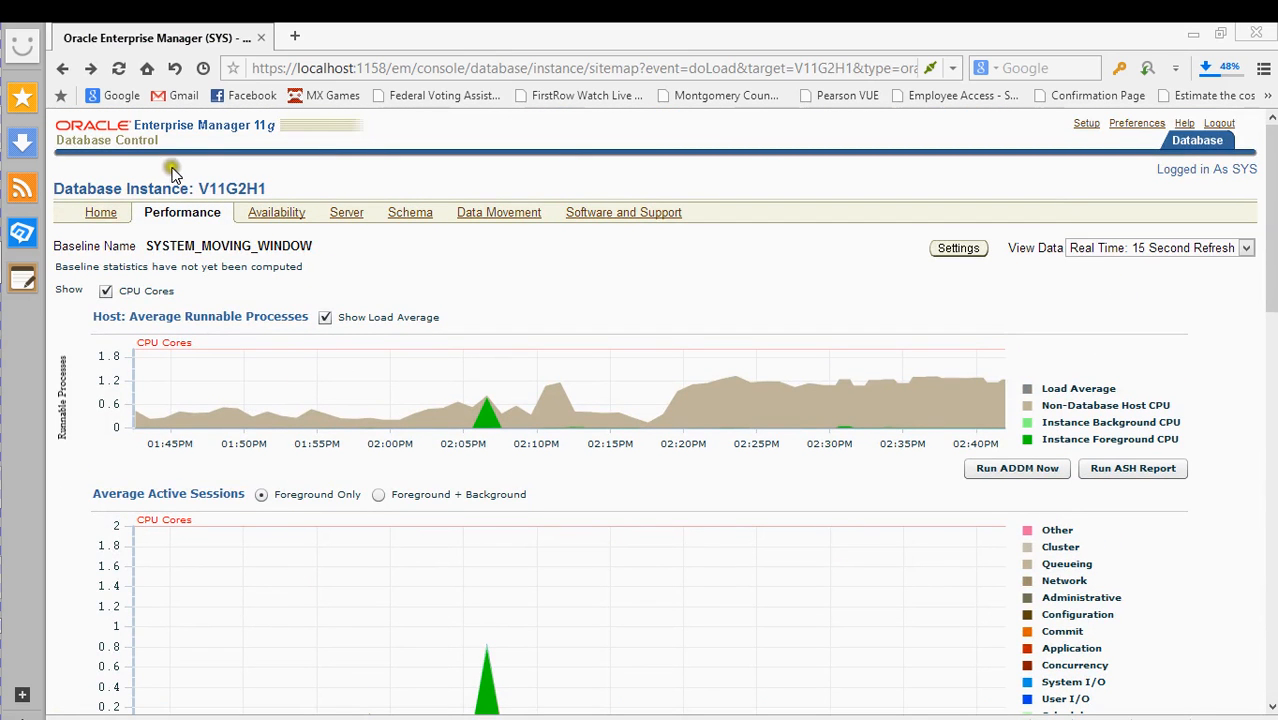
scroll(385, 300, down, 4)
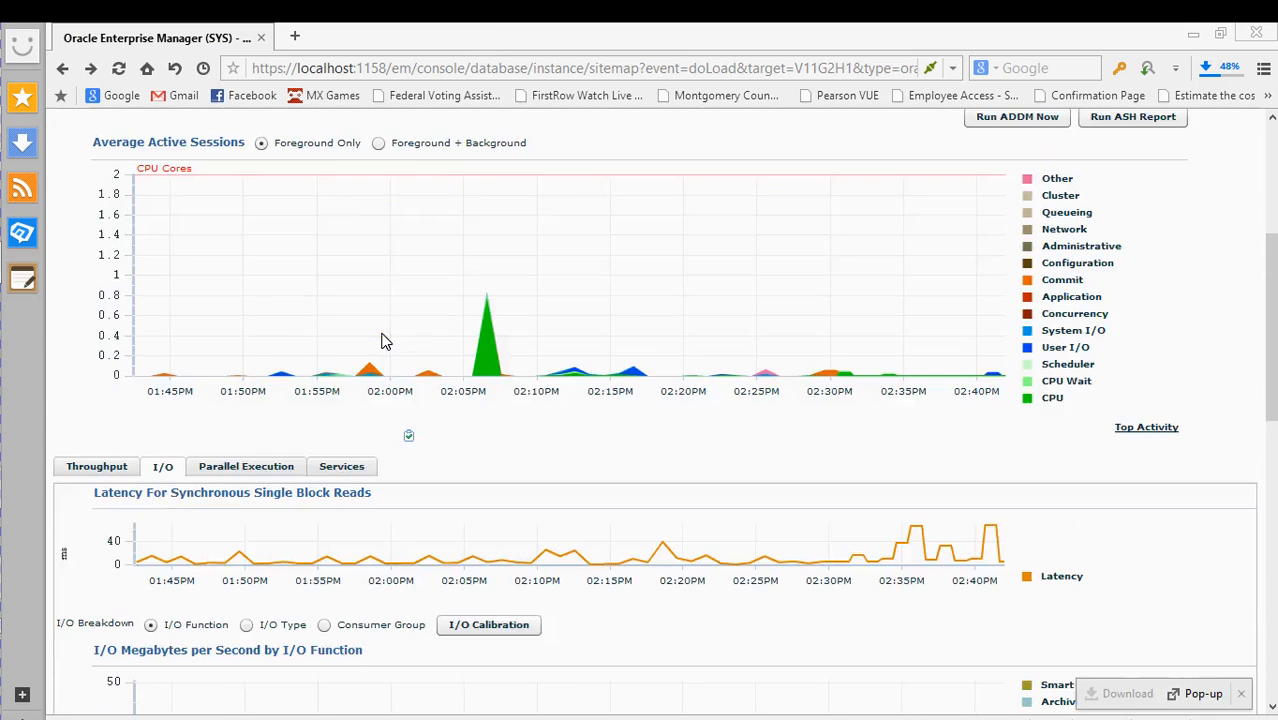
scroll(385, 341, up, 3)
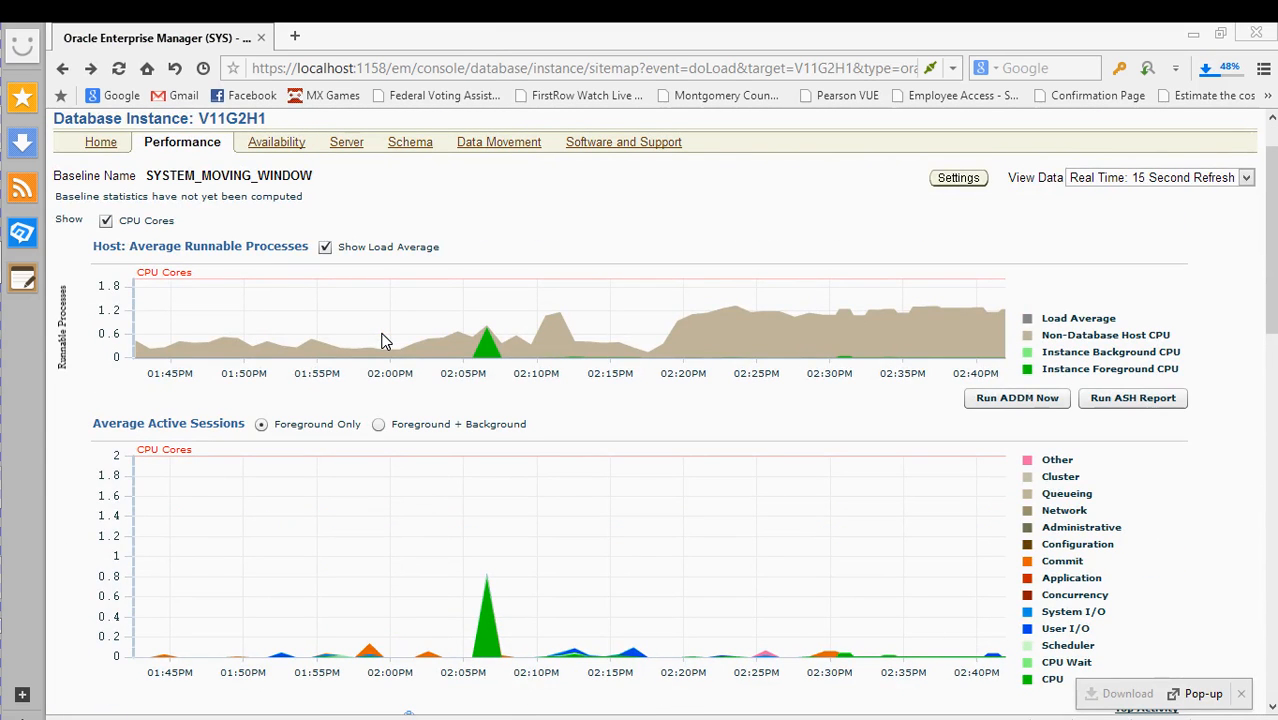
scroll(385, 341, down, 2)
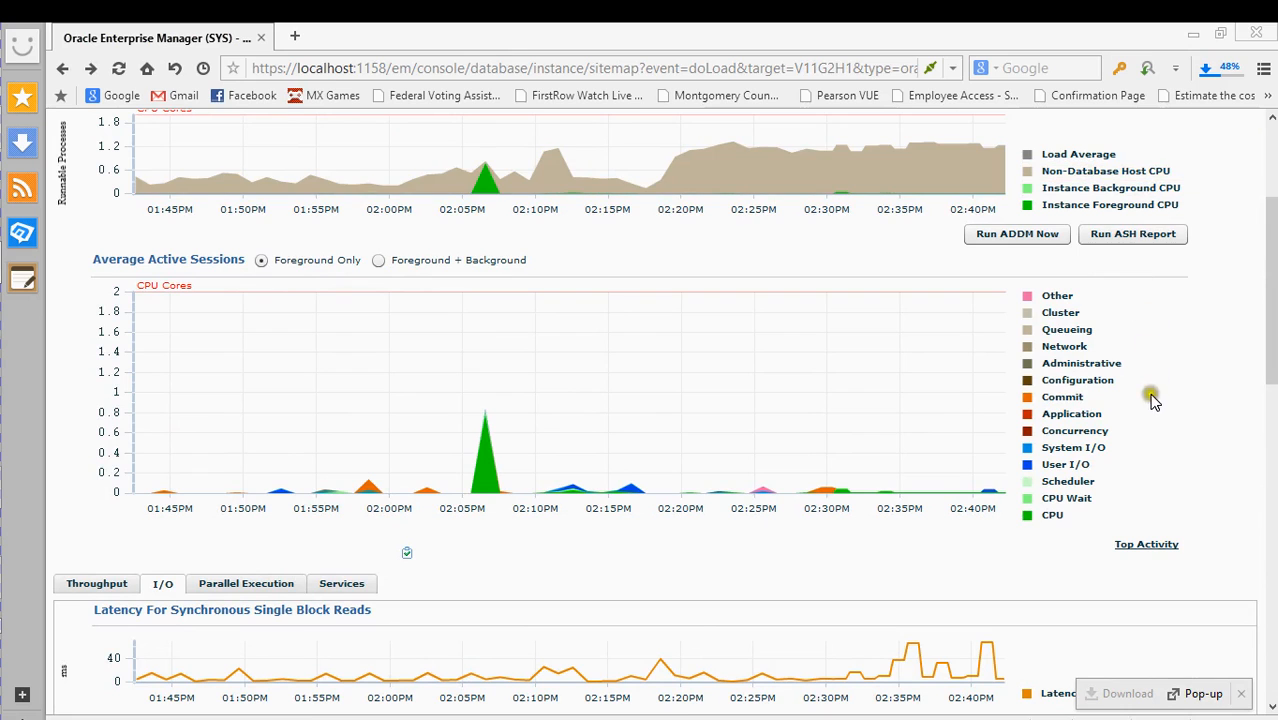
scroll(1148, 425, down, 3)
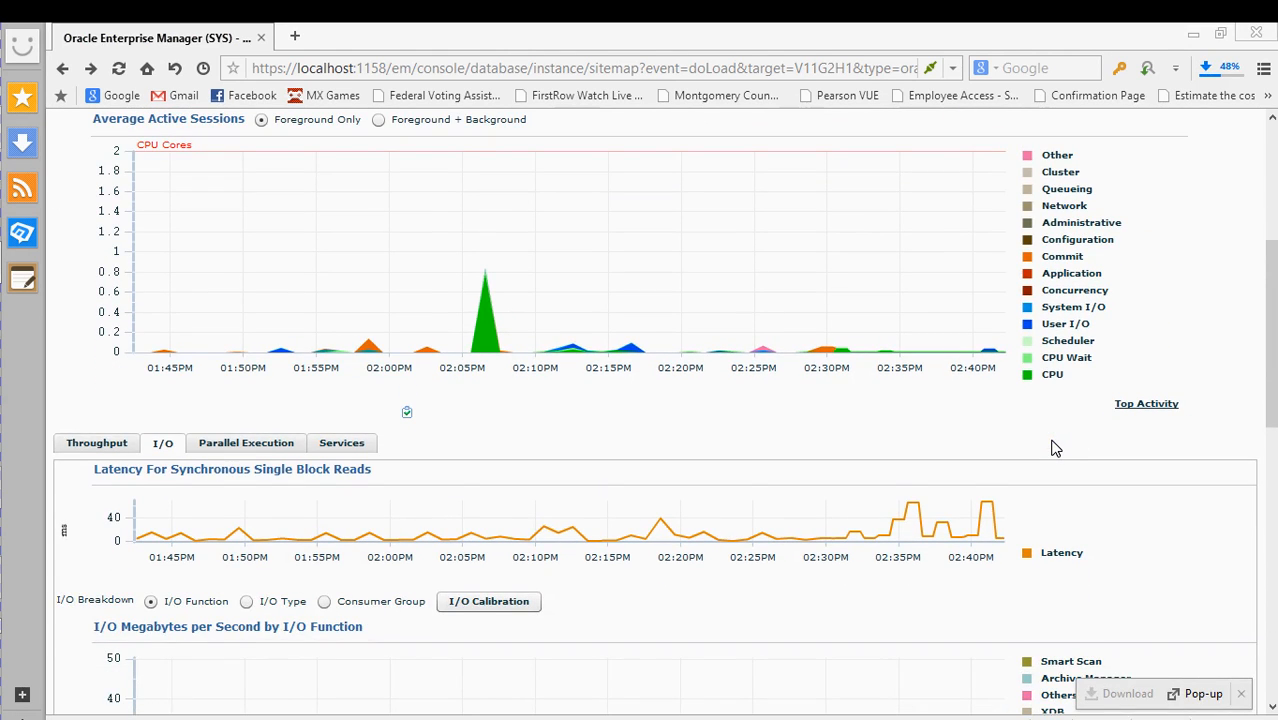
scroll(1055, 448, down, 2)
scroll(1041, 510, down, 5)
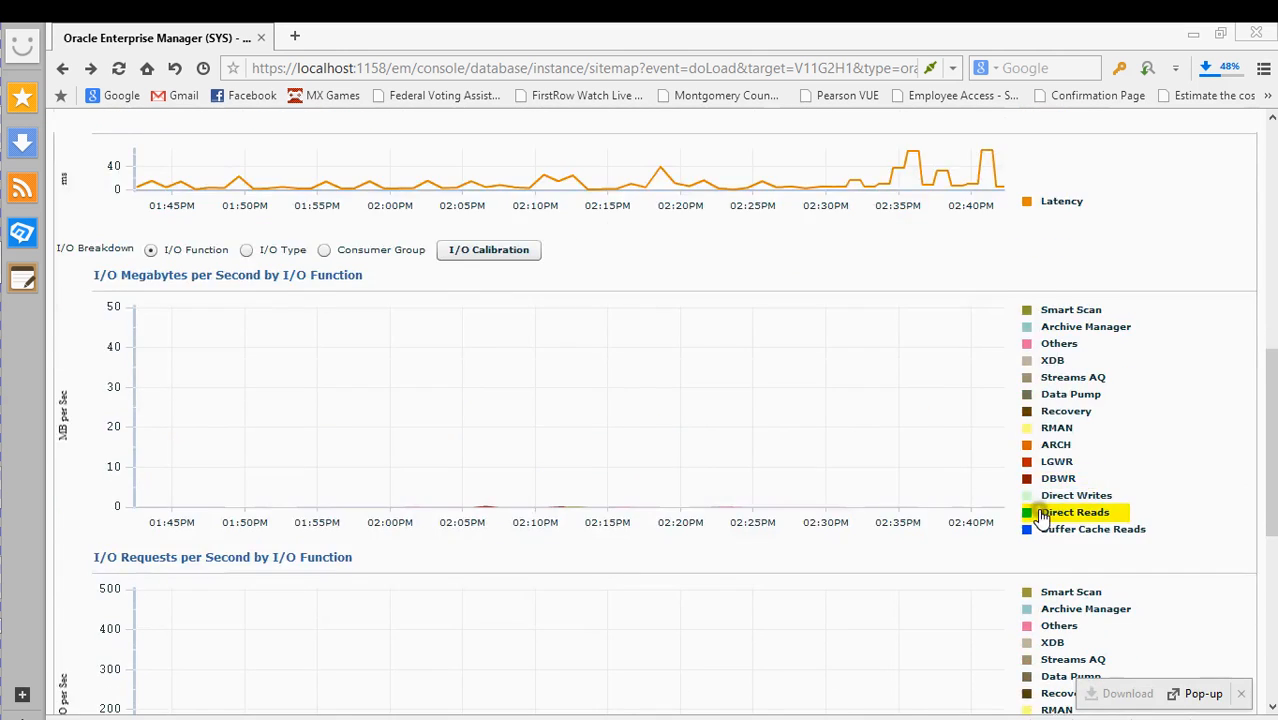
scroll(1041, 516, down, 9)
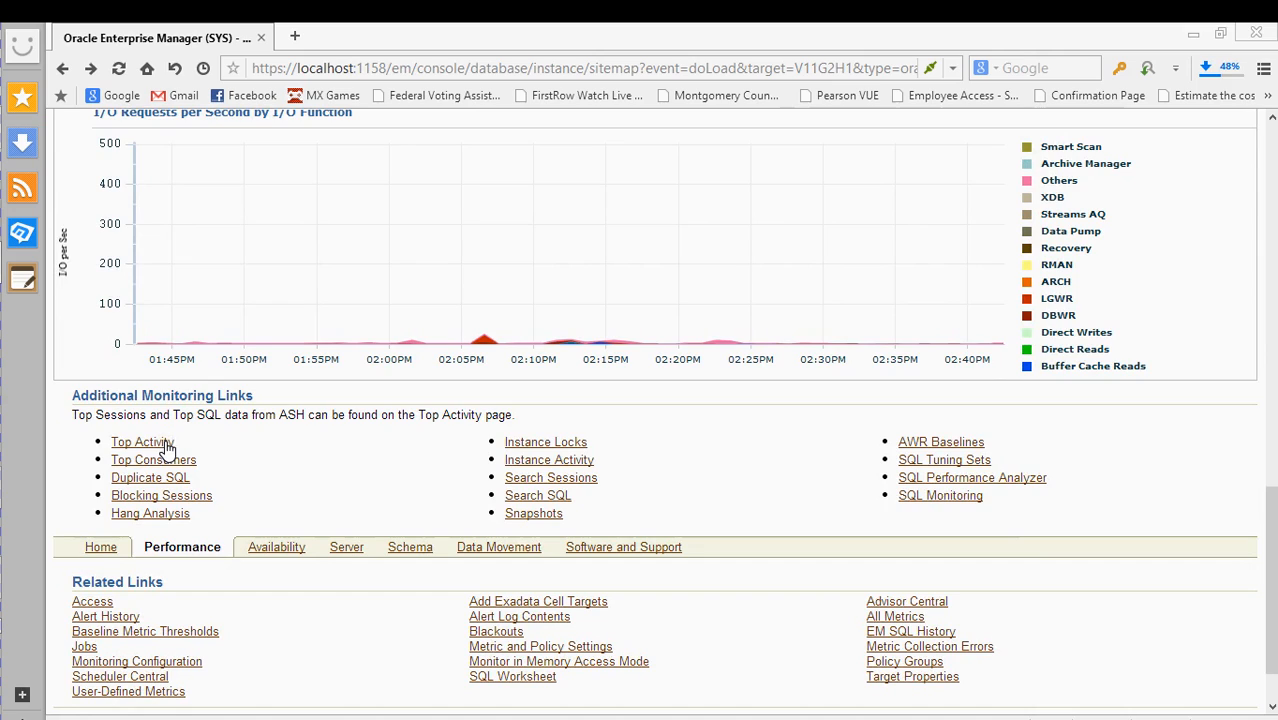
click(235, 451)
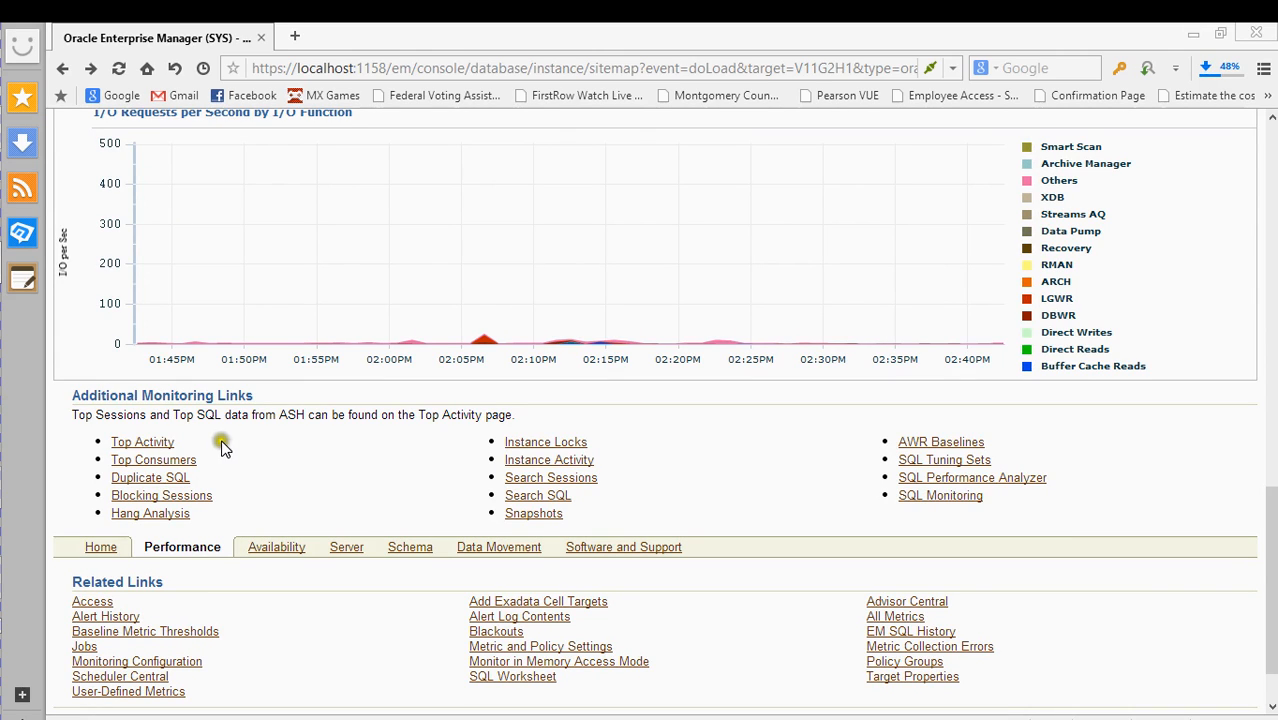
click(146, 445)
click(149, 447)
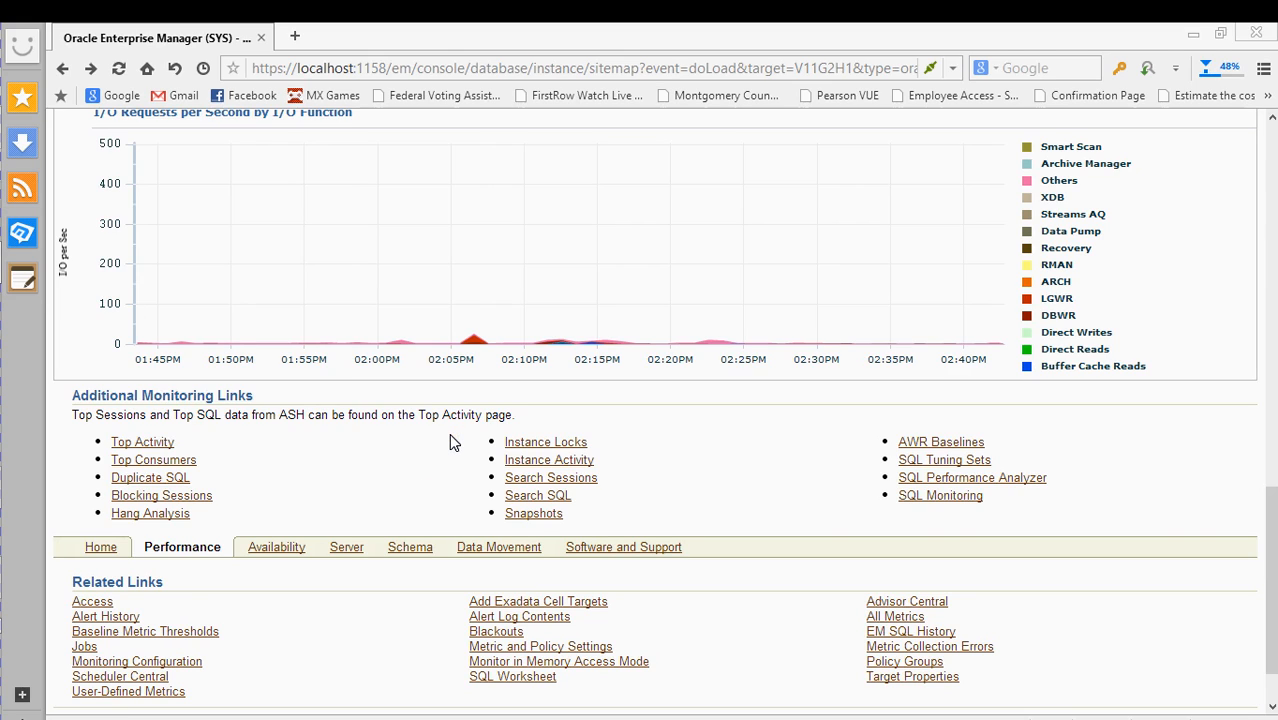
scroll(449, 436, up, 7)
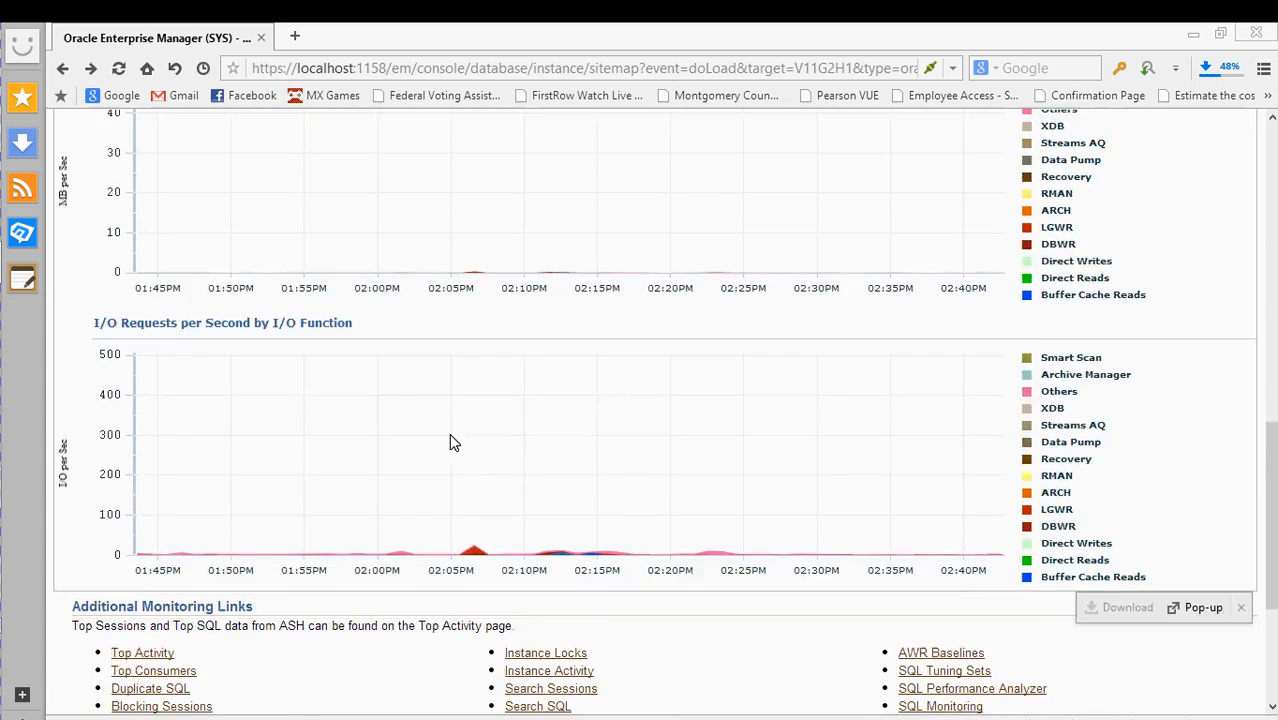
scroll(452, 438, up, 3)
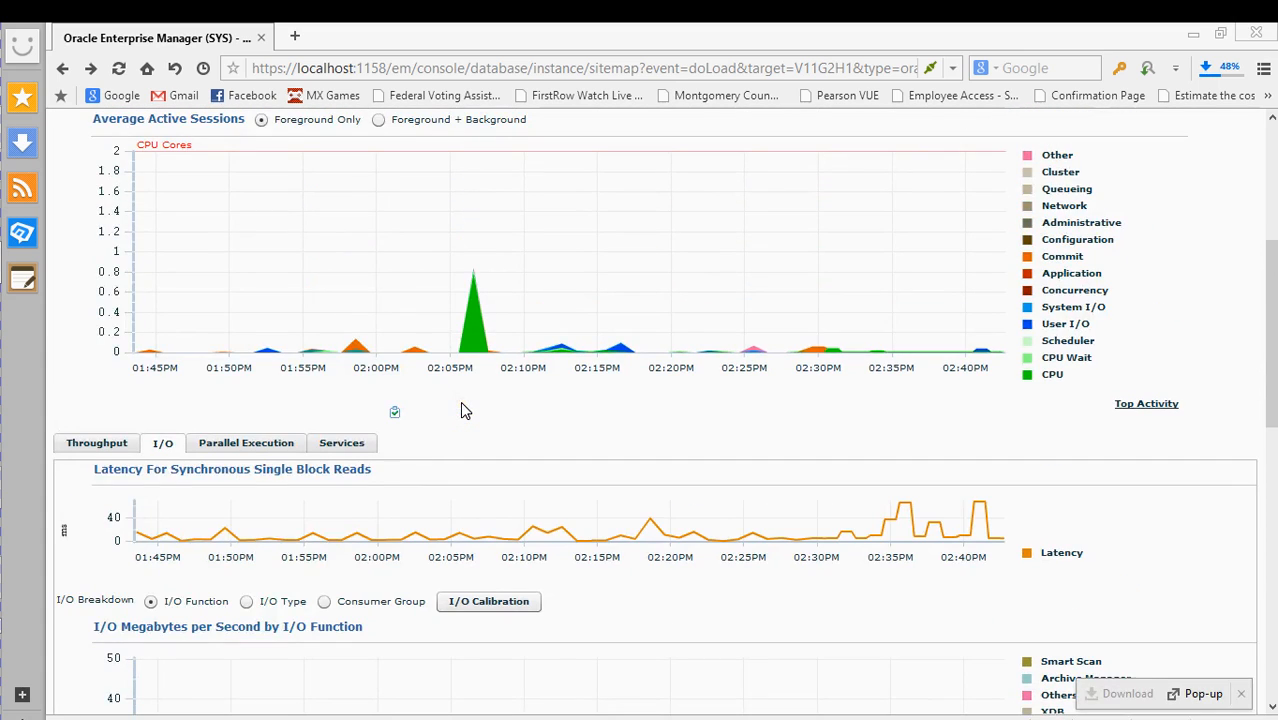
scroll(461, 401, down, 2)
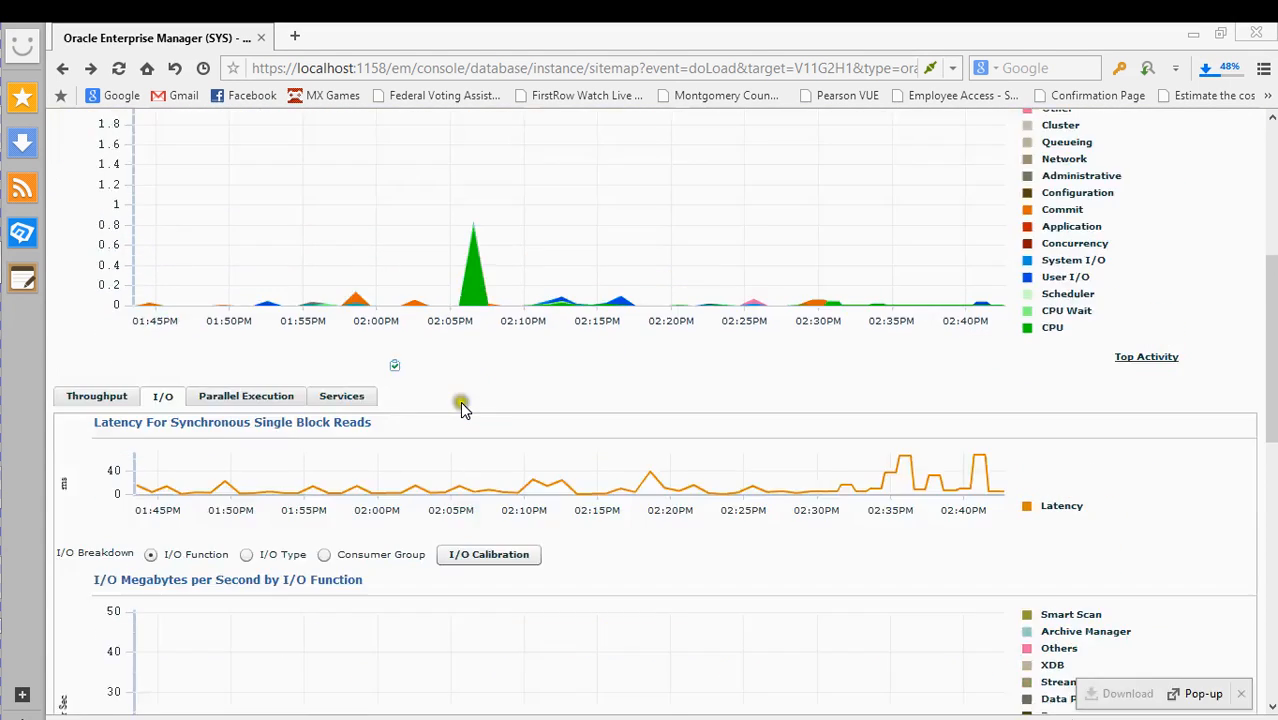
- Show the Parallel Execution session charts and scroll through them
click(248, 398)
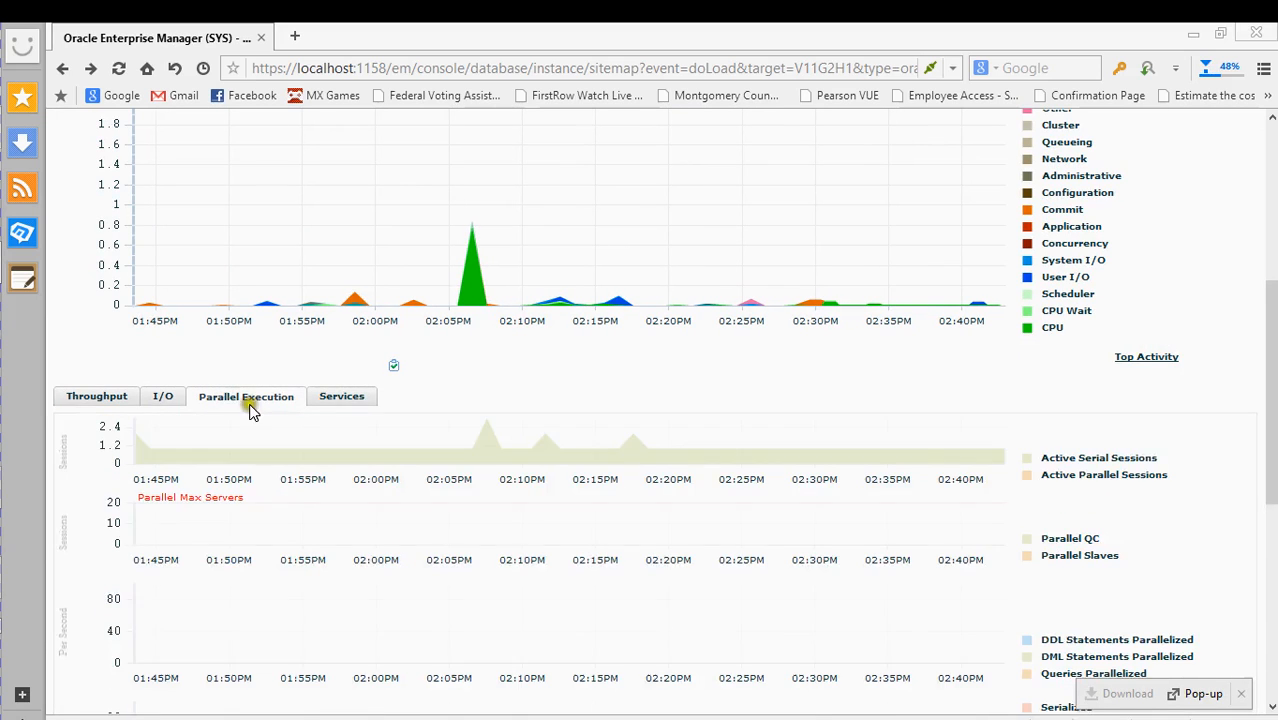
scroll(308, 437, down, 1)
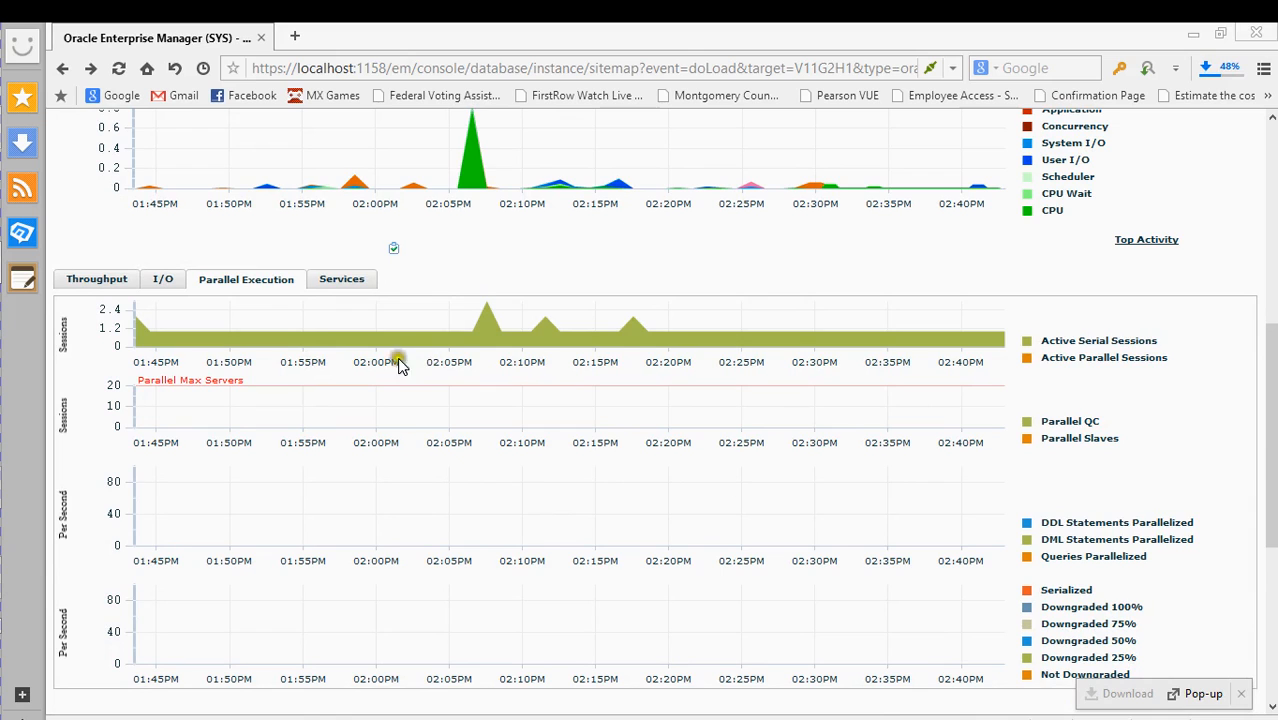
scroll(365, 393, down, 1)
scroll(365, 393, down, 2)
scroll(365, 395, up, 2)
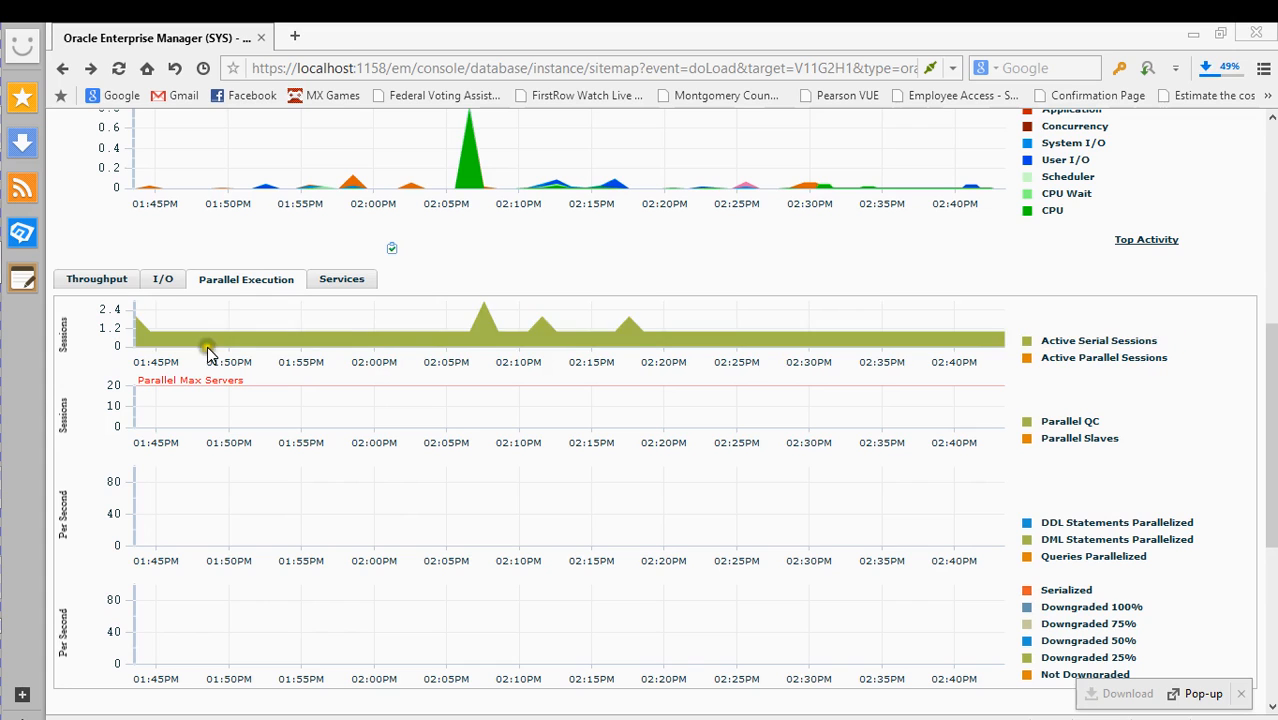
- Switch the detail charts to active sessions by Services
click(266, 339)
click(285, 399)
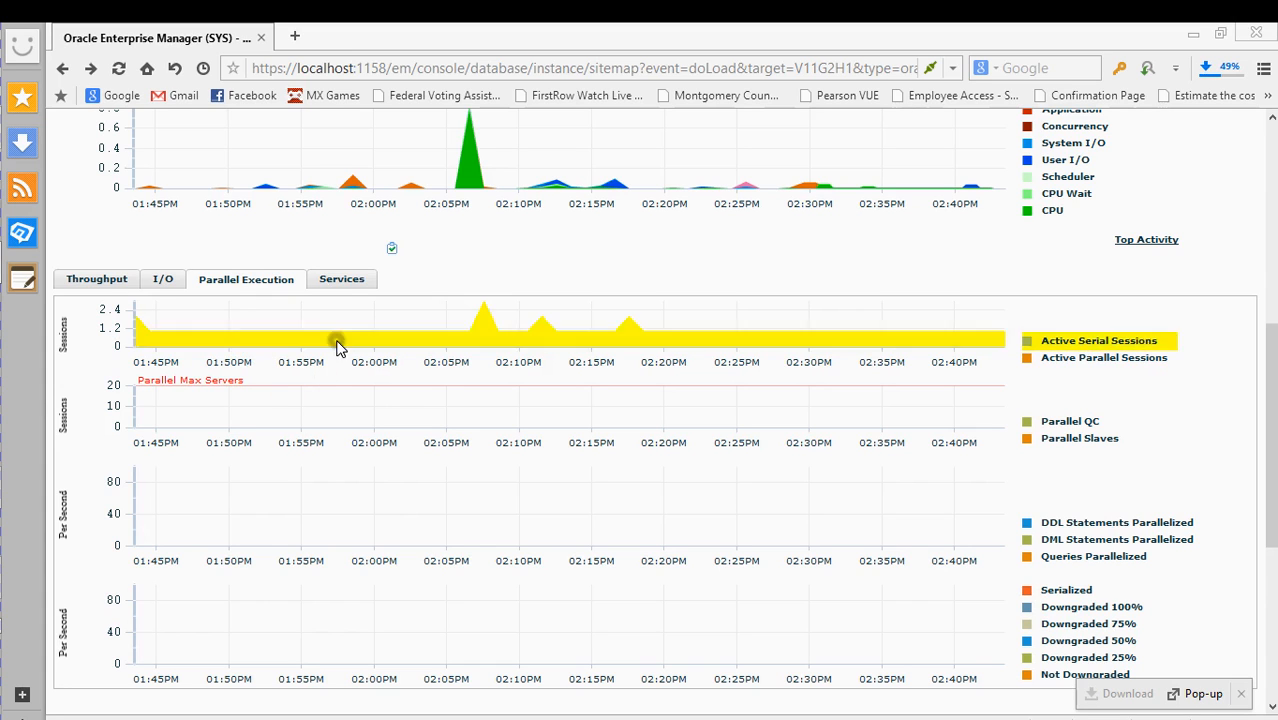
click(342, 279)
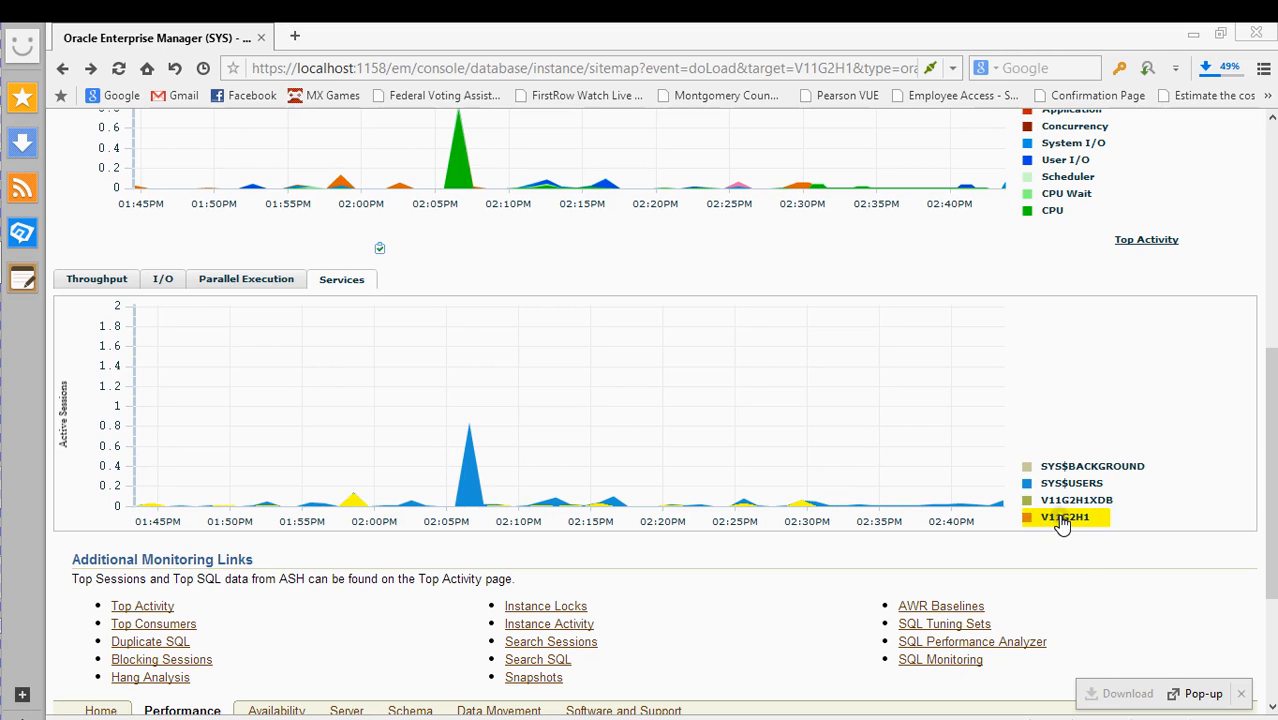
- Show Throughput charts: logons, transactions, physical reads and redo size per second
scroll(423, 500, up, 1)
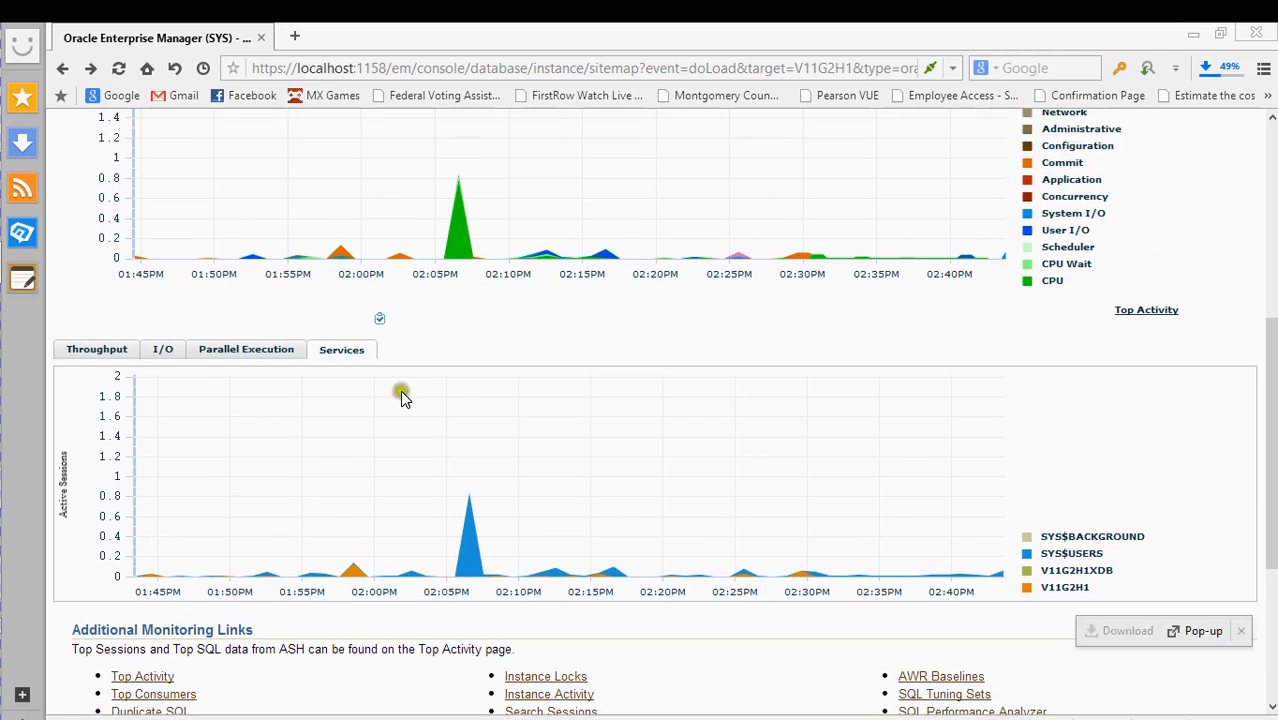
scroll(422, 365, up, 4)
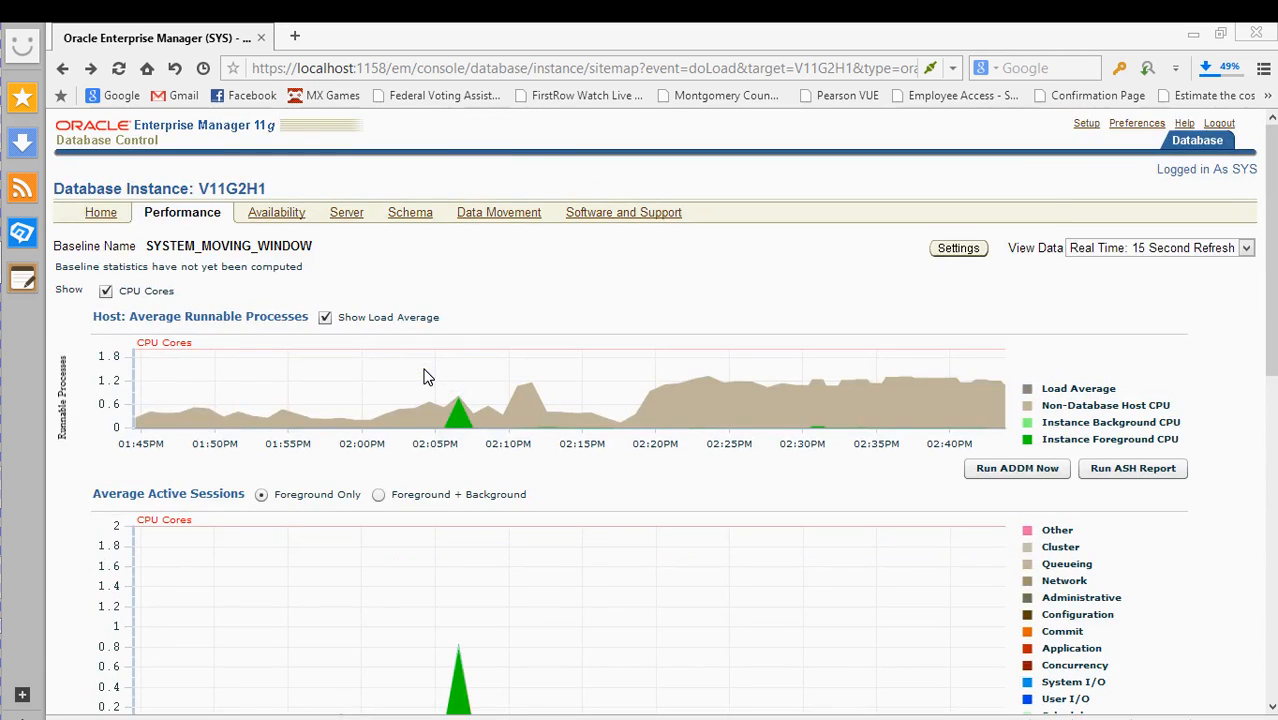
scroll(428, 371, down, 5)
click(108, 330)
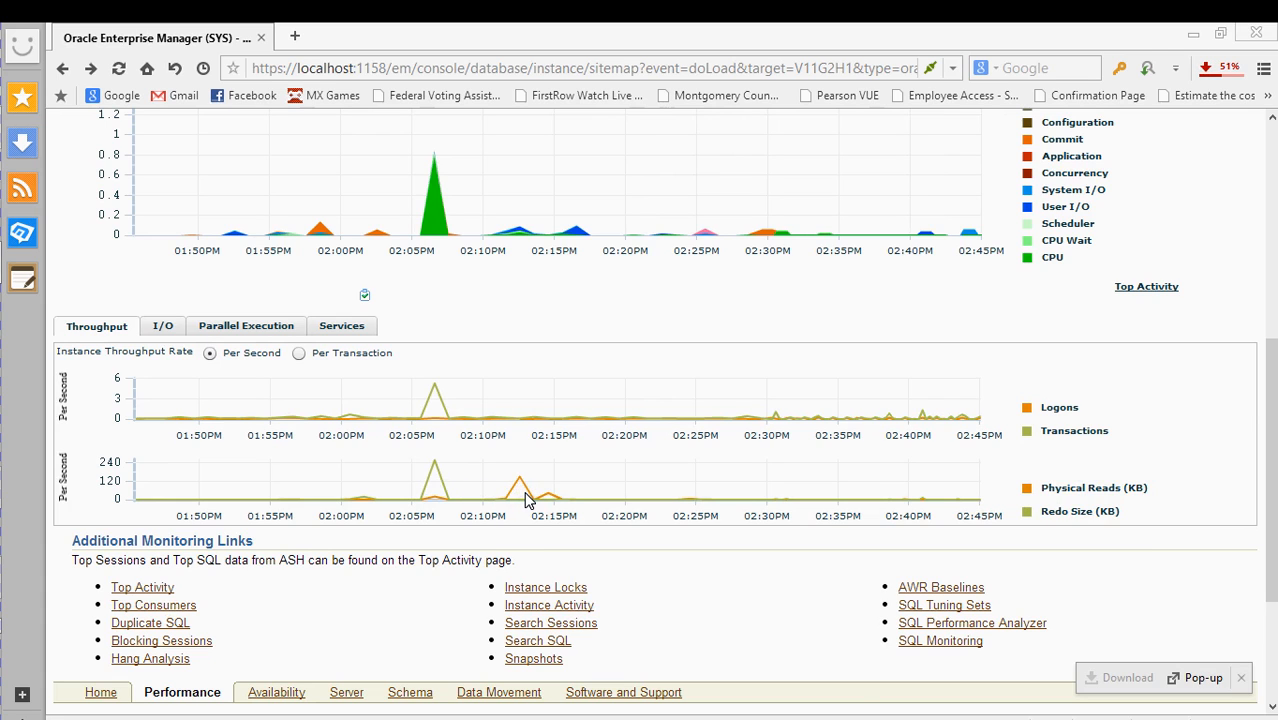
scroll(527, 500, down, 1)
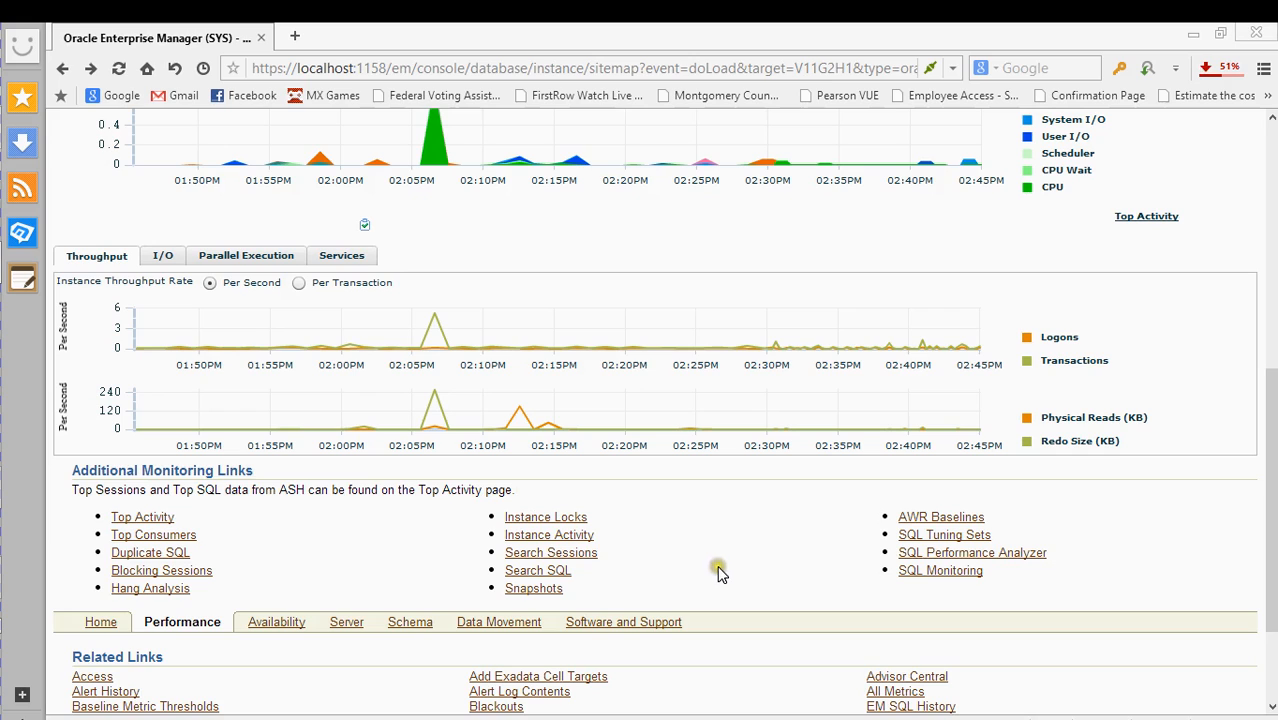
right_click(960, 563)
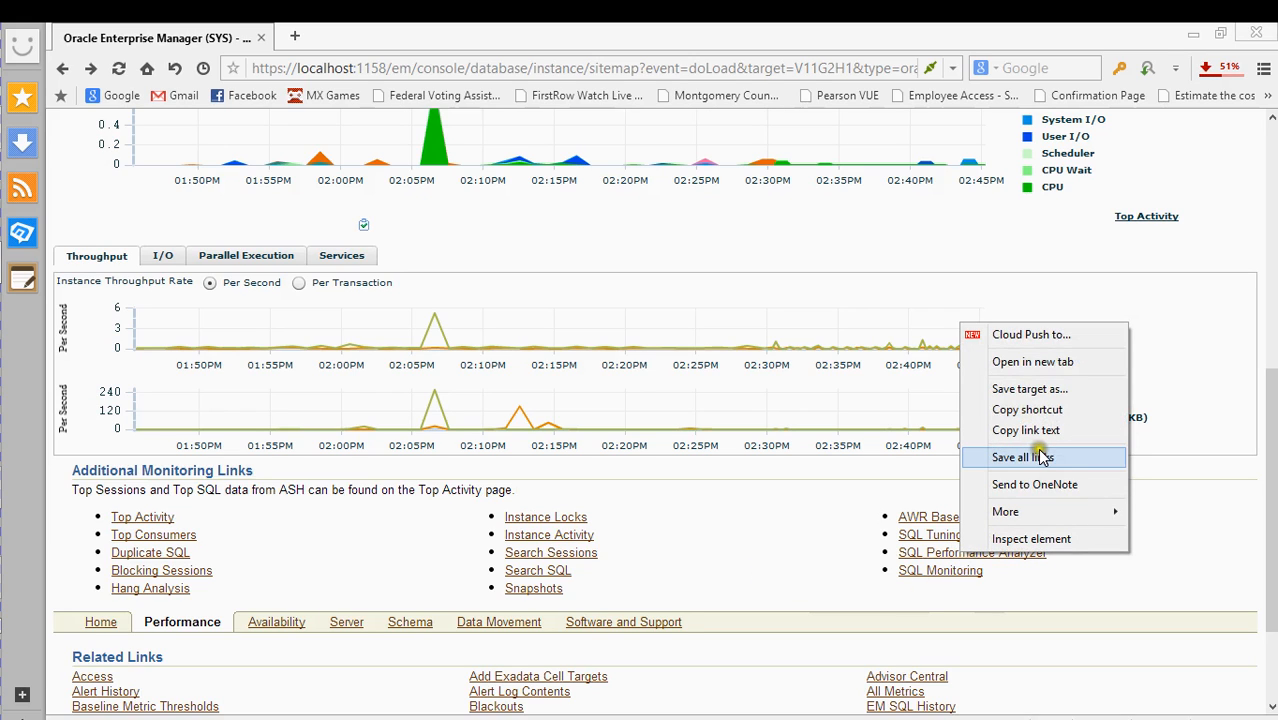
click(1006, 362)
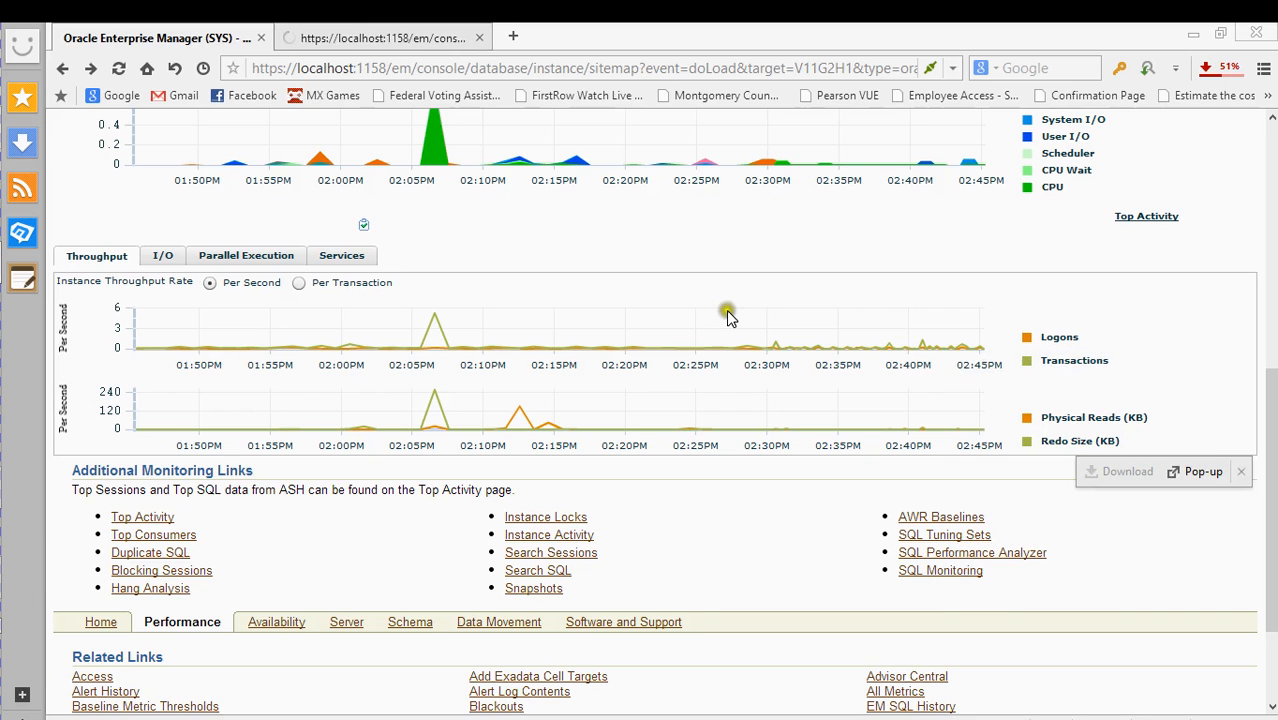
click(310, 38)
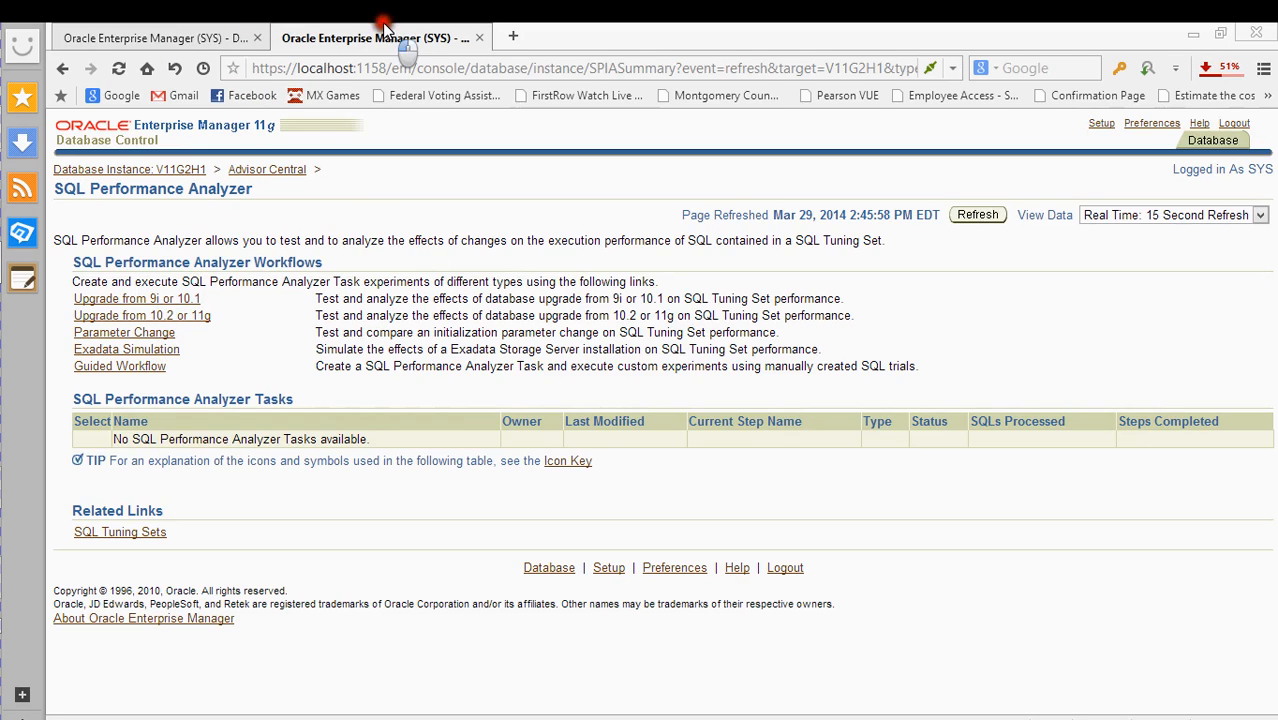
click(479, 38)
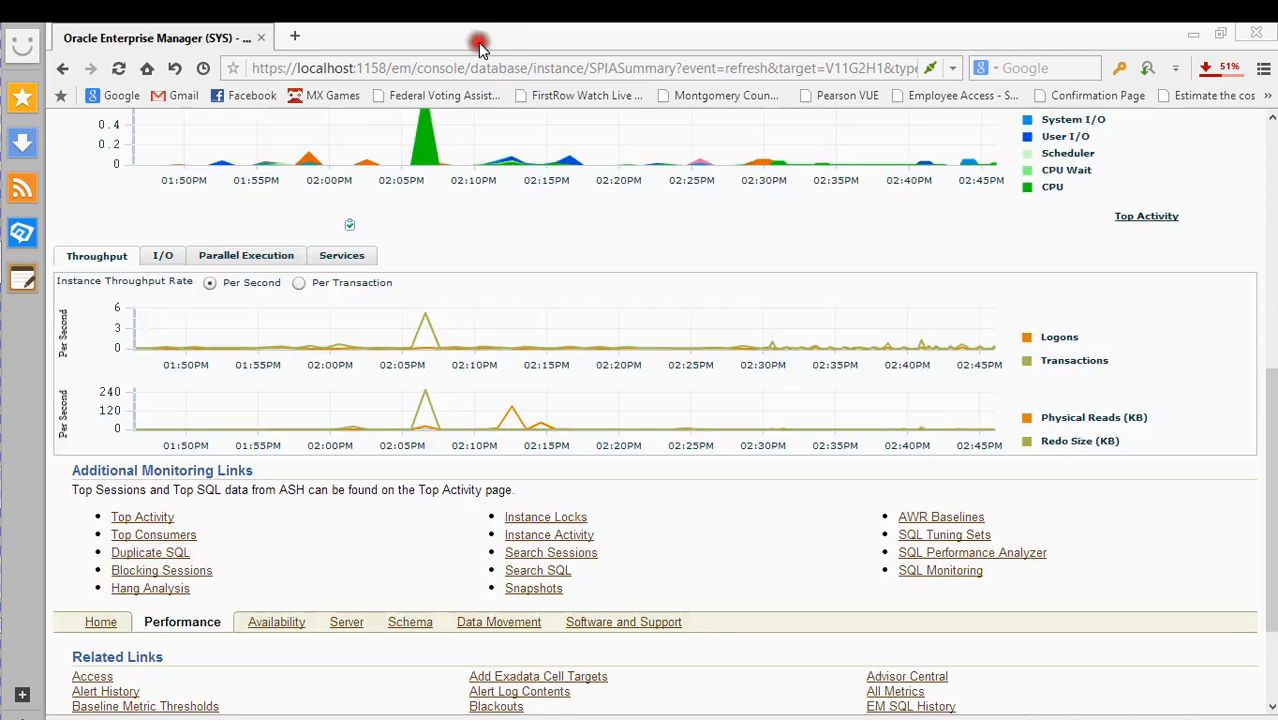
- Retry the failed jdevstudio11117install.exe download from the browser's download list
click(1232, 68)
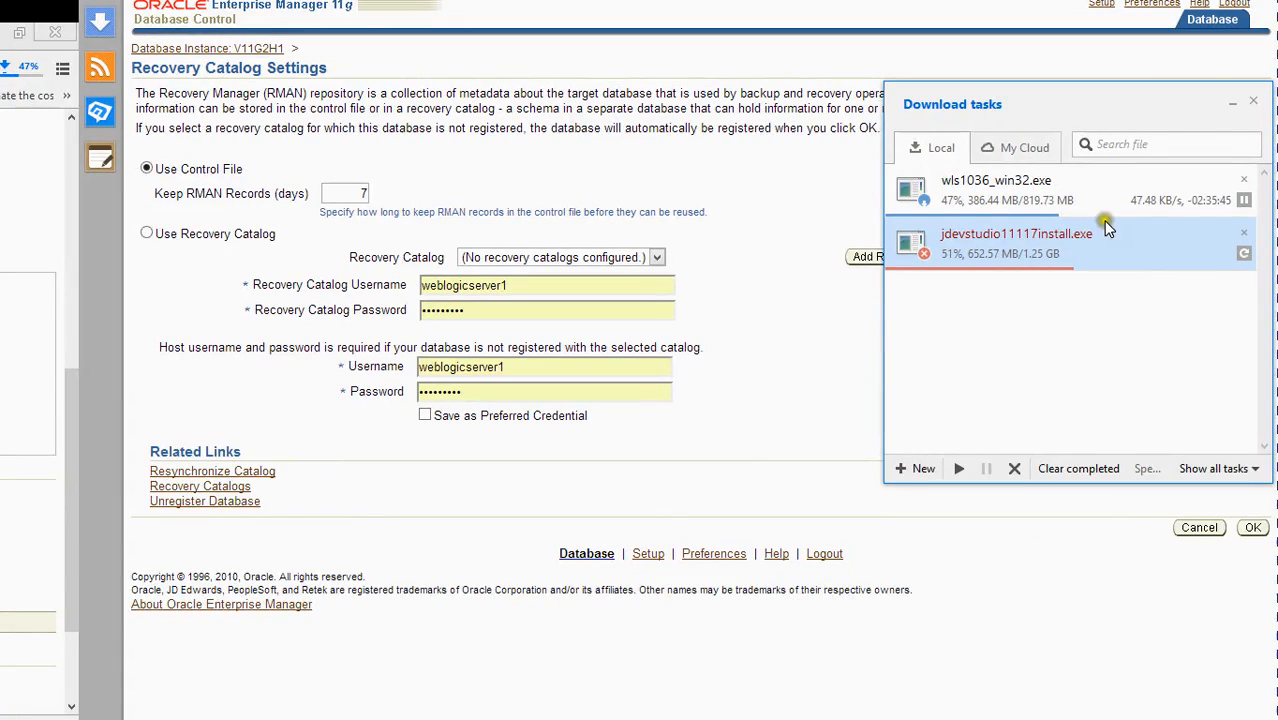
click(1244, 252)
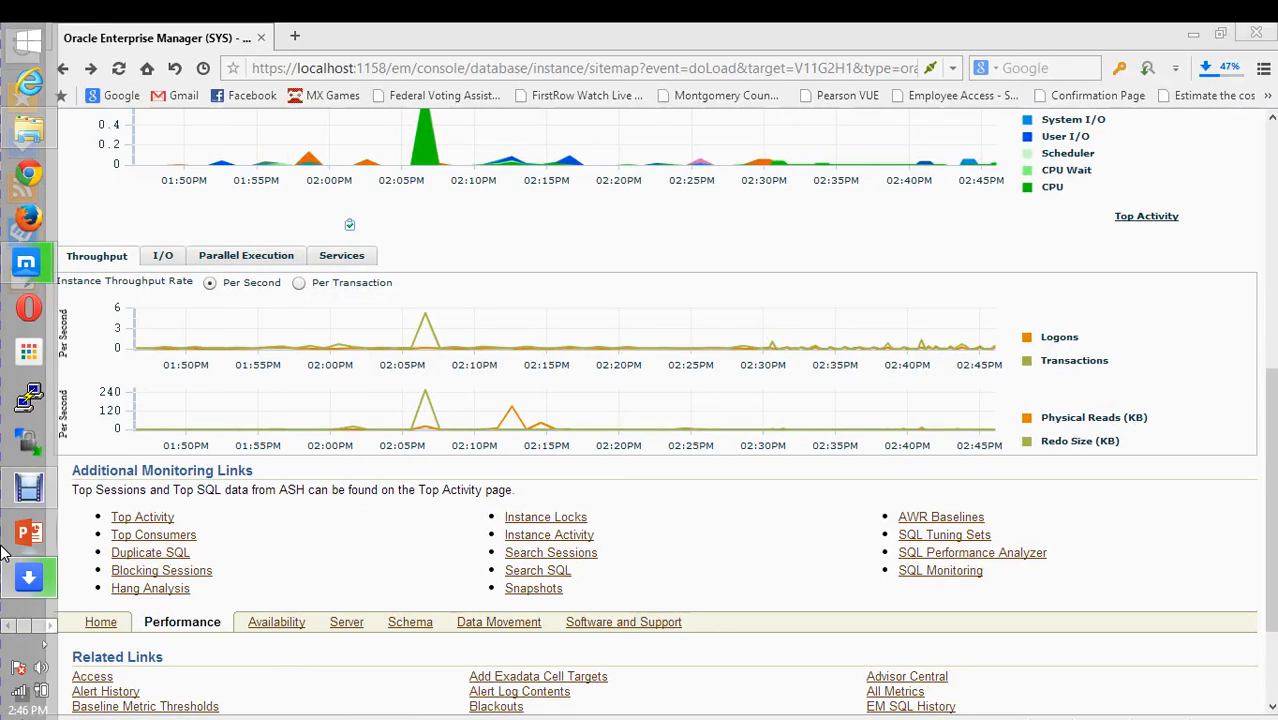
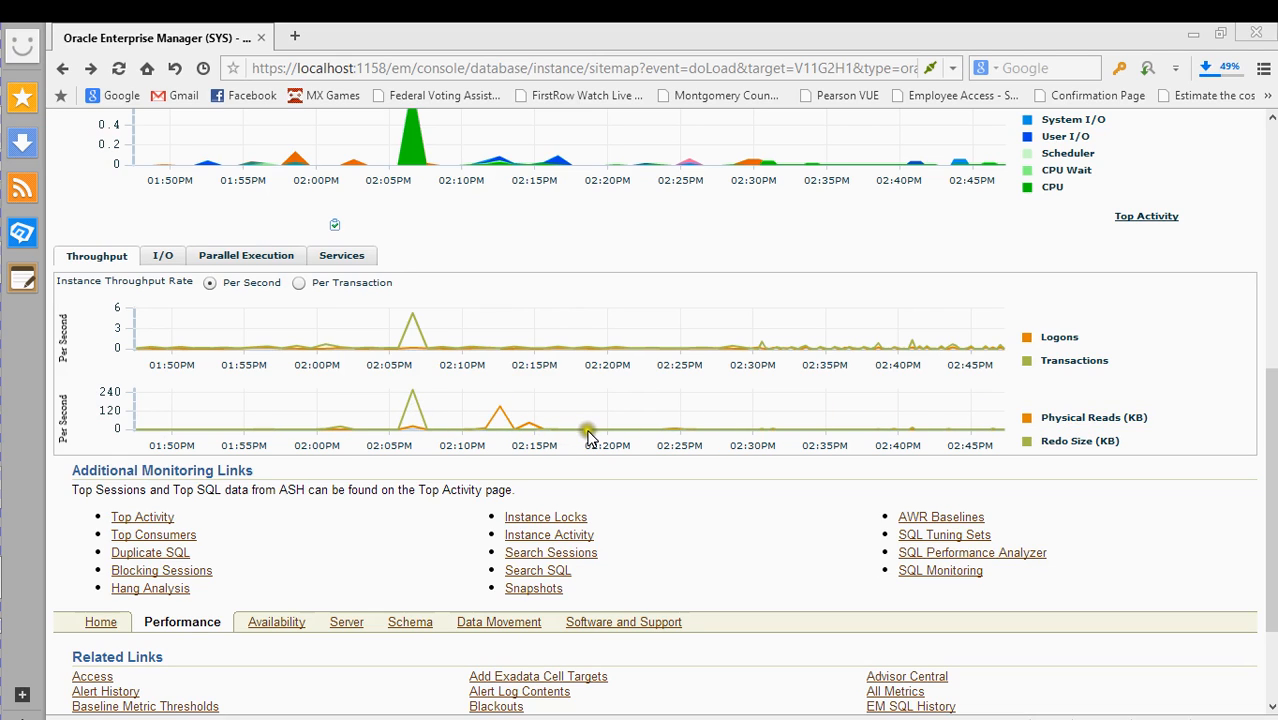
- Scroll to the top of the Performance page and go to V11G2H1's Availability page
scroll(1152, 348, up, 4)
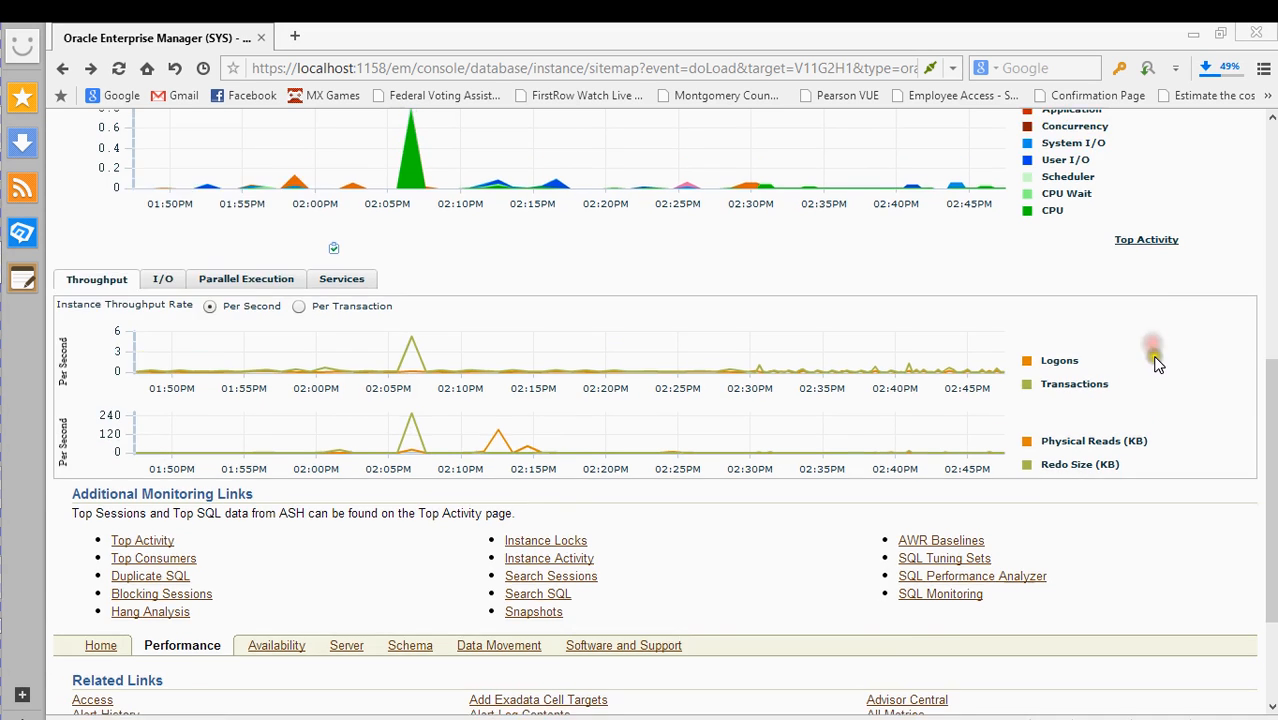
scroll(1152, 398, up, 2)
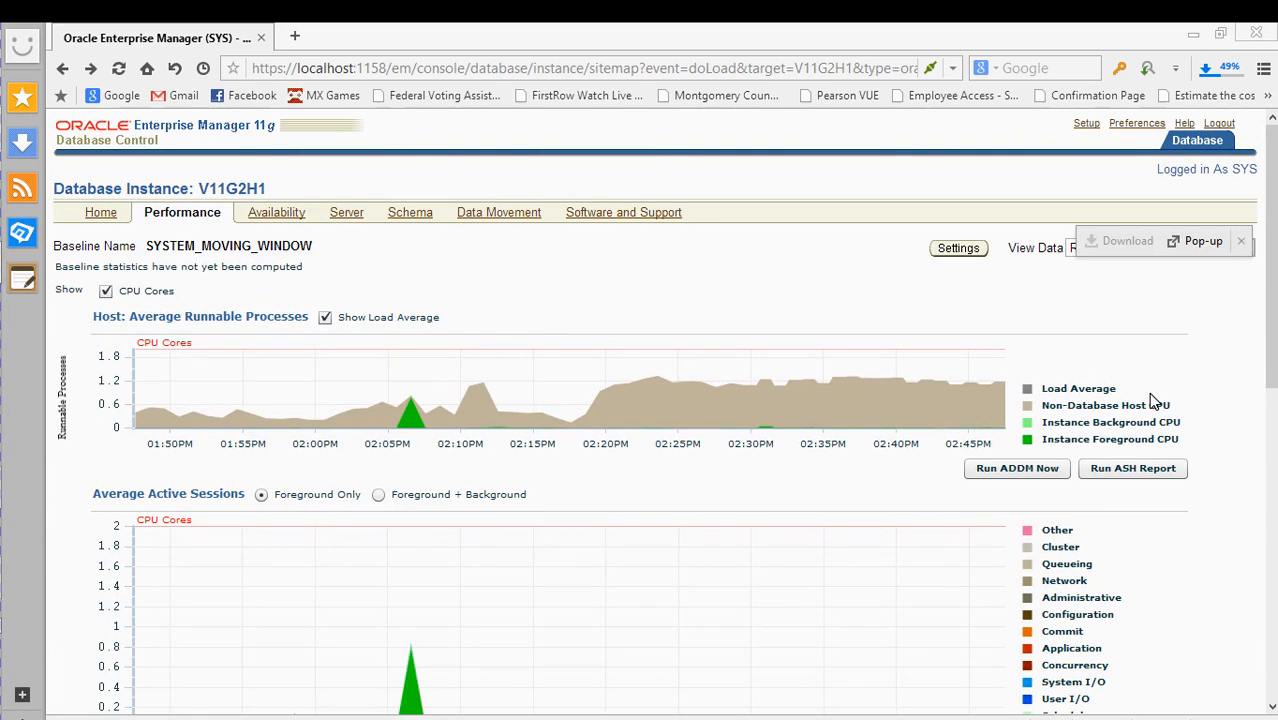
click(276, 214)
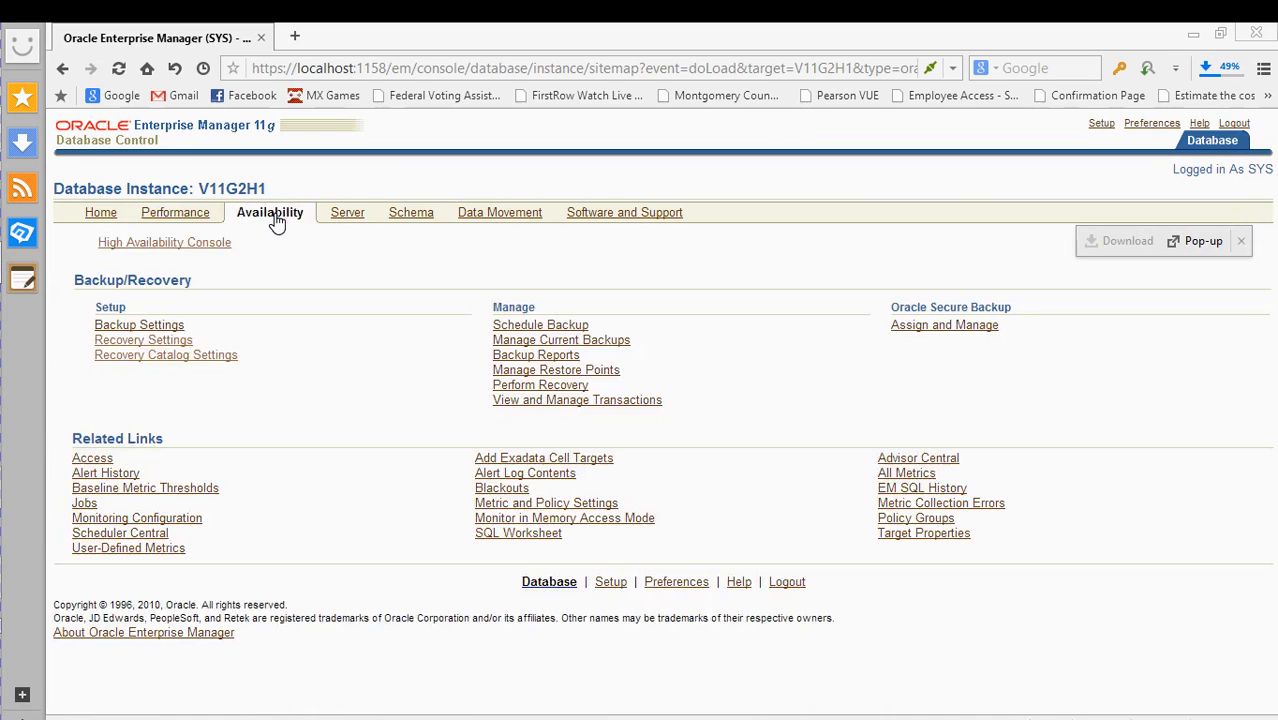
- Glance at Backup Settings, return to Availability, and bring up the High Availability Console link's menu
click(371, 282)
click(392, 325)
click(172, 328)
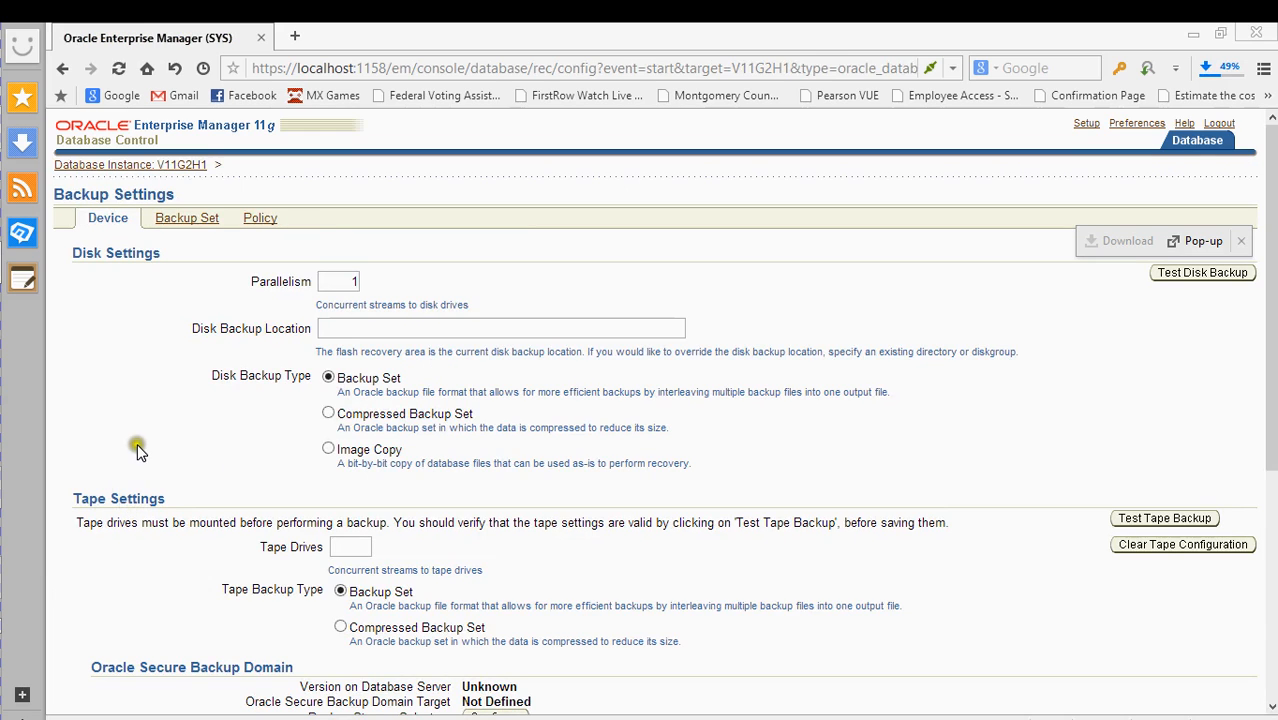
key(alt+Left)
right_click(166, 243)
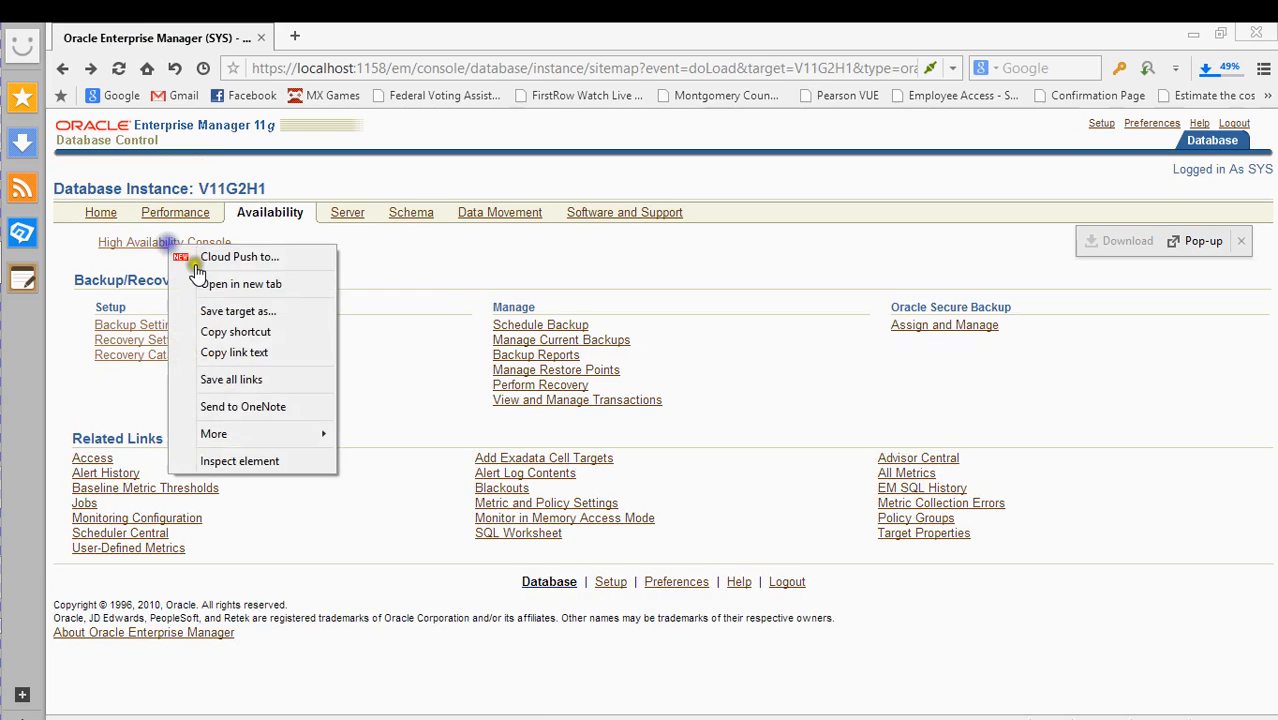
- Open the High Availability Console in a new tab, set Auto refresh (1 min), then close it
click(207, 285)
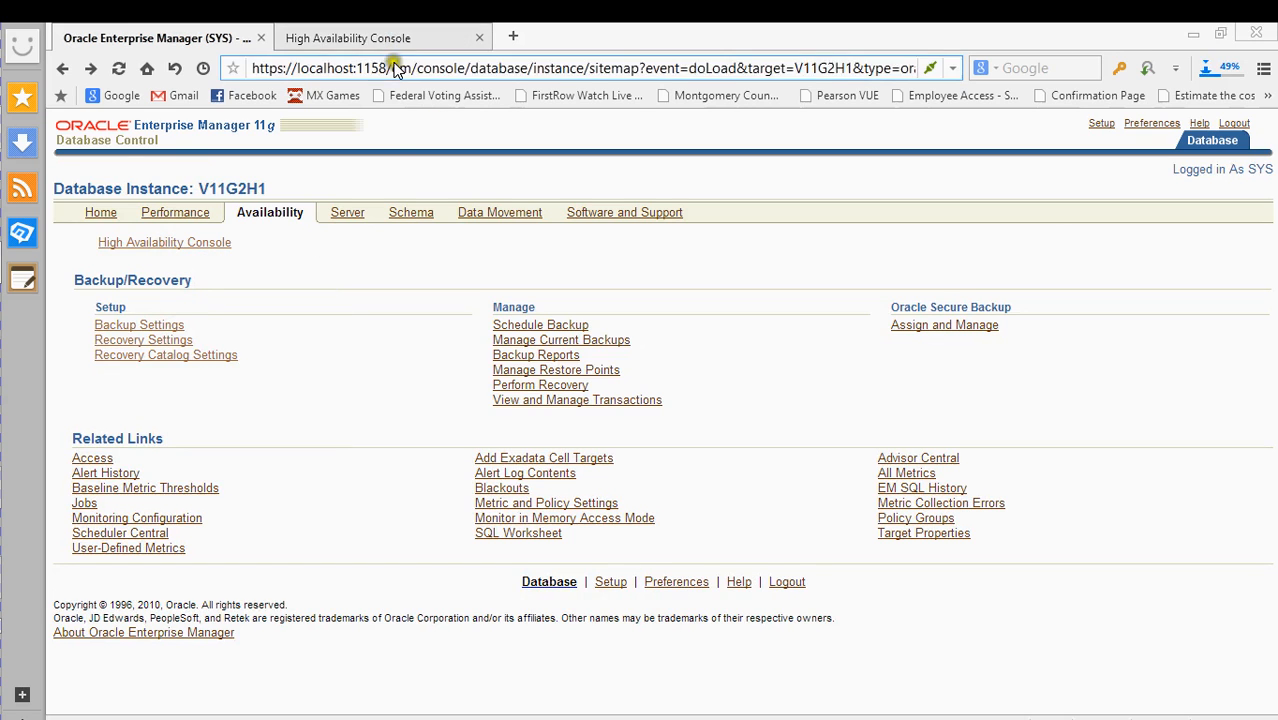
click(358, 40)
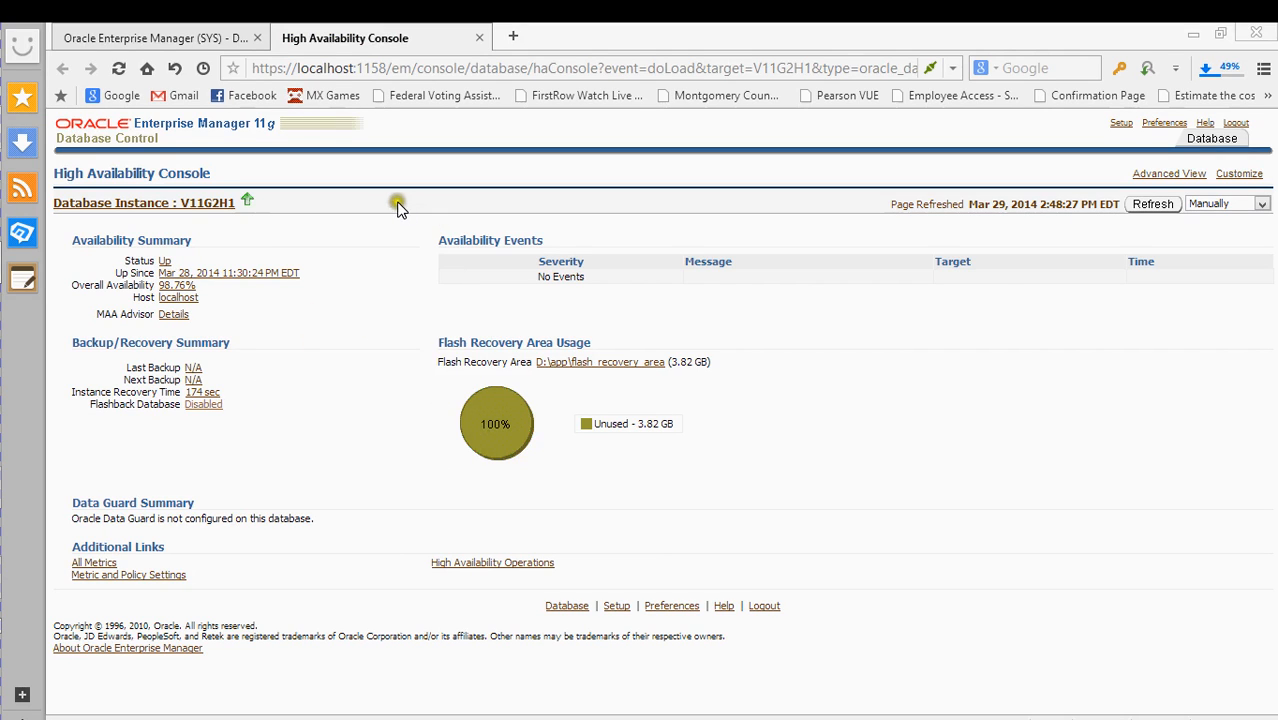
click(1220, 205)
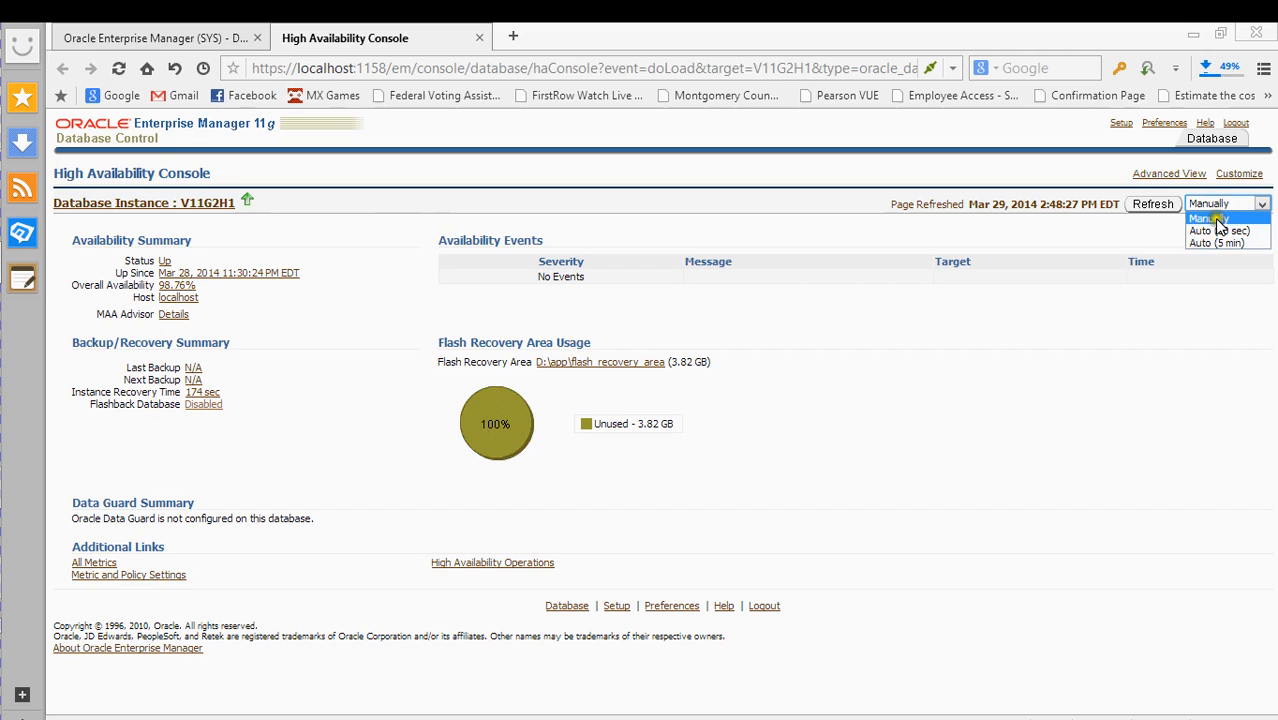
click(1220, 243)
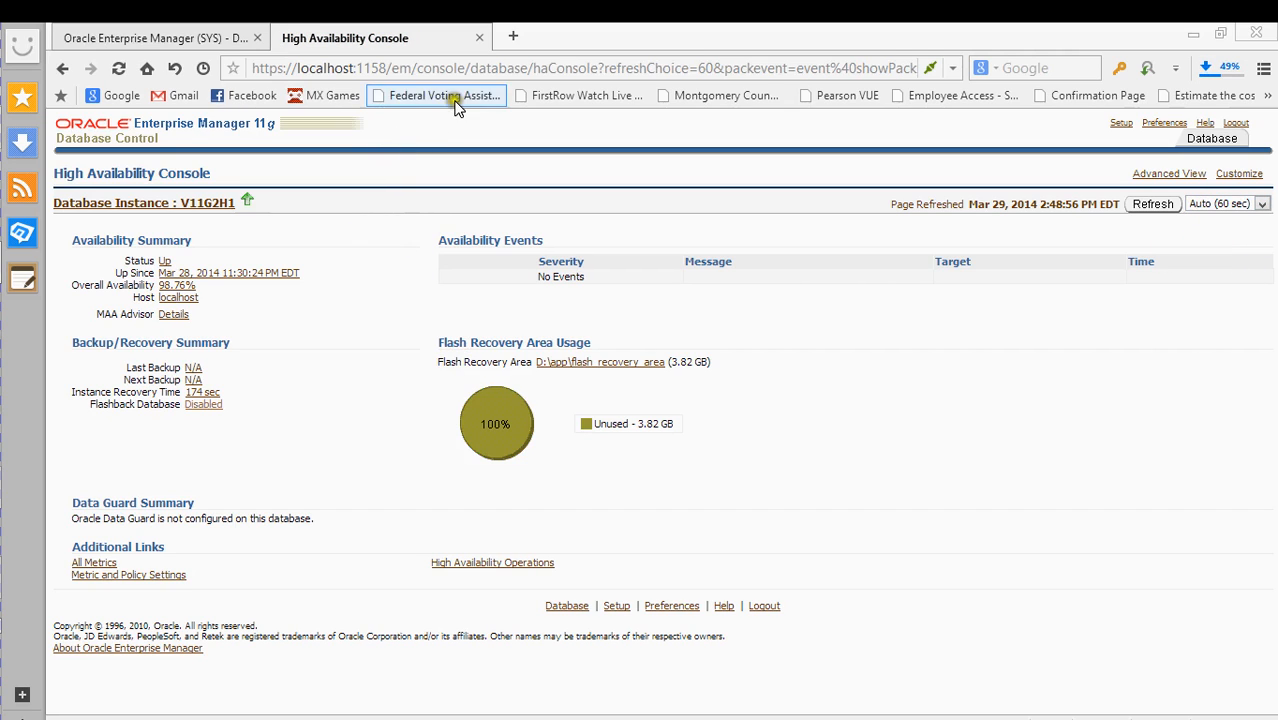
click(480, 38)
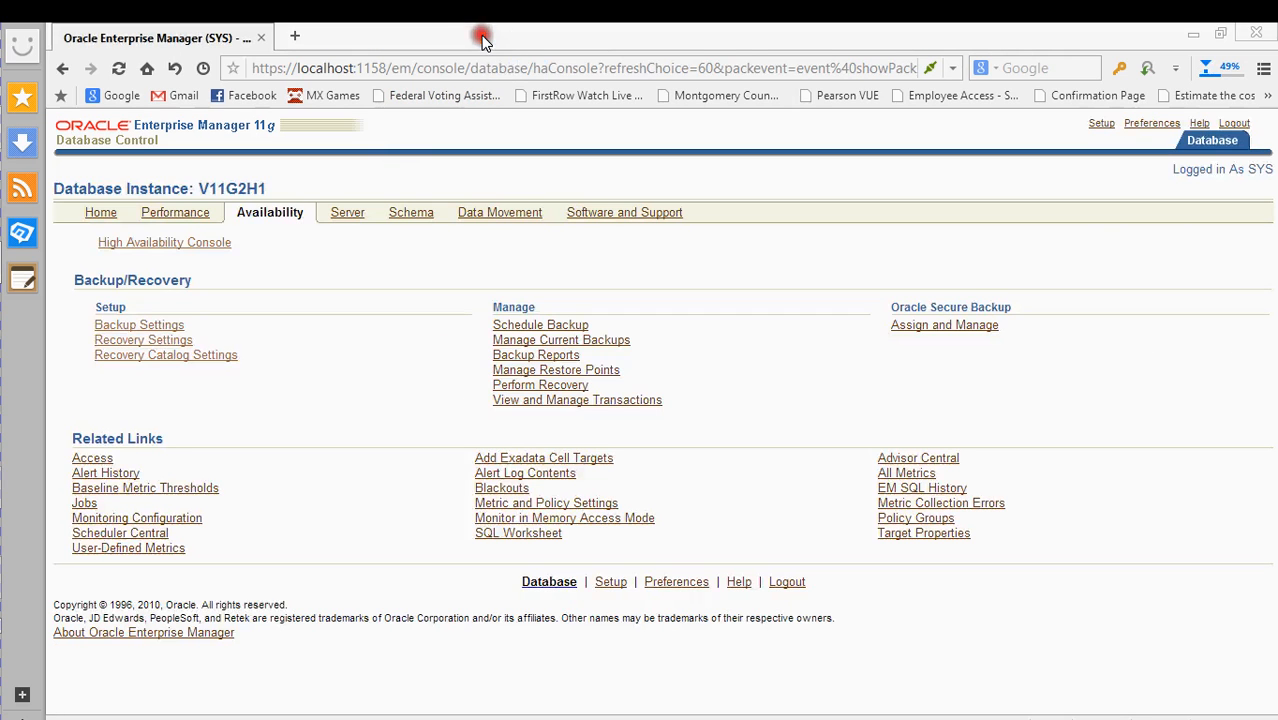
- Open Backup Settings in a new tab, look over the device settings, and select the Disk Backup Location field
right_click(150, 325)
click(220, 357)
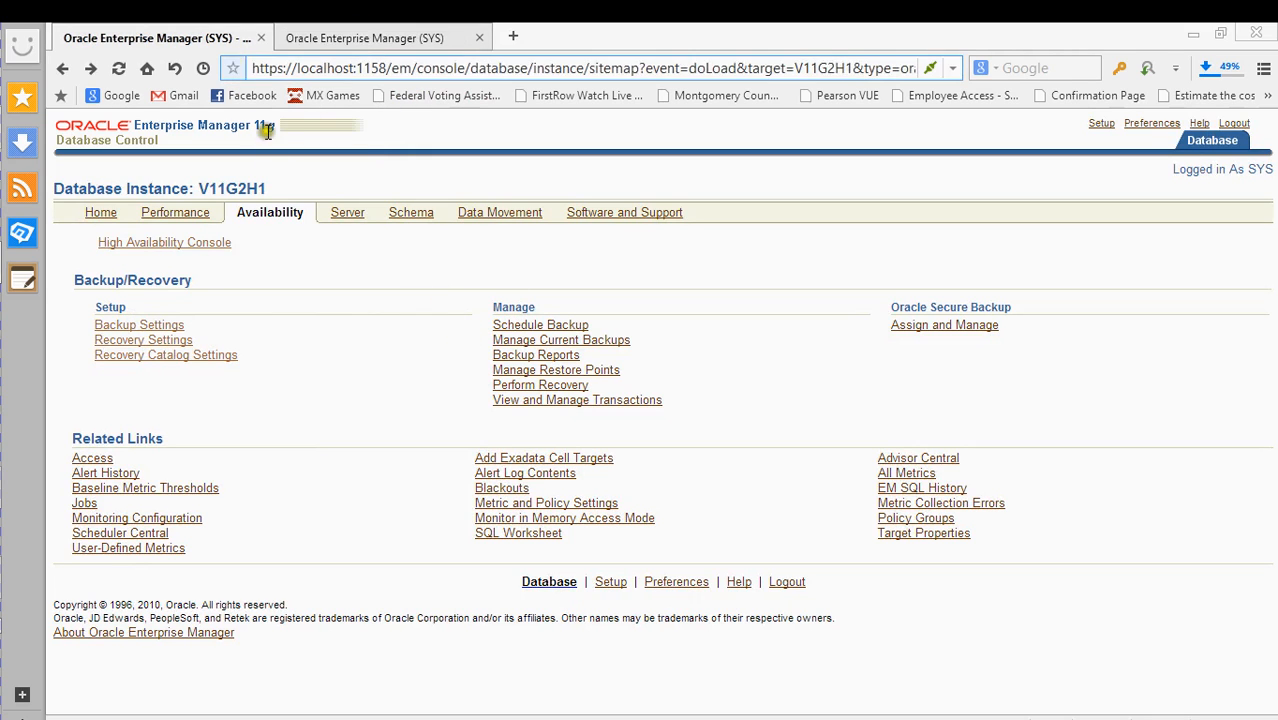
click(362, 32)
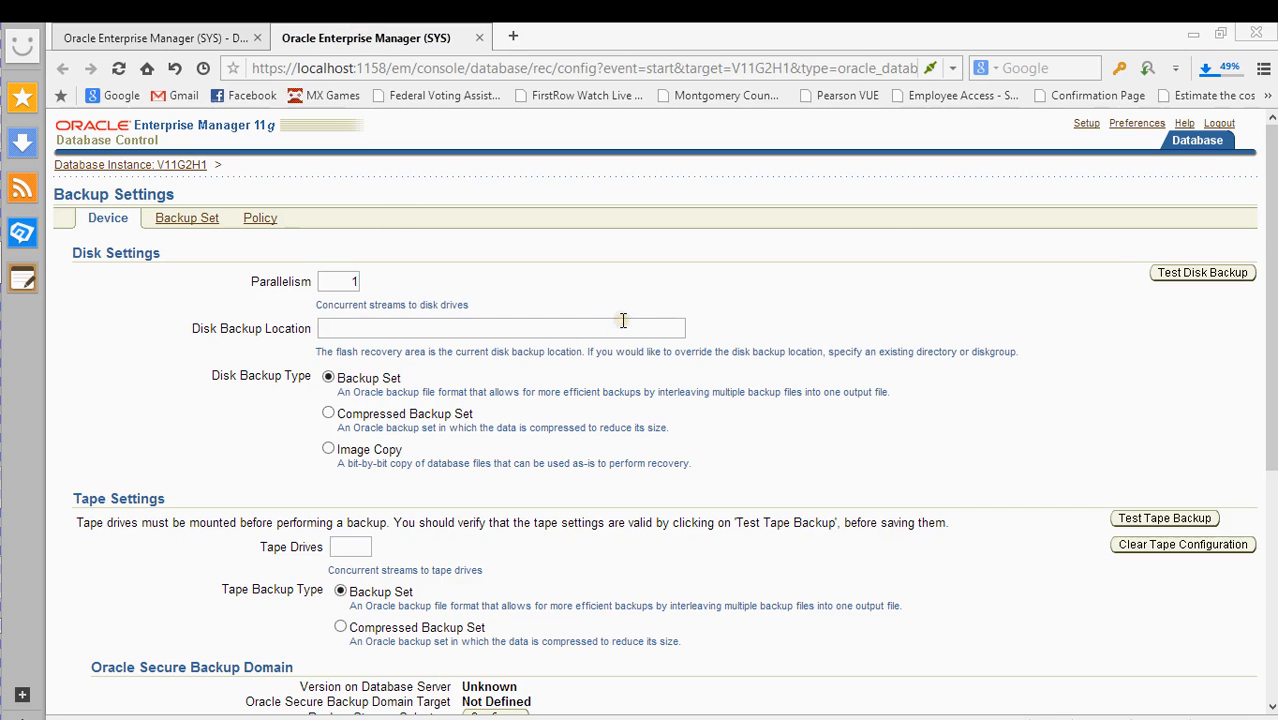
scroll(625, 335, down, 2)
scroll(629, 340, down, 2)
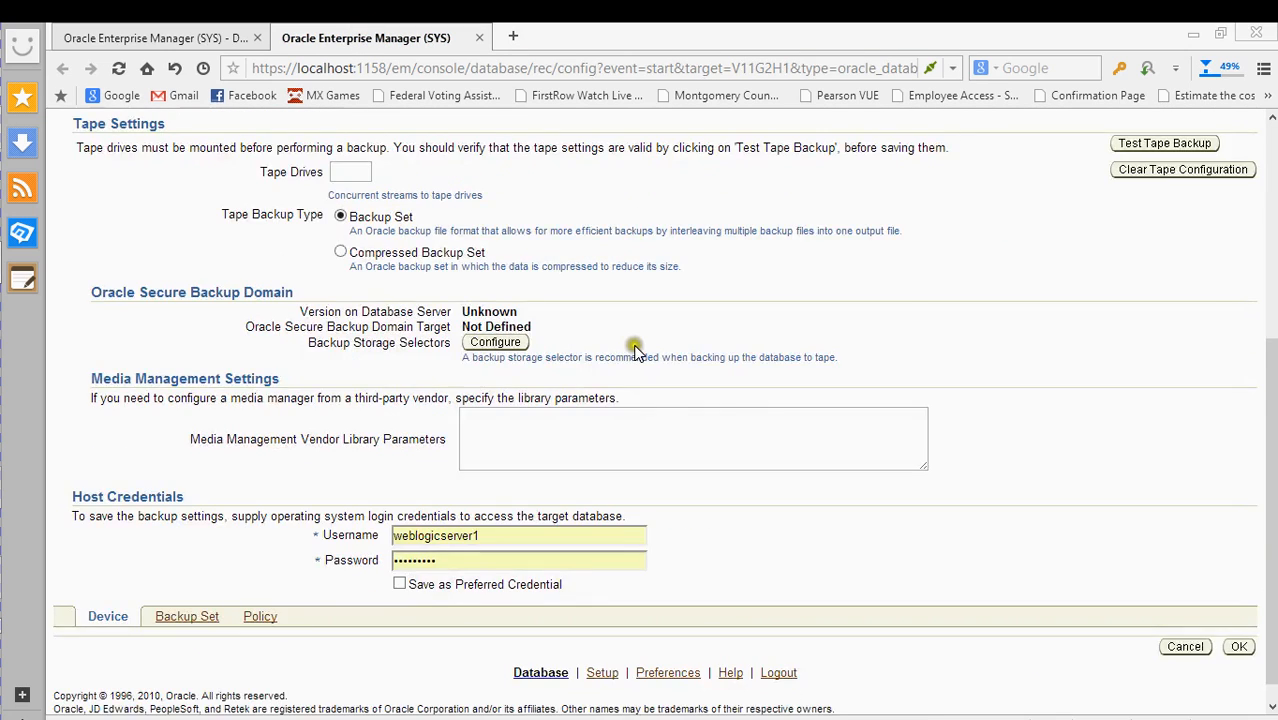
scroll(632, 342, up, 4)
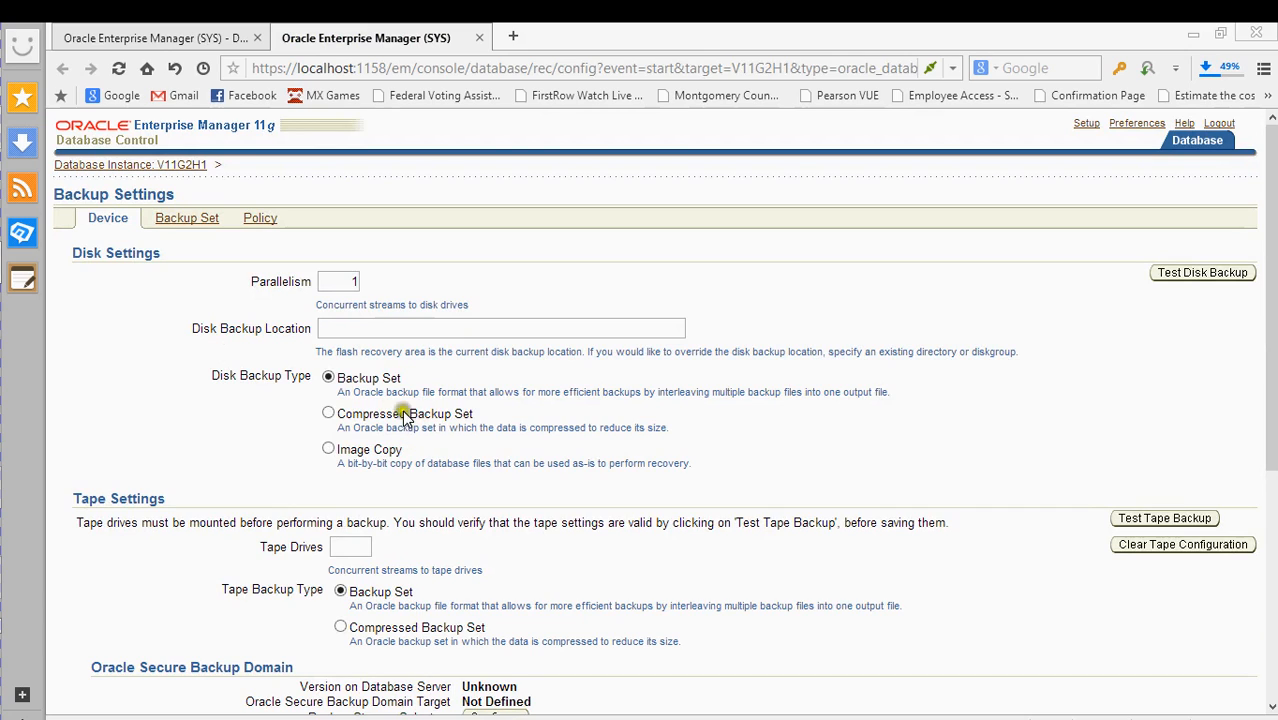
click(344, 334)
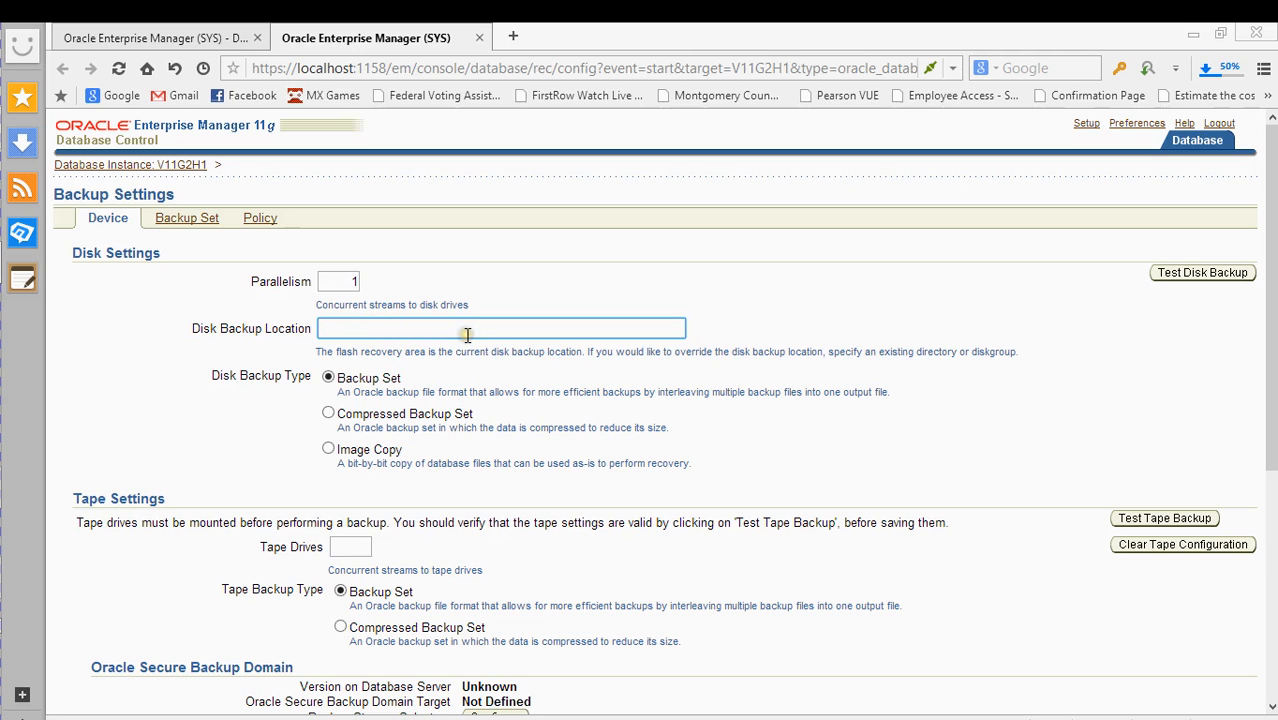
- Copy the path D:\app\product11.2.0\dbhome_1\BIN from File Explorer, then minimize the window
mouse_move(4, 438)
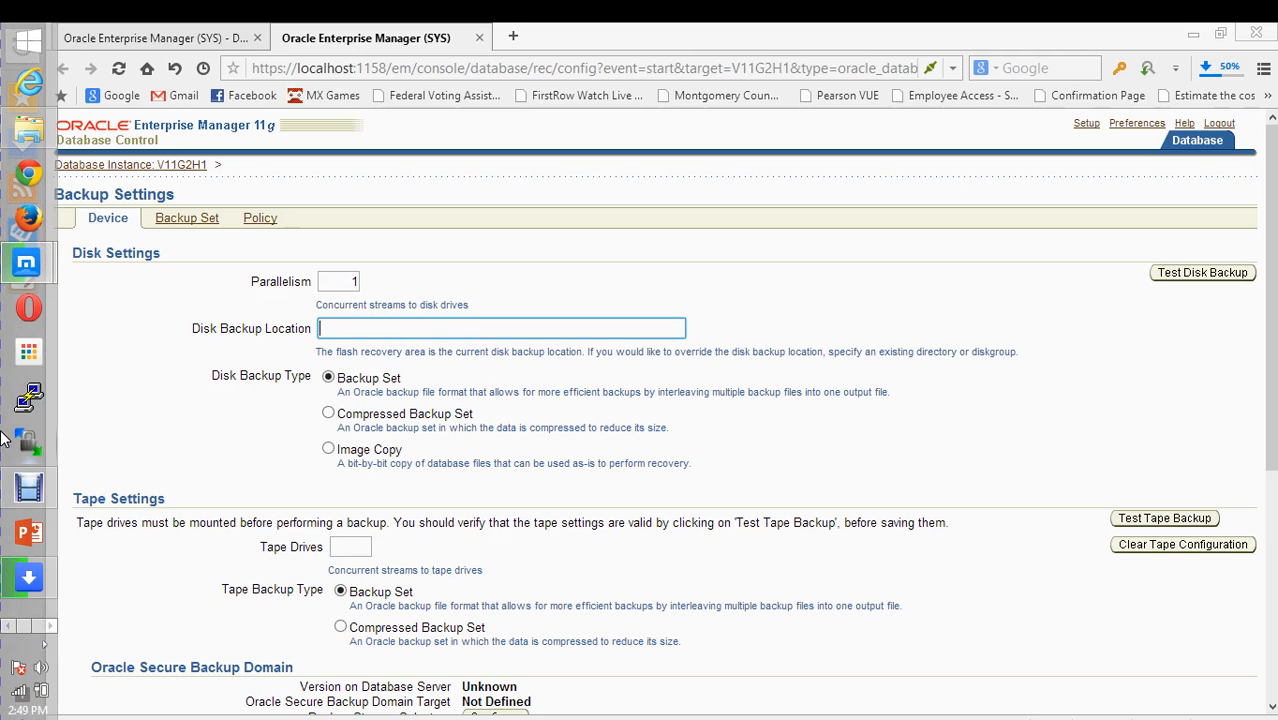
click(28, 128)
click(263, 617)
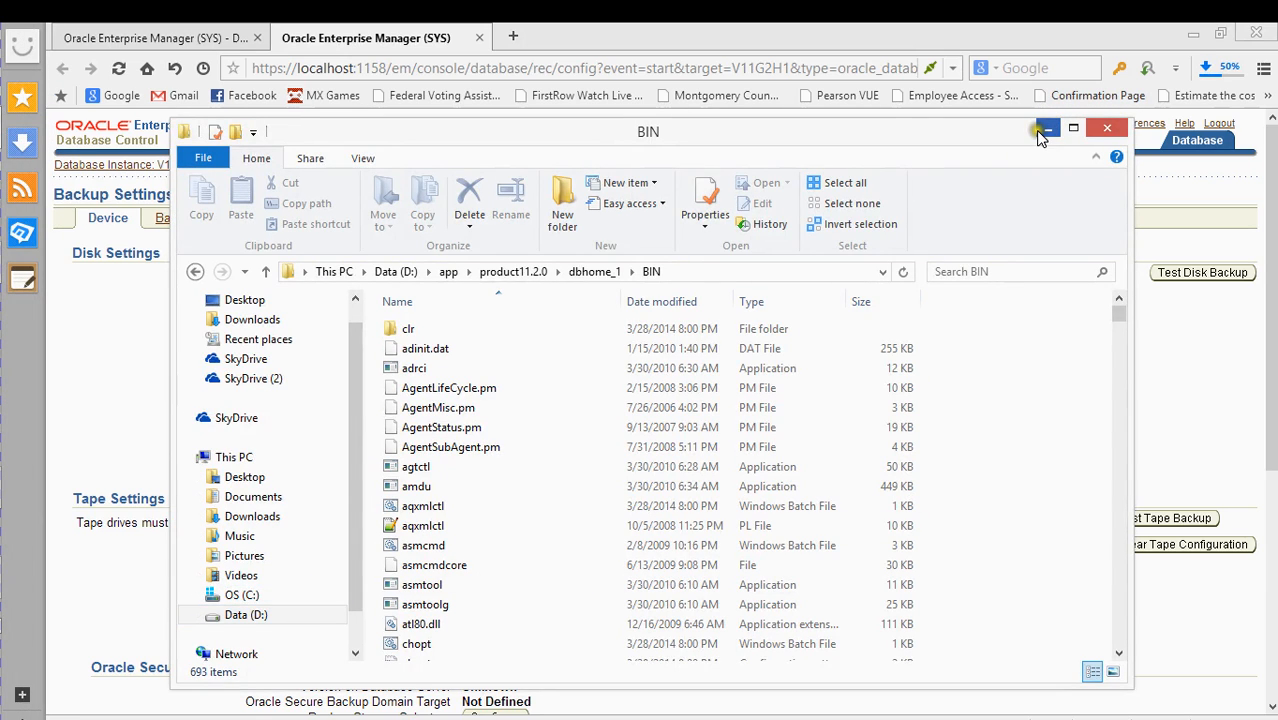
click(688, 275)
right_click(688, 280)
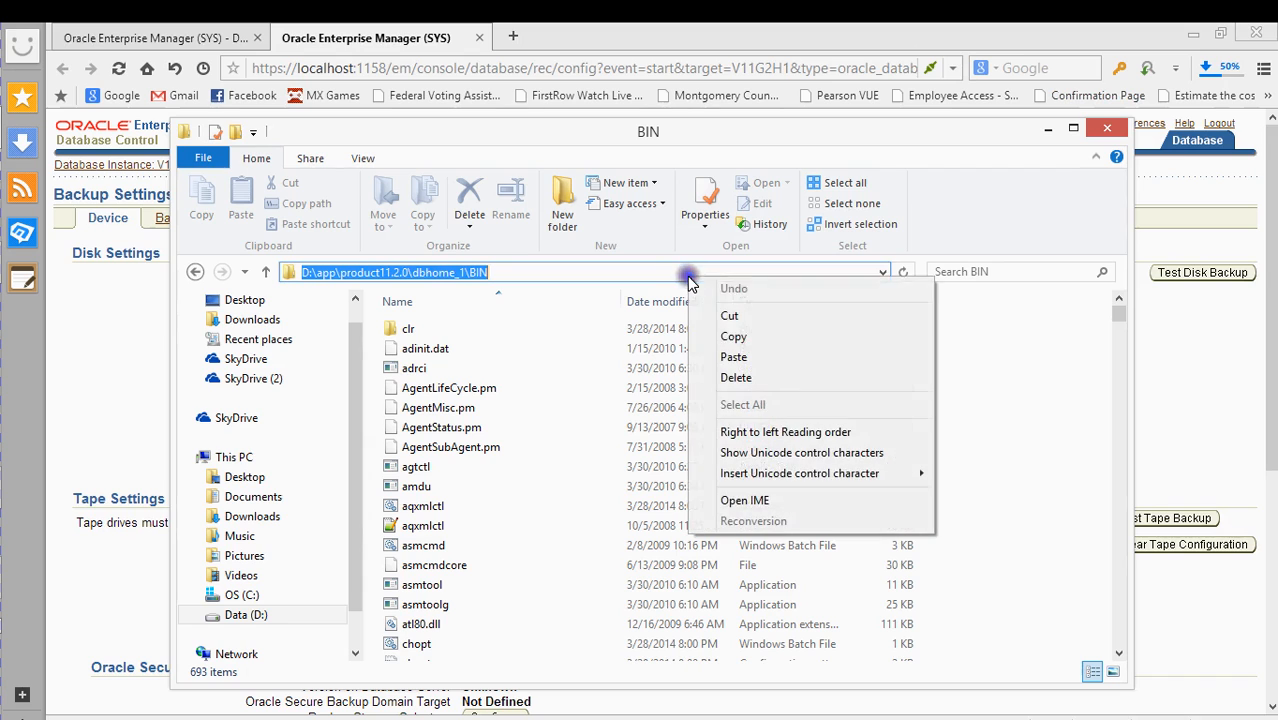
click(767, 337)
click(1045, 131)
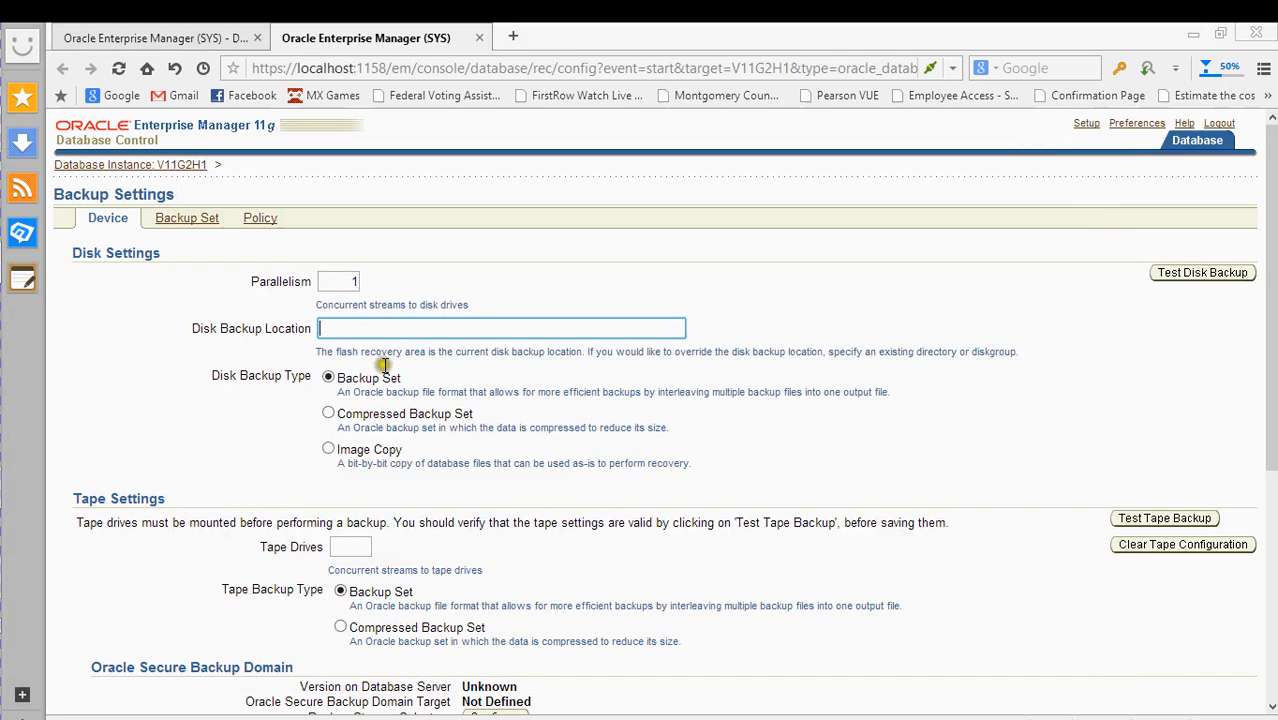
- Paste the BIN path into Disk Backup Location and run Test Disk Backup
click(385, 328)
right_click(390, 330)
click(436, 412)
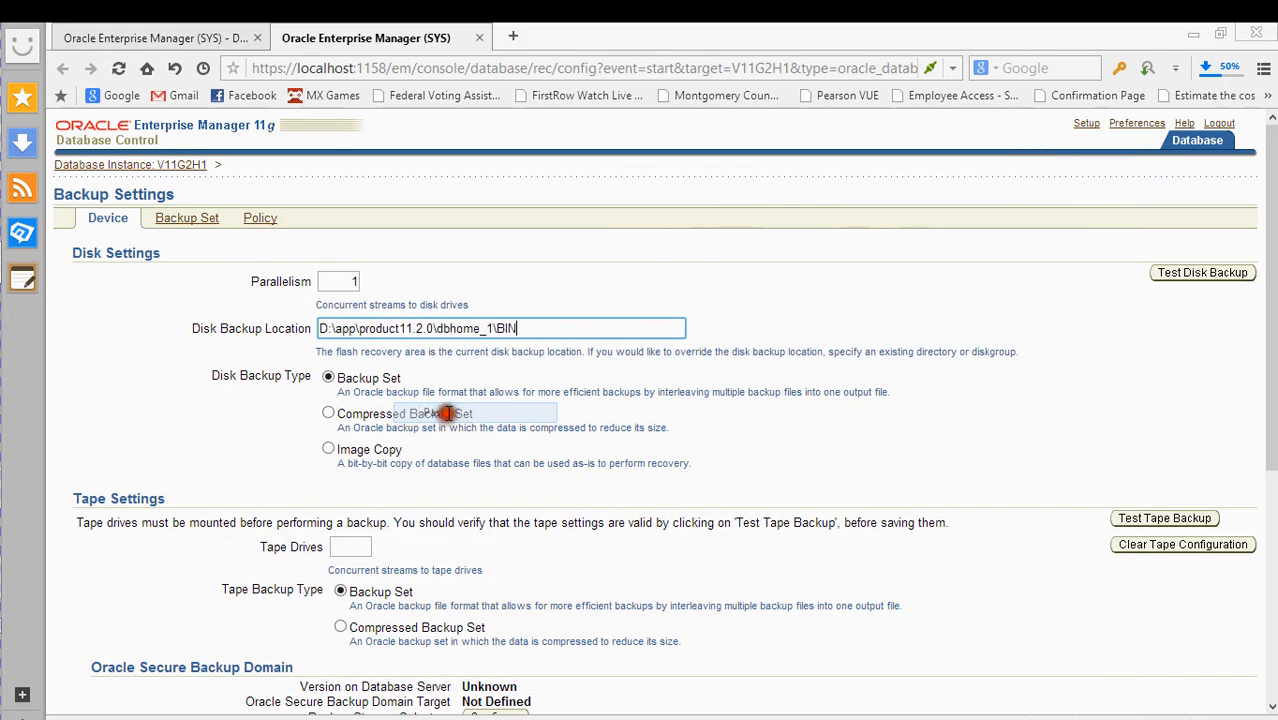
click(1160, 272)
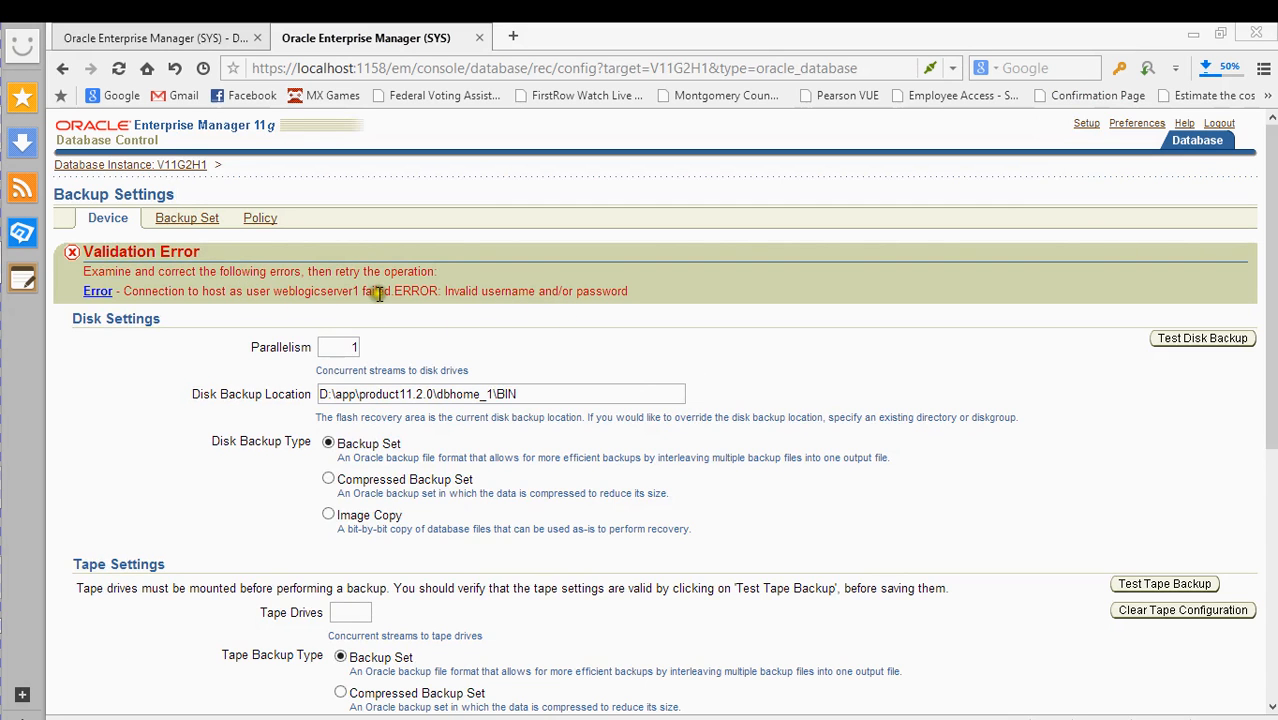
- Submit the backup settings, which fails with an invalid host credentials error
scroll(554, 405, down, 3)
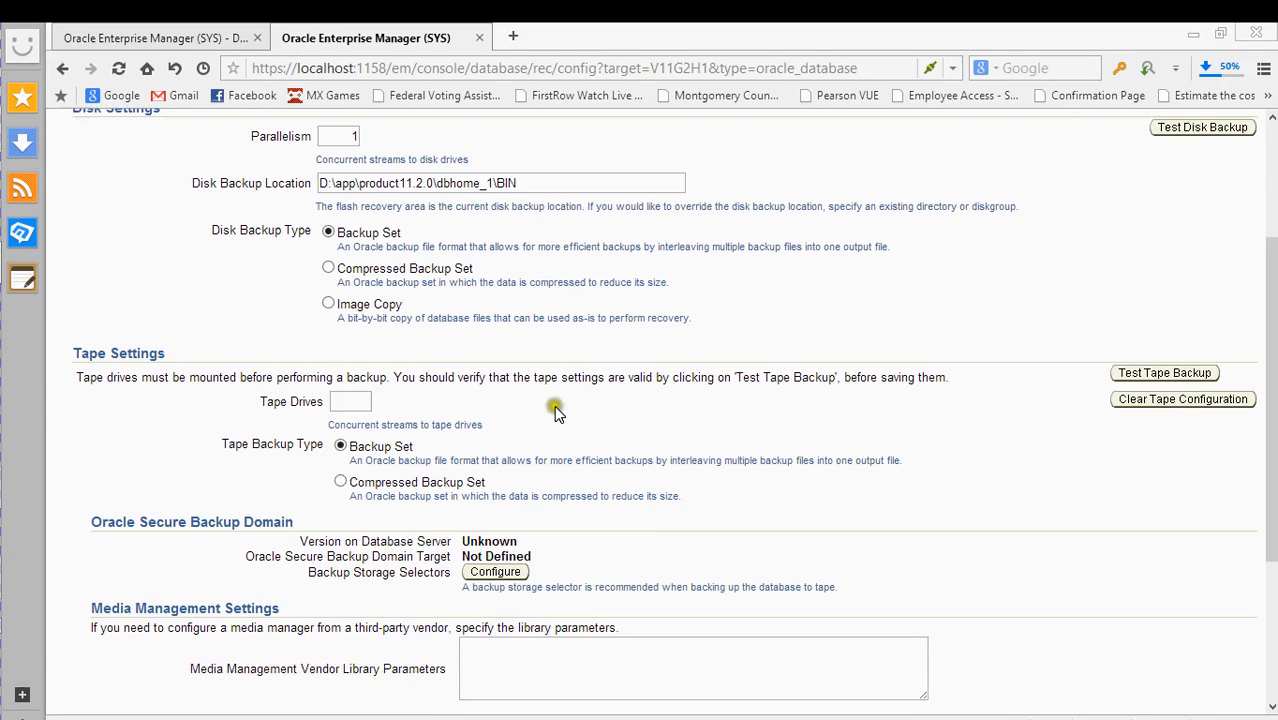
scroll(554, 405, up, 3)
scroll(554, 405, down, 3)
scroll(552, 400, up, 3)
scroll(550, 395, down, 6)
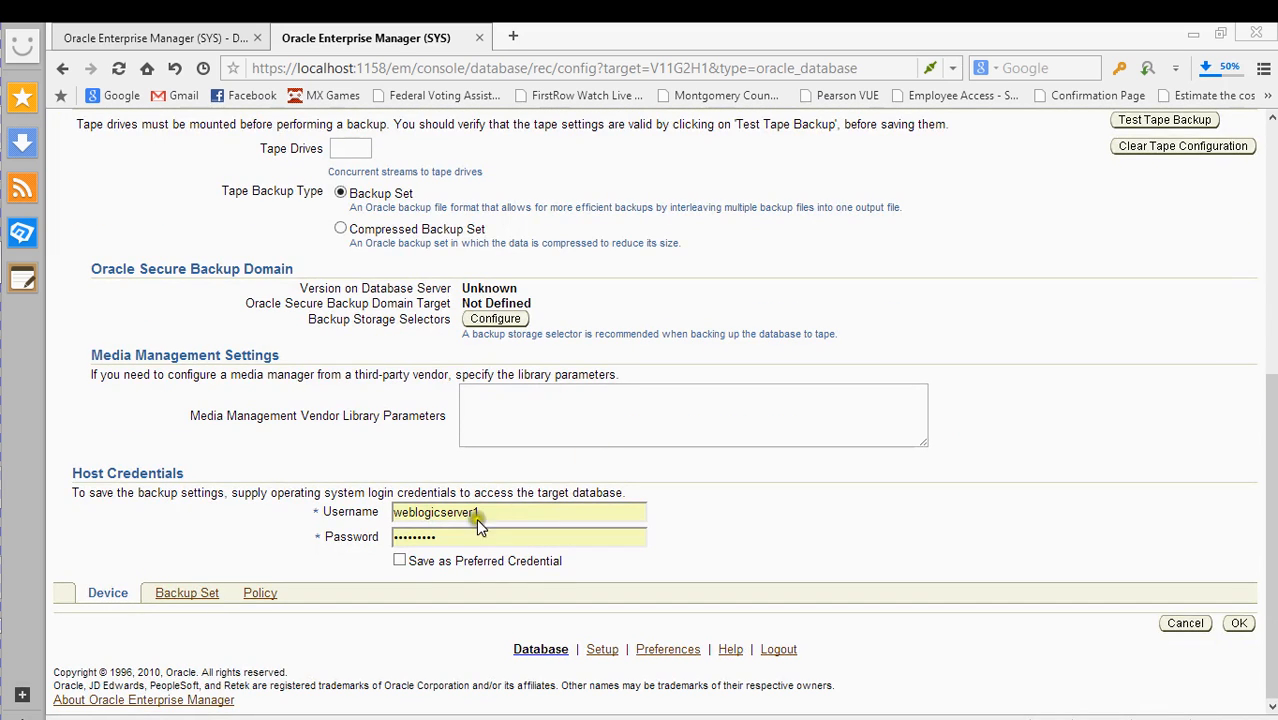
key(Return)
- Select the BIN path in Disk Backup Location and delete it
scroll(650, 419, up, 1)
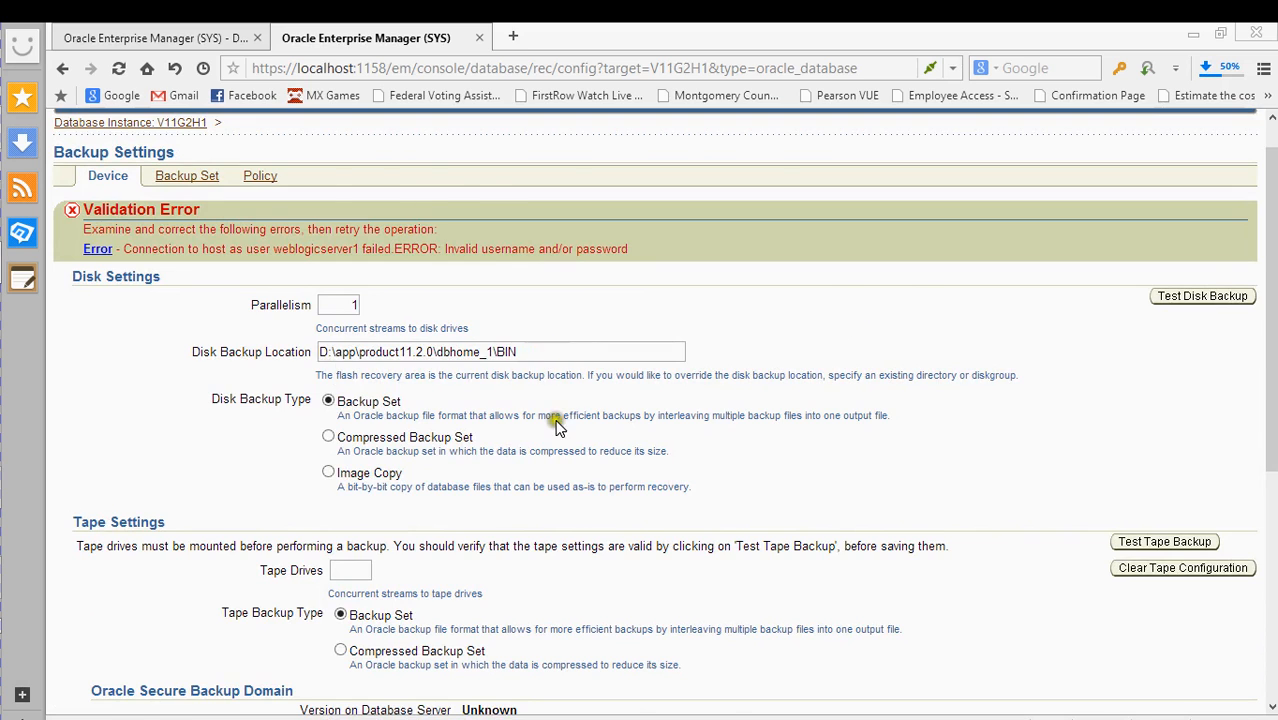
scroll(565, 430, down, 4)
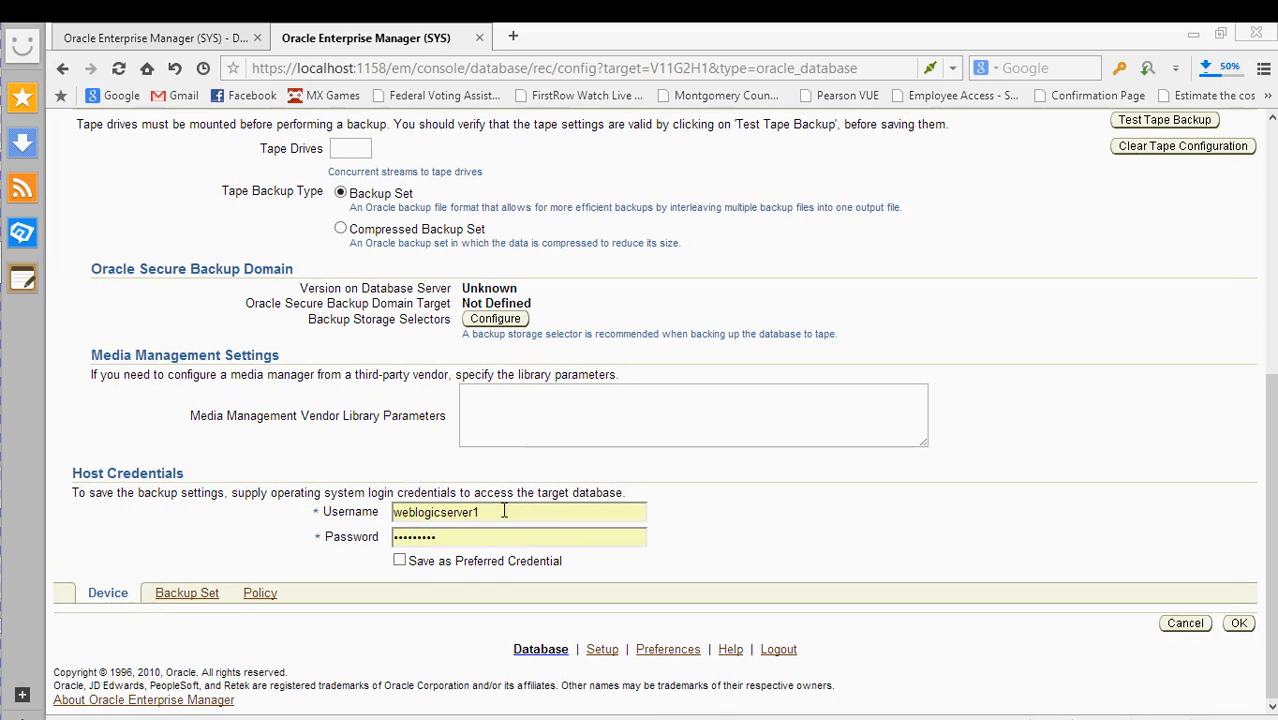
scroll(620, 440, up, 3)
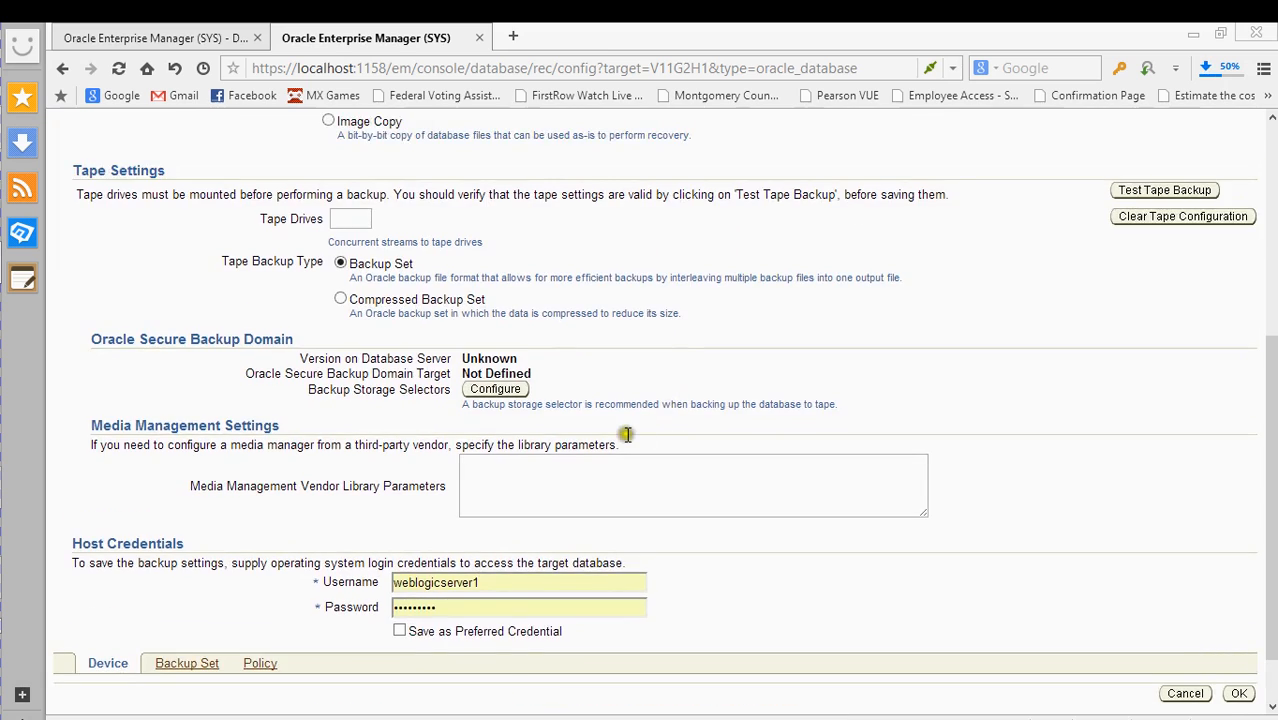
scroll(618, 443, up, 2)
drag(592, 396, 278, 394)
key(BackSpace)
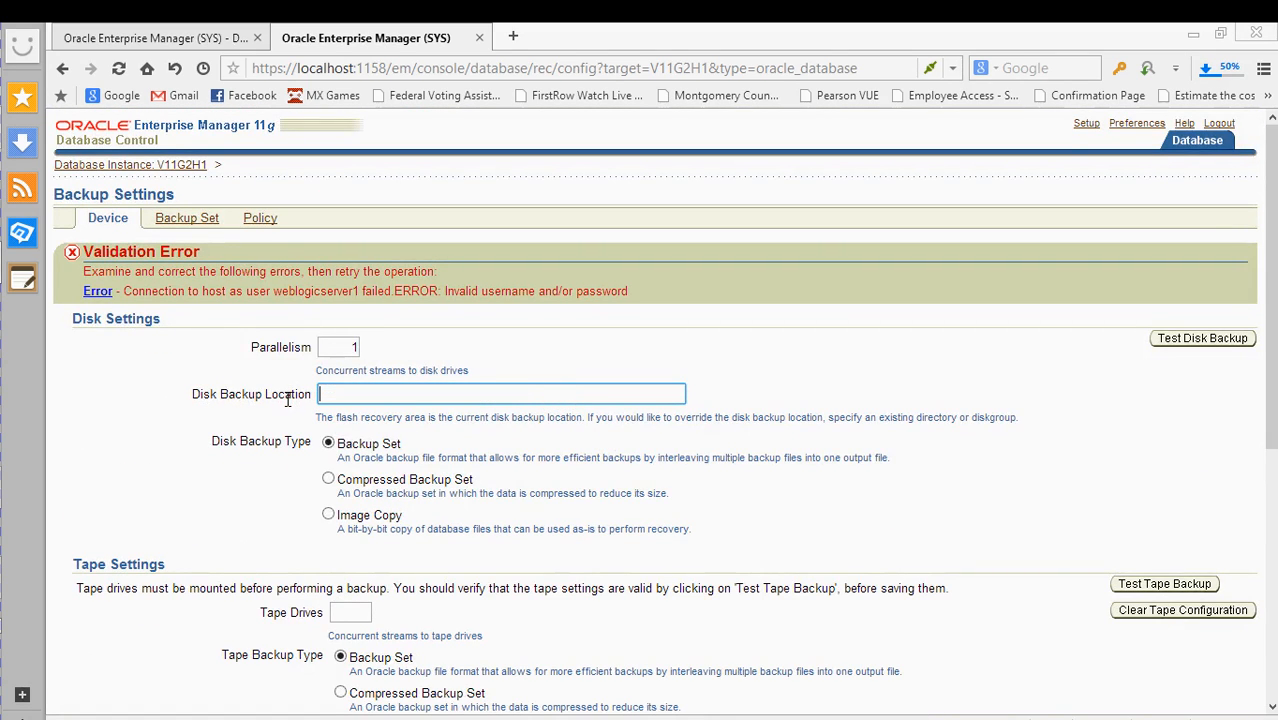
- Scroll down to Host Credentials and delete the entered operating system username
click(345, 348)
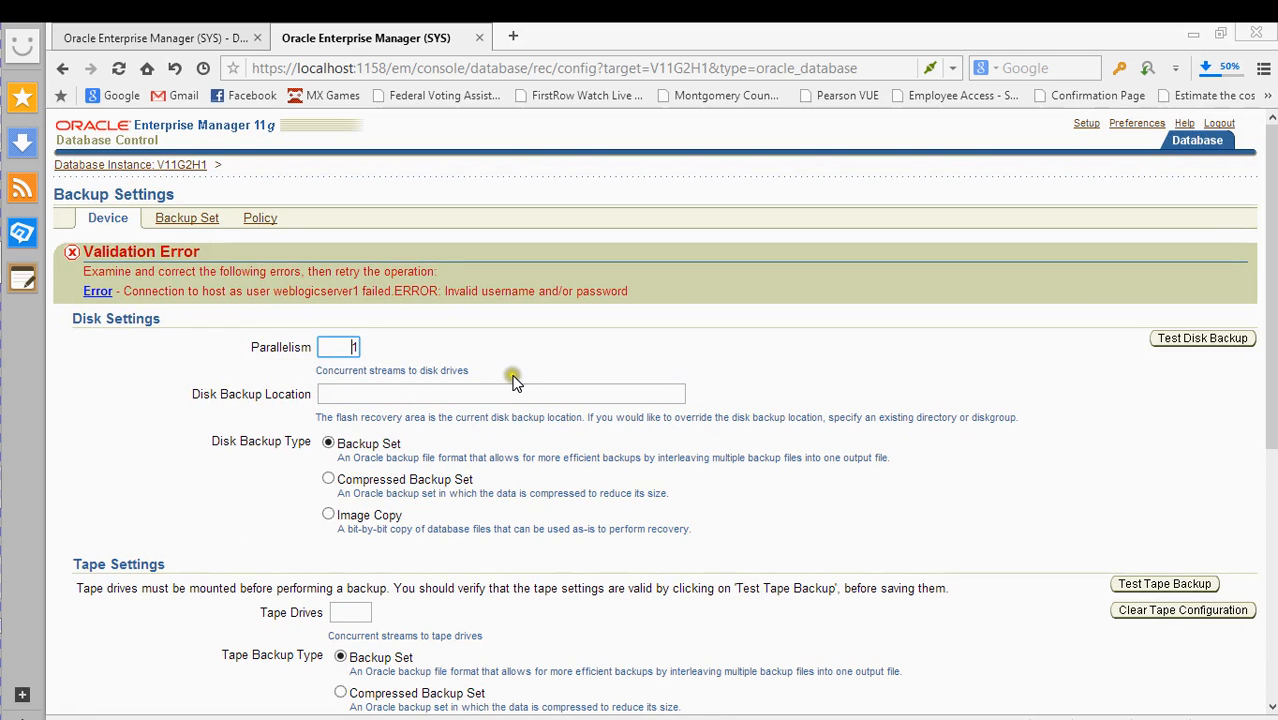
scroll(520, 386, down, 3)
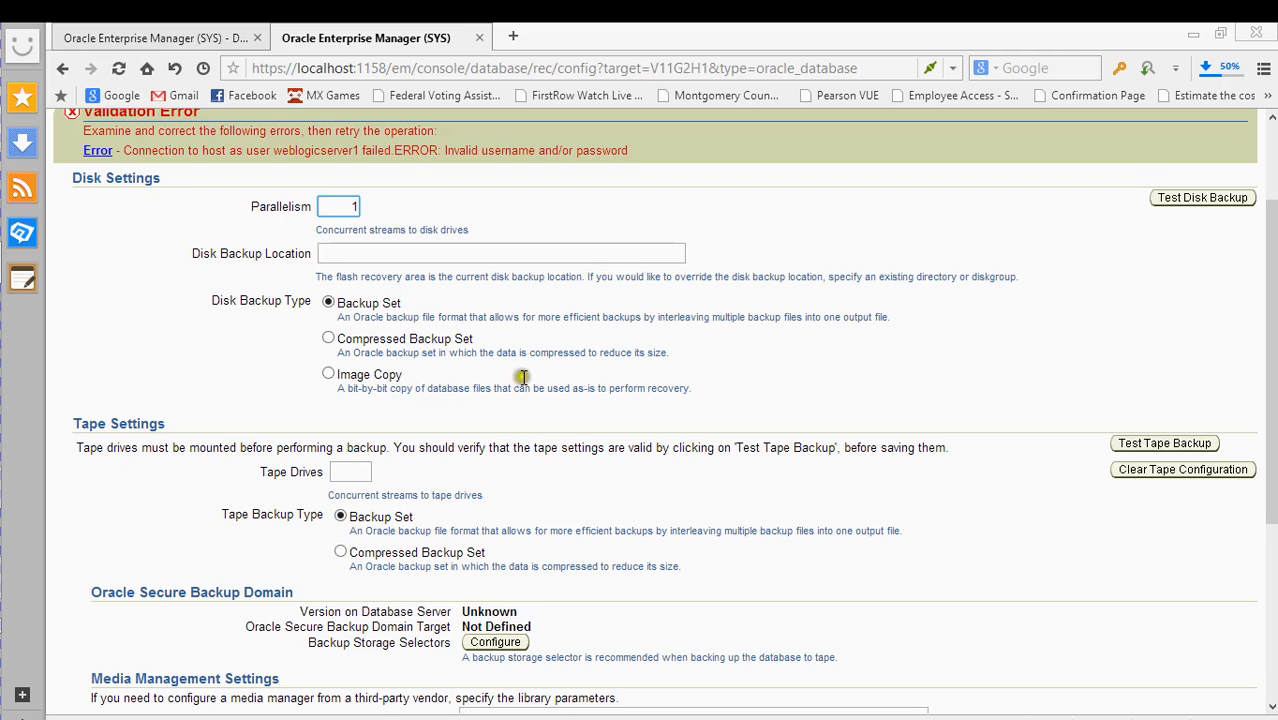
scroll(580, 376, down, 1)
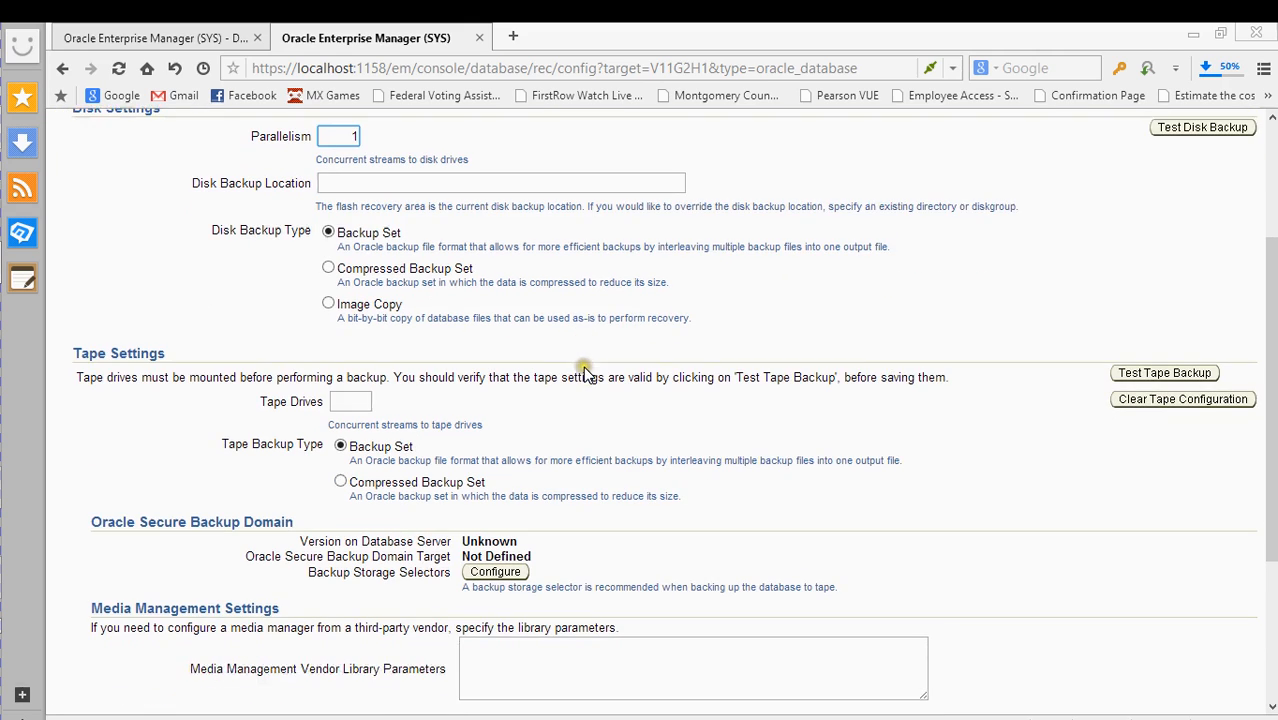
scroll(590, 370, down, 2)
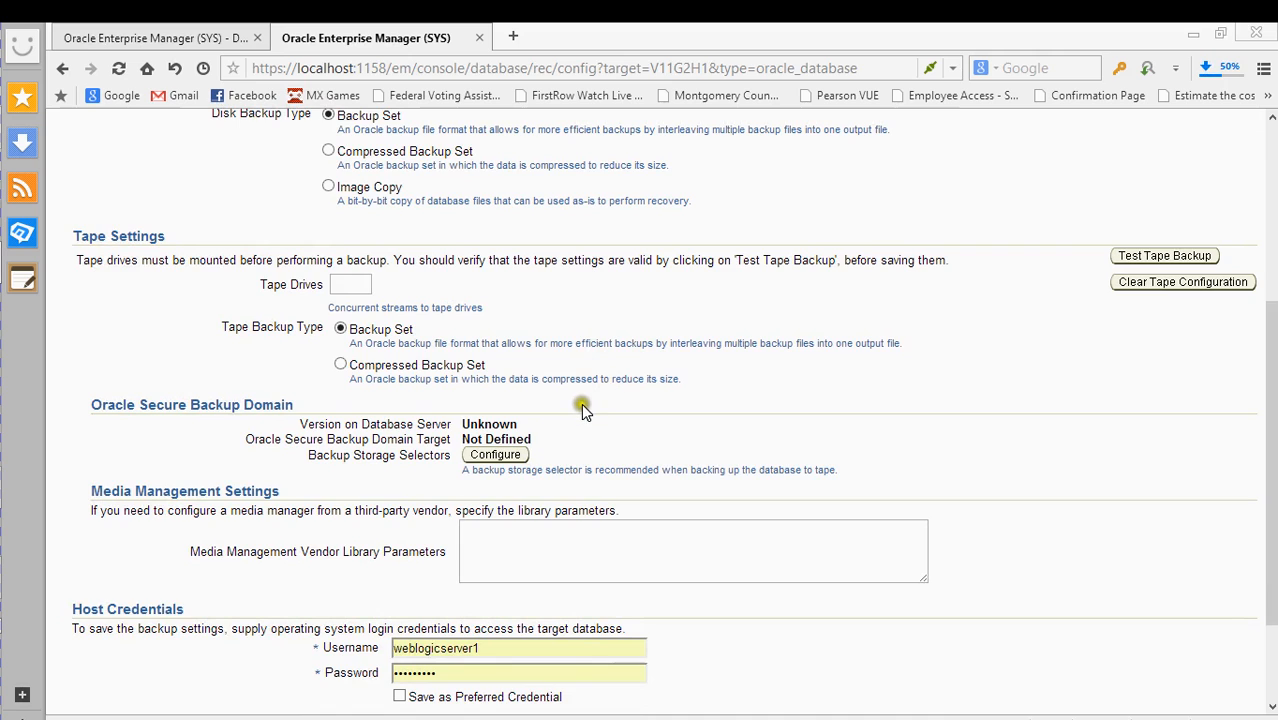
scroll(583, 410, down, 3)
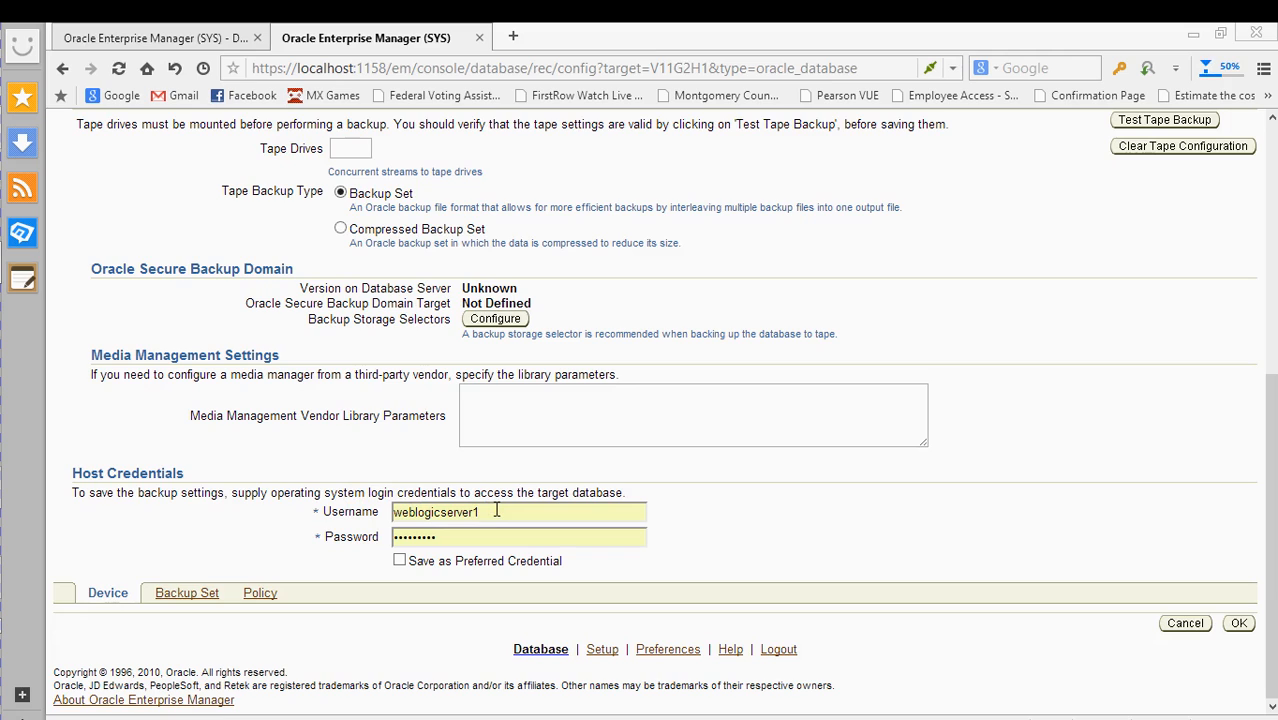
drag(492, 514, 343, 517)
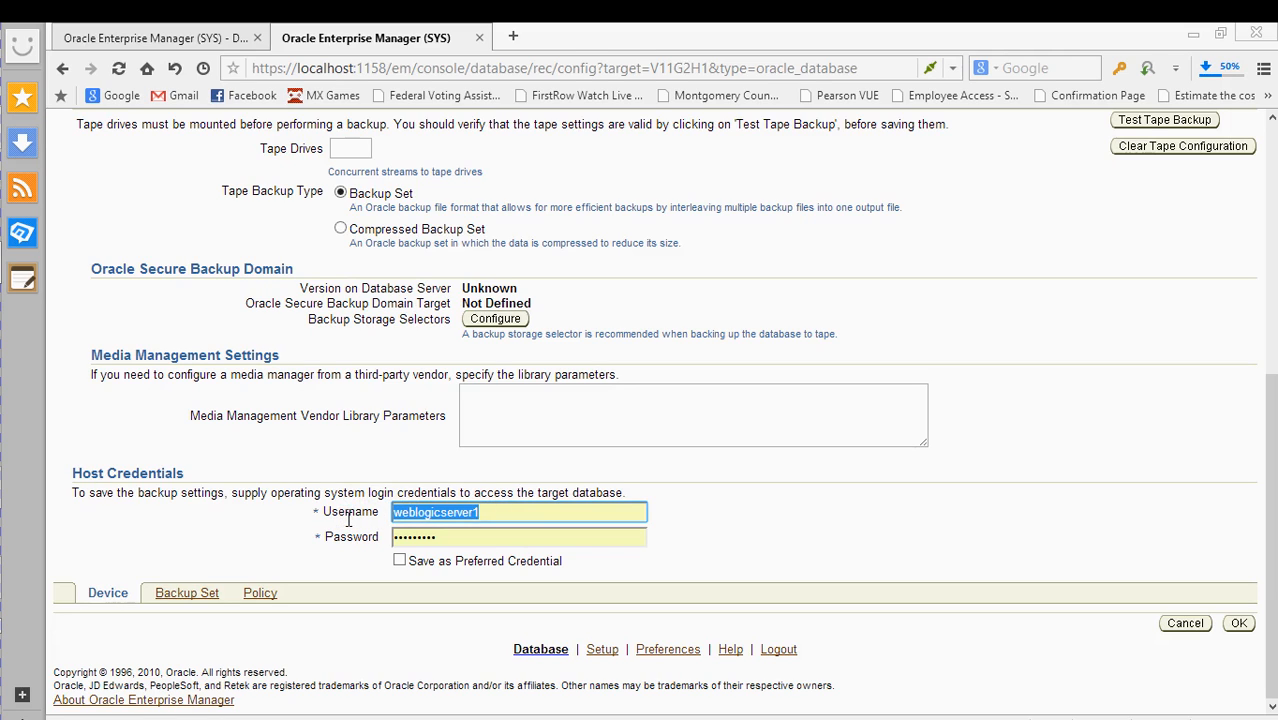
key(BackSpace)
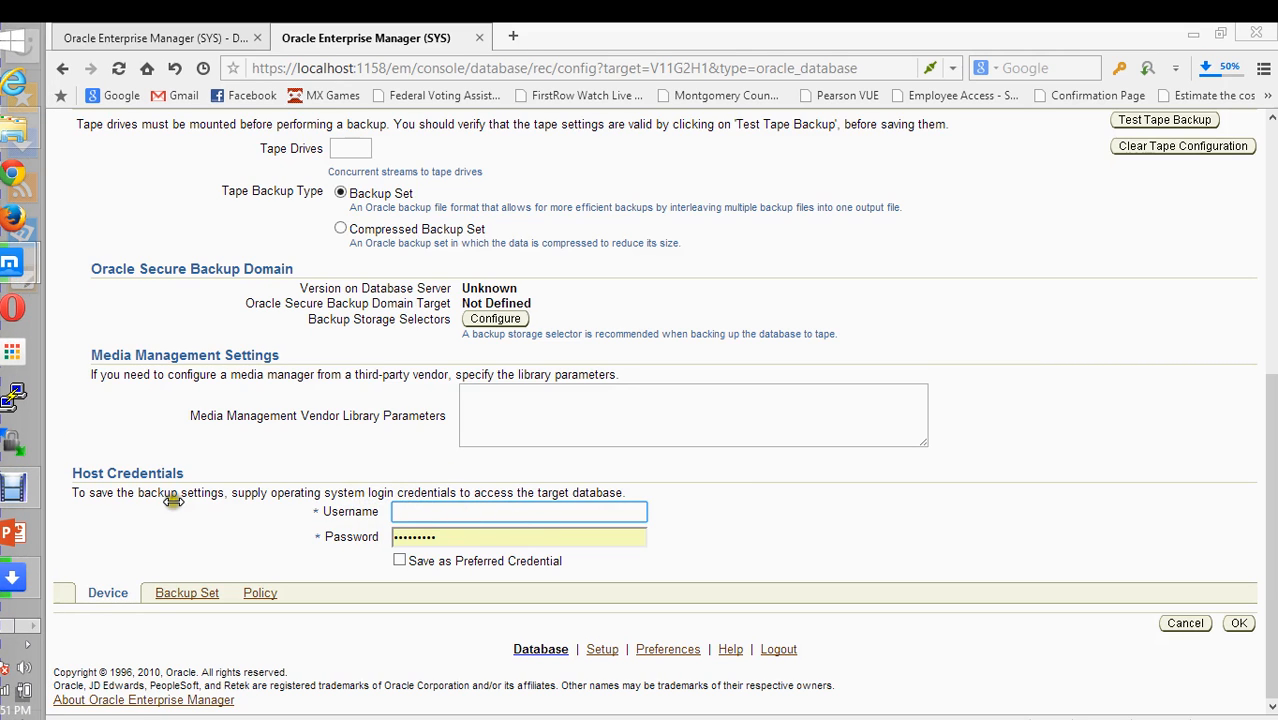
right_click(29, 42)
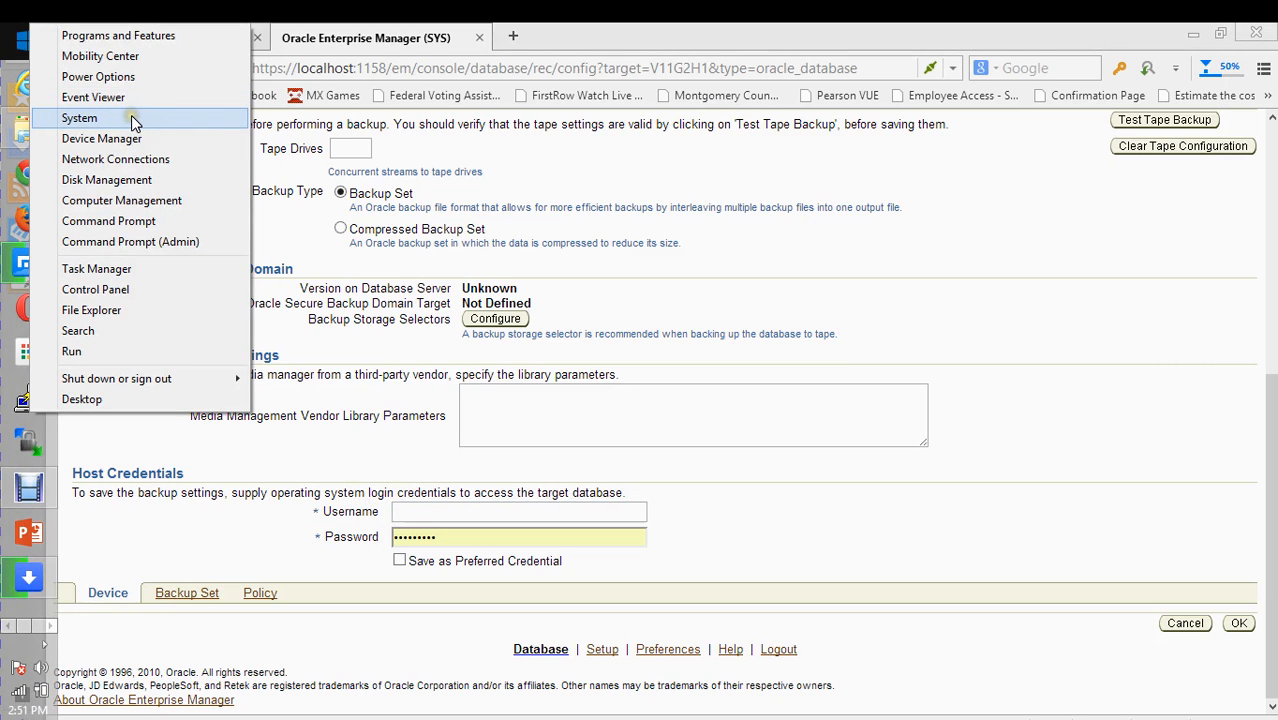
click(131, 117)
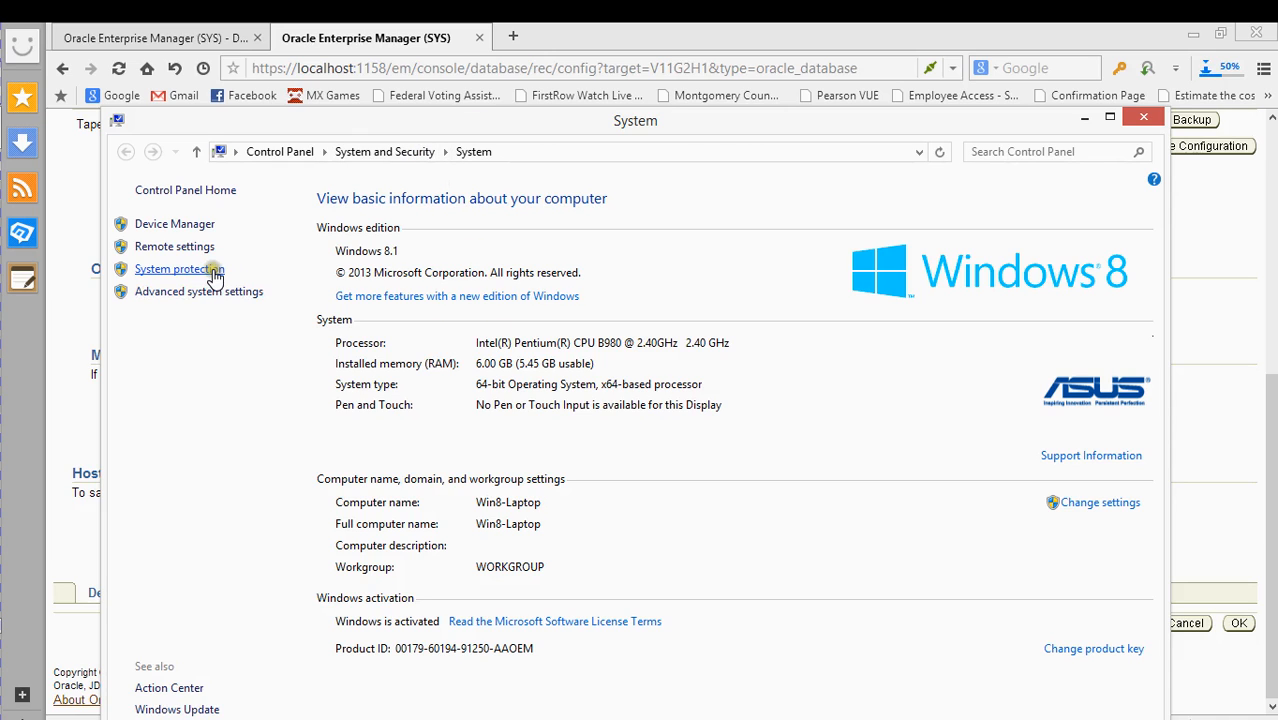
click(1143, 118)
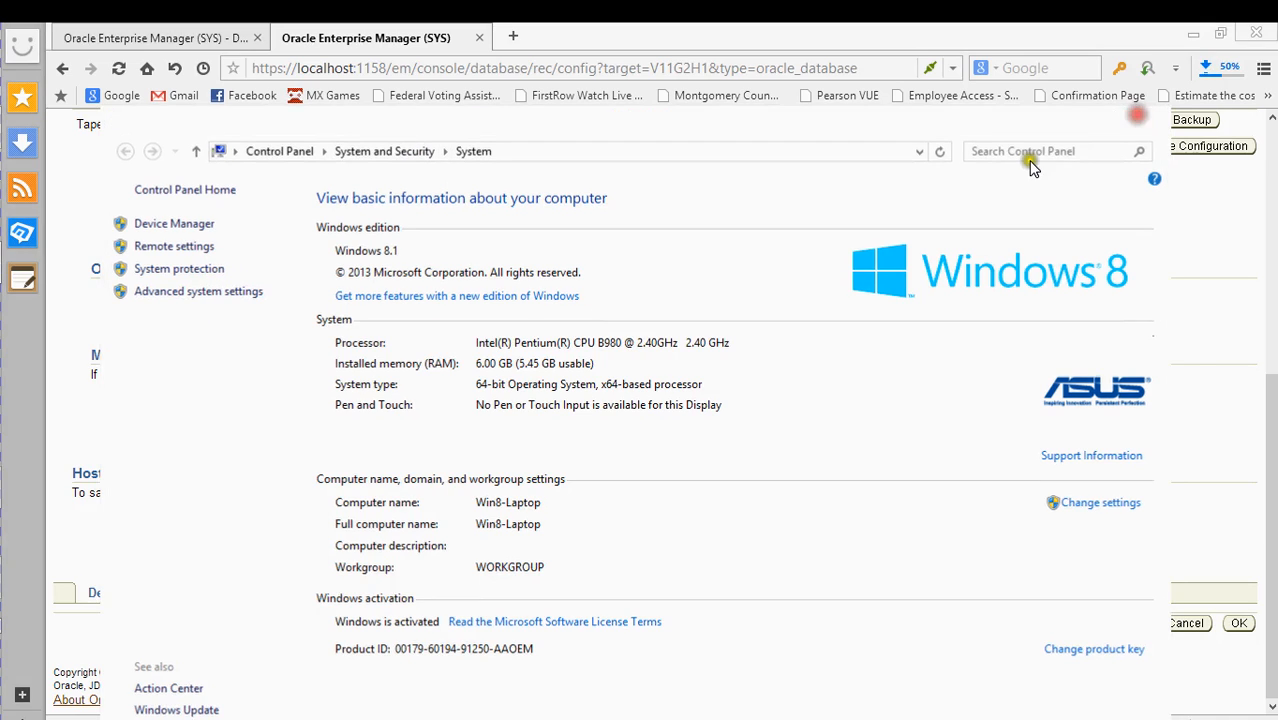
right_click(15, 40)
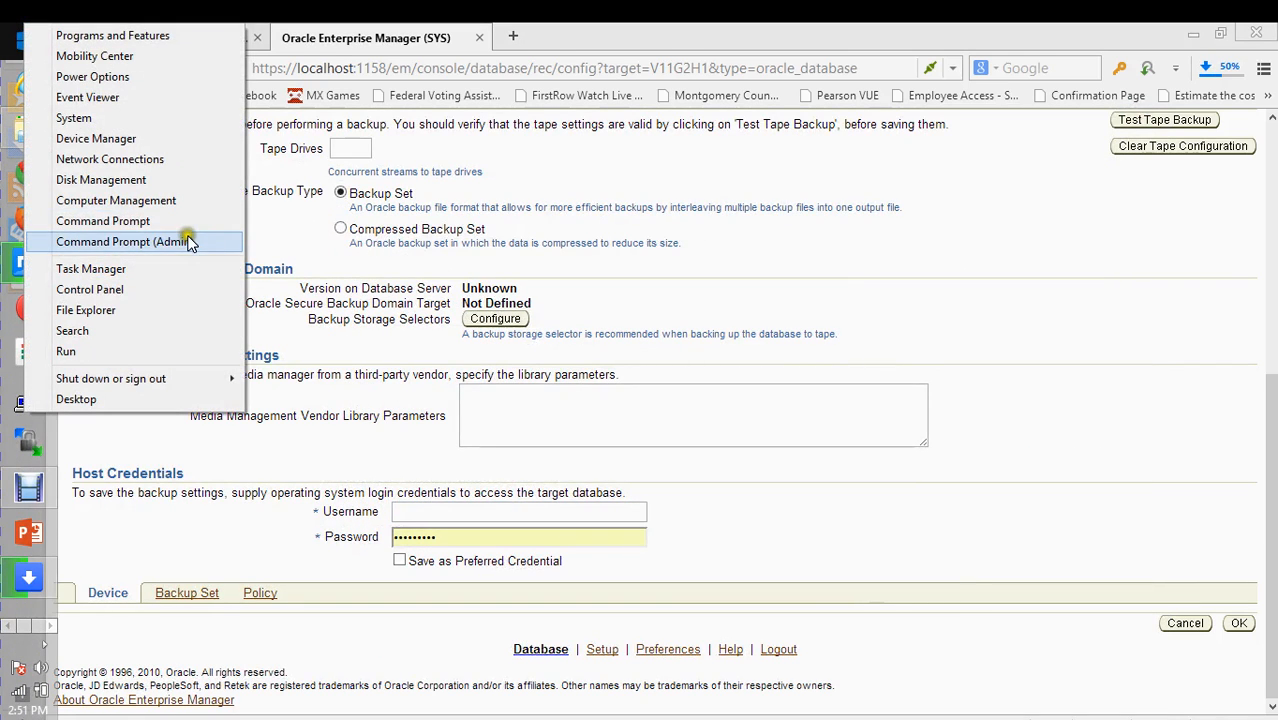
click(165, 201)
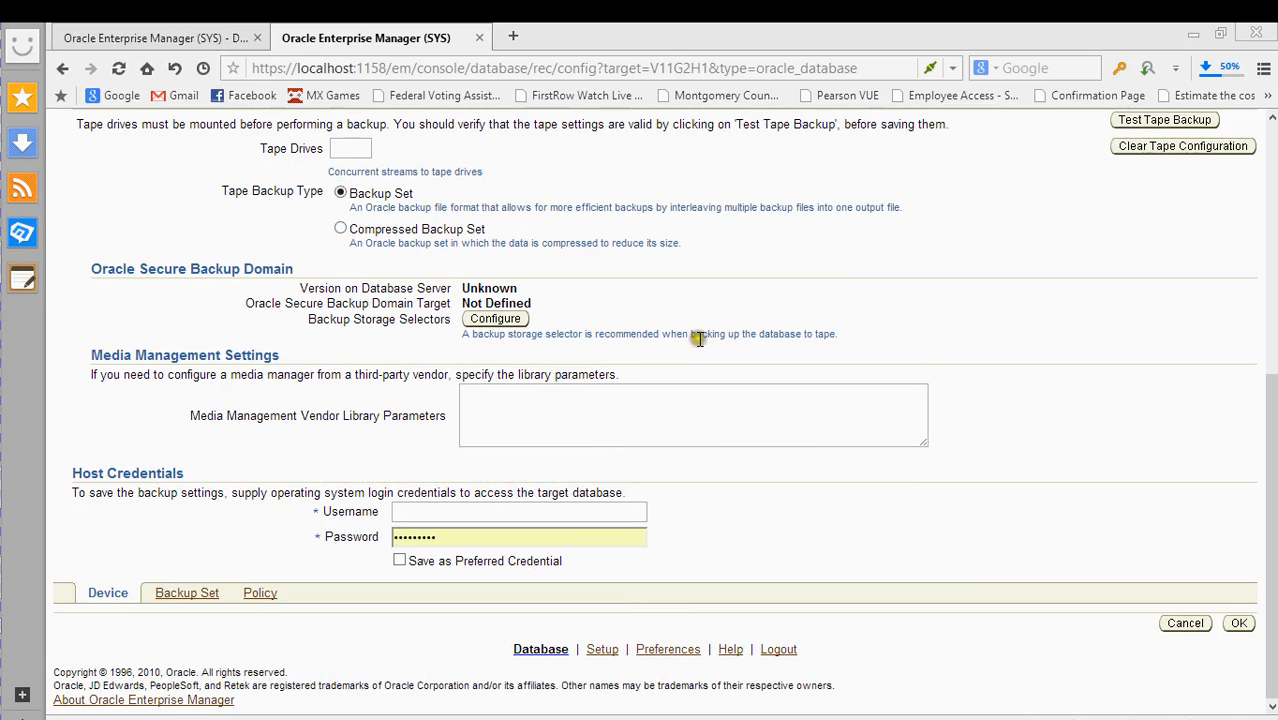
mouse_move(4, 108)
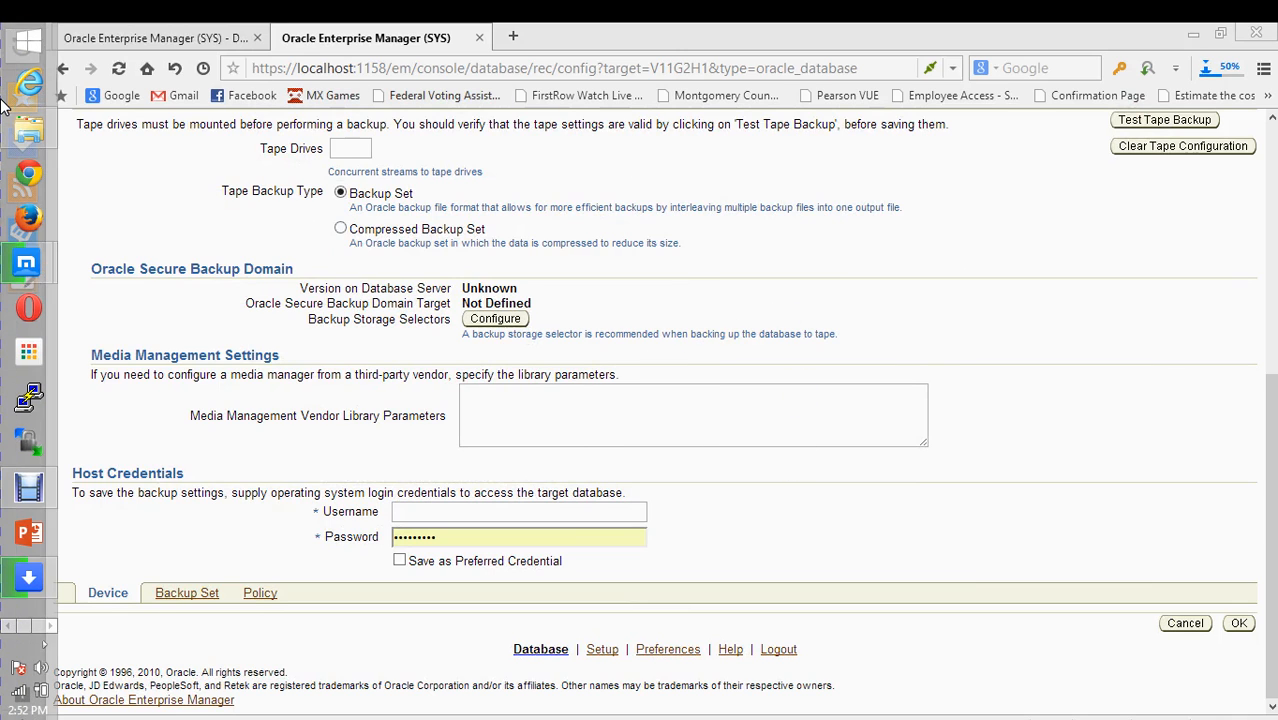
click(48, 626)
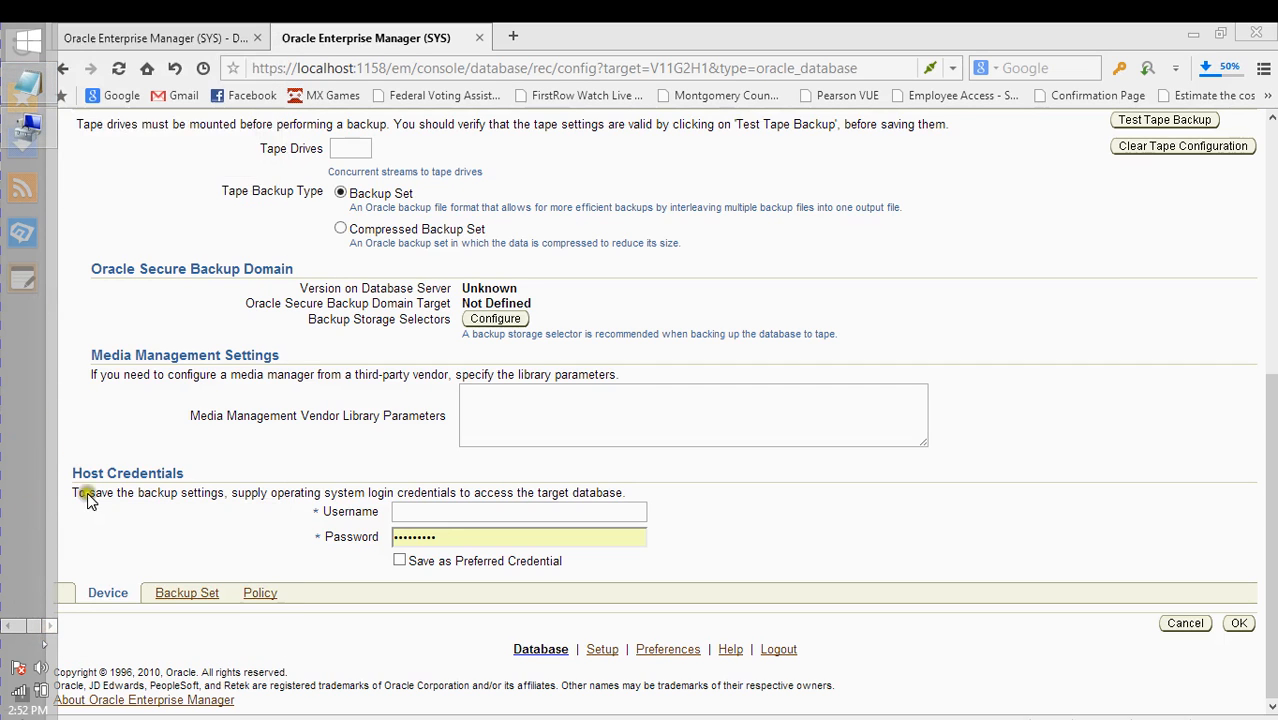
click(24, 124)
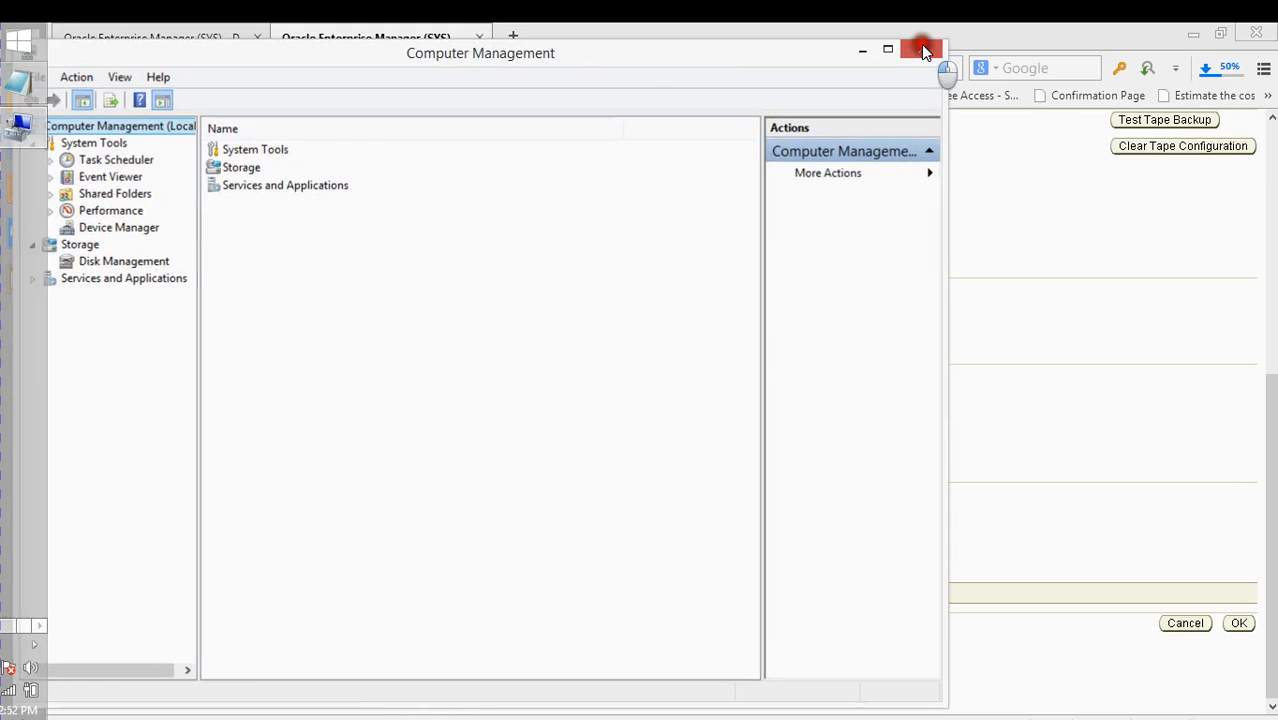
click(921, 49)
right_click(3, 30)
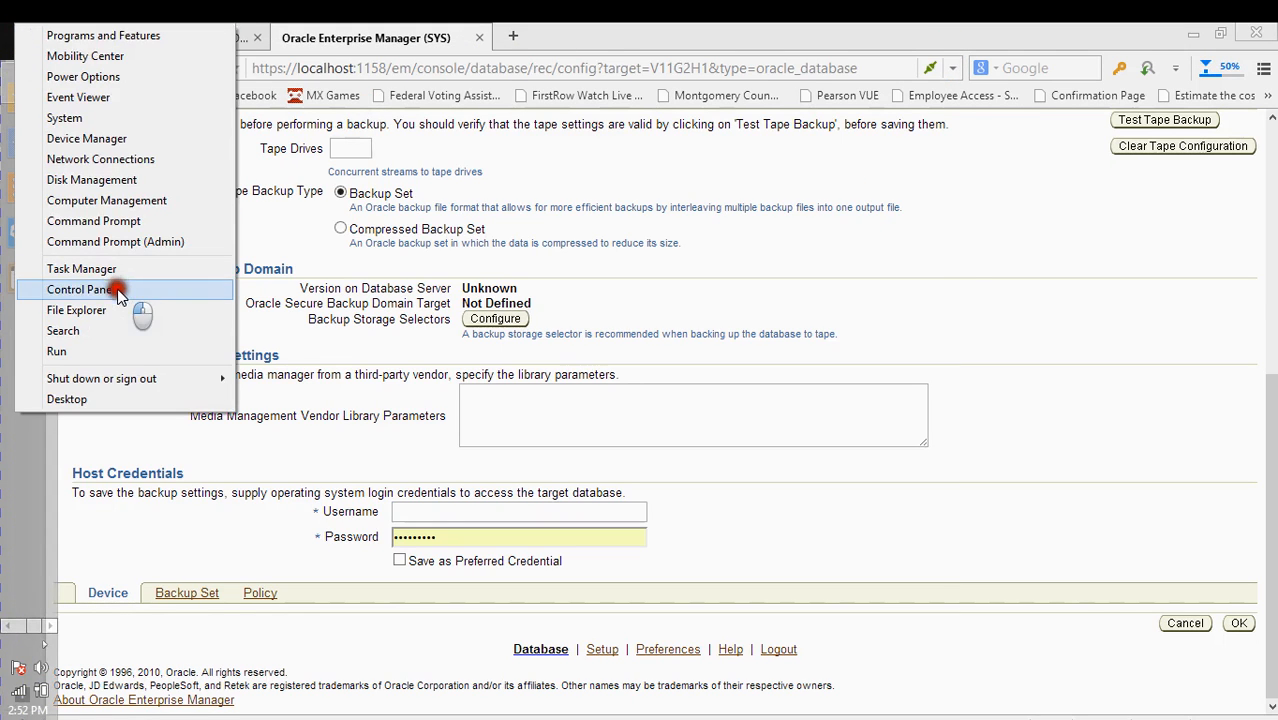
click(80, 289)
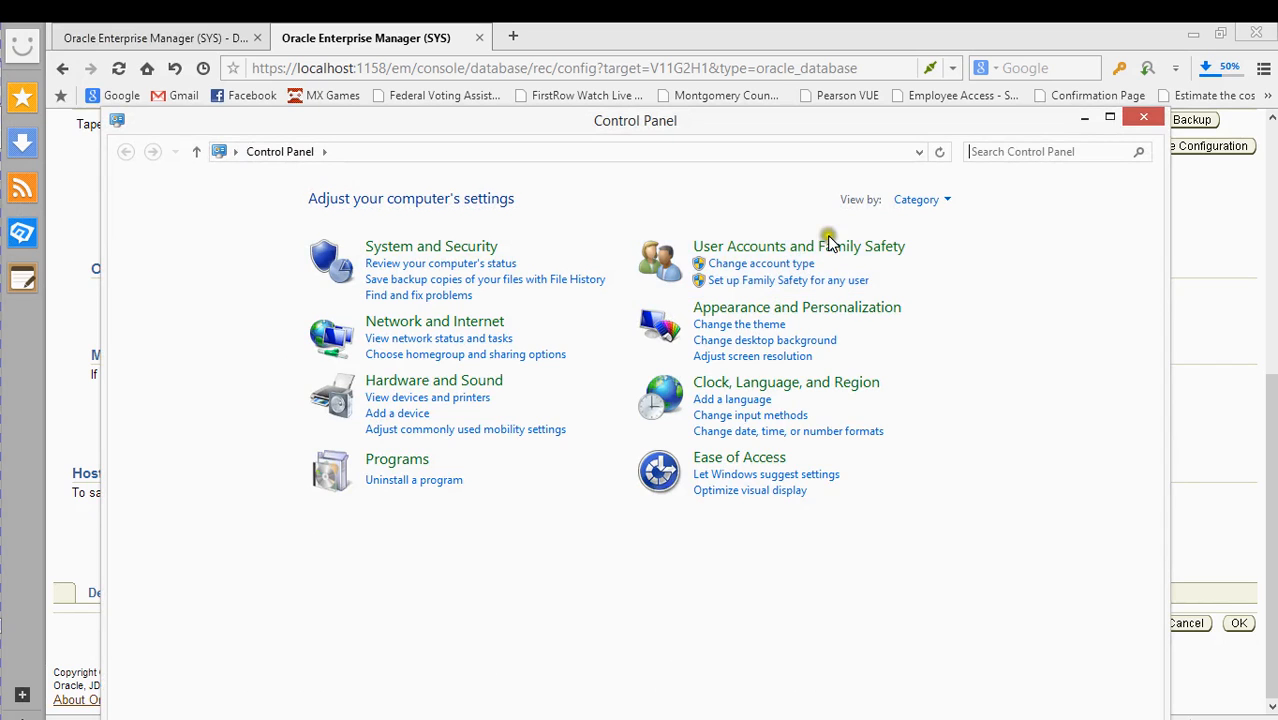
click(789, 250)
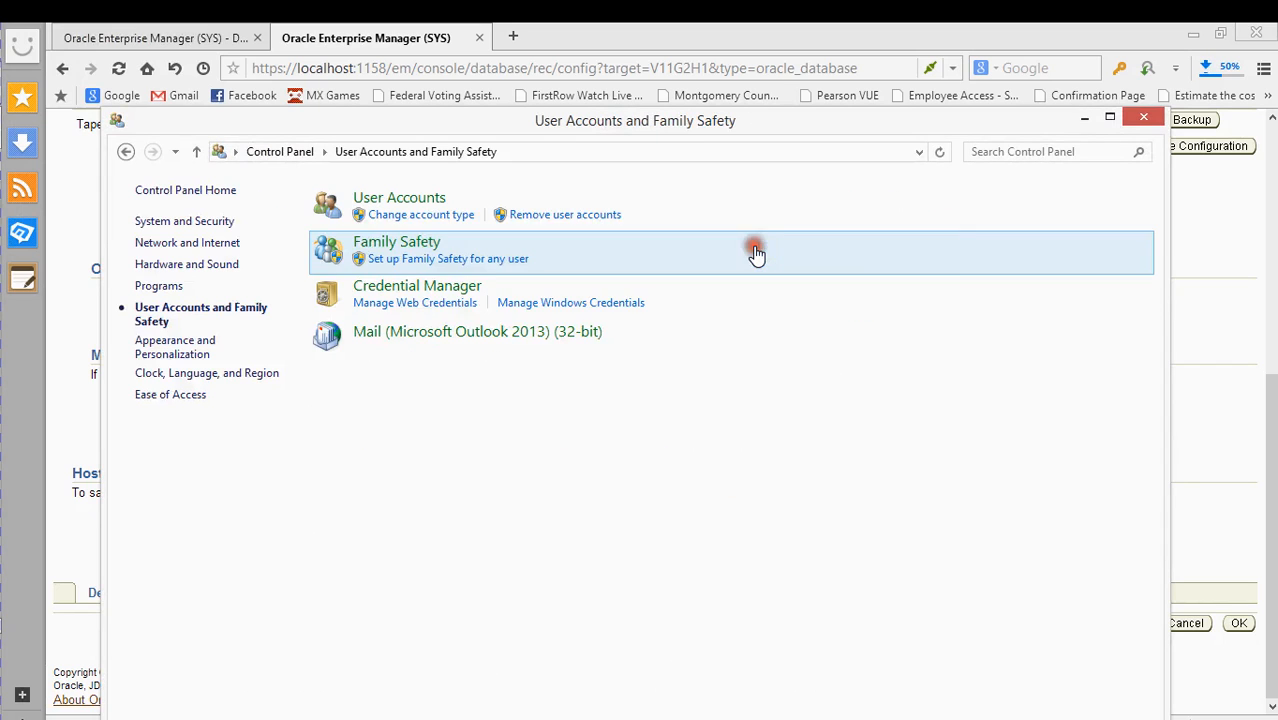
click(396, 202)
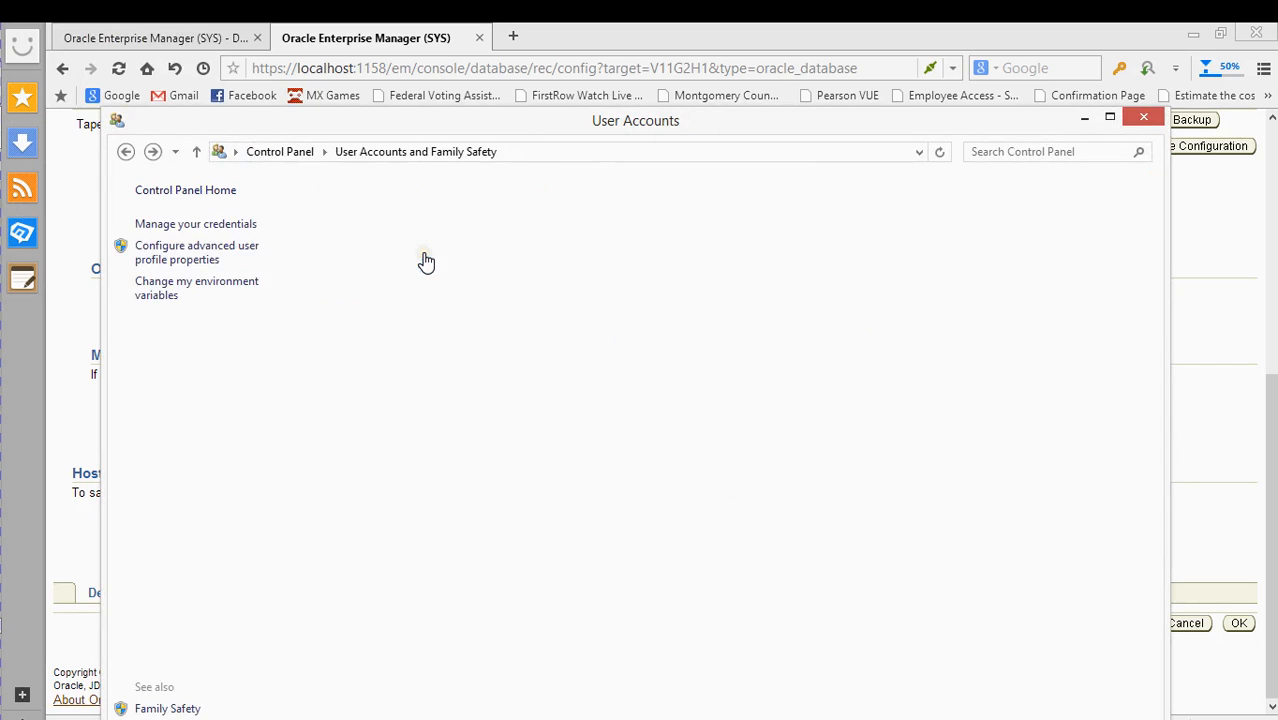
key(alt+Left)
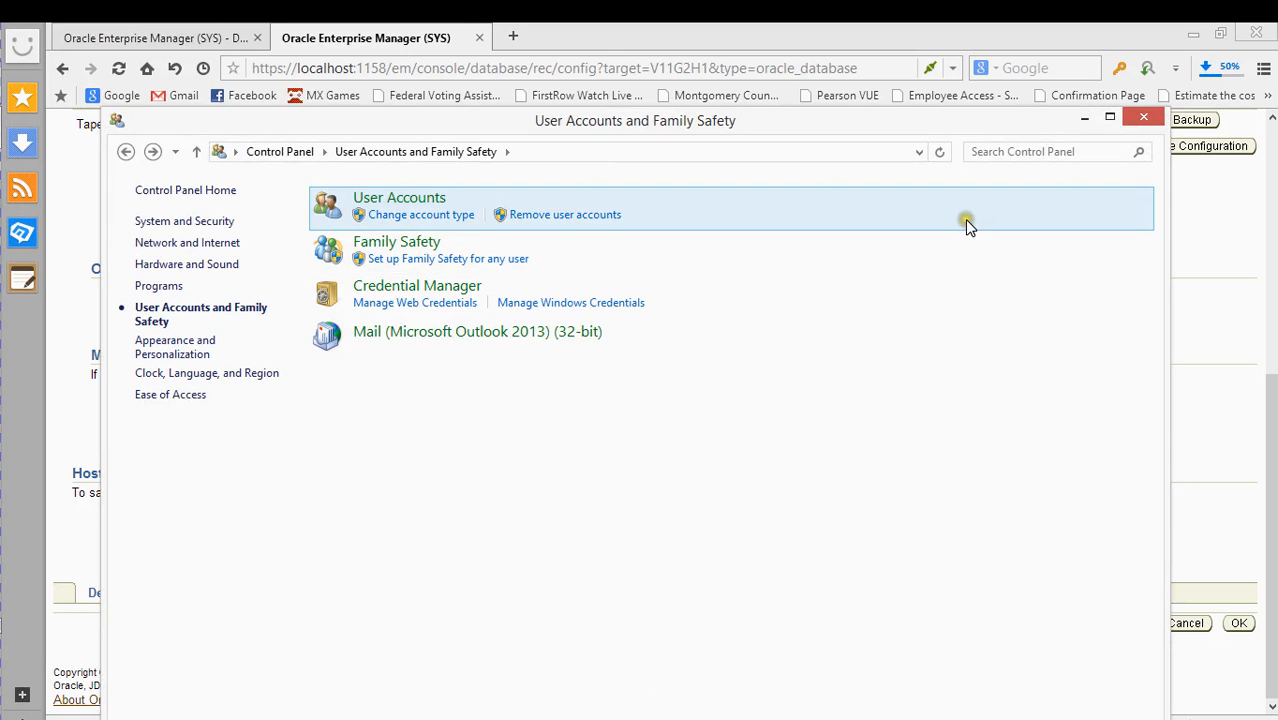
click(1143, 121)
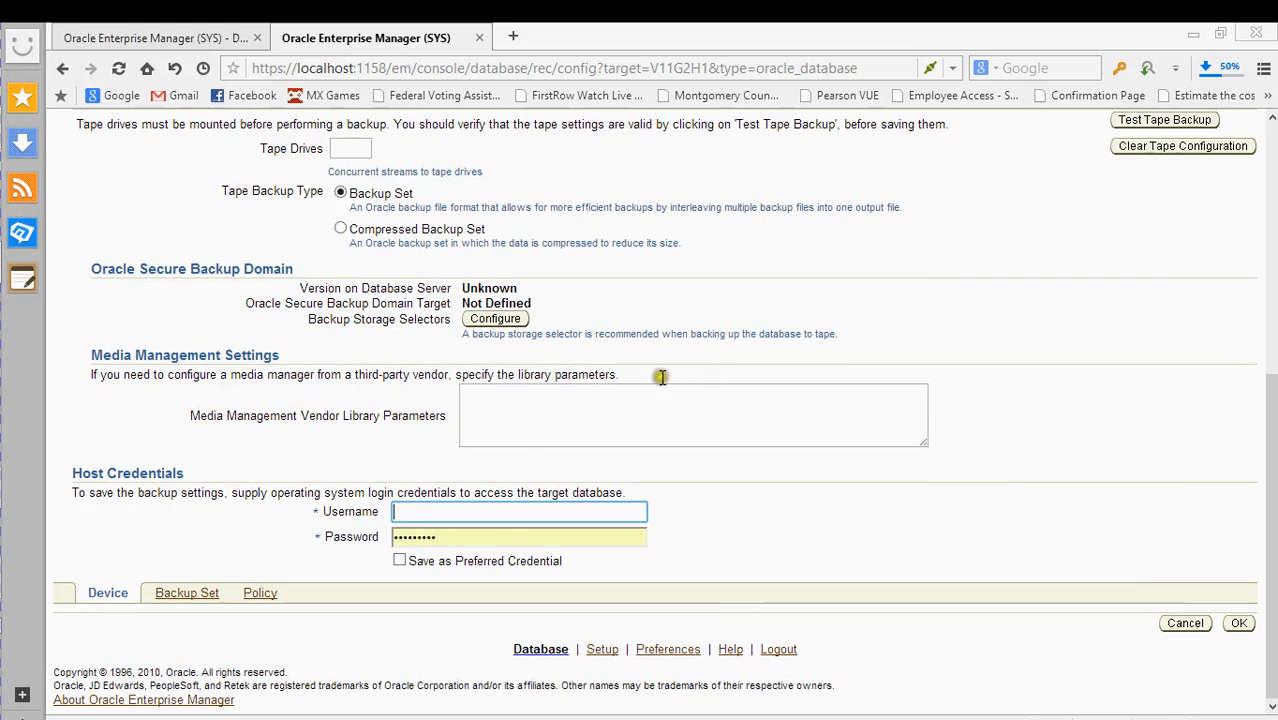
- Switch to the Backup Set tab and place the cursor in Maximum Backup Piece Size
scroll(738, 392, up, 3)
scroll(743, 401, down, 2)
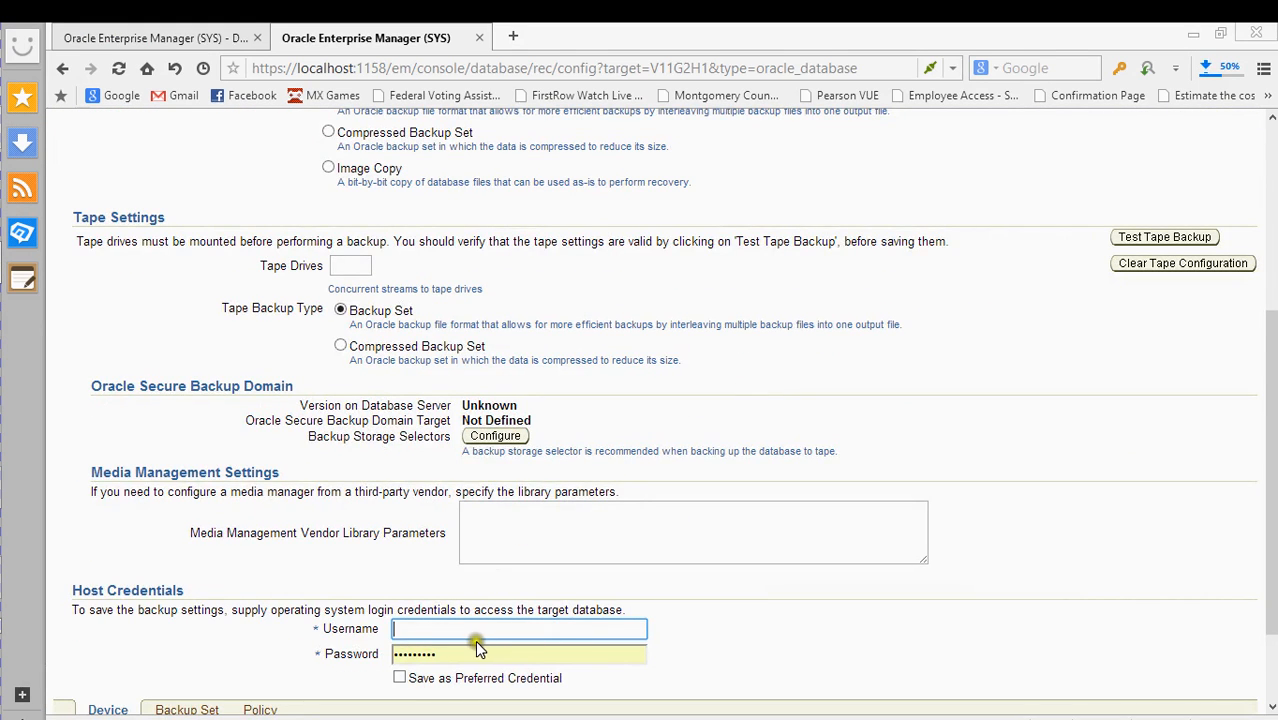
scroll(765, 480, up, 3)
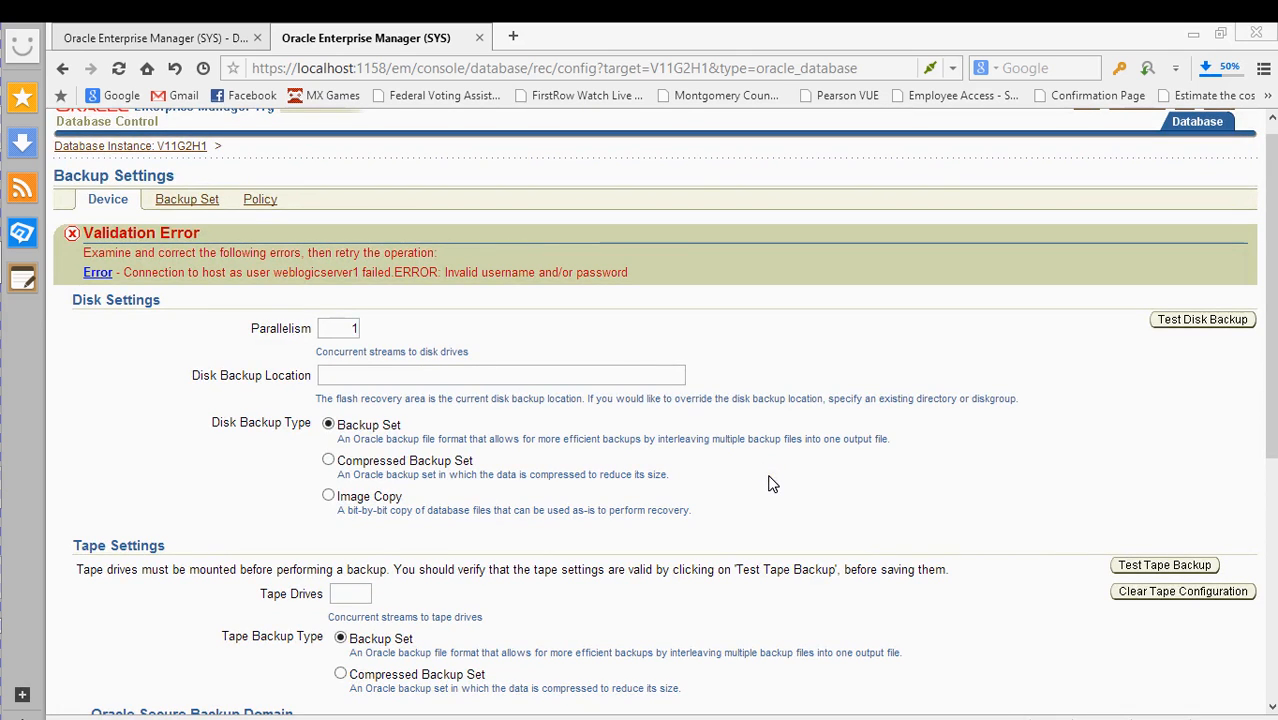
click(180, 199)
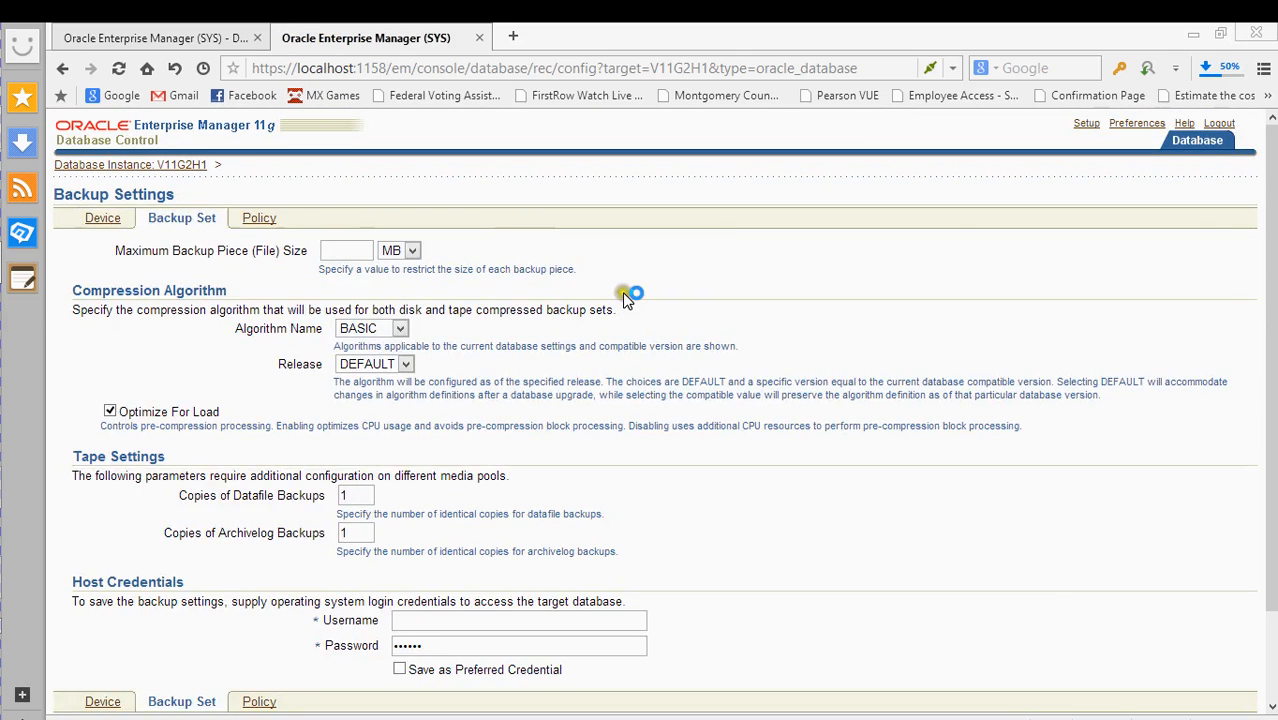
scroll(608, 295, down, 2)
scroll(603, 291, up, 1)
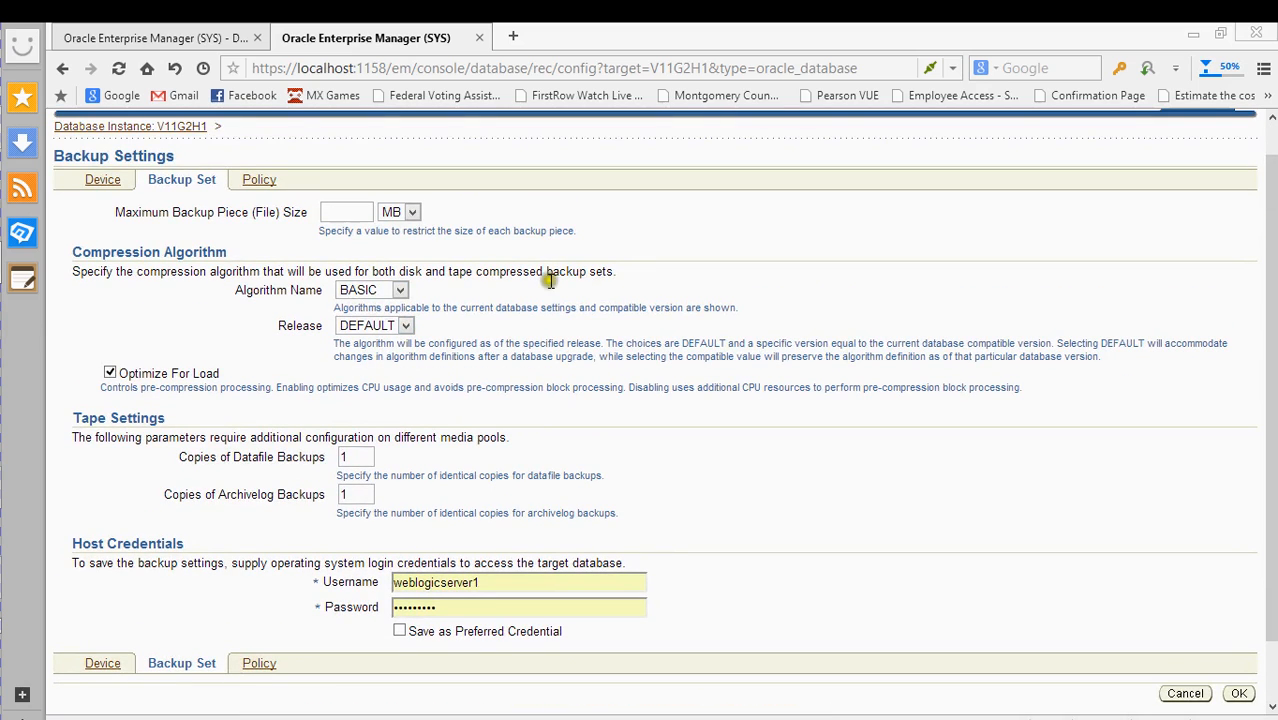
scroll(316, 262, down, 1)
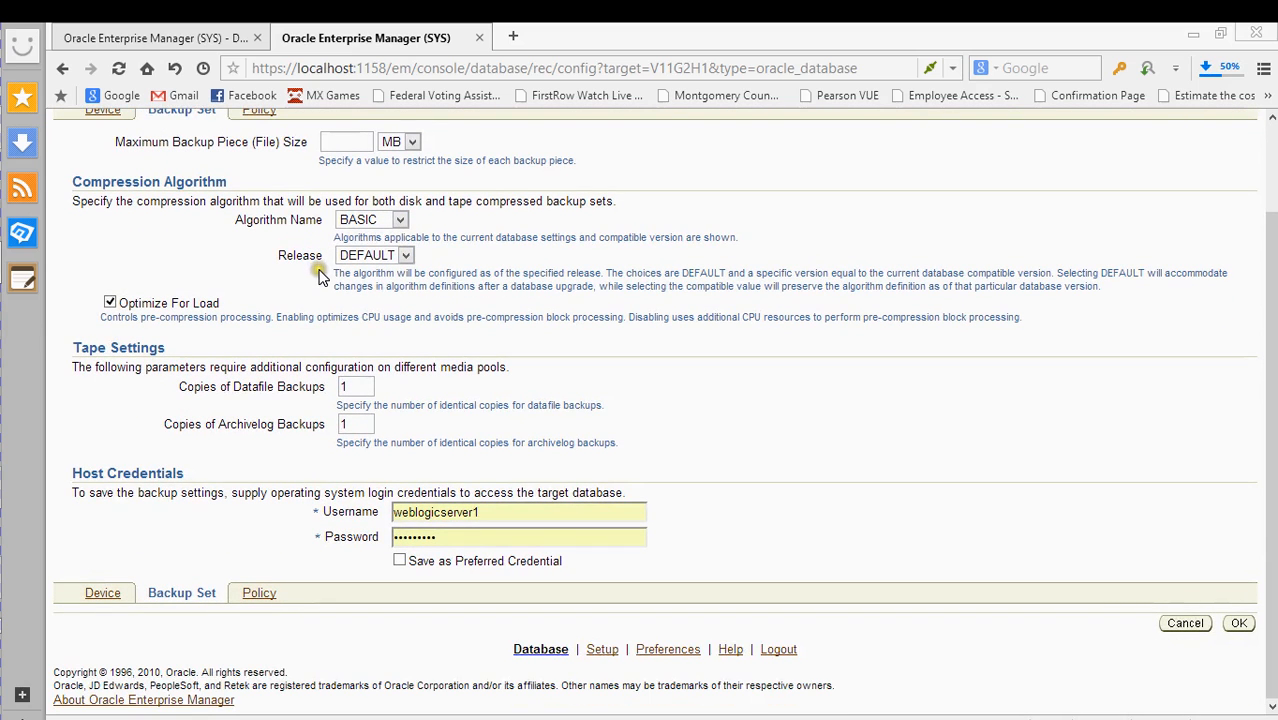
scroll(326, 330, up, 2)
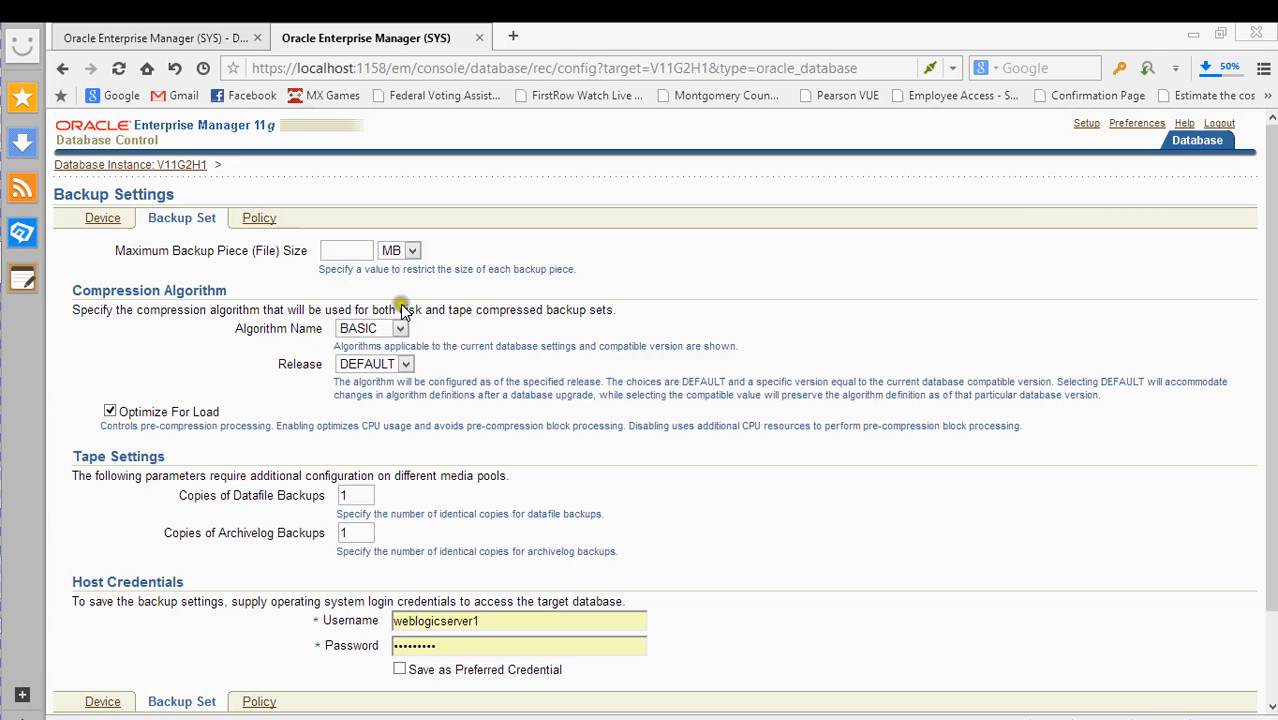
click(367, 253)
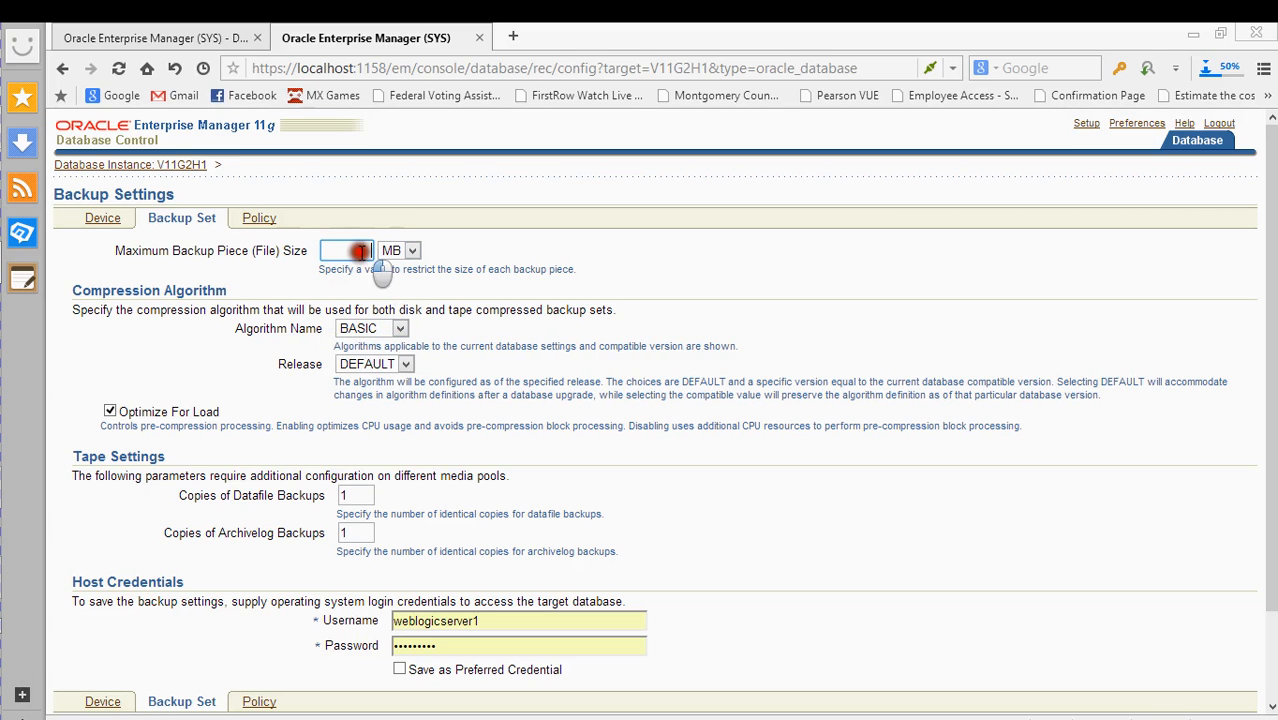
click(90, 219)
scroll(300, 350, down, 5)
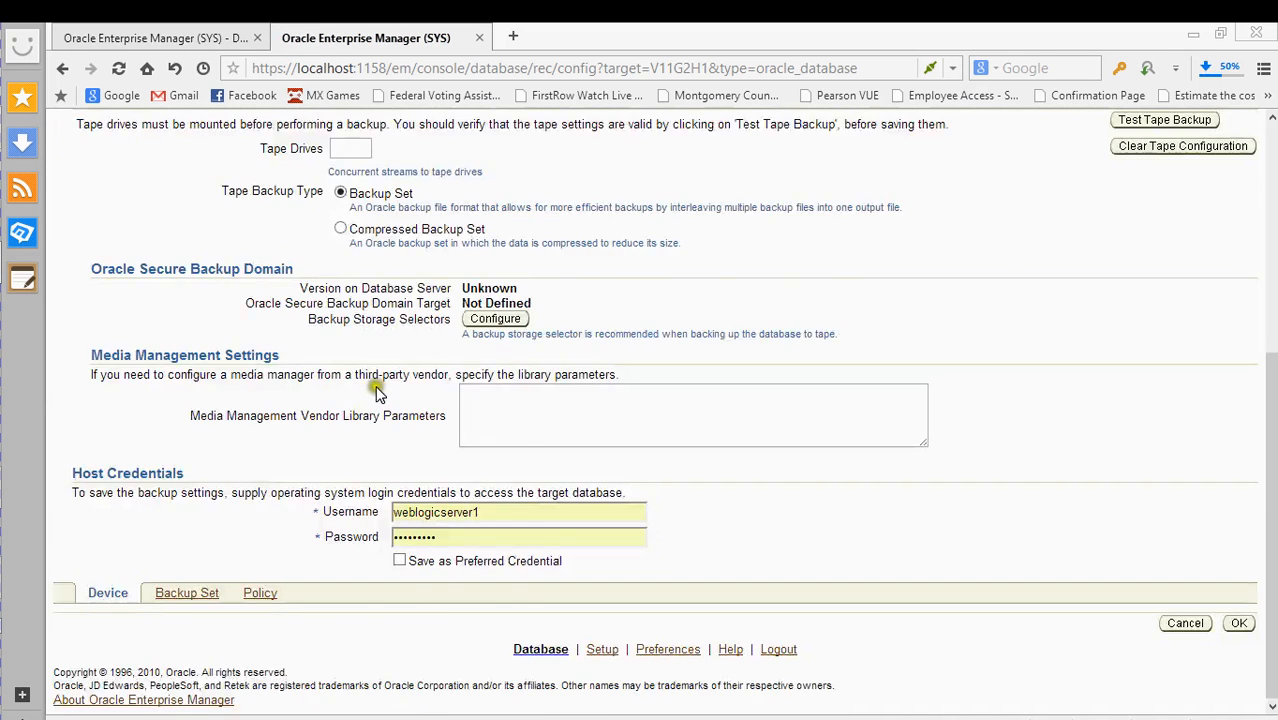
scroll(384, 377, up, 5)
scroll(390, 390, down, 5)
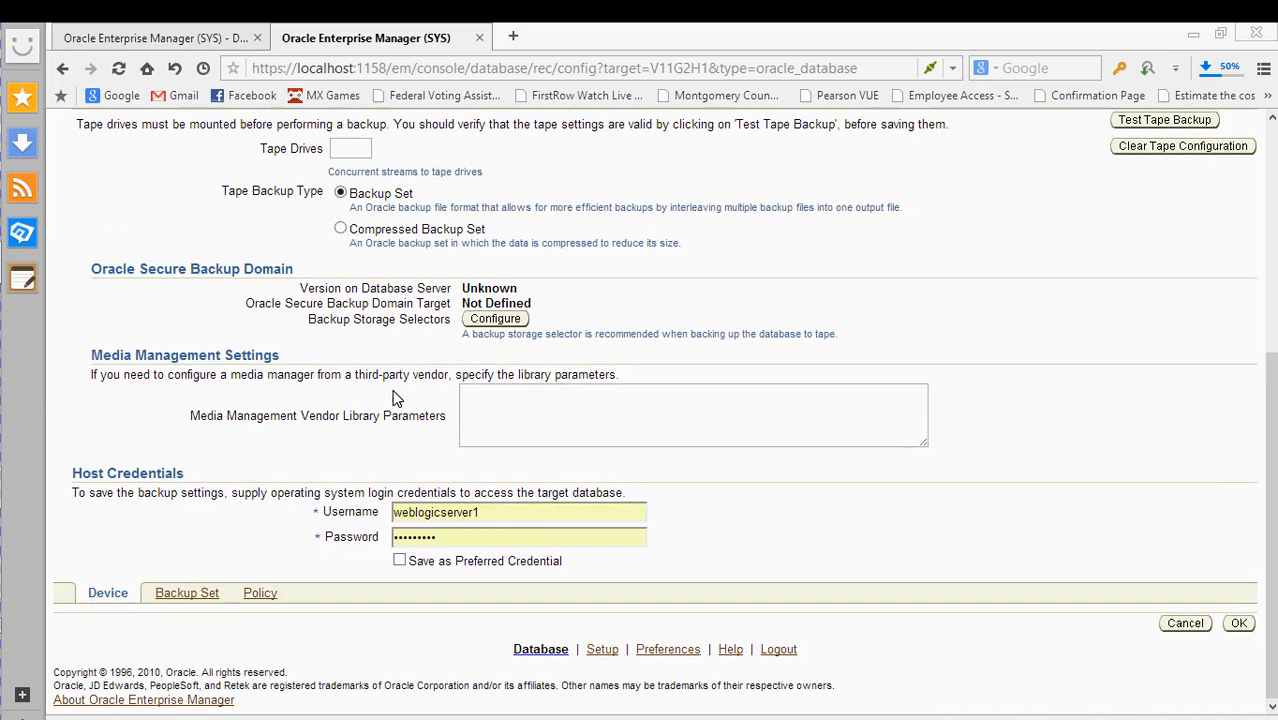
scroll(420, 390, up, 5)
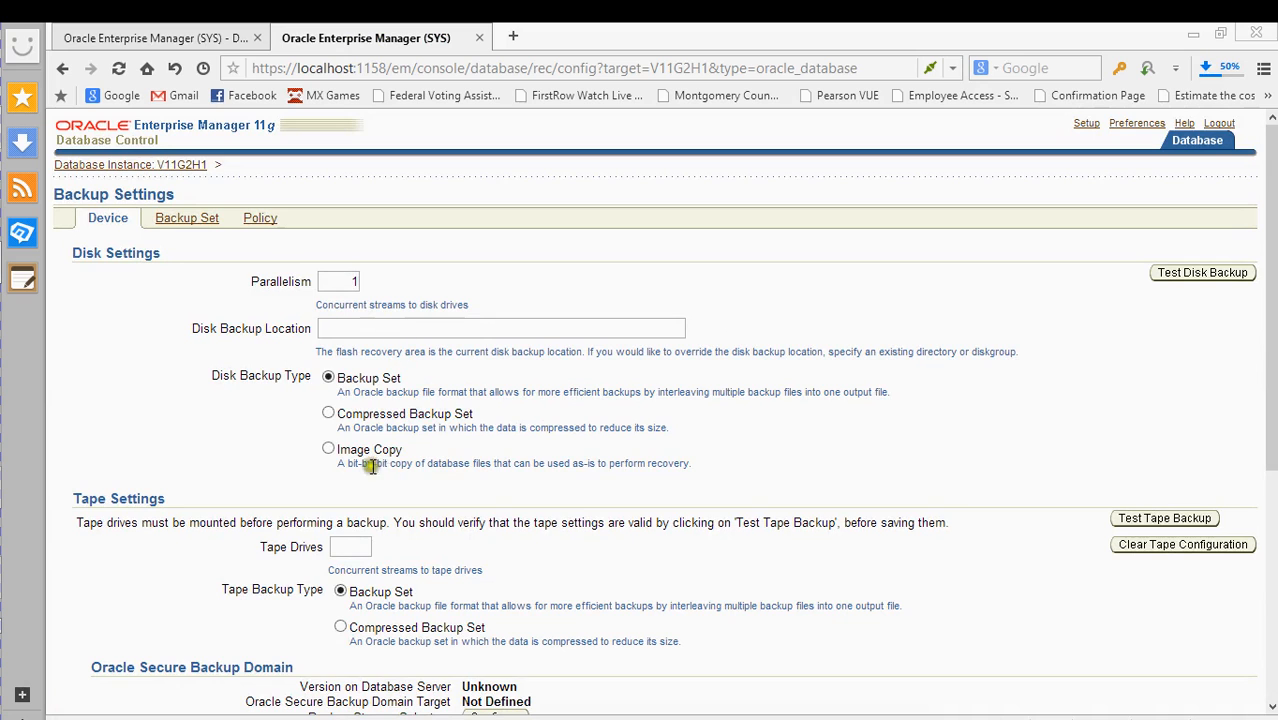
scroll(205, 355, down, 3)
scroll(197, 343, up, 3)
click(205, 218)
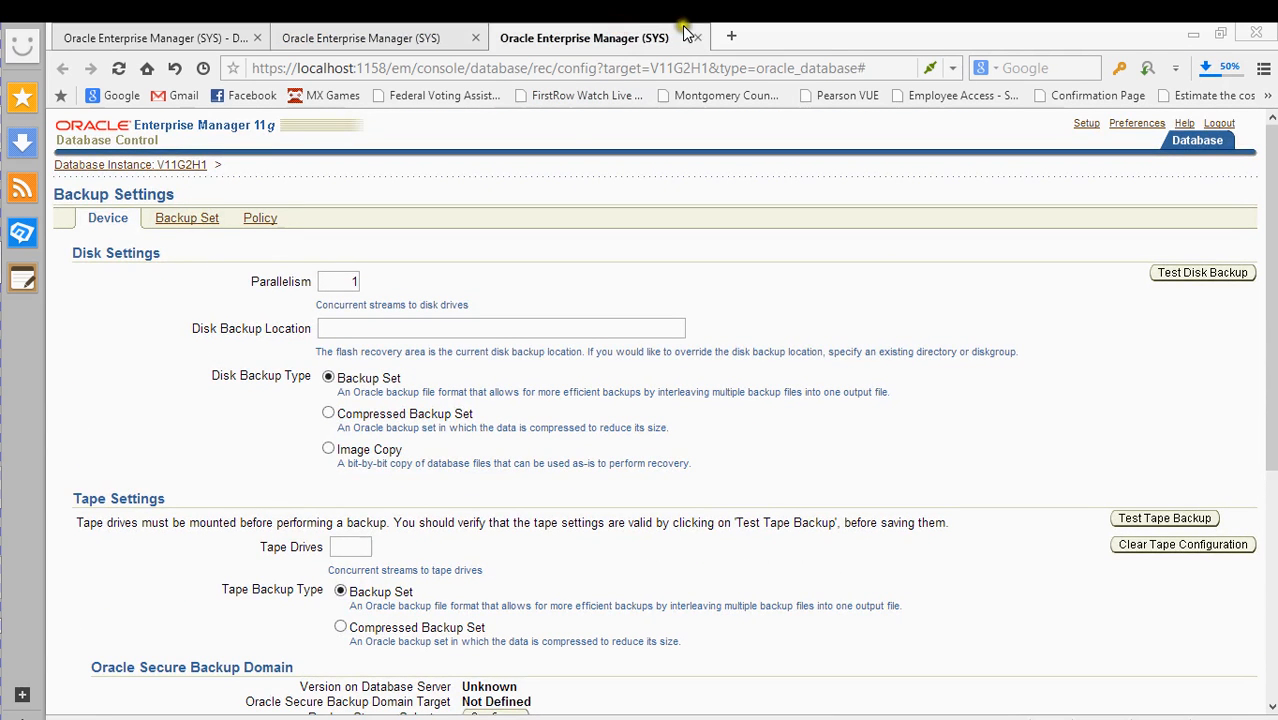
click(698, 38)
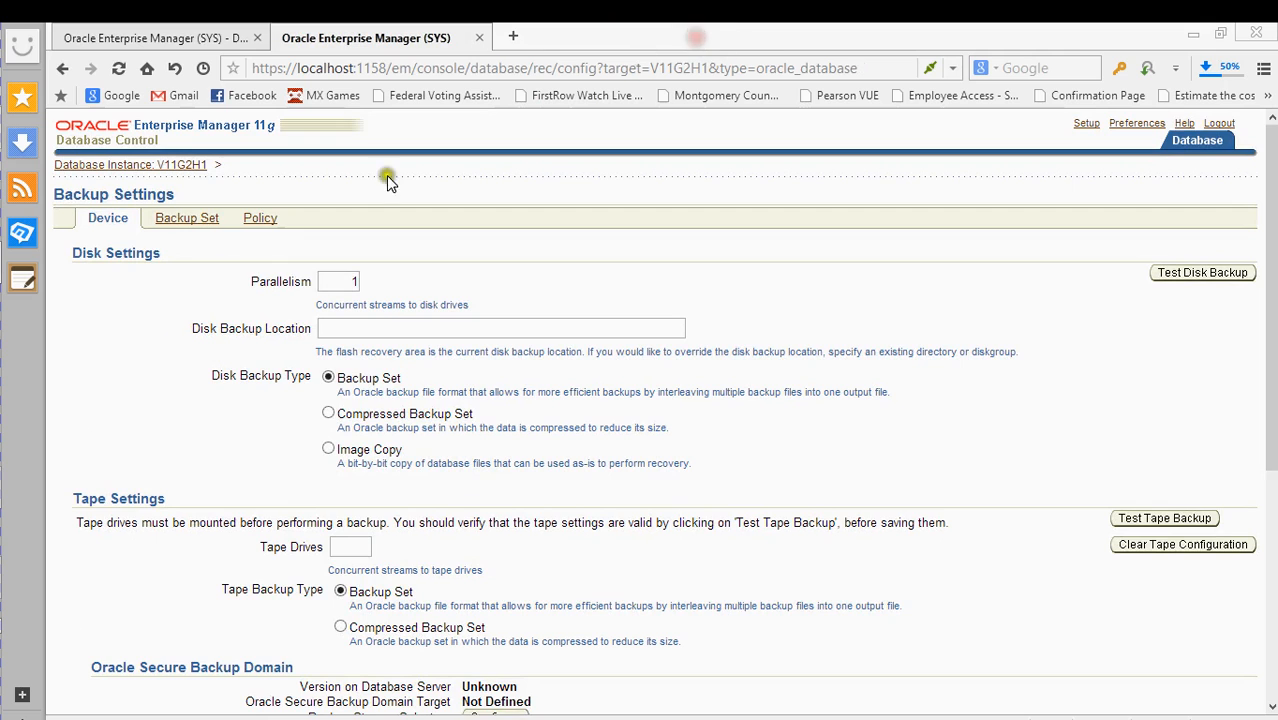
click(177, 218)
scroll(591, 425, down, 2)
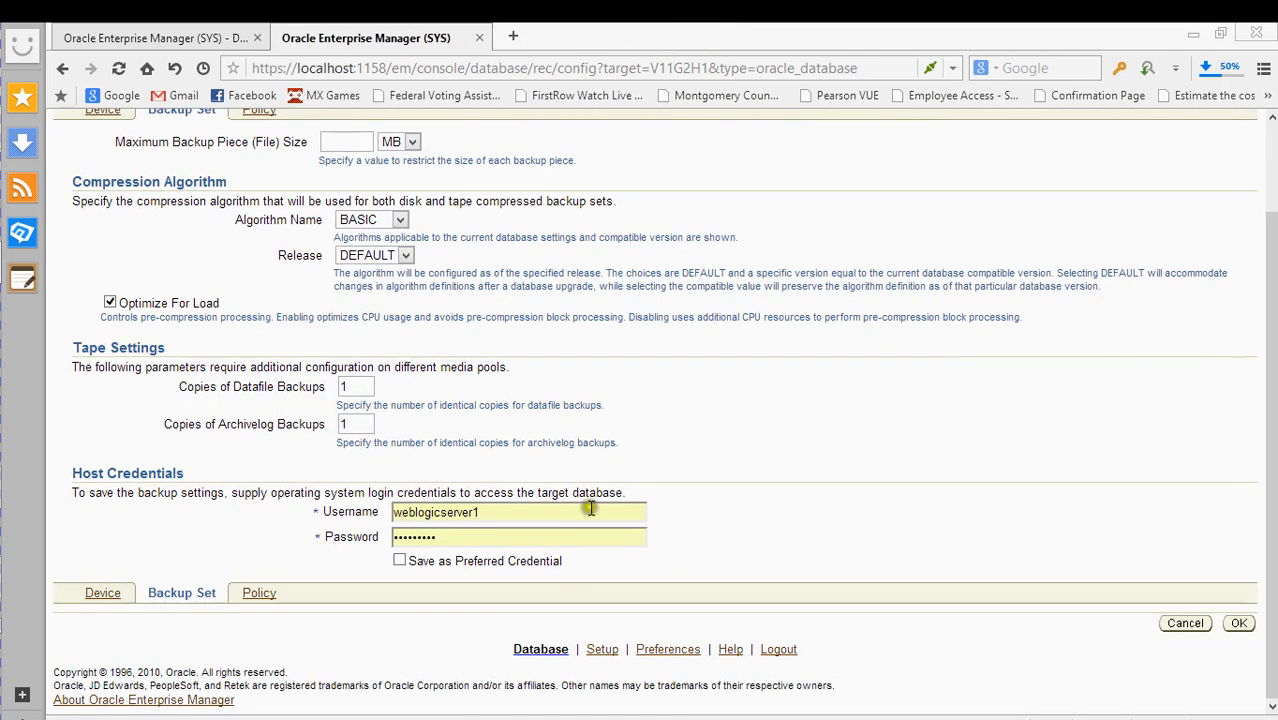
scroll(762, 509, up, 2)
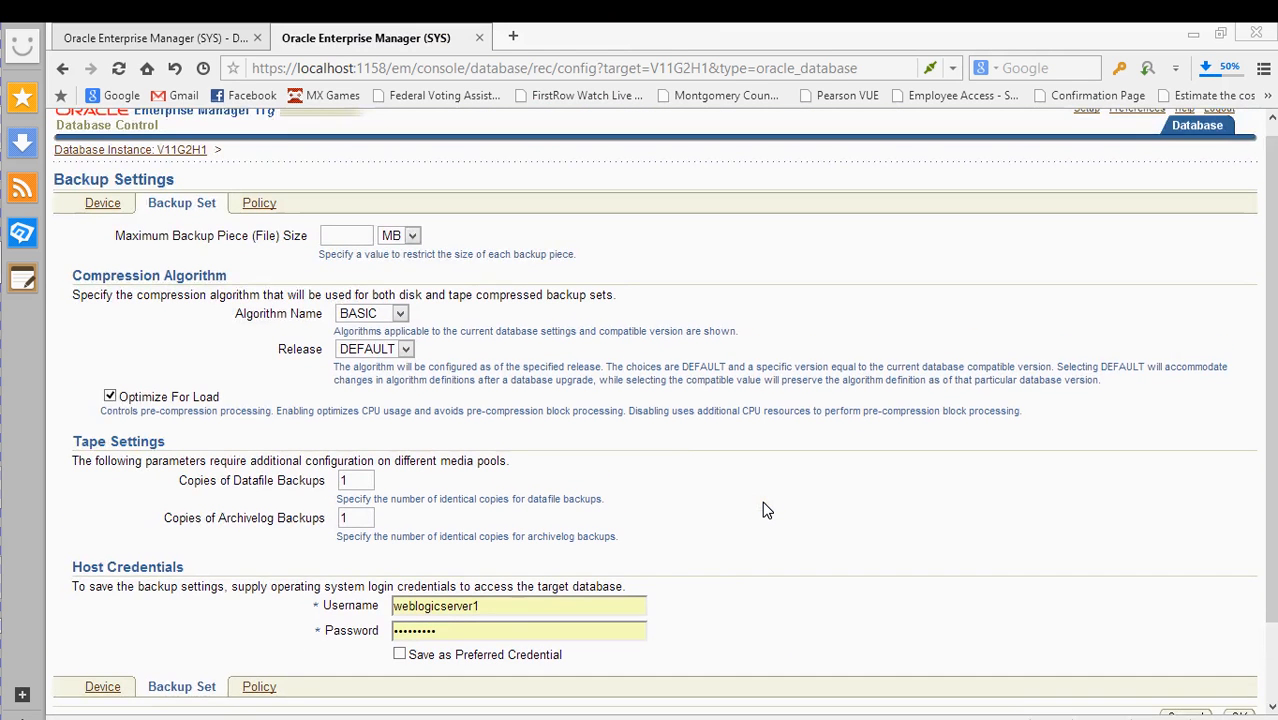
scroll(762, 509, down, 2)
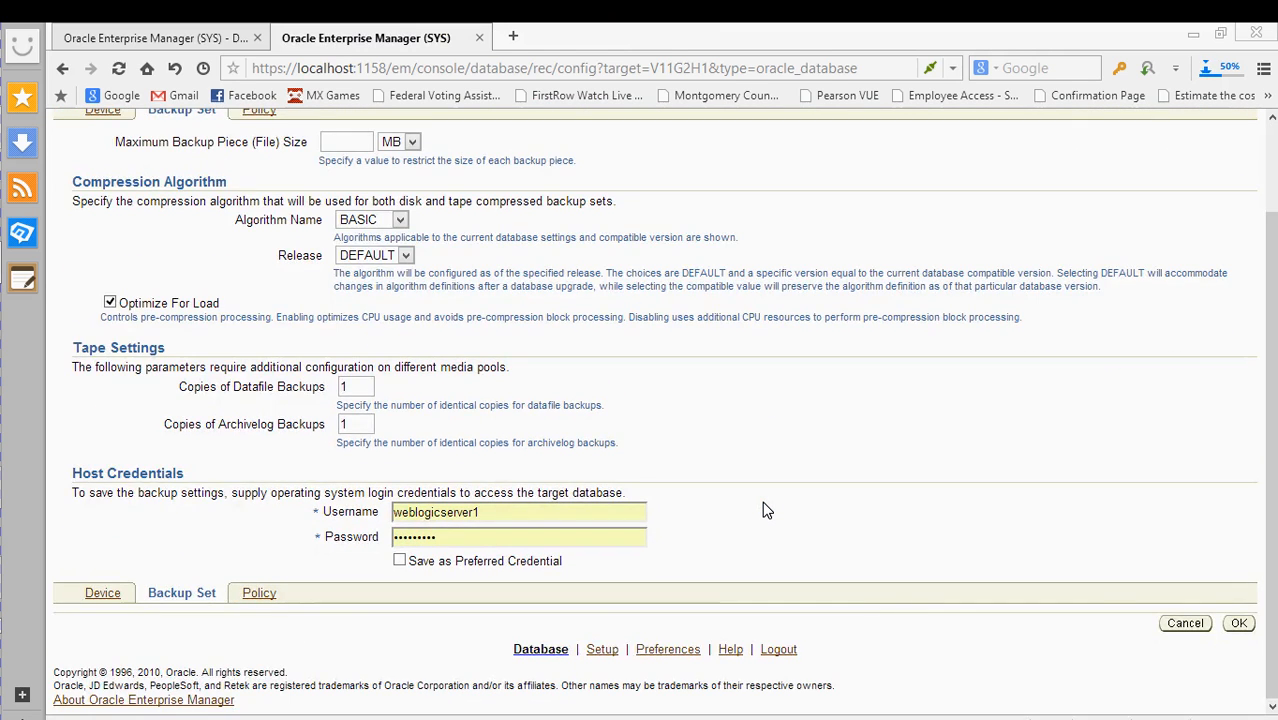
scroll(762, 510, up, 2)
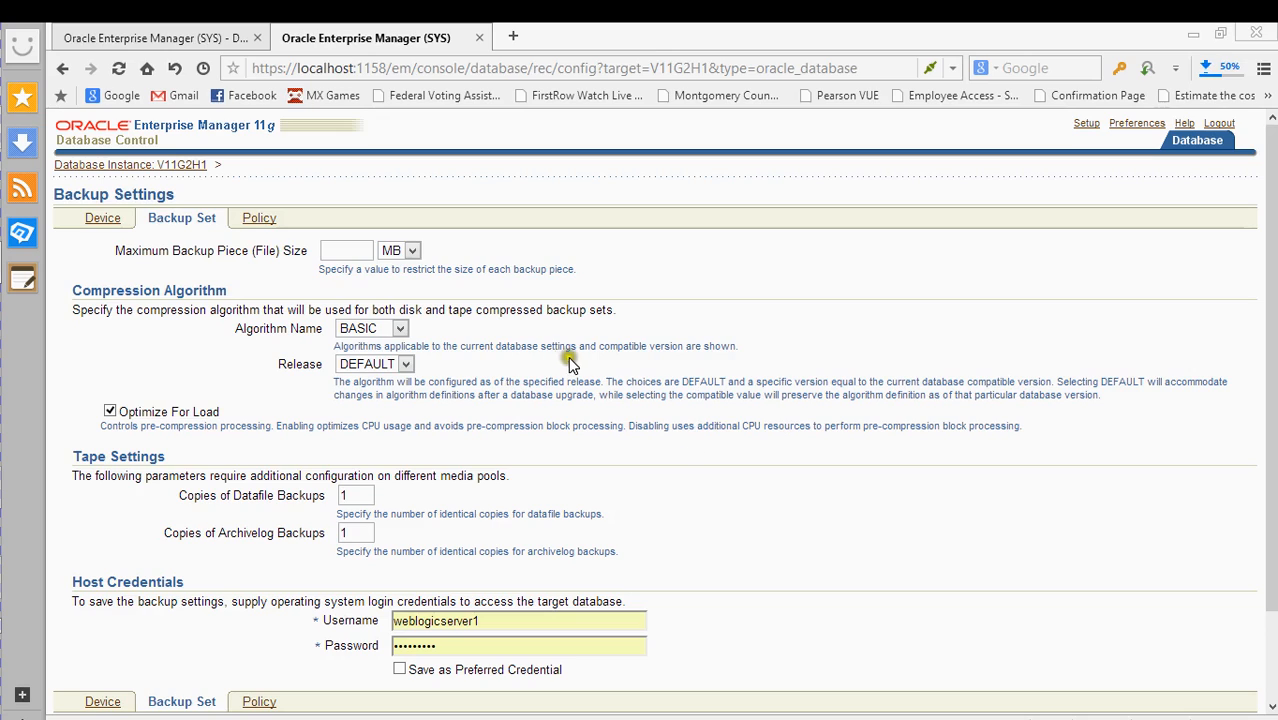
- Check the piece size unit and keep BASIC compression with DEFAULT release
click(413, 251)
click(367, 329)
click(369, 333)
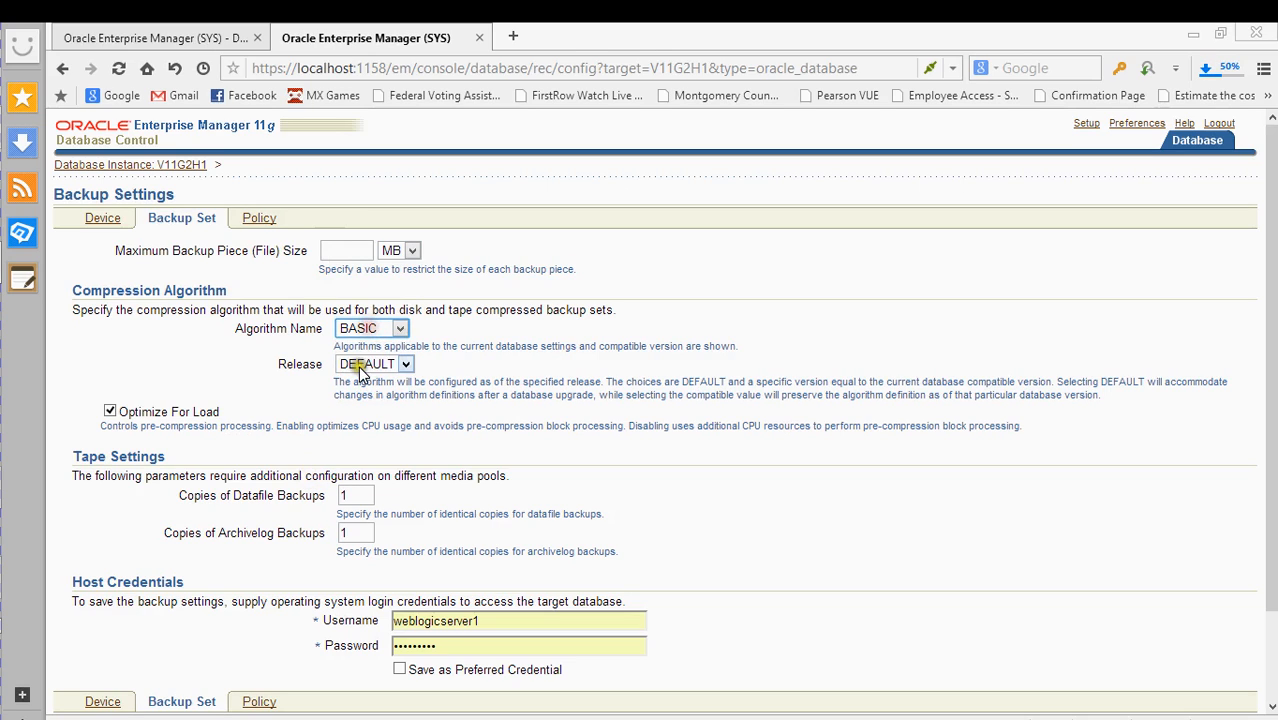
click(362, 365)
click(360, 369)
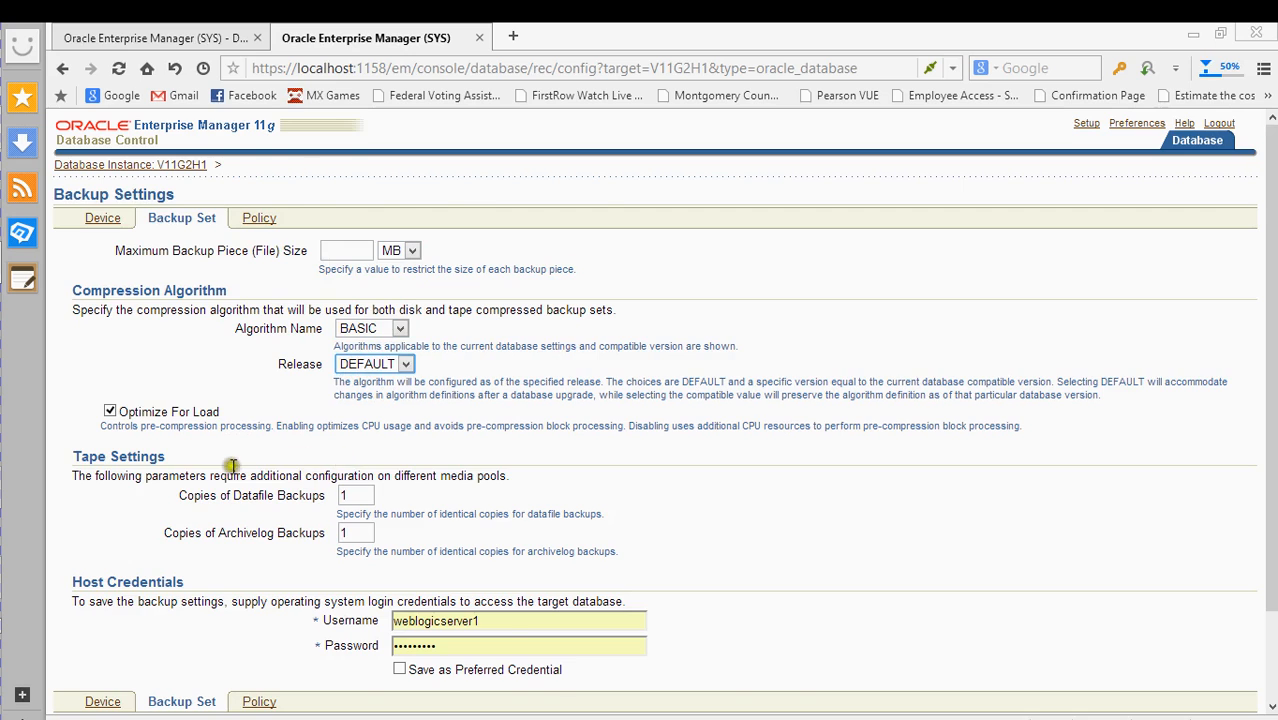
scroll(205, 496, down, 2)
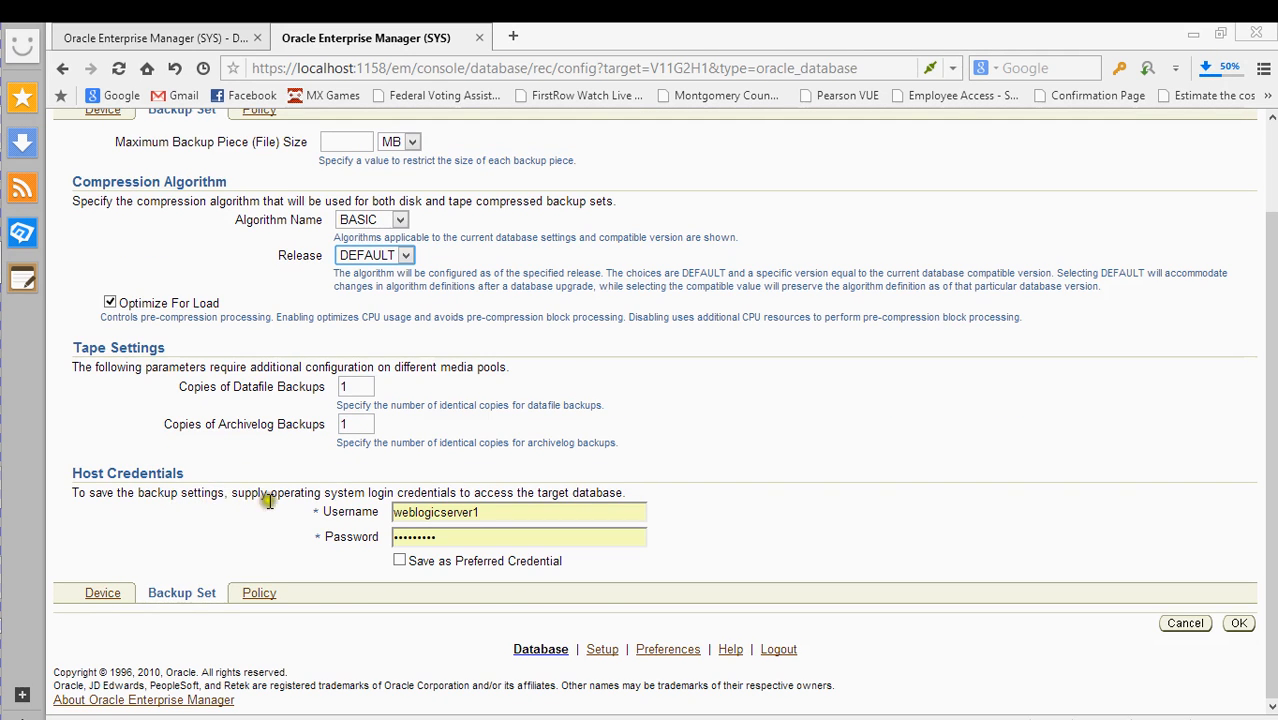
scroll(417, 464, up, 2)
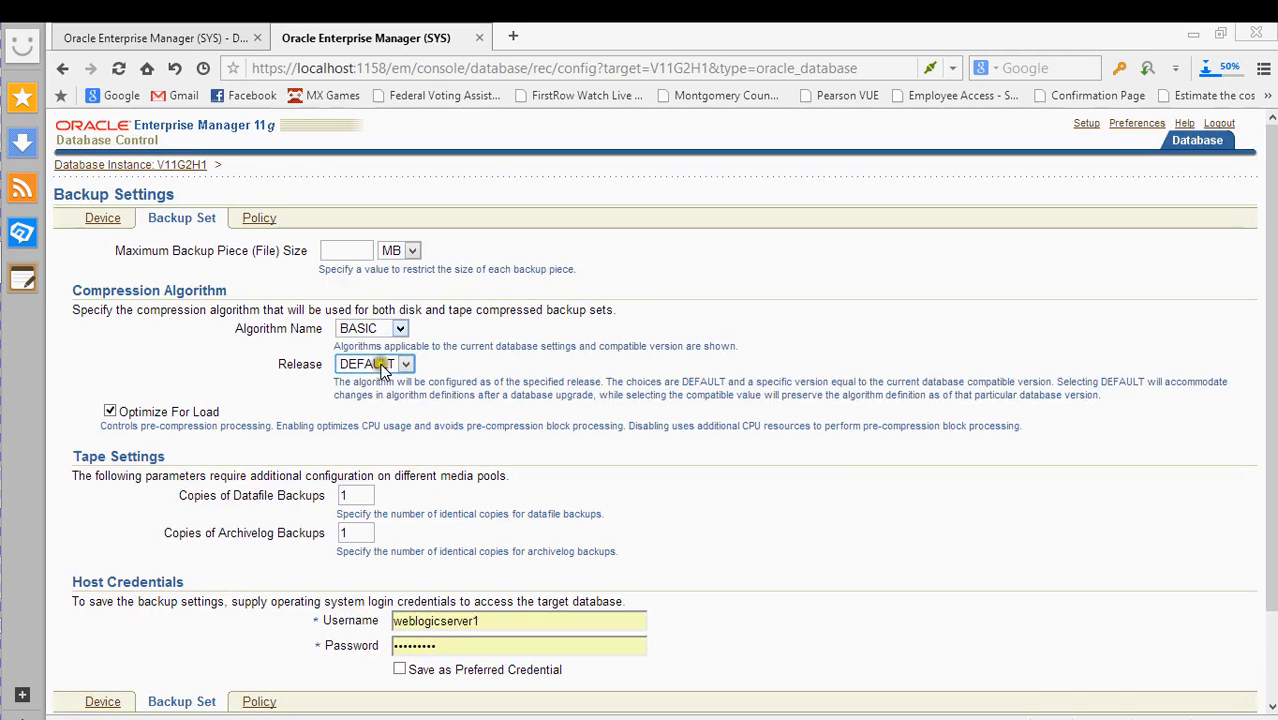
click(345, 254)
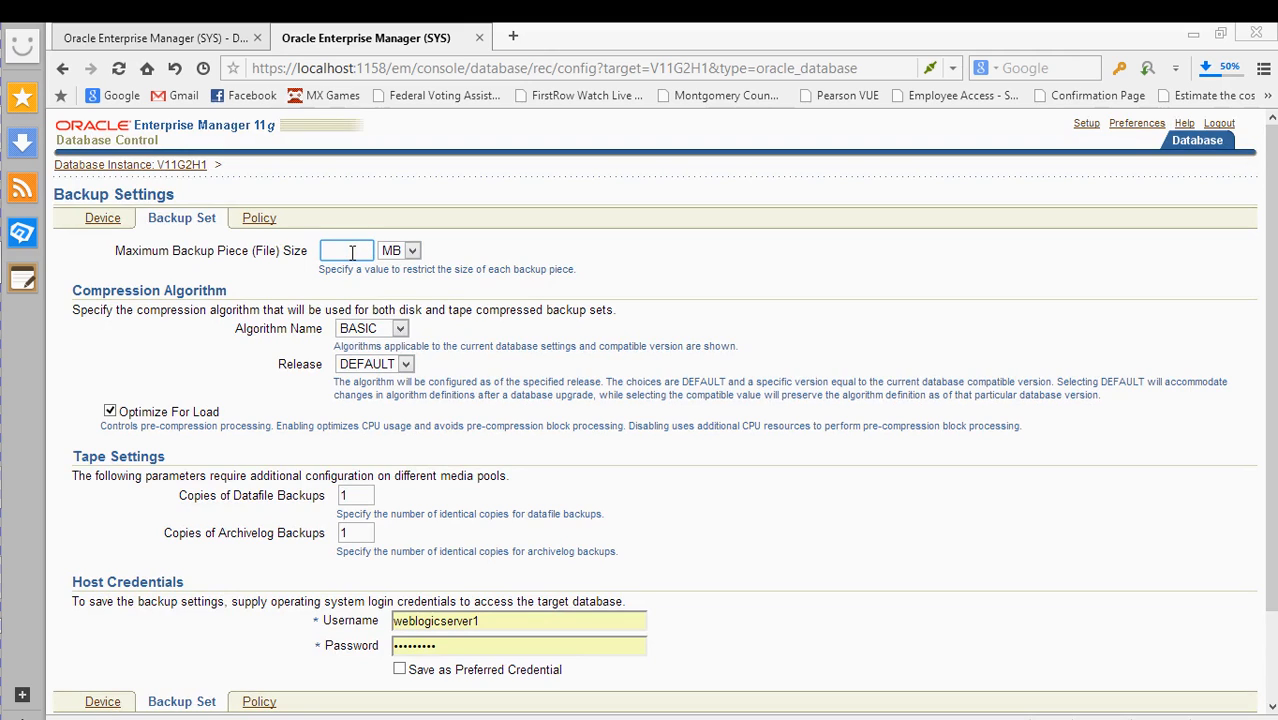
- Glance at the Device tab, reconfirm BASIC compression on Backup Set, then show the Policy settings
click(105, 220)
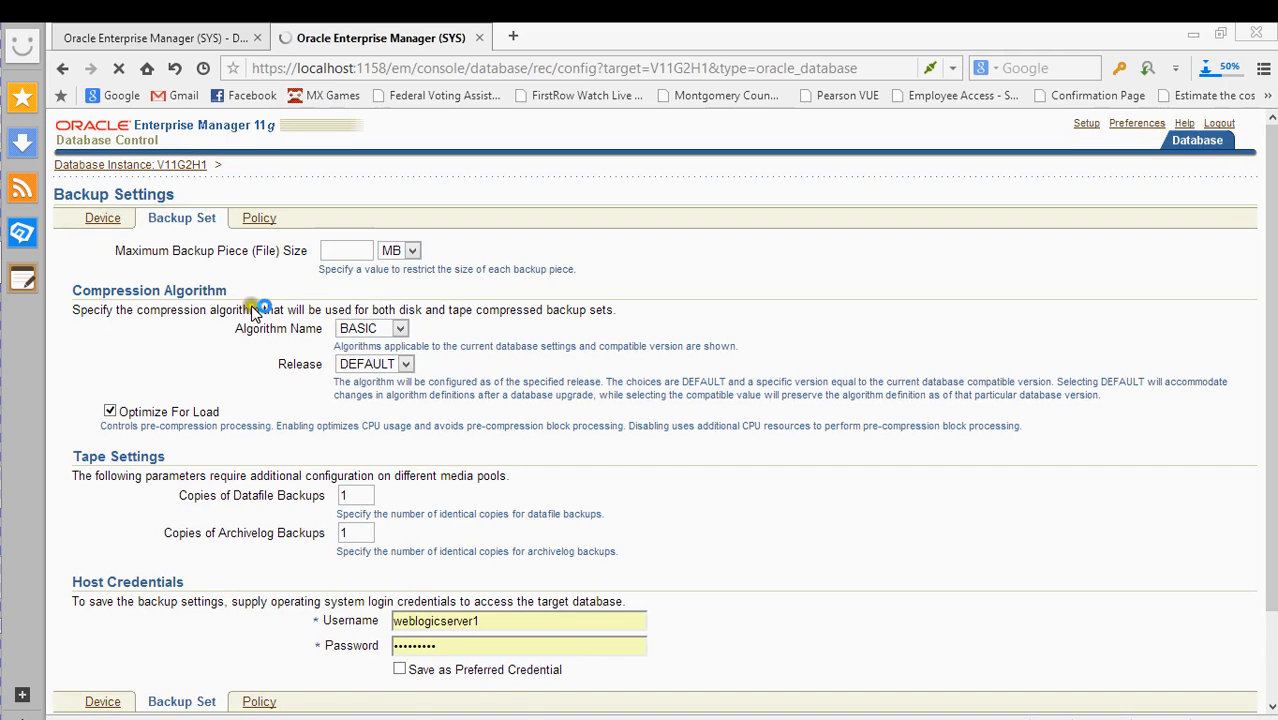
click(188, 219)
click(355, 248)
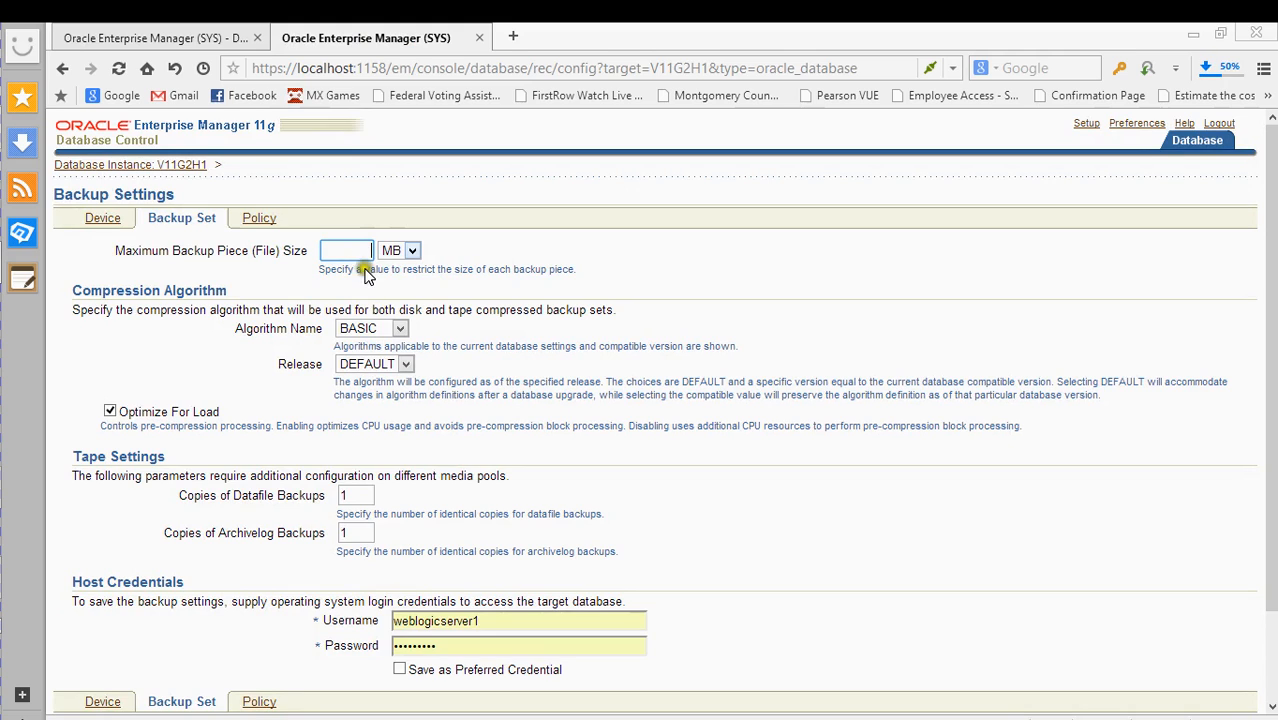
click(398, 331)
click(398, 337)
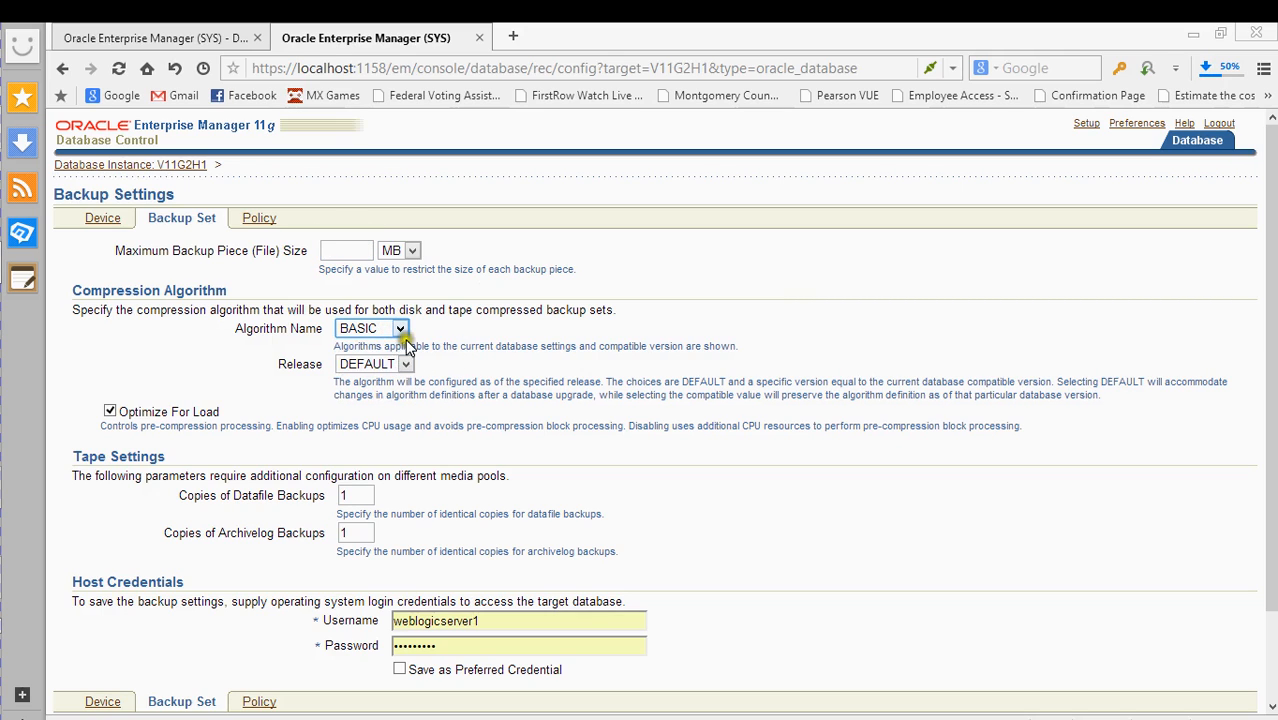
scroll(405, 340, down, 3)
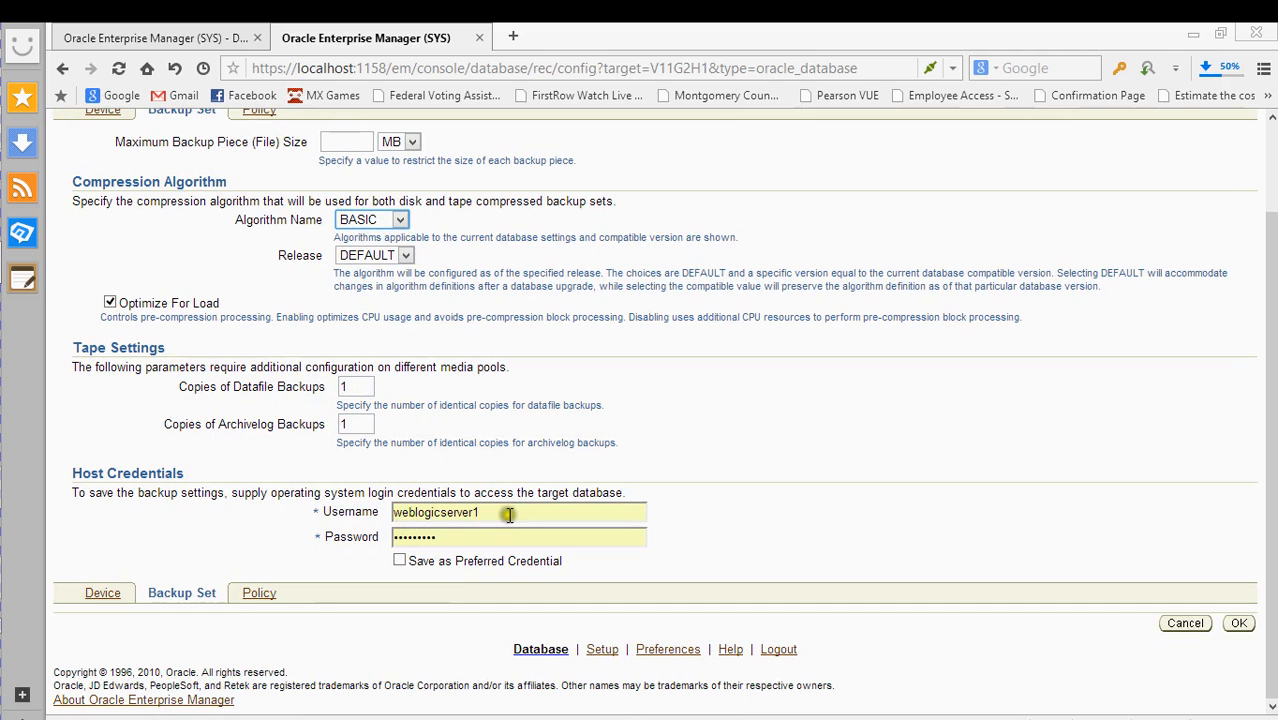
scroll(585, 345, up, 2)
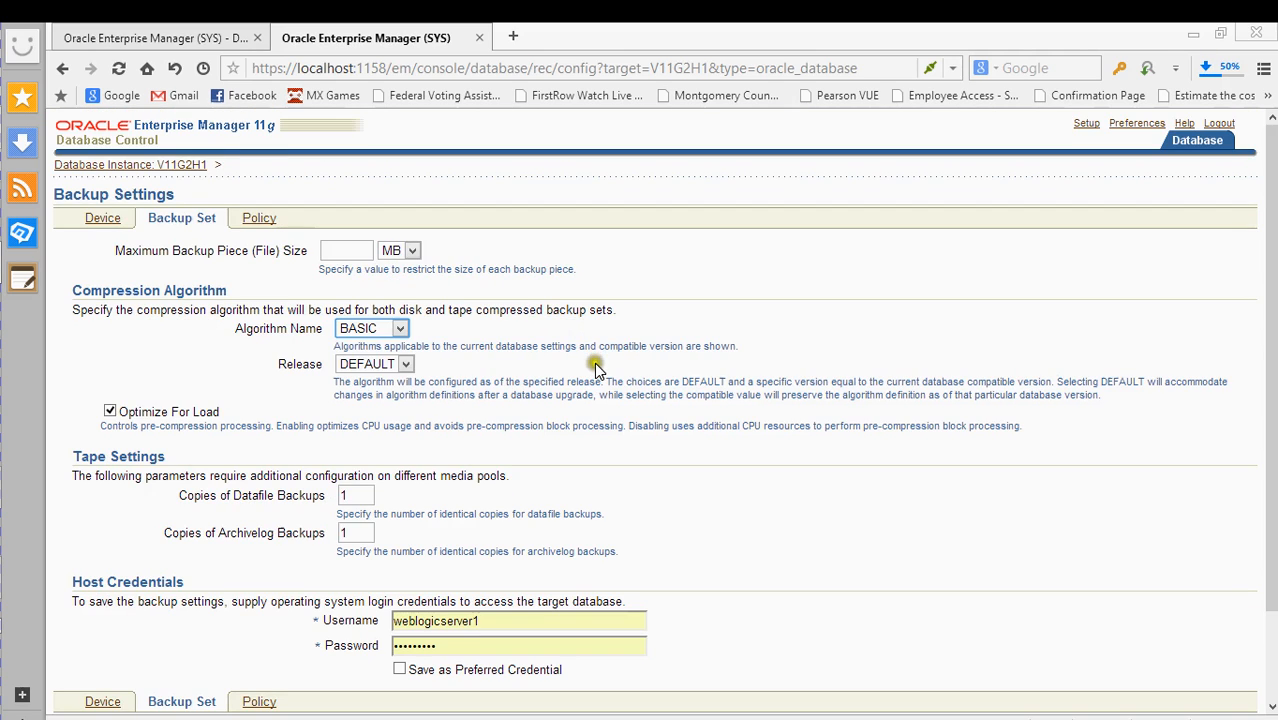
click(258, 217)
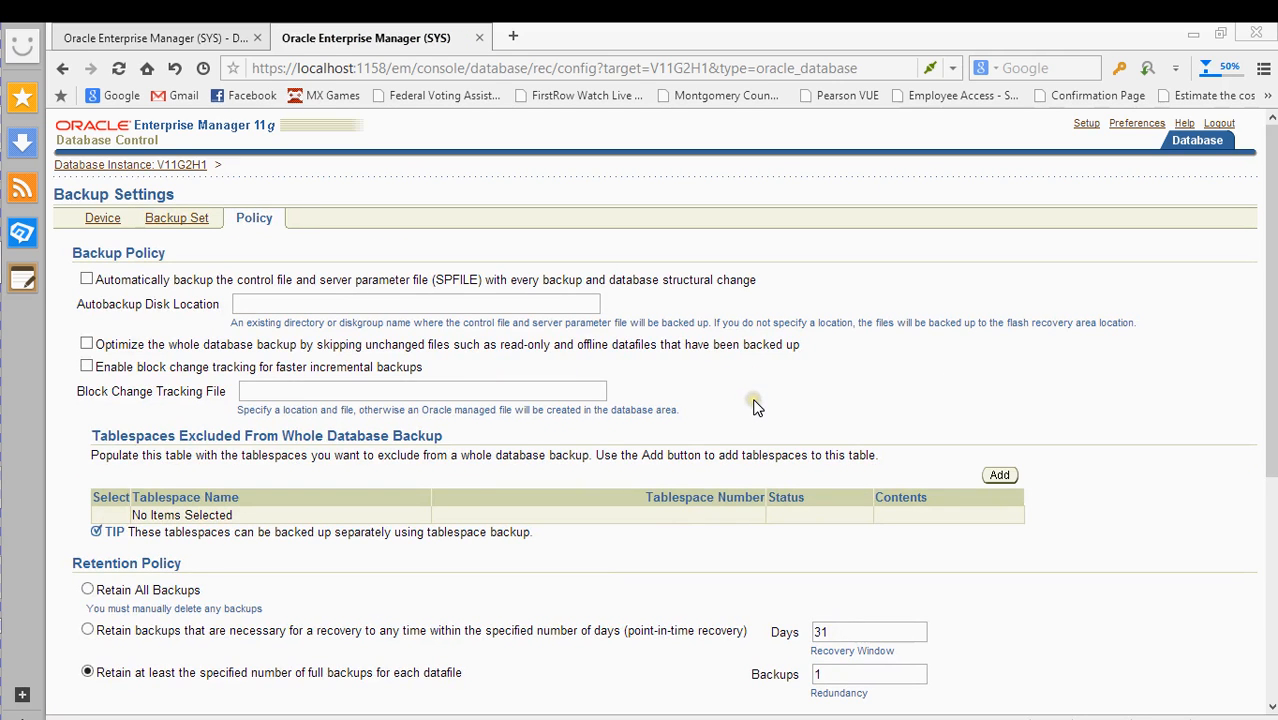
- Review the backup retention policy, then close the Backup Settings tab
click(756, 408)
scroll(716, 423, down, 5)
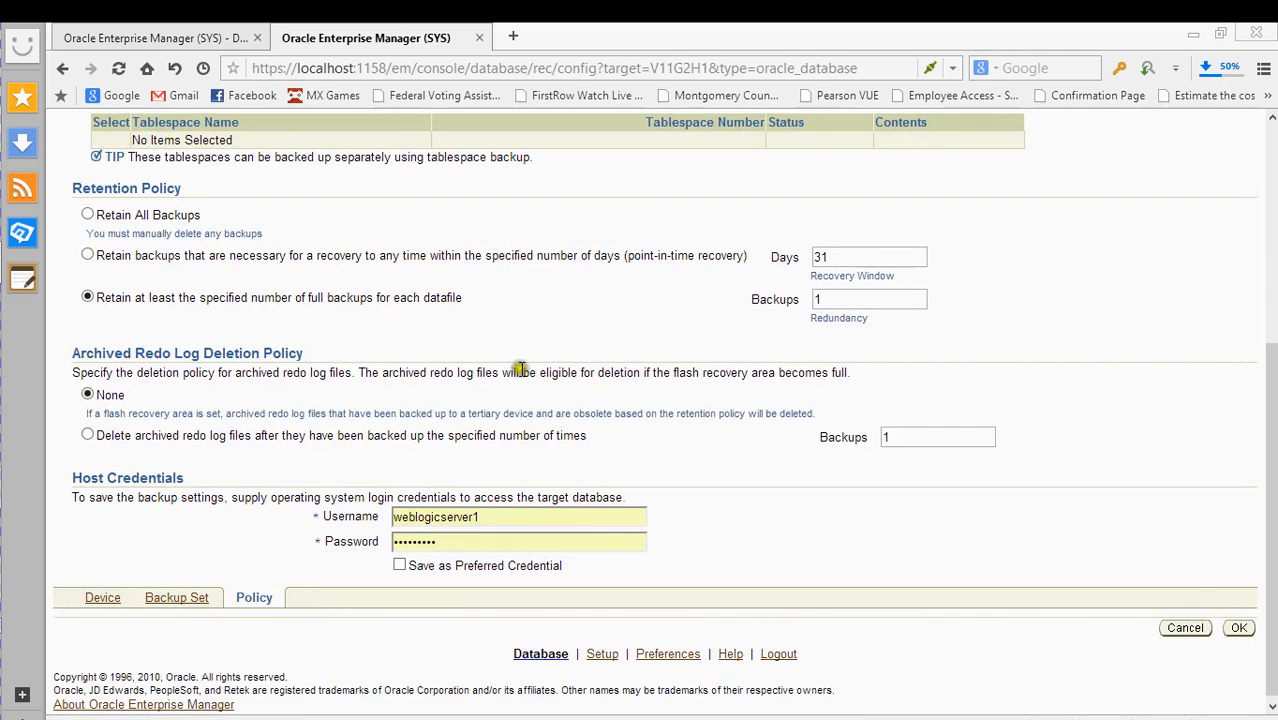
scroll(500, 392, up, 3)
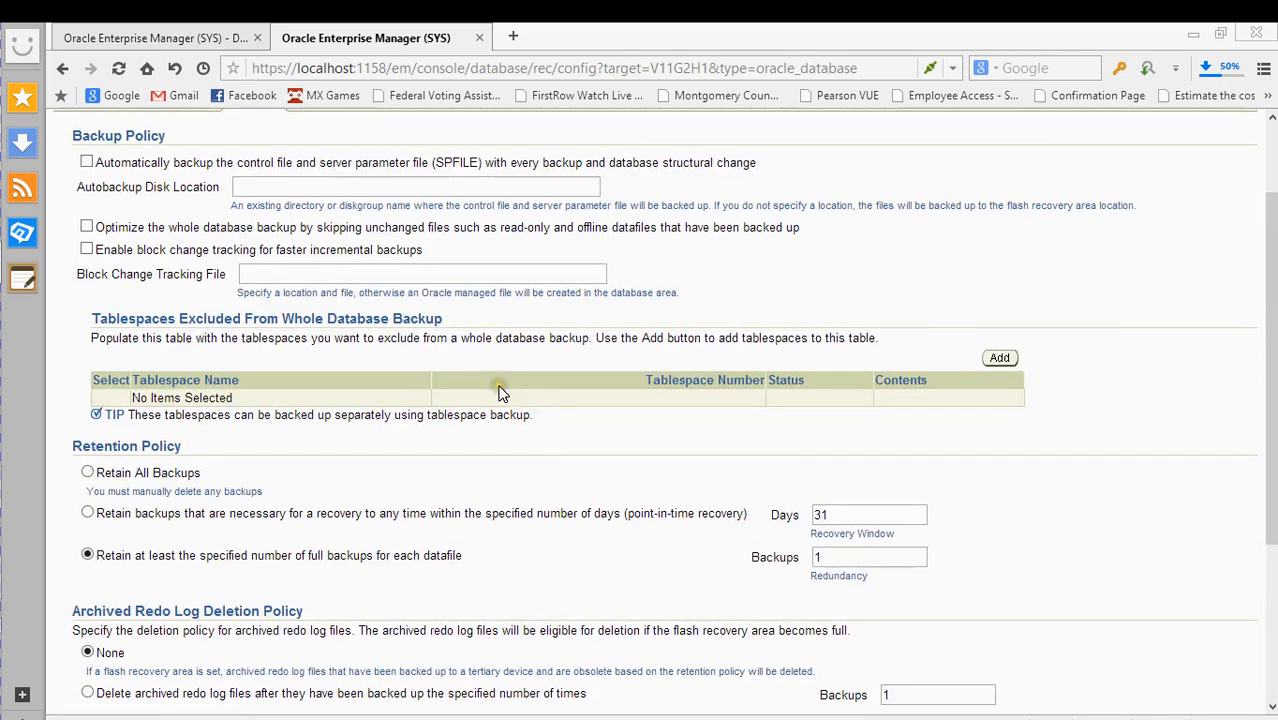
scroll(500, 392, up, 2)
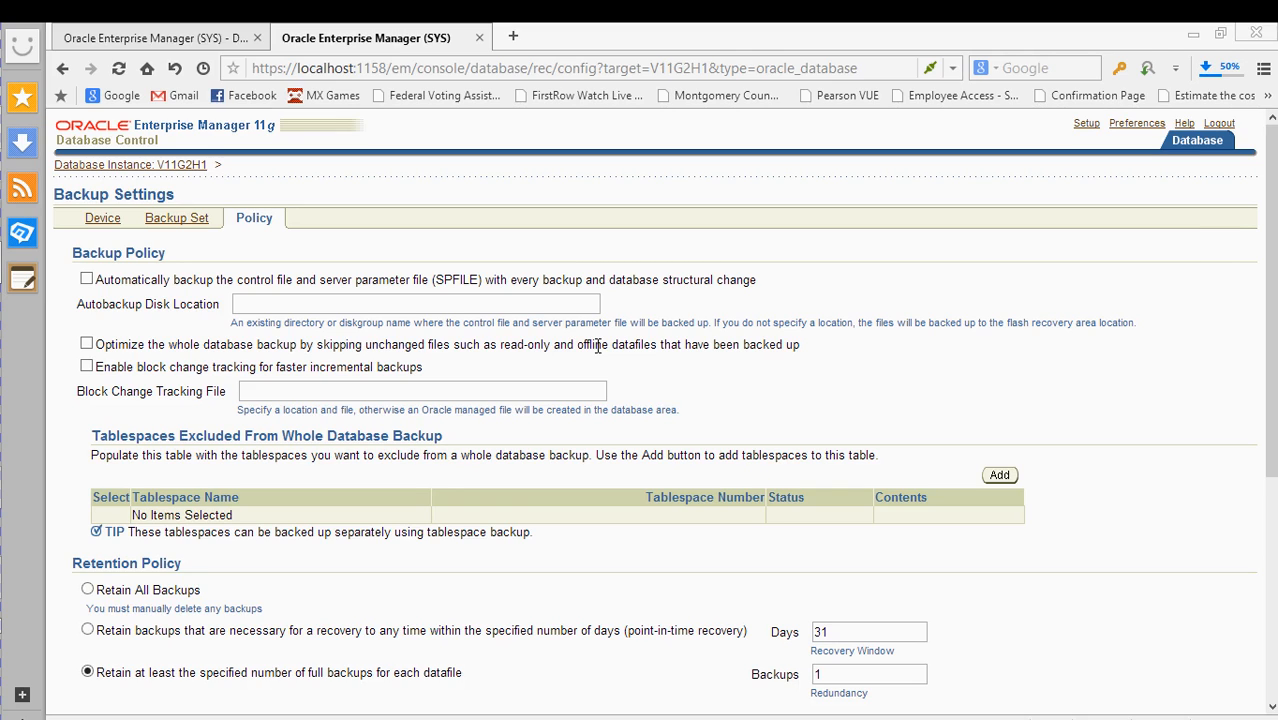
scroll(650, 400, down, 2)
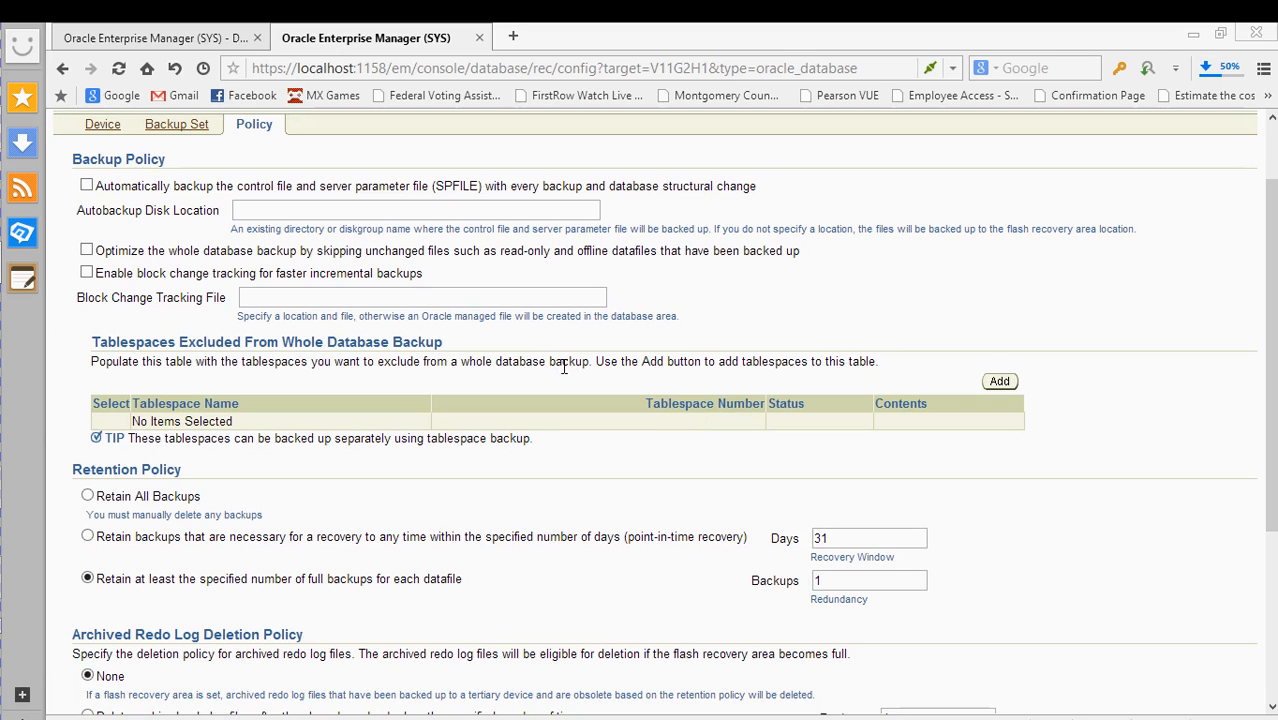
scroll(590, 363, down, 1)
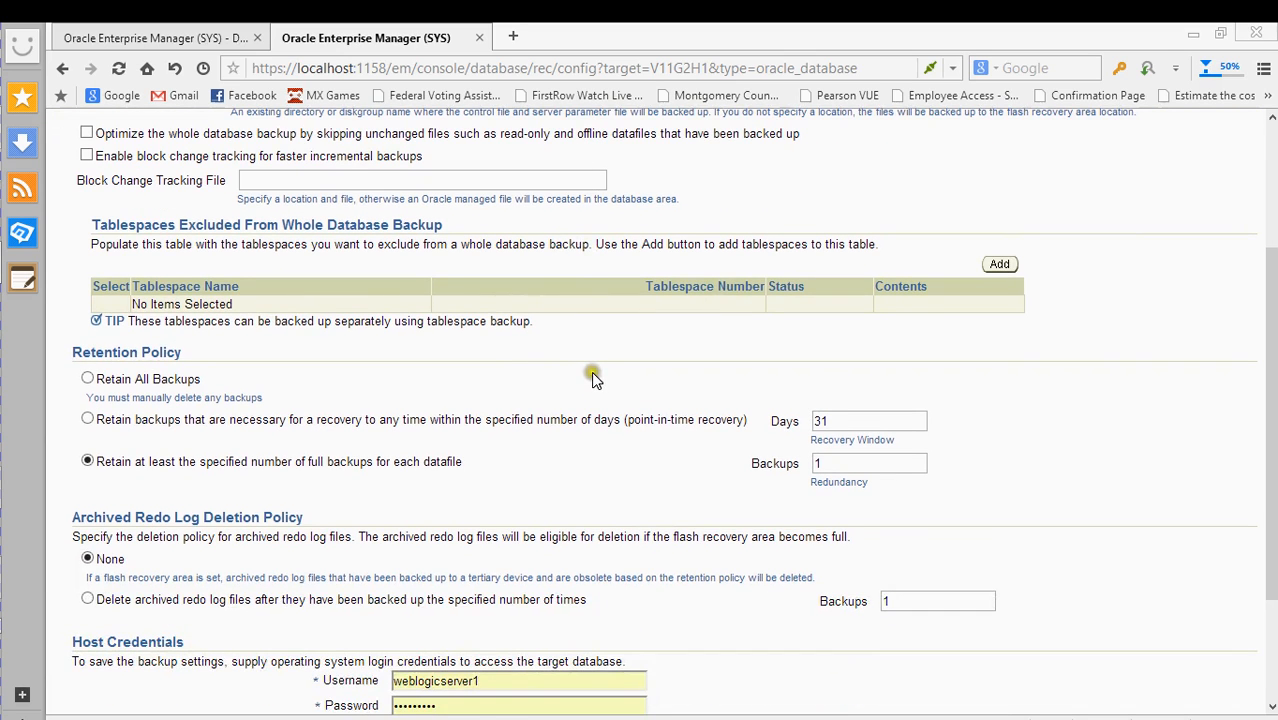
scroll(590, 368, down, 2)
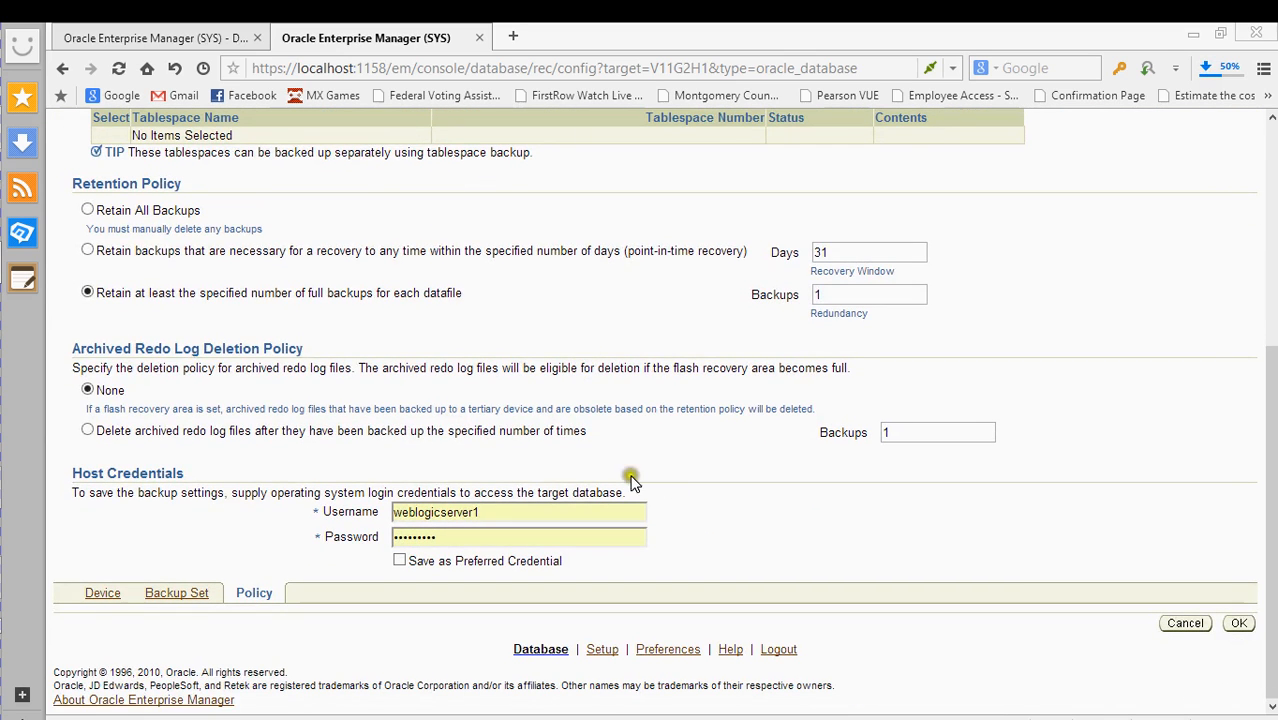
scroll(548, 502, up, 3)
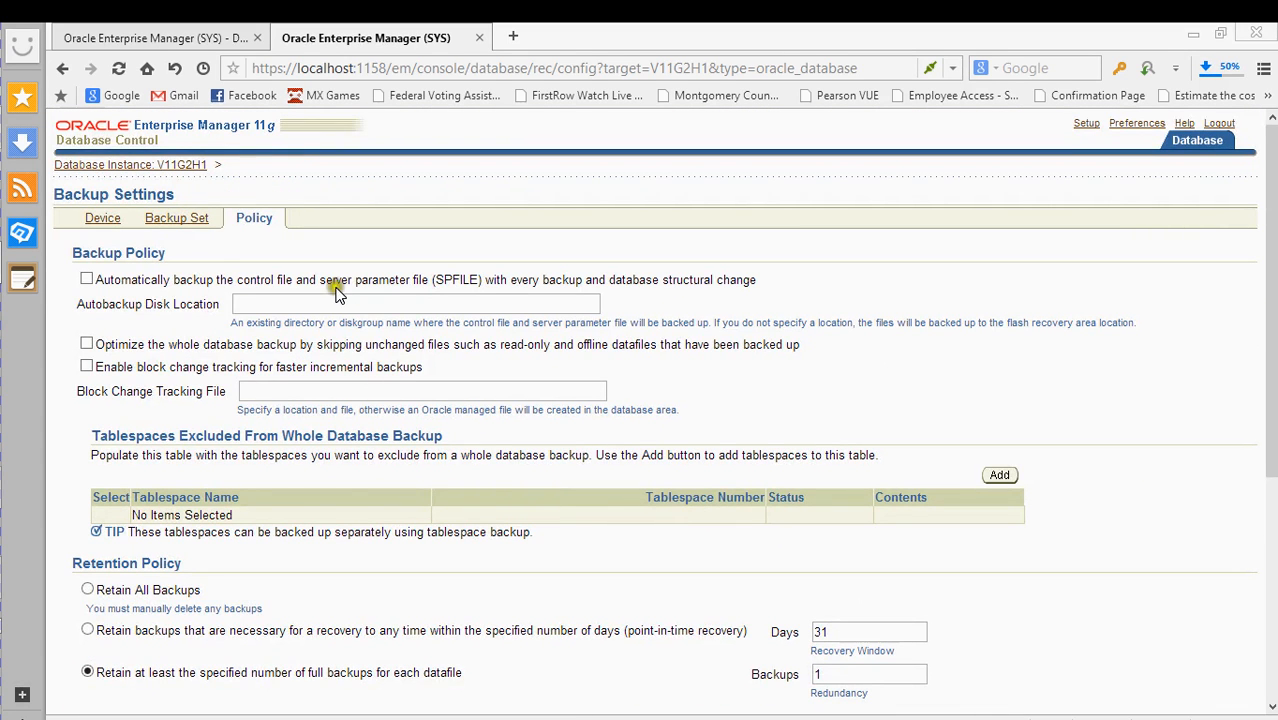
click(480, 38)
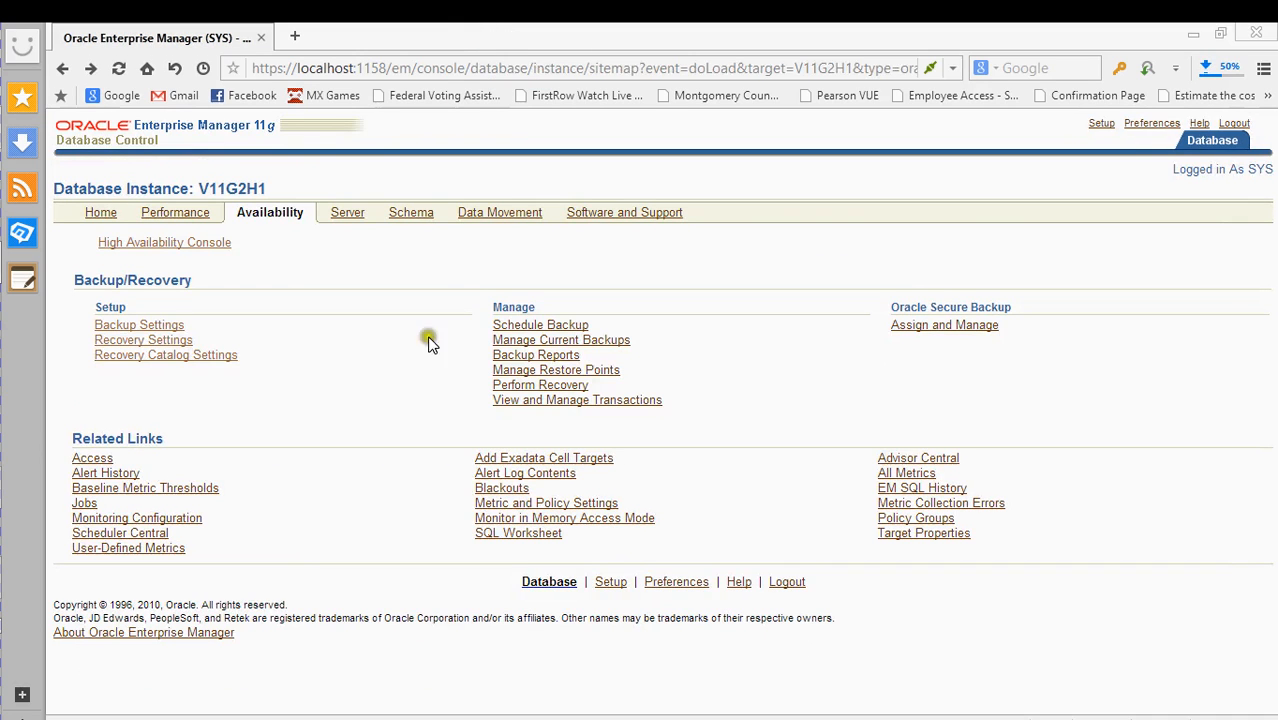
- Open Recovery Settings in a new tab and scroll to the Media Recovery section
right_click(167, 345)
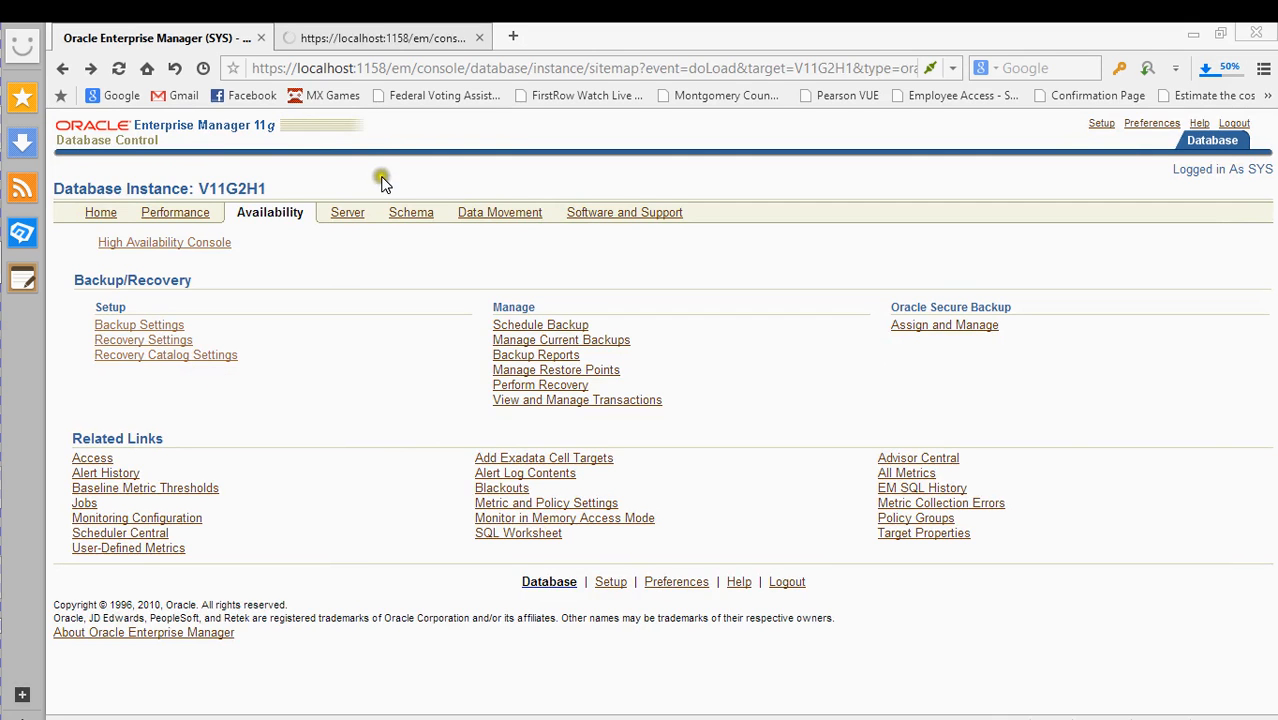
click(372, 37)
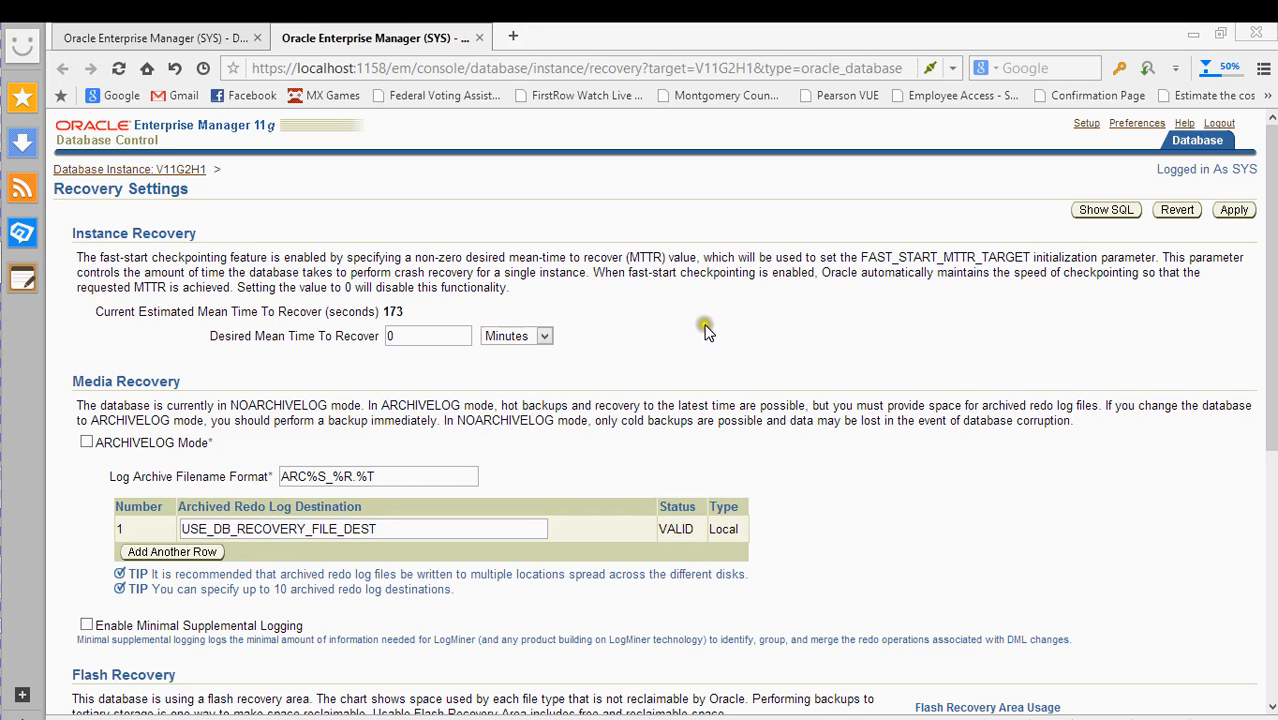
scroll(705, 318, down, 2)
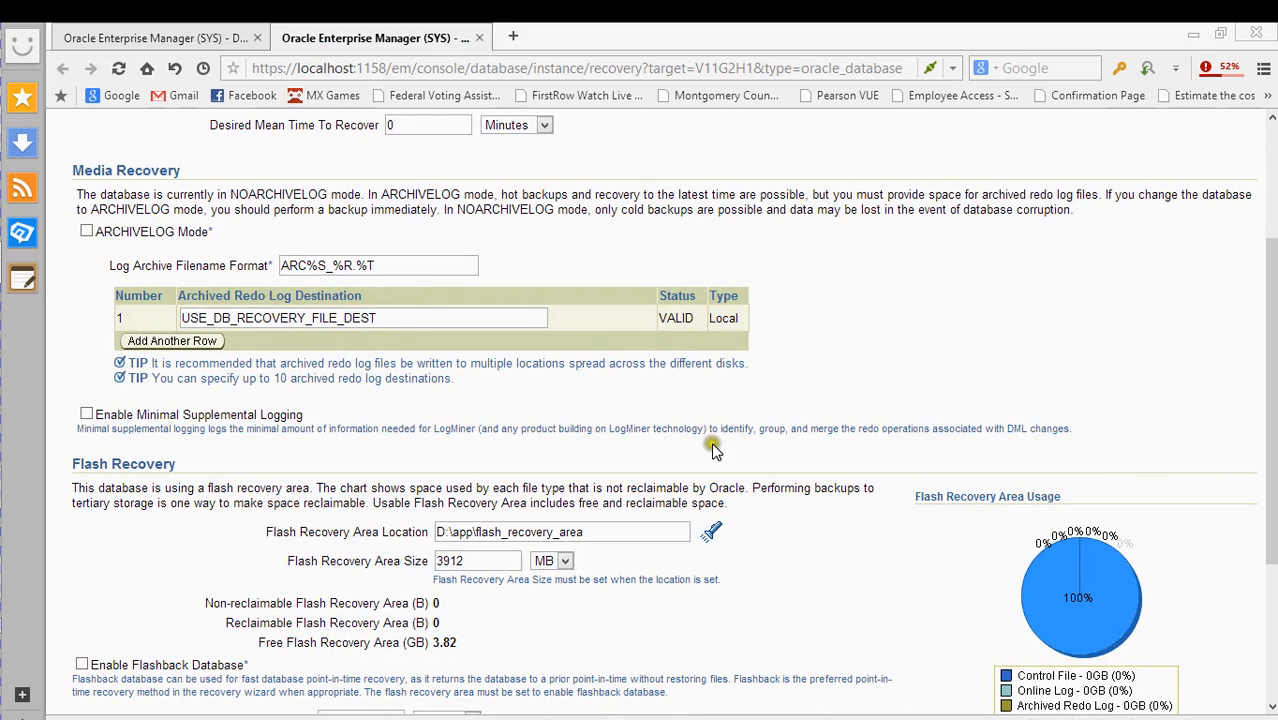
scroll(822, 310, up, 1)
scroll(812, 320, down, 1)
click(758, 320)
- Tick ARCHIVELOG Mode, check the archived redo log destination, and bring up File Explorer
click(86, 232)
click(86, 232)
click(370, 319)
click(382, 317)
mouse_move(6, 350)
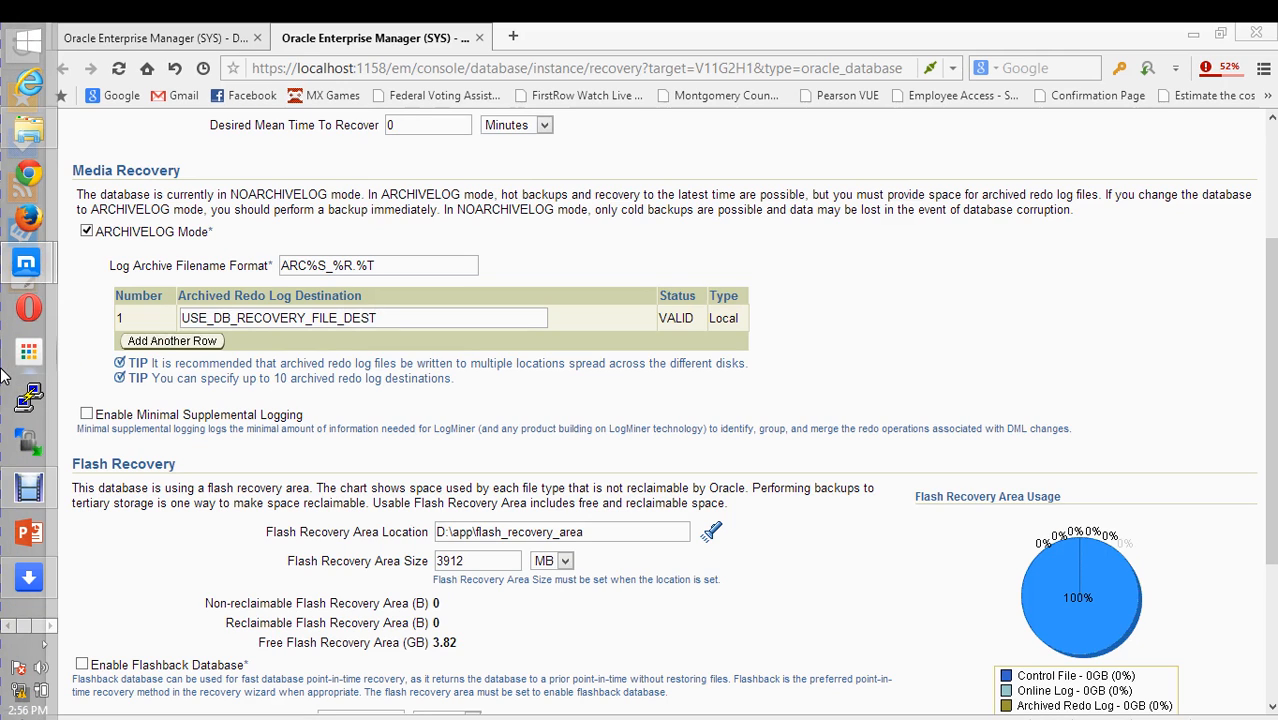
click(28, 132)
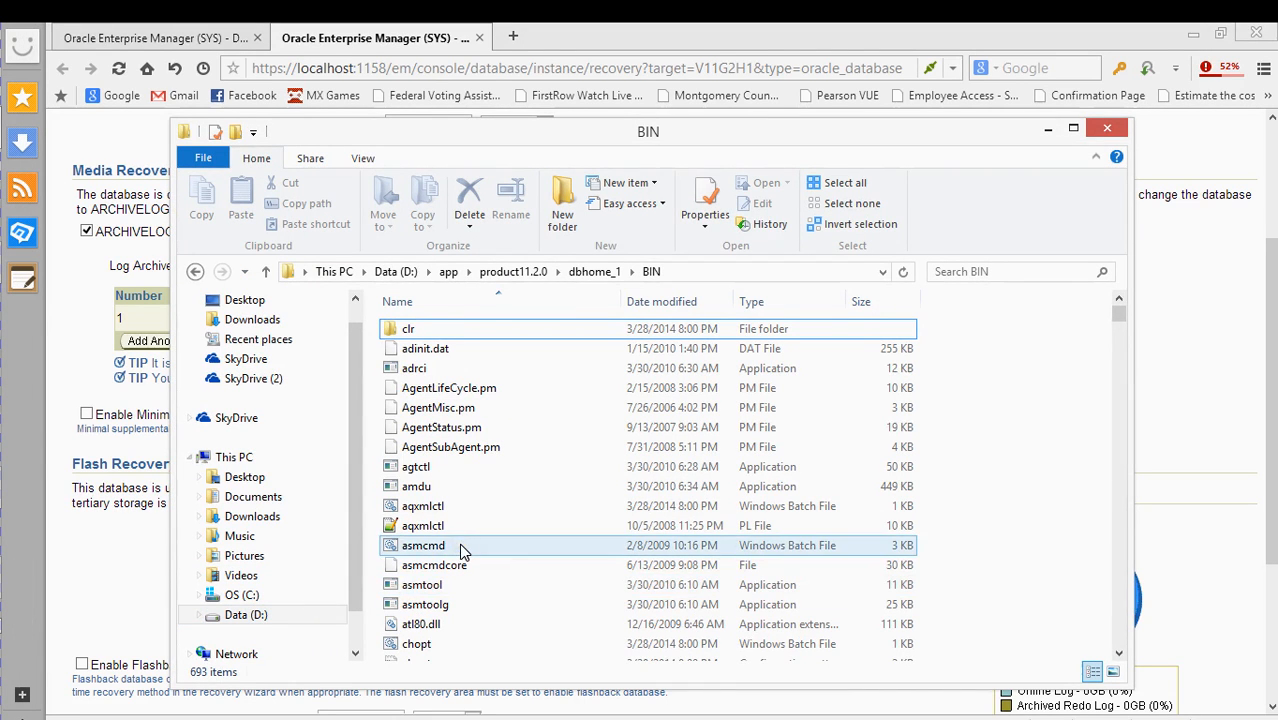
- Browse the D:\app folders, granting access, and open flash_recovery_area
key(alt+Up)
key(alt+Up)
key(alt+Up)
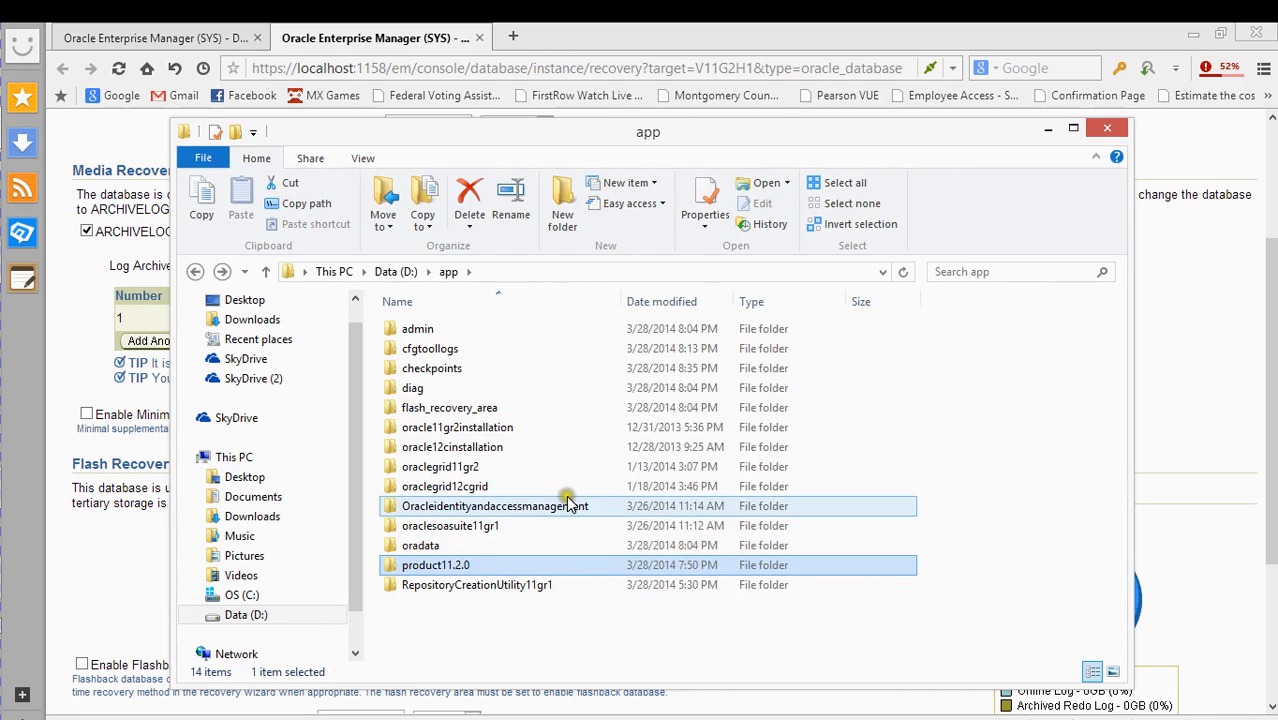
click(447, 407)
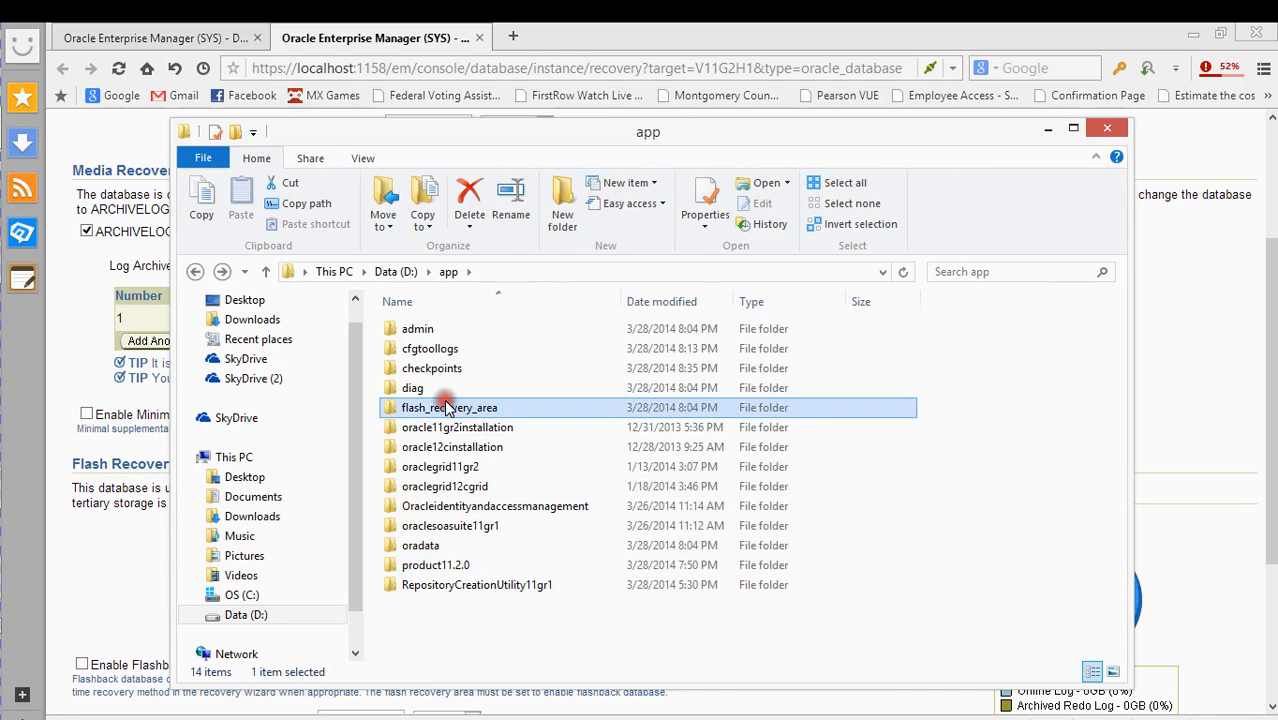
double_click(446, 389)
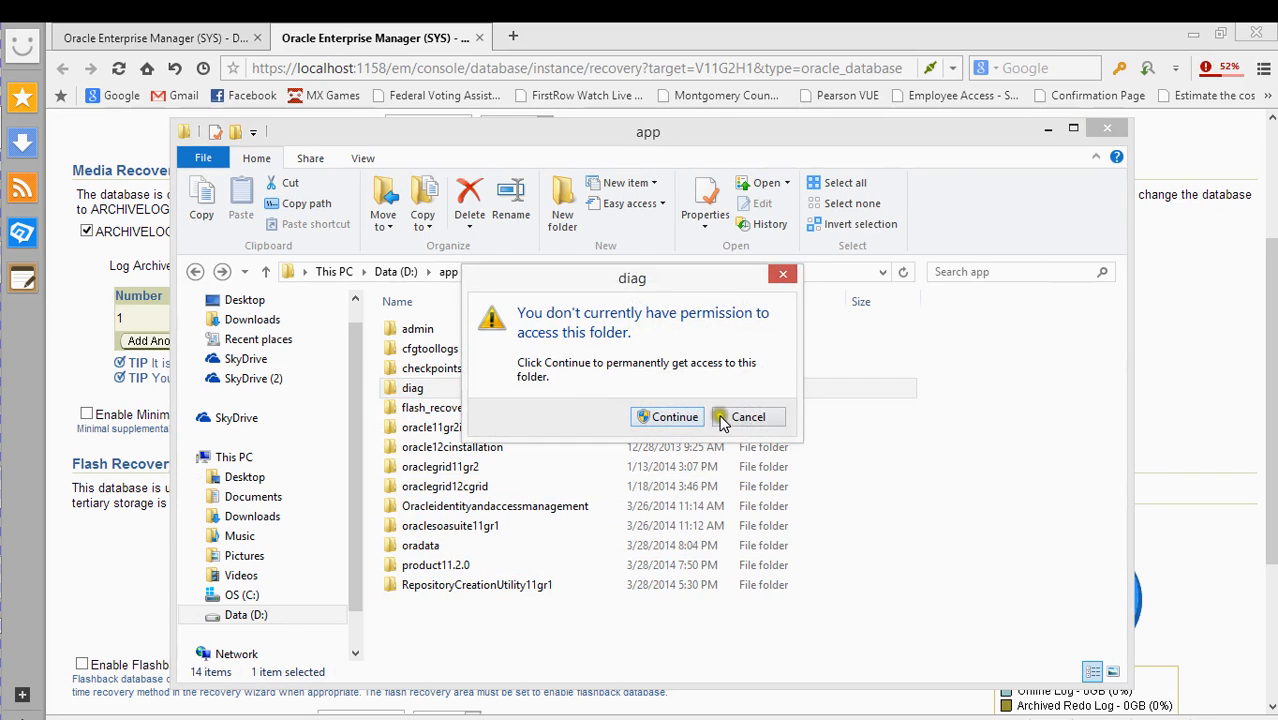
click(740, 414)
double_click(485, 408)
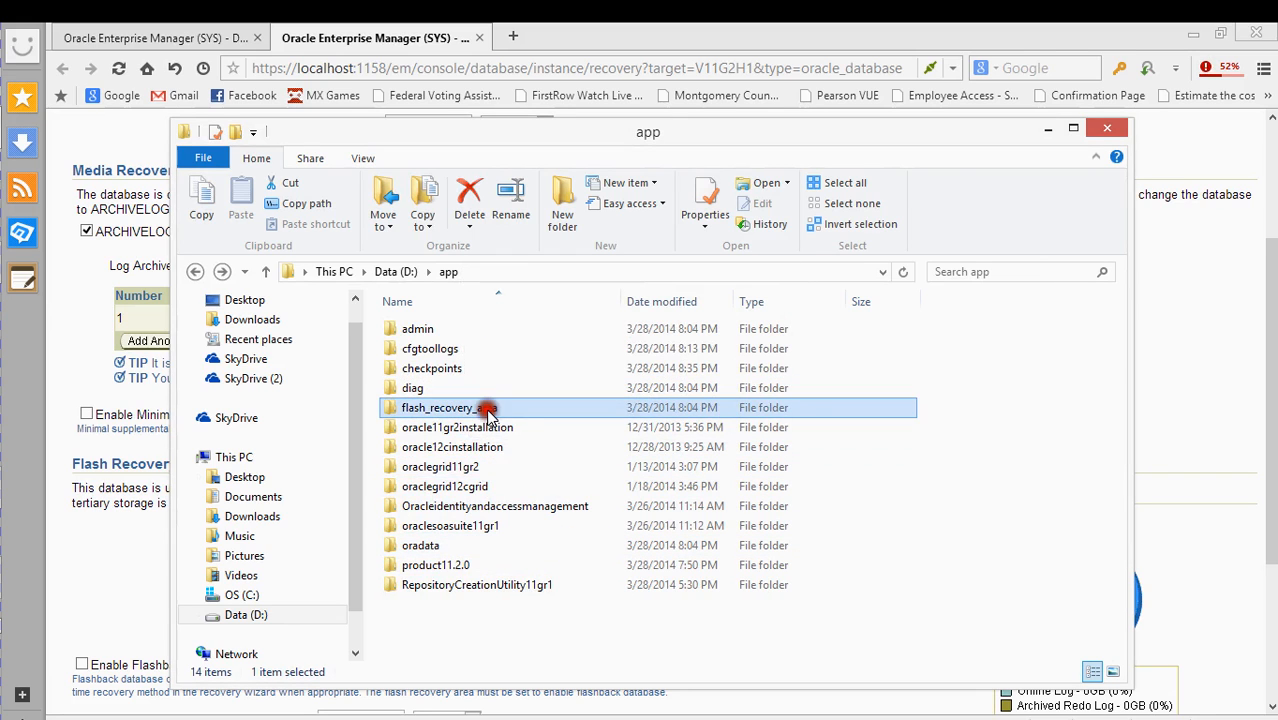
click(638, 414)
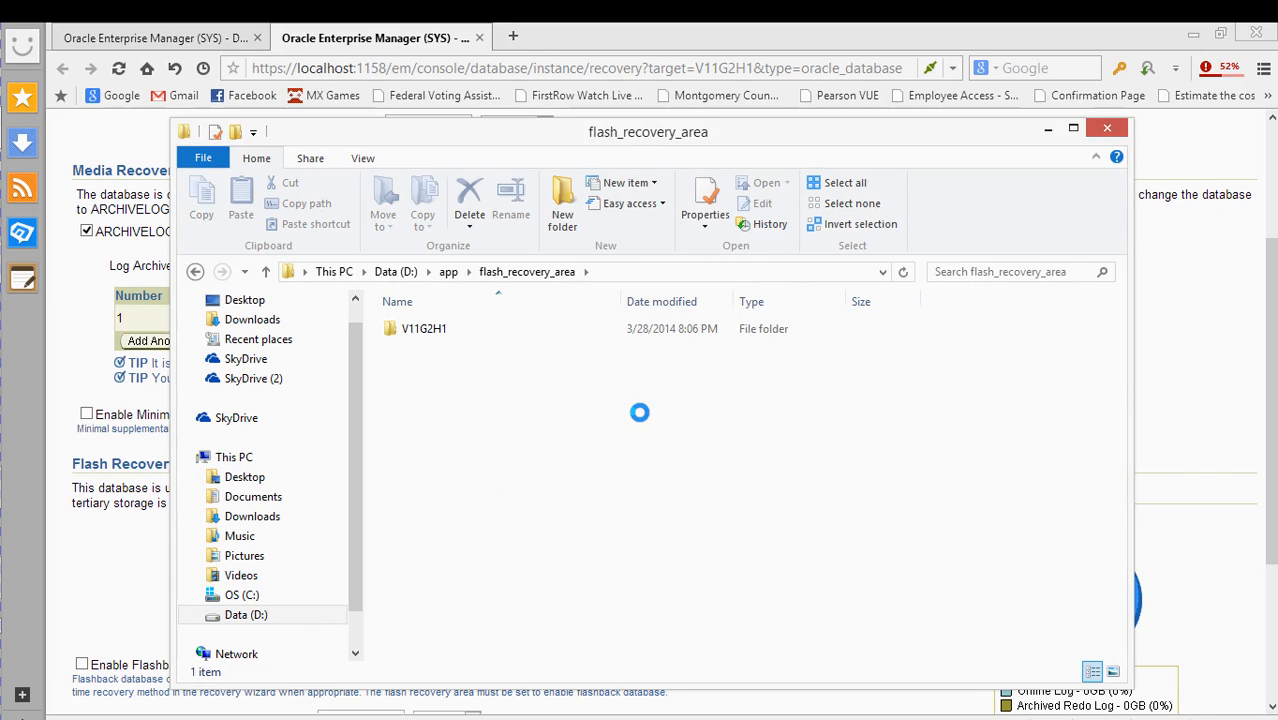
key(BackSpace)
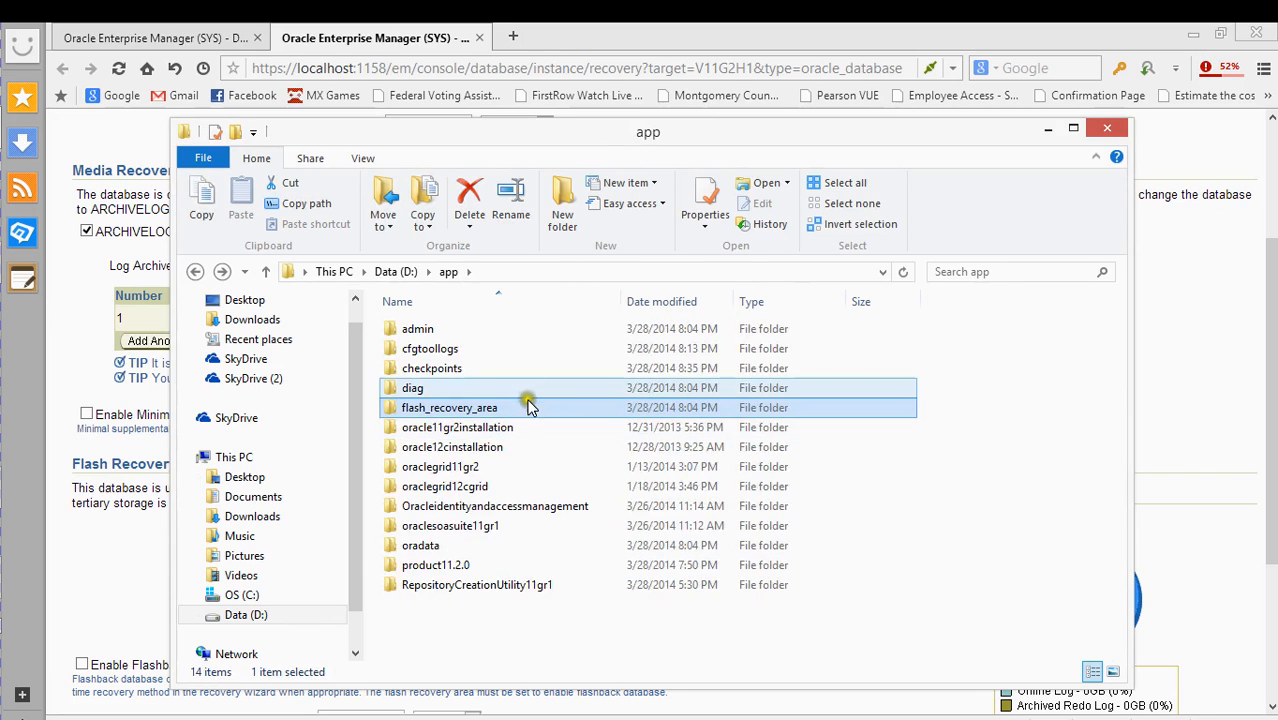
click(507, 386)
double_click(507, 386)
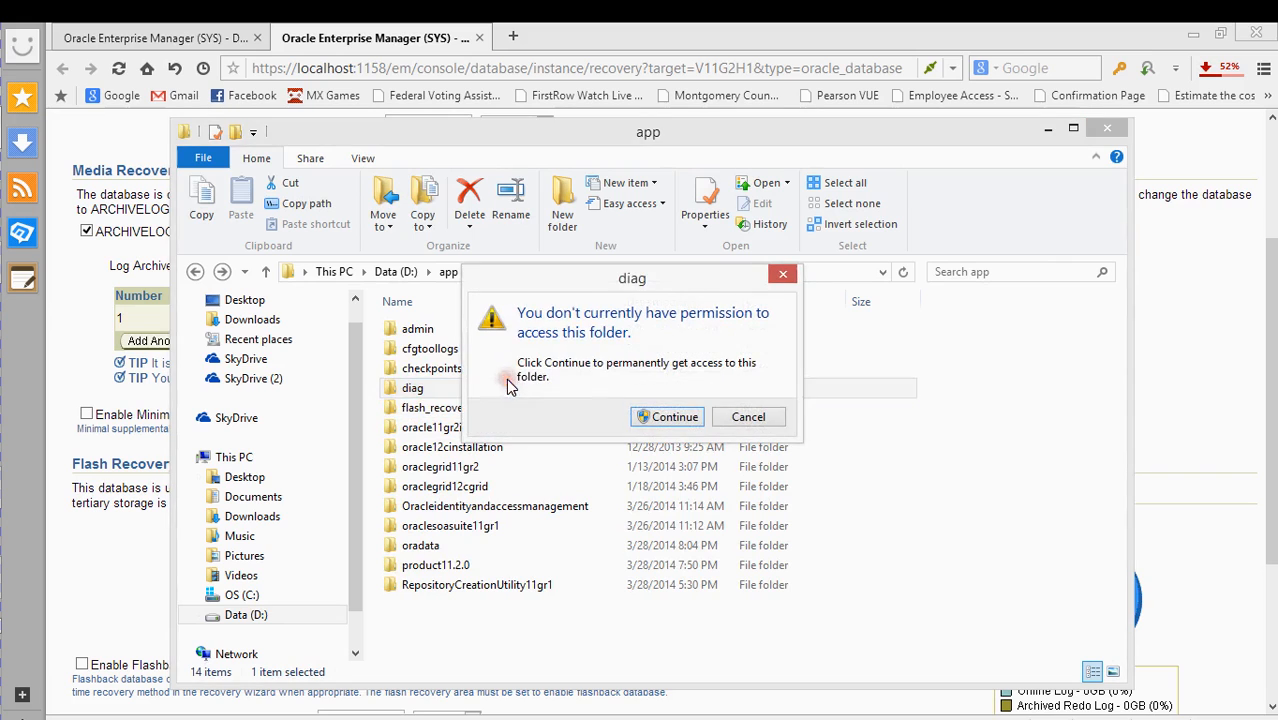
click(670, 416)
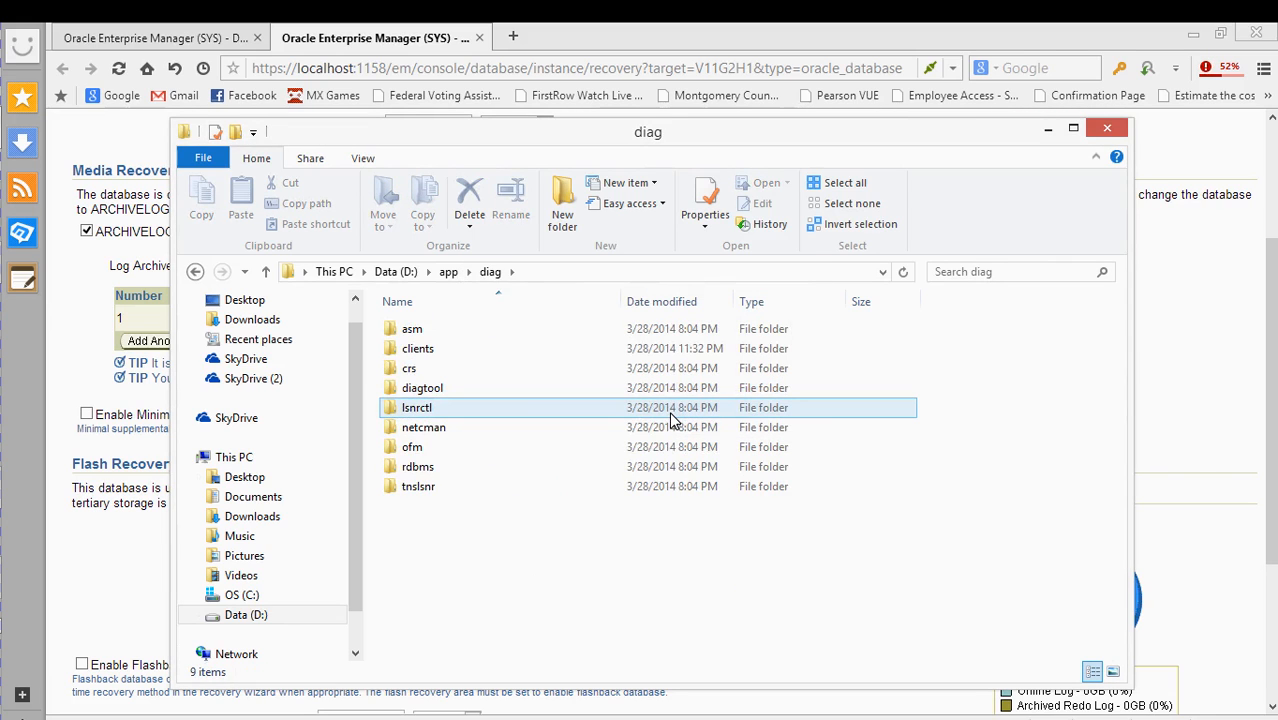
key(BackSpace)
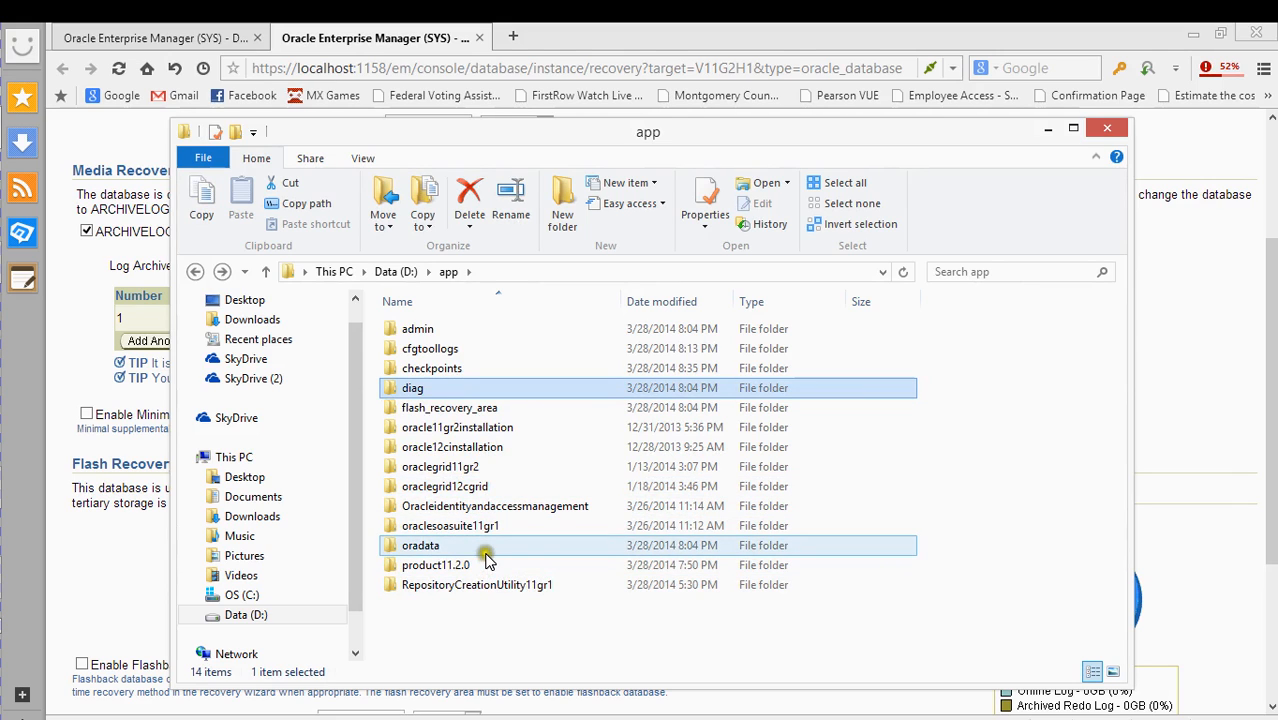
double_click(459, 553)
click(484, 505)
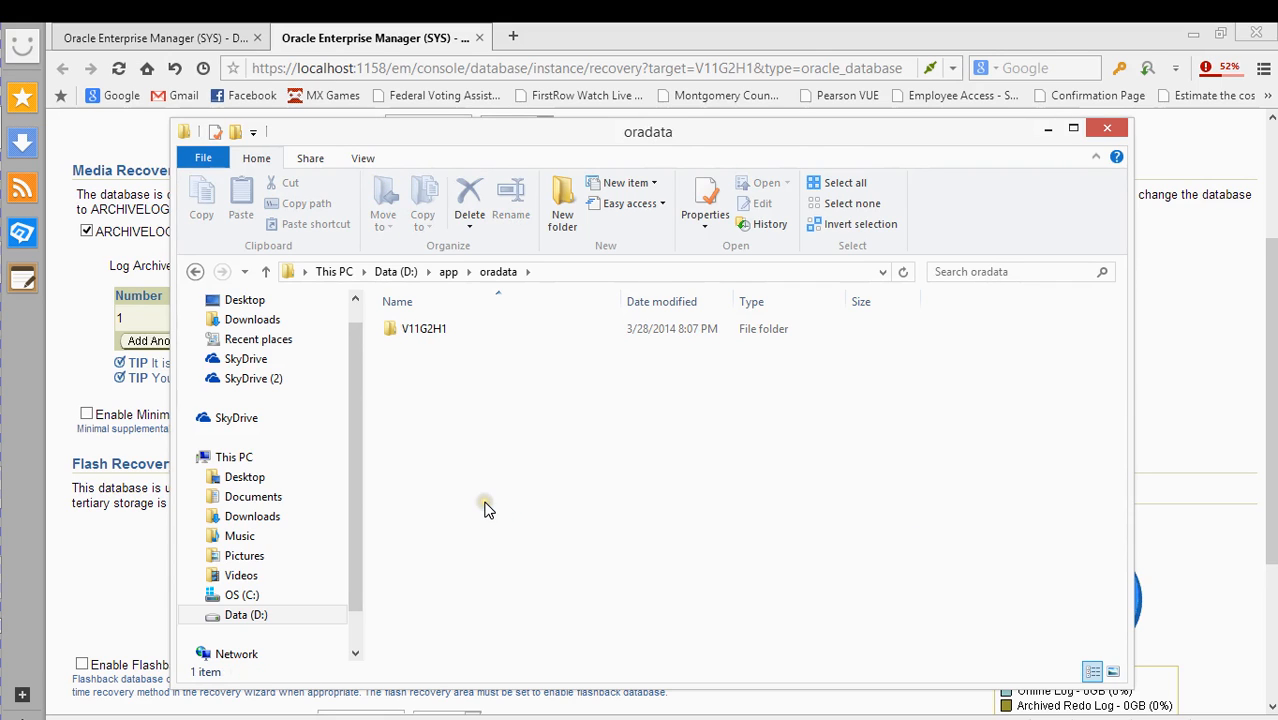
key(BackSpace)
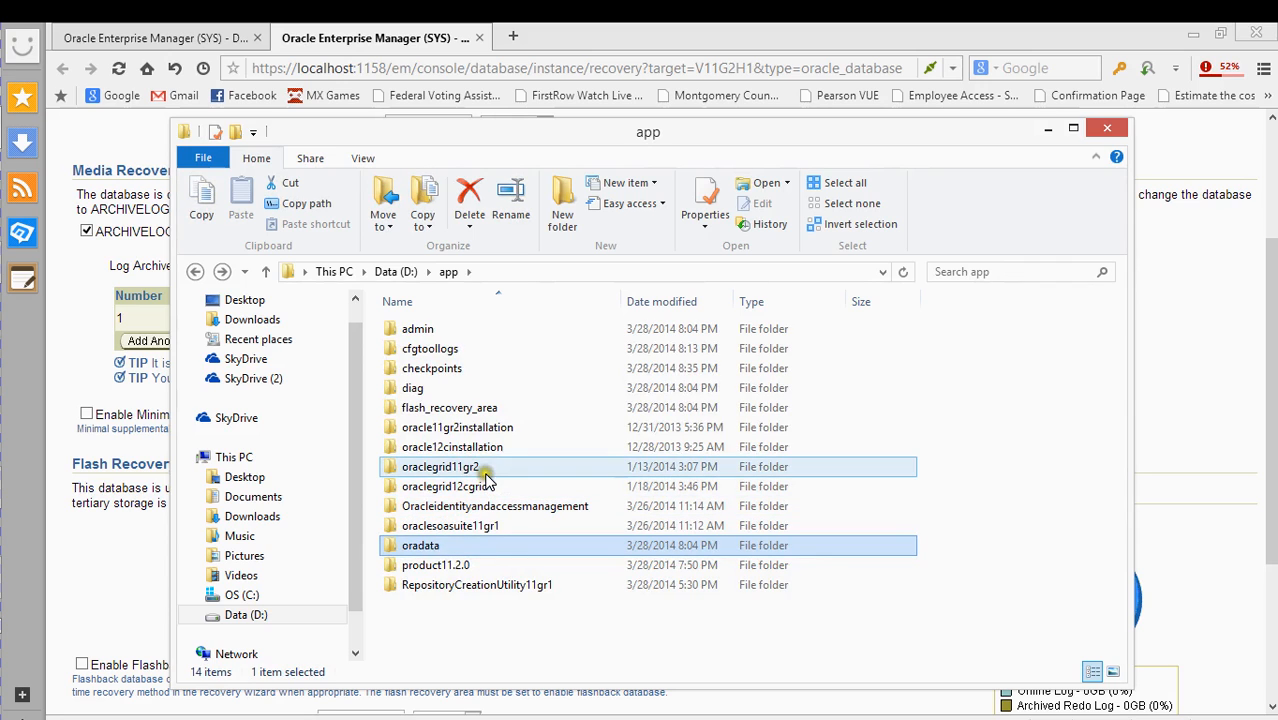
double_click(484, 410)
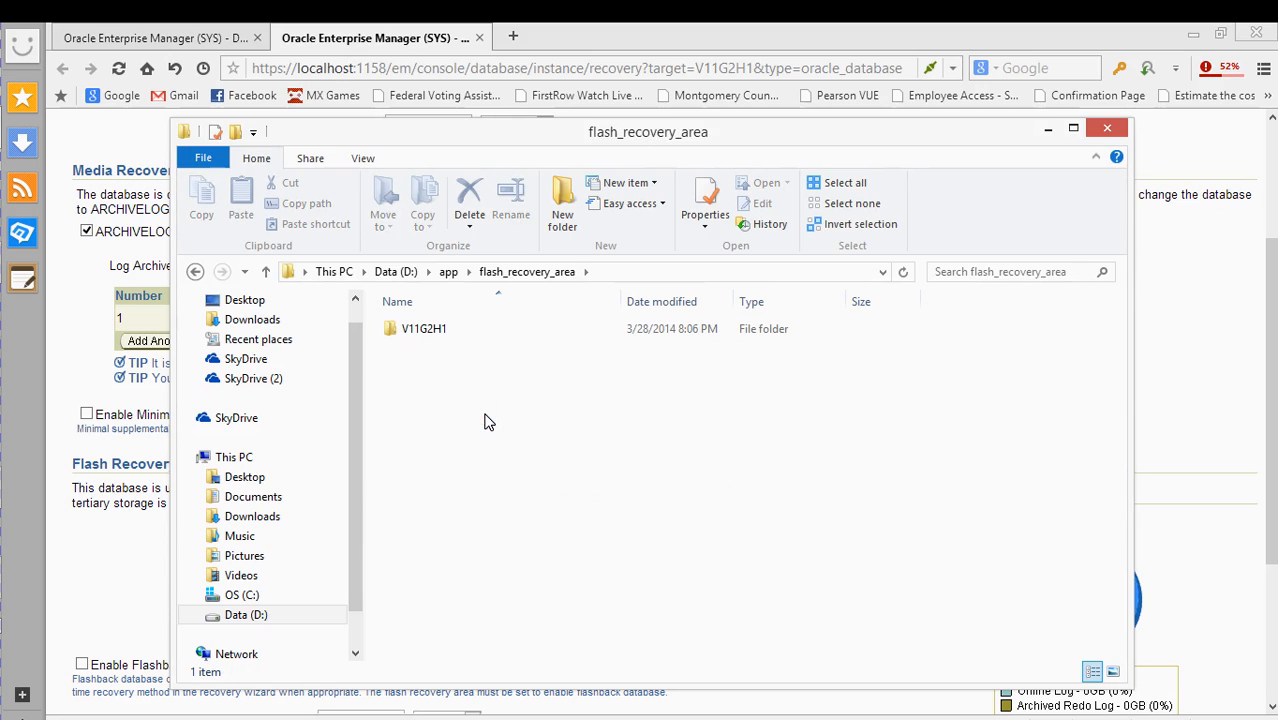
- Create a new folder named ARCHIVELOGS inside flash_recovery_area
right_click(459, 387)
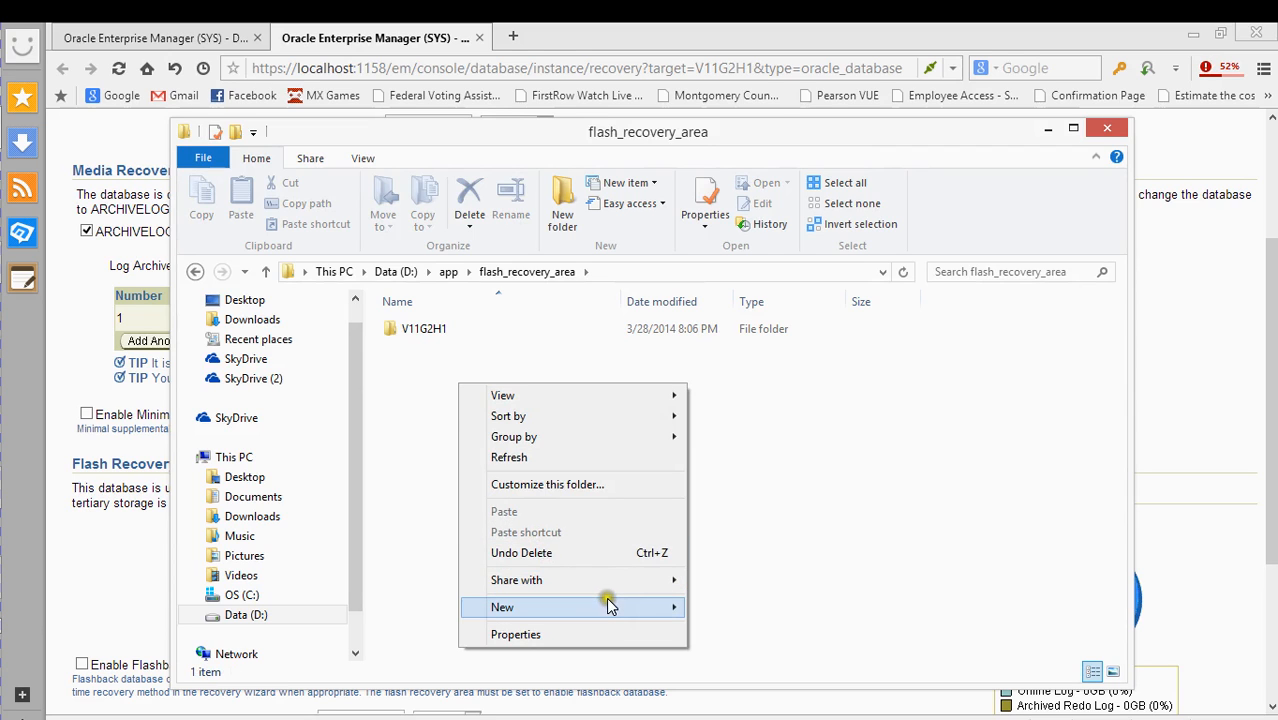
mouse_move(616, 608)
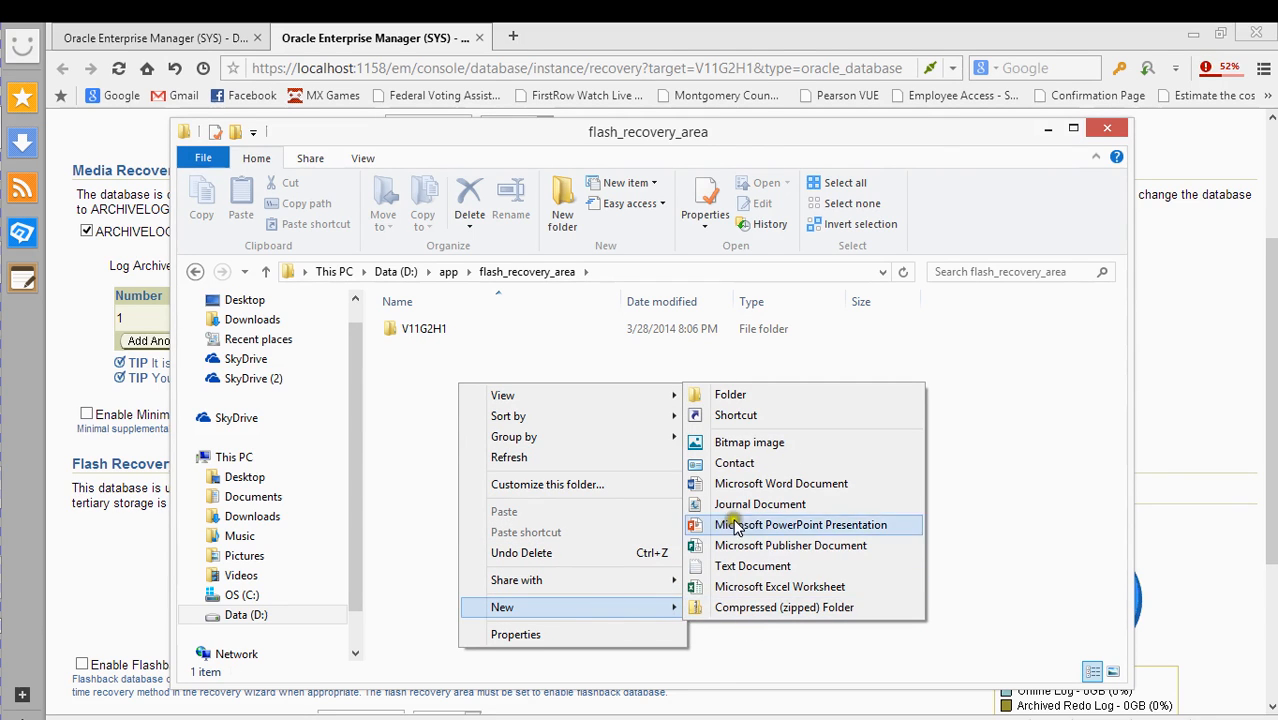
click(730, 395)
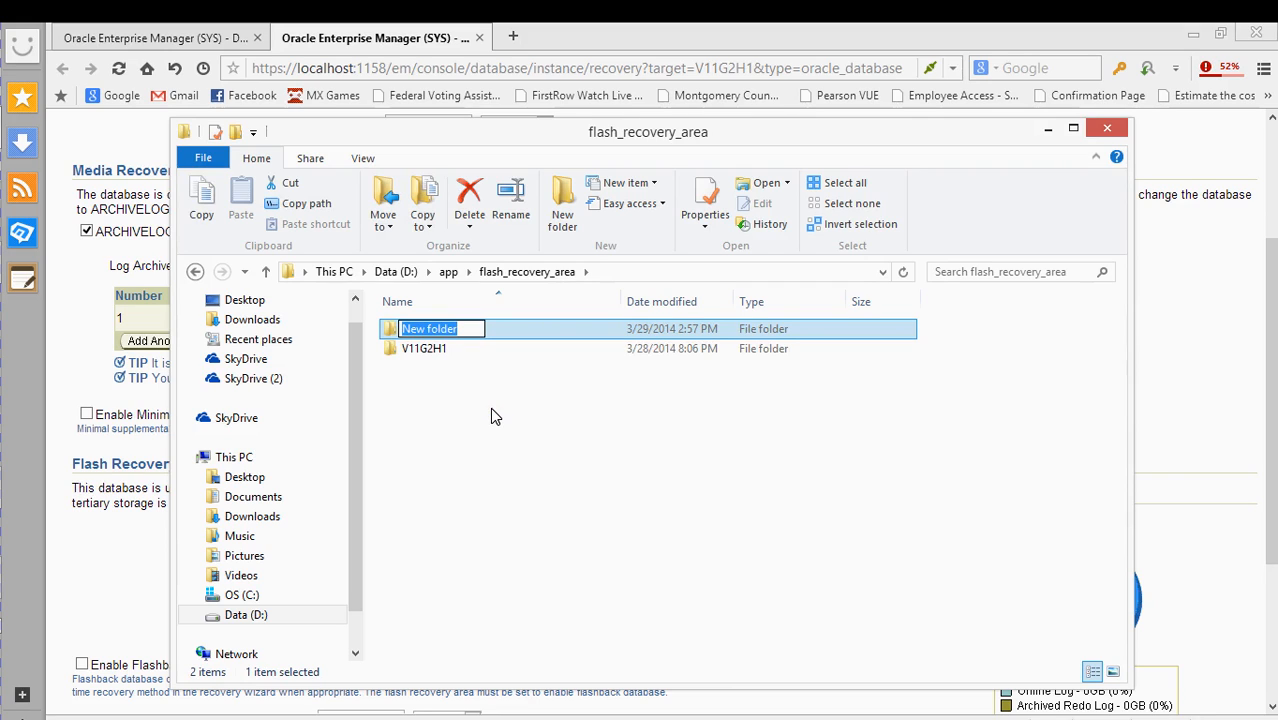
text(A)
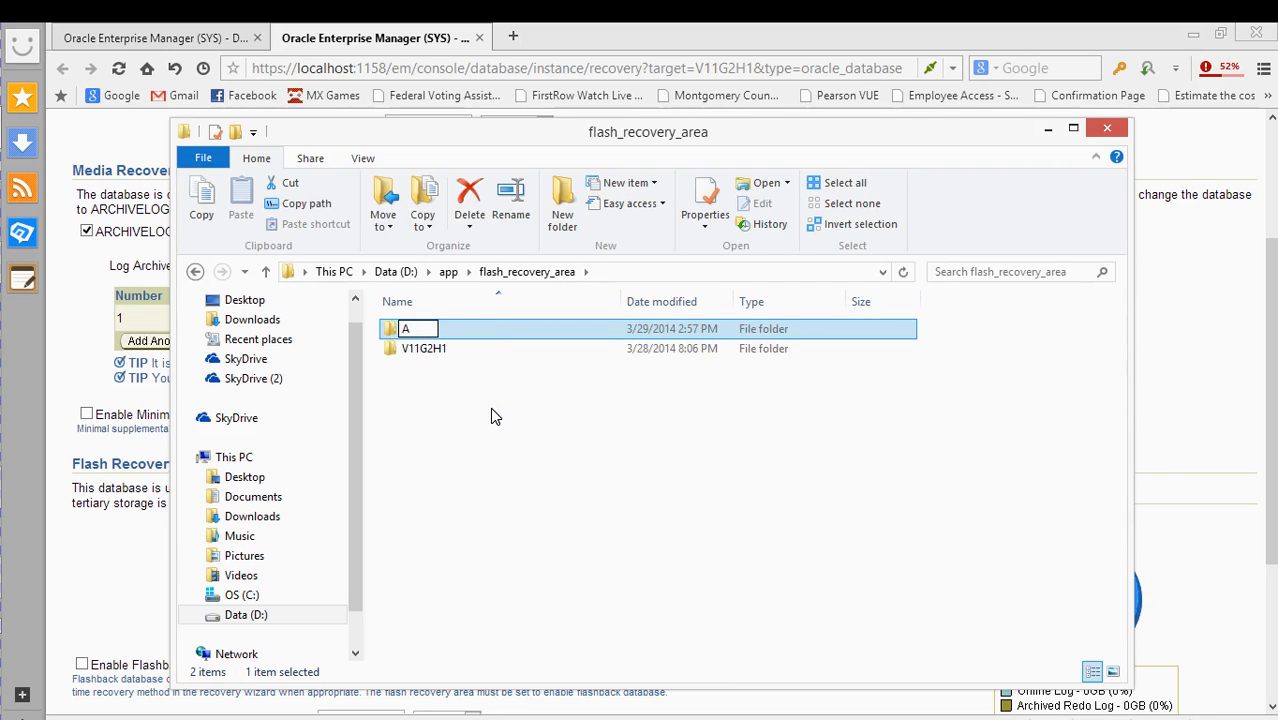
text(RCHIVEWL)
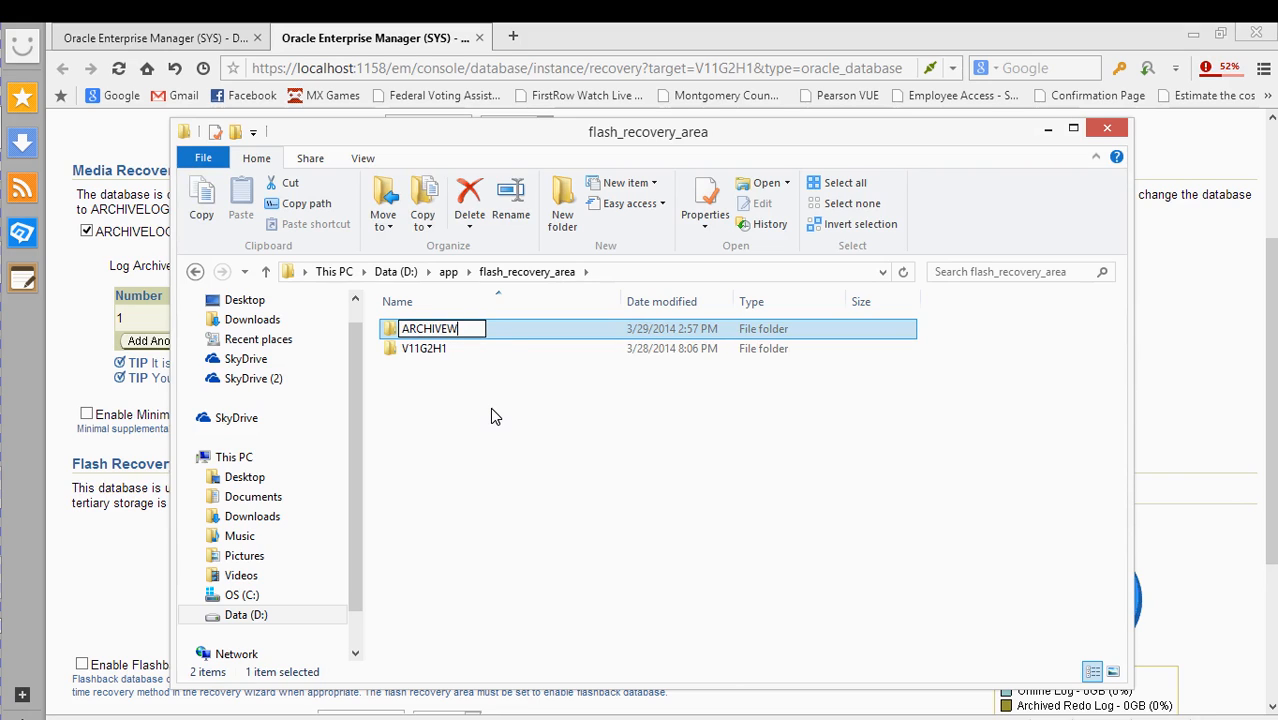
key(BackSpace)
key(BackSpace)
text(LOGS)
key(Return)
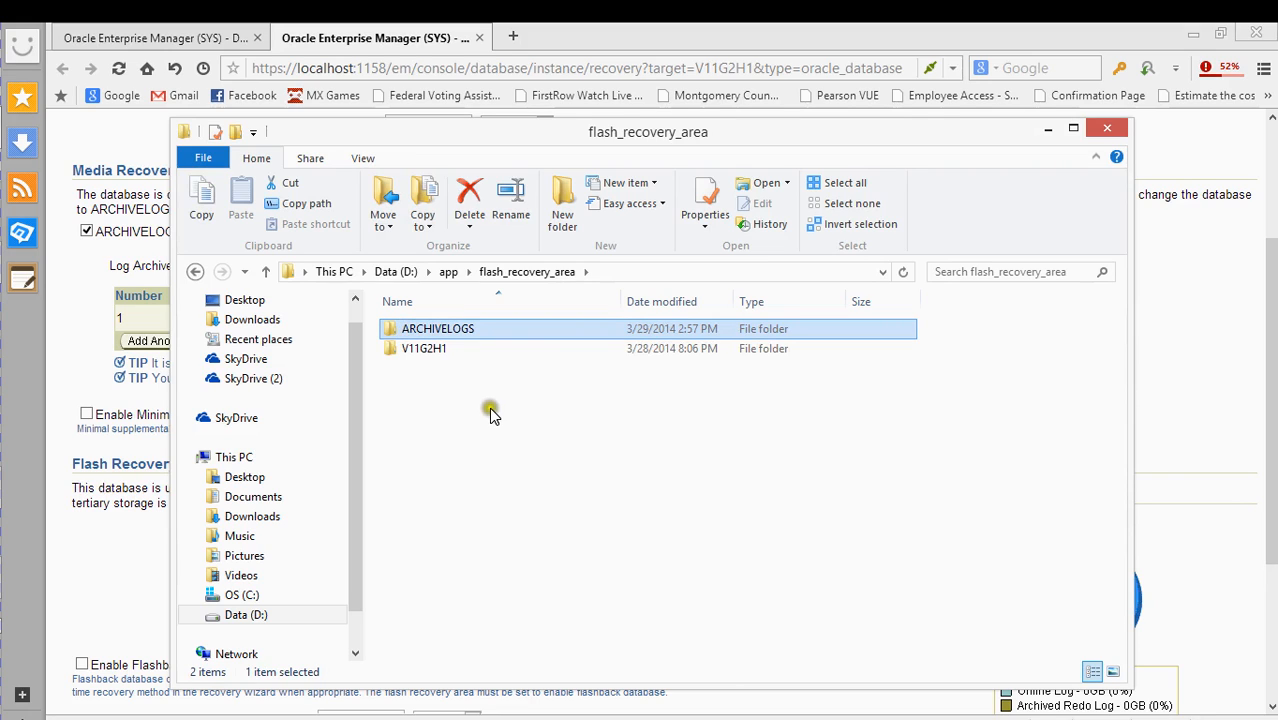
- Open the empty ARCHIVELOGS folder and select its full path in the address bar
click(465, 338)
double_click(465, 338)
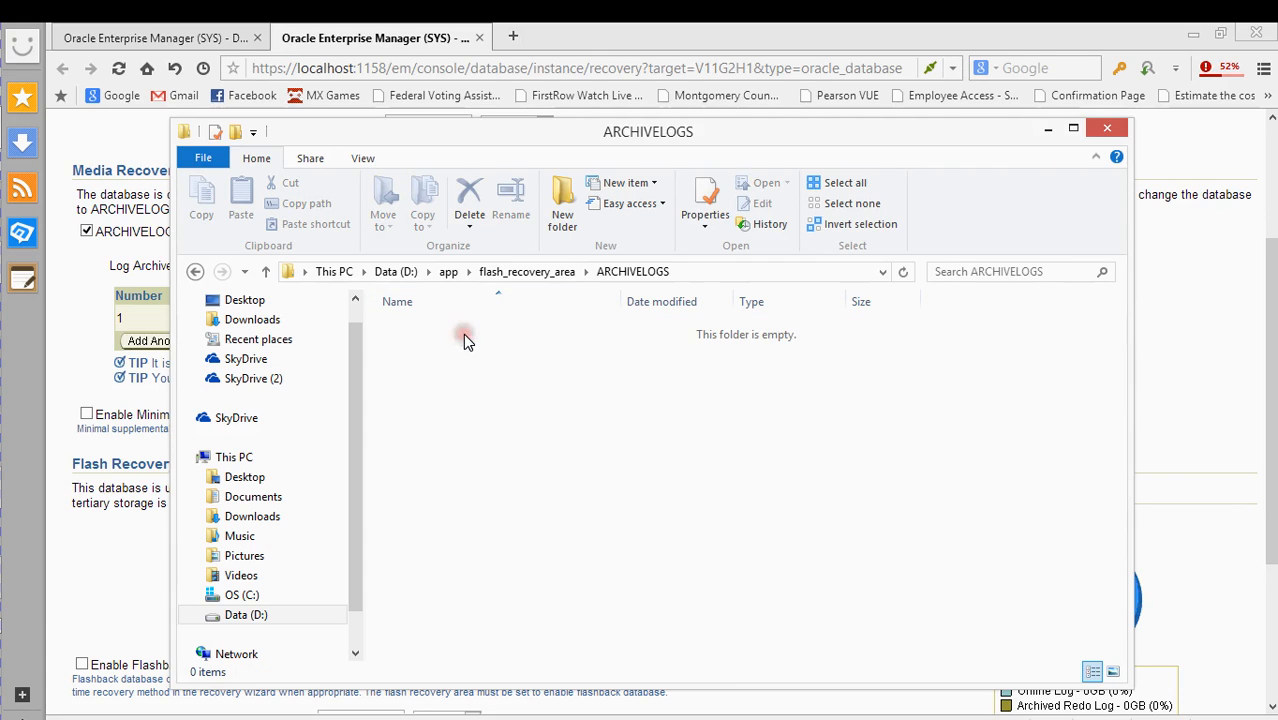
click(704, 267)
right_click(704, 267)
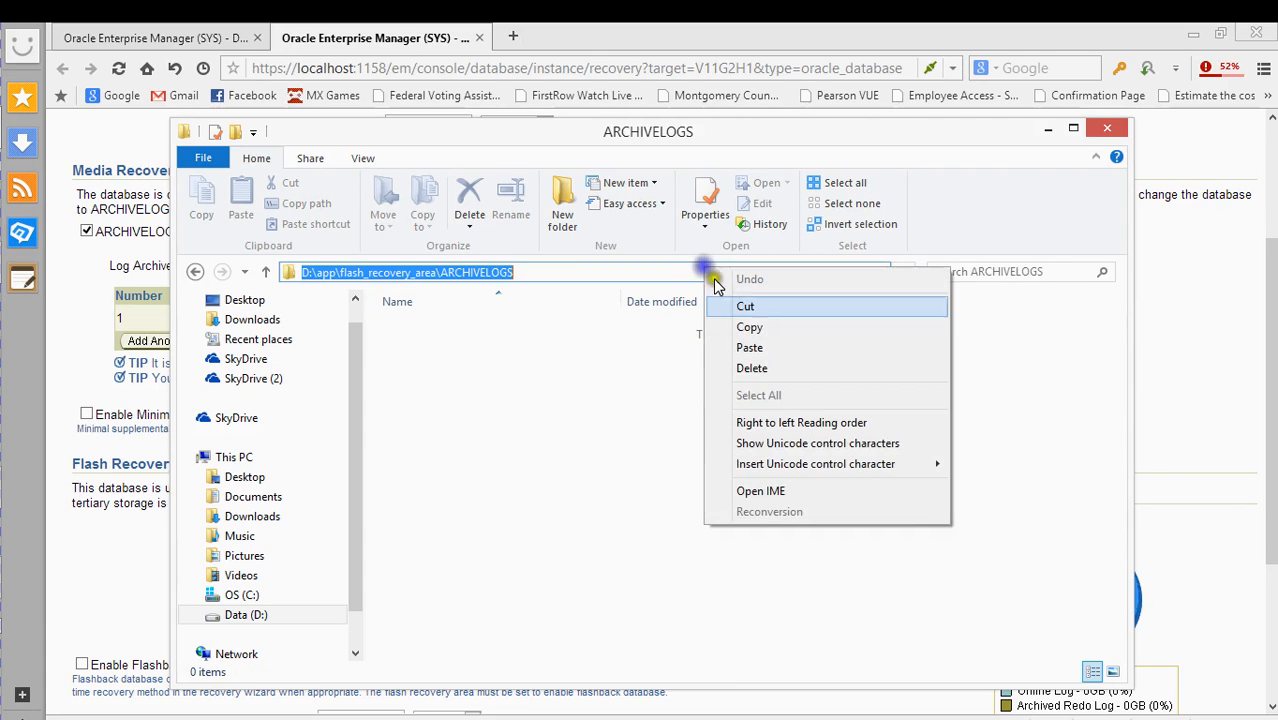
- Paste D:\app\flash_recovery_area\ARCHIVELOGS into the Archived Redo Log Destination field
click(752, 321)
drag(724, 134, 807, 297)
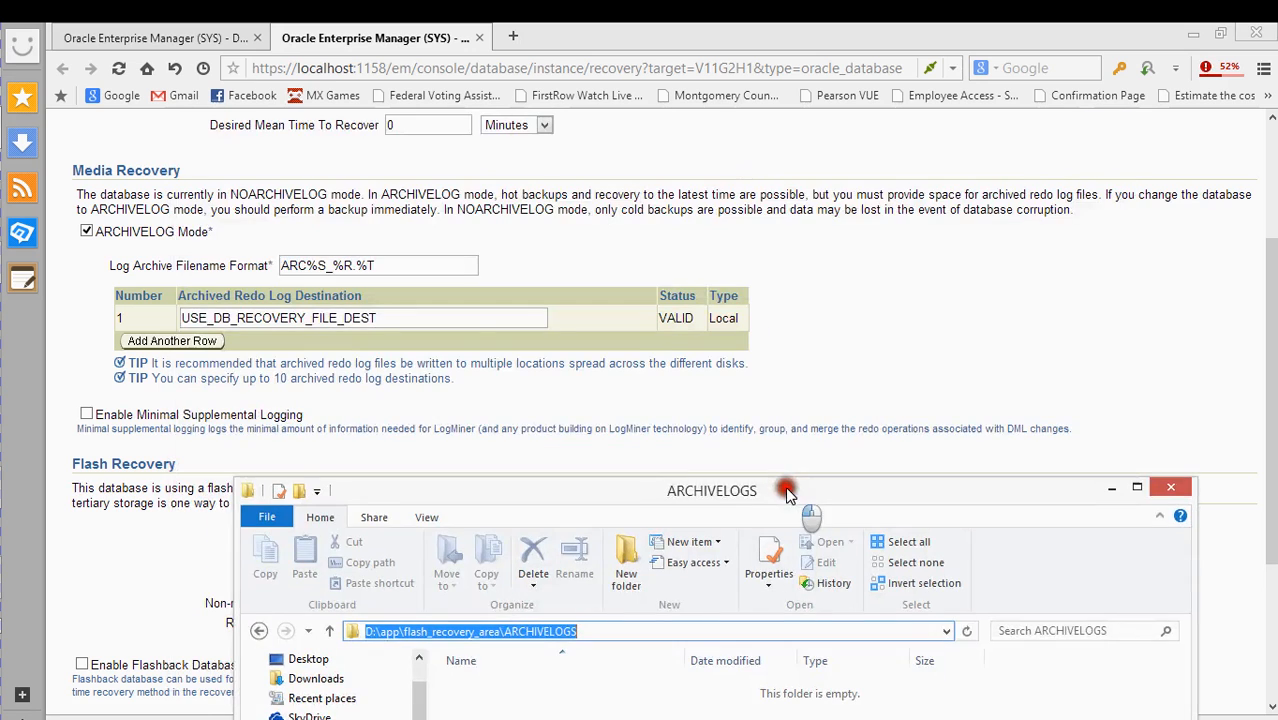
click(402, 317)
drag(402, 317, 140, 345)
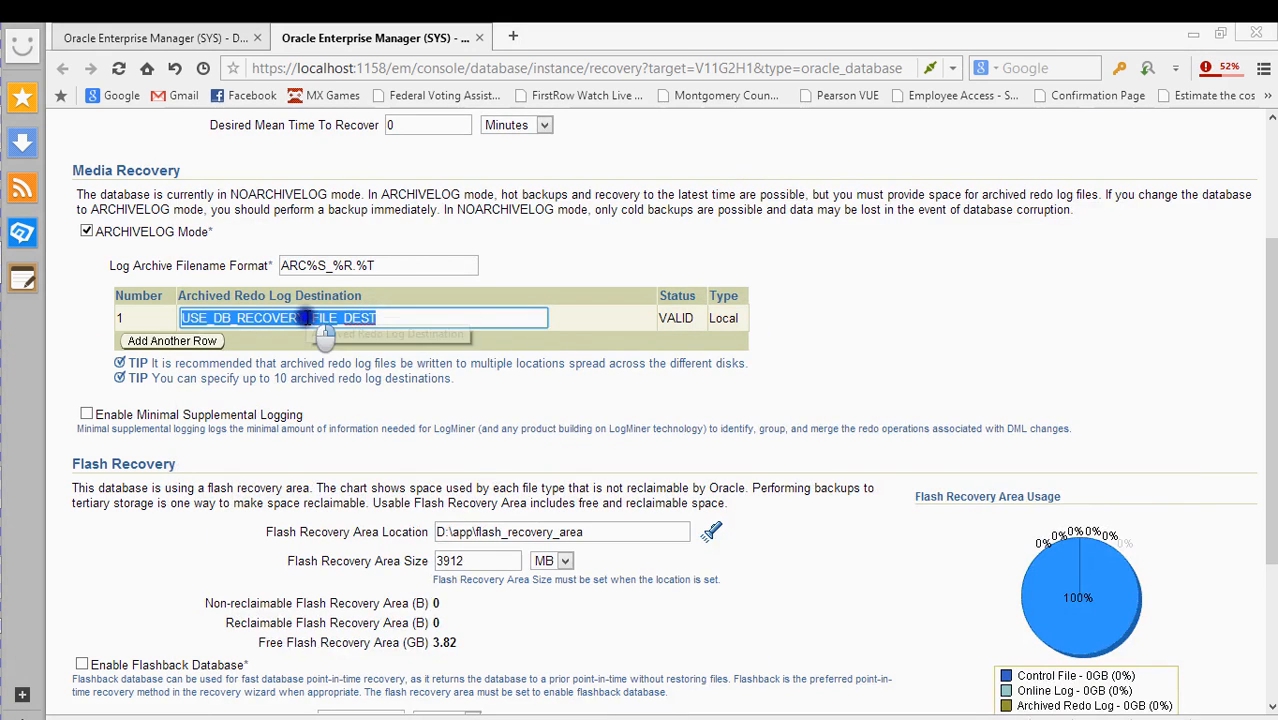
right_click(305, 318)
click(352, 425)
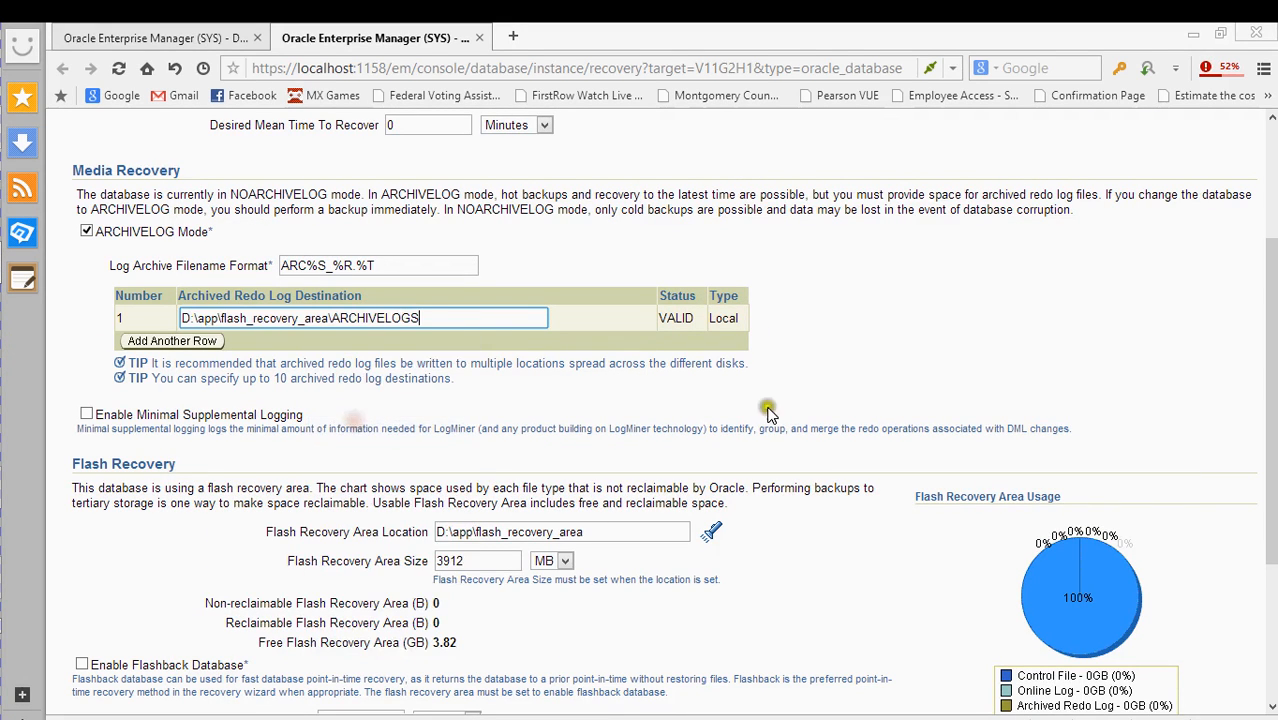
scroll(833, 375, down, 3)
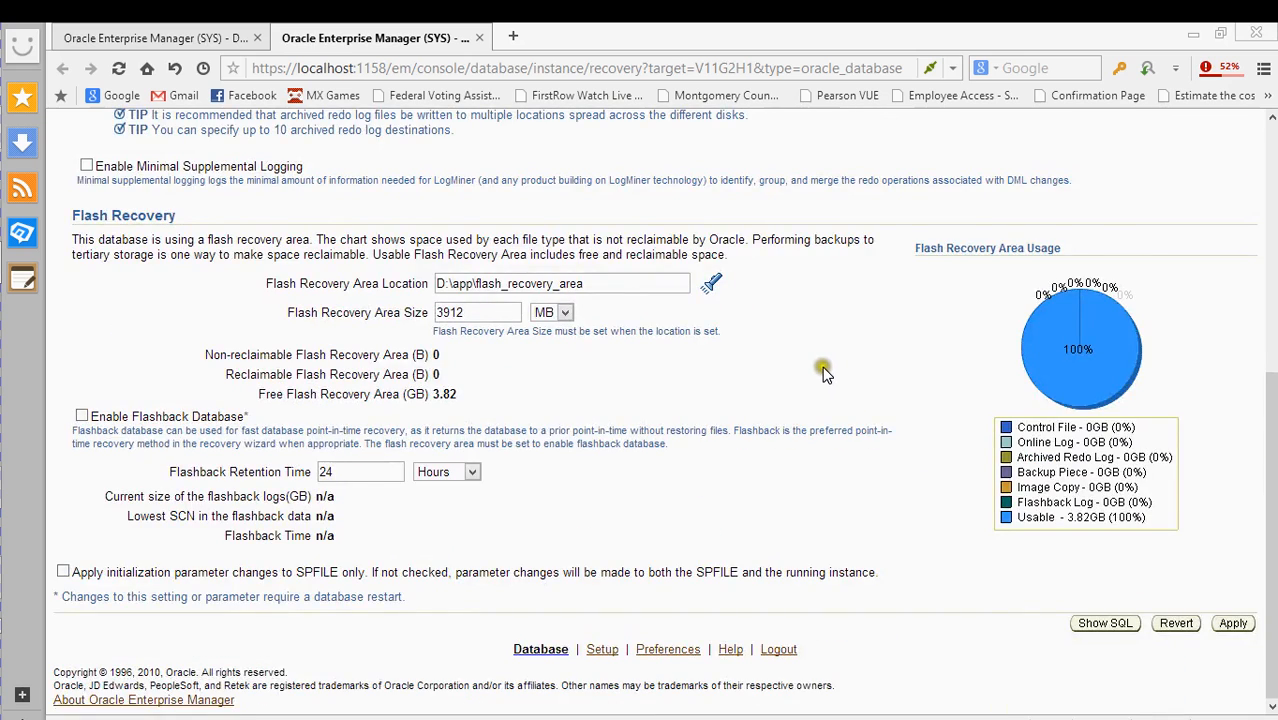
scroll(820, 366, up, 2)
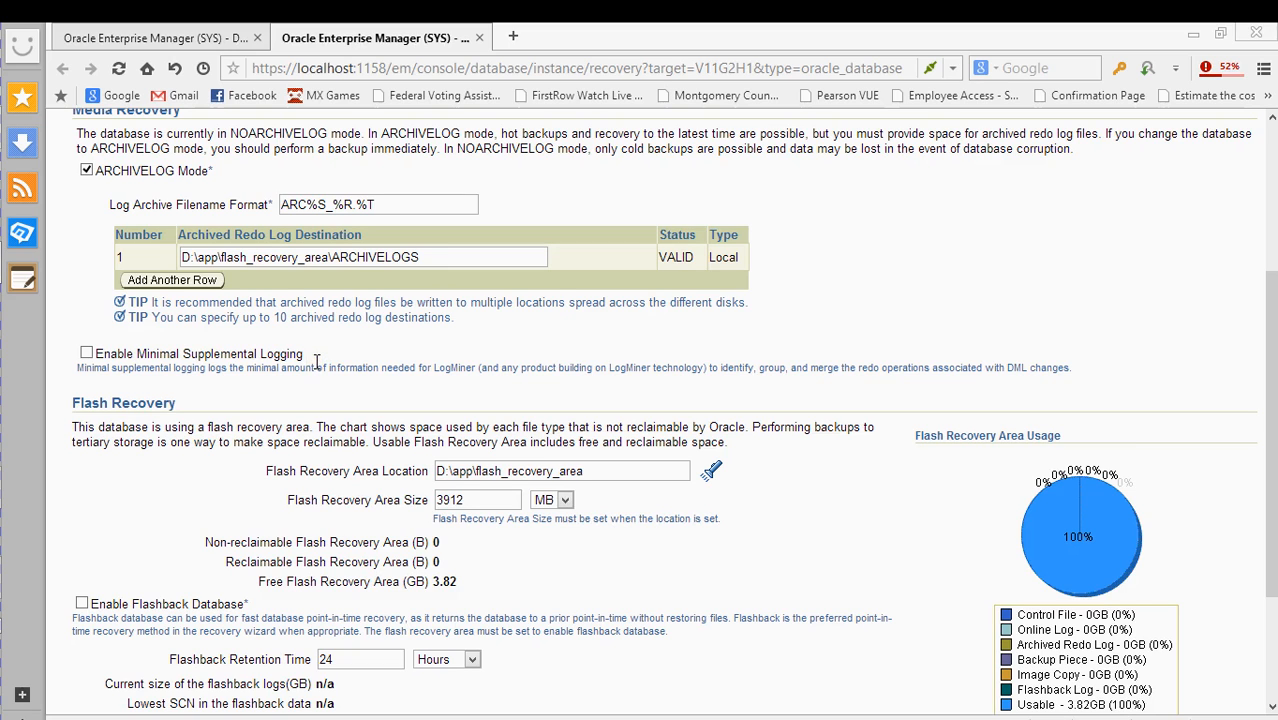
scroll(450, 363, down, 3)
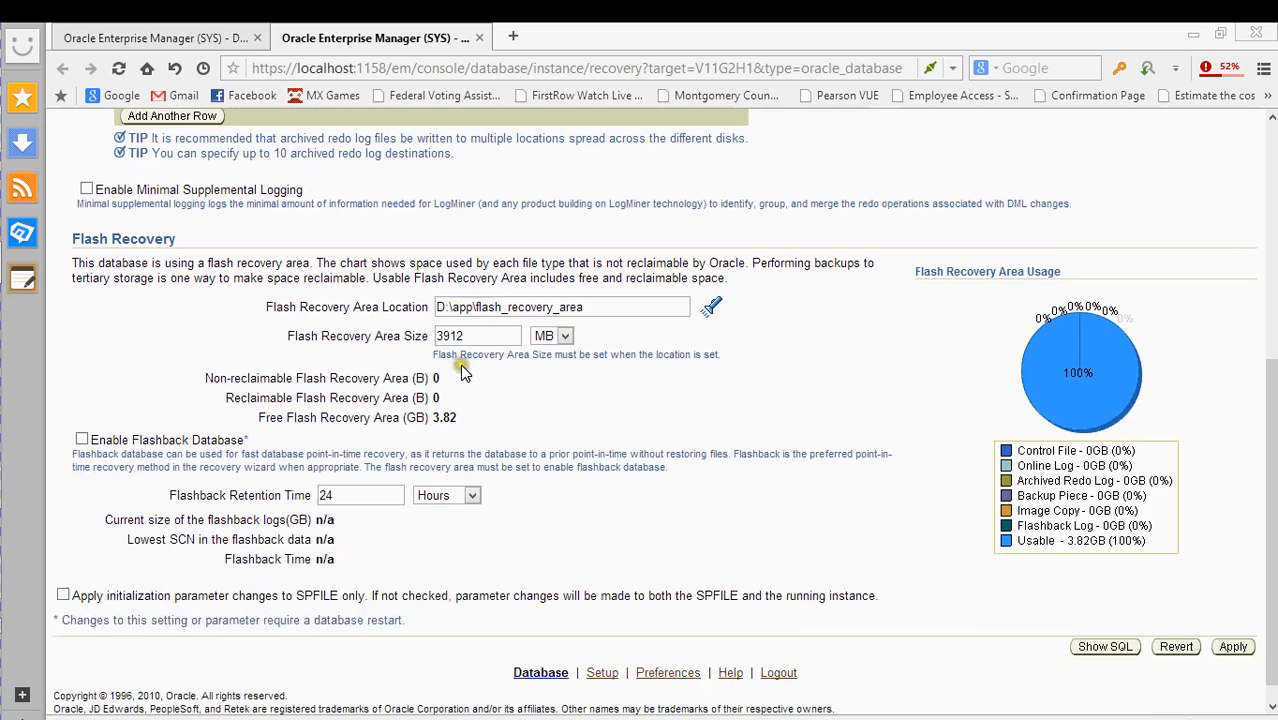
scroll(312, 375, down, 1)
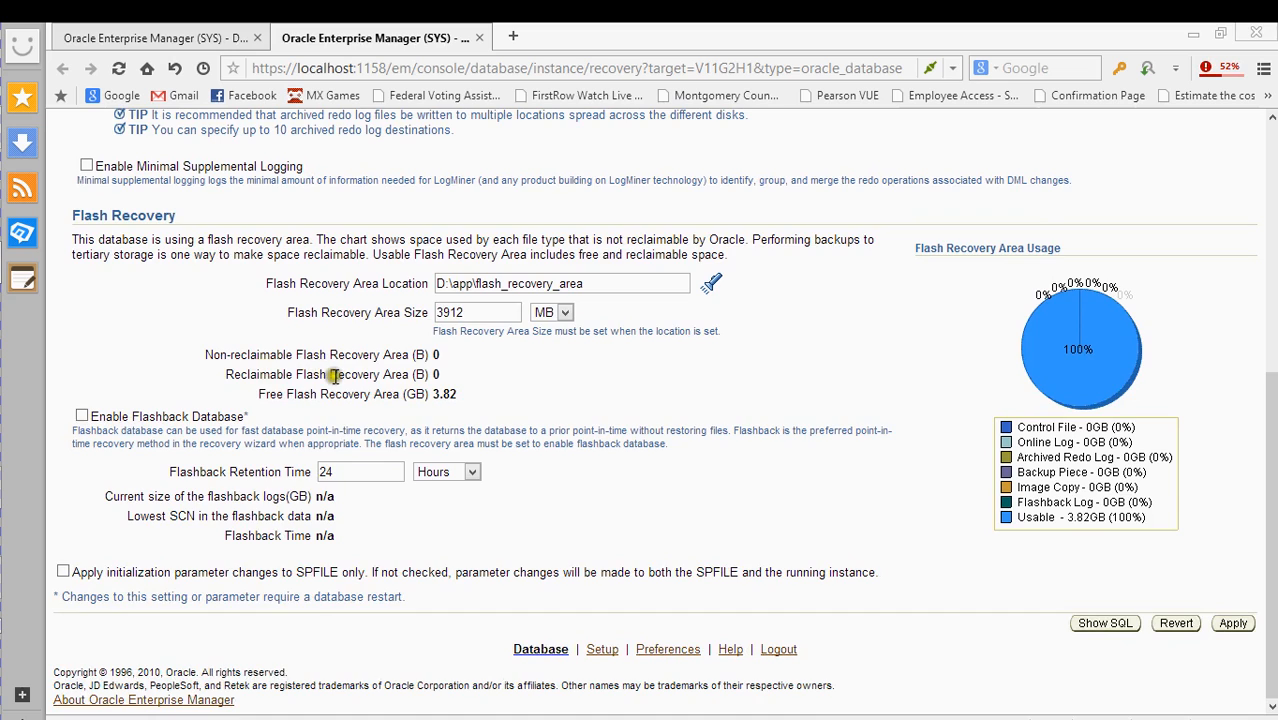
scroll(320, 372, up, 1)
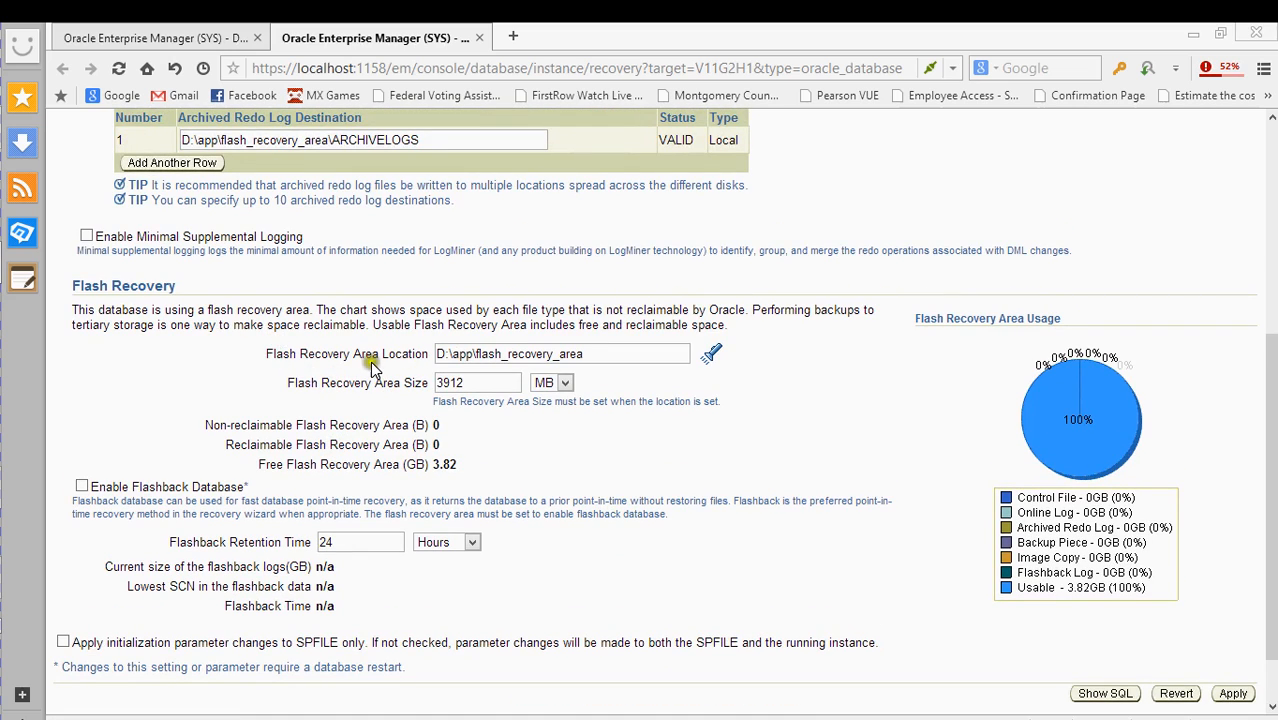
- Resume the paused wls1036_win32.exe and jdevstudio11117install.exe downloads from the browser's download list
click(1226, 72)
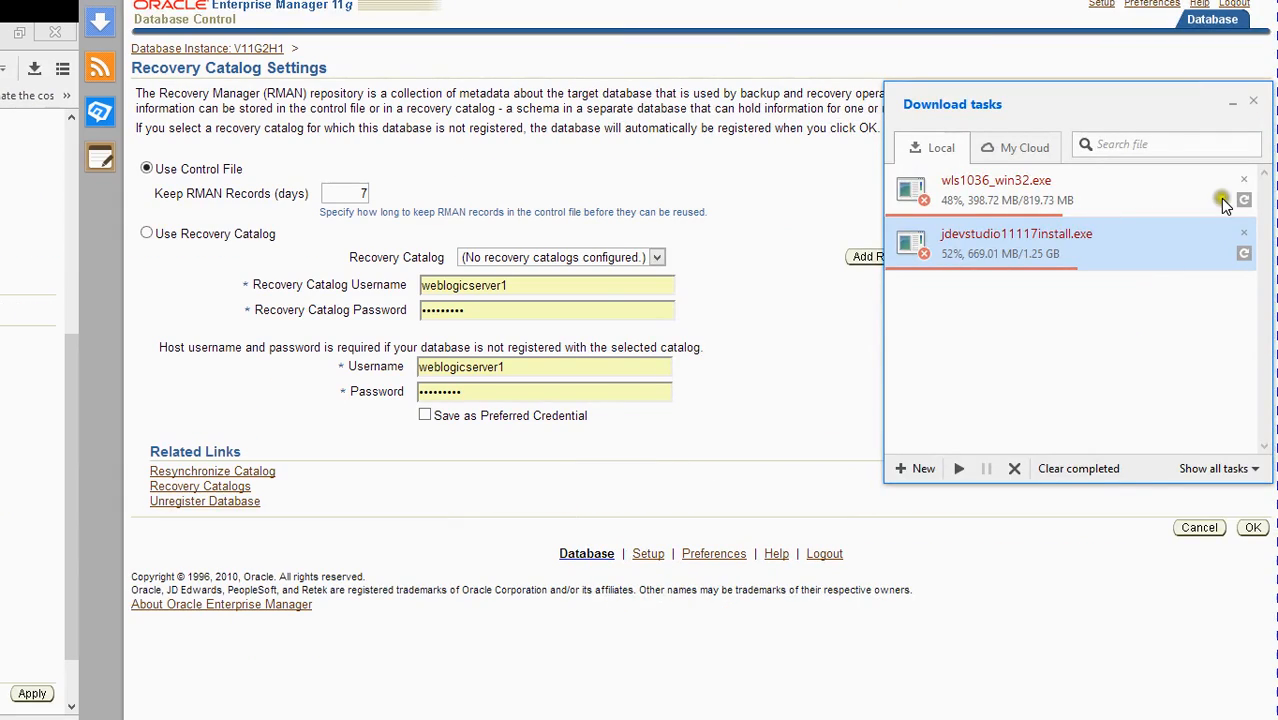
click(1243, 200)
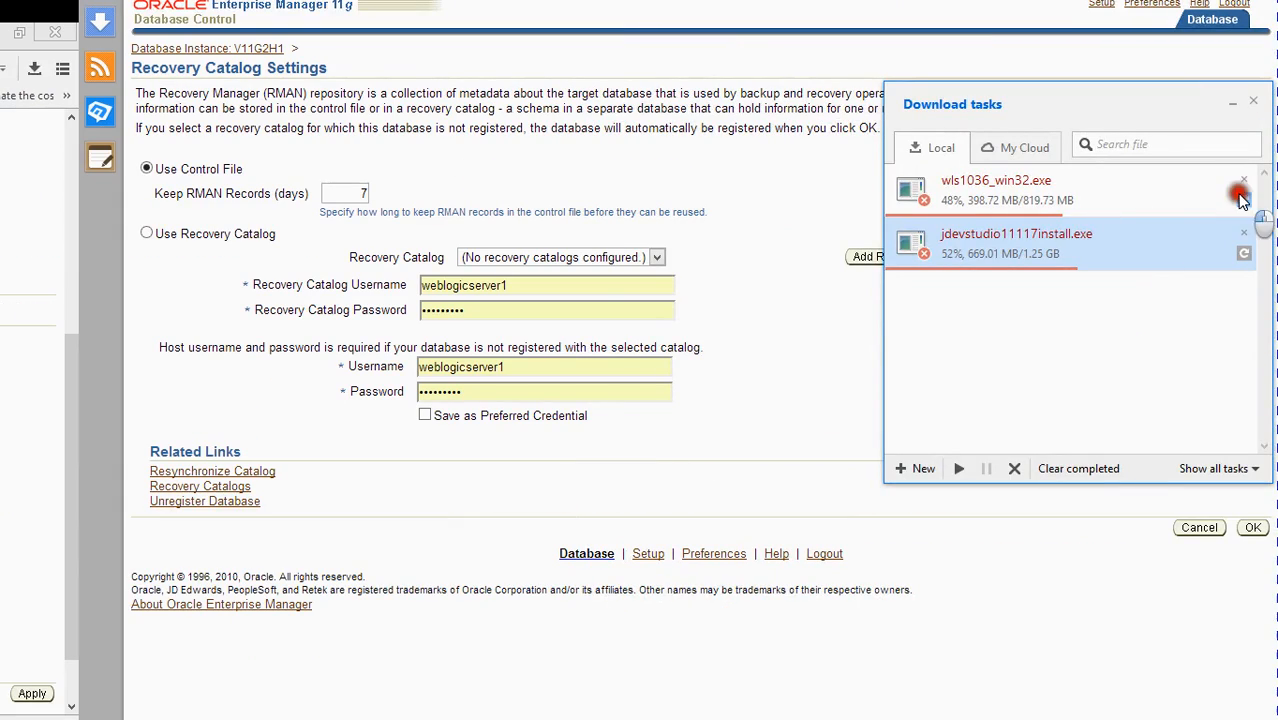
click(1245, 254)
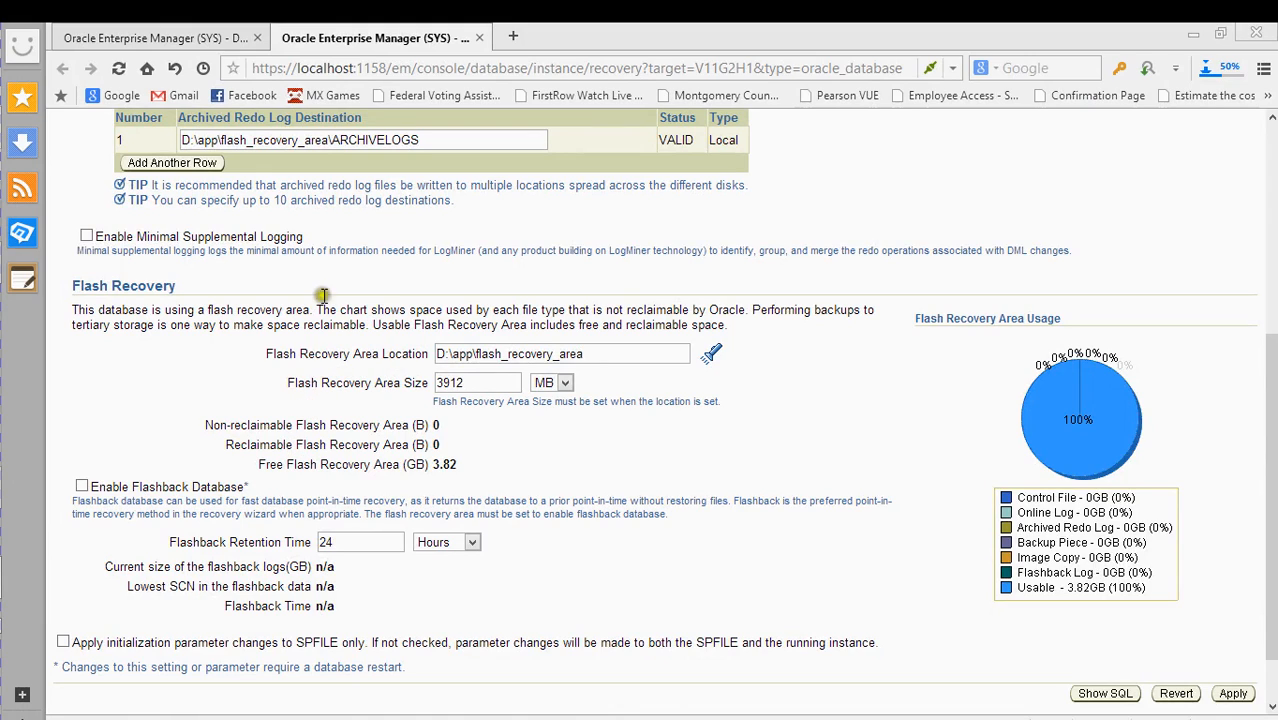
- Tick Enable Flashback Database and Enable Minimal Supplemental Logging, then apply the changes
click(82, 489)
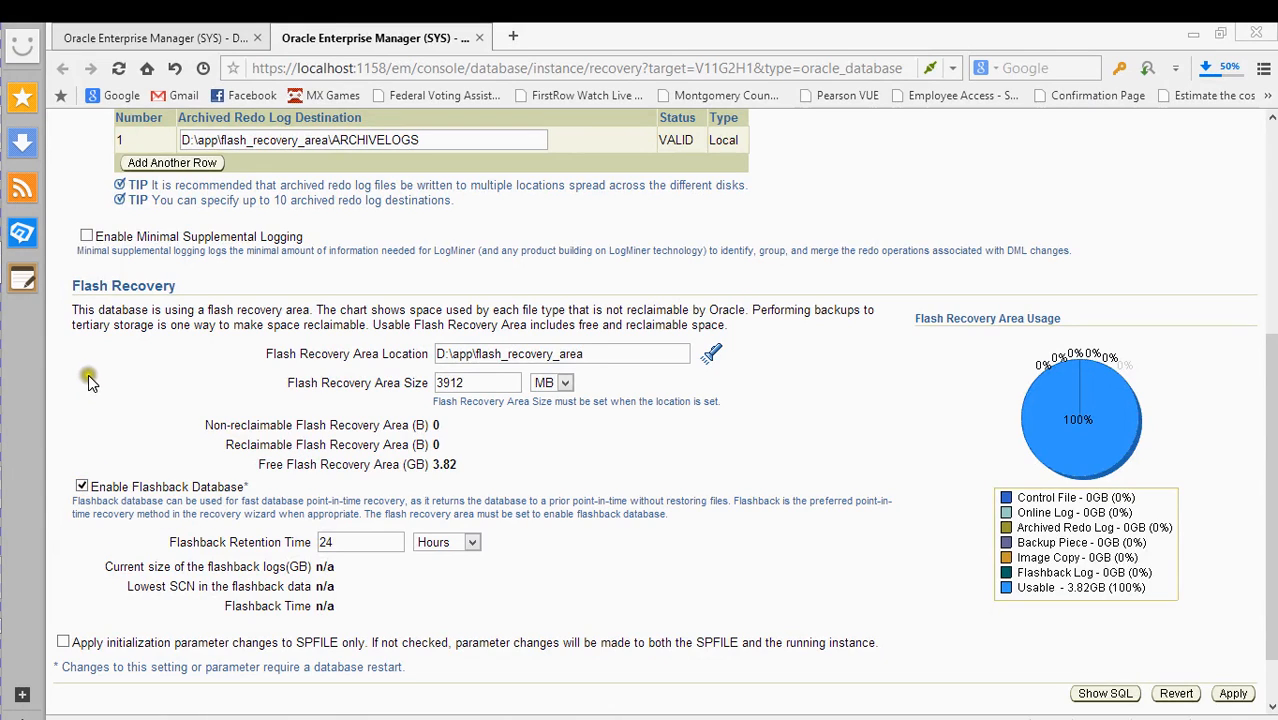
click(87, 240)
click(1233, 694)
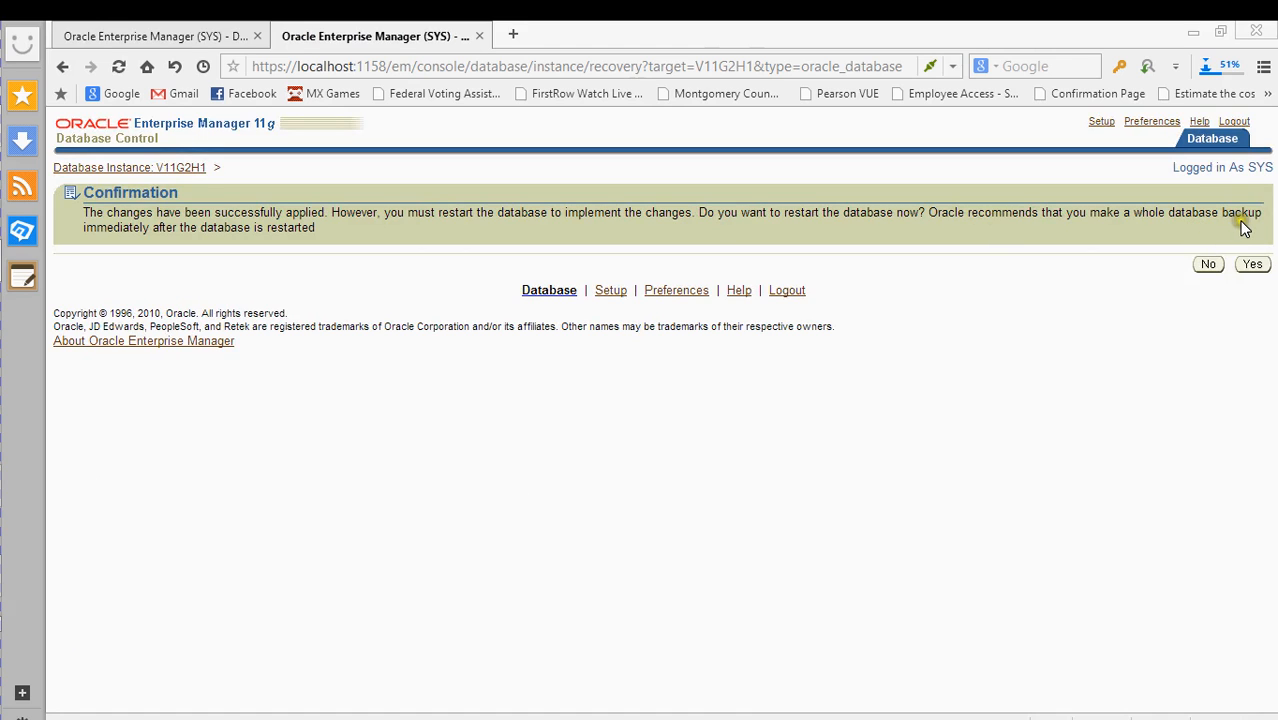
- Accept the restart prompt, then cancel at the credentials page to return to Recovery Settings
click(1252, 264)
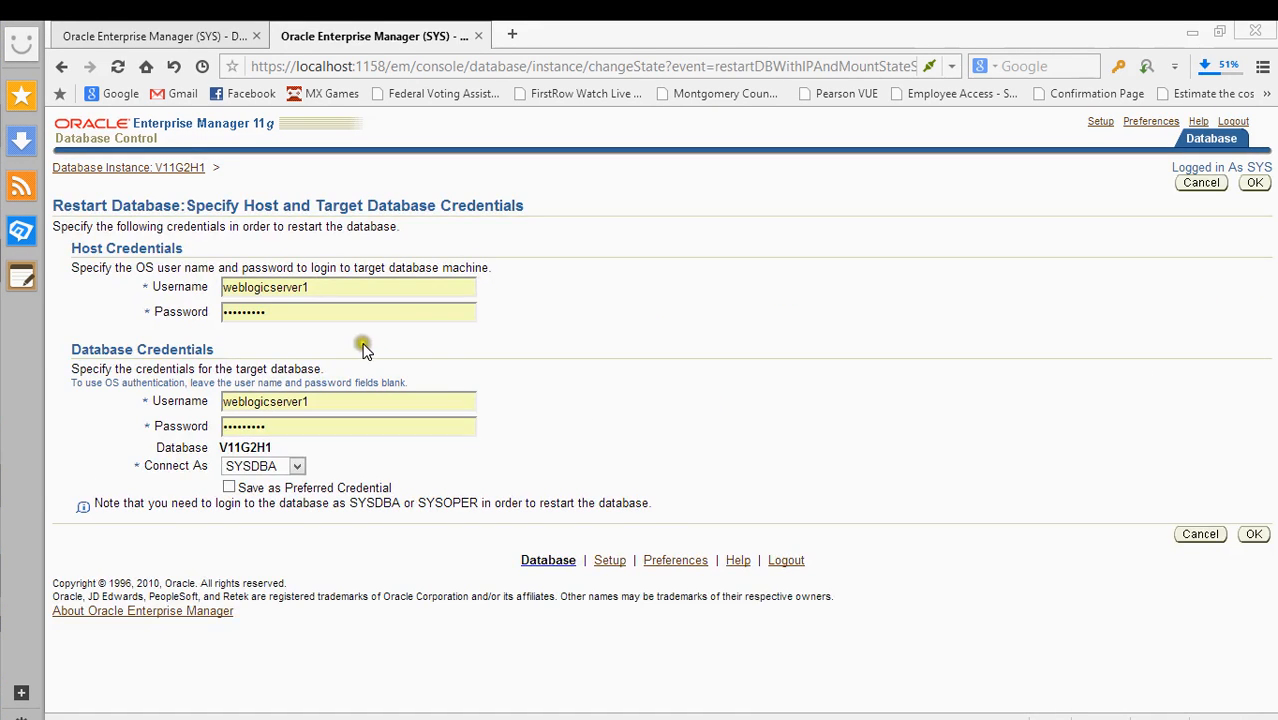
drag(342, 287, 133, 311)
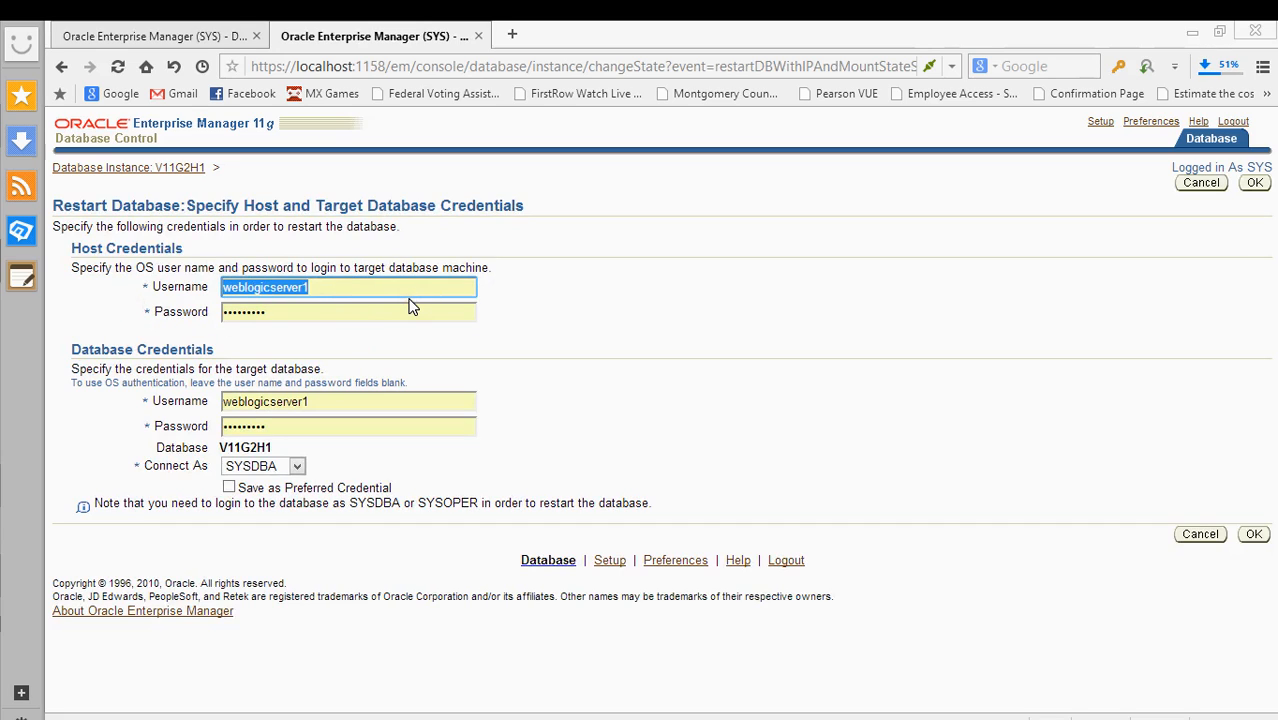
click(474, 377)
click(1200, 536)
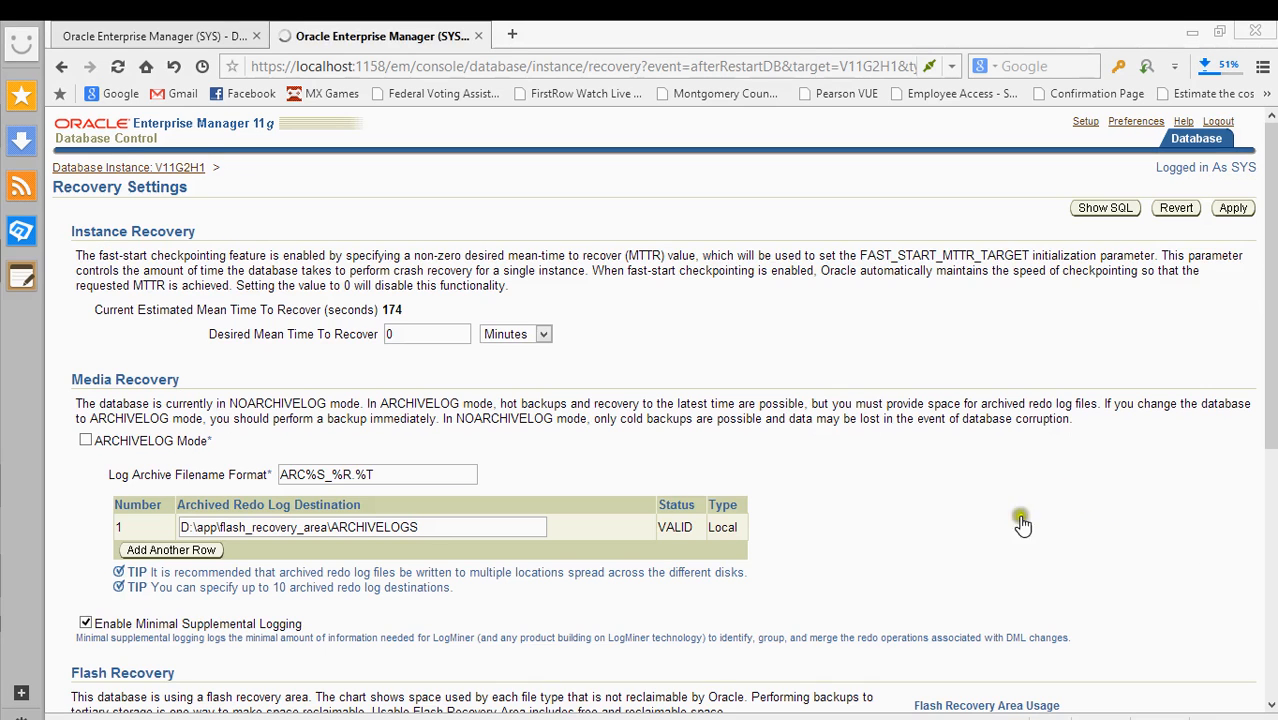
scroll(600, 470, down, 3)
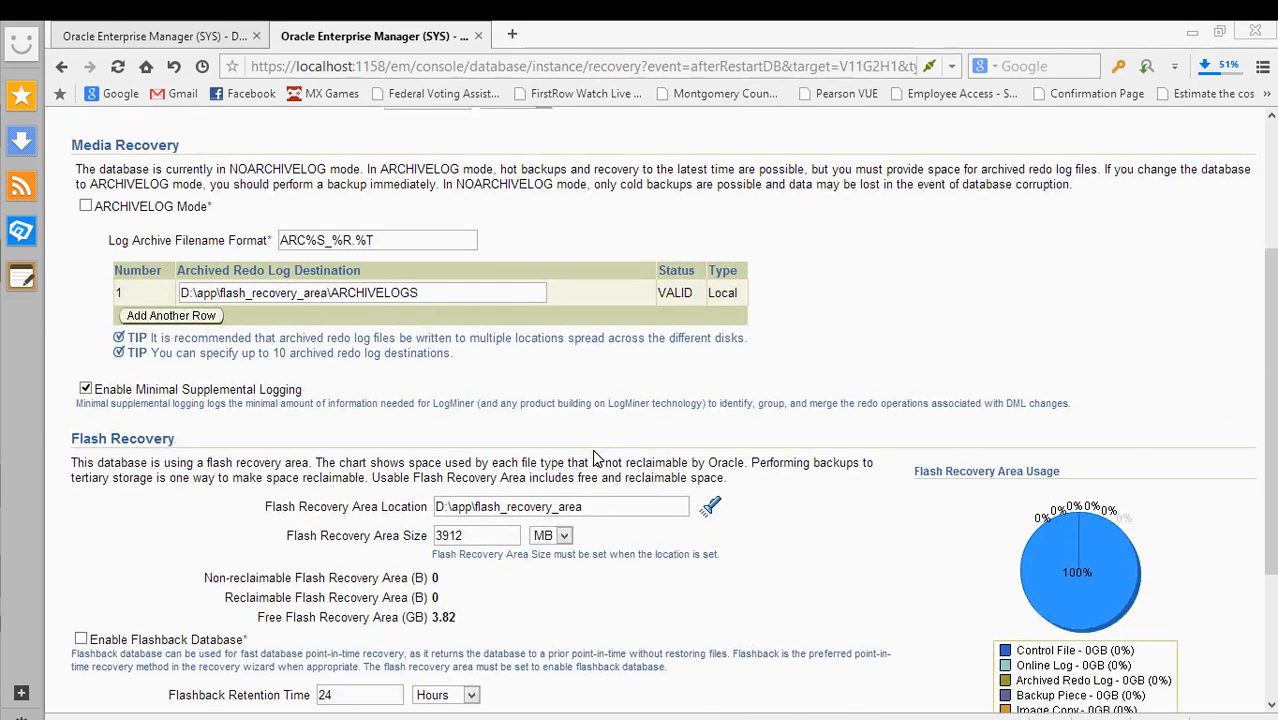
scroll(593, 455, down, 2)
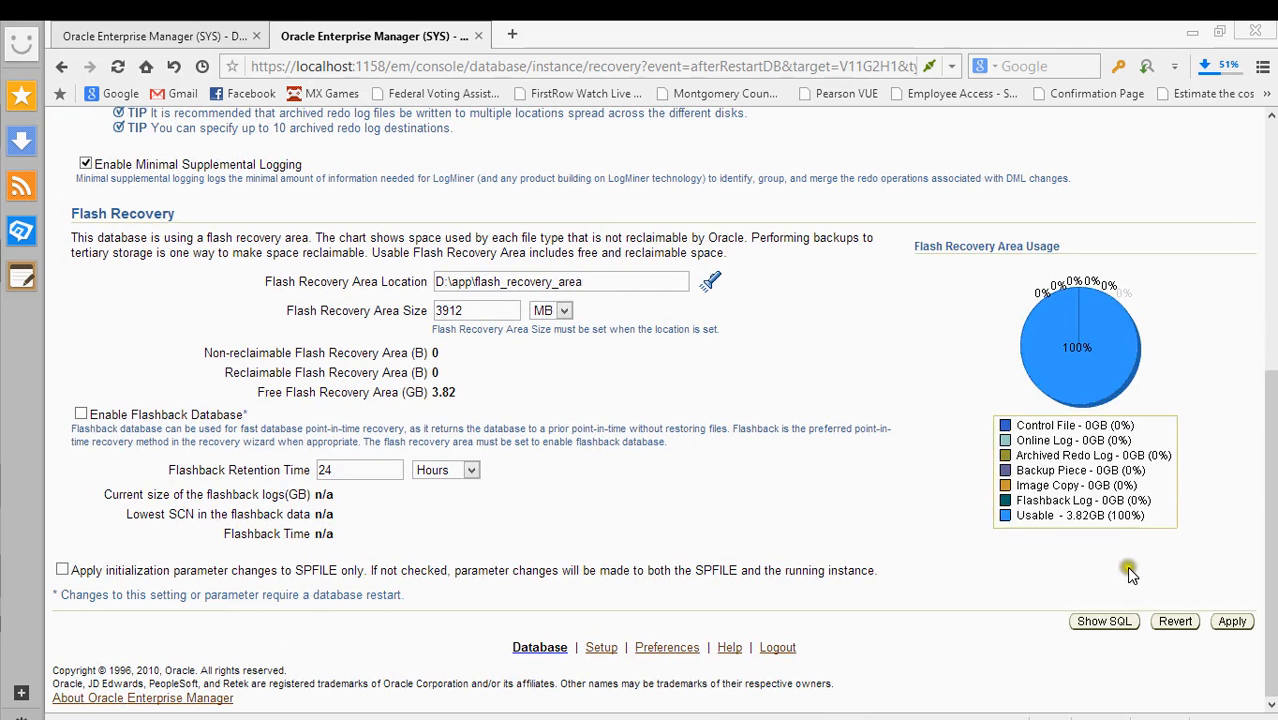
scroll(1027, 582, up, 4)
scroll(1027, 582, up, 1)
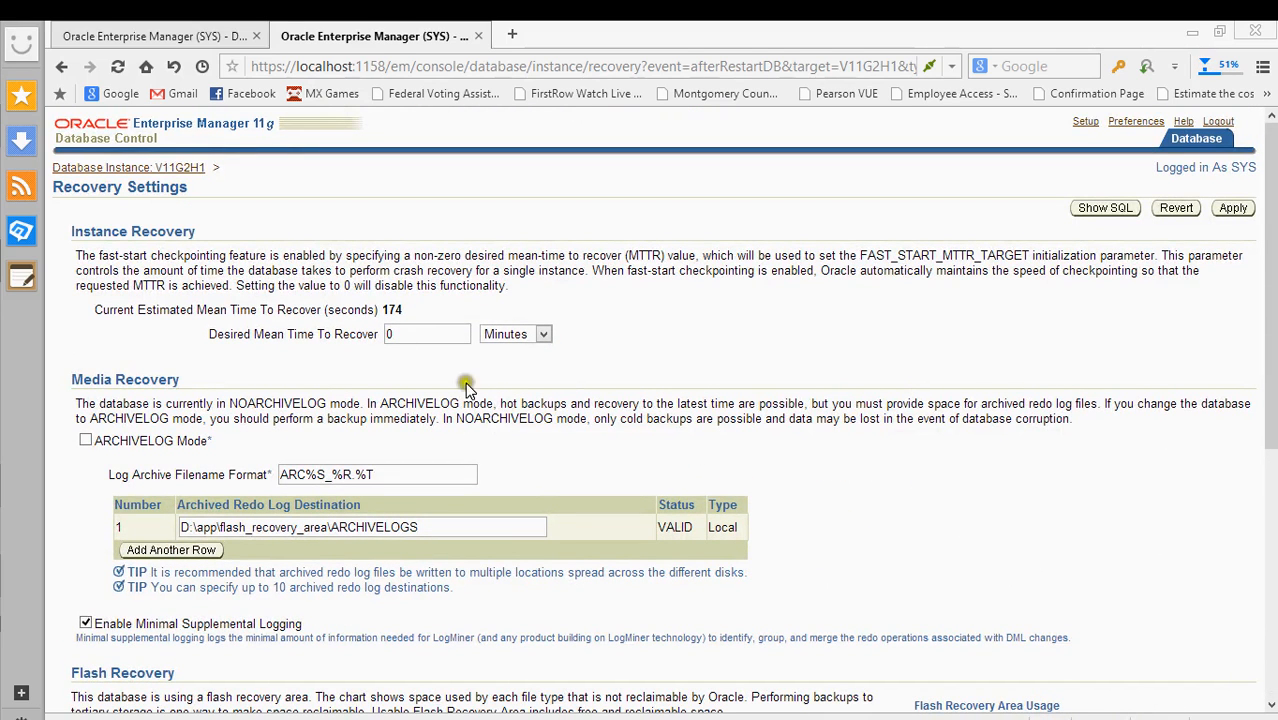
scroll(420, 338, down, 2)
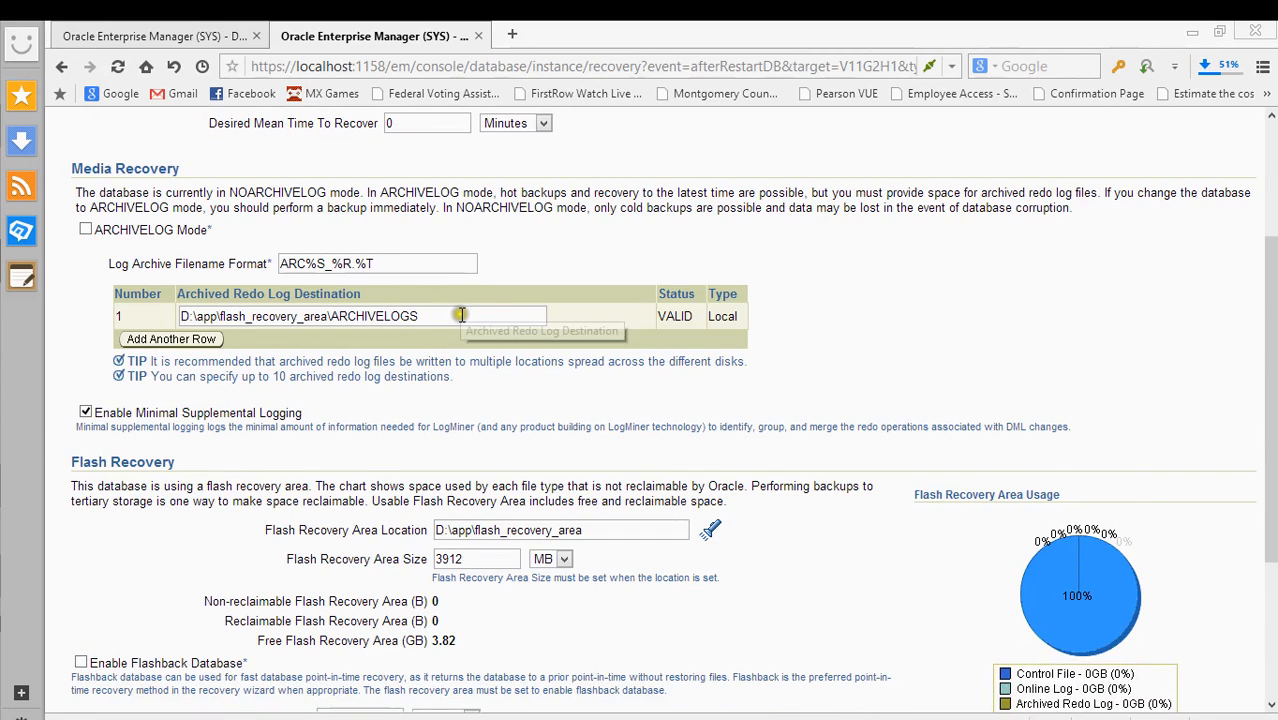
scroll(430, 340, down, 2)
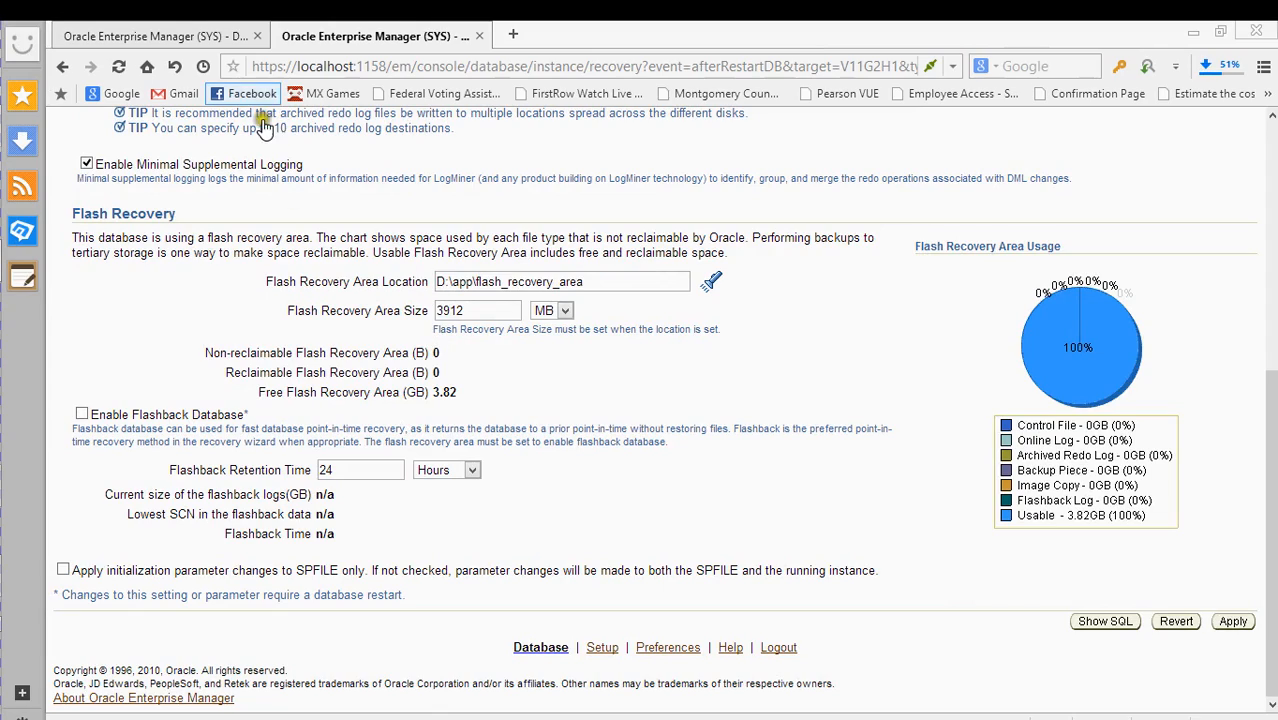
click(193, 36)
click(405, 35)
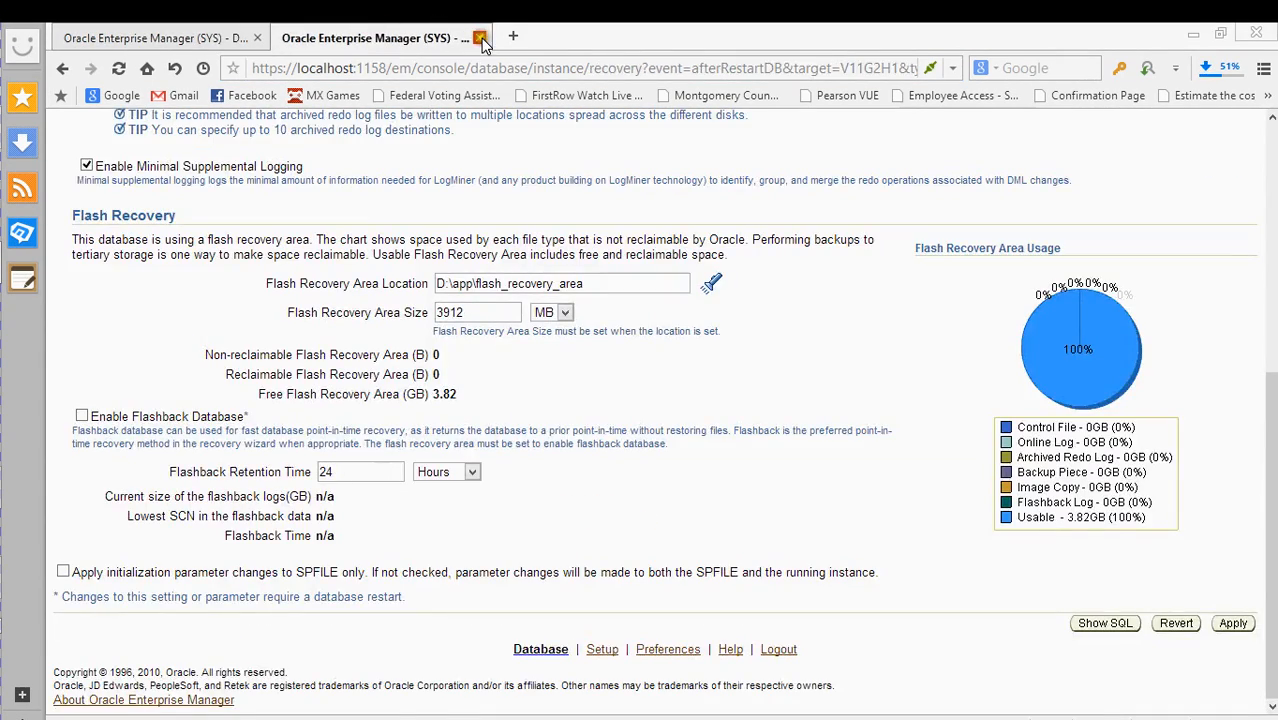
scroll(410, 255, up, 5)
click(264, 32)
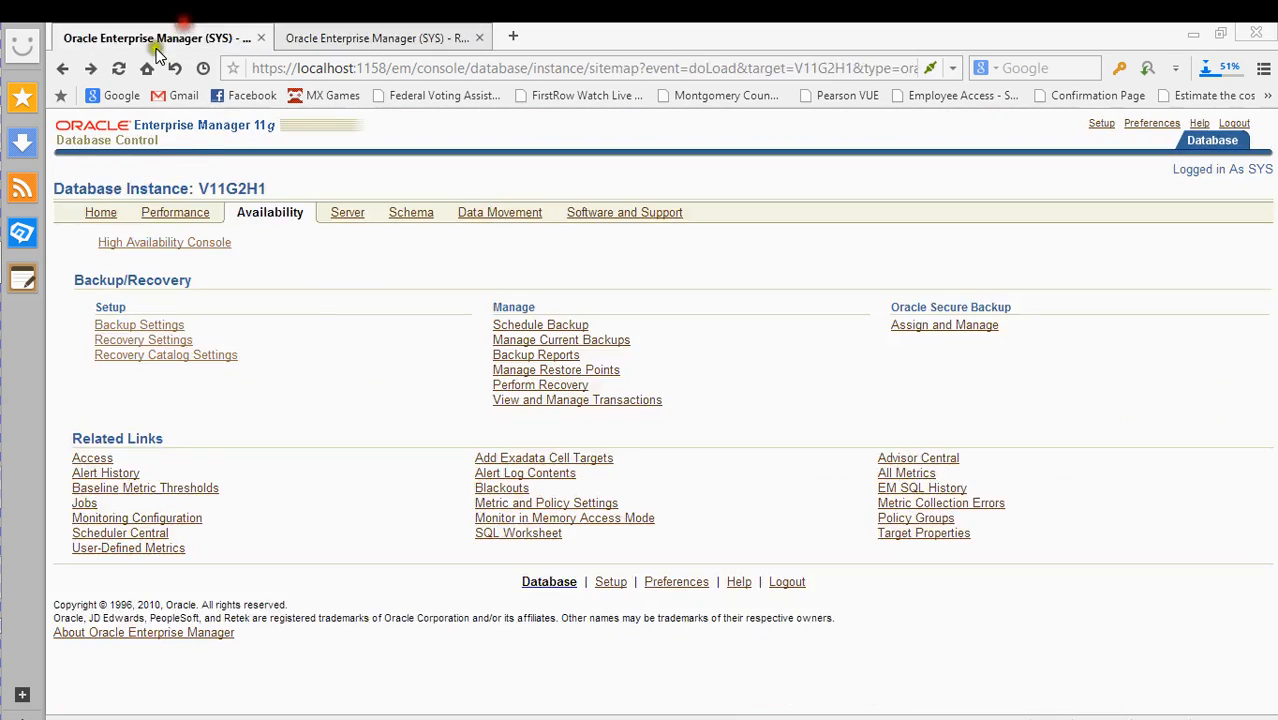
click(118, 68)
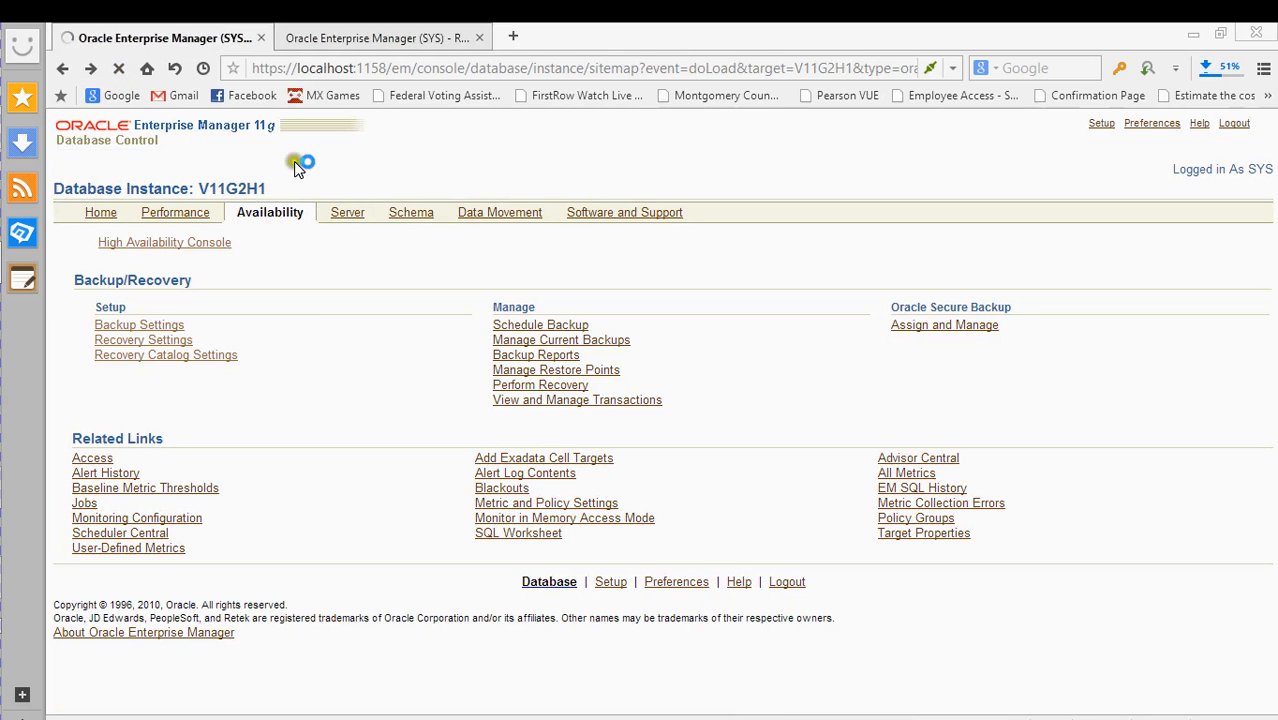
click(376, 37)
scroll(705, 363, down, 5)
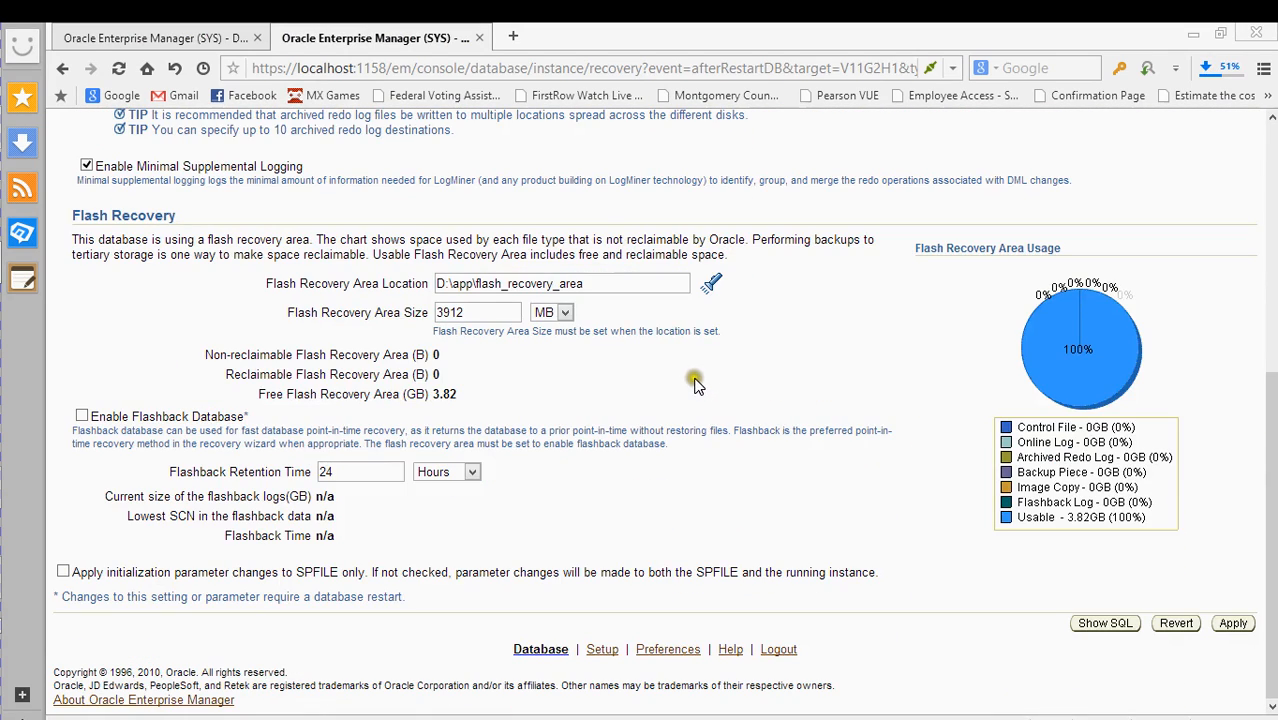
- Check Enable Flashback Database and 'Apply initialization parameter changes to SPFILE only', then apply
click(81, 416)
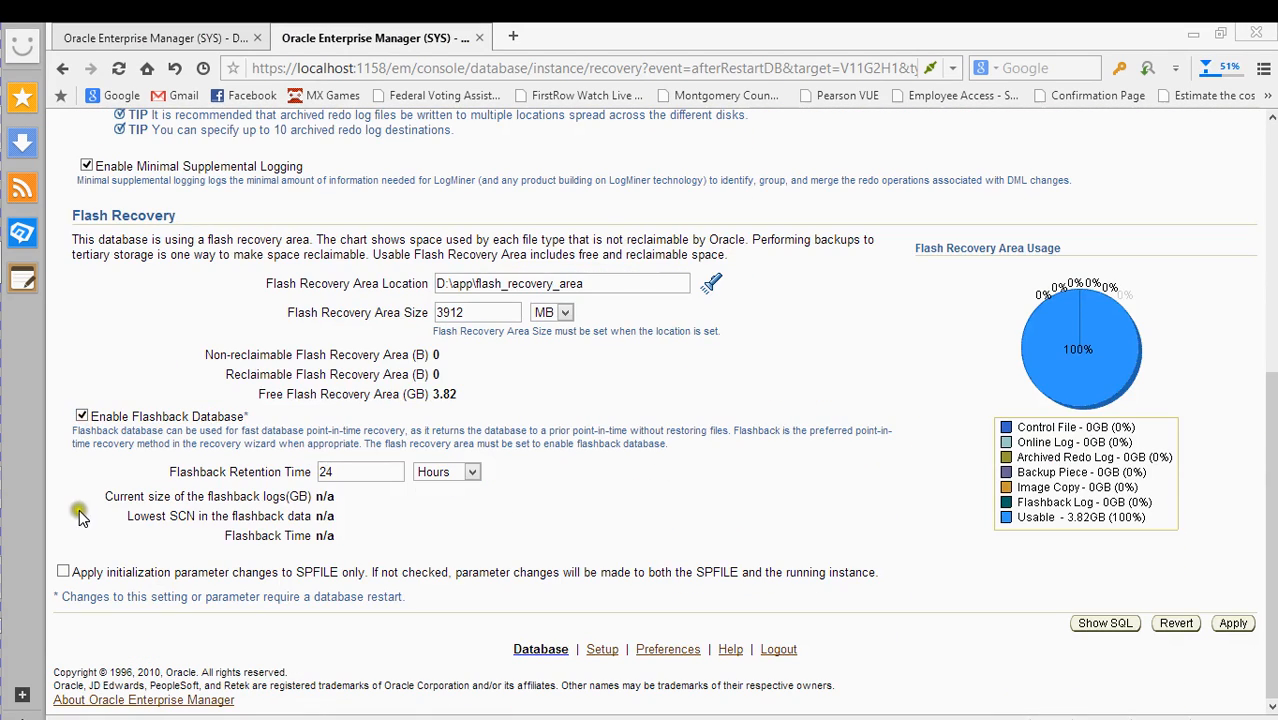
click(64, 573)
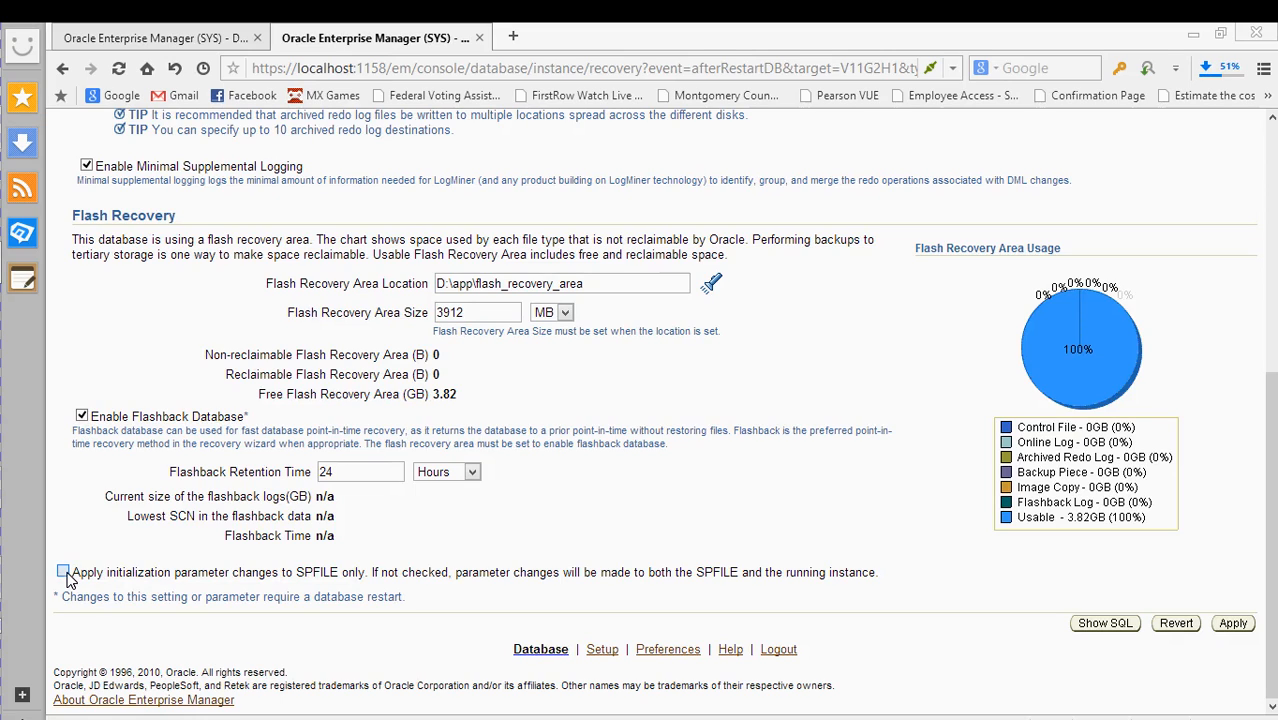
click(64, 573)
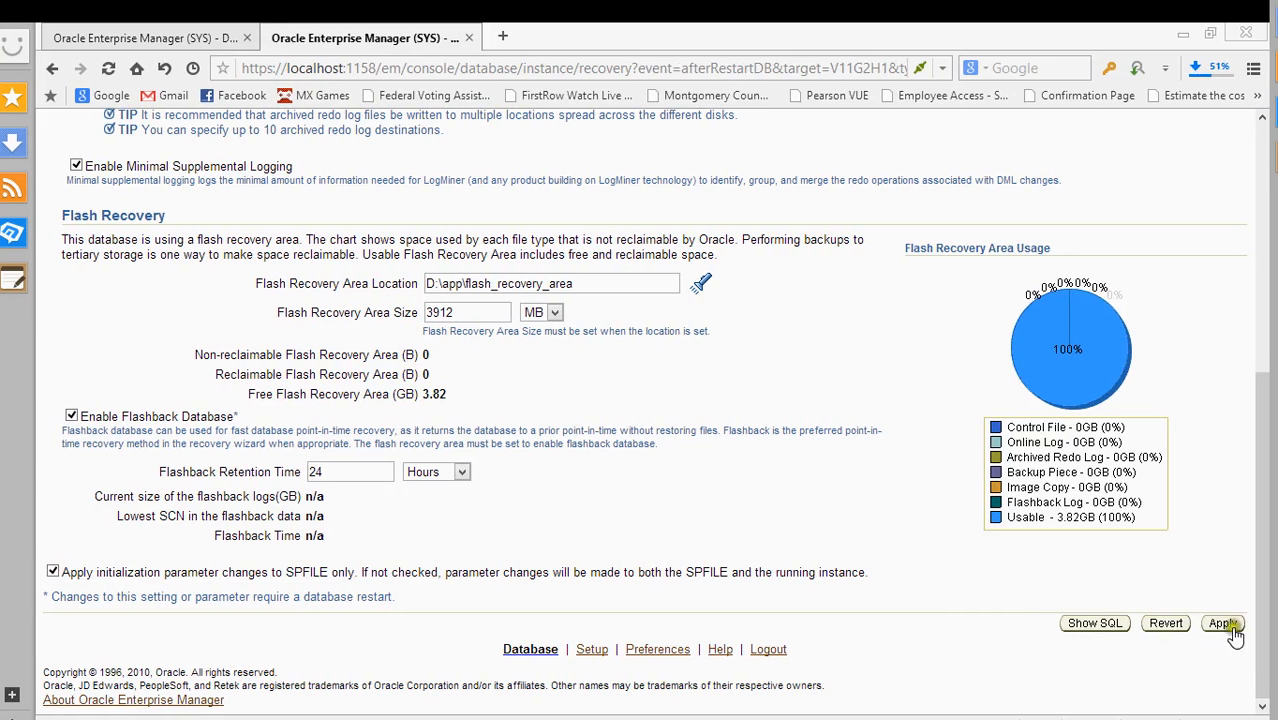
click(1224, 624)
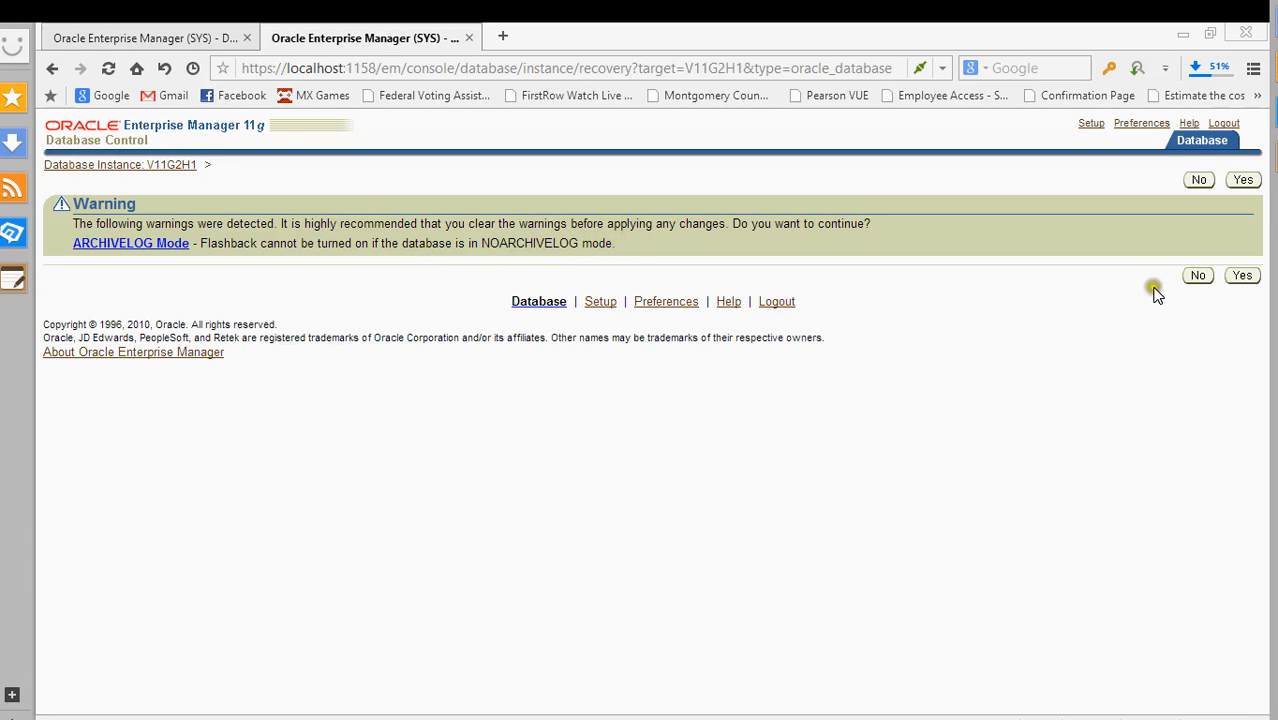
- Decline the NOARCHIVELOG warning, tick ARCHIVELOG Mode, and apply the recovery settings again
click(1199, 278)
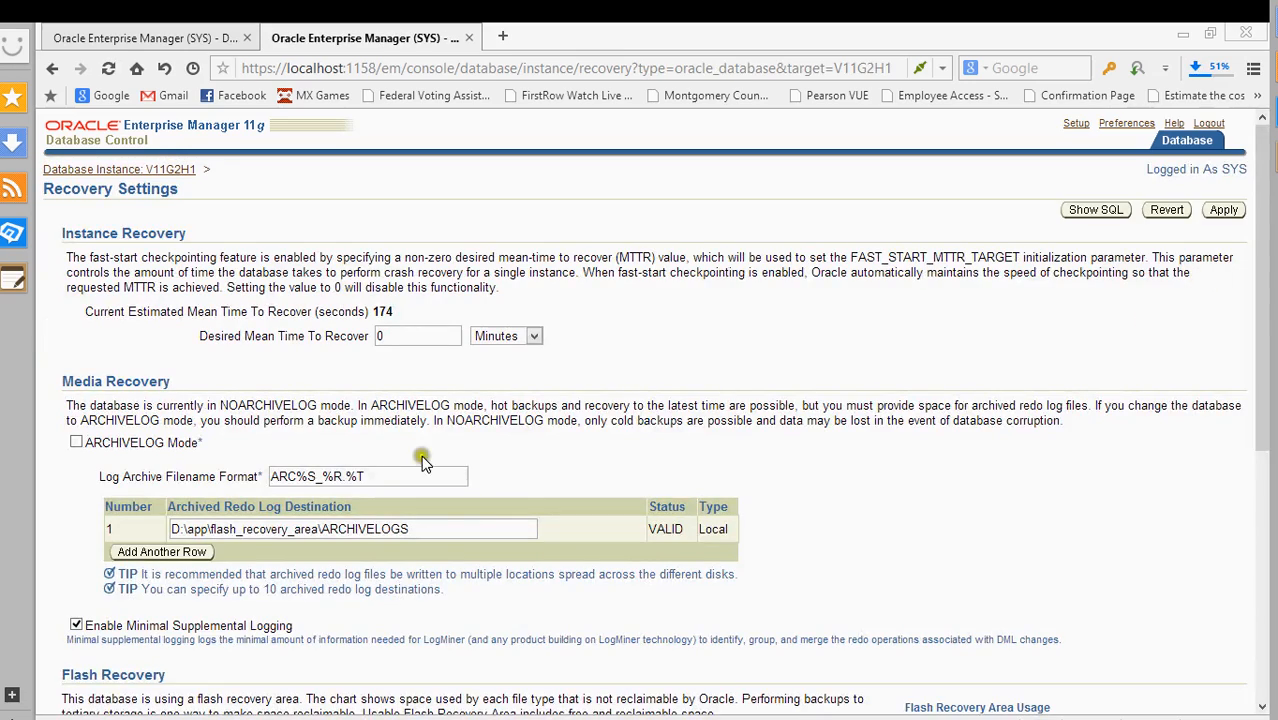
scroll(421, 455, down, 3)
click(76, 208)
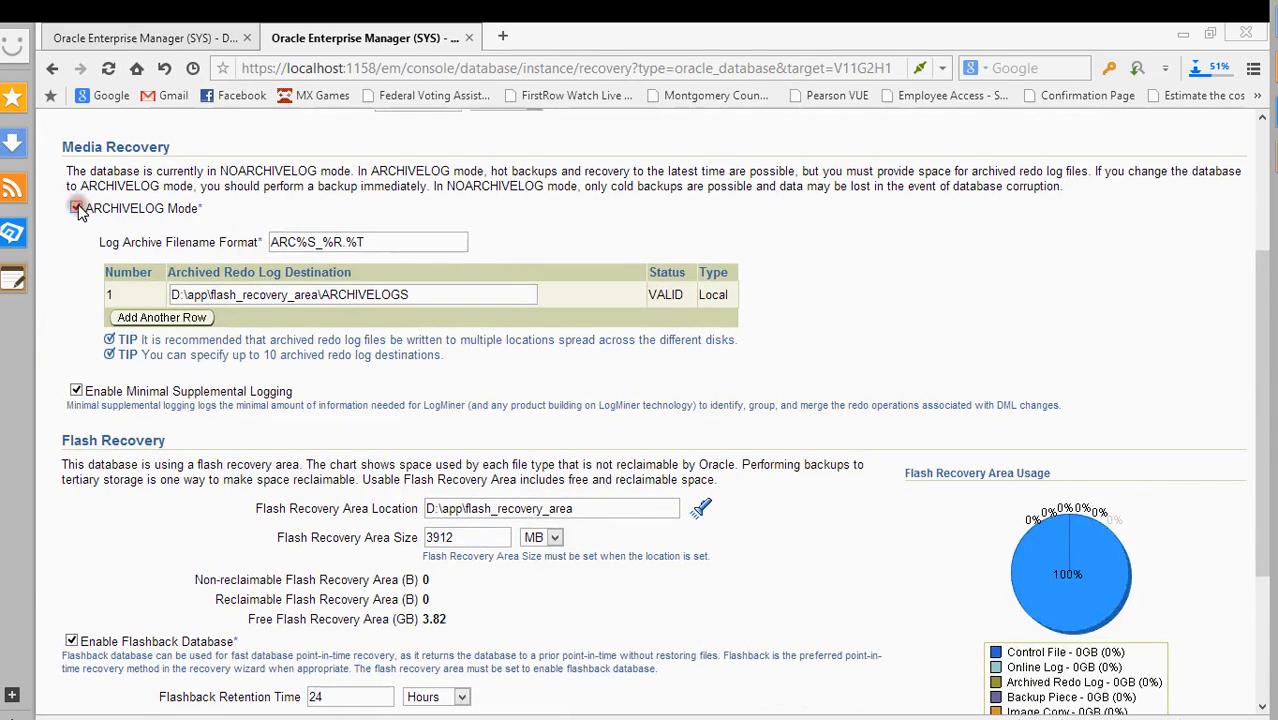
scroll(200, 410, down, 3)
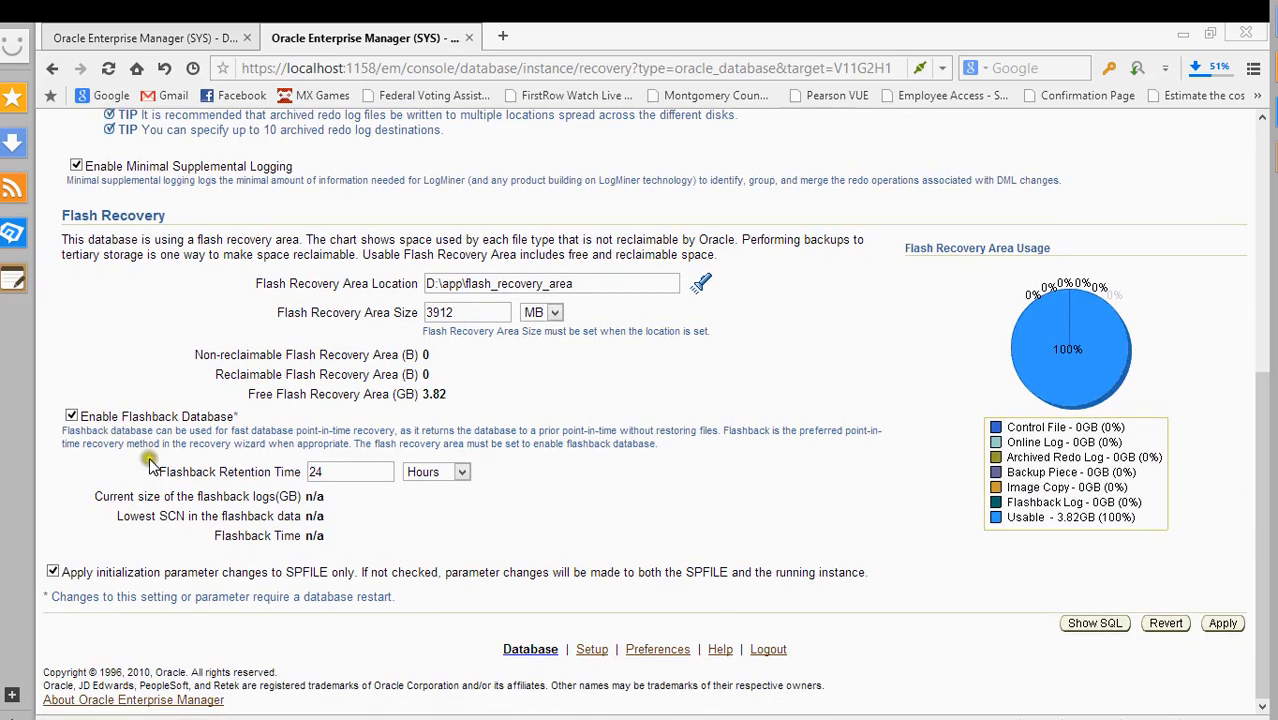
click(1222, 622)
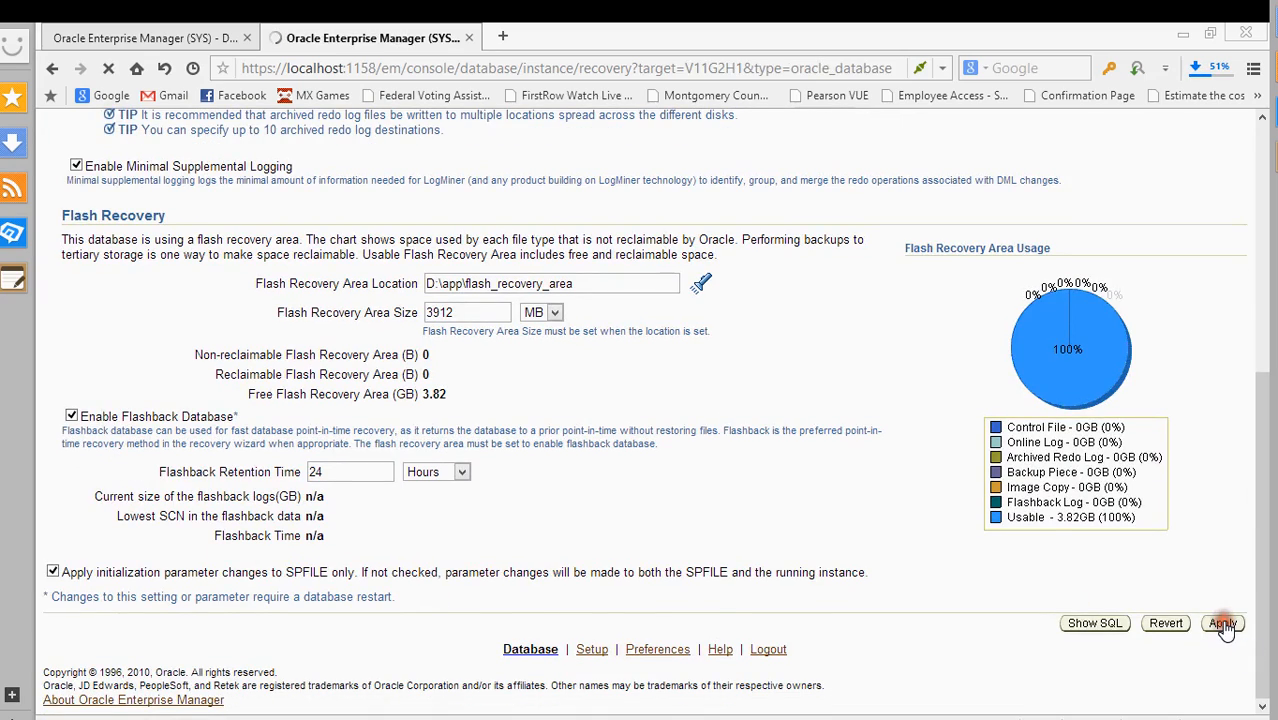
scroll(800, 356, down, 4)
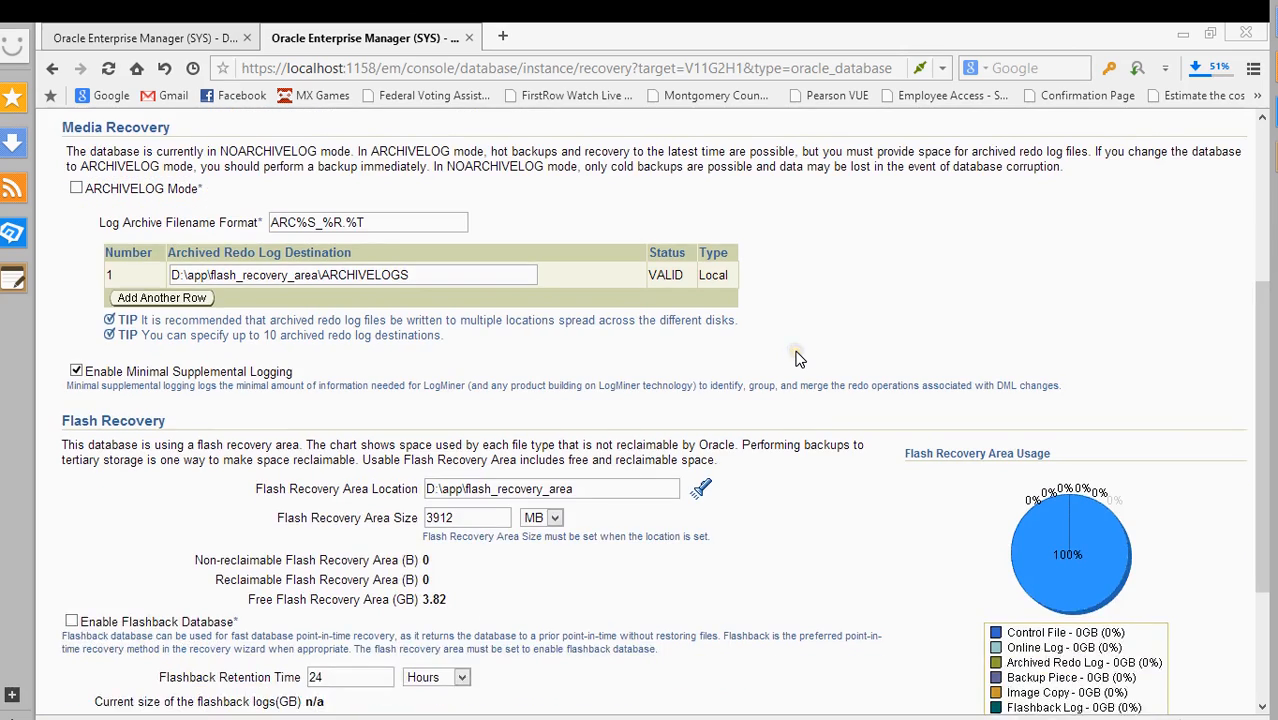
scroll(800, 358, up, 4)
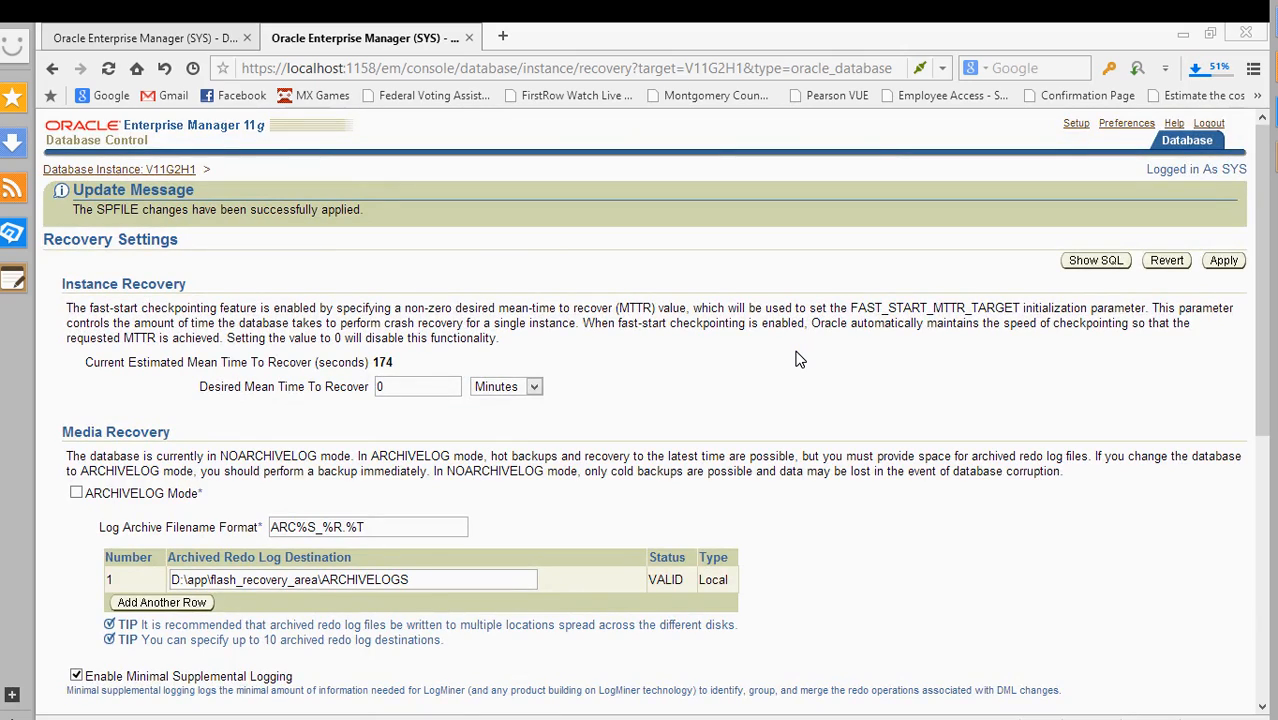
- Review the applied Recovery Settings, then return to instance V11G2H1's Availability tab
scroll(800, 358, down, 3)
scroll(798, 356, up, 3)
scroll(776, 416, down, 5)
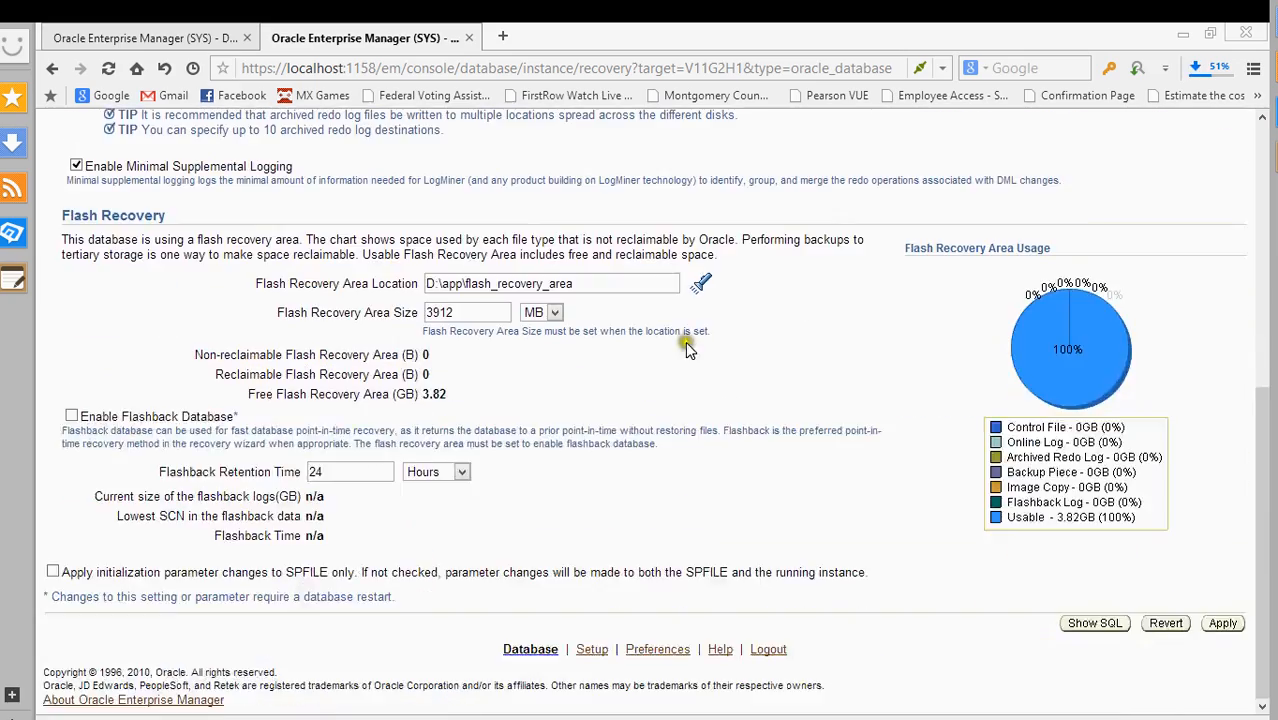
scroll(654, 454, up, 2)
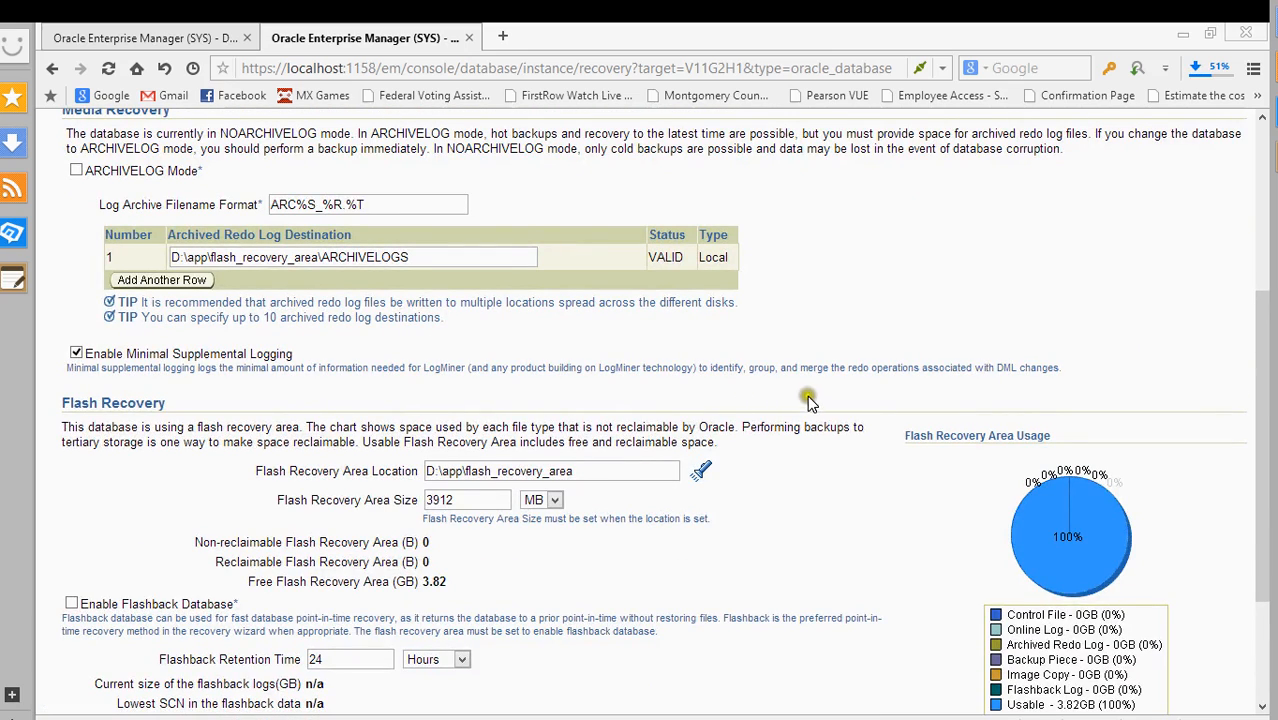
scroll(643, 428, up, 3)
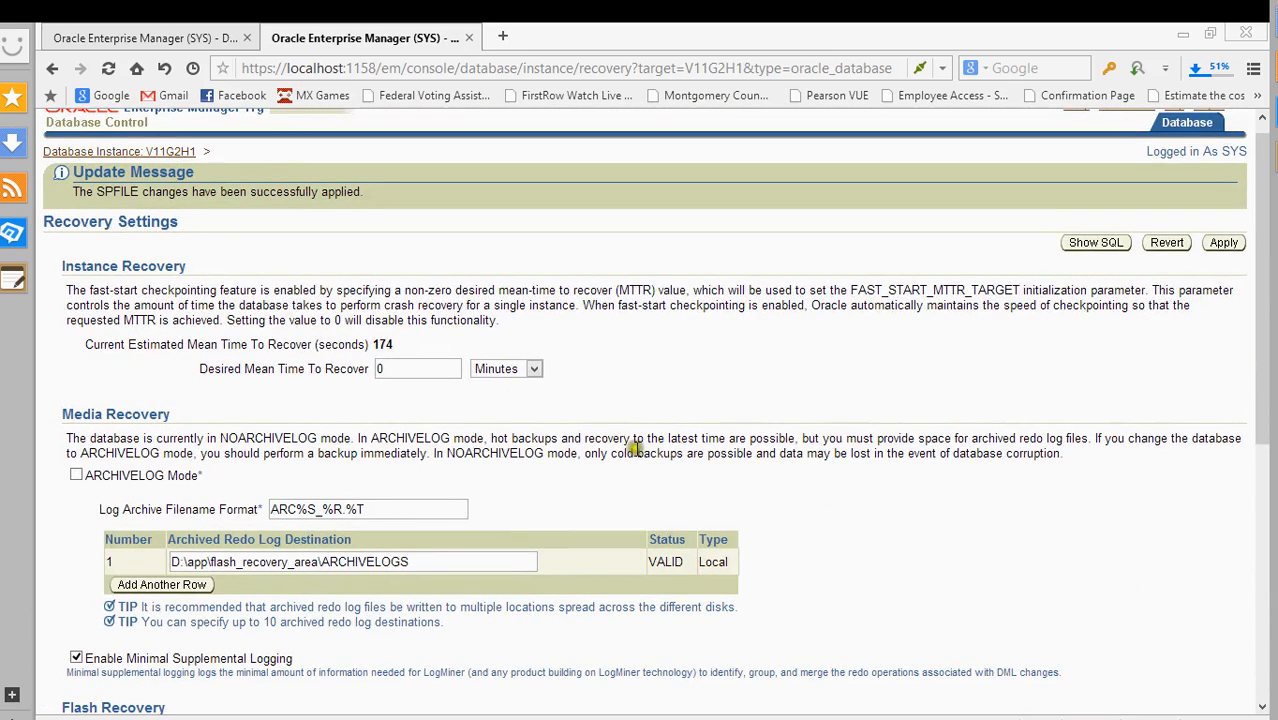
scroll(430, 275, up, 1)
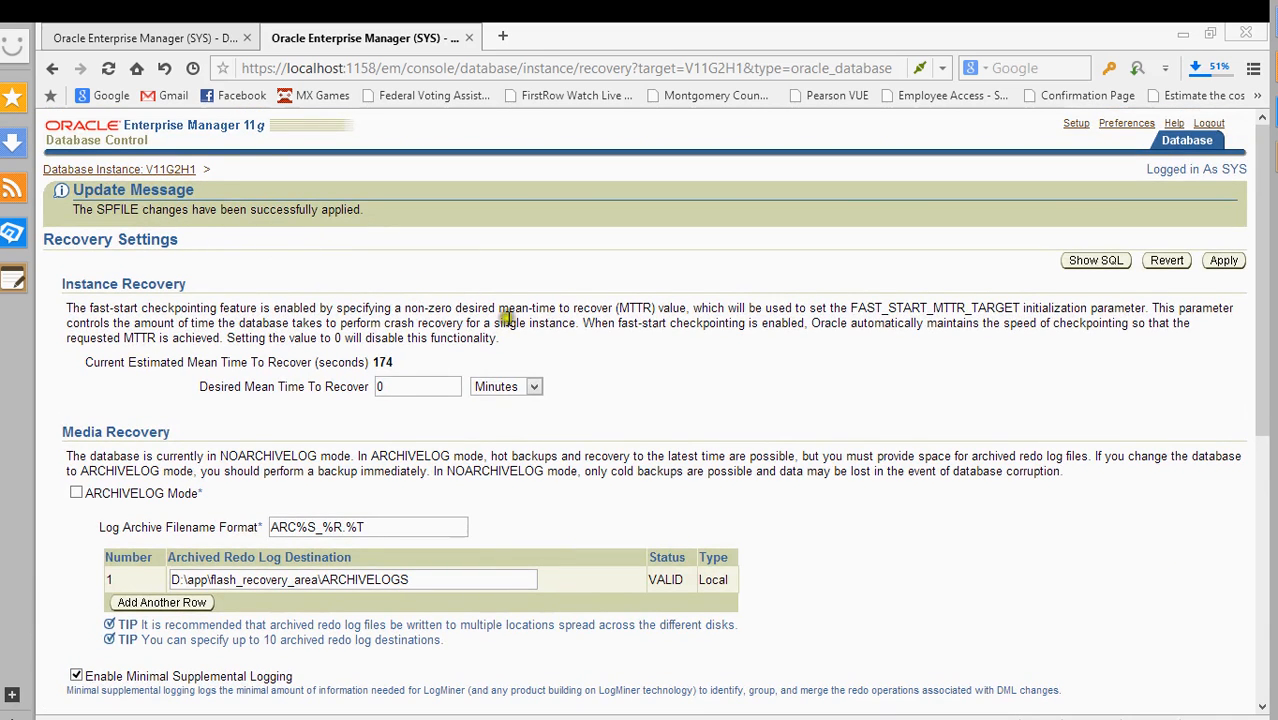
scroll(656, 326, down, 3)
scroll(712, 420, down, 2)
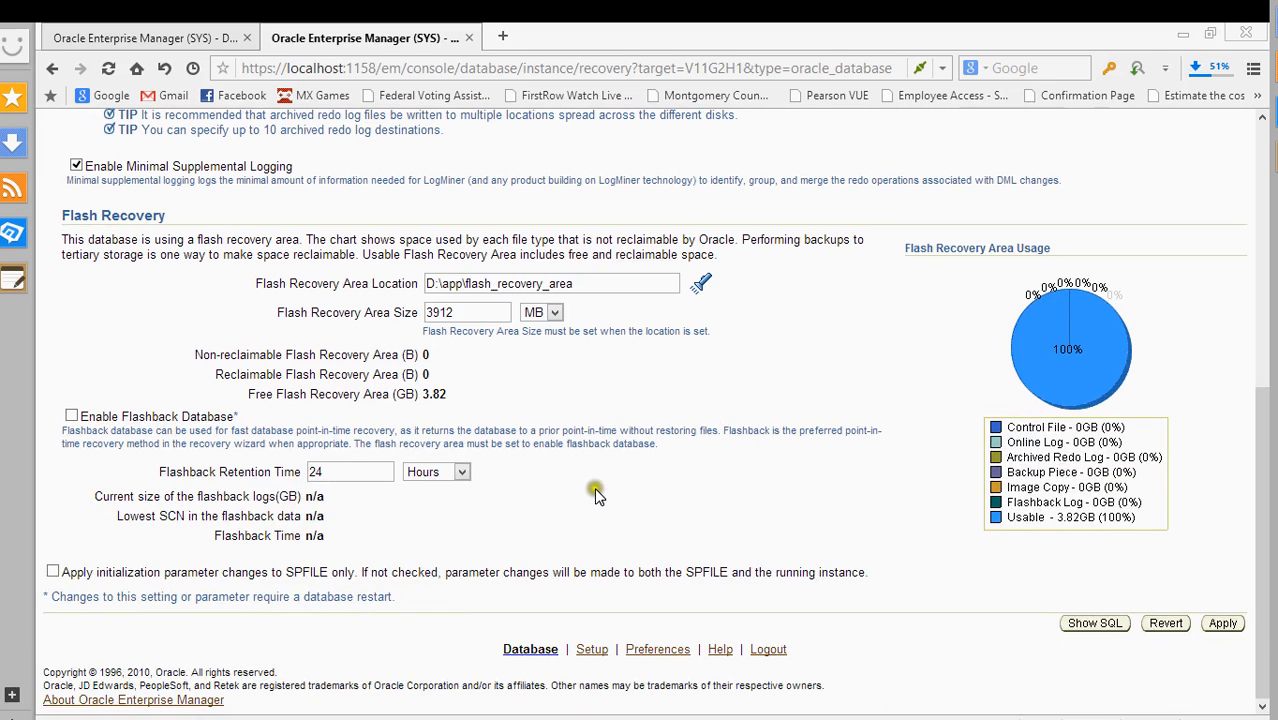
scroll(612, 484, up, 3)
scroll(612, 489, up, 2)
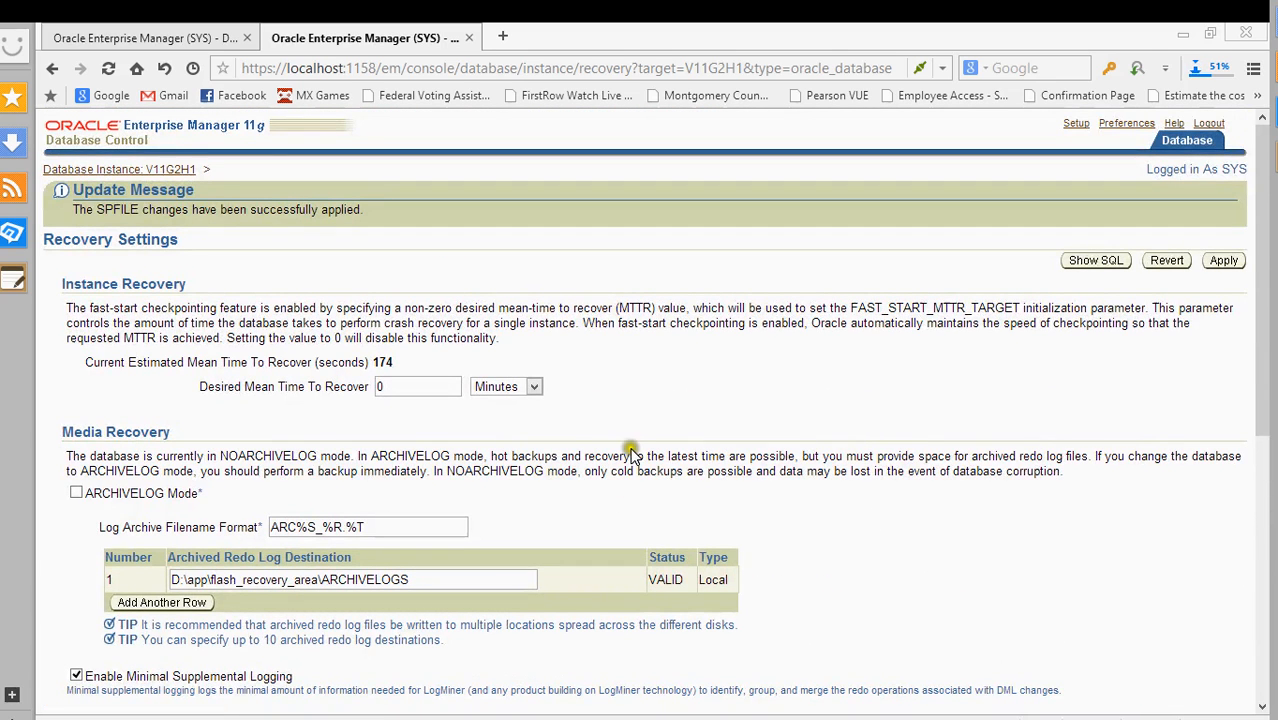
click(130, 36)
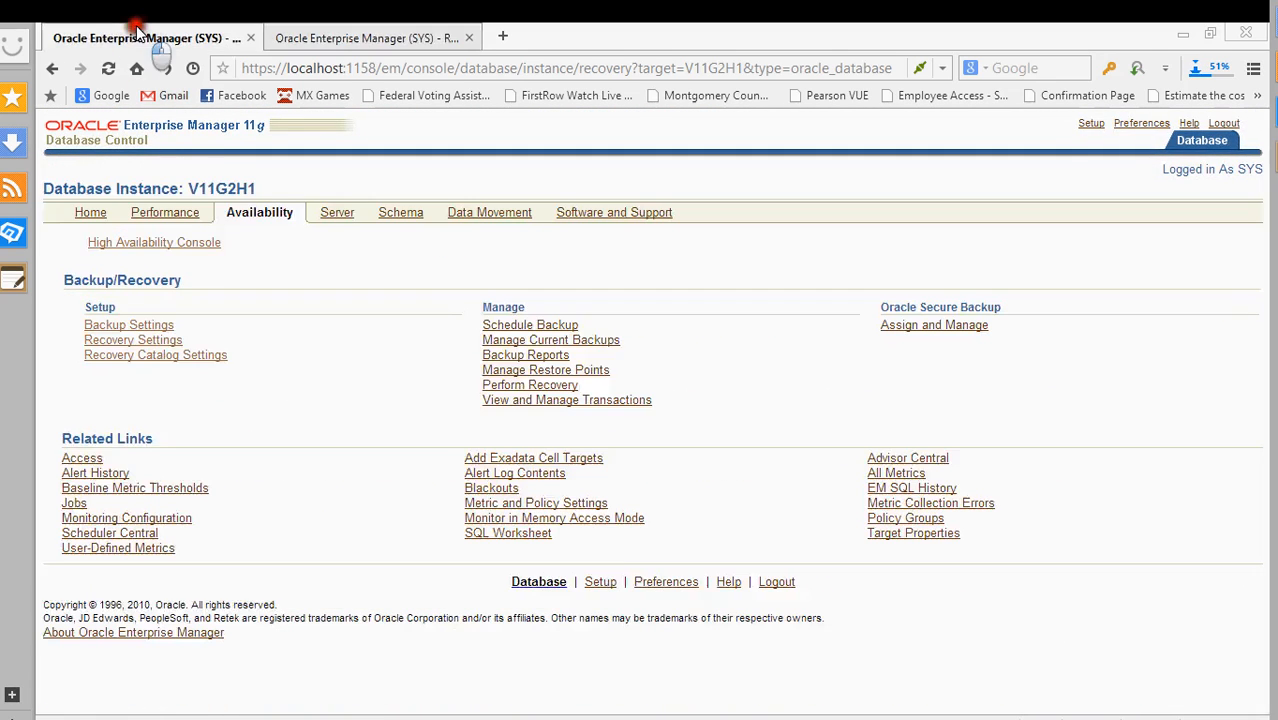
- From the instance Home page, start Shutdown and submit the prefilled host and database credentials
click(154, 216)
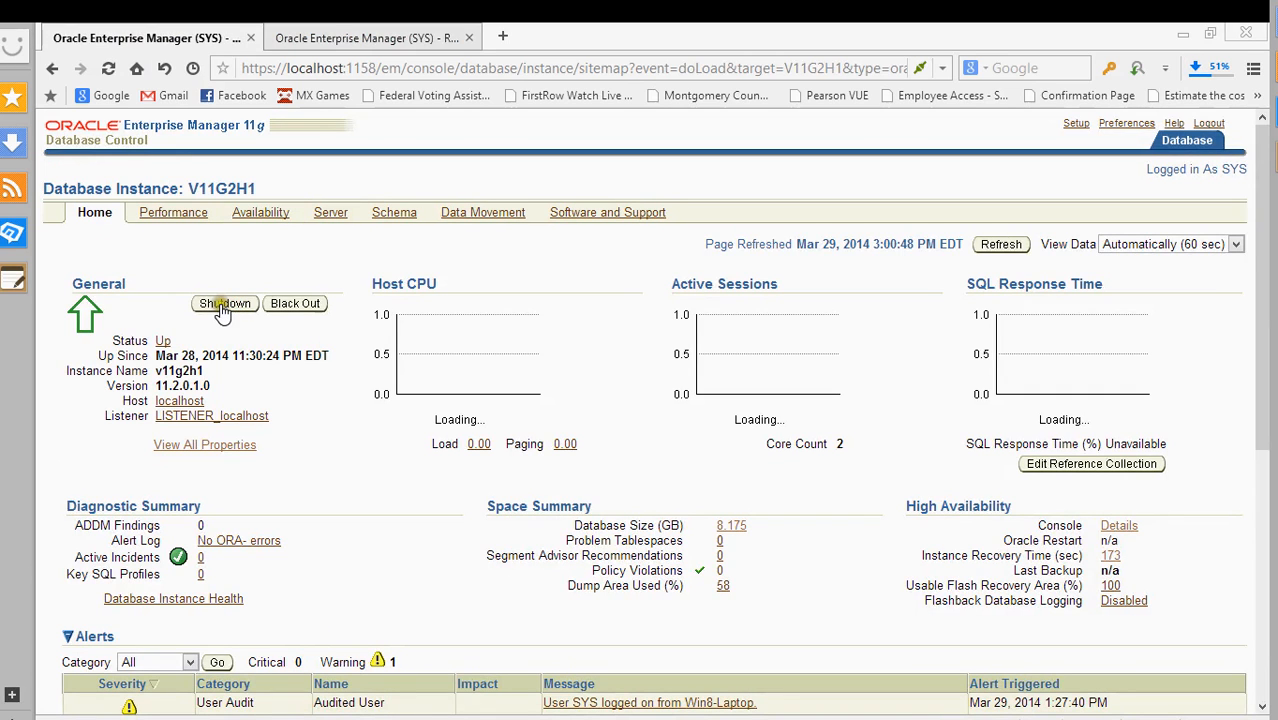
click(222, 306)
click(334, 287)
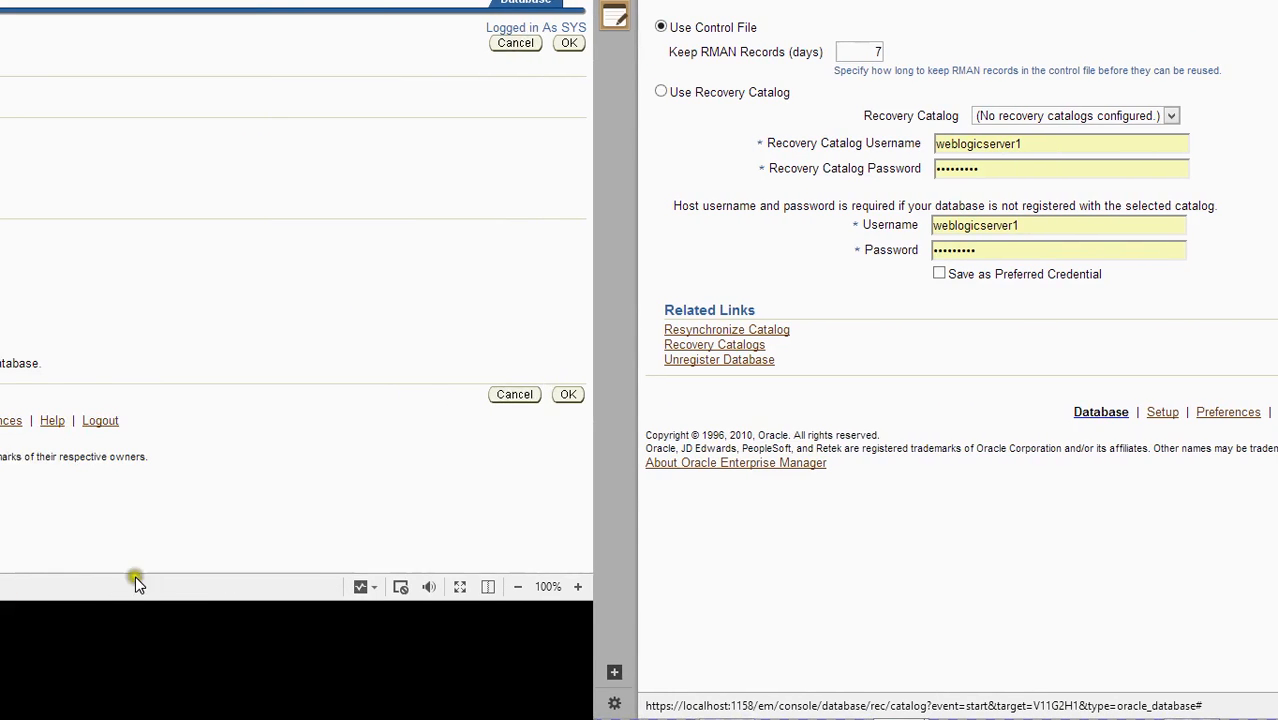
click(562, 395)
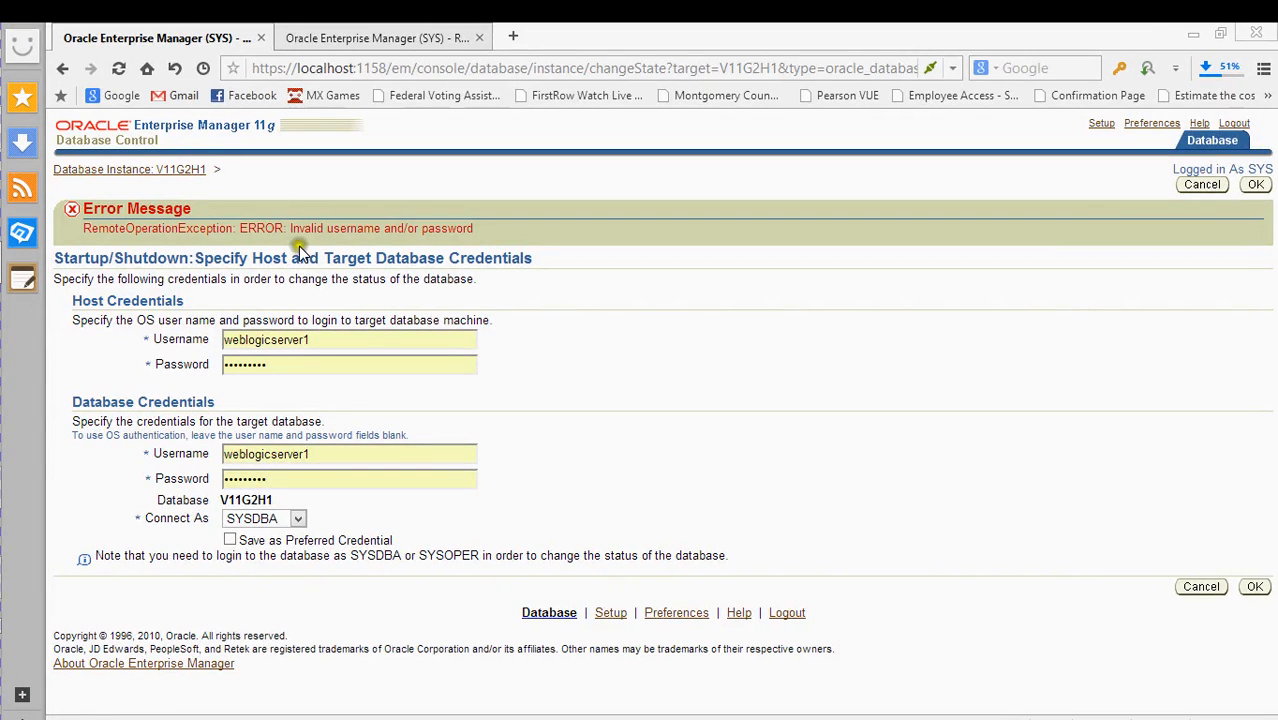
click(350, 339)
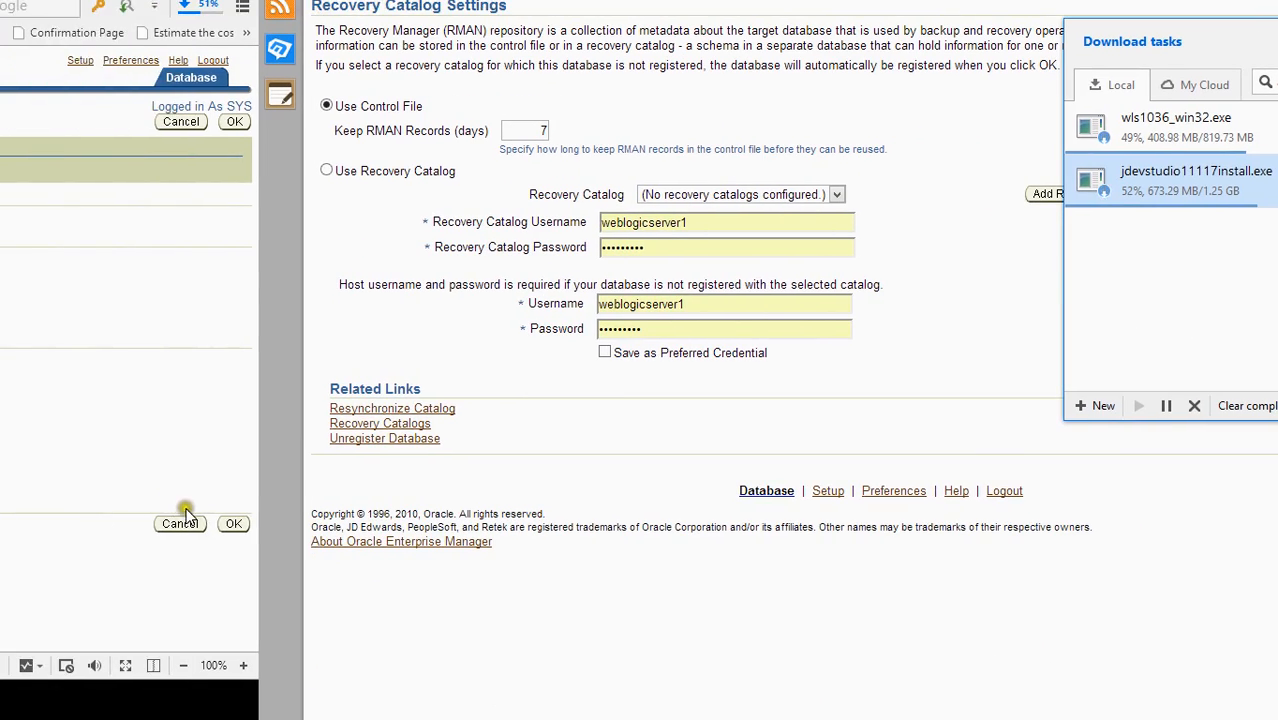
click(230, 524)
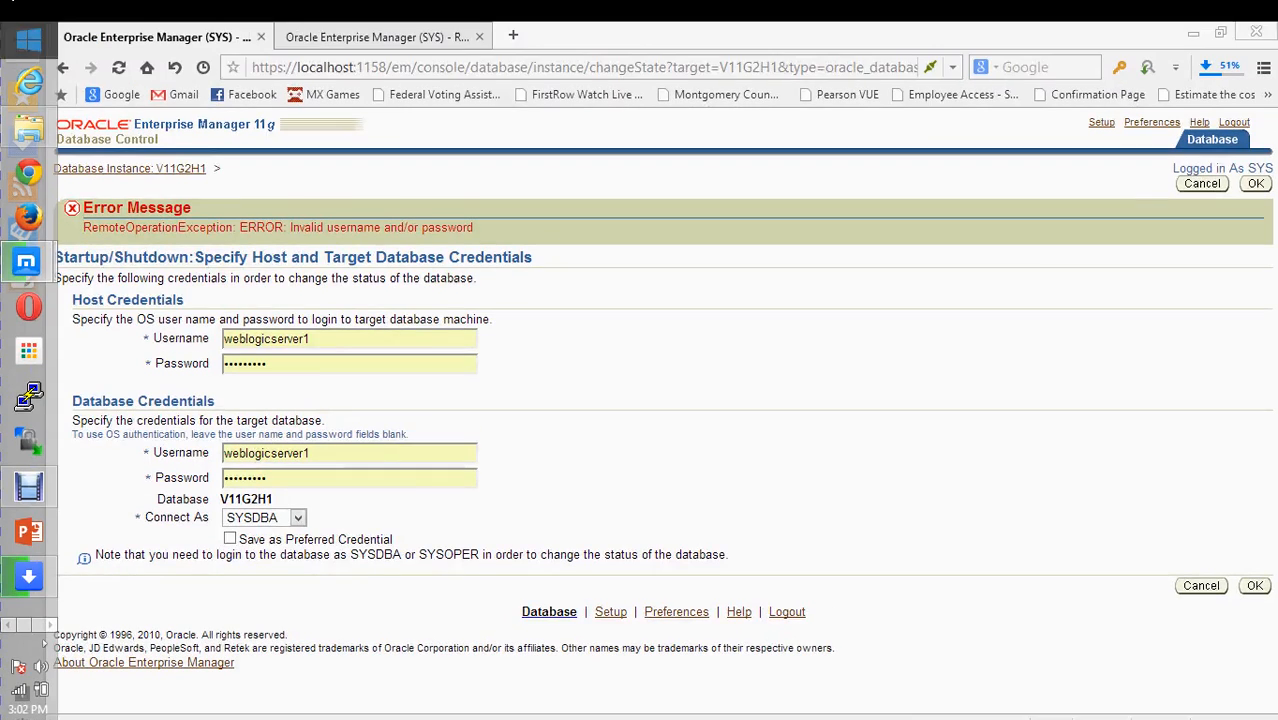
- Open an administrator Command Prompt and set ORACLE_SID to v11g2h1
right_click(28, 38)
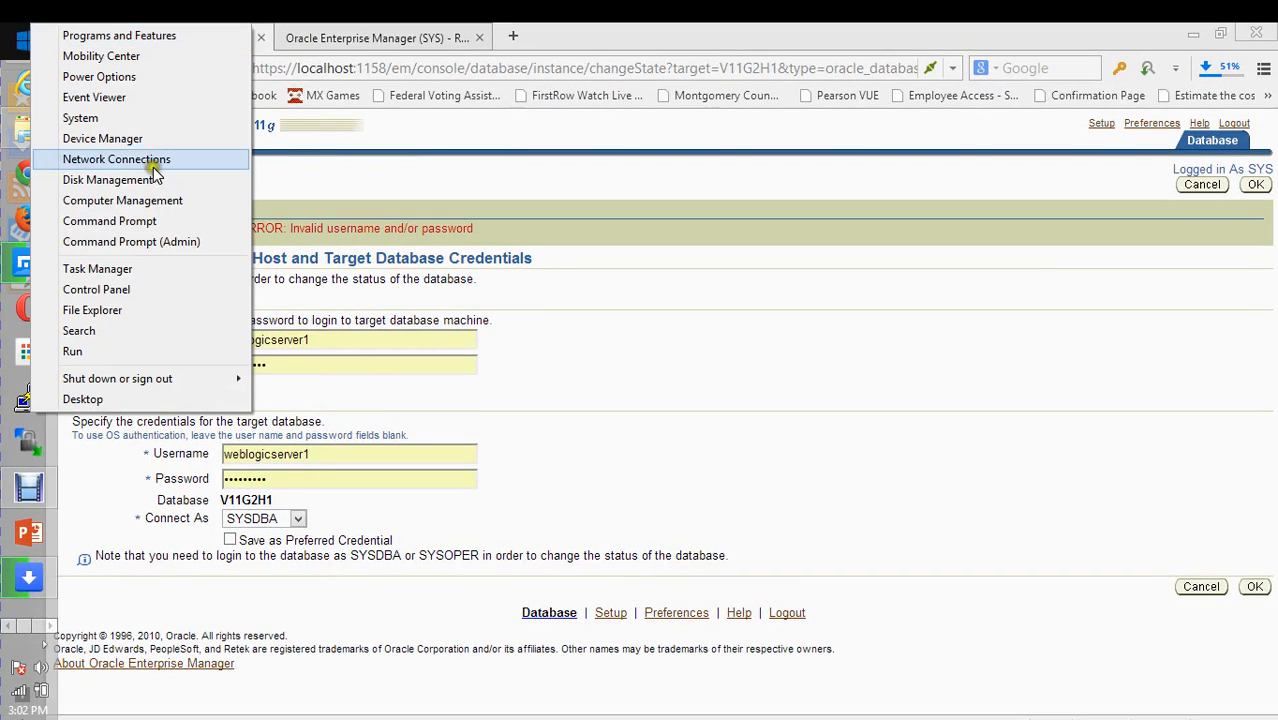
click(166, 241)
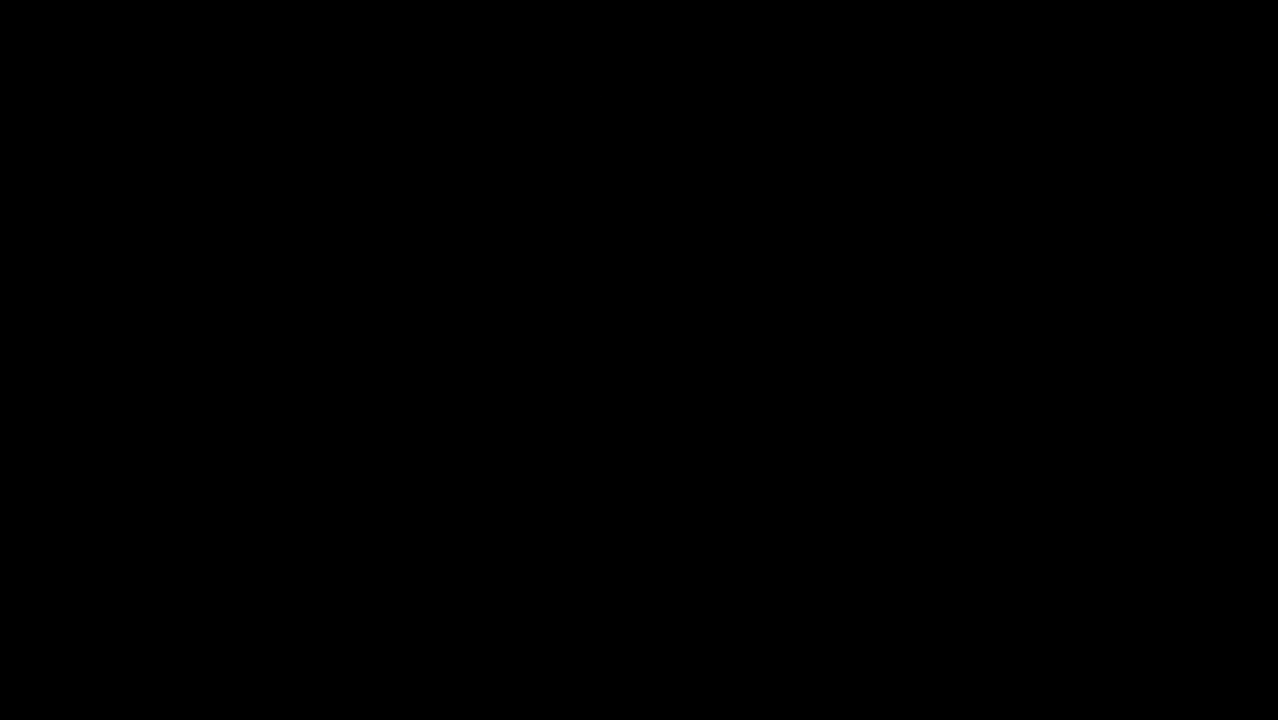
click(732, 240)
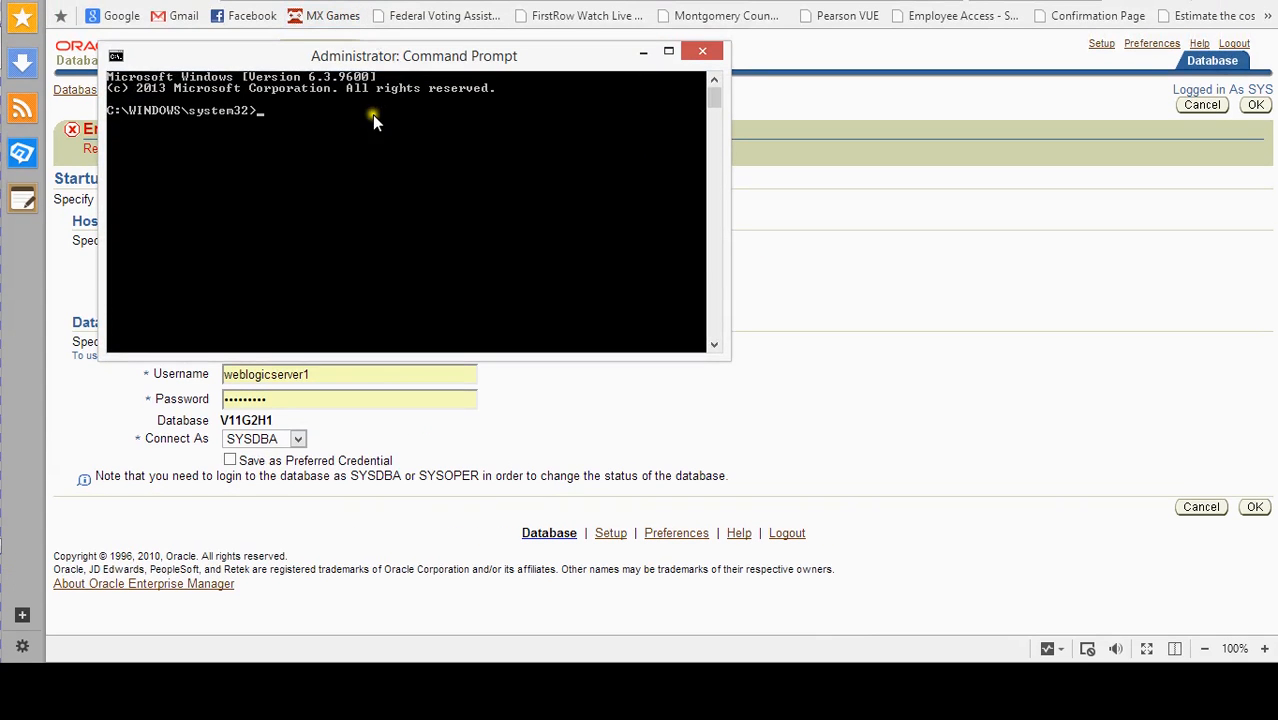
text(set oracle_sid=v11g2p1)
key(Return)
key(Up)
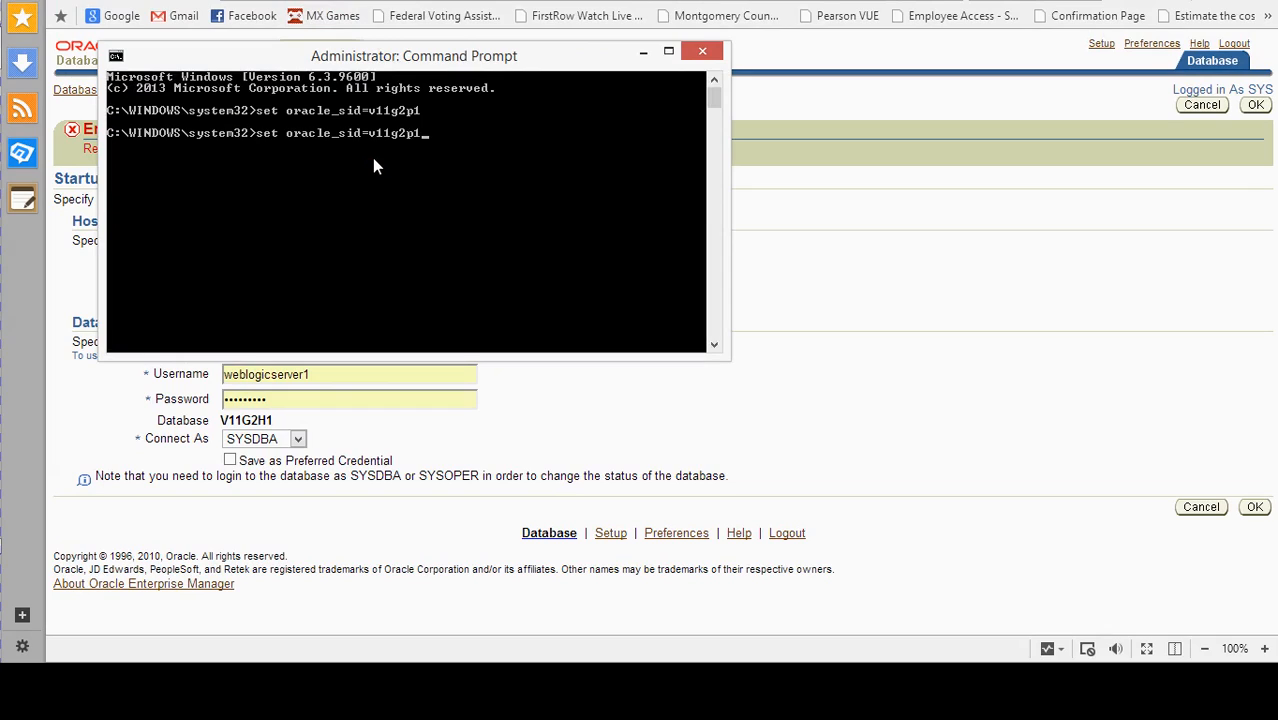
key(BackSpace)
key(BackSpace)
text(h1)
key(Return)
- Connect with sqlplus / as sysdba and issue startup force to restart the database
text(sqlplus / as)
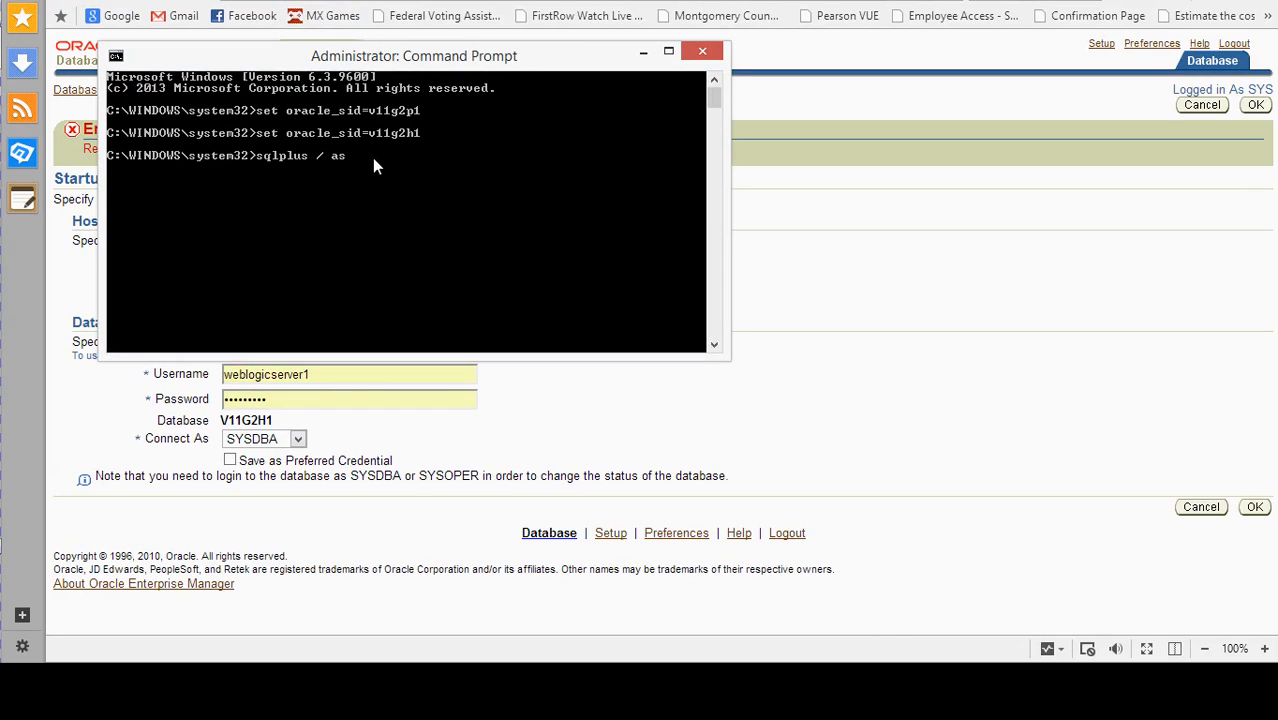
text( sysdba)
key(Return)
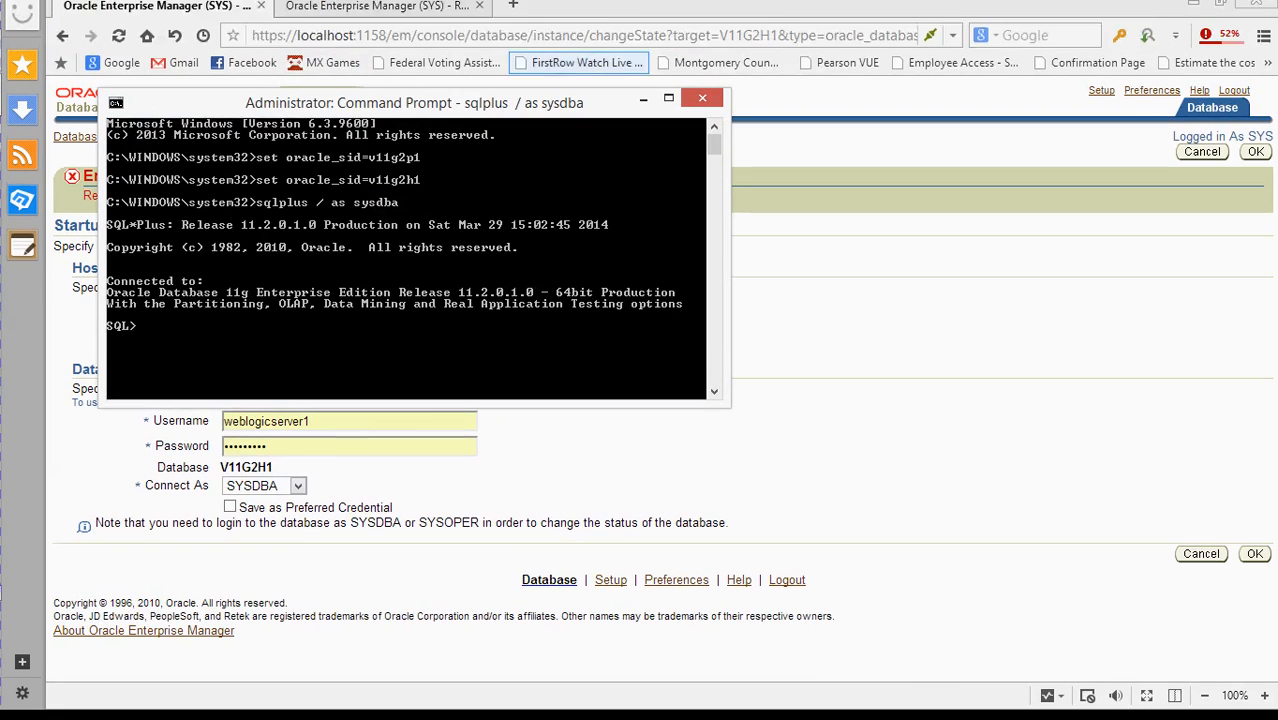
key(Return)
key(Return)
text(start)
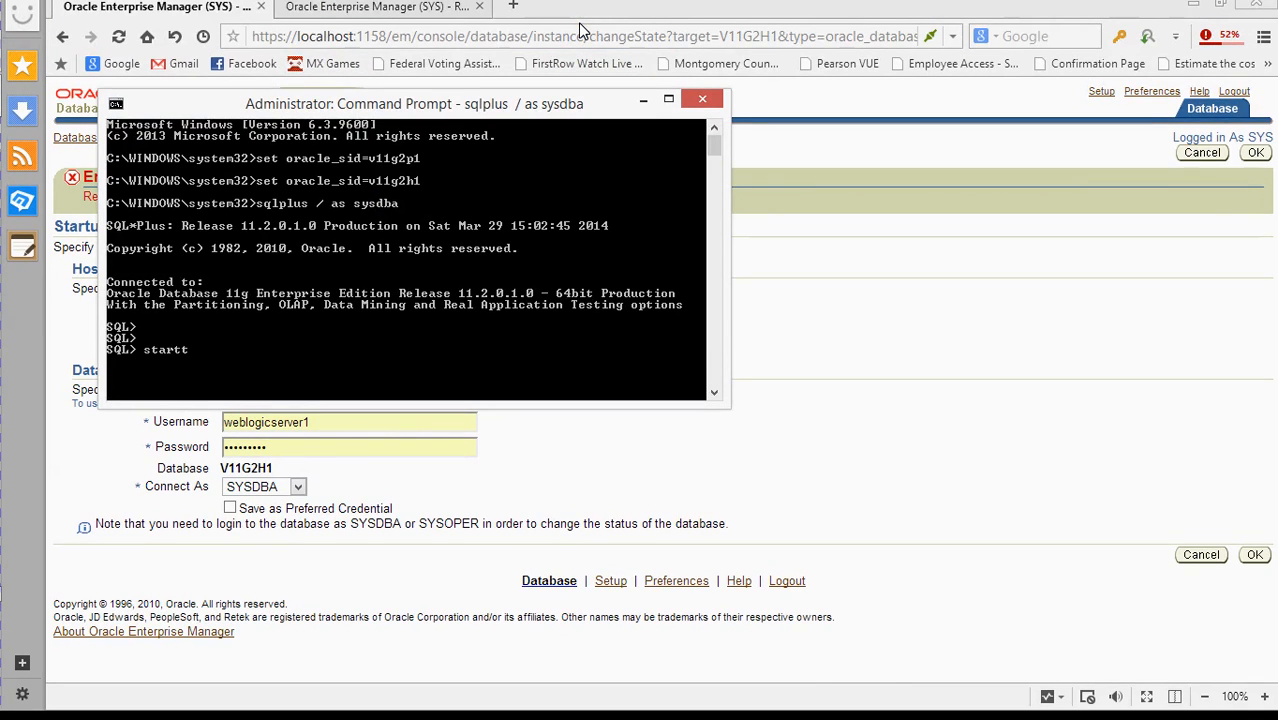
text(up force)
drag(372, 108, 779, 120)
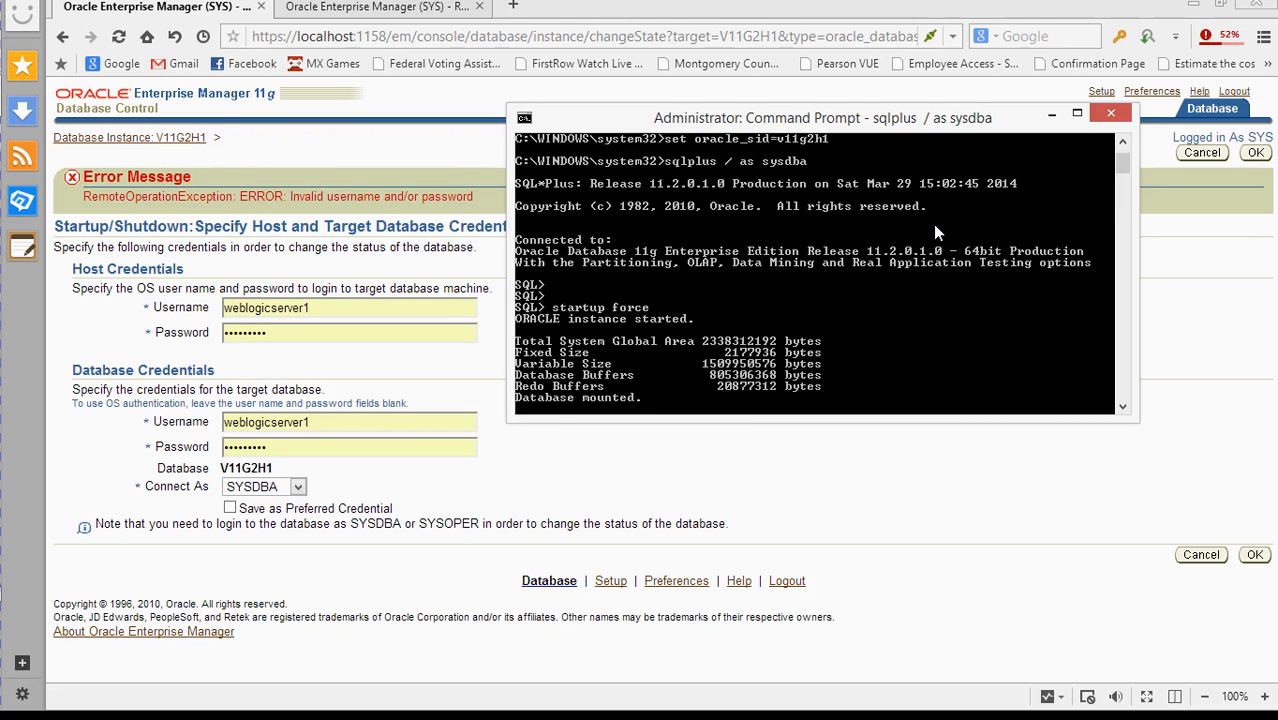
click(750, 114)
- Retry the failed jdevstudio download, then minimize SQL*Plus and open the ARCHIVELOGS folder
click(1218, 45)
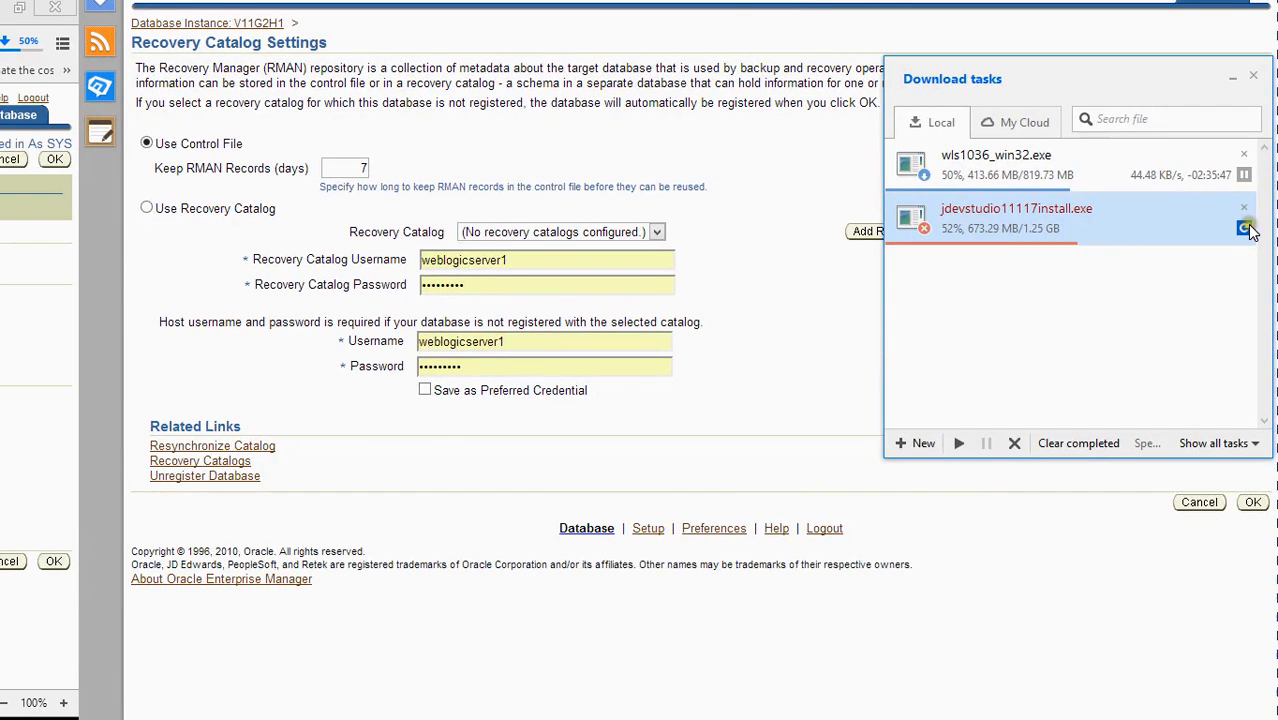
click(1246, 229)
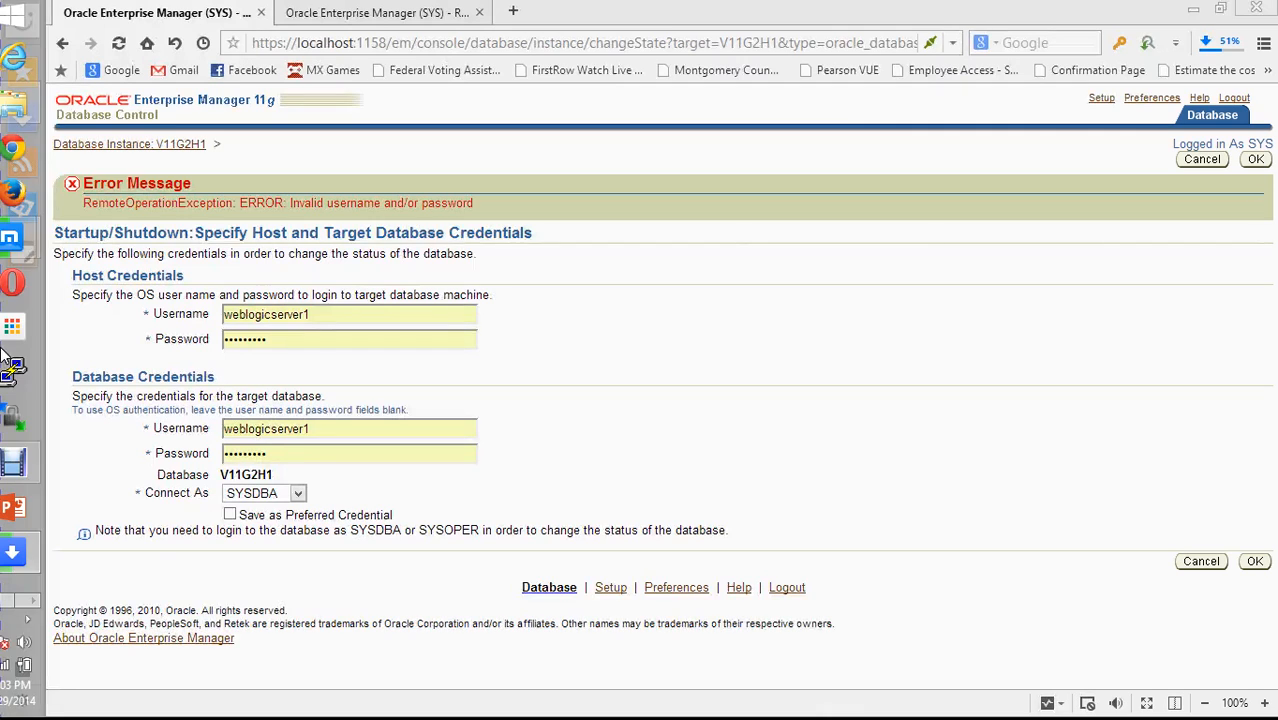
click(50, 601)
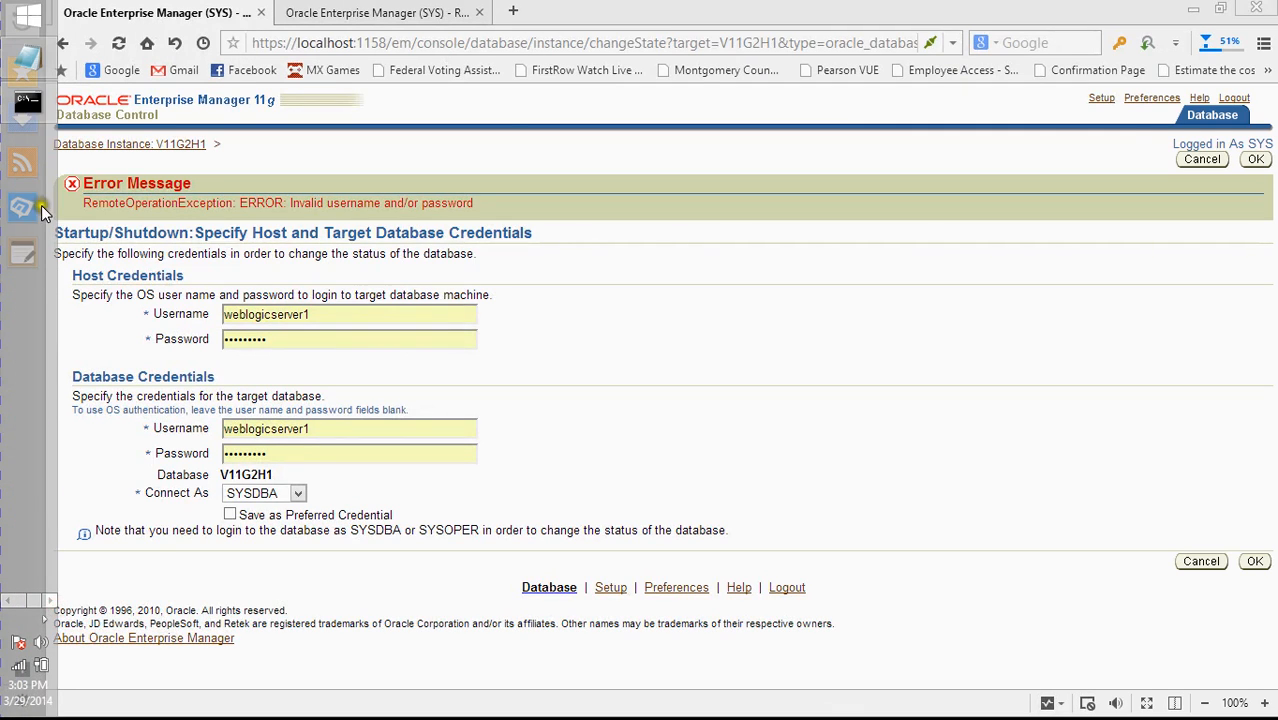
click(27, 101)
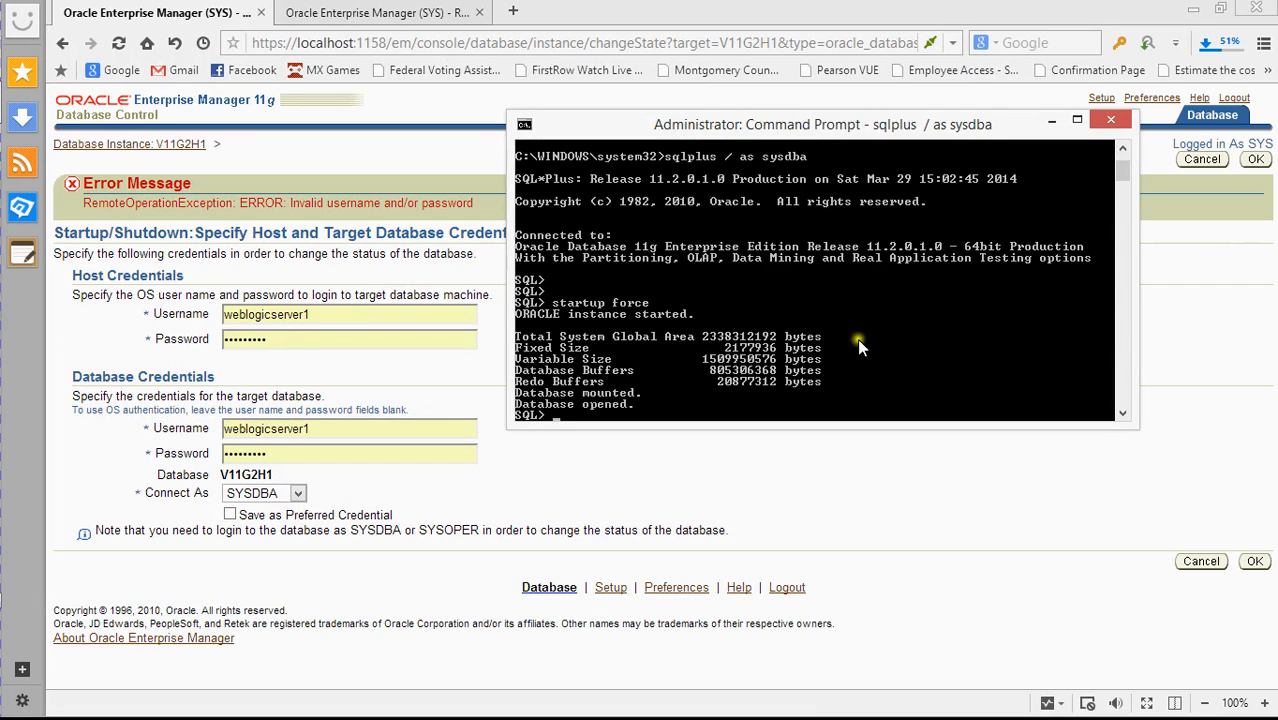
click(1050, 122)
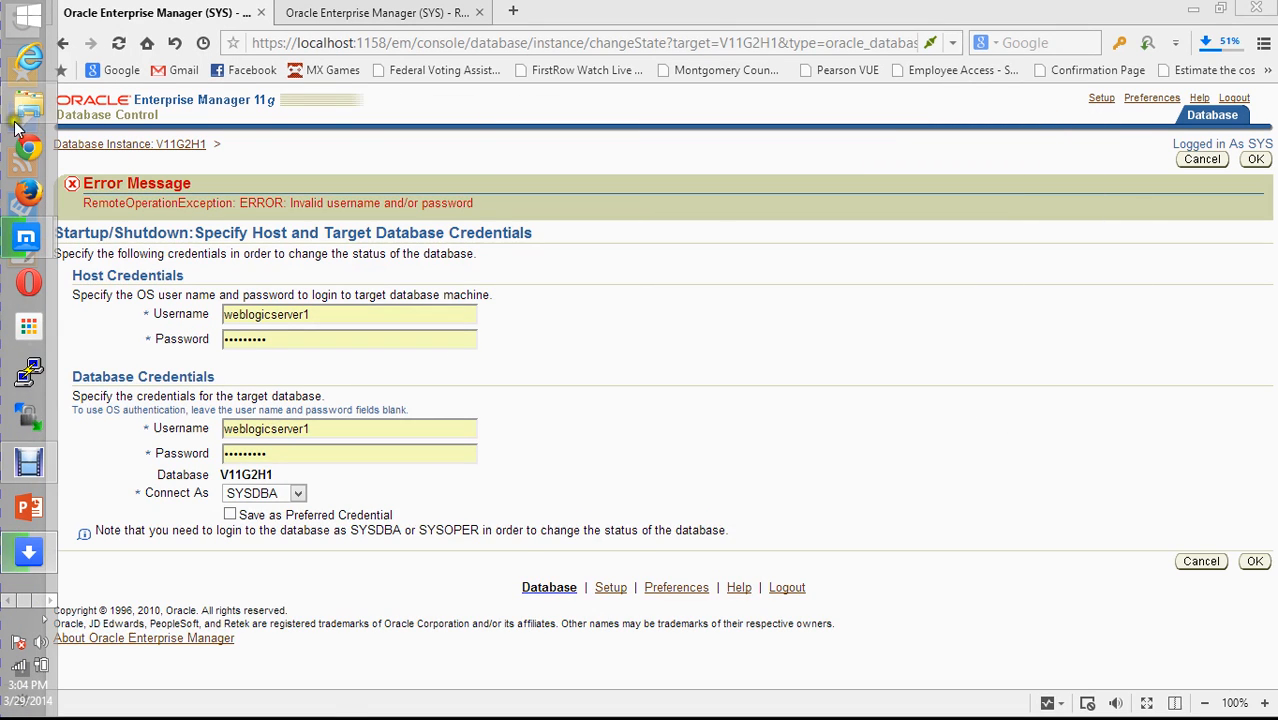
click(16, 108)
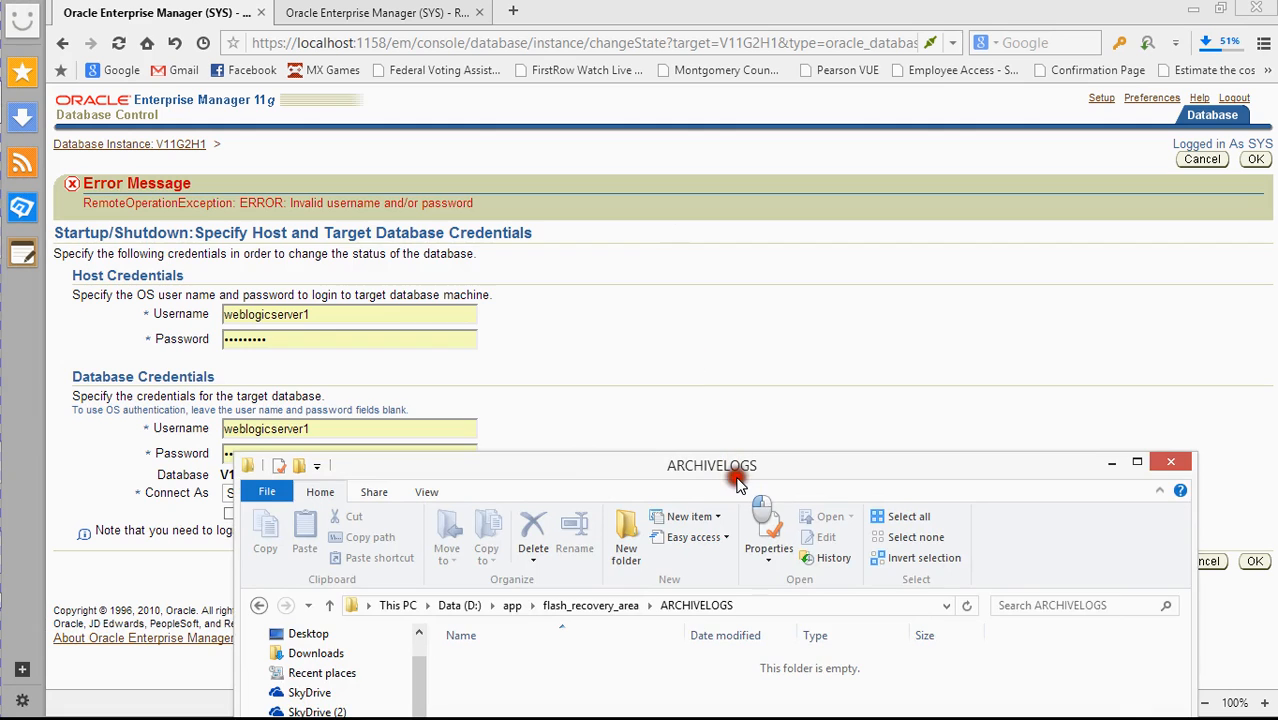
- Go up from the empty ARCHIVELOGS folder to flash_recovery_area, then close File Explorer
drag(745, 470, 728, 413)
key(alt+Up)
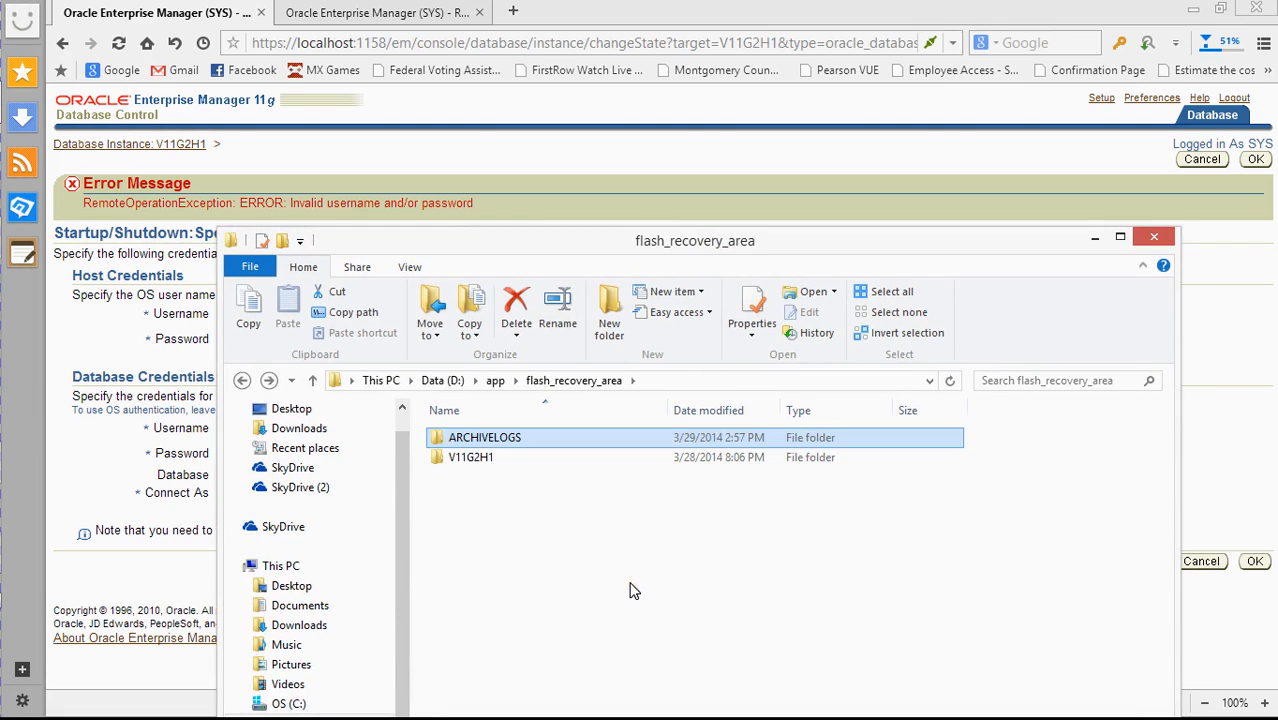
click(1154, 237)
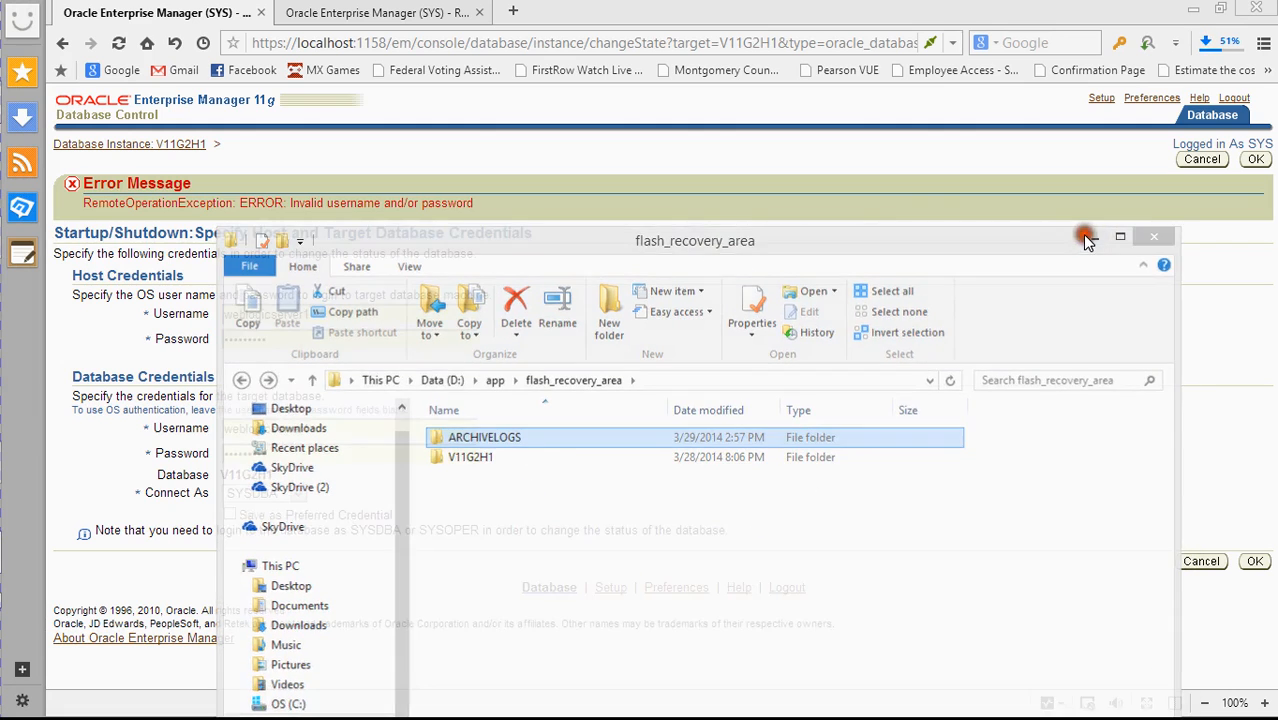
- Close the extra browser tabs left over from the Oracle product site
click(105, 114)
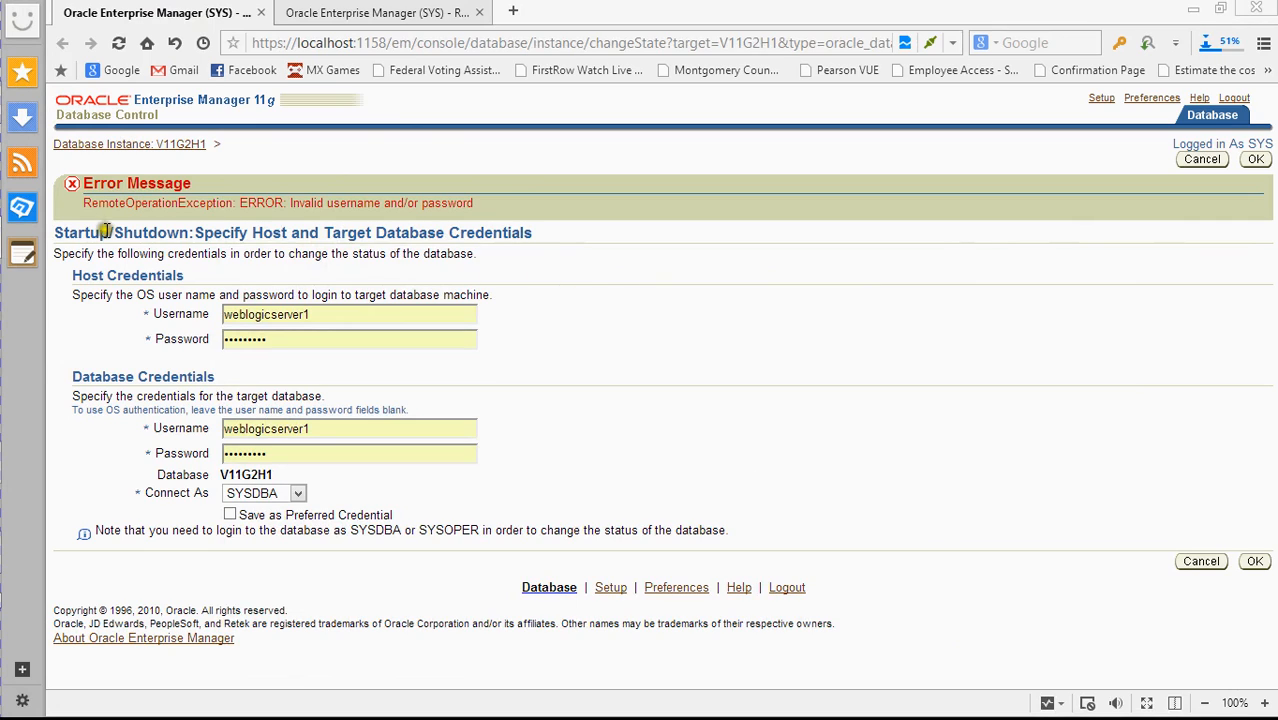
click(118, 143)
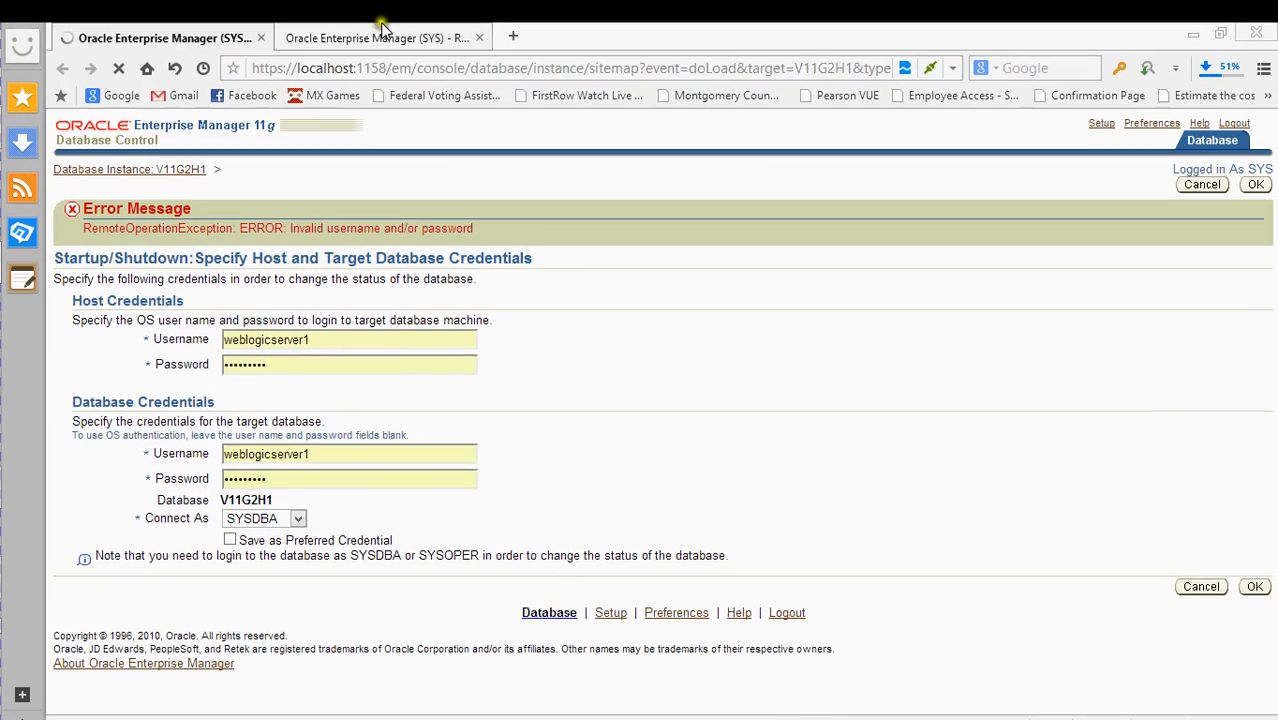
click(475, 36)
click(553, 372)
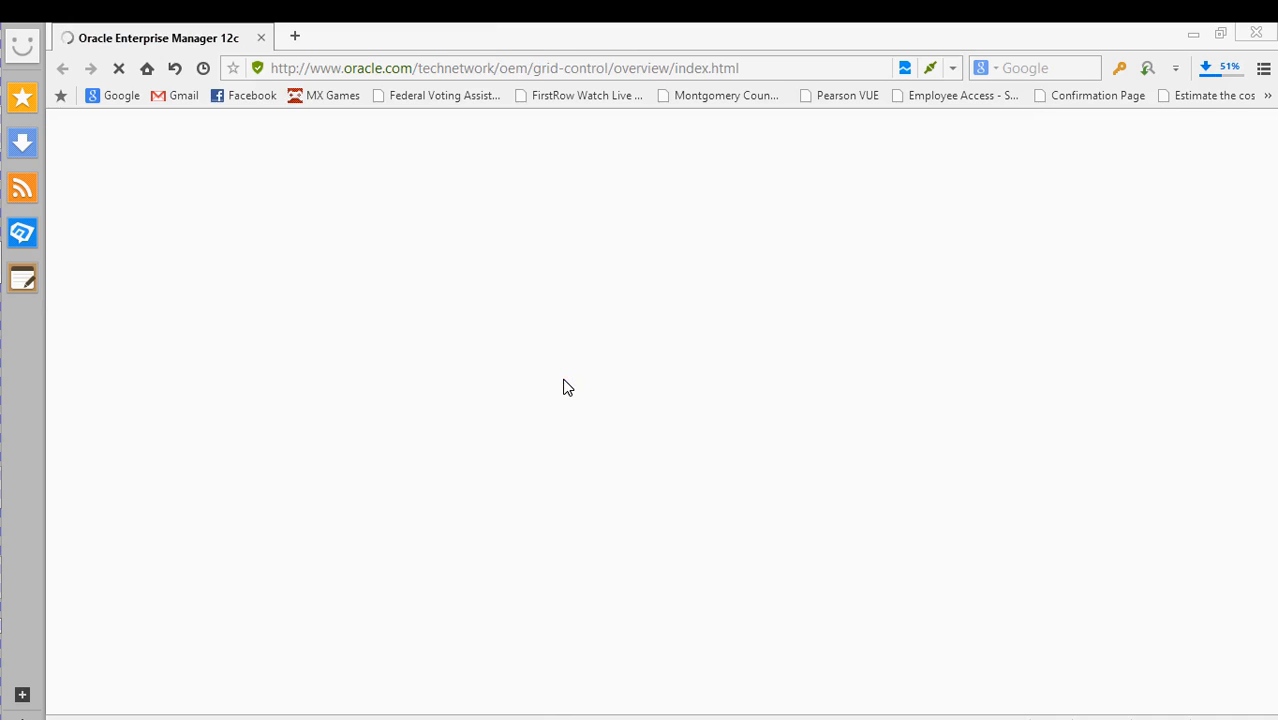
click(562, 383)
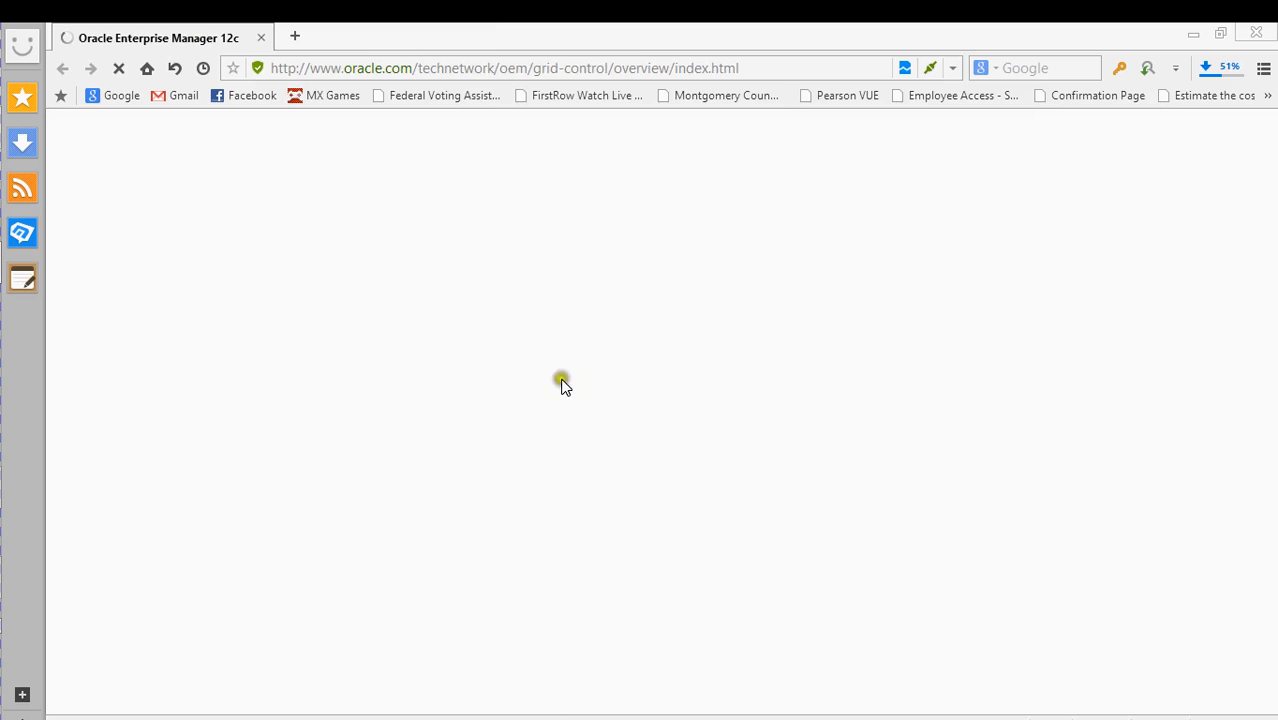
click(441, 345)
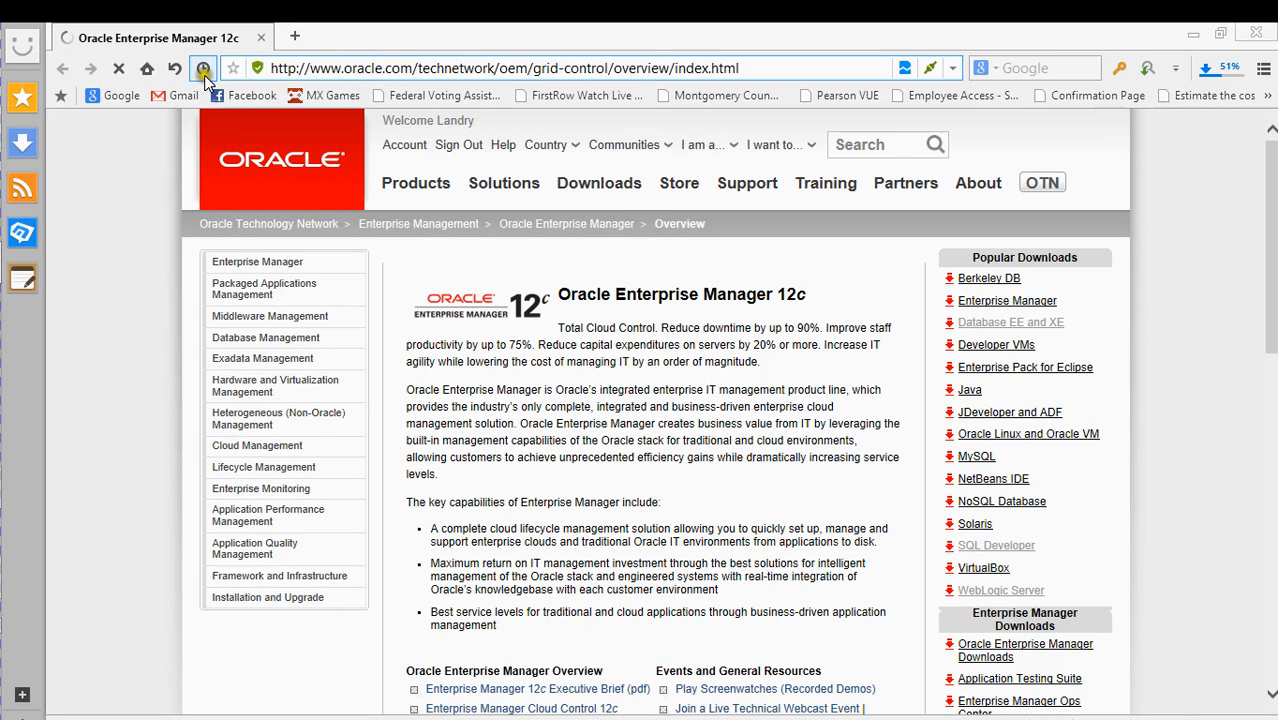
- Open the local Enterprise Manager console bookmark and close the 12c tab
click(1262, 96)
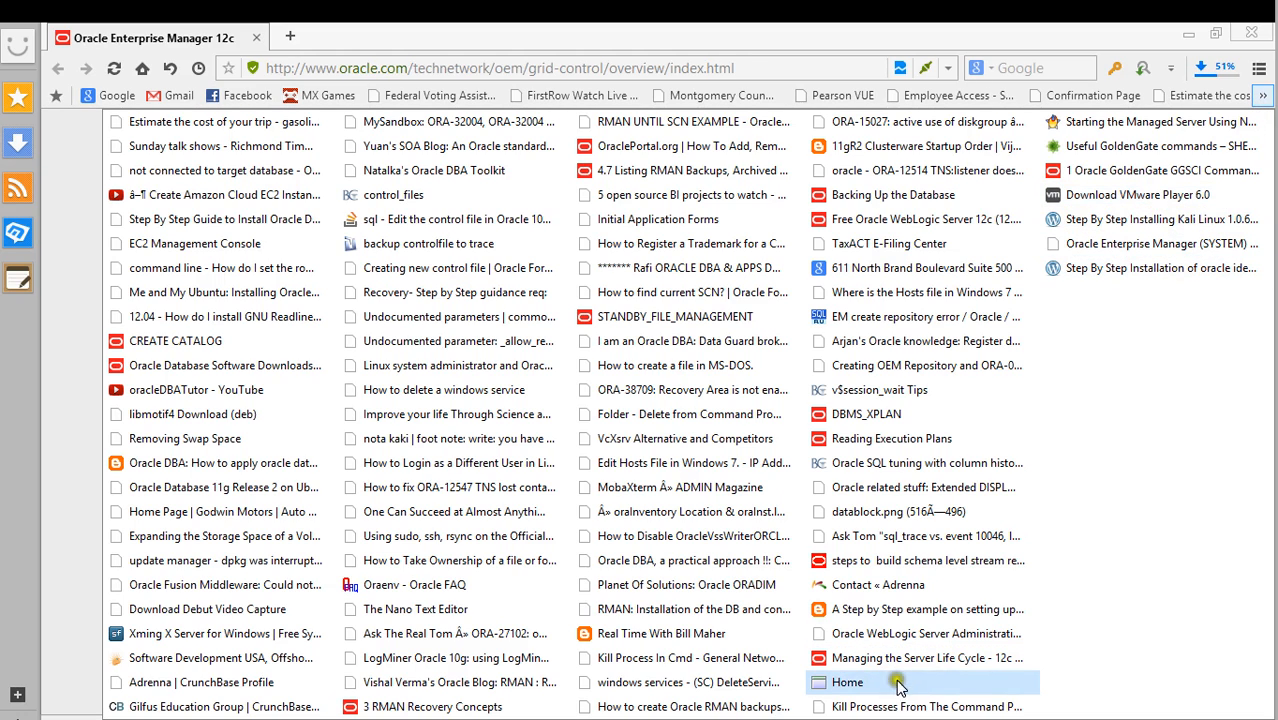
click(1145, 243)
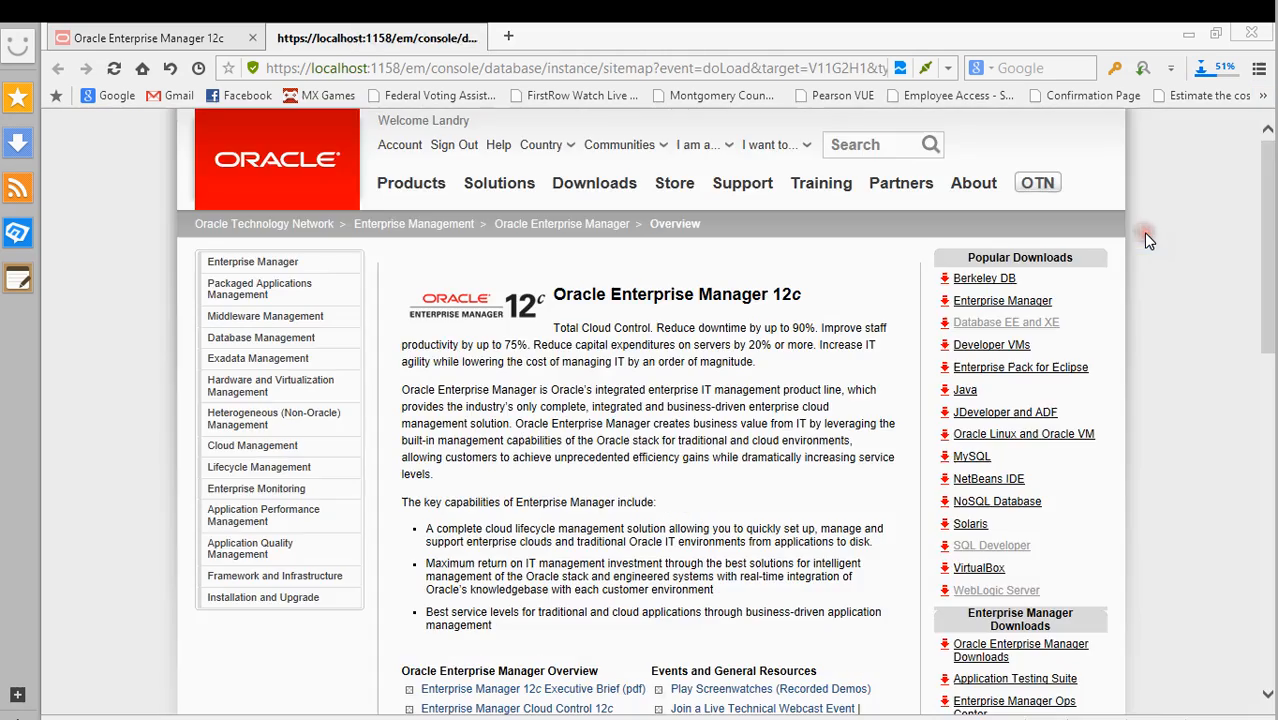
click(252, 38)
double_click(320, 216)
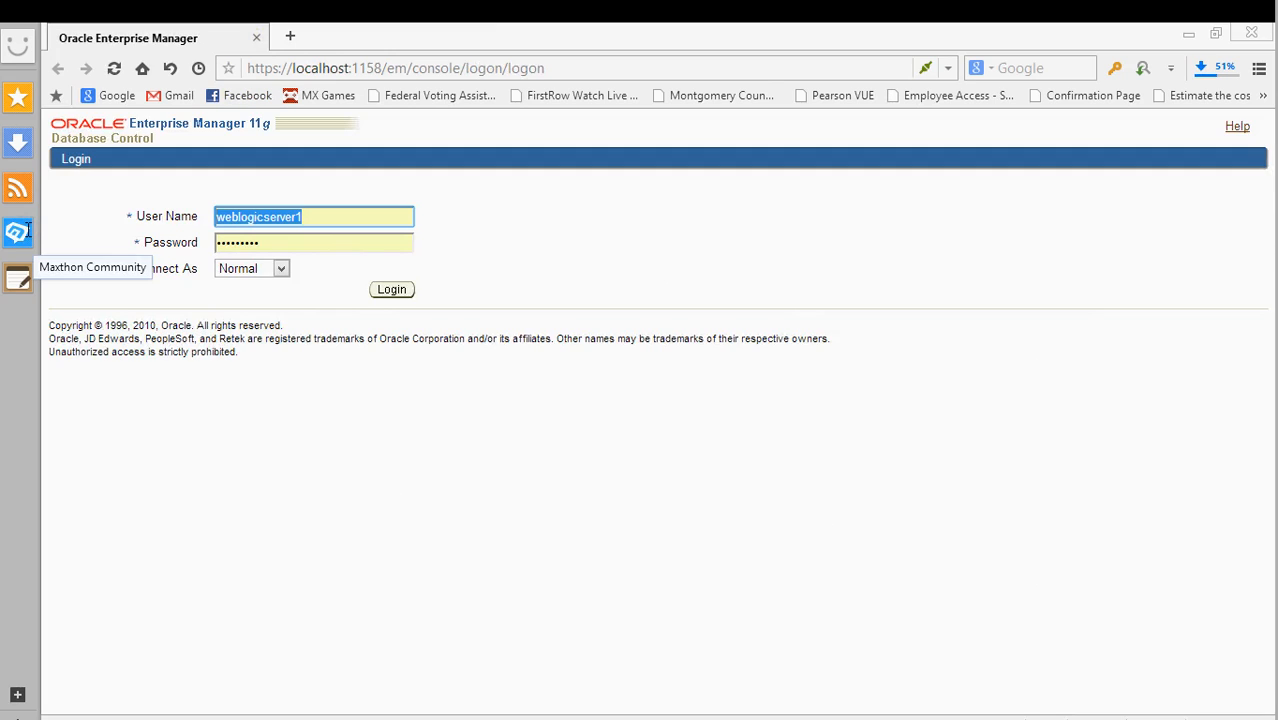
- Log in to Database Control as sys with the password, connecting as SYSDBA
text(sys)
key(Tab)
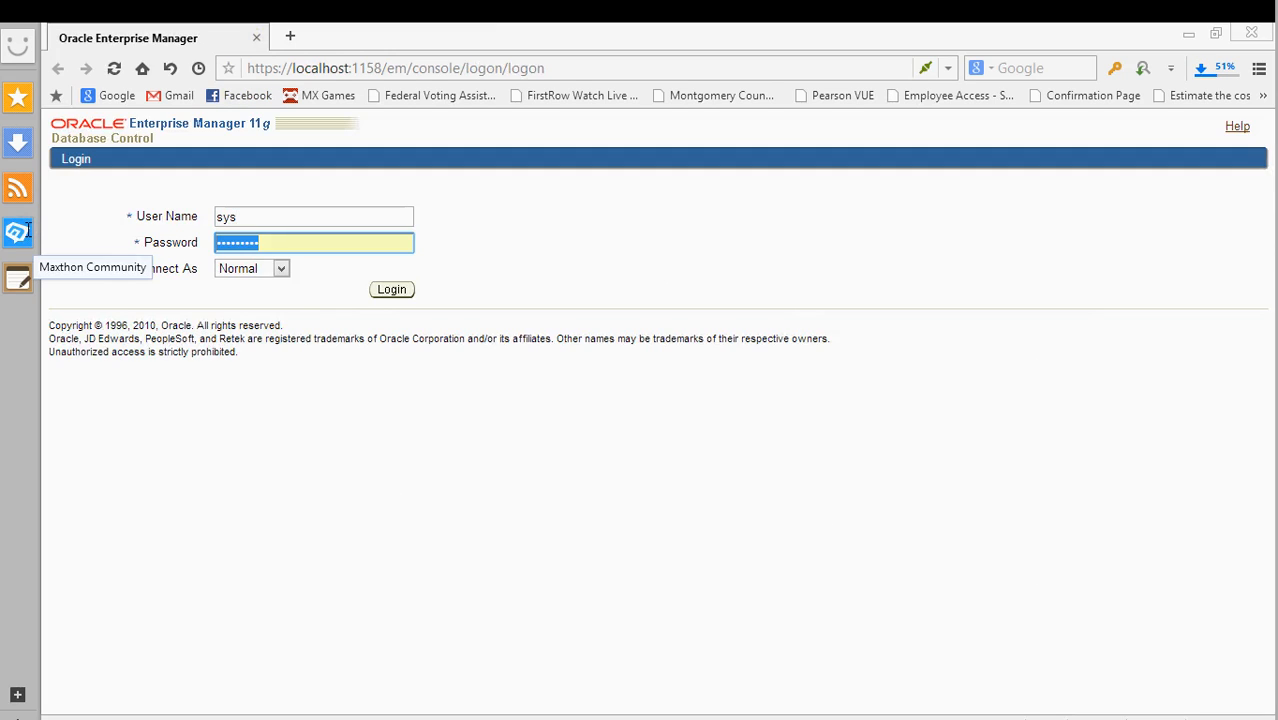
text(******)
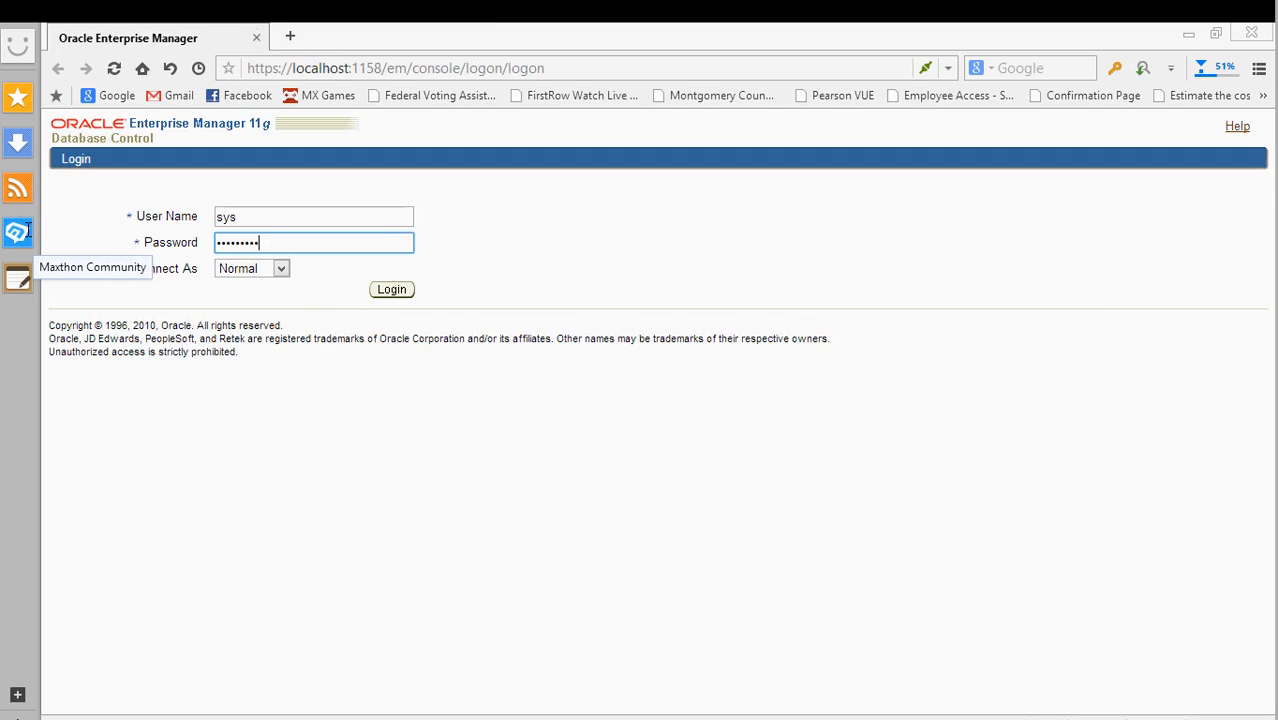
click(226, 268)
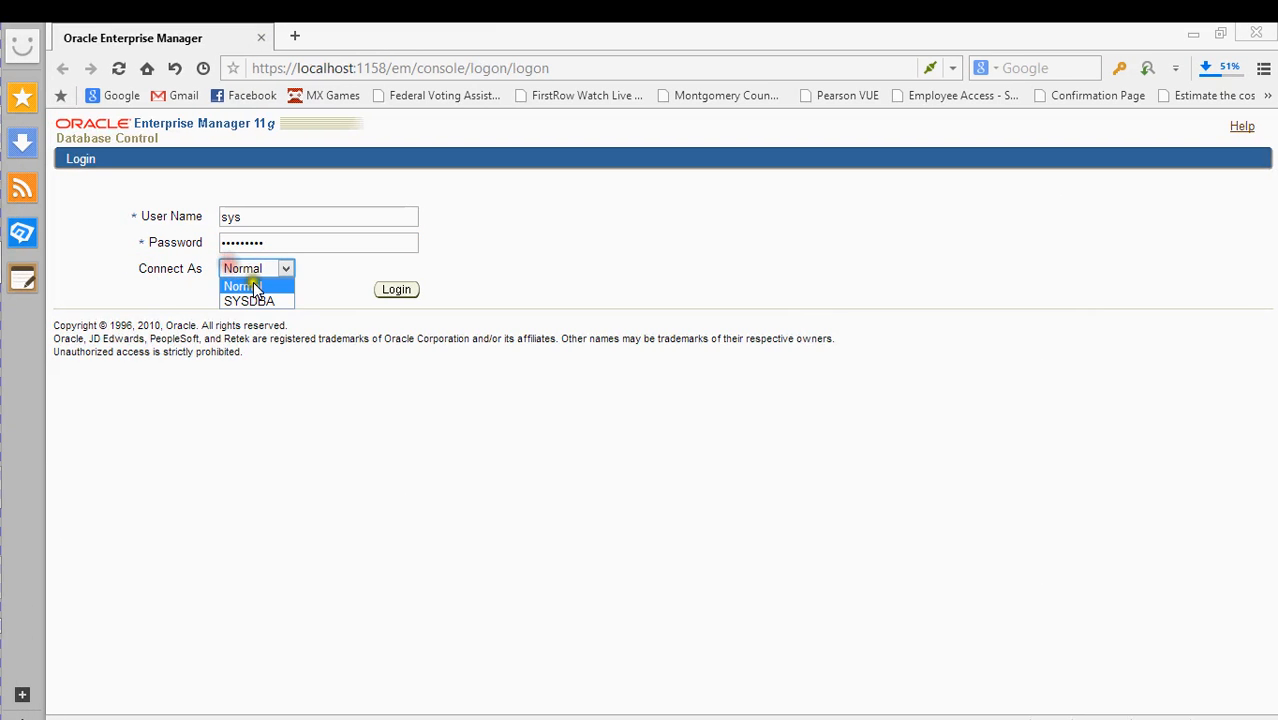
click(249, 300)
click(408, 291)
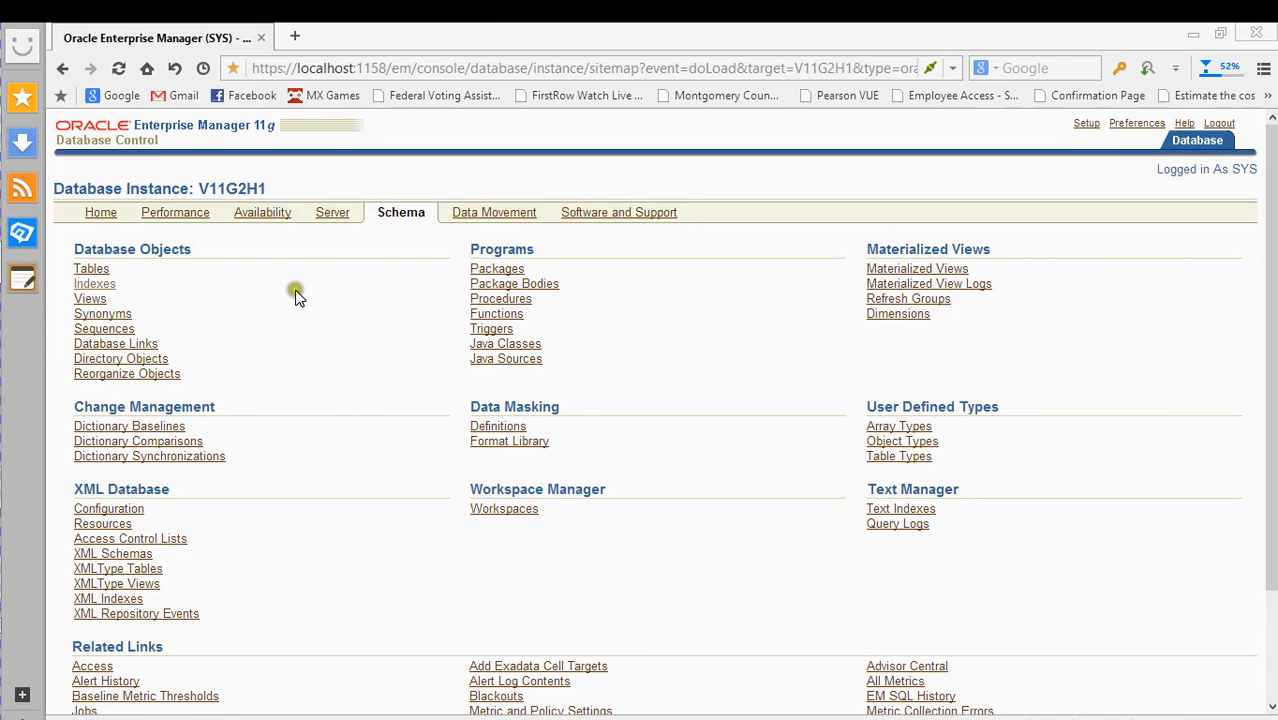
- Navigate through Performance and Availability to Backup Settings, then Recovery Settings
click(183, 219)
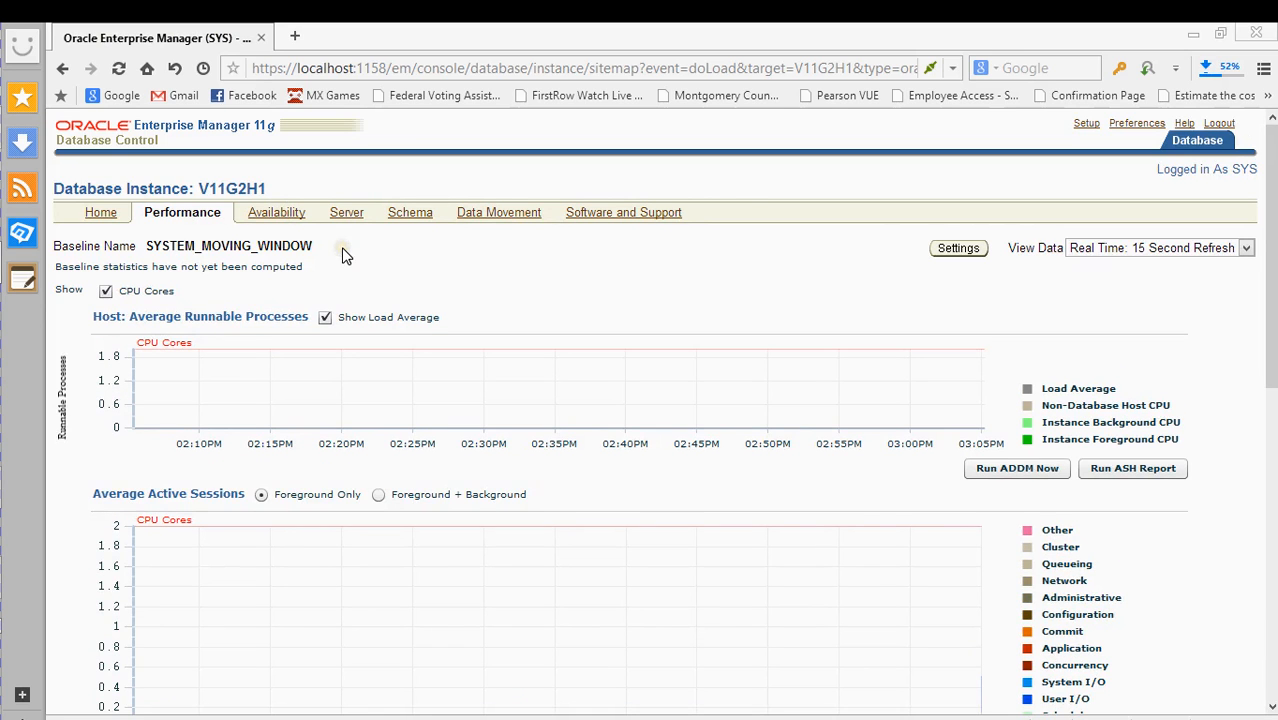
click(287, 213)
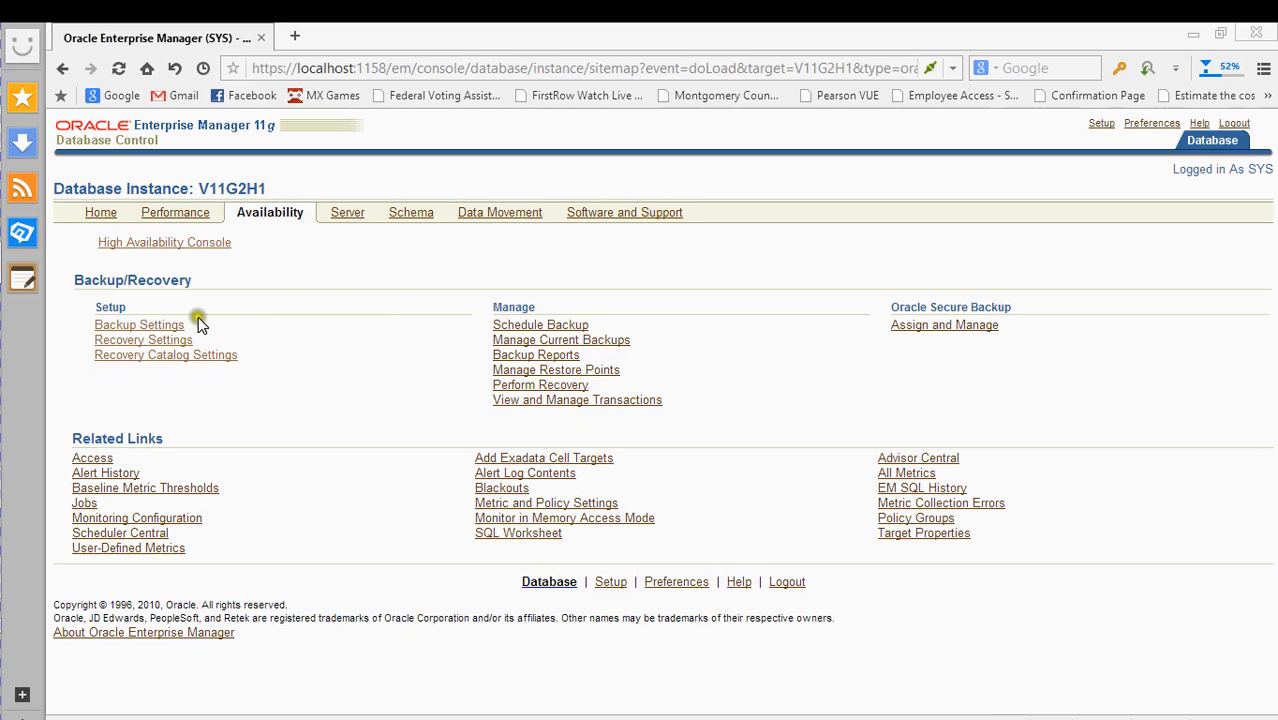
click(148, 326)
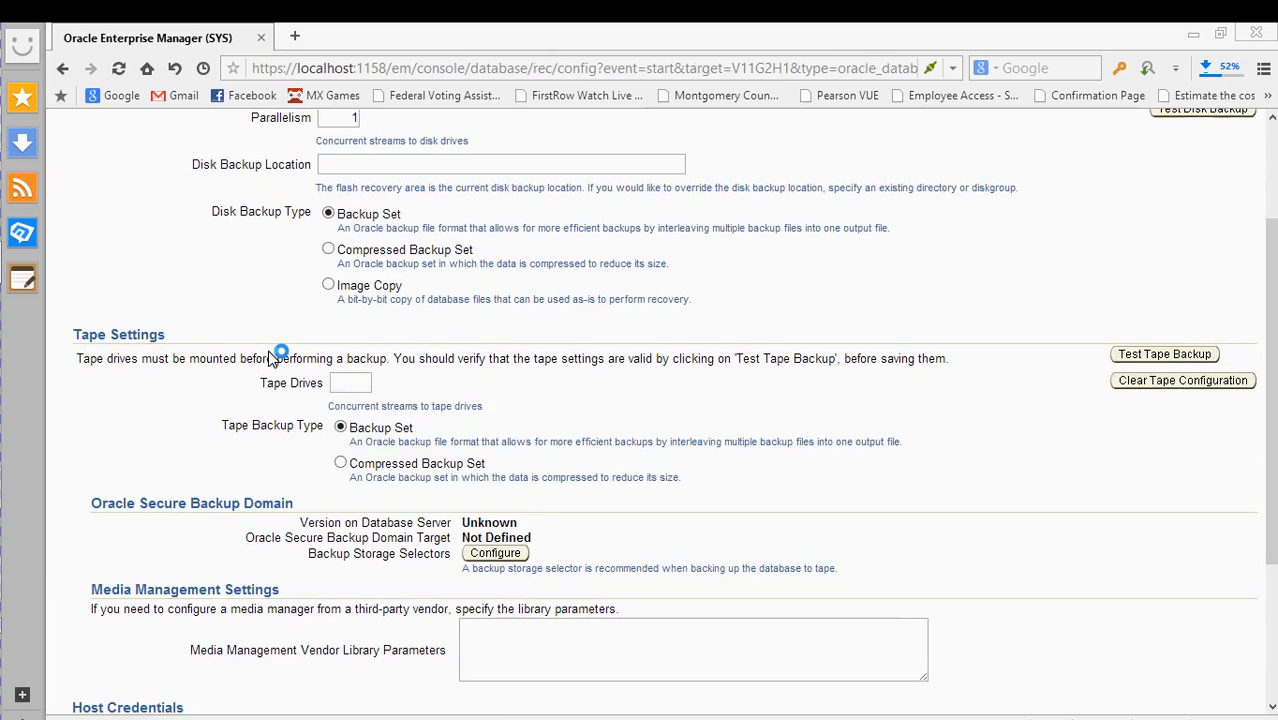
click(146, 342)
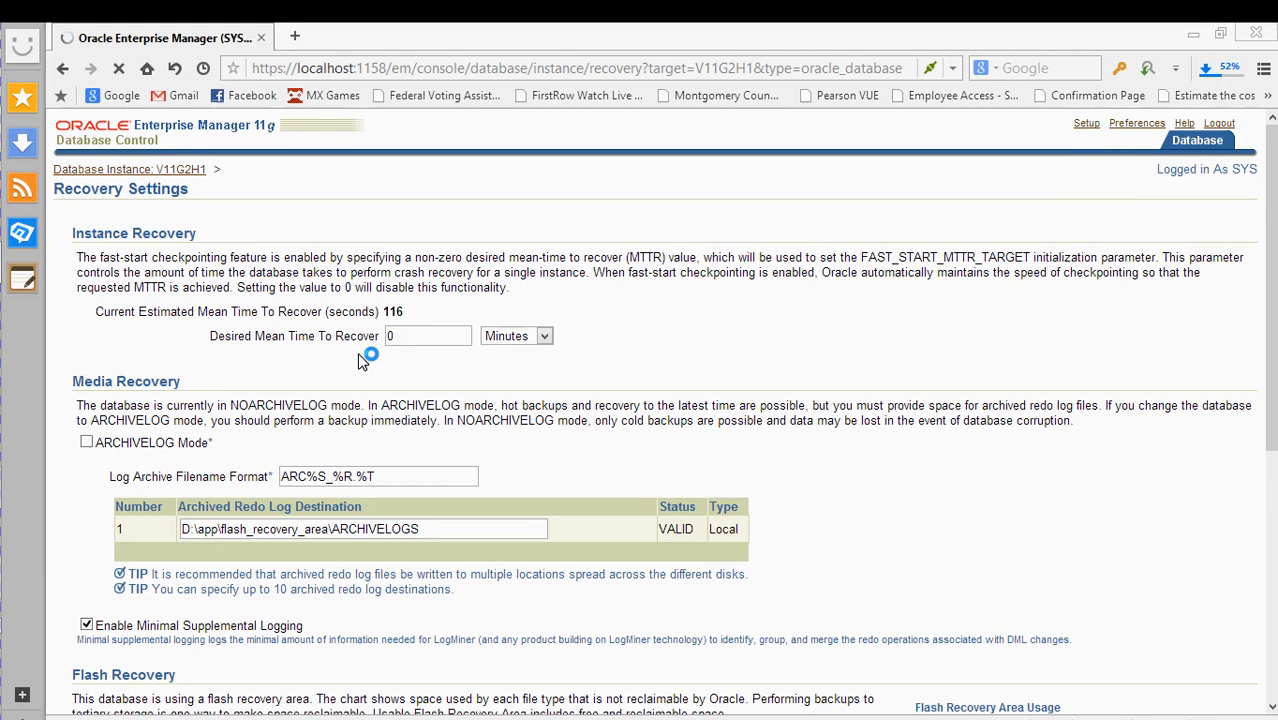
- Scroll Recovery Settings, then use the Database Instance: V11G2H1 breadcrumb to reach Availability
scroll(365, 357, down, 5)
scroll(466, 400, down, 1)
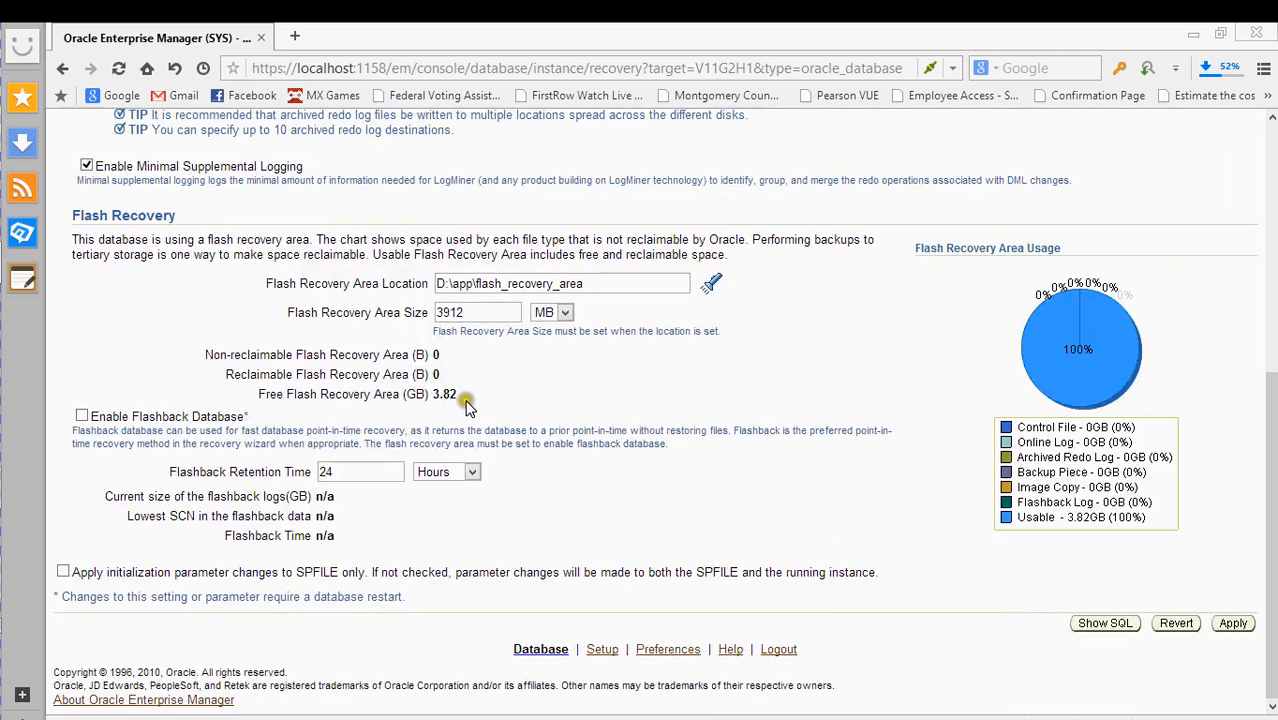
scroll(619, 473, up, 4)
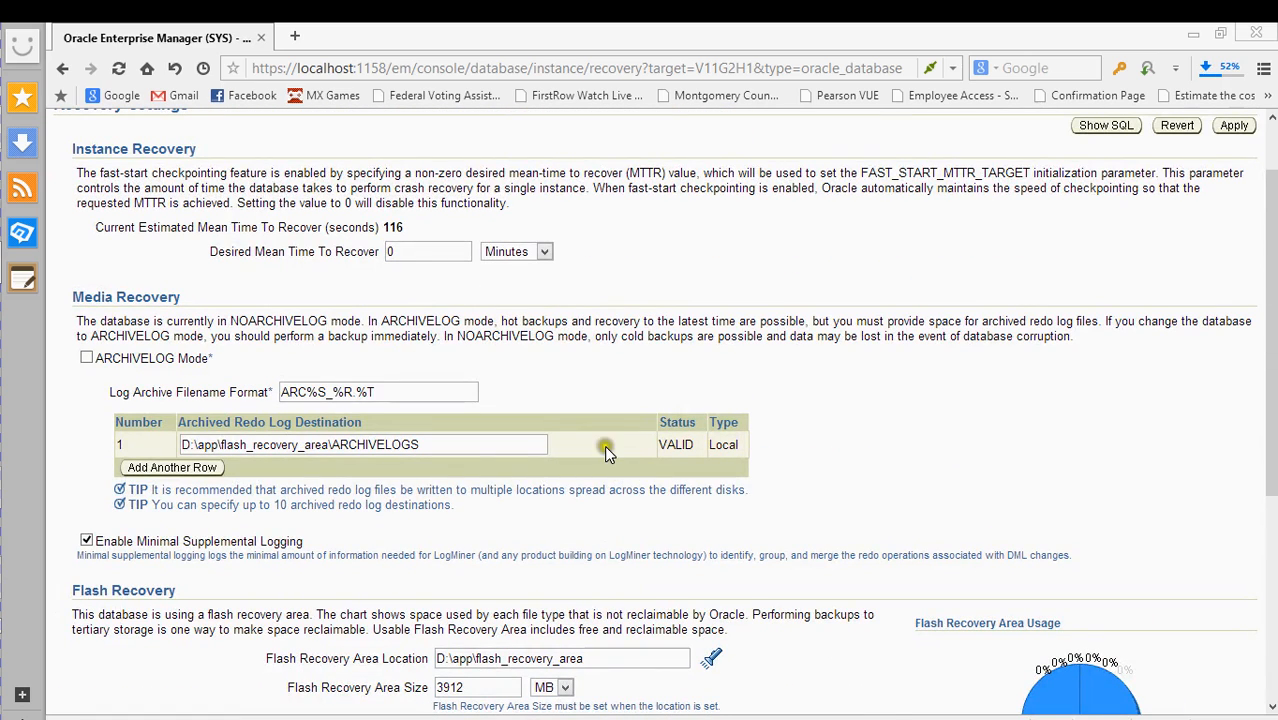
scroll(484, 345, up, 1)
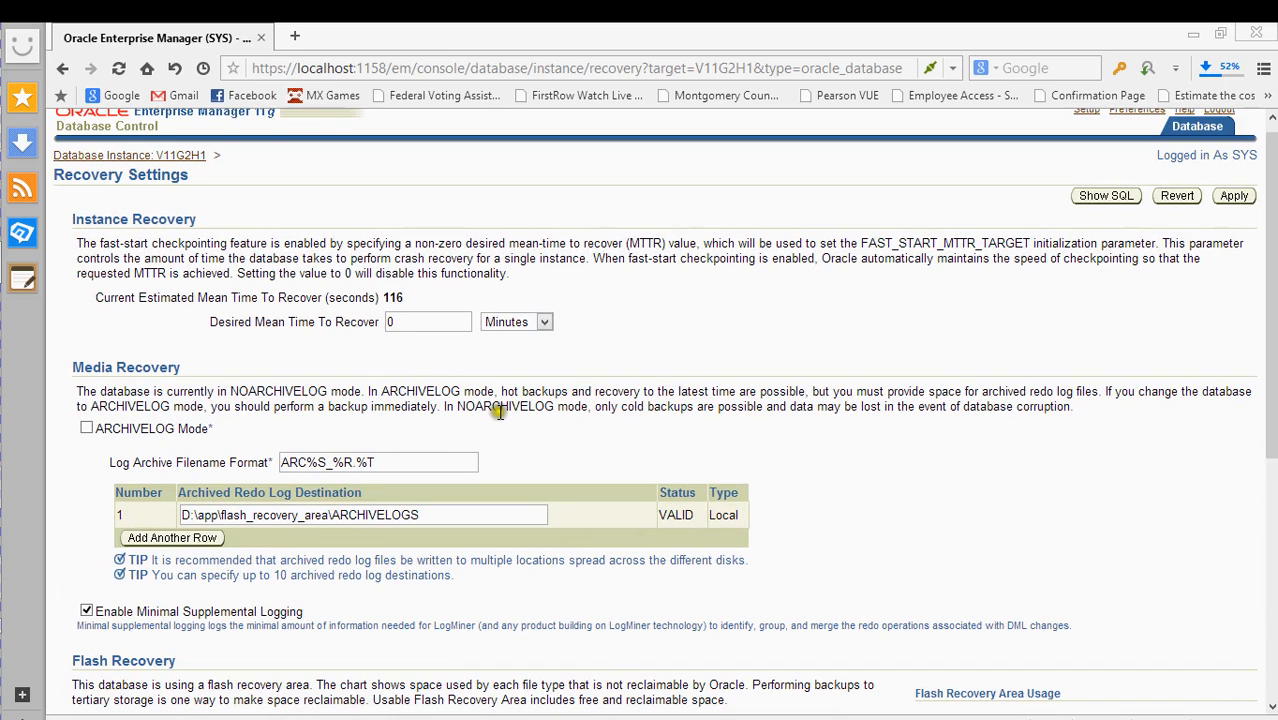
scroll(500, 410, up, 1)
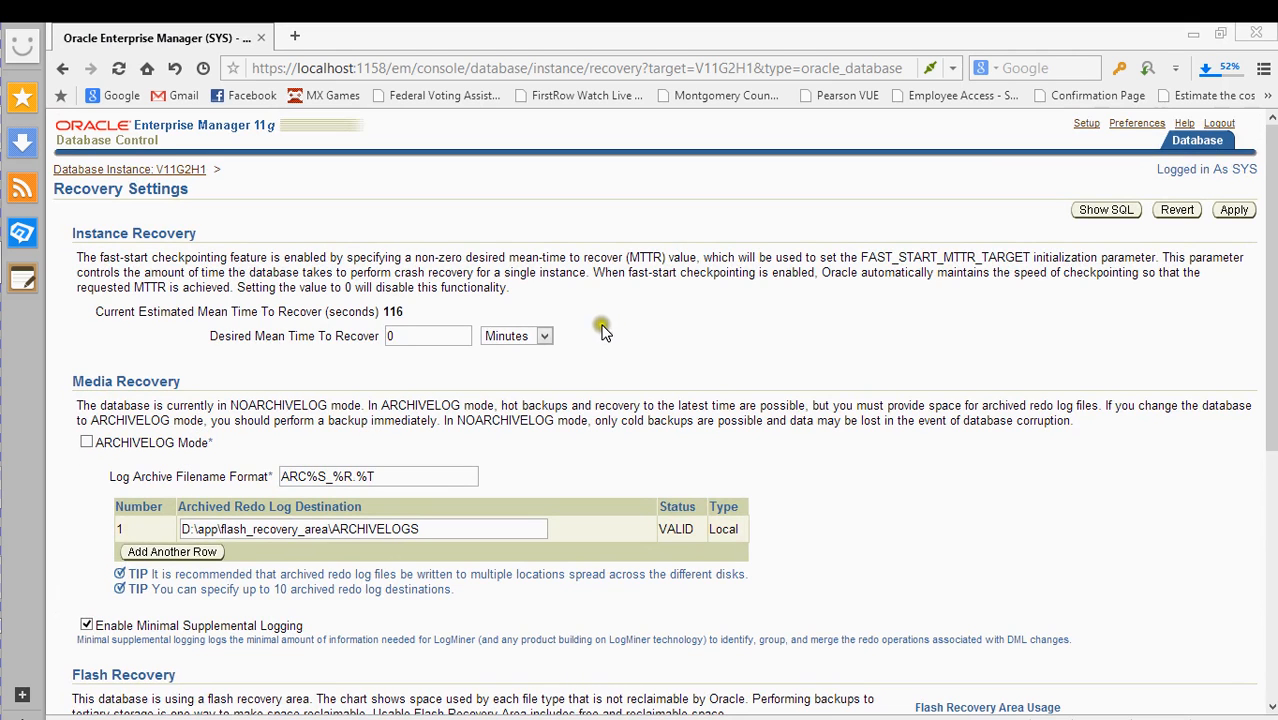
scroll(622, 264, down, 5)
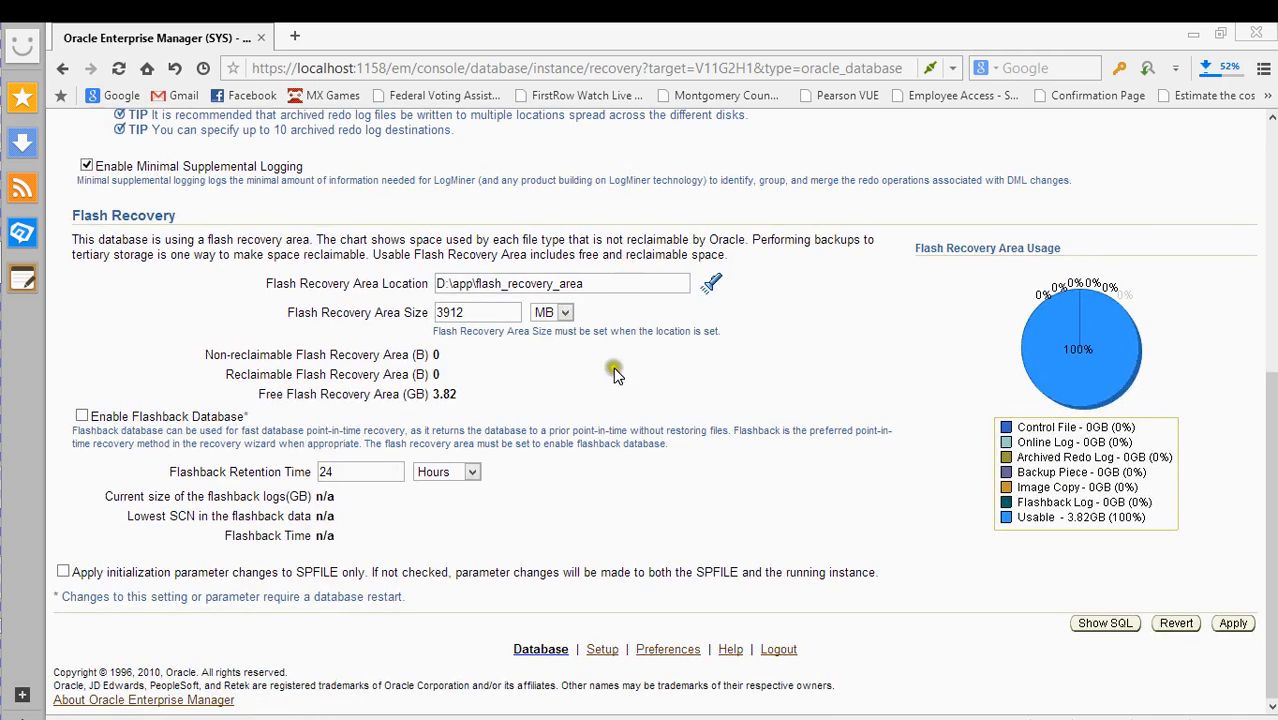
scroll(739, 522, up, 5)
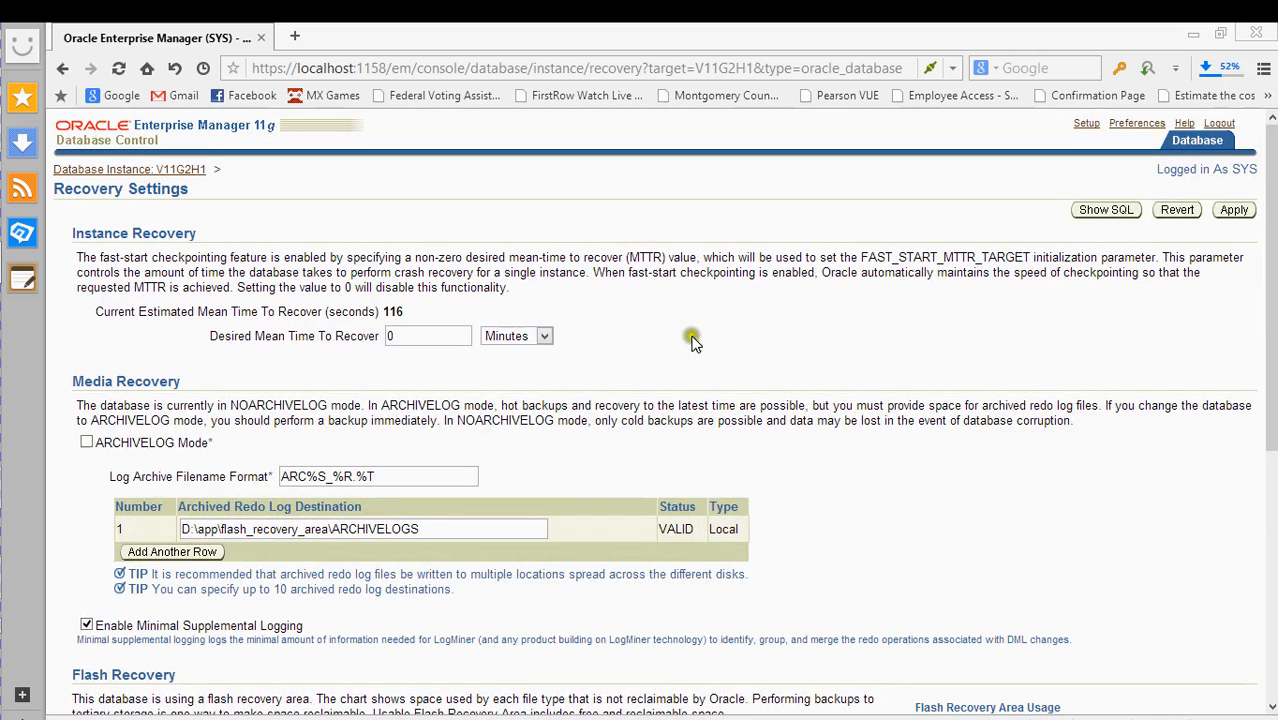
click(100, 171)
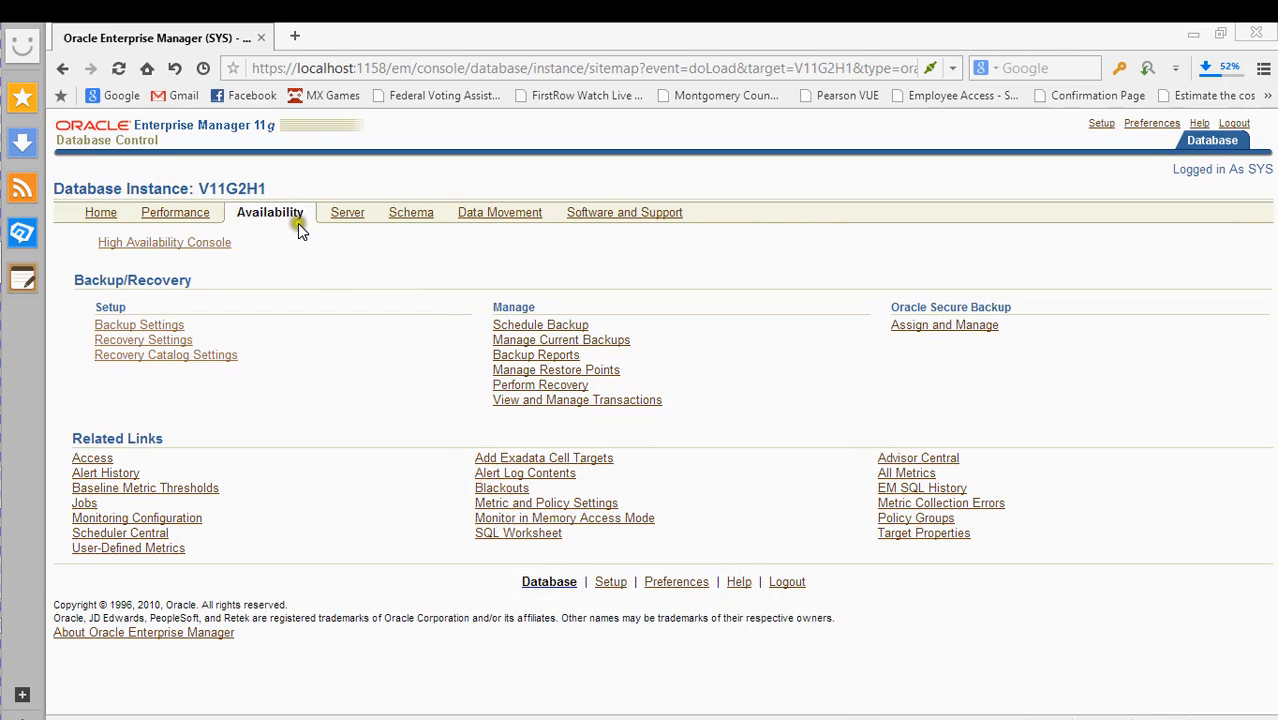
mouse_move(2, 236)
click(42, 621)
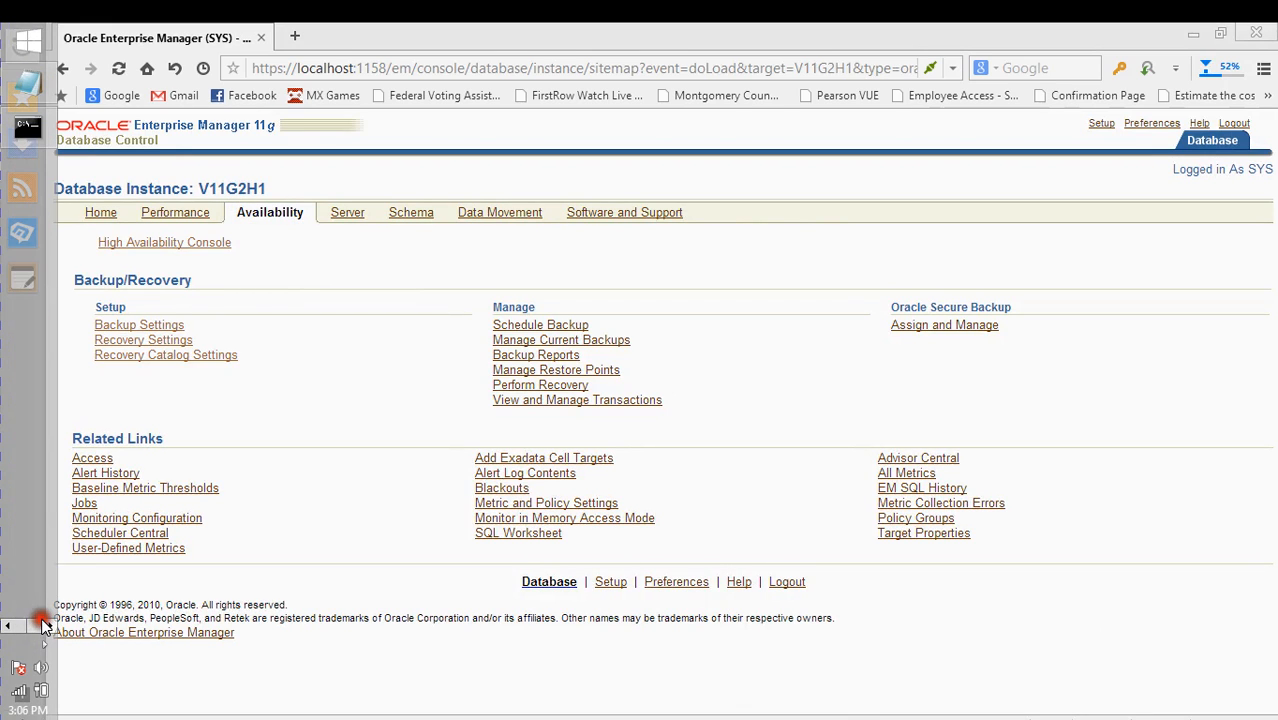
- Run archive log list in SQL*Plus, showing No Archive Mode and automatic archival Disabled
click(27, 127)
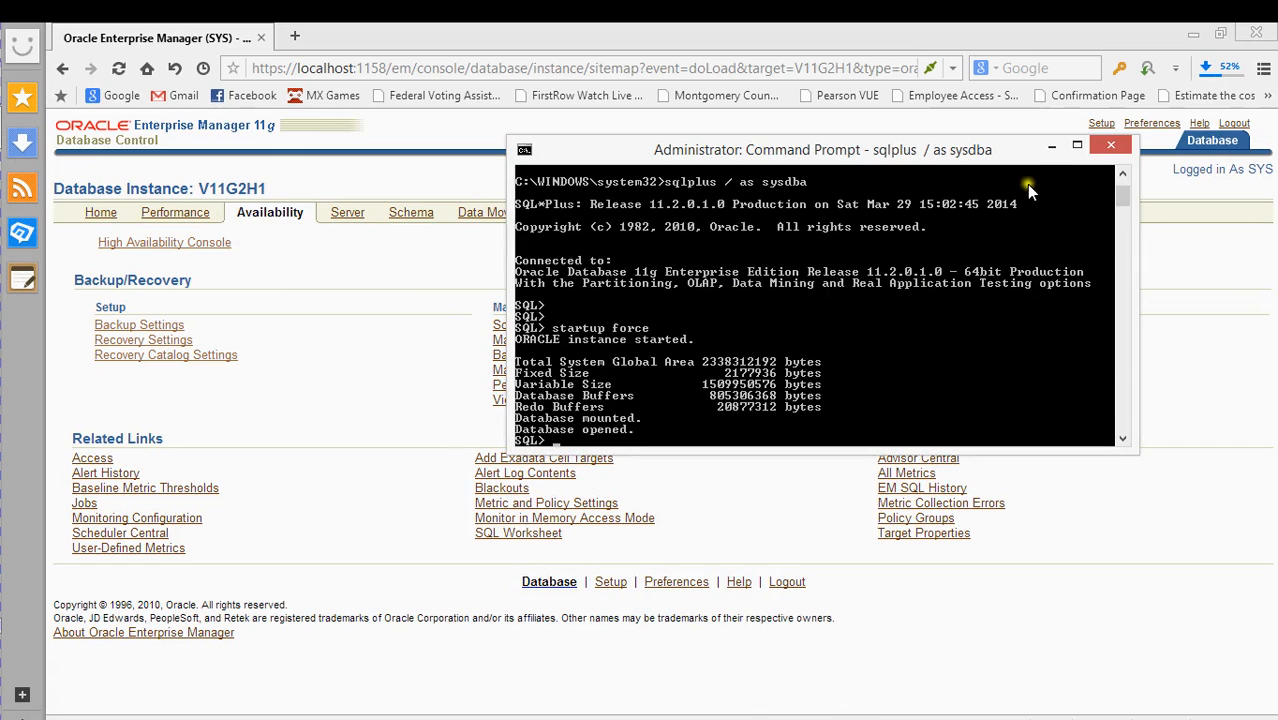
key(Return)
key(Return)
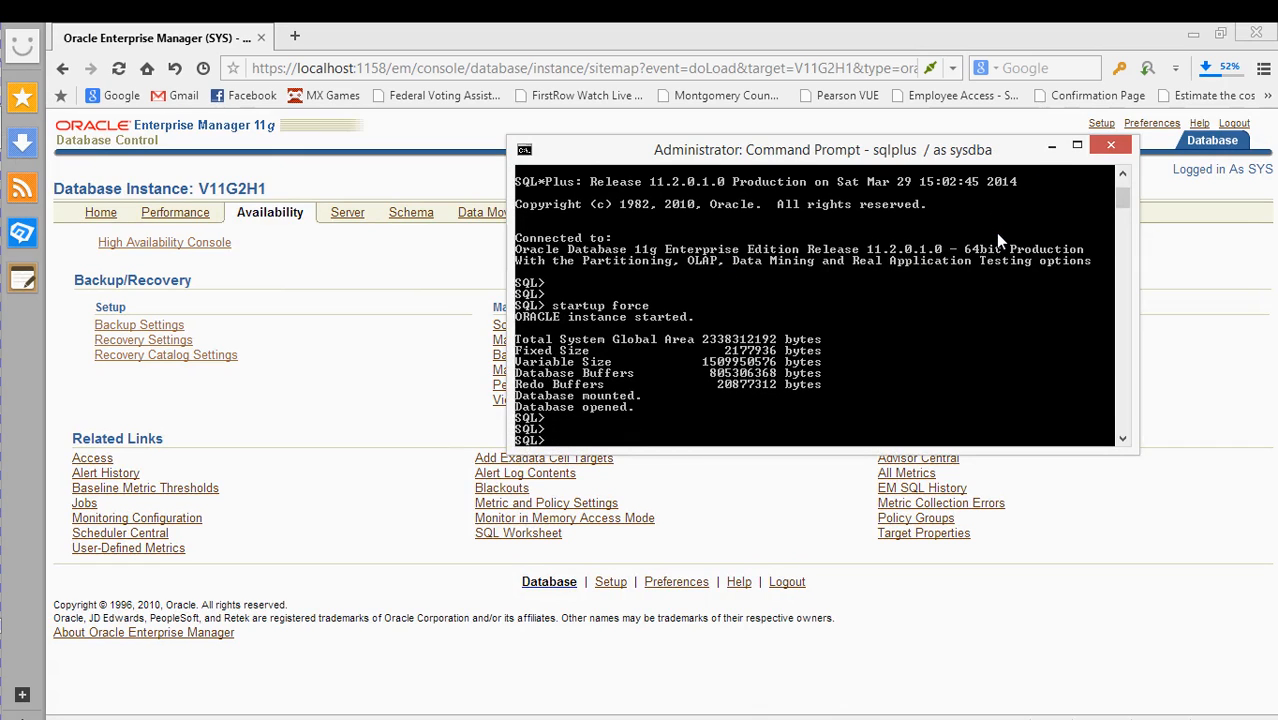
text(archive log list)
key(Return)
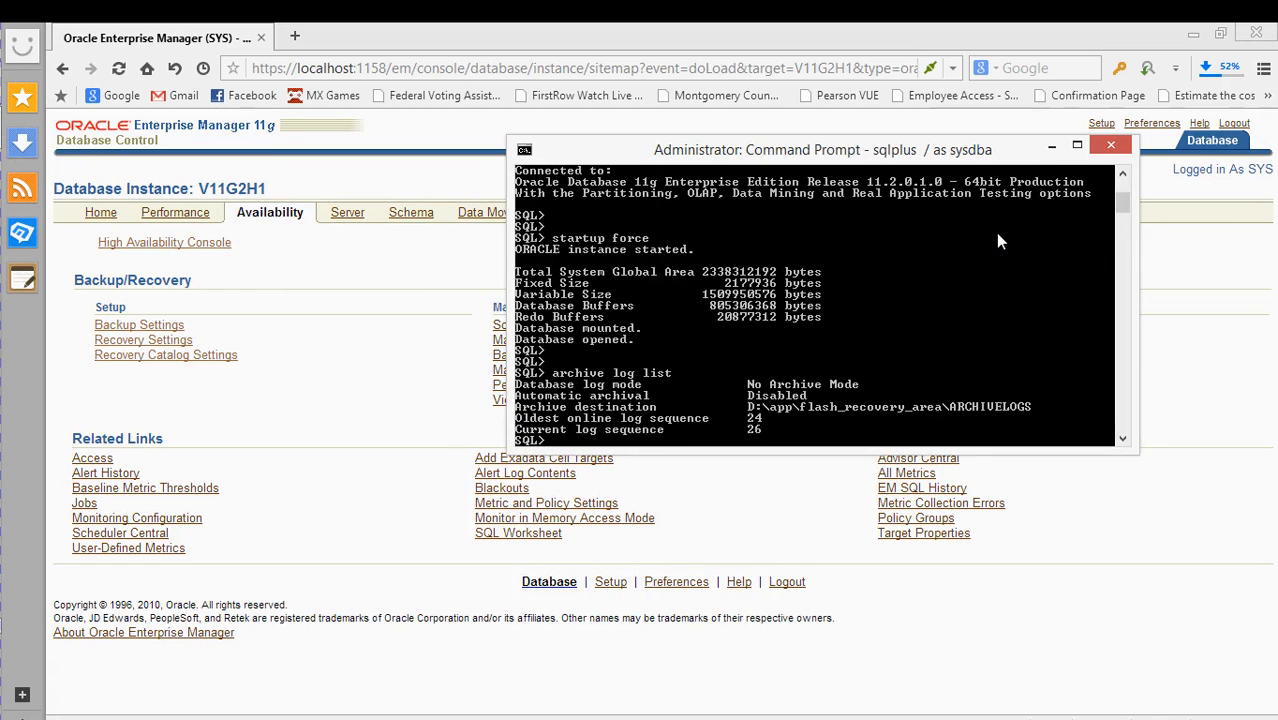
key(Return)
key(Return)
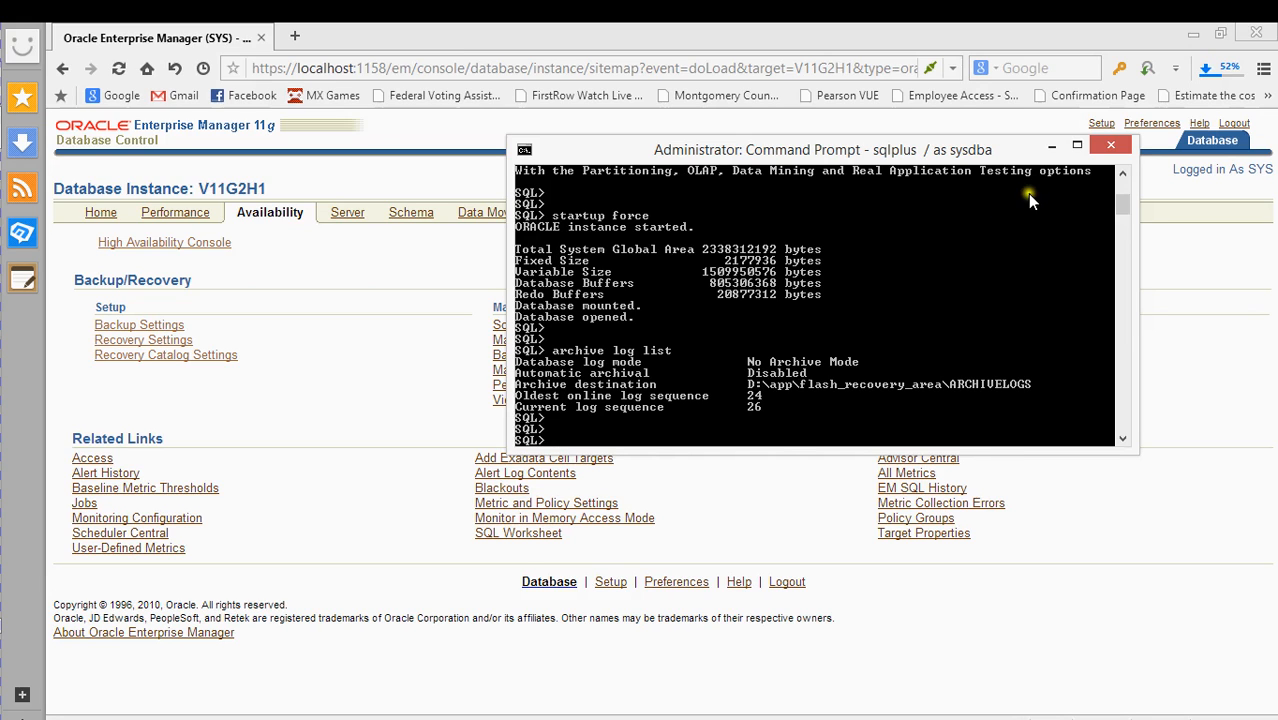
click(1051, 146)
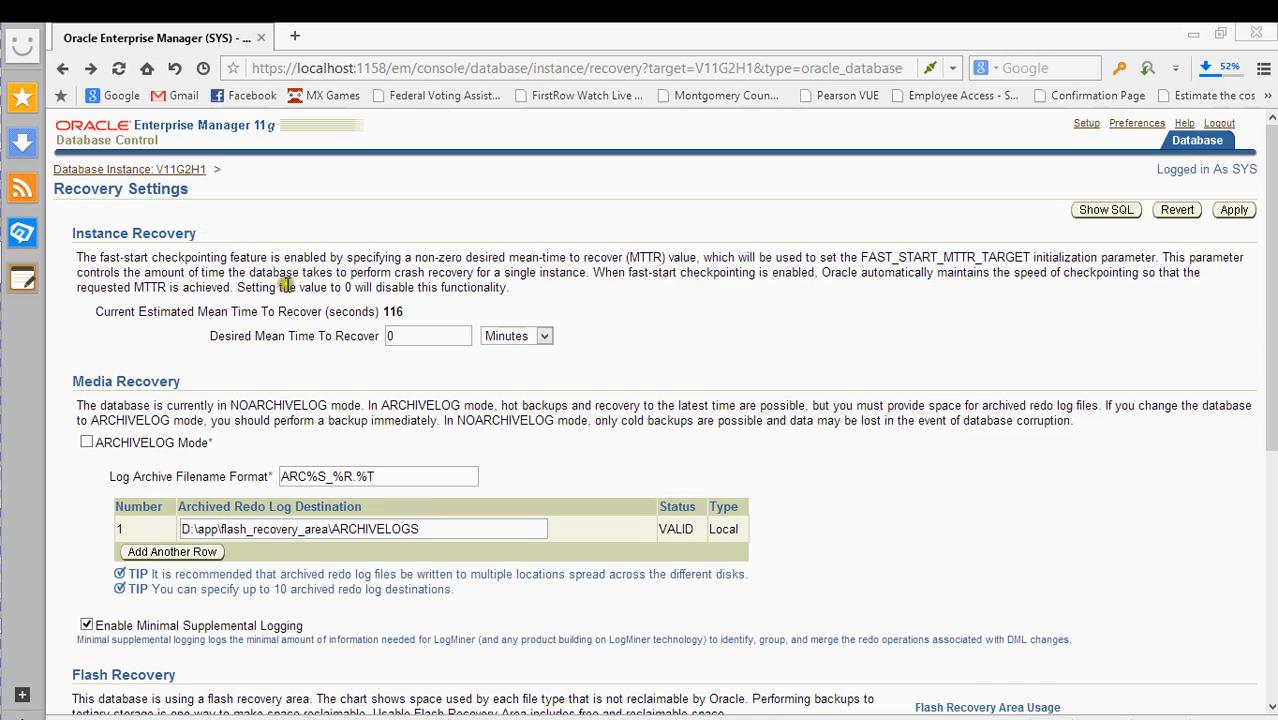
- Scroll Recovery Settings to check ARCHIVELOG Mode unchecked and the 3912 MB flash recovery area
scroll(286, 285, down, 4)
scroll(300, 363, up, 3)
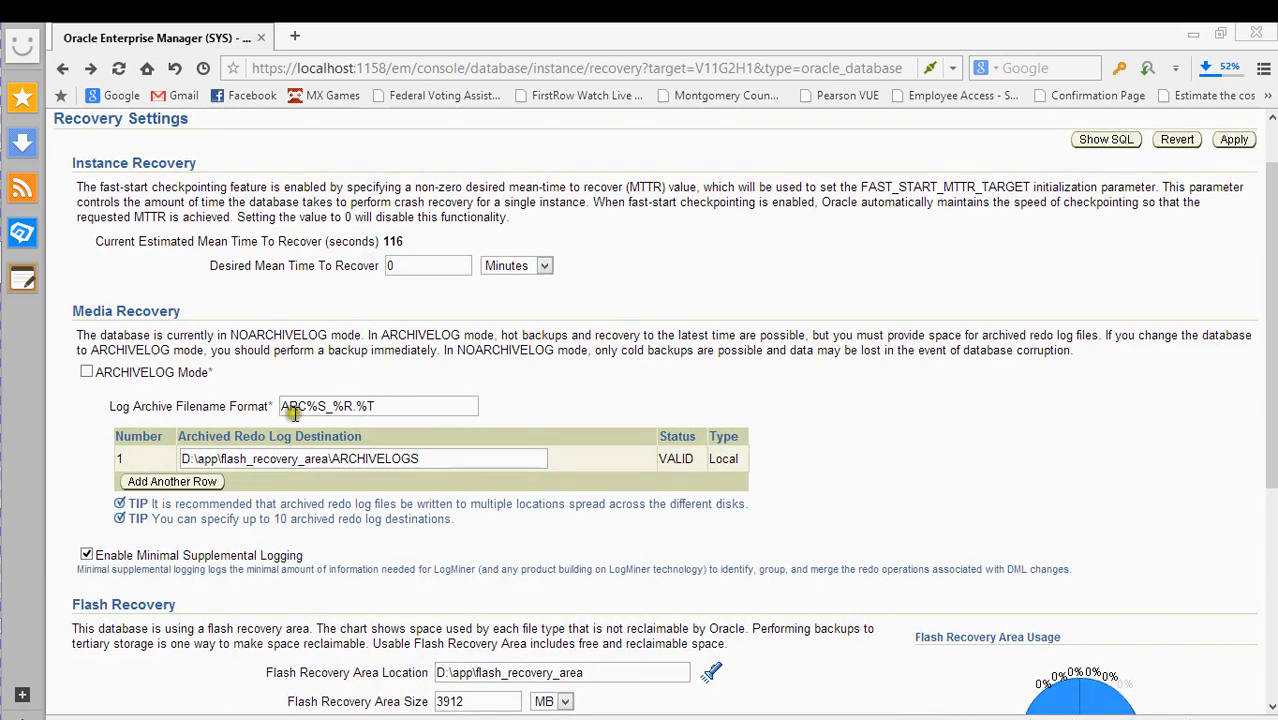
scroll(294, 412, down, 2)
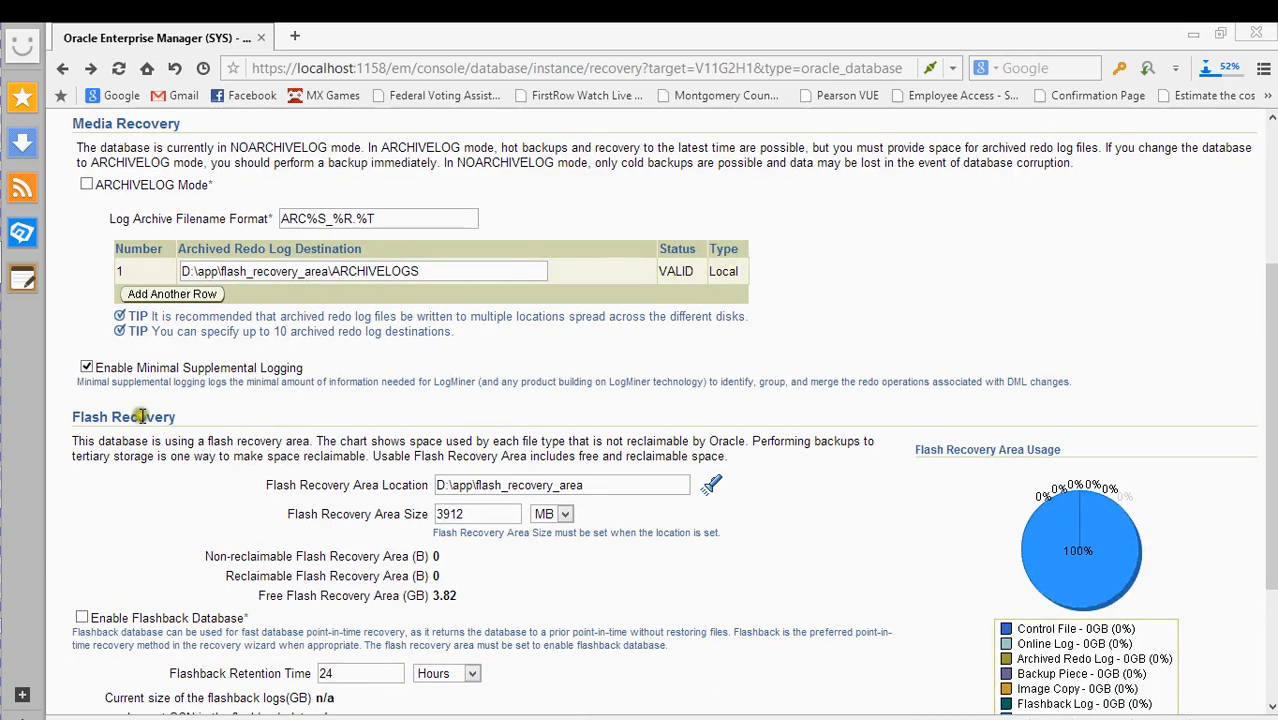
scroll(218, 437, down, 2)
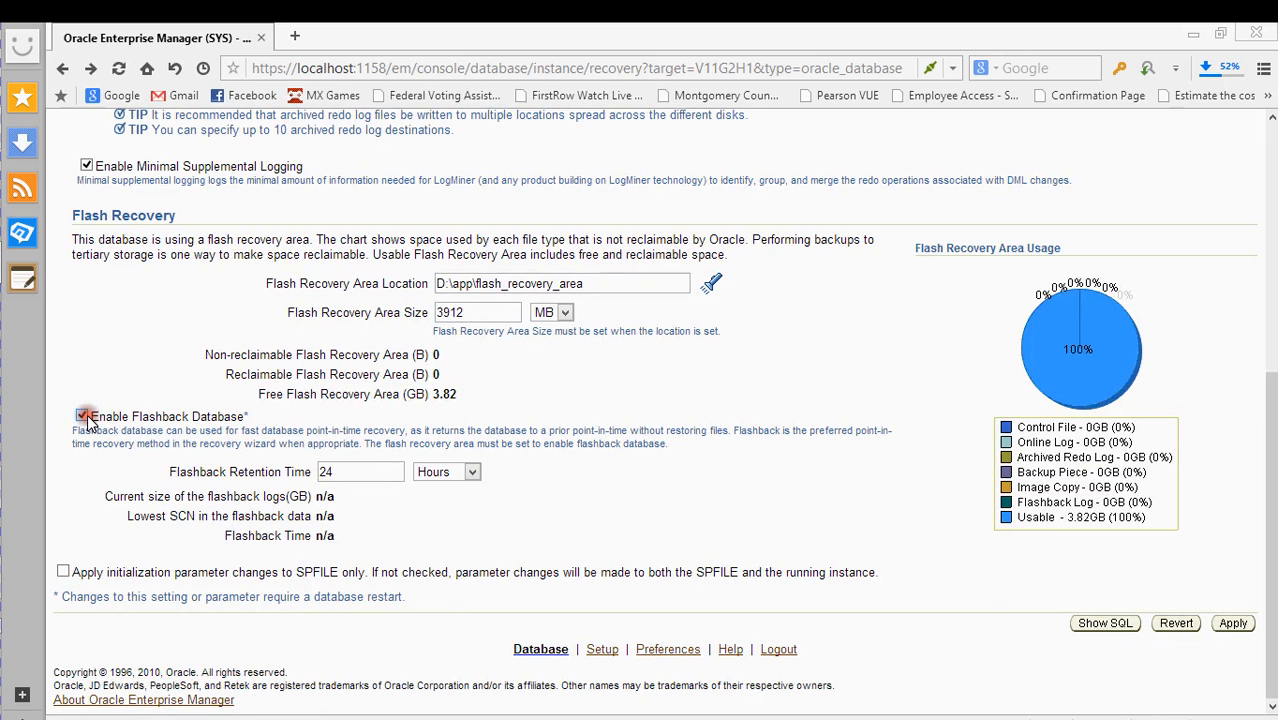
mouse_move(4, 434)
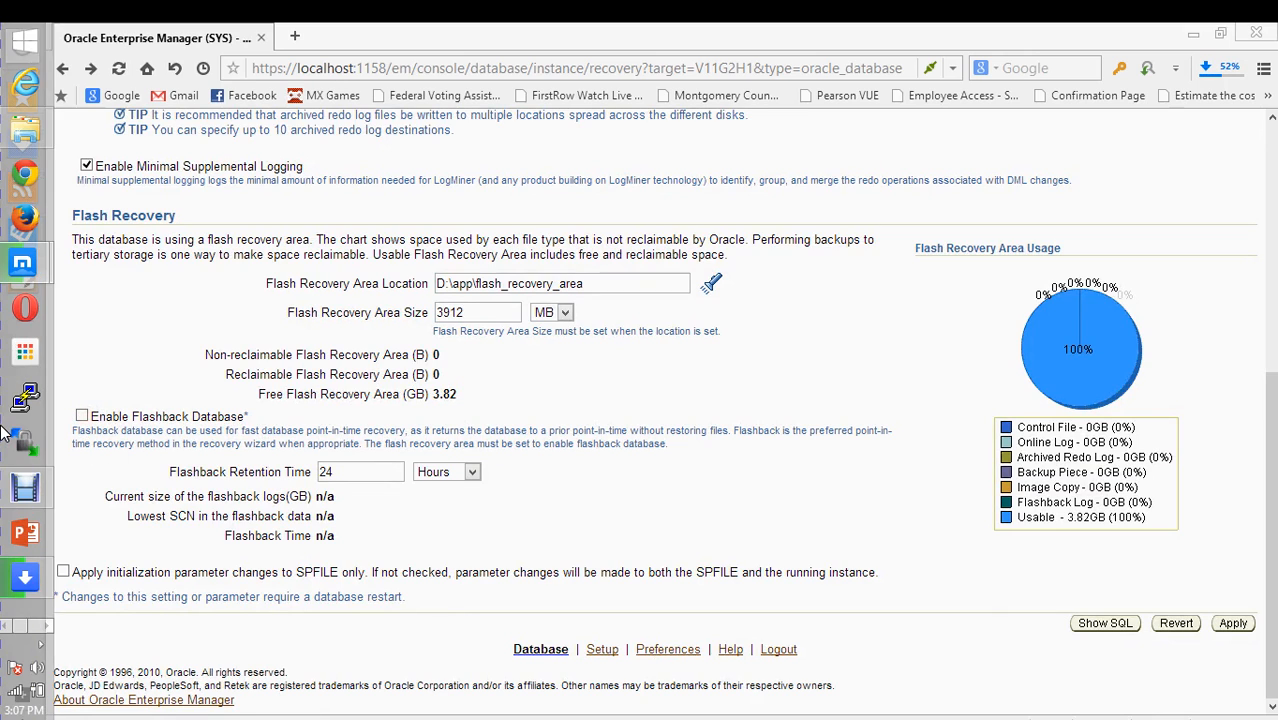
click(49, 616)
click(50, 625)
click(42, 146)
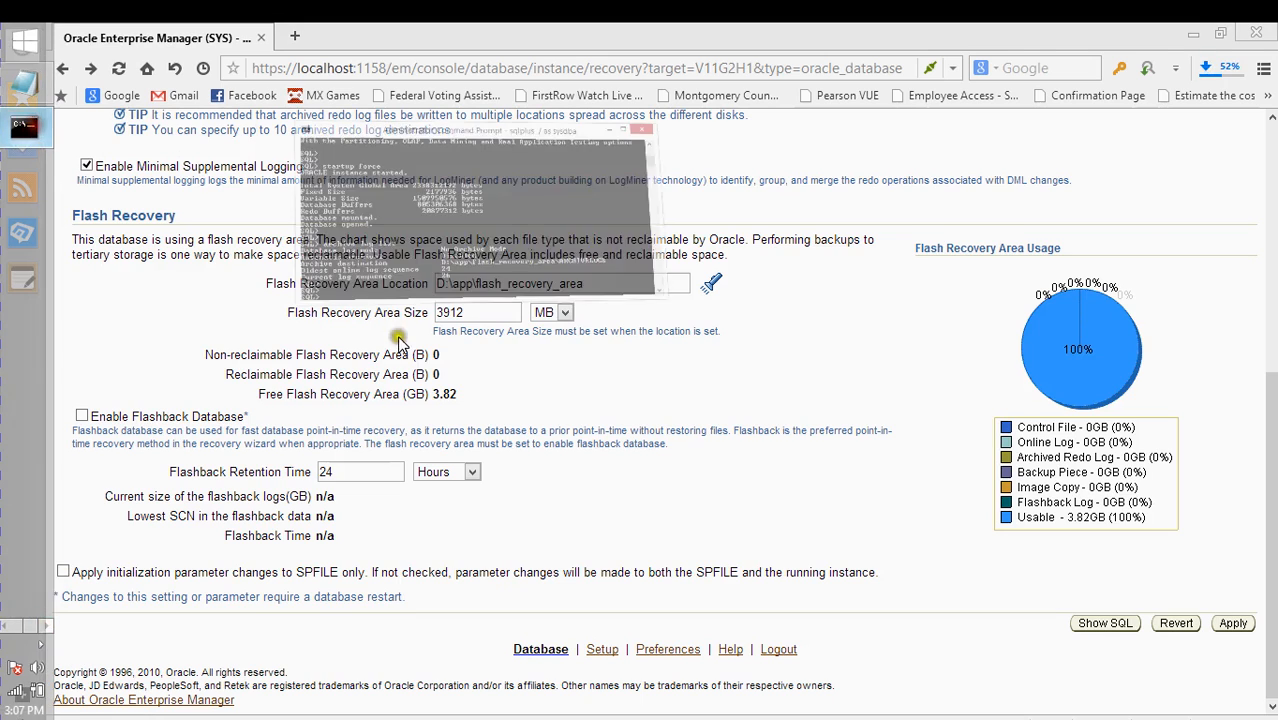
- Run alter database archivelog; and get ORA-01126 because the database is open
text(alter)
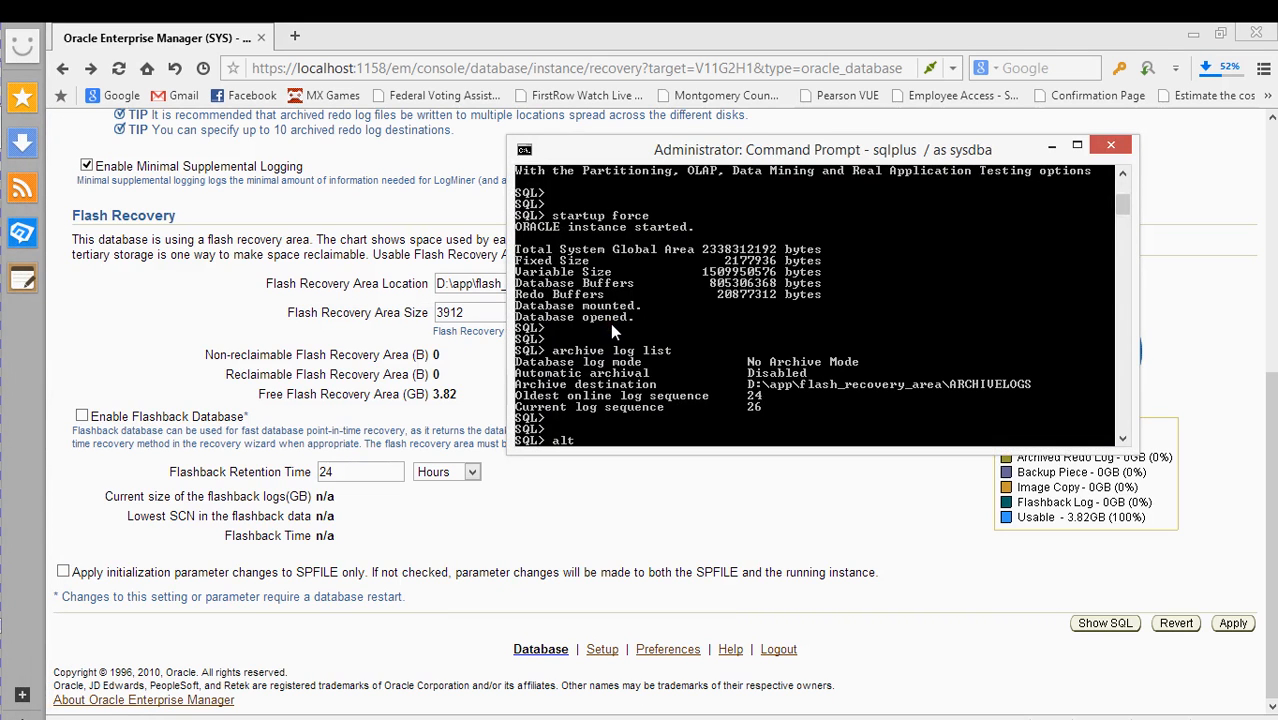
key(BackSpace)
key(BackSpace)
key(BackSpace)
key(BackSpace)
key(BackSpace)
text(alter database archi)
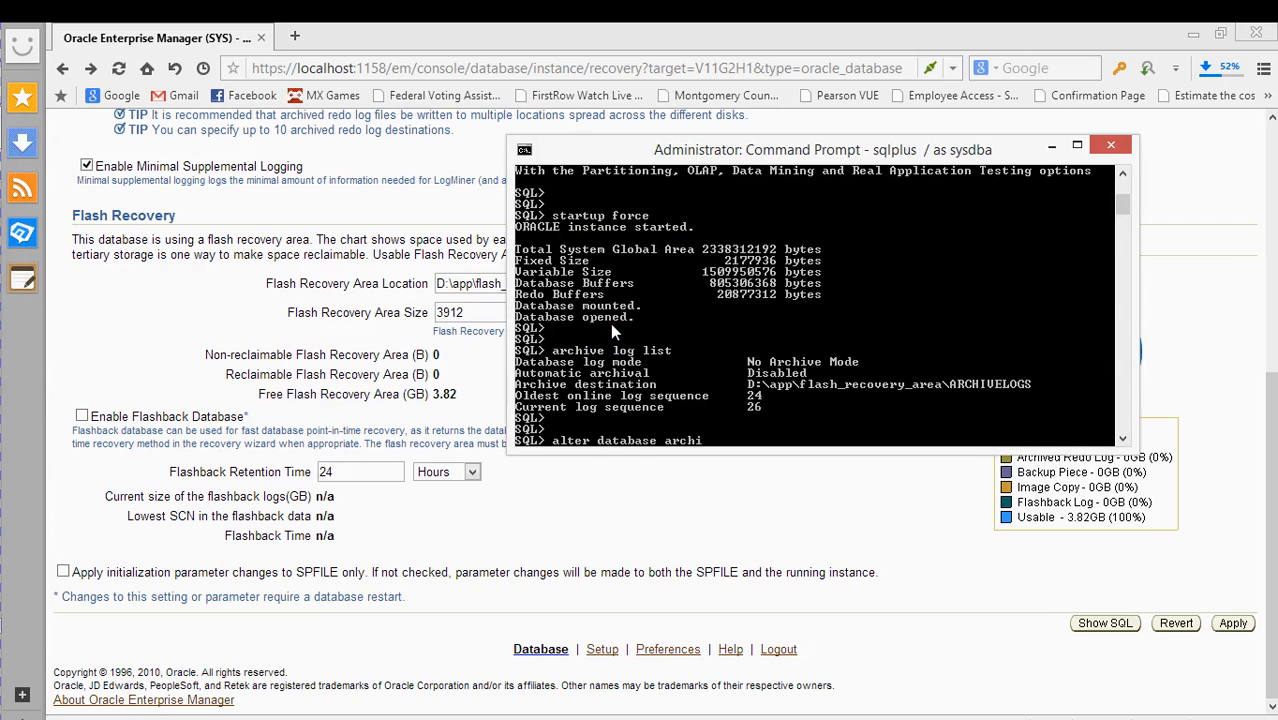
text(velog;)
key(Return)
- Shut down the database with shutdown immediate
key(Up)
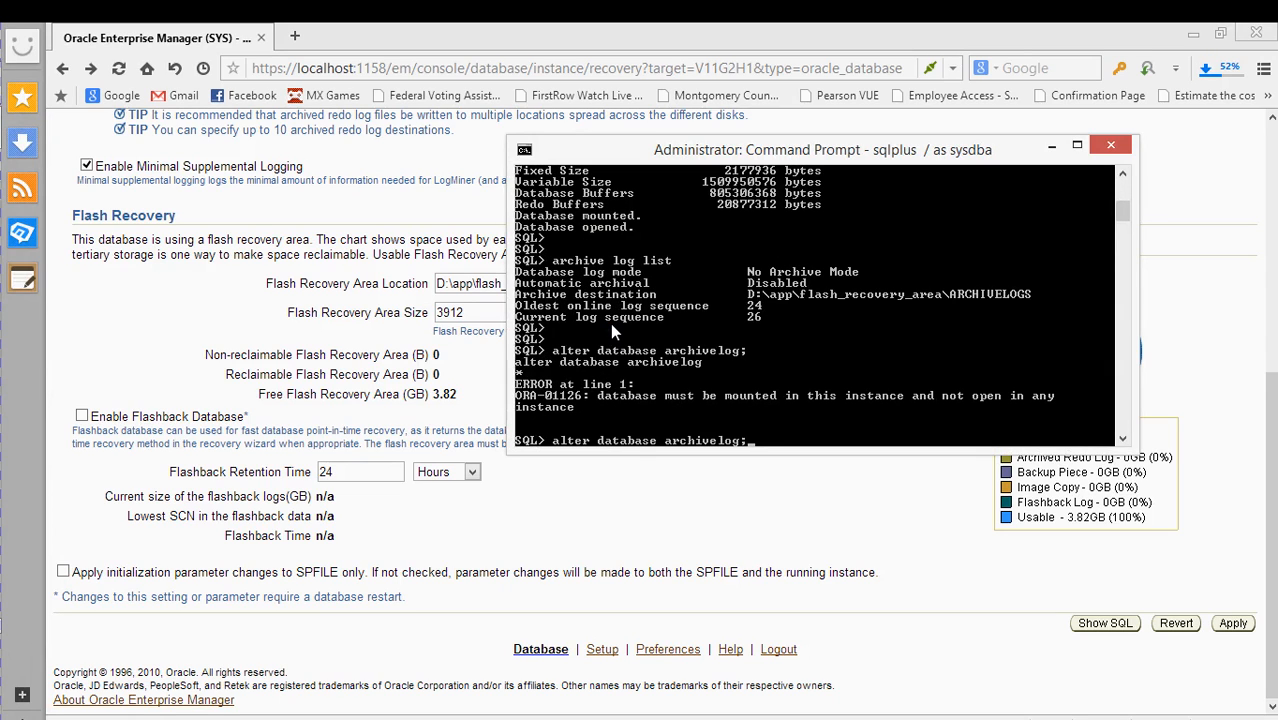
key(BackSpace)
key(BackSpace)
key(BackSpace)
key(BackSpace)
key(BackSpace)
key(BackSpace)
key(BackSpace)
key(BackSpace)
key(BackSpace)
key(BackSpace)
key(BackSpace)
key(BackSpace)
key(BackSpace)
key(BackSpace)
key(BackSpace)
key(BackSpace)
key(BackSpace)
key(BackSpace)
key(BackSpace)
key(BackSpace)
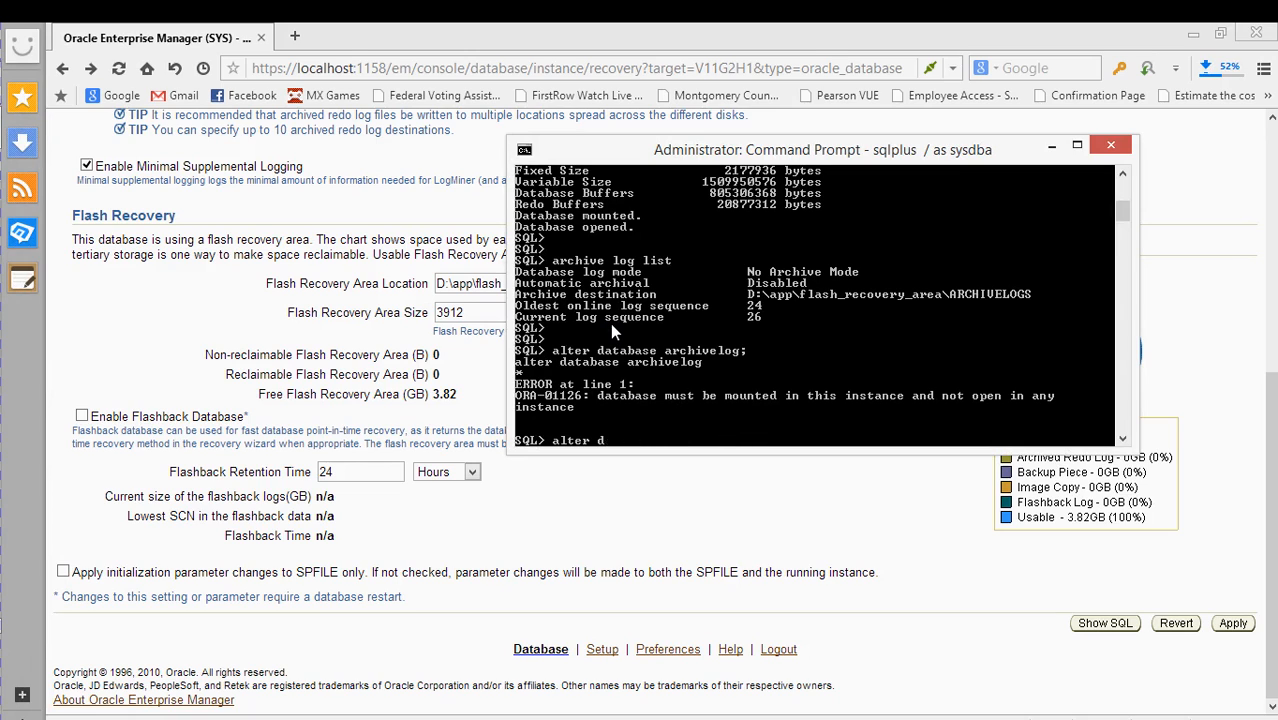
text(shutdown immediate)
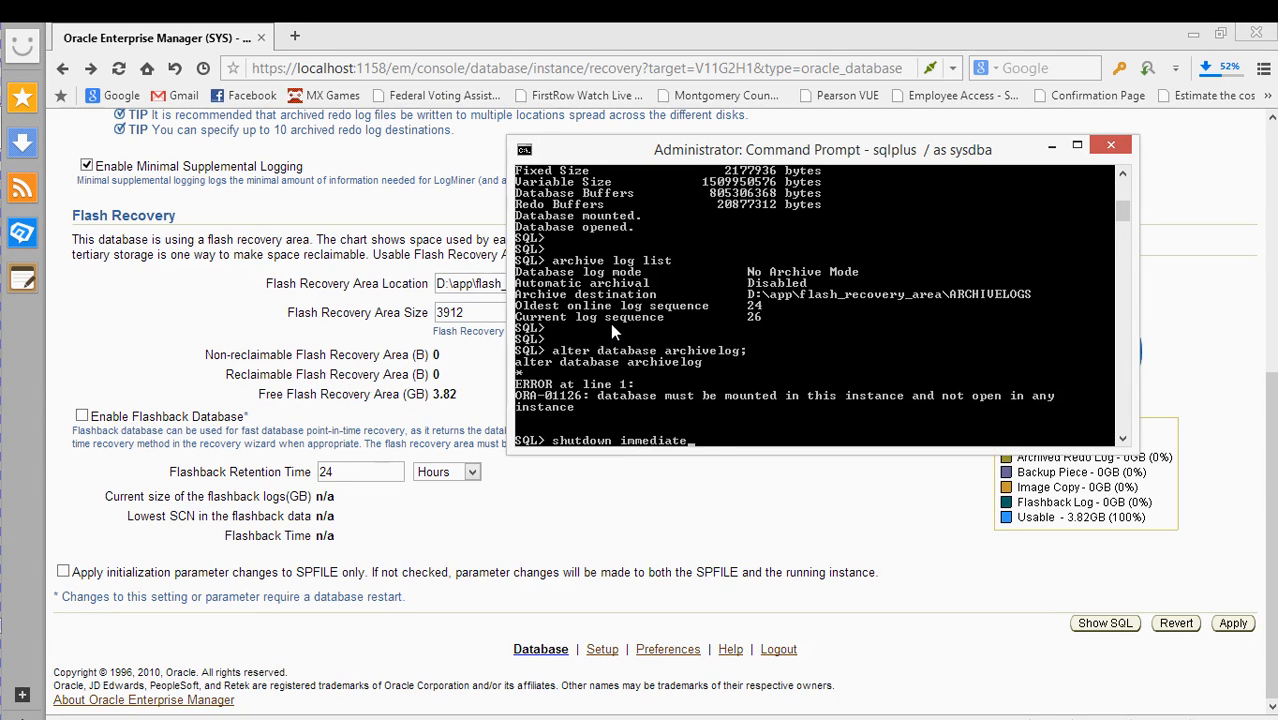
key(Return)
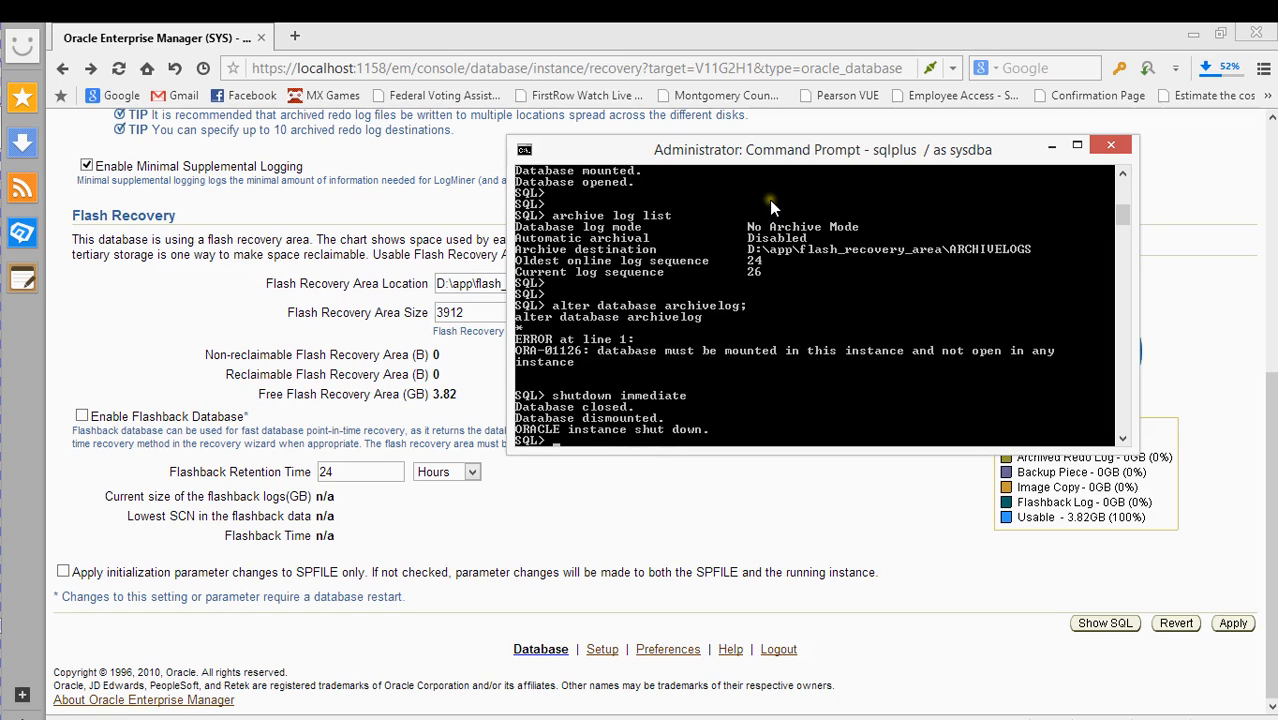
key(Return)
key(Return)
text(star)
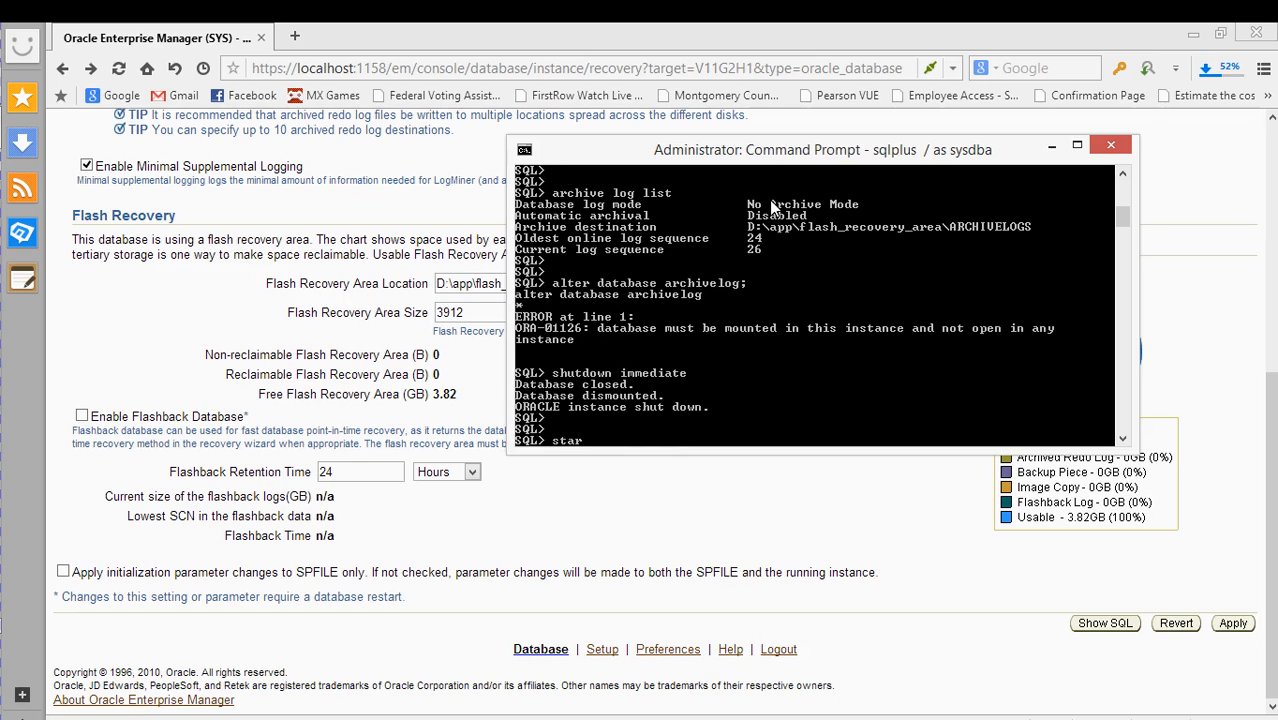
text(tup mount)
- Run startup mount, then alter database archivelog; until it reports Database altered
key(Return)
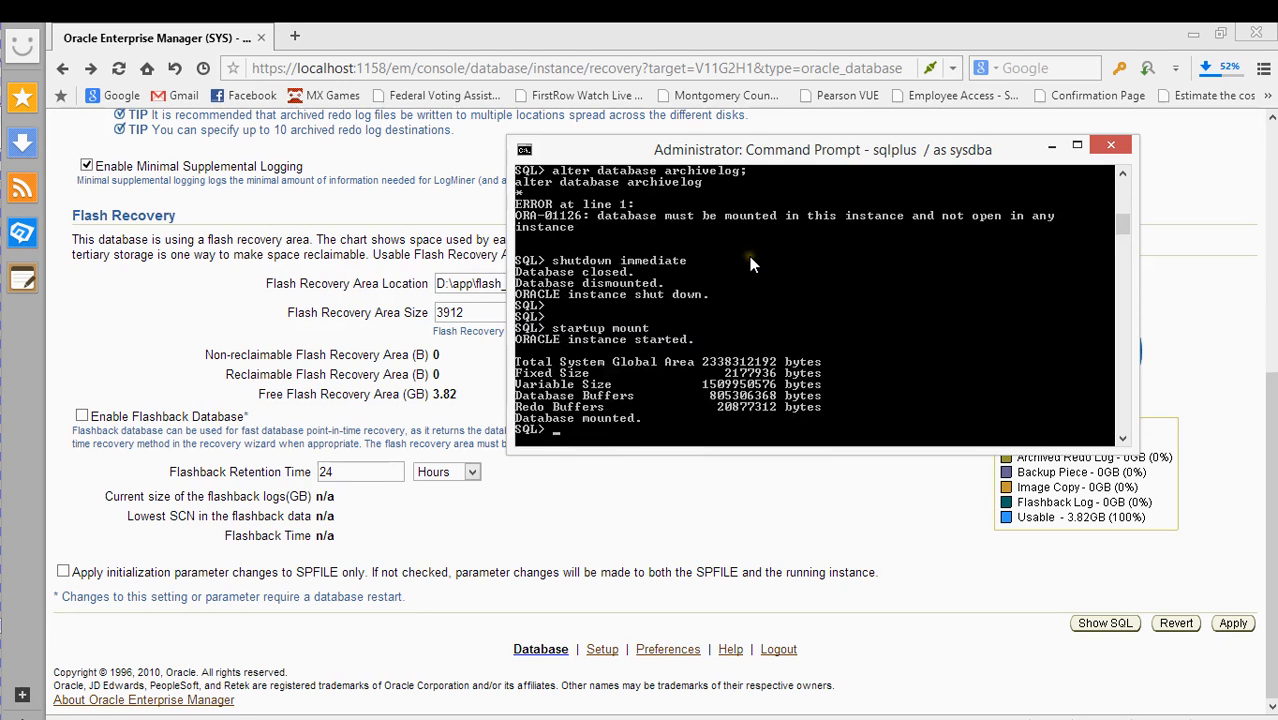
key(Return)
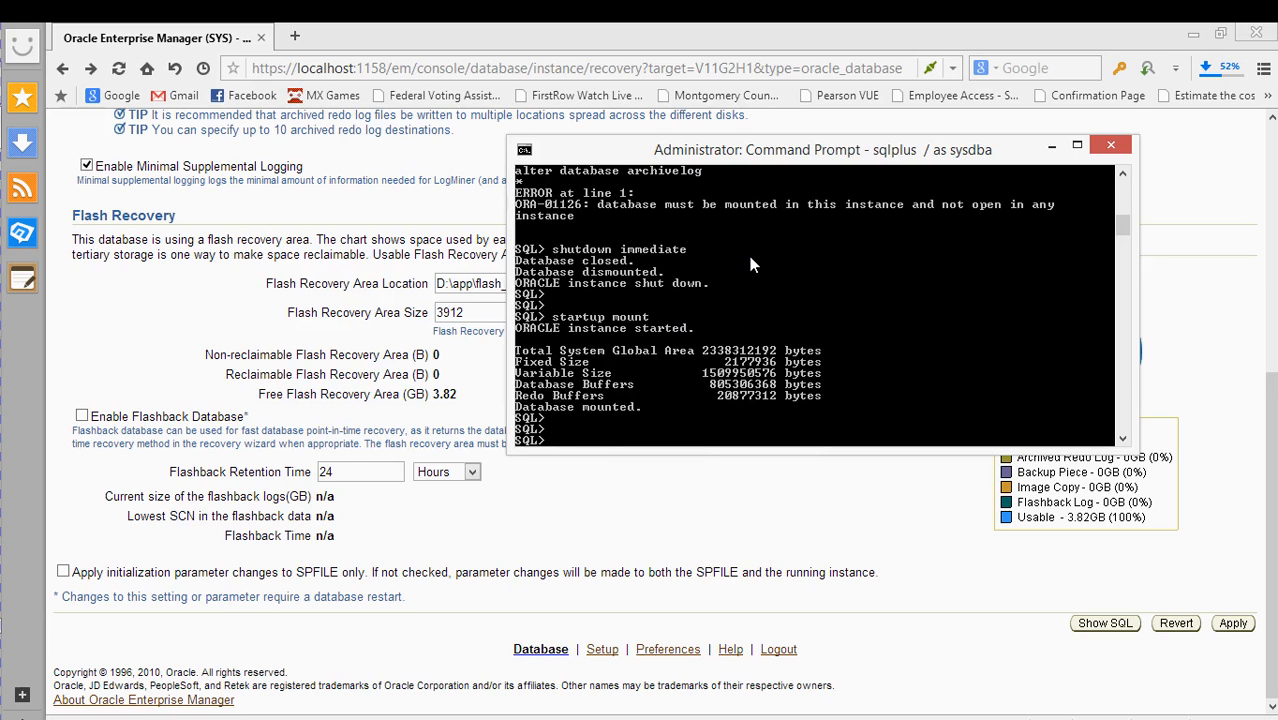
text(alter database archivelog;)
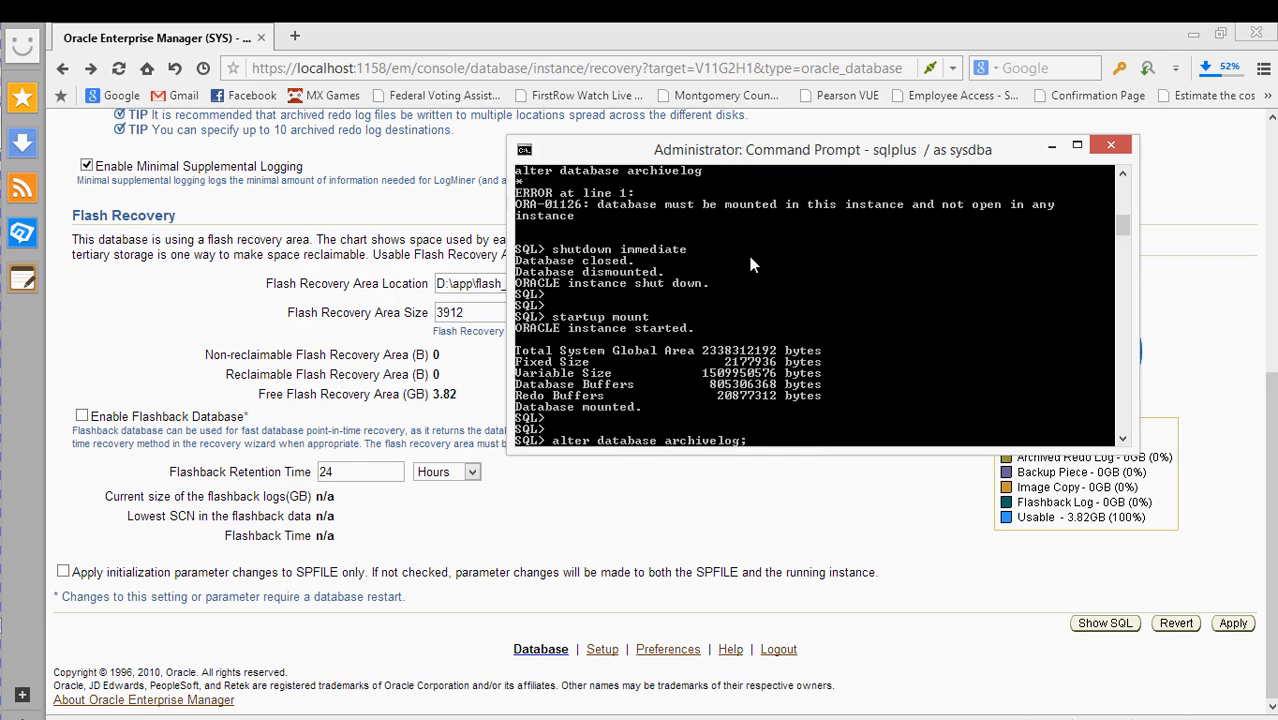
key(Return)
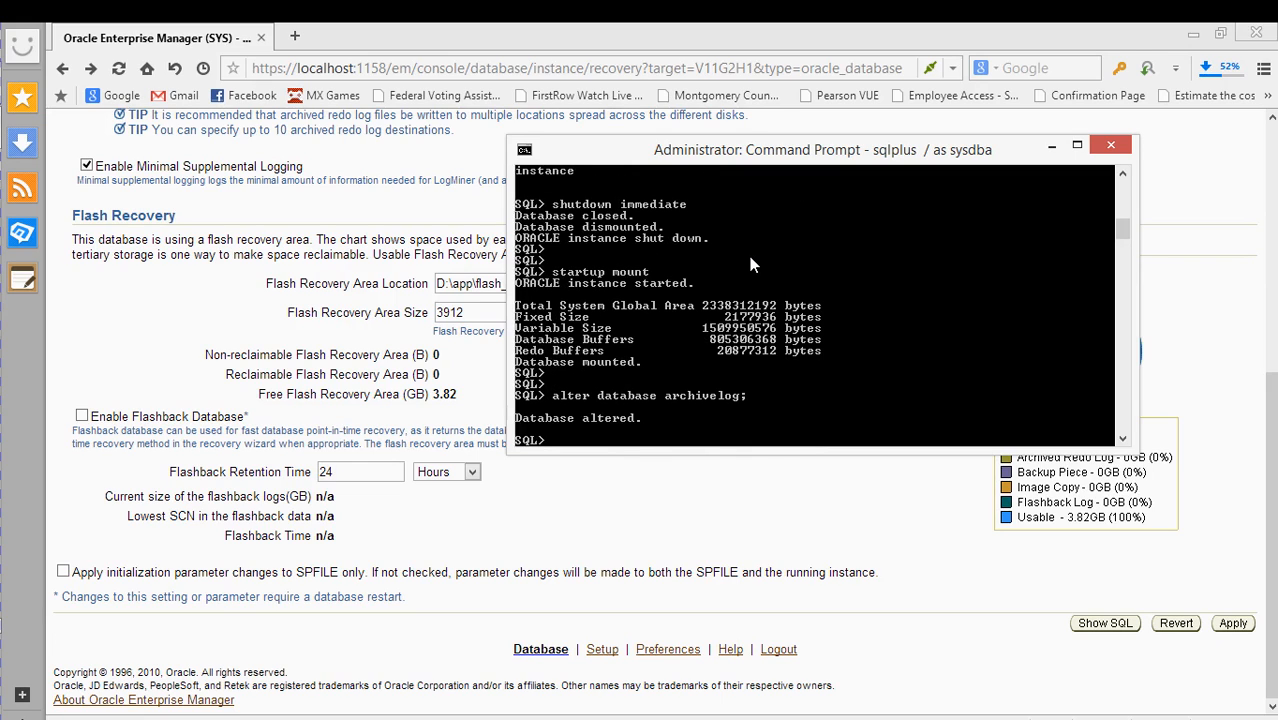
key(Return)
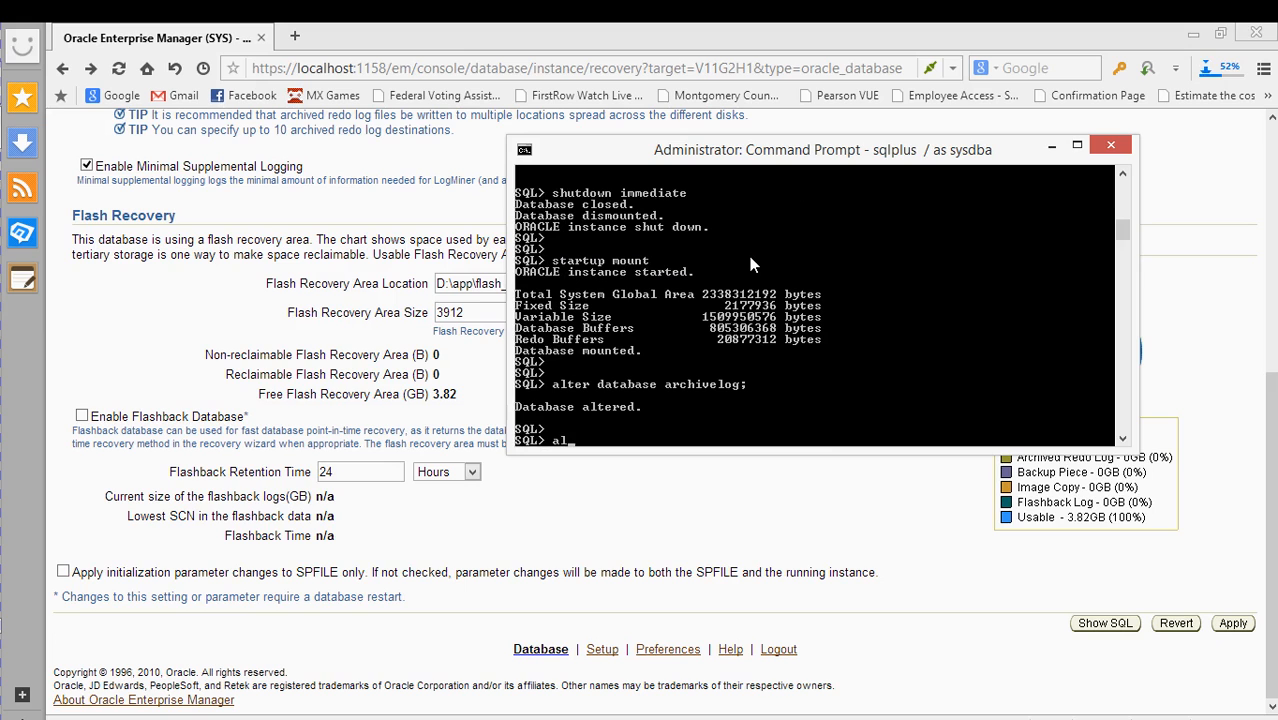
key(BackSpace)
drag(686, 149, 735, 248)
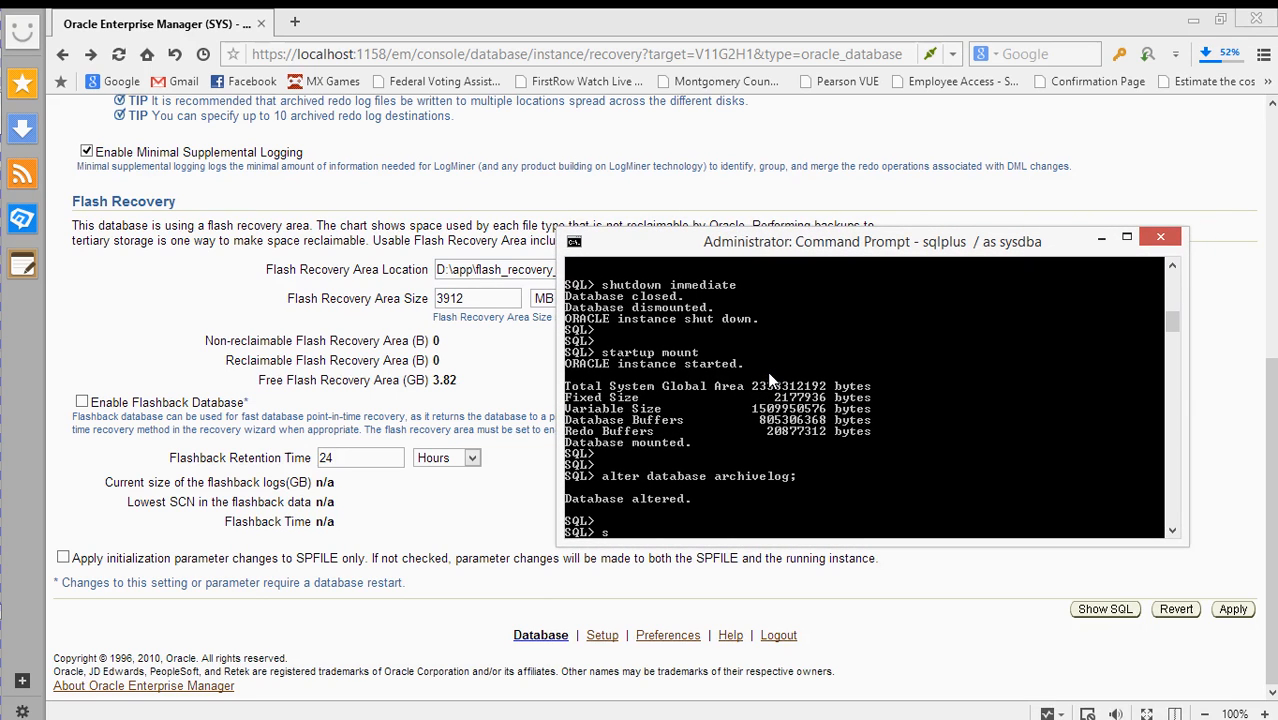
- Run alter database open; in SQL*Plus, then reload the Enterprise Manager page
text(lter data)
text(abse)
key(BackSpace)
key(BackSpace)
key(BackSpace)
key(BackSpace)
text(base open;)
key(Return)
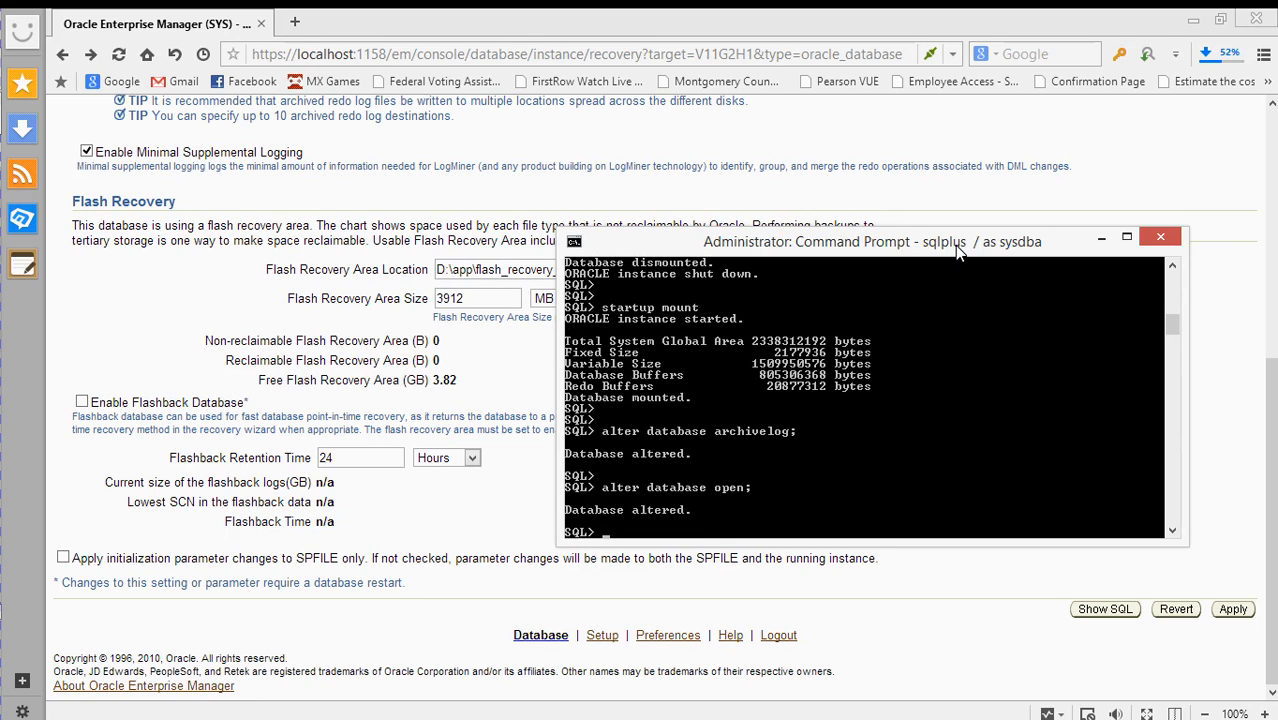
click(1033, 208)
click(118, 54)
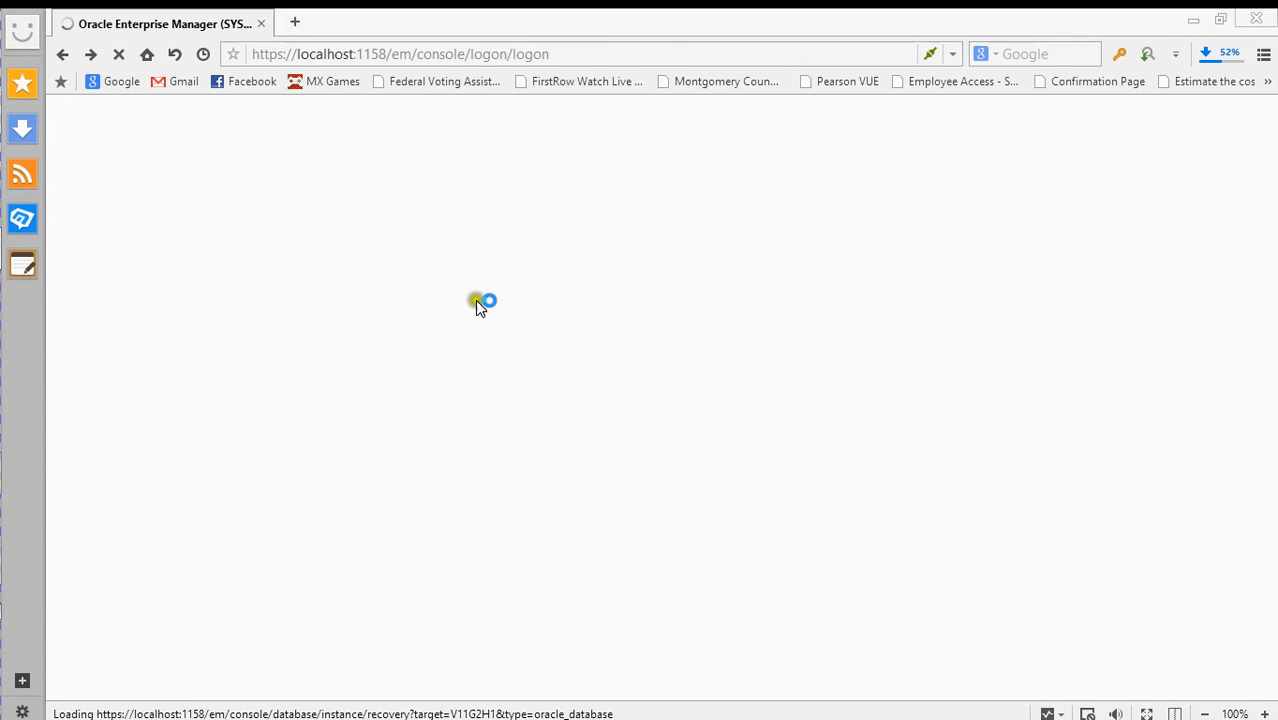
- Log back in as user sys with its password, connecting as SYSDBA
drag(337, 205, 143, 222)
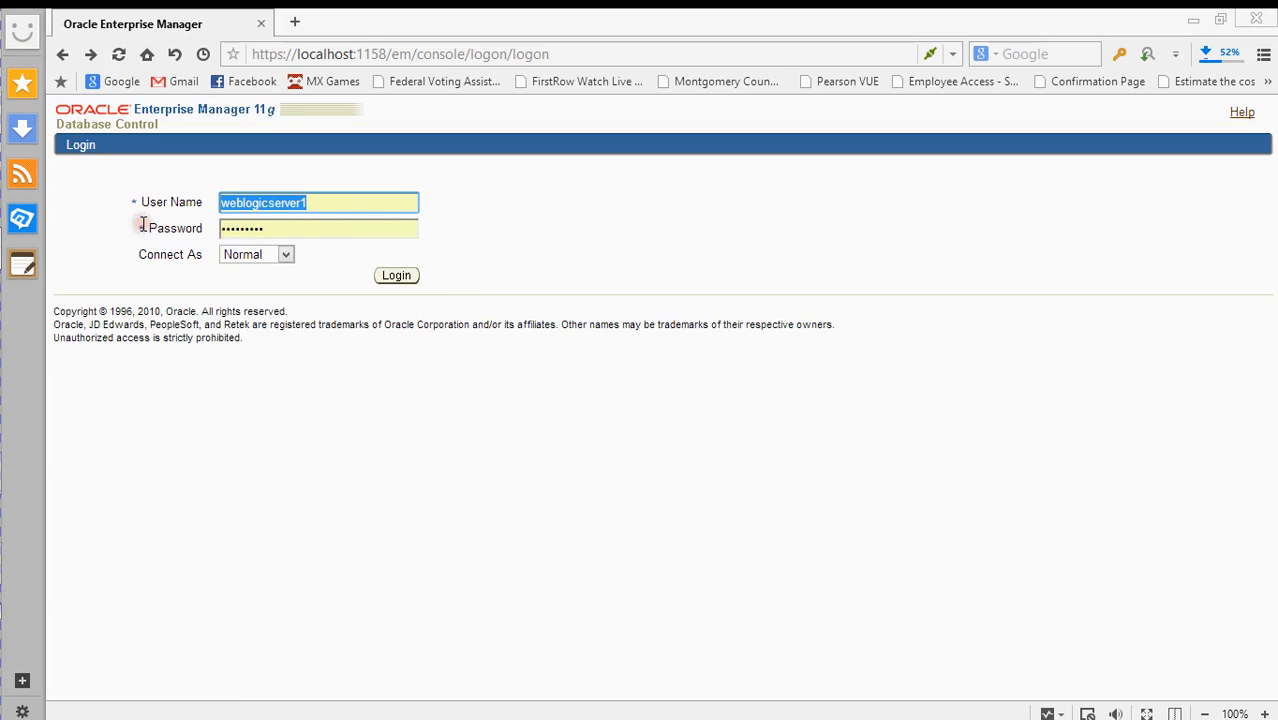
text(sys)
key(Tab)
text(or)
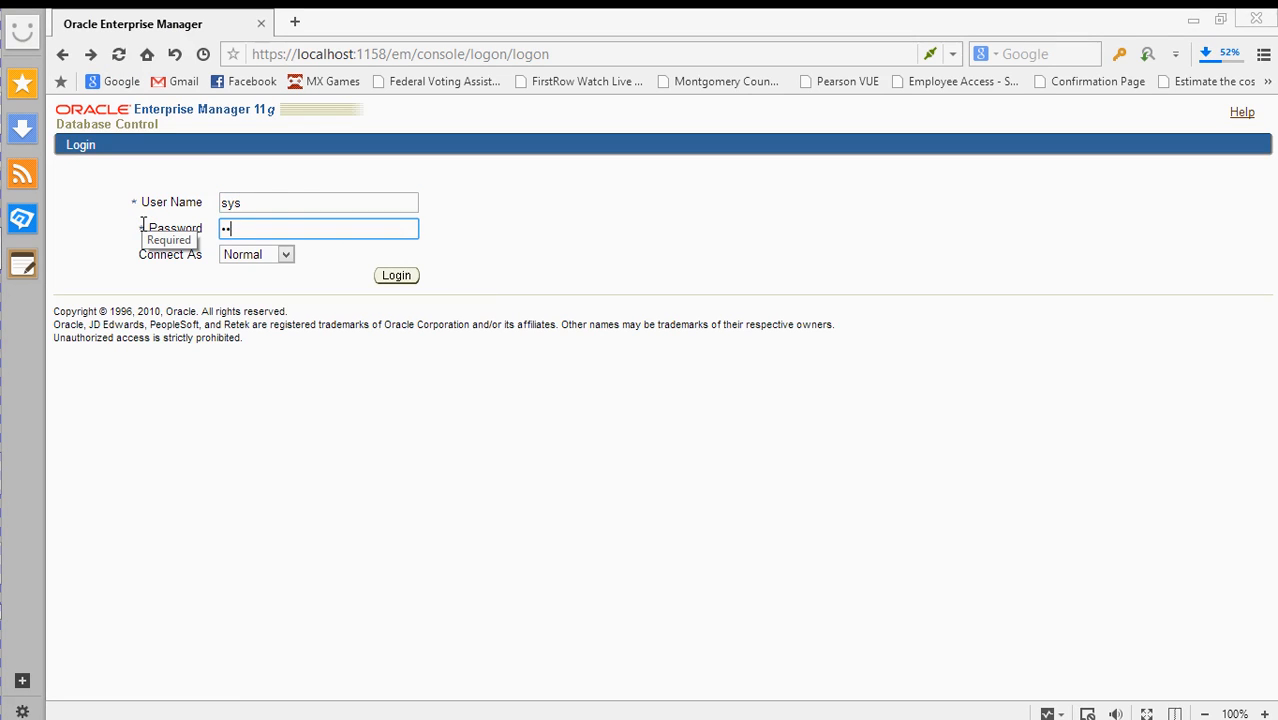
text(•••••••)
click(240, 253)
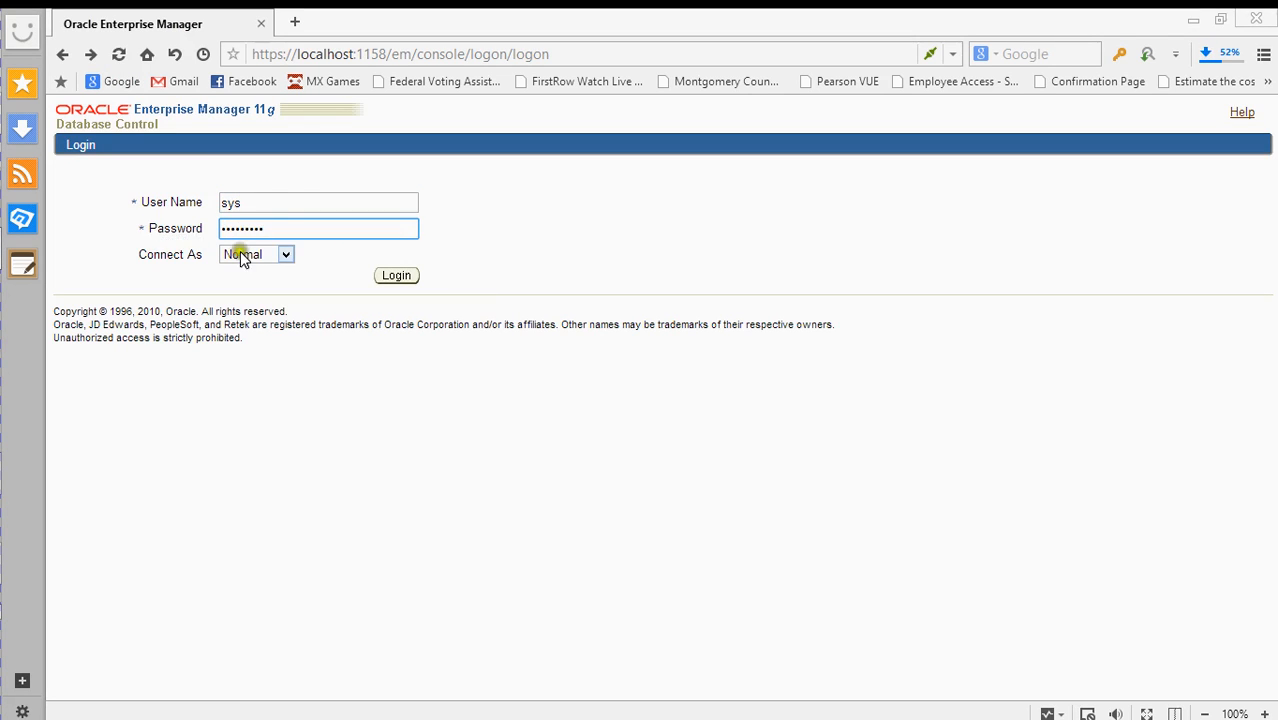
click(250, 287)
click(390, 277)
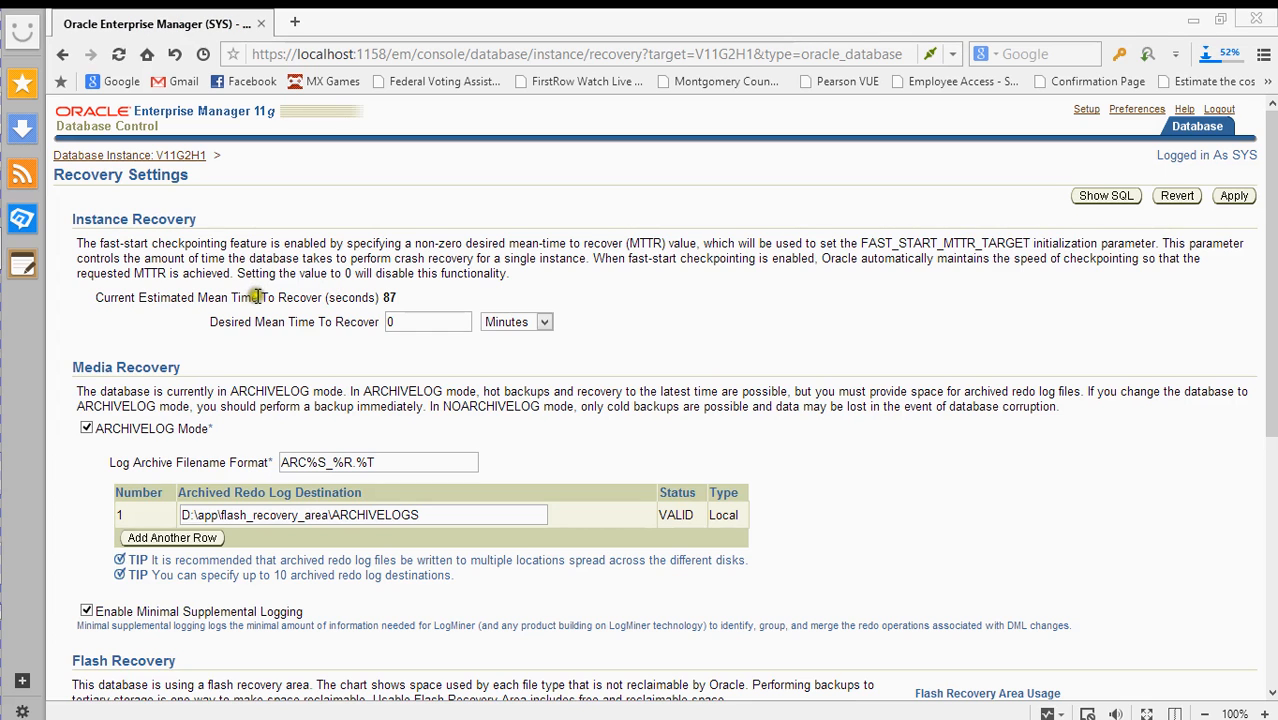
- In SQL*Plus, run ARCHIVE LOG LIST to confirm Archive Mode with automatic archival, then minimize the console
scroll(255, 292, down, 3)
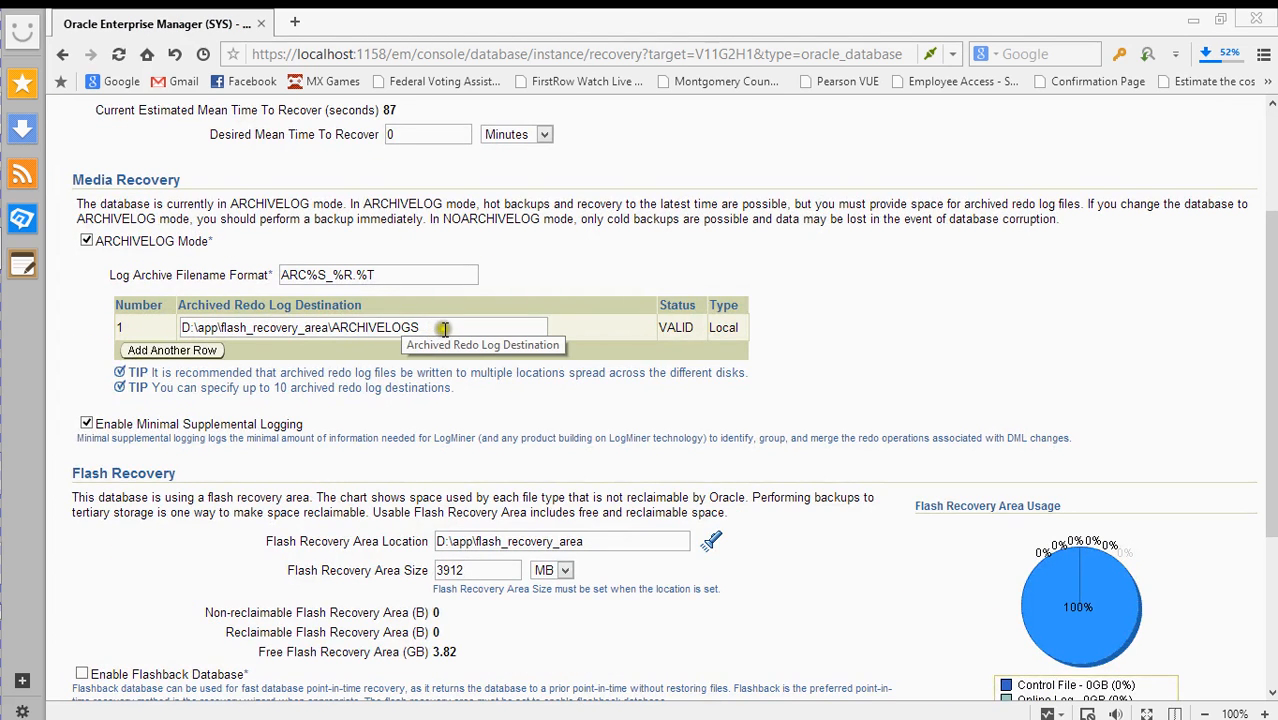
mouse_move(28, 540)
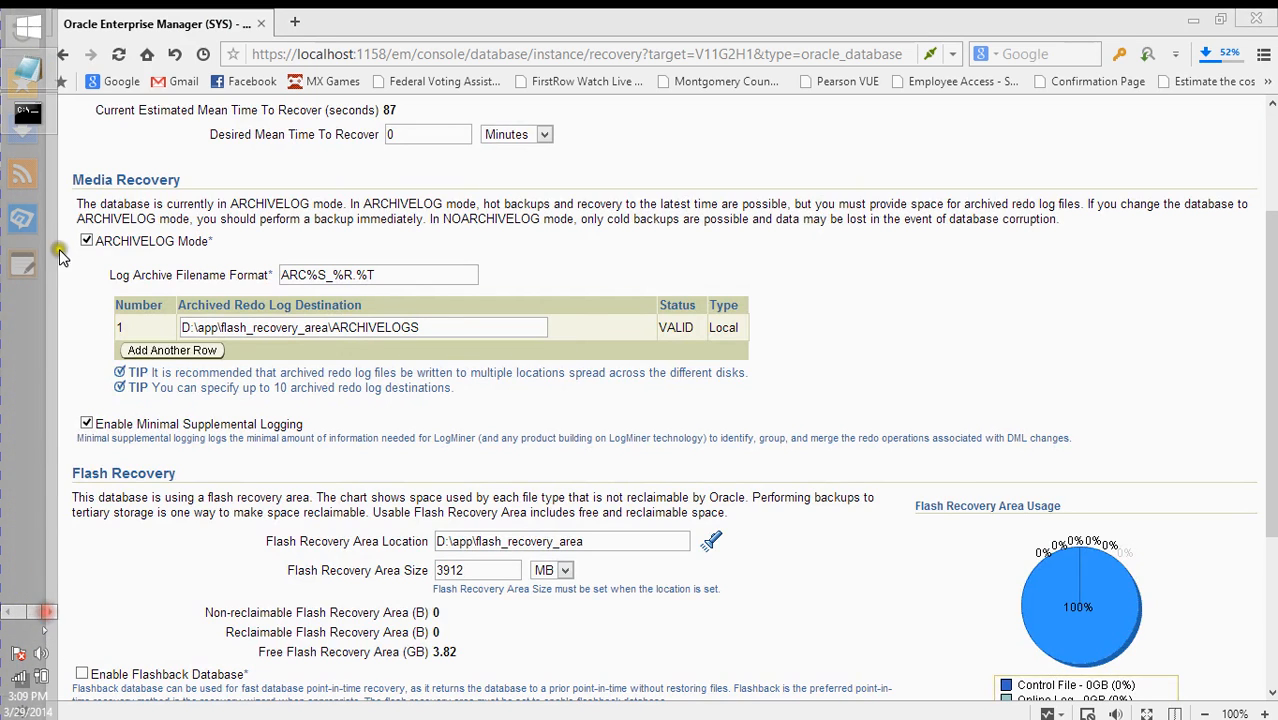
click(28, 249)
key(Return)
key(Return)
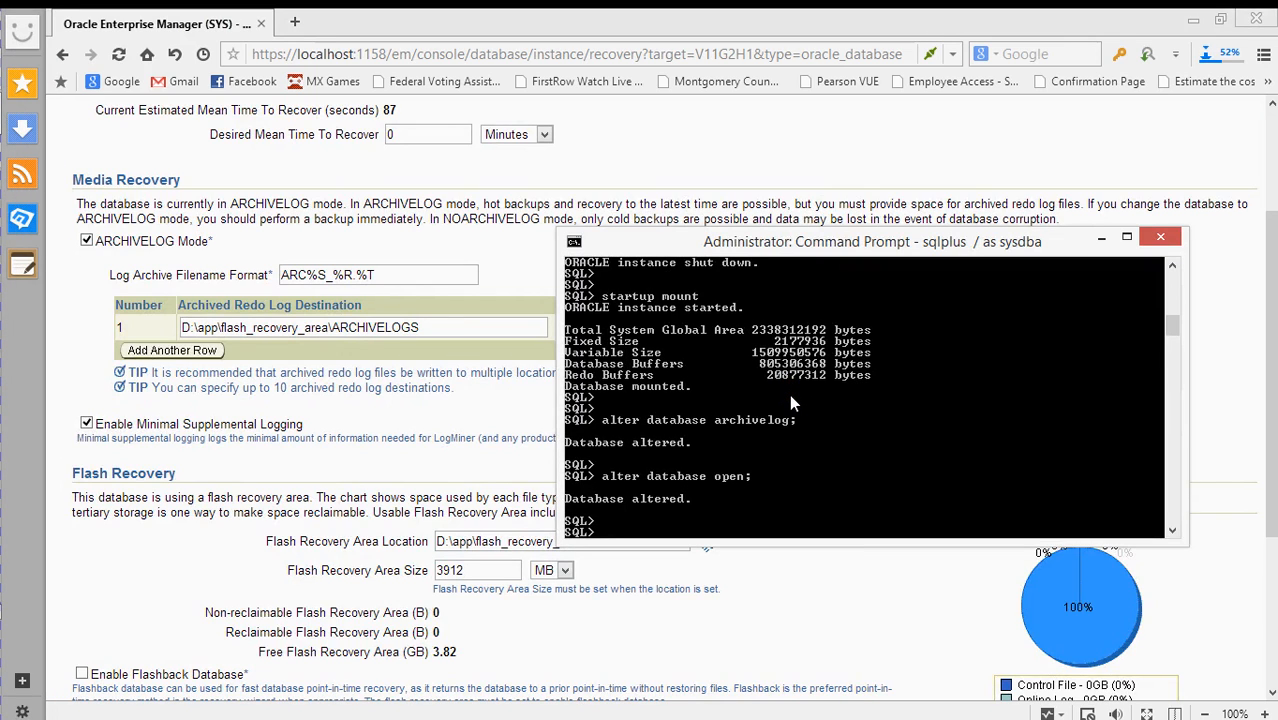
text(ar)
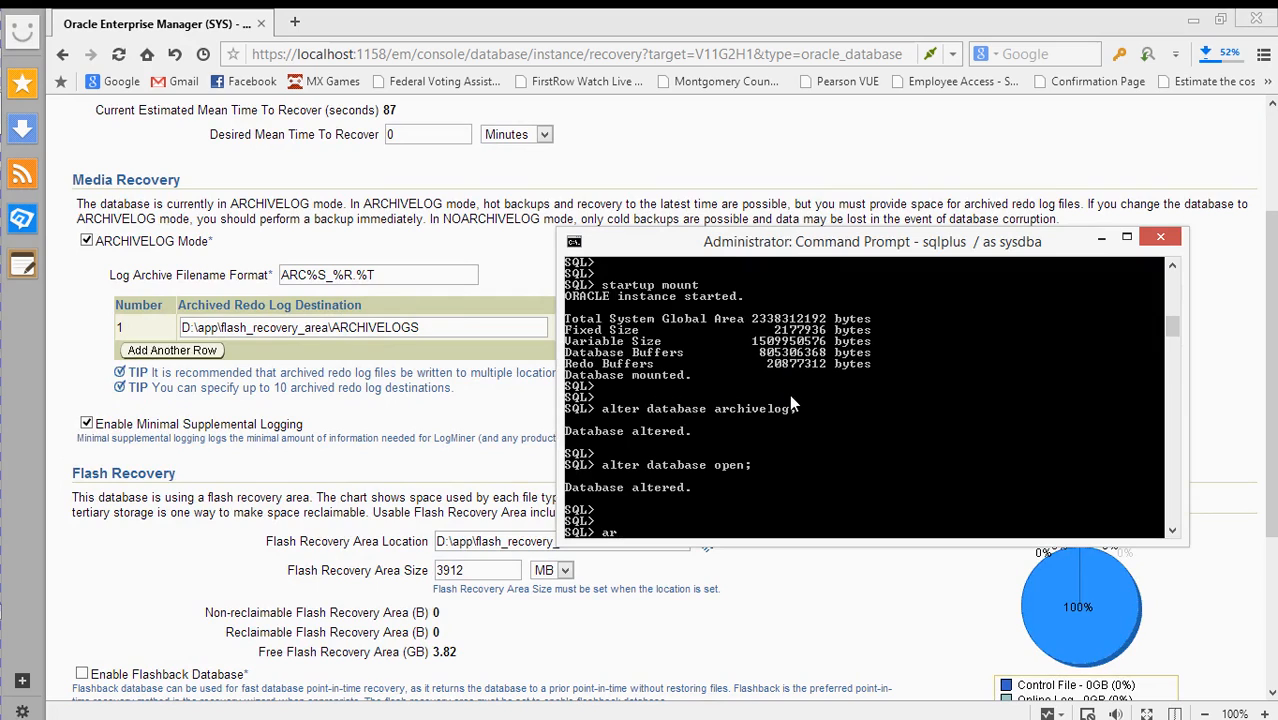
text(chivel)
key(BackSpace)
text(lost list)
key(Return)
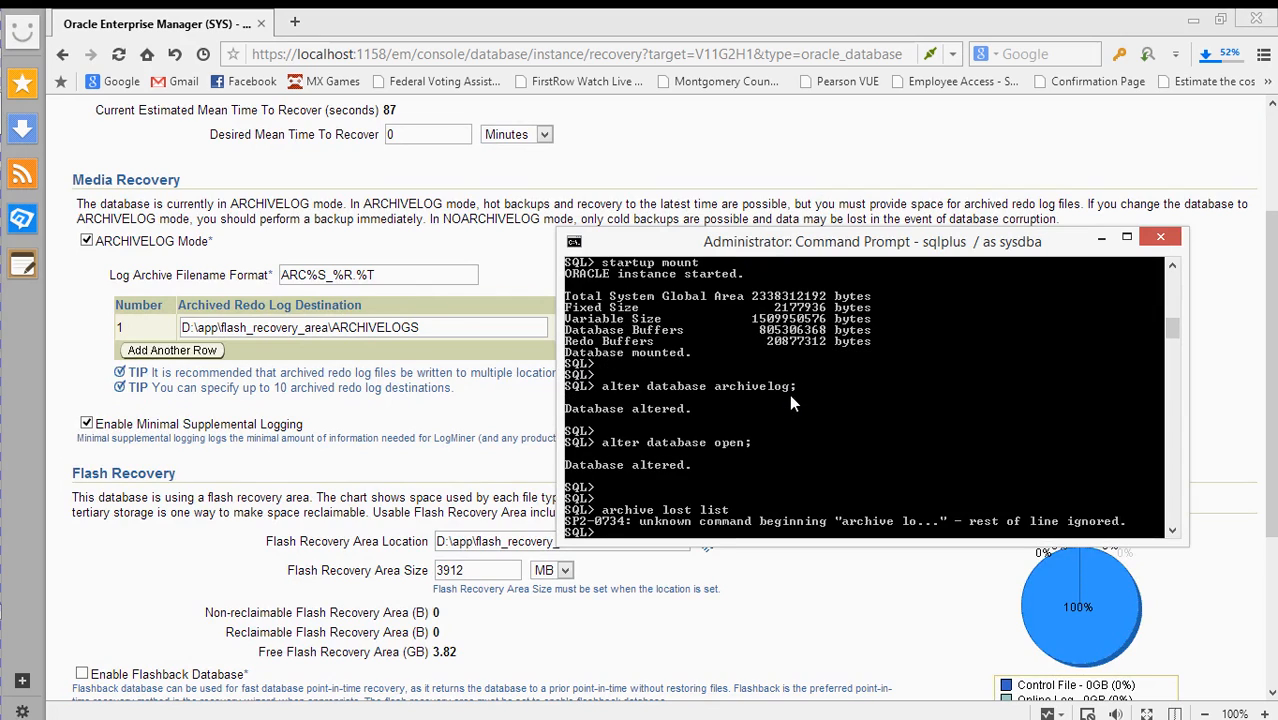
key(Return)
key(Return)
text(arcvhie)
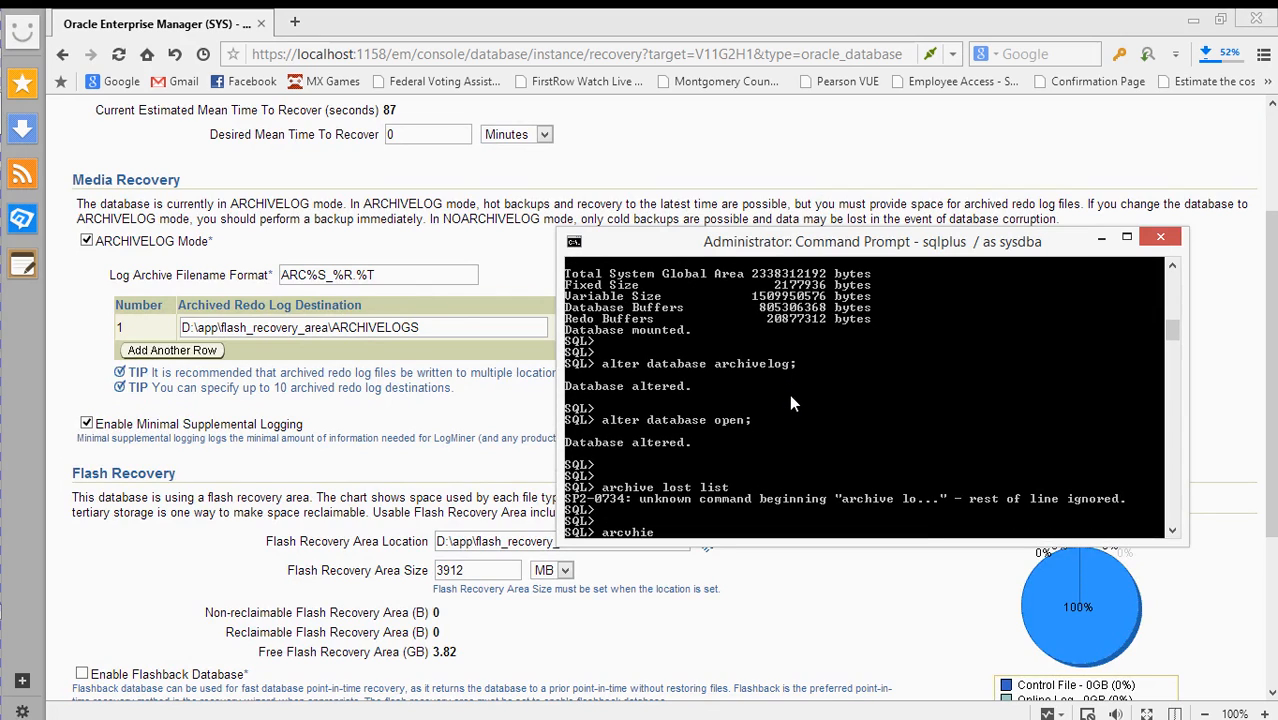
text(v)
text(hive log )
text(list)
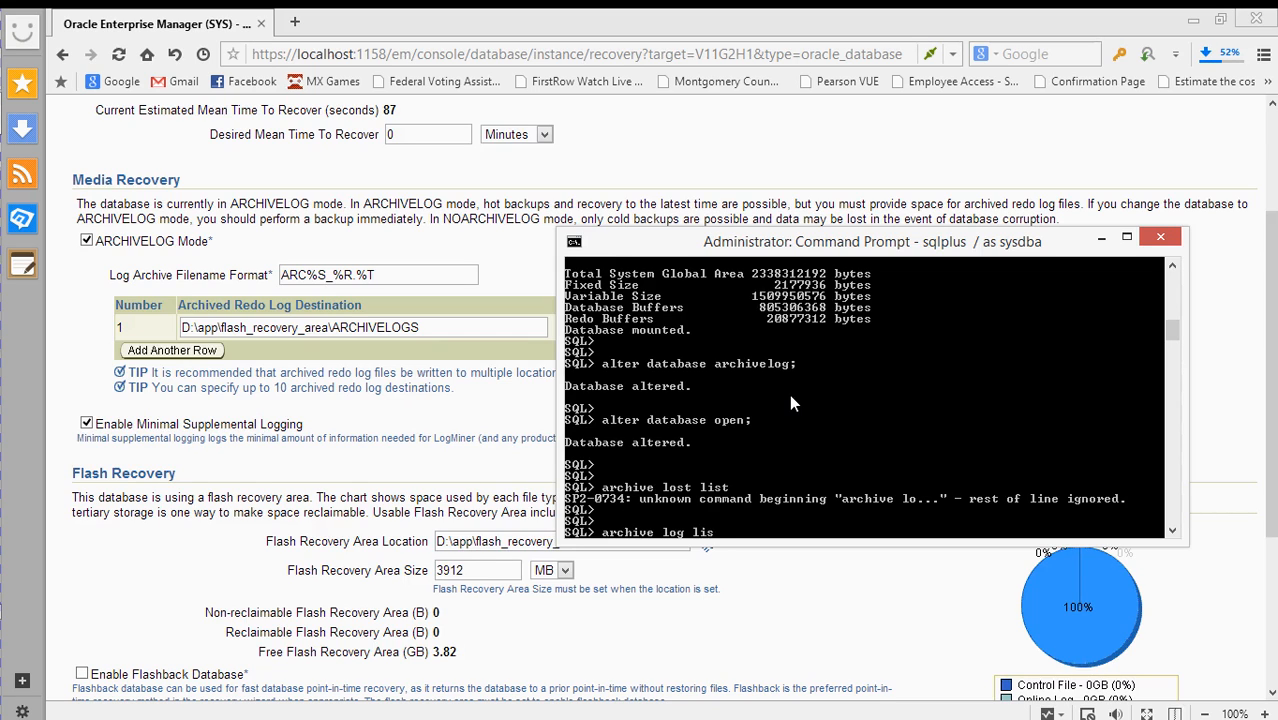
key(Return)
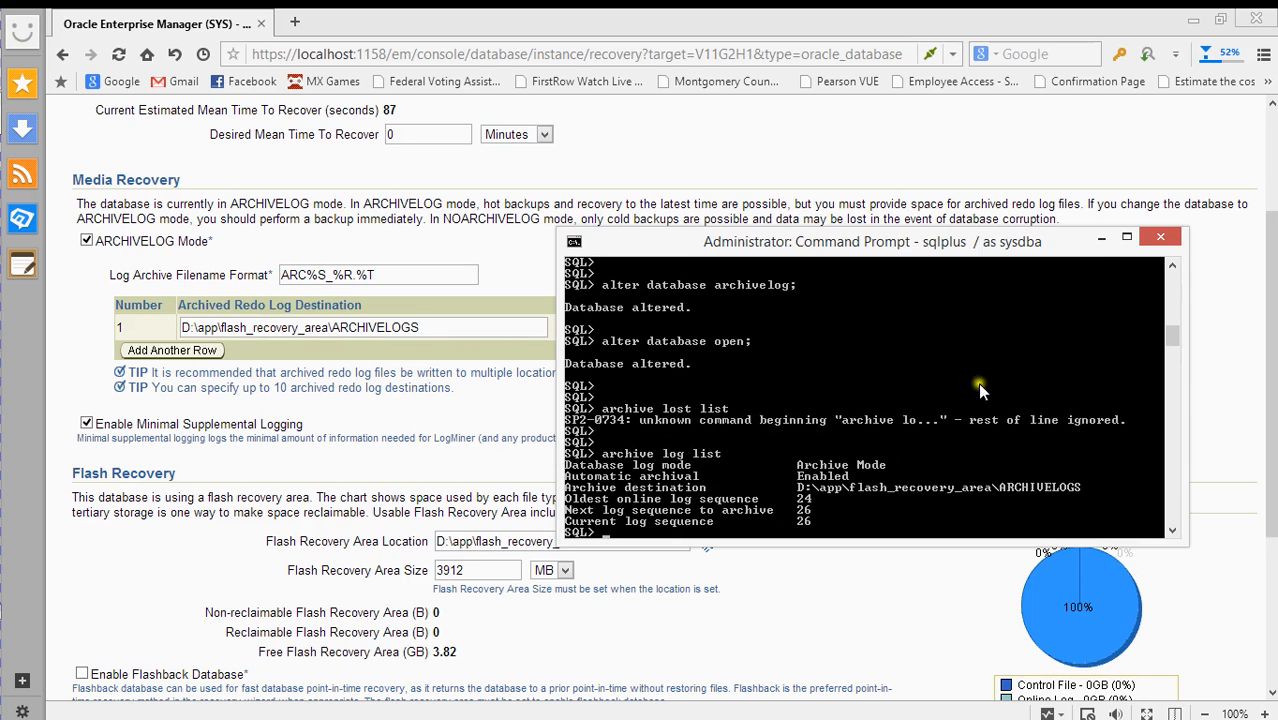
click(1098, 240)
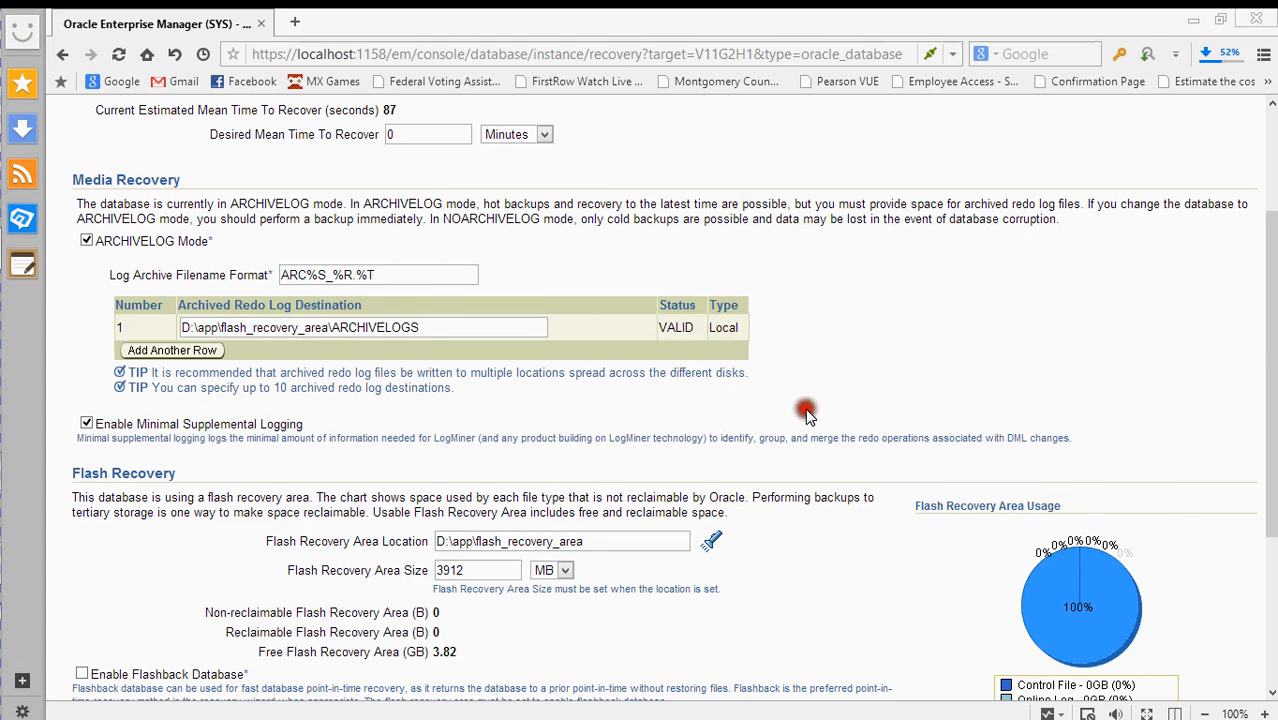
- Look over the Recovery Settings page, then go back to instance V11G2H1's Home page
scroll(790, 405, down, 3)
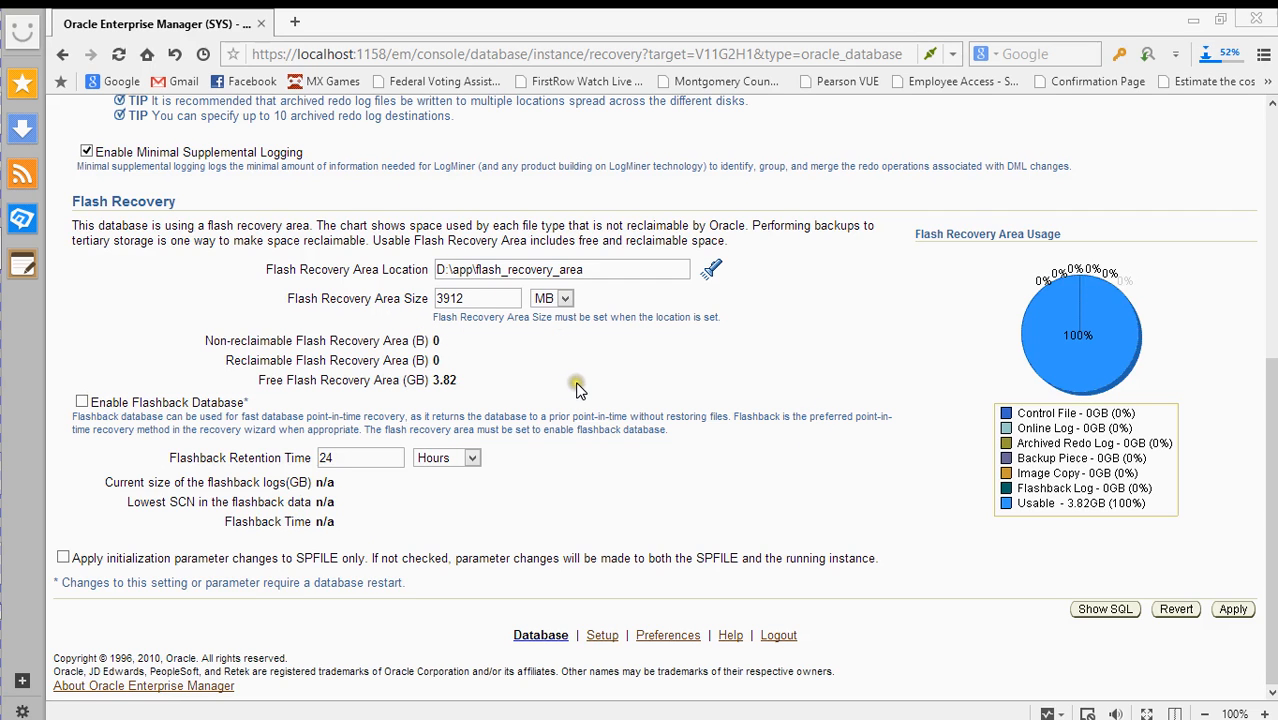
scroll(243, 358, up, 2)
scroll(210, 365, down, 2)
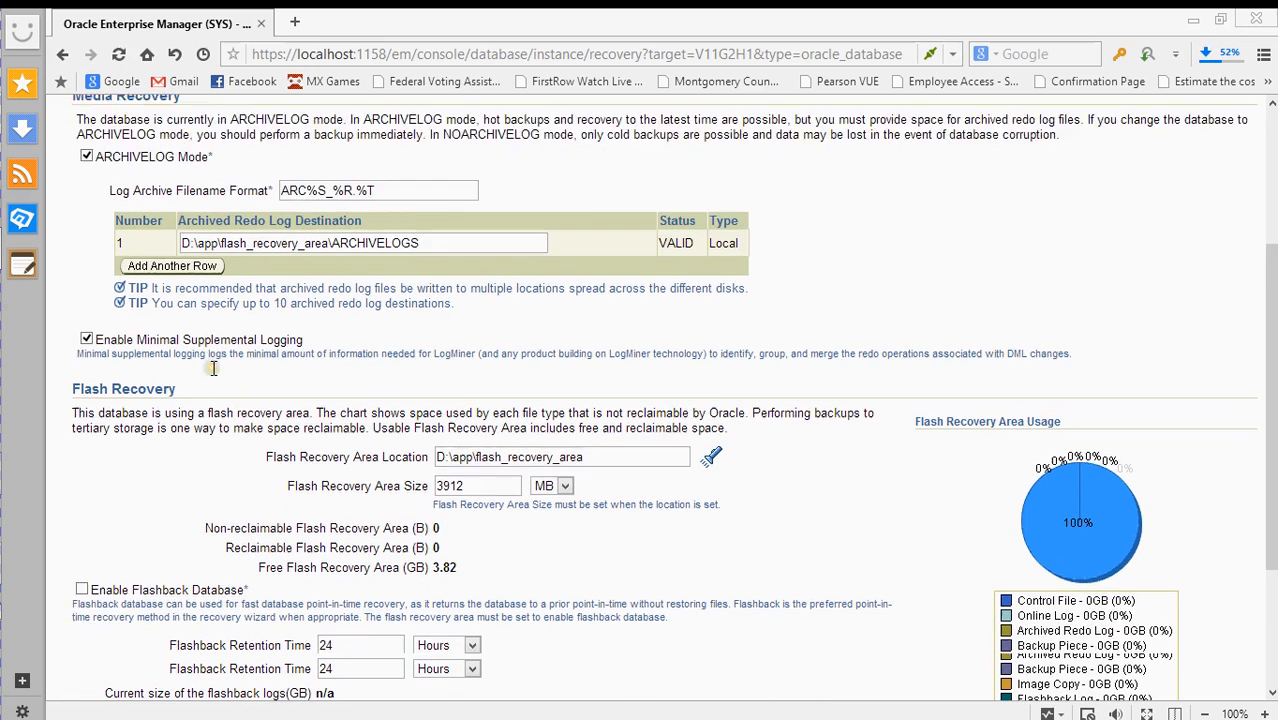
scroll(207, 256, down, 1)
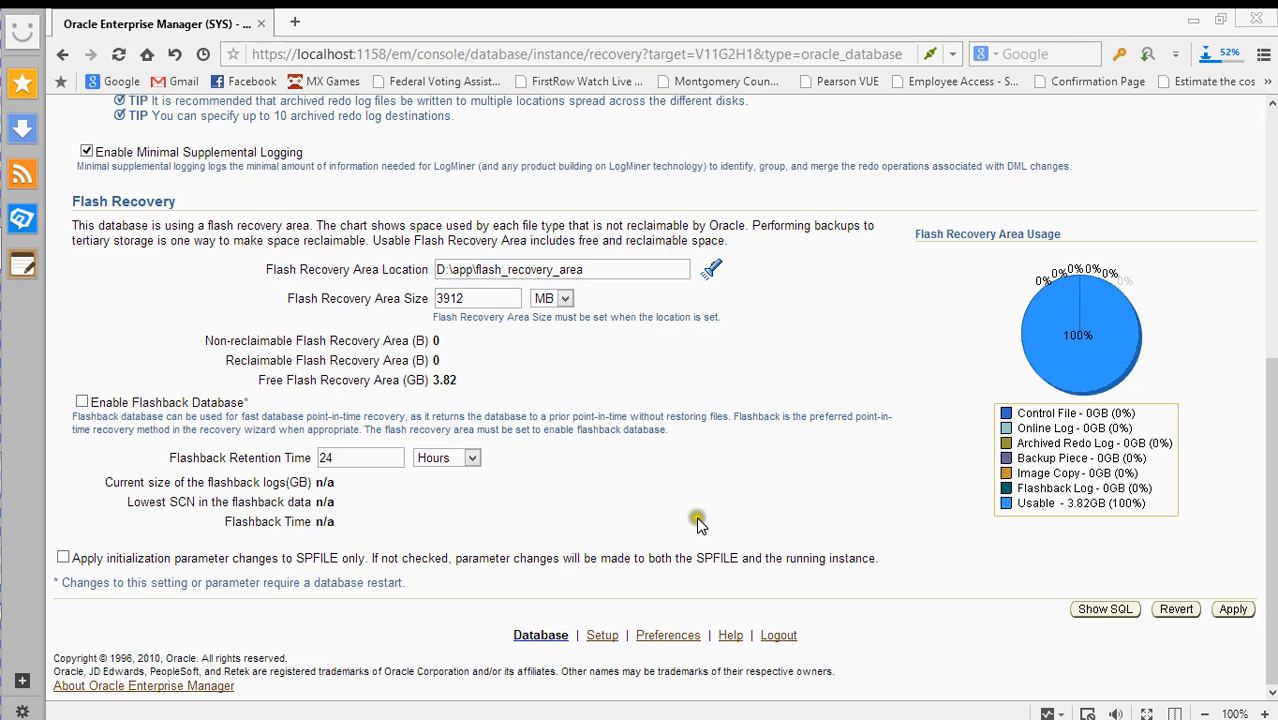
scroll(698, 521, up, 5)
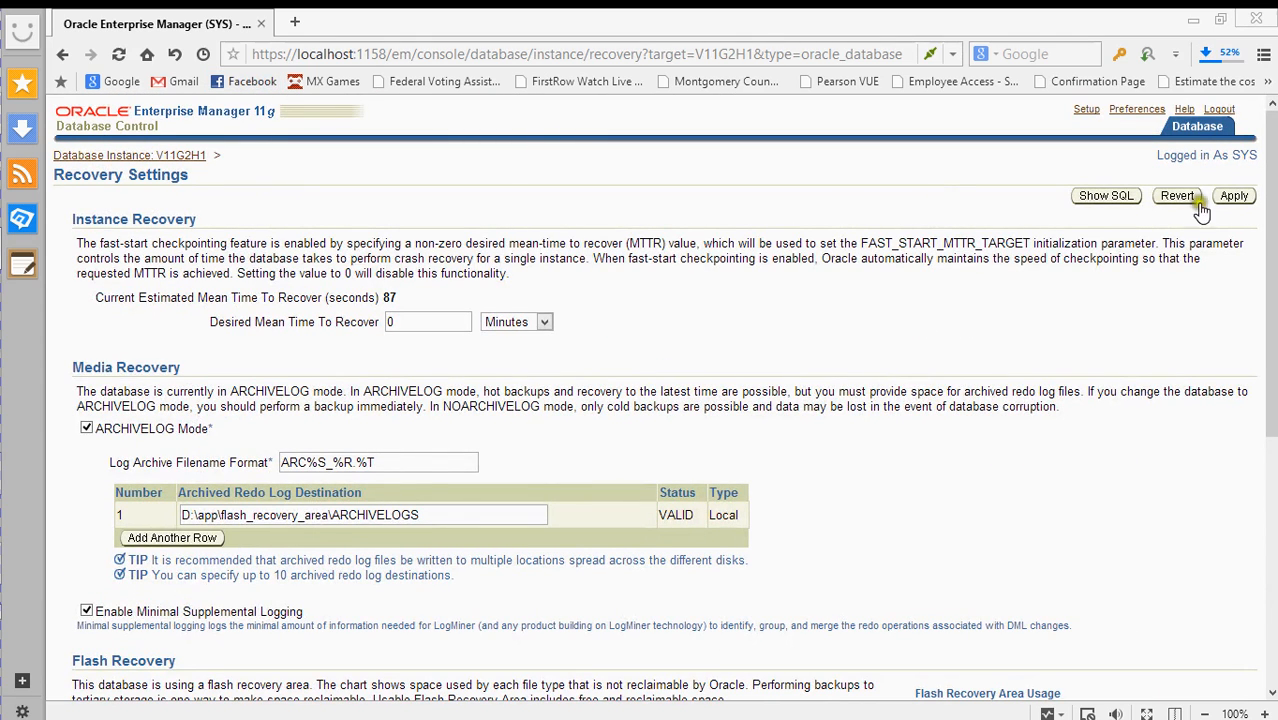
click(1205, 134)
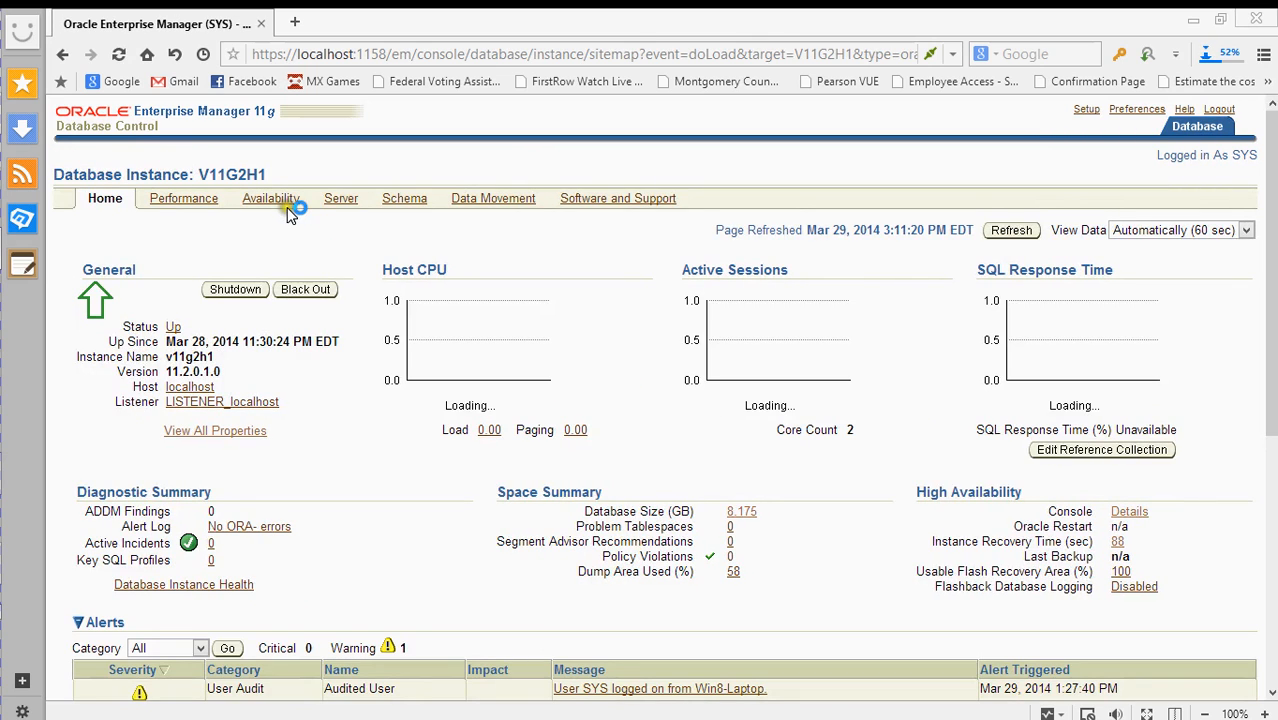
- Reopen Recovery Settings from the Availability tab to see ARCHIVELOG Mode checked
click(286, 201)
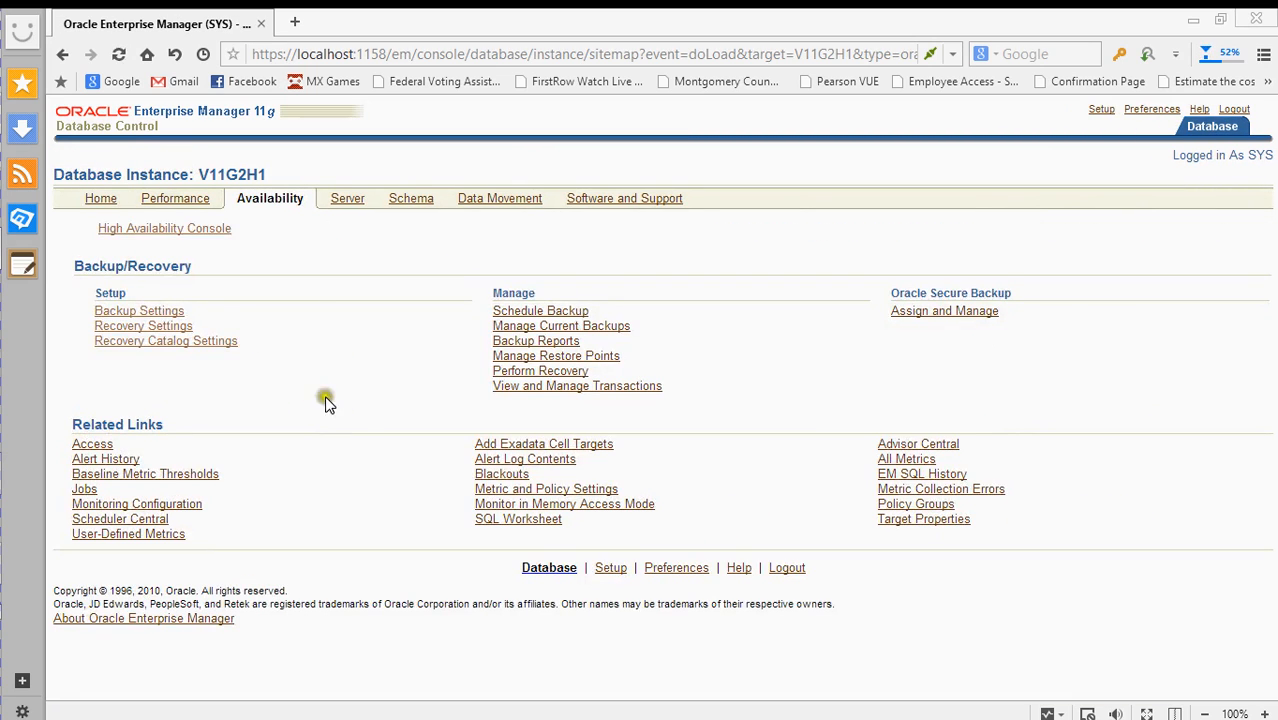
click(115, 328)
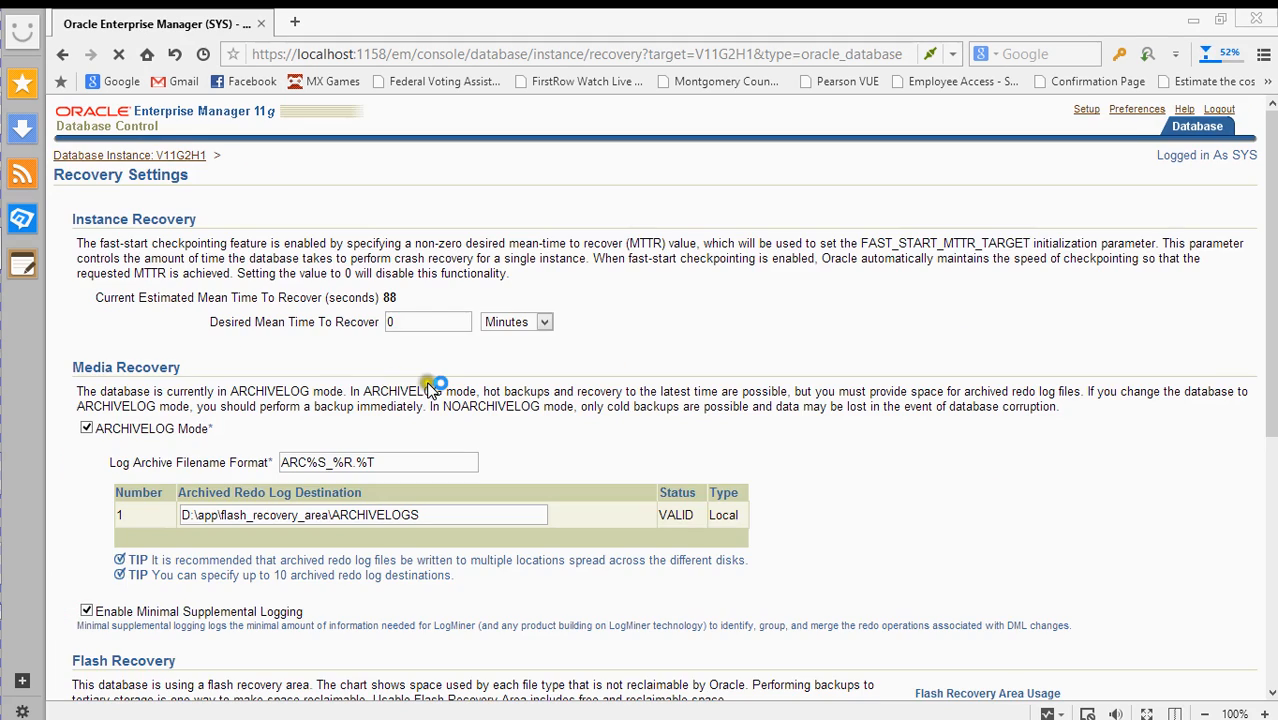
scroll(638, 382, down, 2)
scroll(638, 382, up, 3)
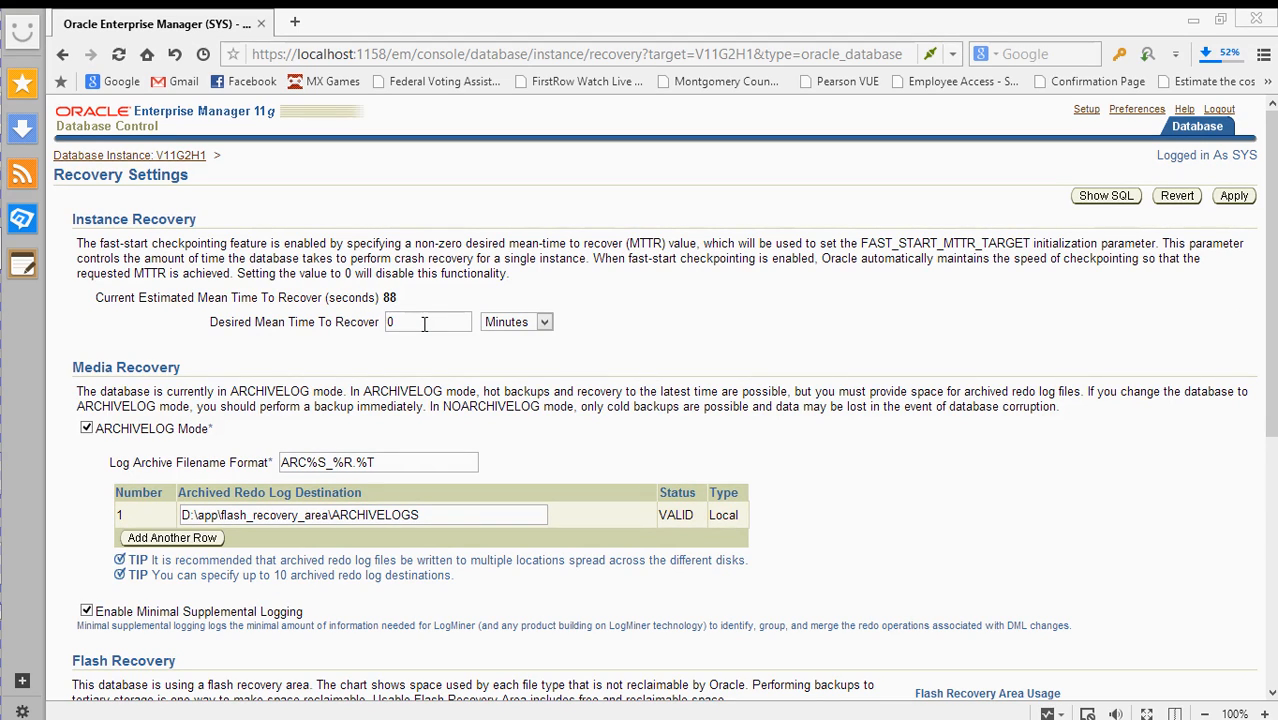
key(BackSpace)
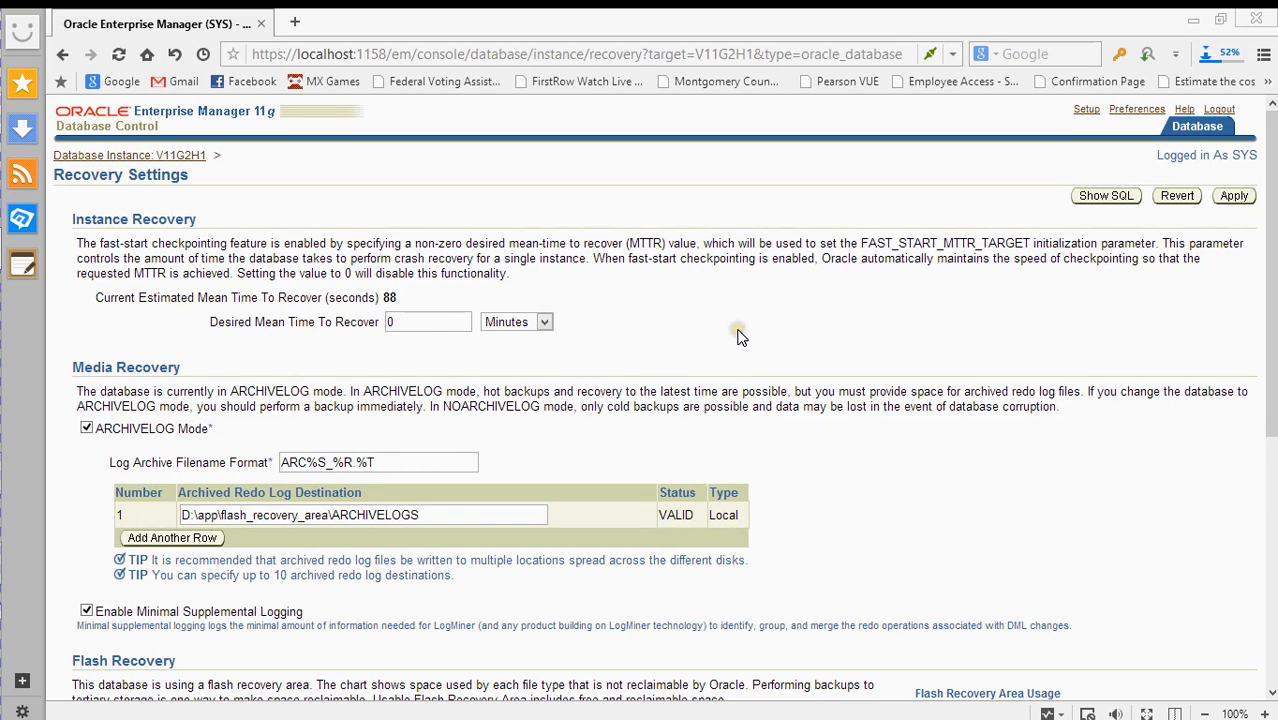
text(0)
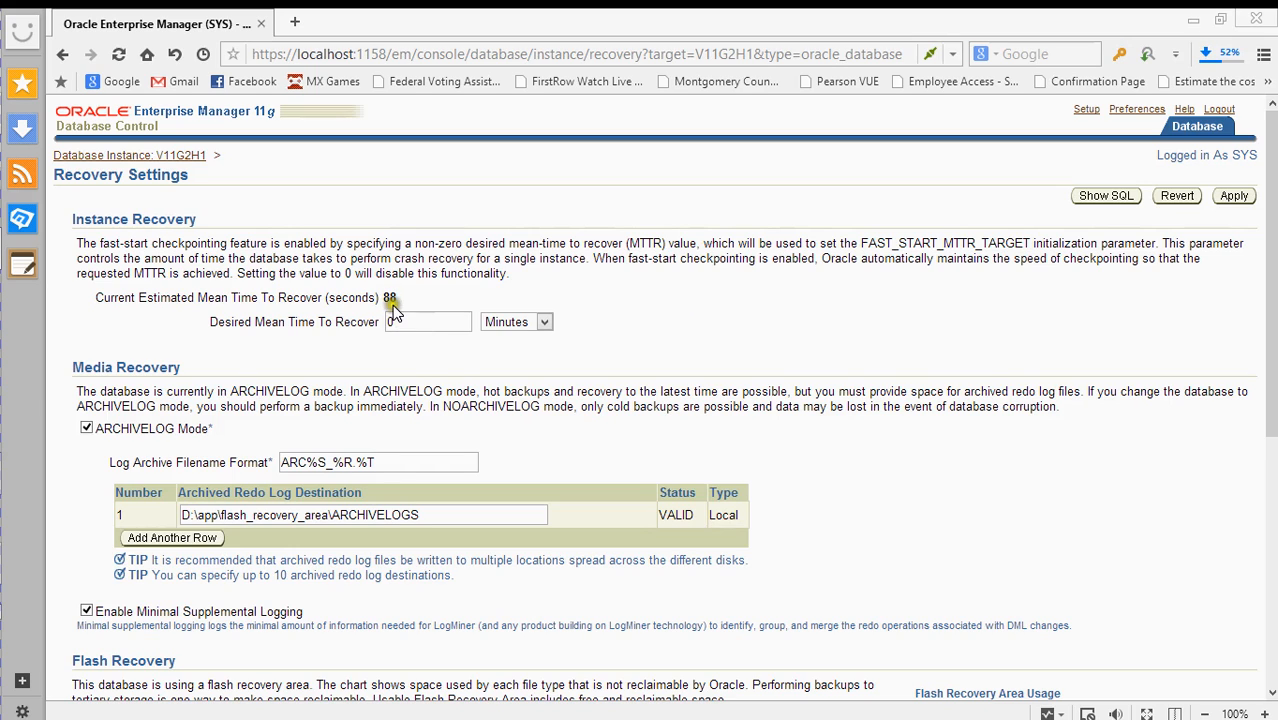
click(516, 322)
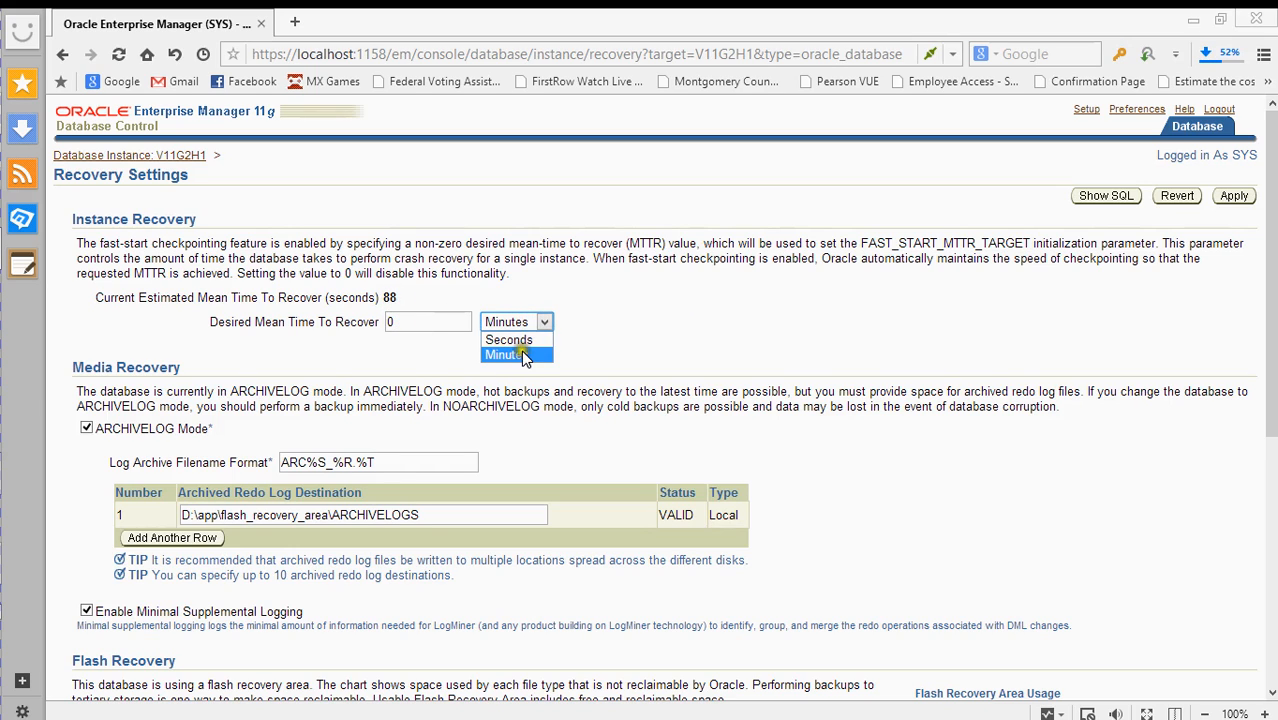
click(405, 326)
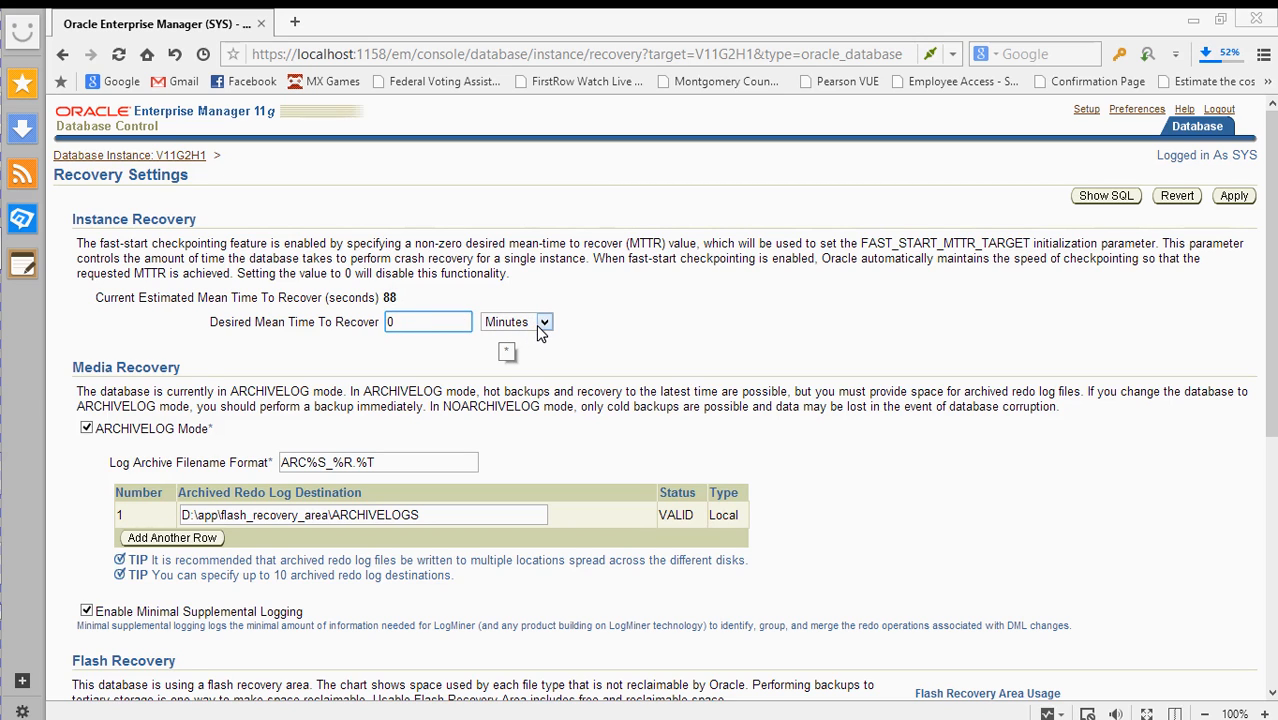
scroll(657, 388, down, 3)
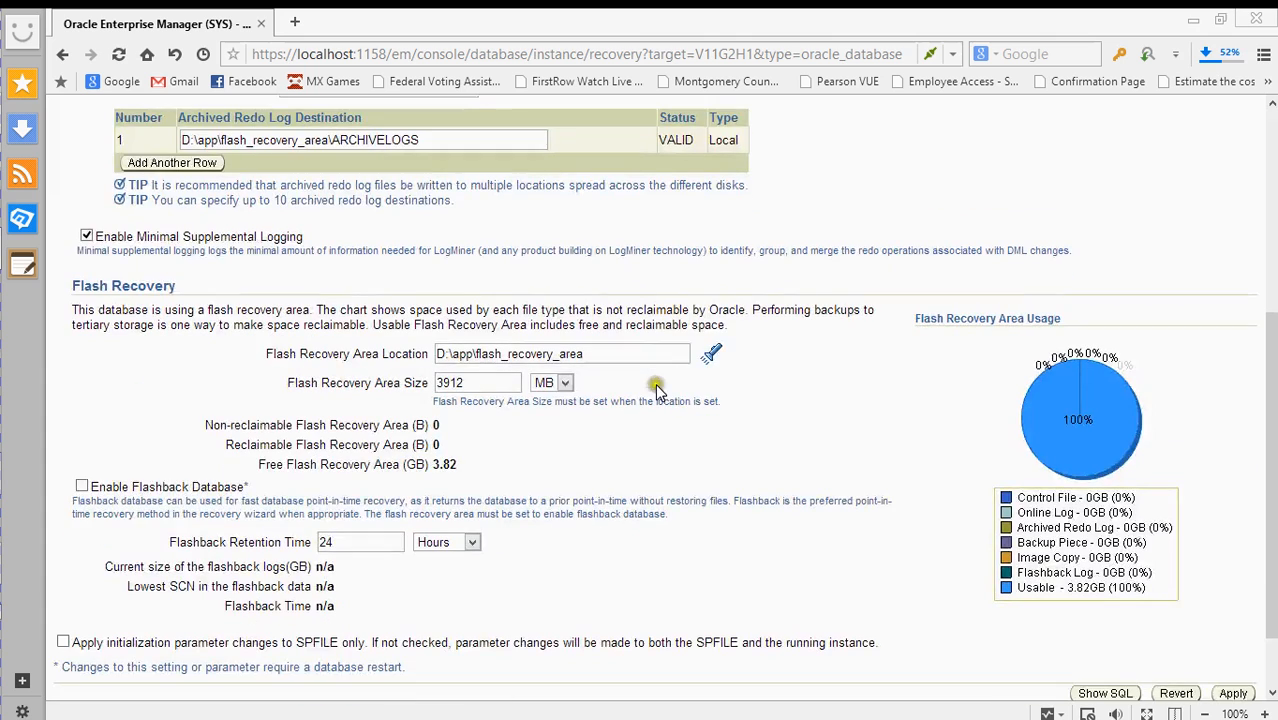
scroll(770, 385, up, 7)
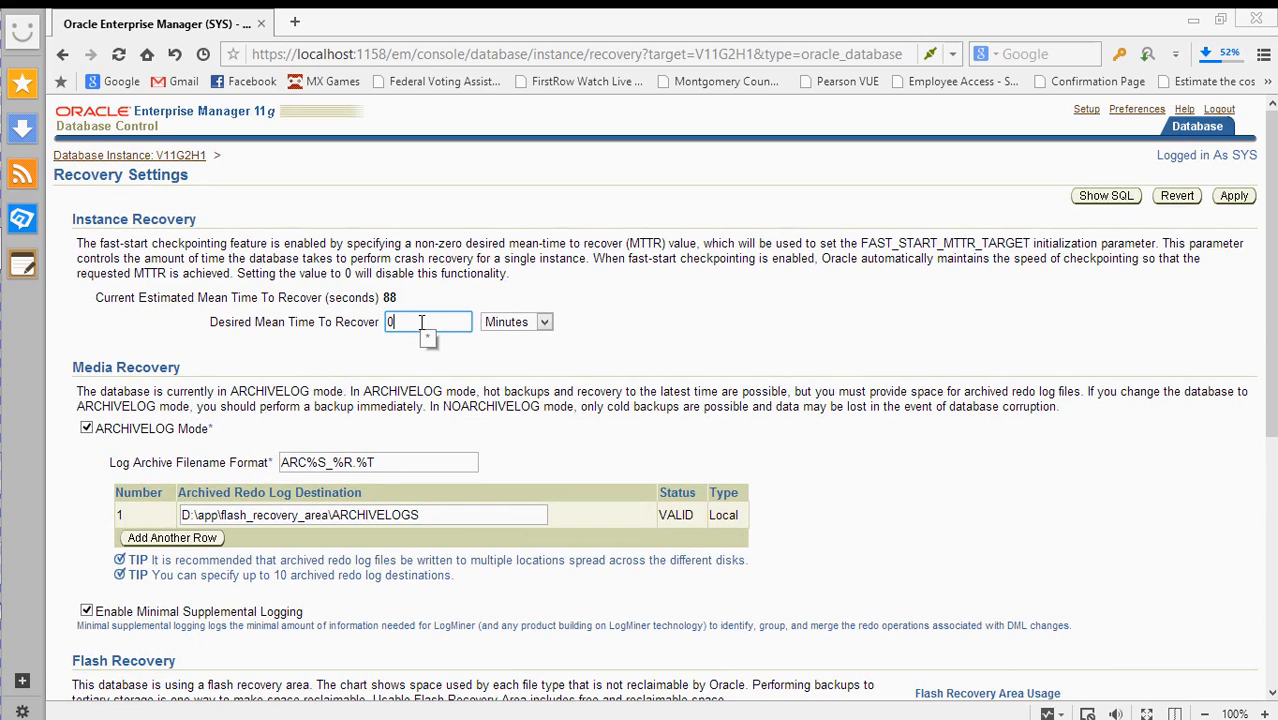
click(421, 322)
- Go back to the instance's Availability page and open Recovery Catalog Settings
click(142, 157)
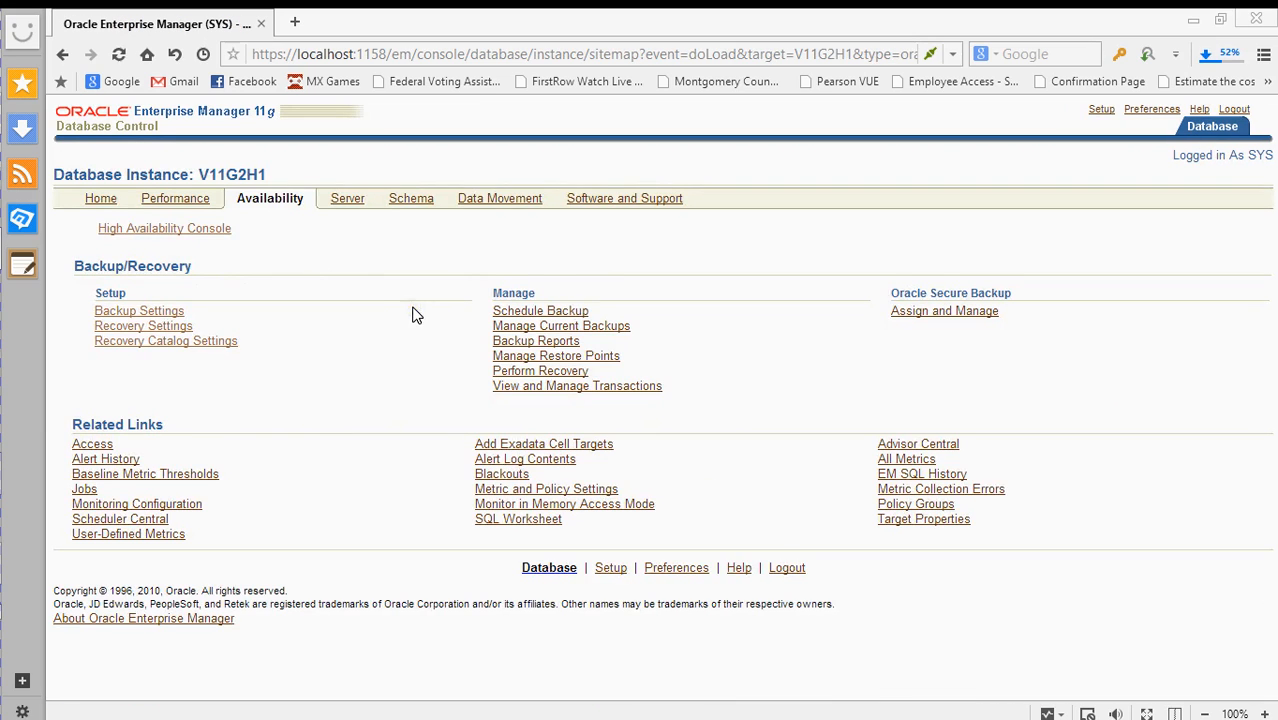
click(323, 294)
click(178, 343)
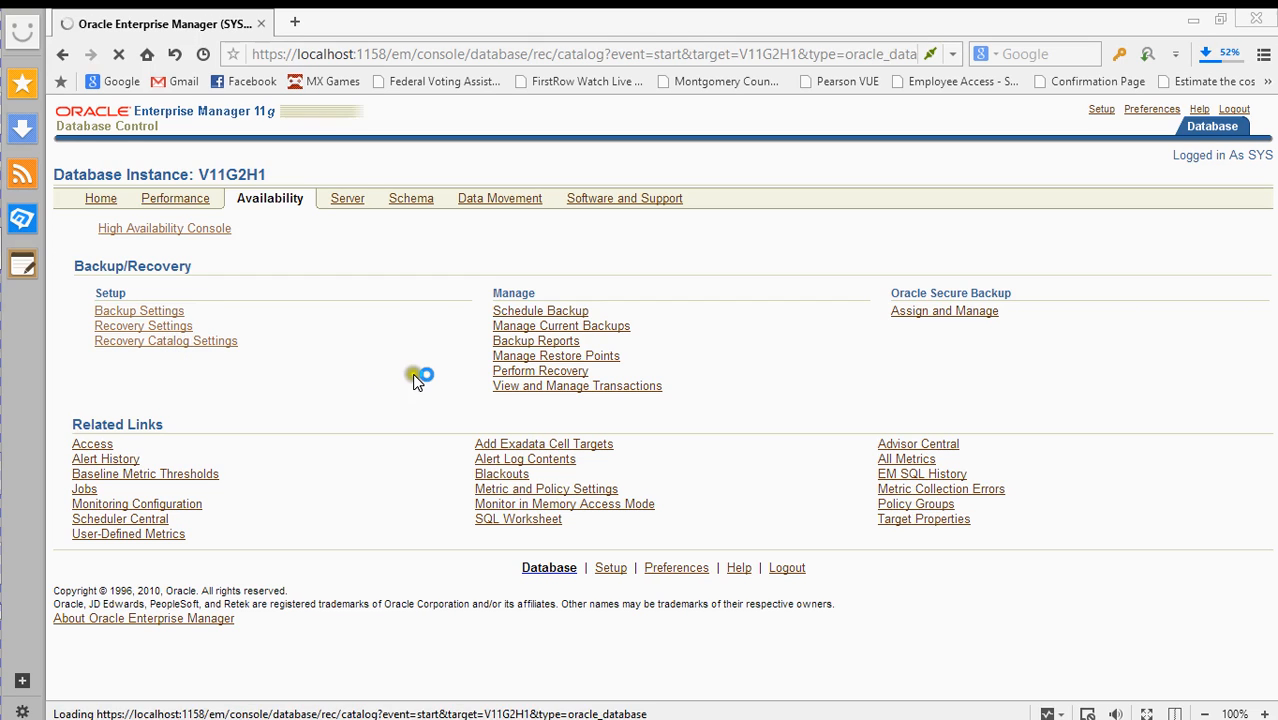
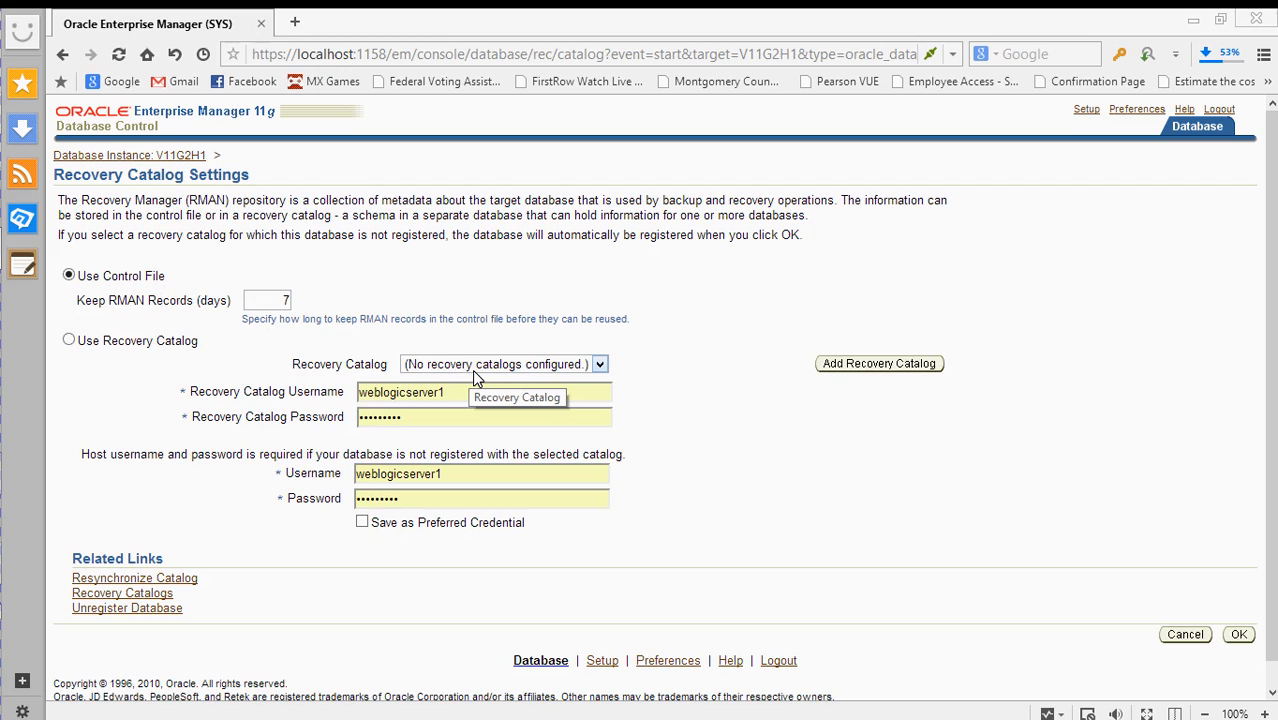
- Keep RMAN records for 7 days and check the list of configured recovery catalogs
click(288, 300)
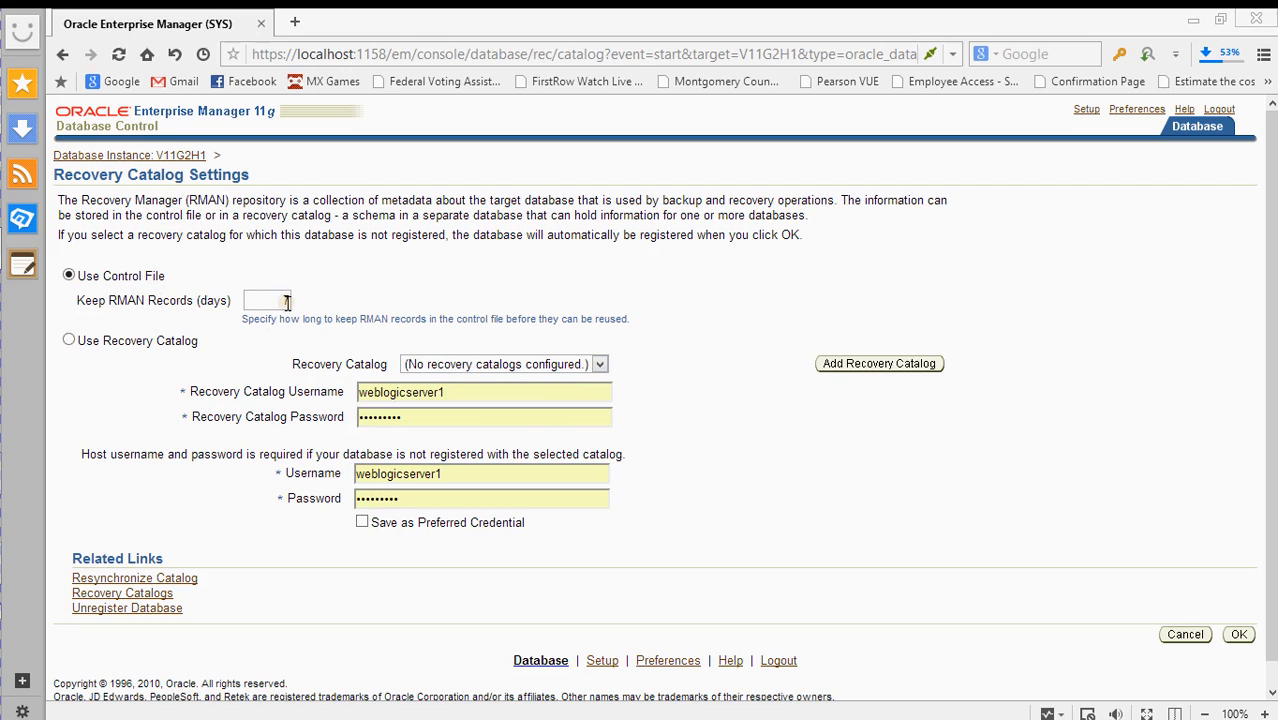
text(7)
click(435, 368)
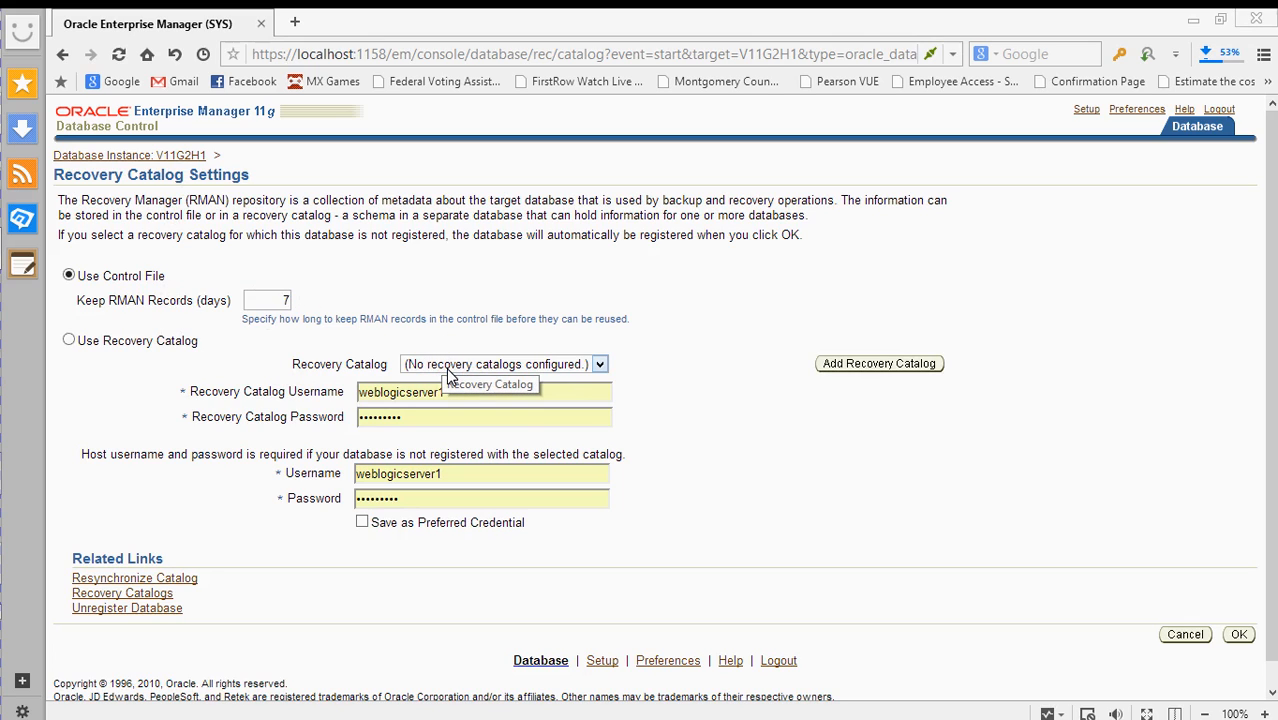
click(448, 368)
click(446, 366)
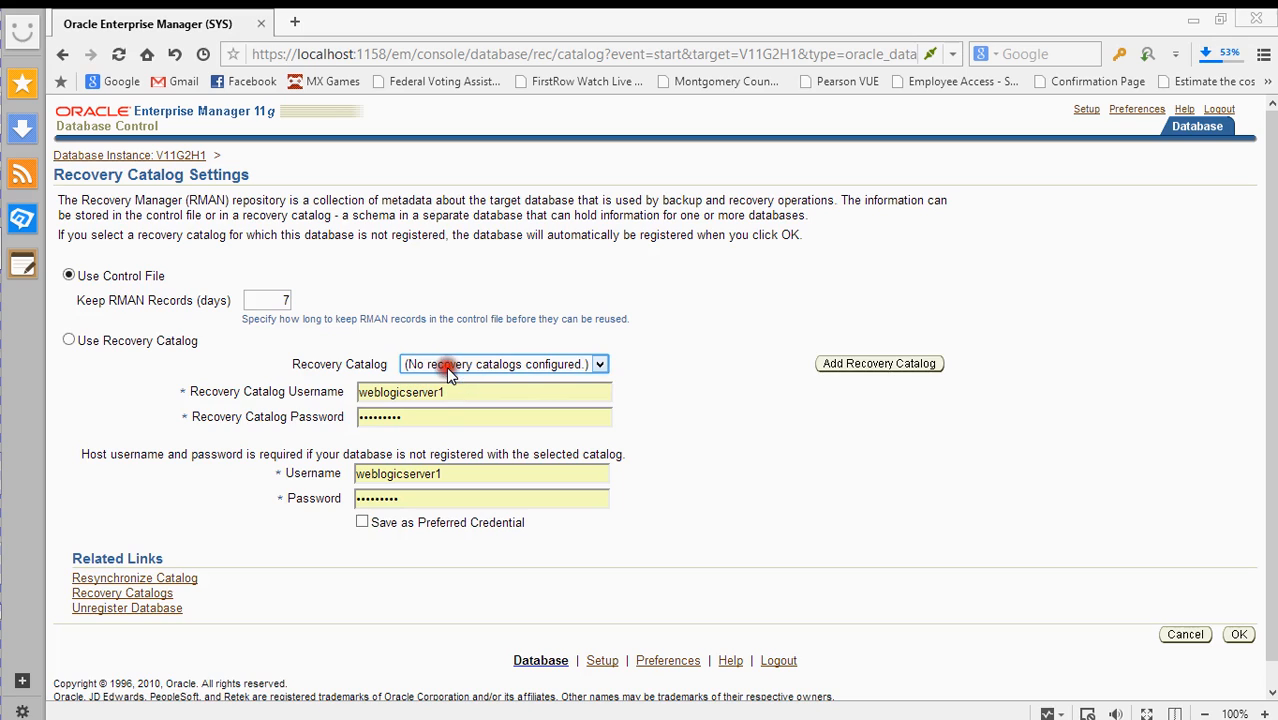
- Choose Use Recovery Catalog with catalog username rman, its password, and host credentials
click(67, 341)
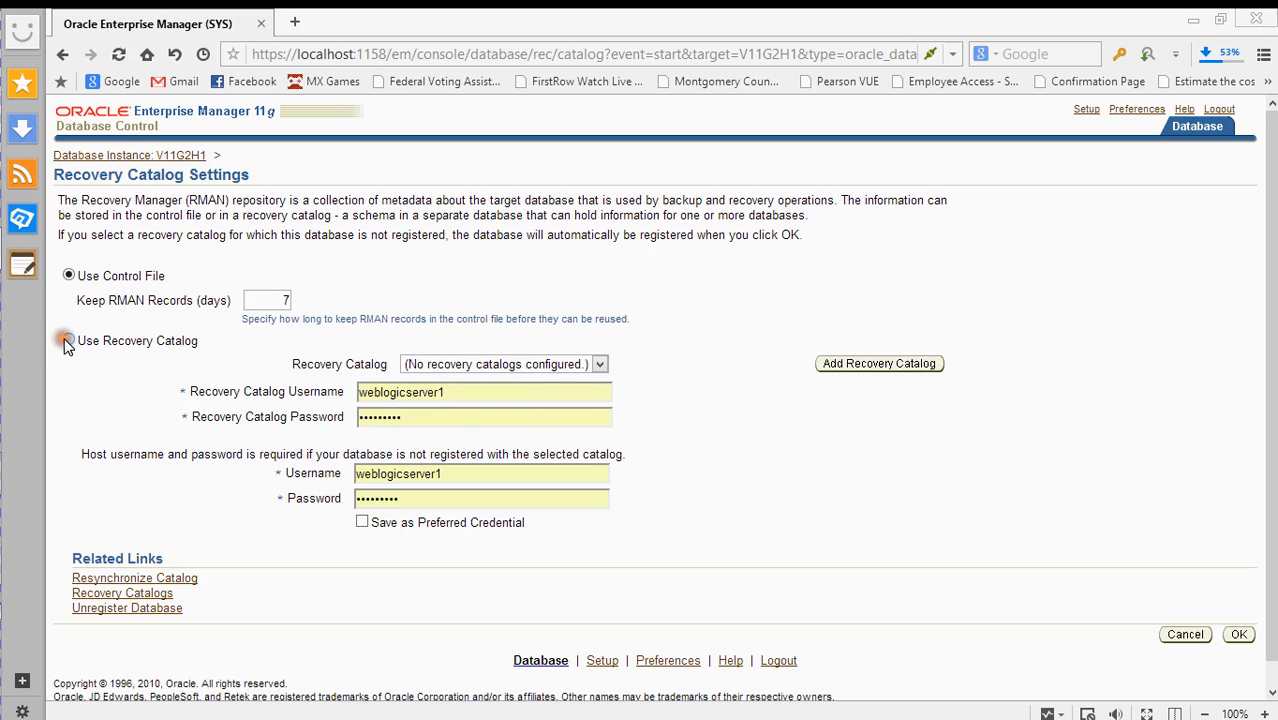
click(67, 341)
double_click(376, 400)
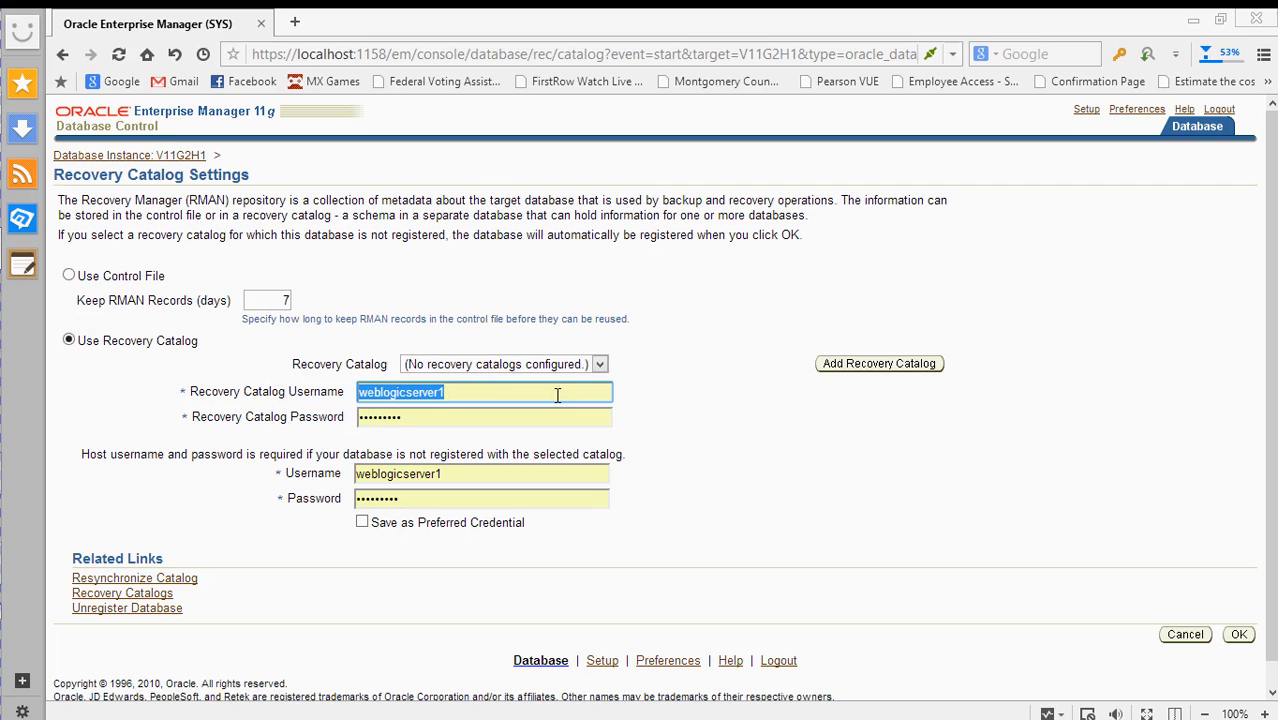
text(R)
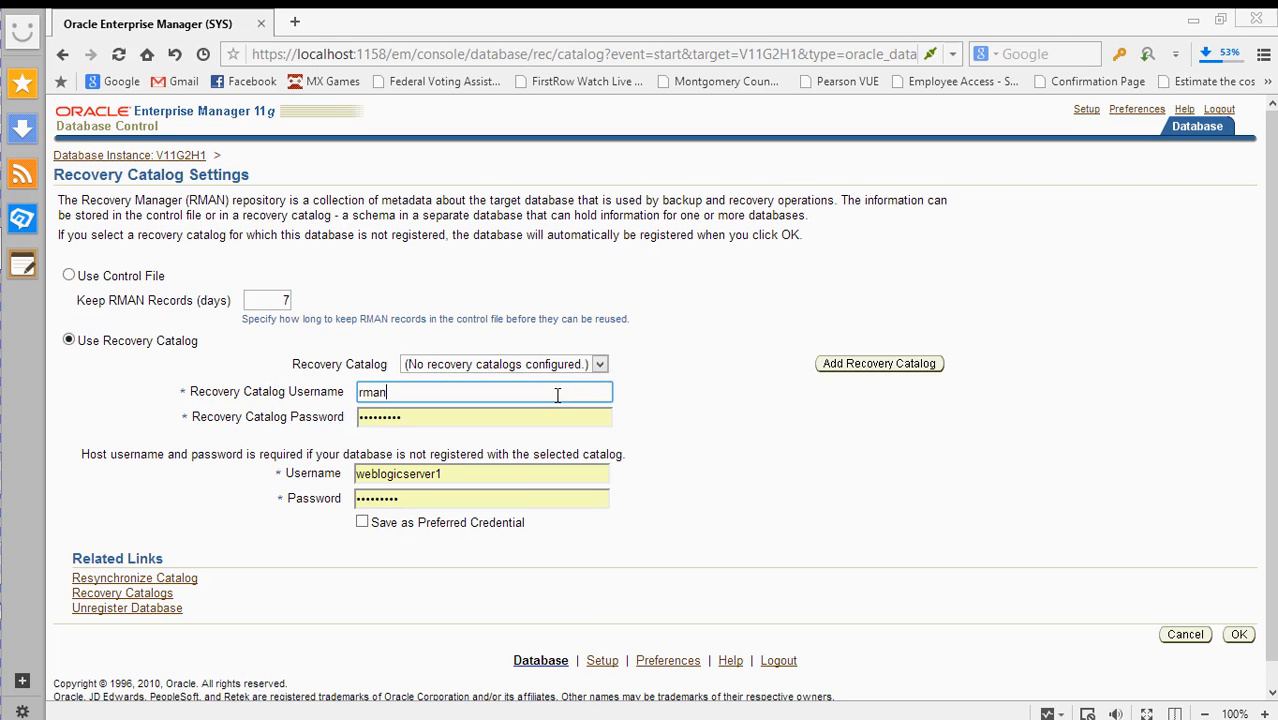
key(Tab)
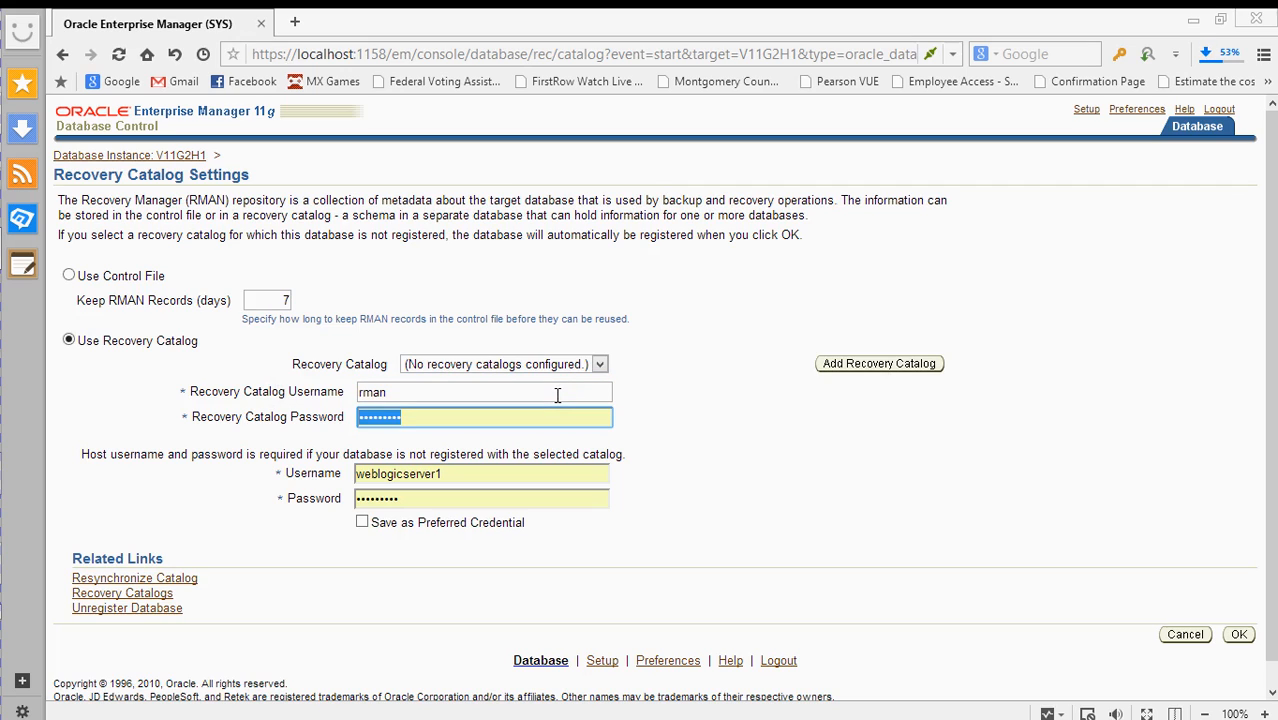
text(rm)
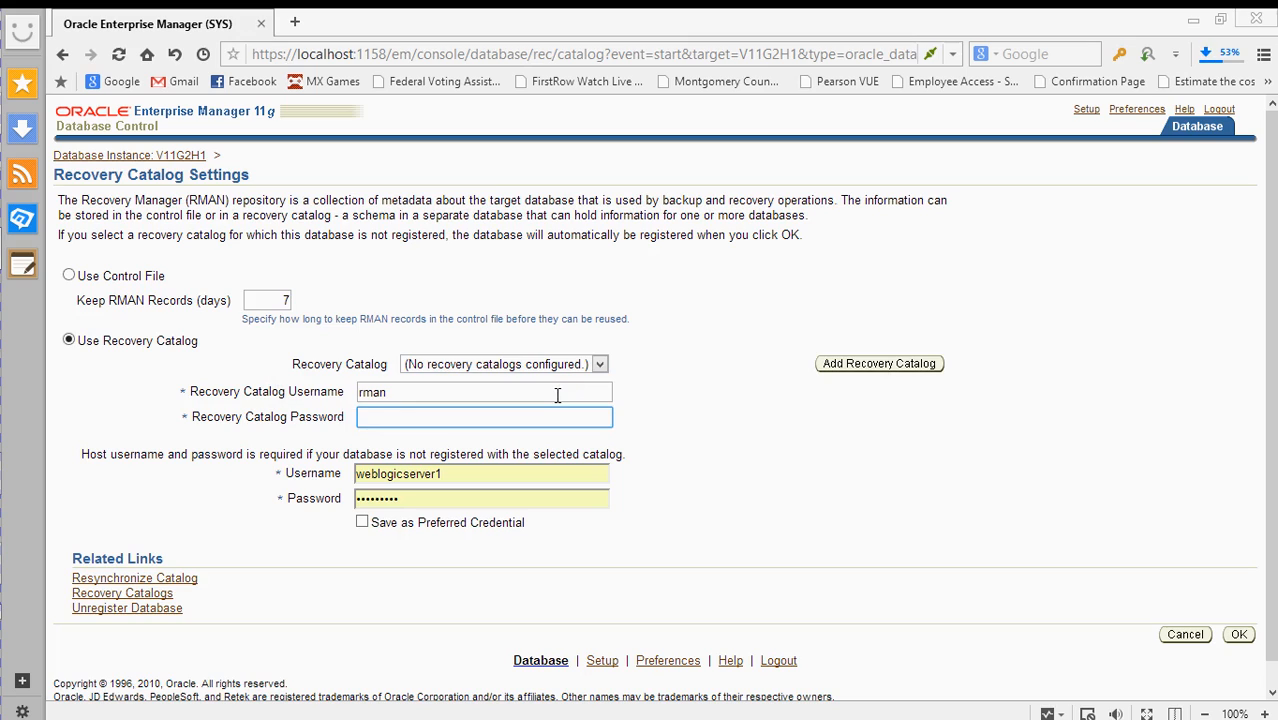
click(557, 395)
double_click(474, 474)
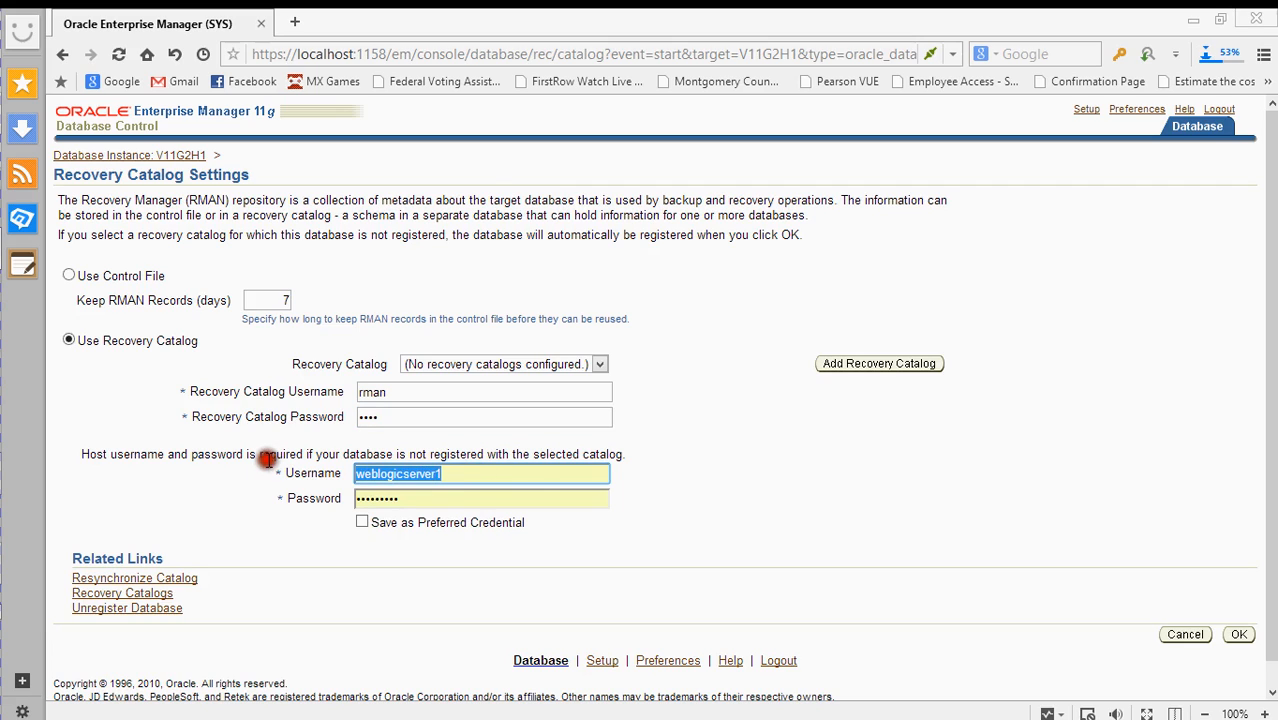
mouse_move(4, 174)
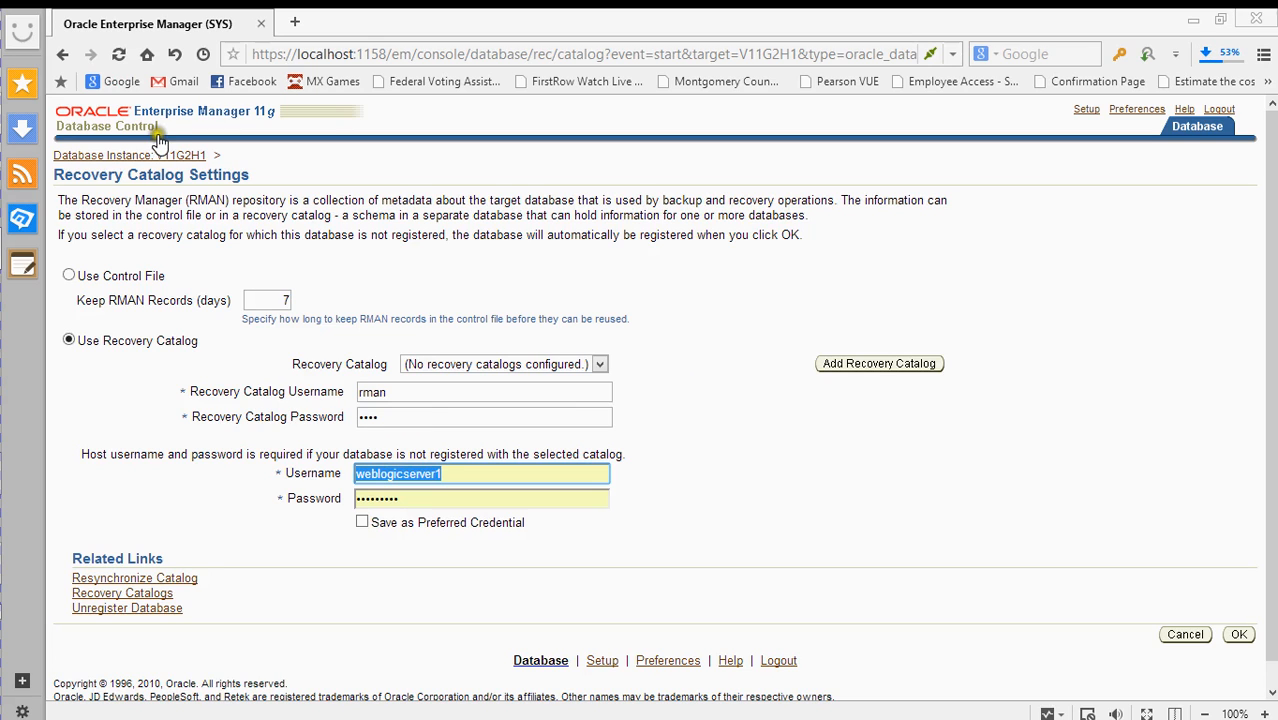
- Go from instance V11G2H1 to the Server tab and open Control Files under Storage
click(175, 158)
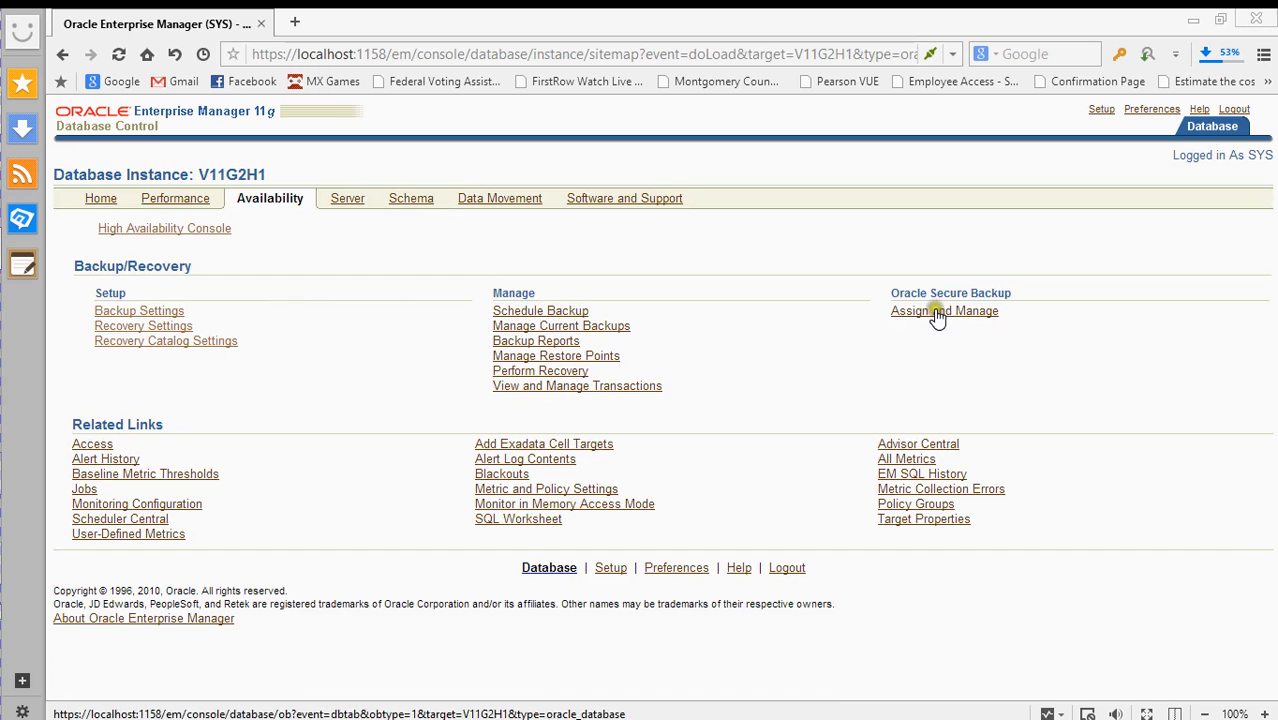
click(342, 199)
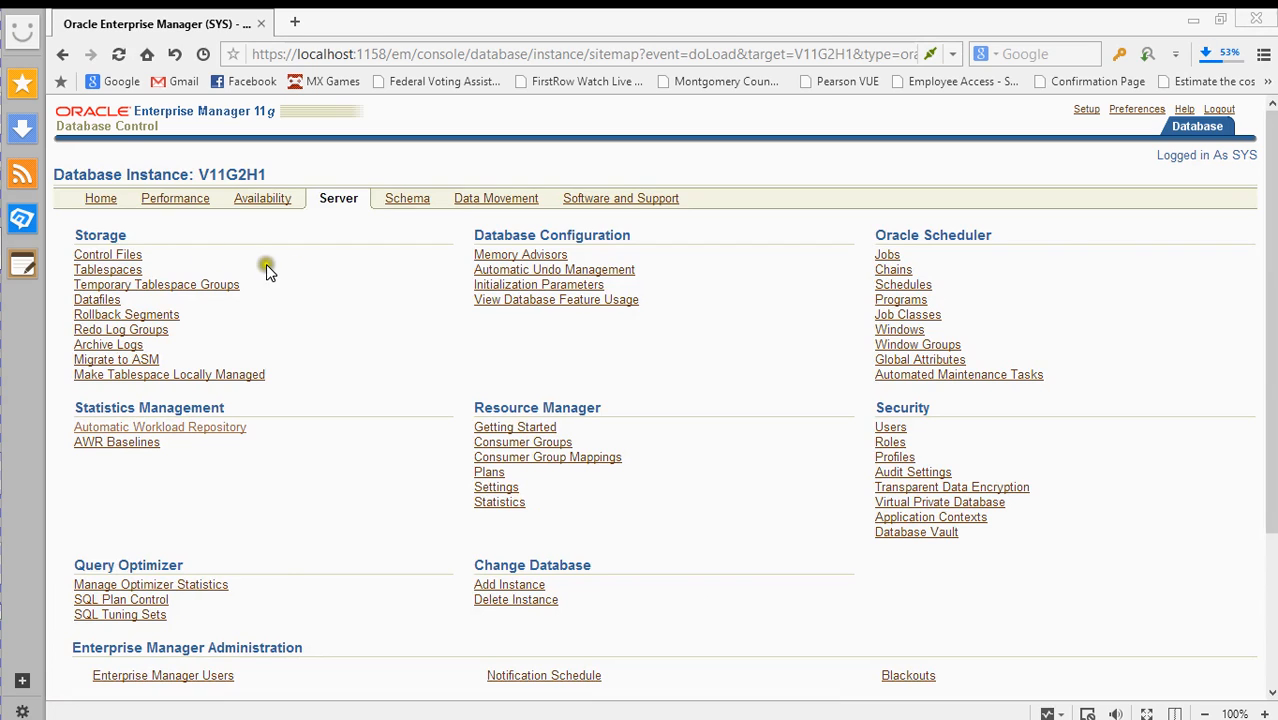
click(127, 259)
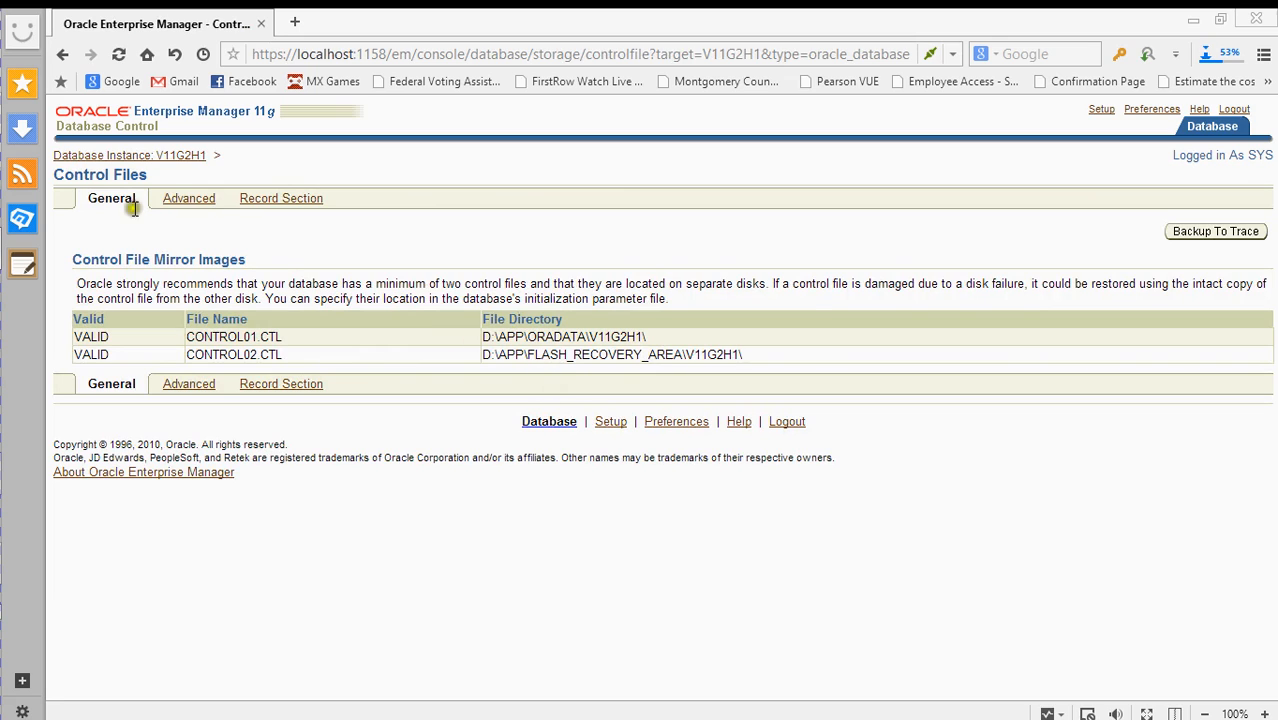
- View the Advanced control file details and follow the link to enable Control File AutoBackup
click(185, 203)
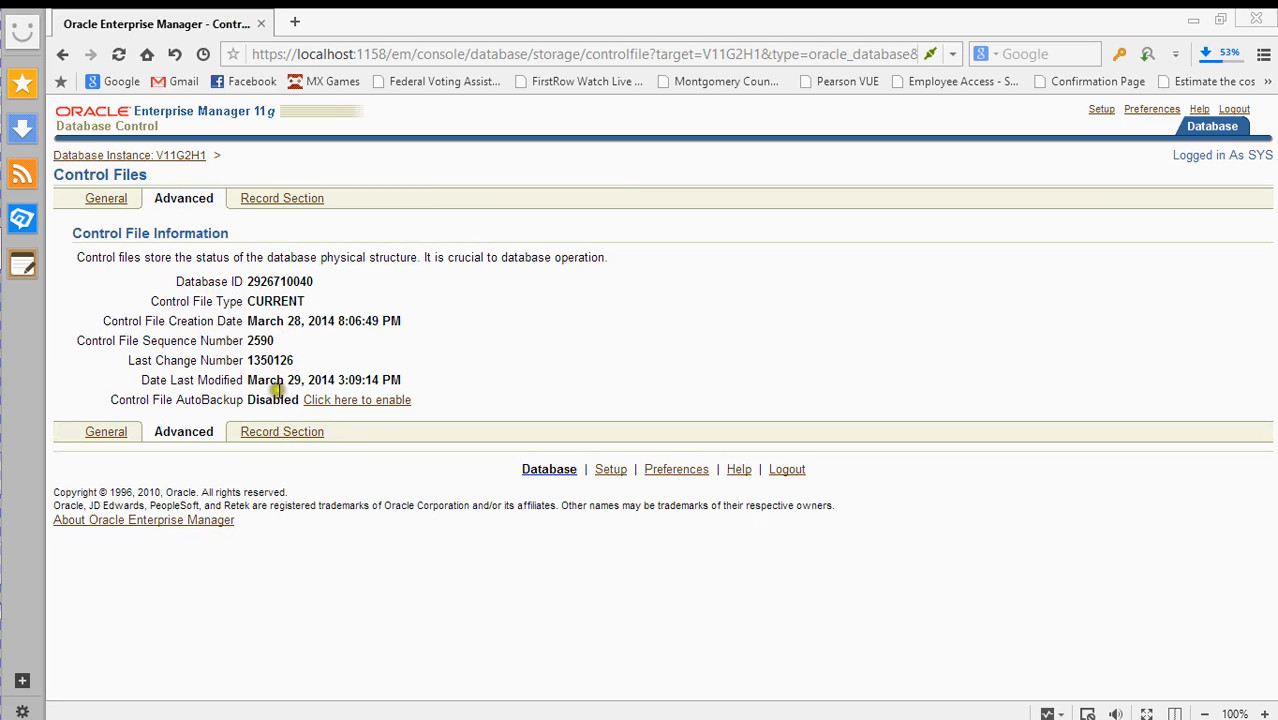
click(349, 403)
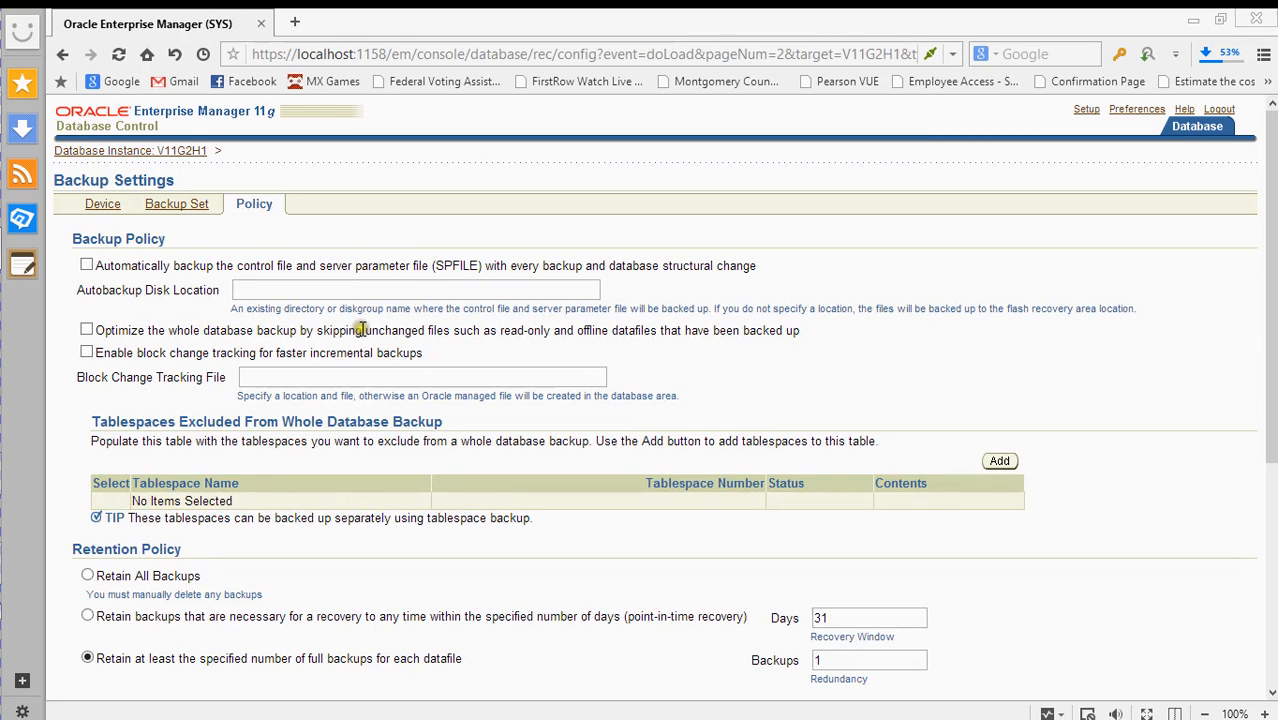
- Look over the autobackup disk location on the Policy tab, then the Backup Set tab
click(271, 287)
click(272, 287)
scroll(230, 360, down, 5)
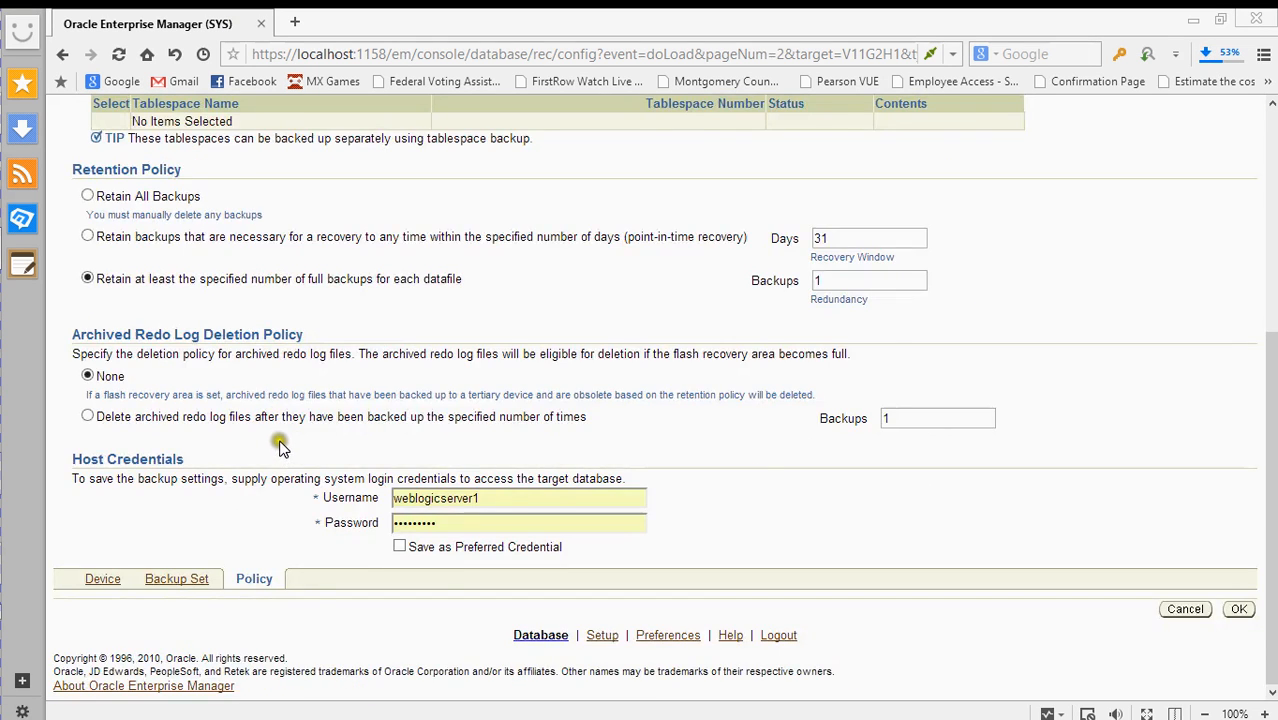
scroll(278, 450, up, 5)
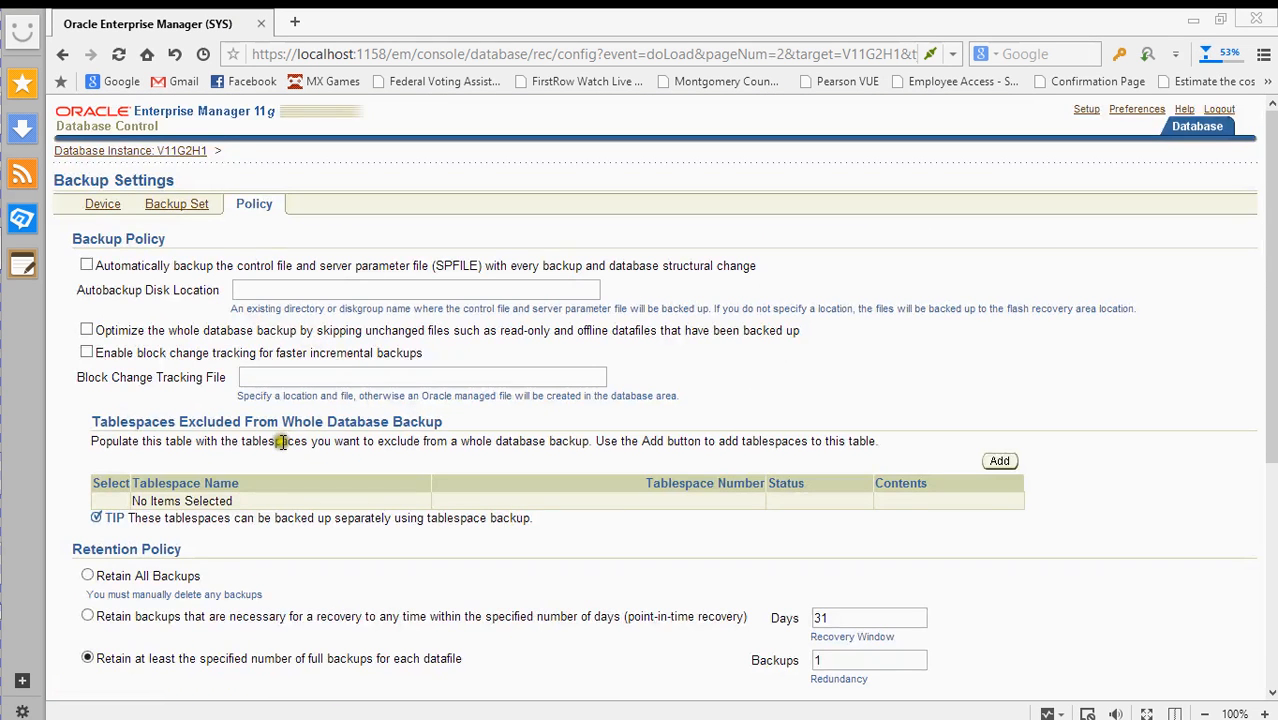
click(175, 205)
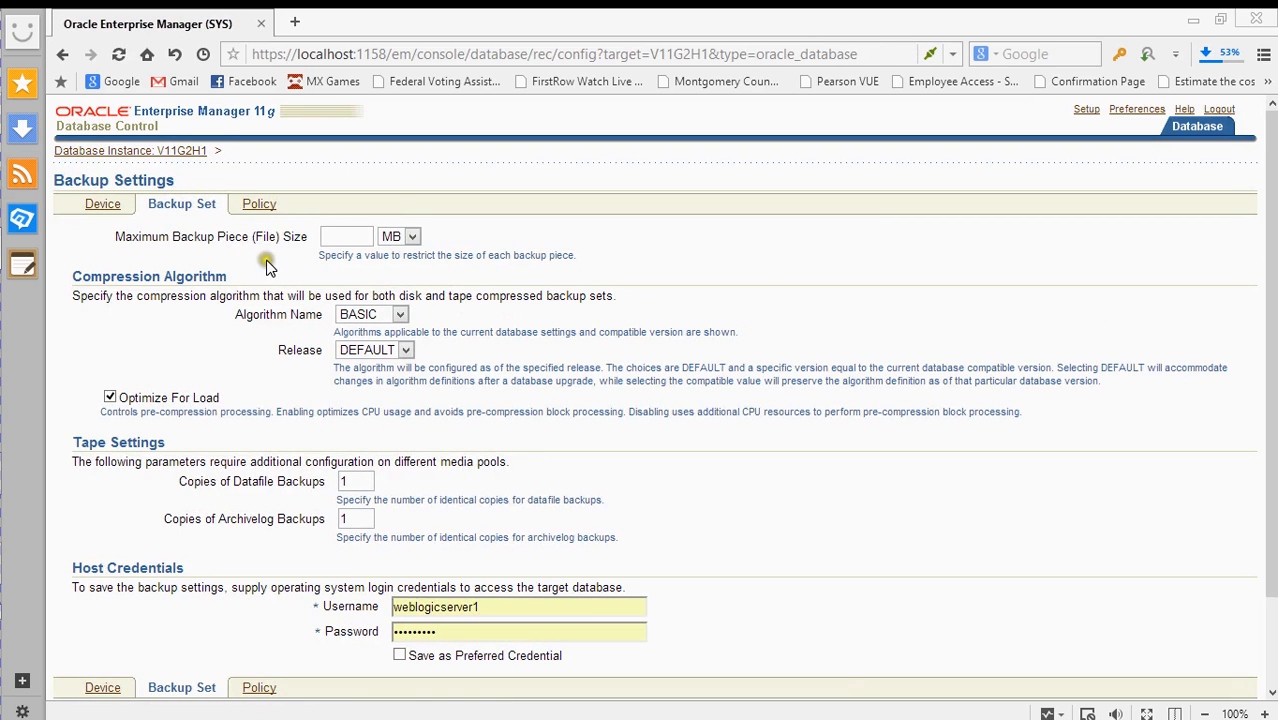
- Return through browser history to Control Files, reload it, then go back to V11G2H1's Server page
right_click(62, 54)
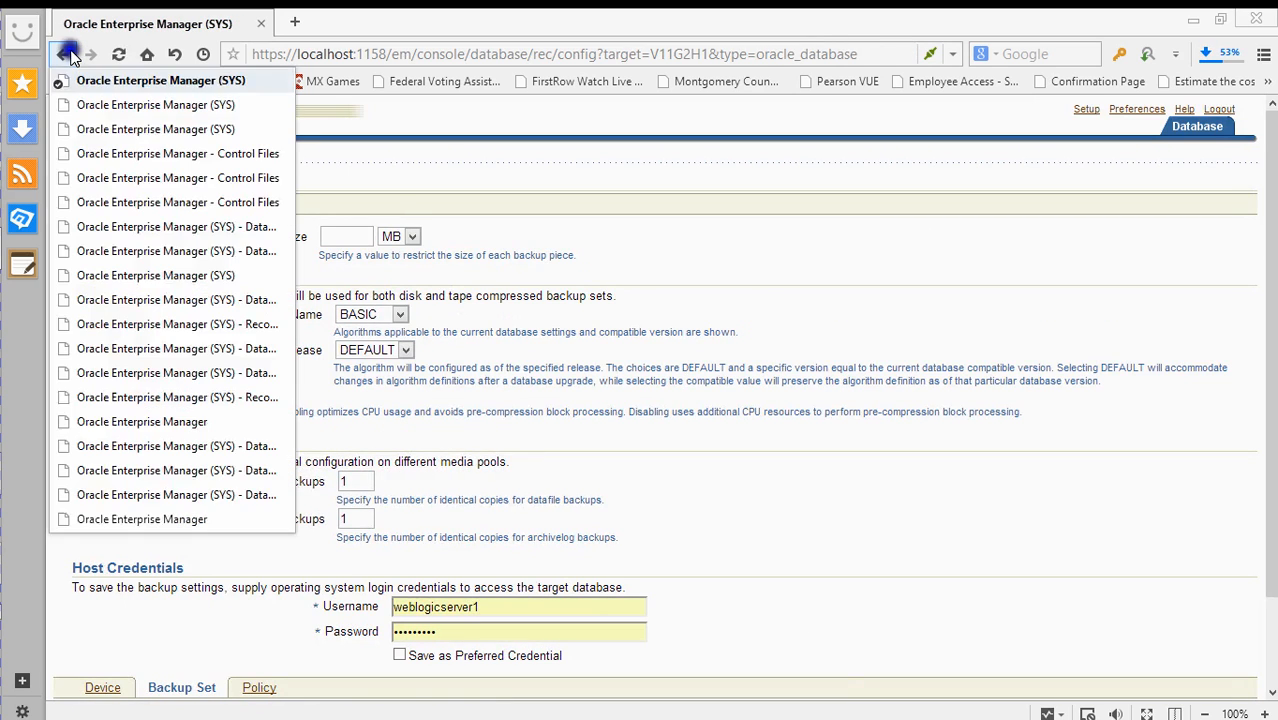
click(113, 131)
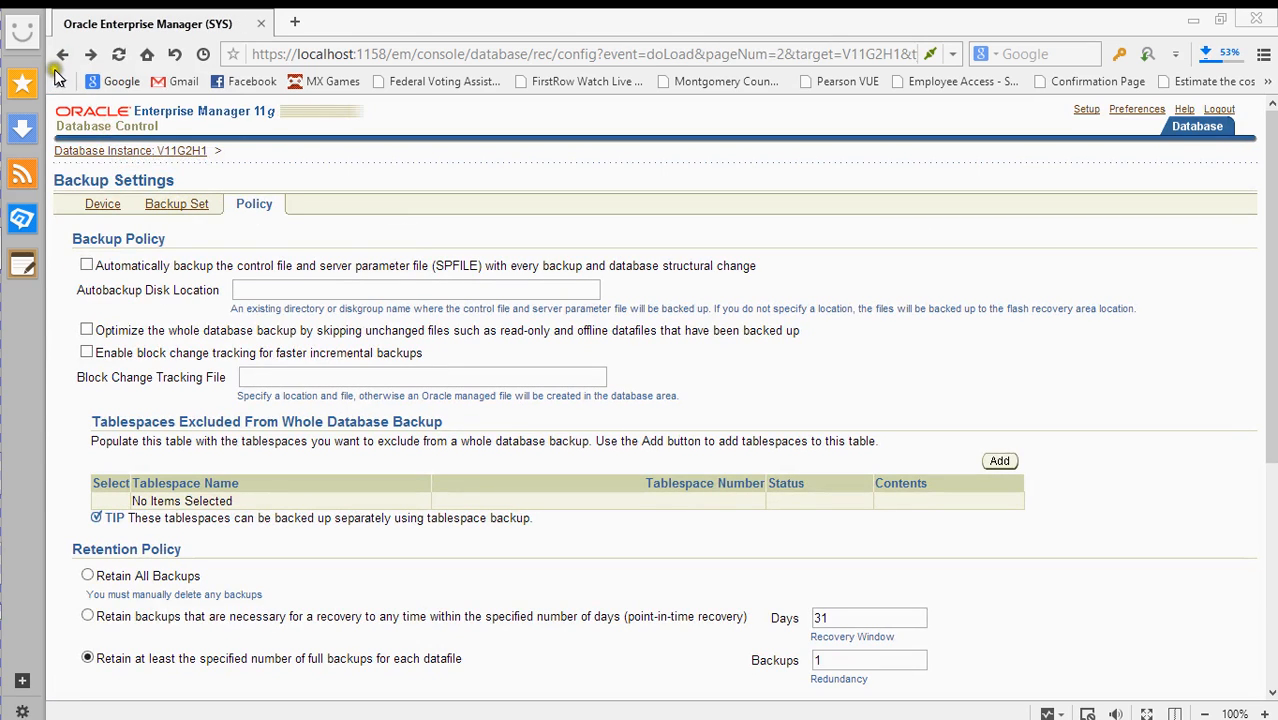
right_click(62, 54)
click(117, 160)
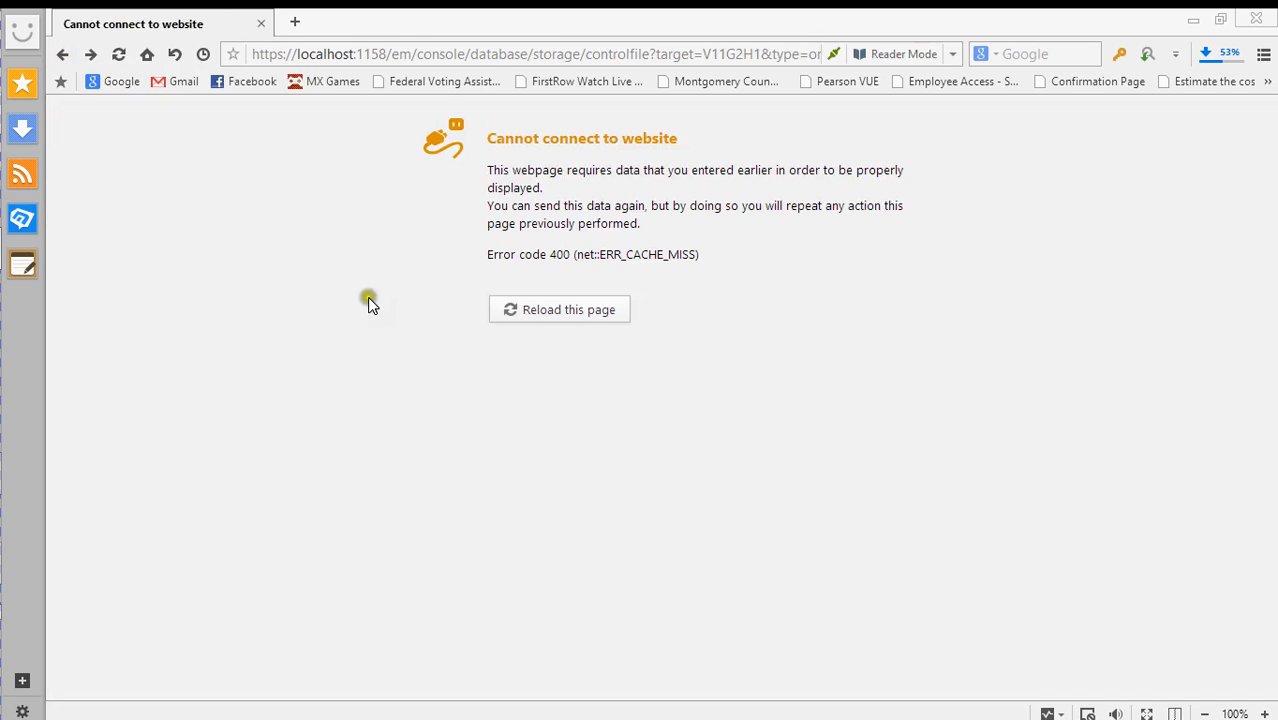
click(533, 308)
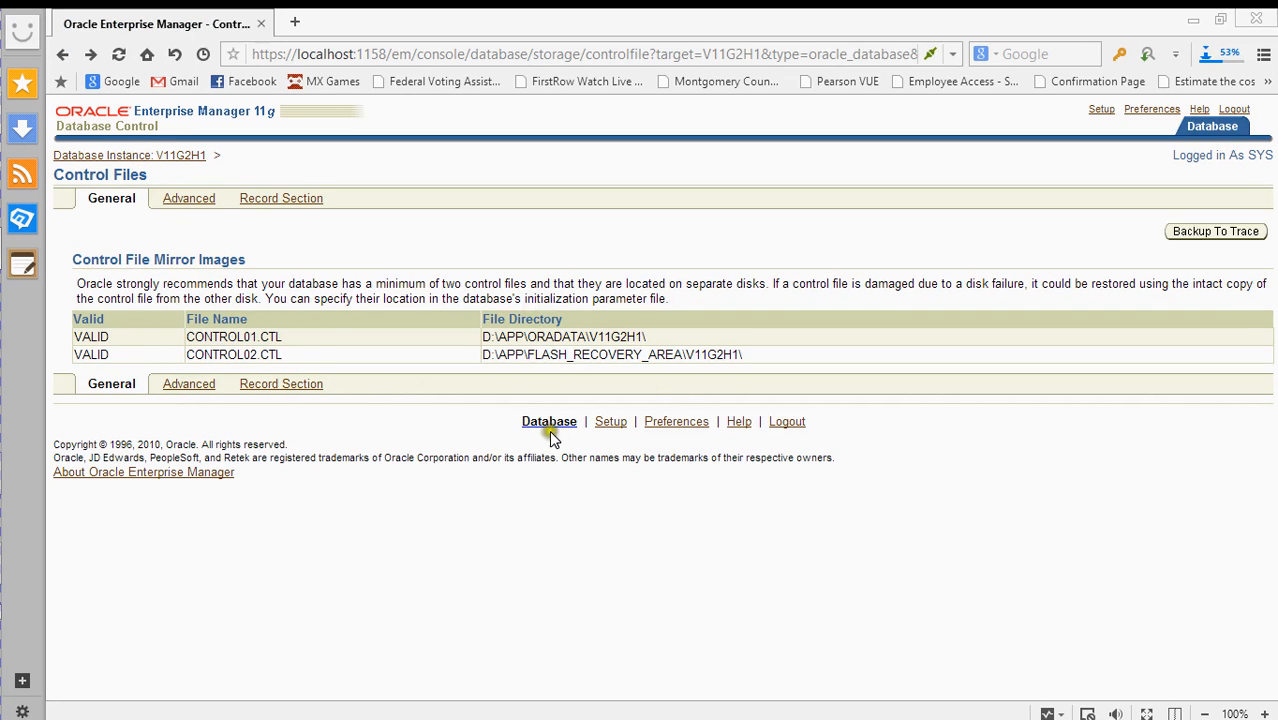
click(148, 160)
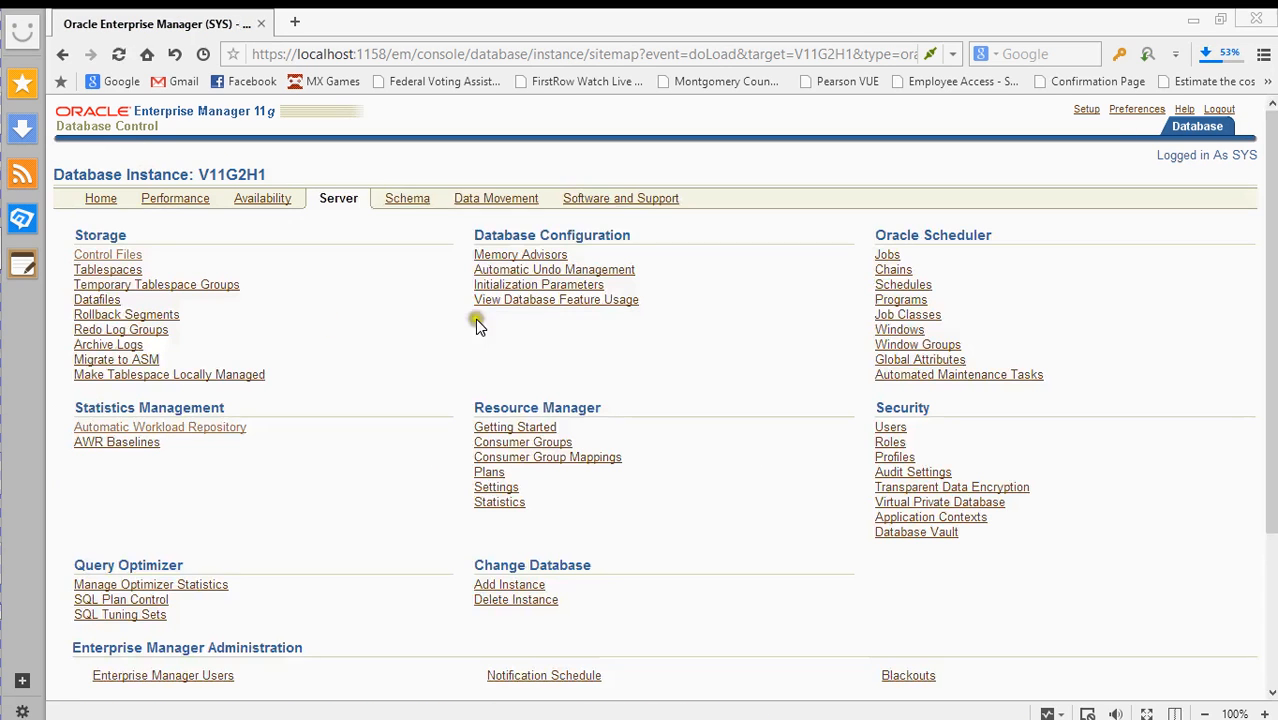
click(128, 272)
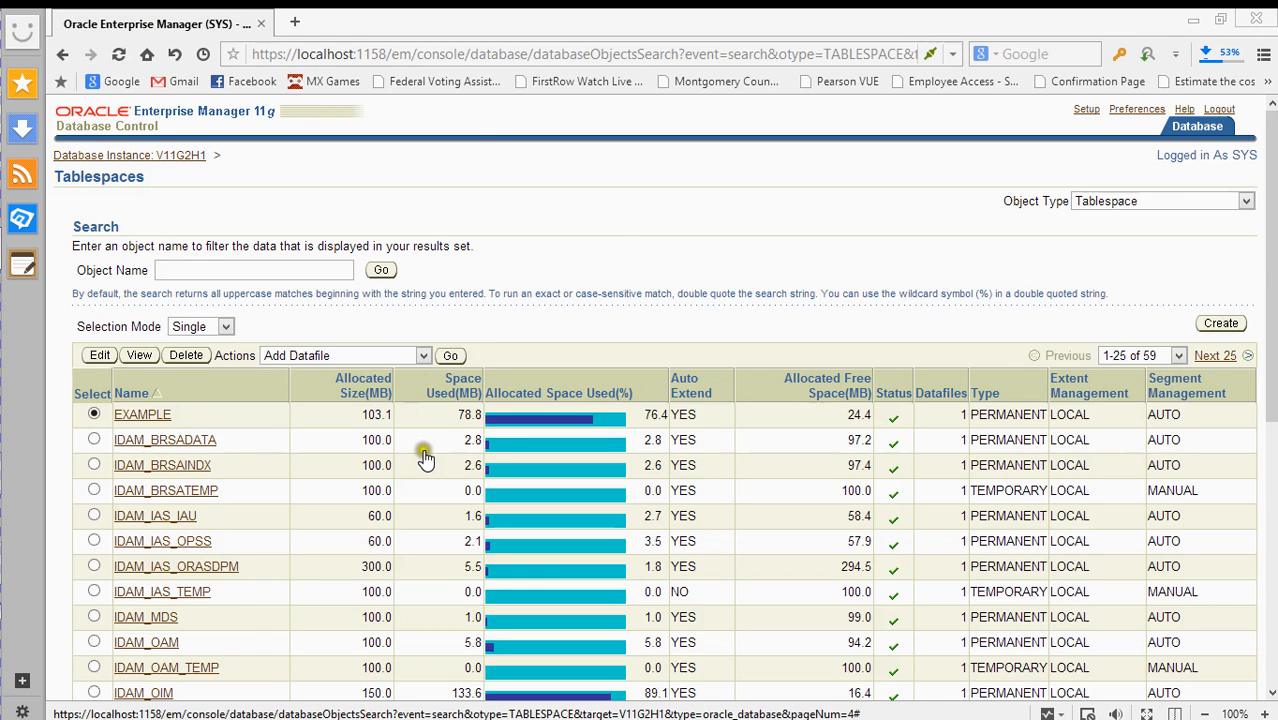
scroll(457, 431, down, 5)
scroll(460, 429, up, 4)
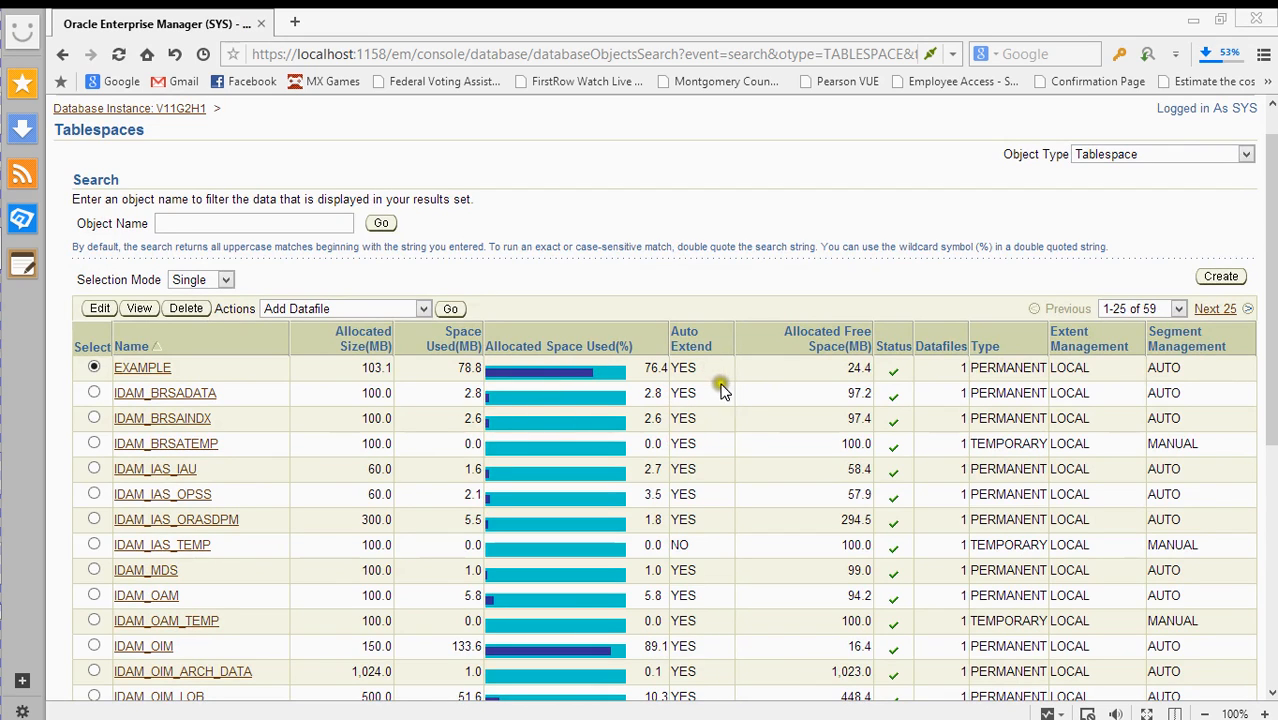
scroll(715, 398, down, 6)
scroll(680, 425, up, 6)
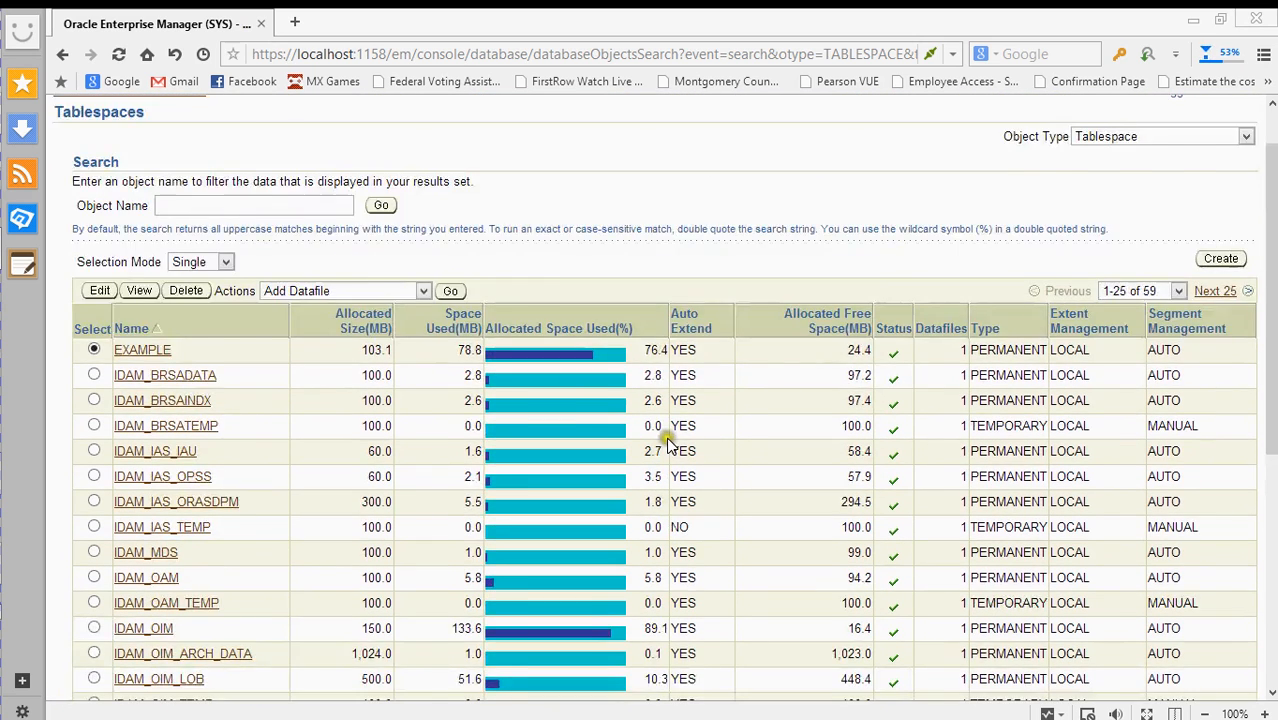
scroll(668, 440, up, 1)
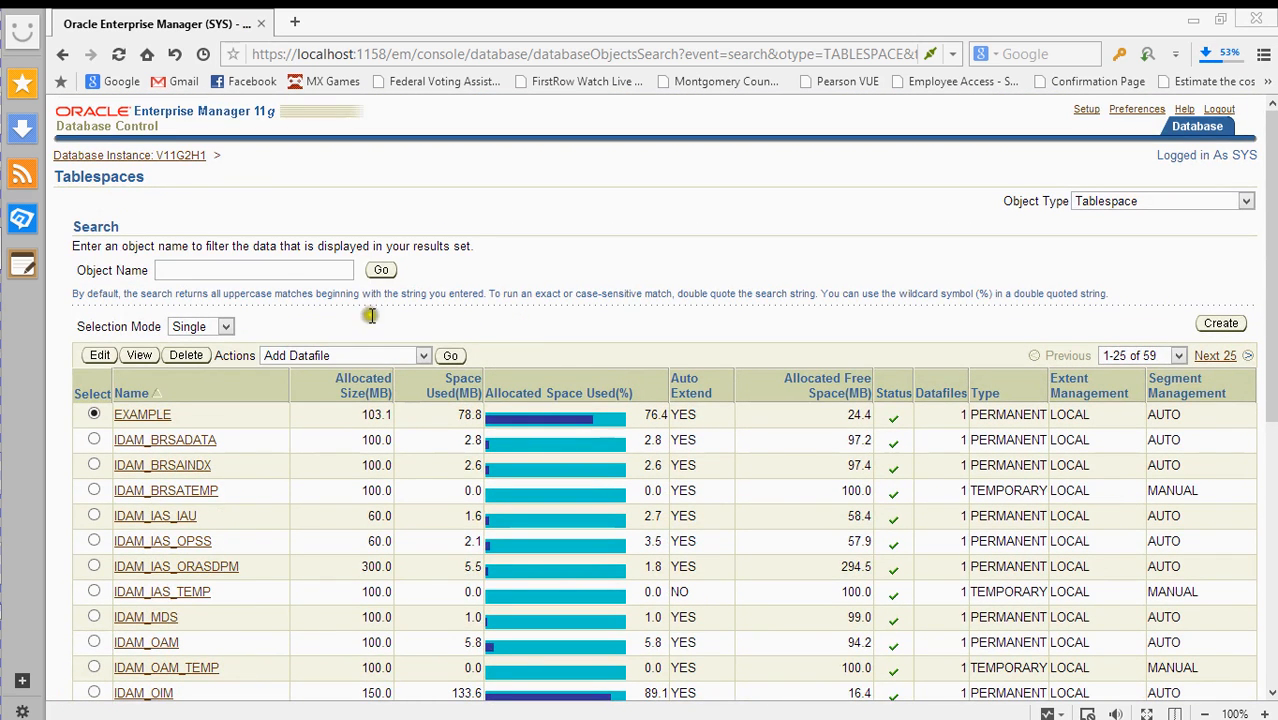
click(92, 157)
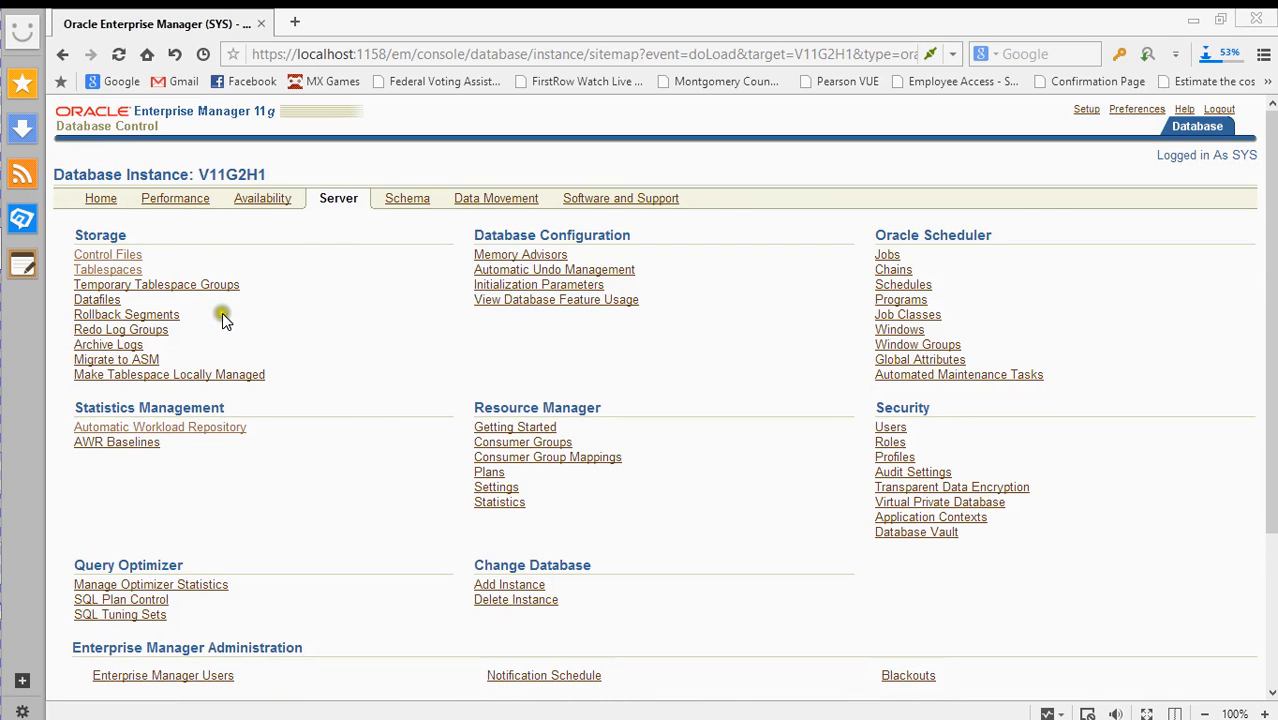
click(134, 346)
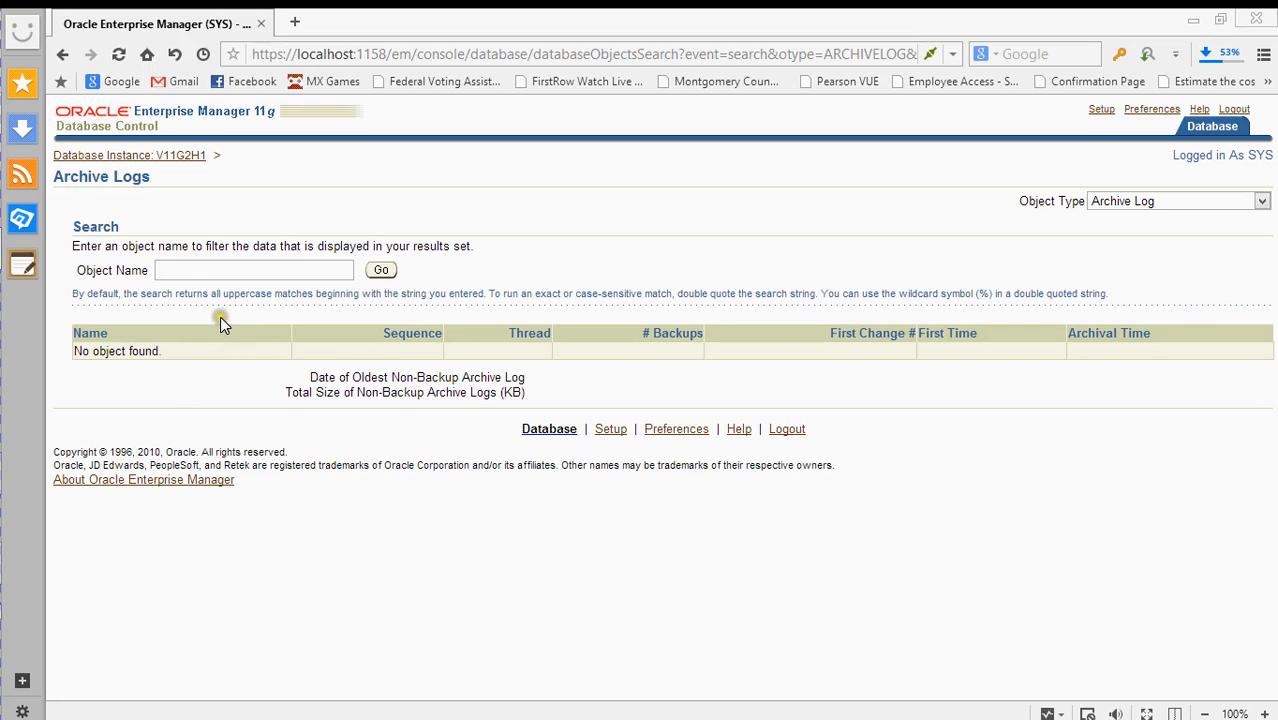
click(193, 155)
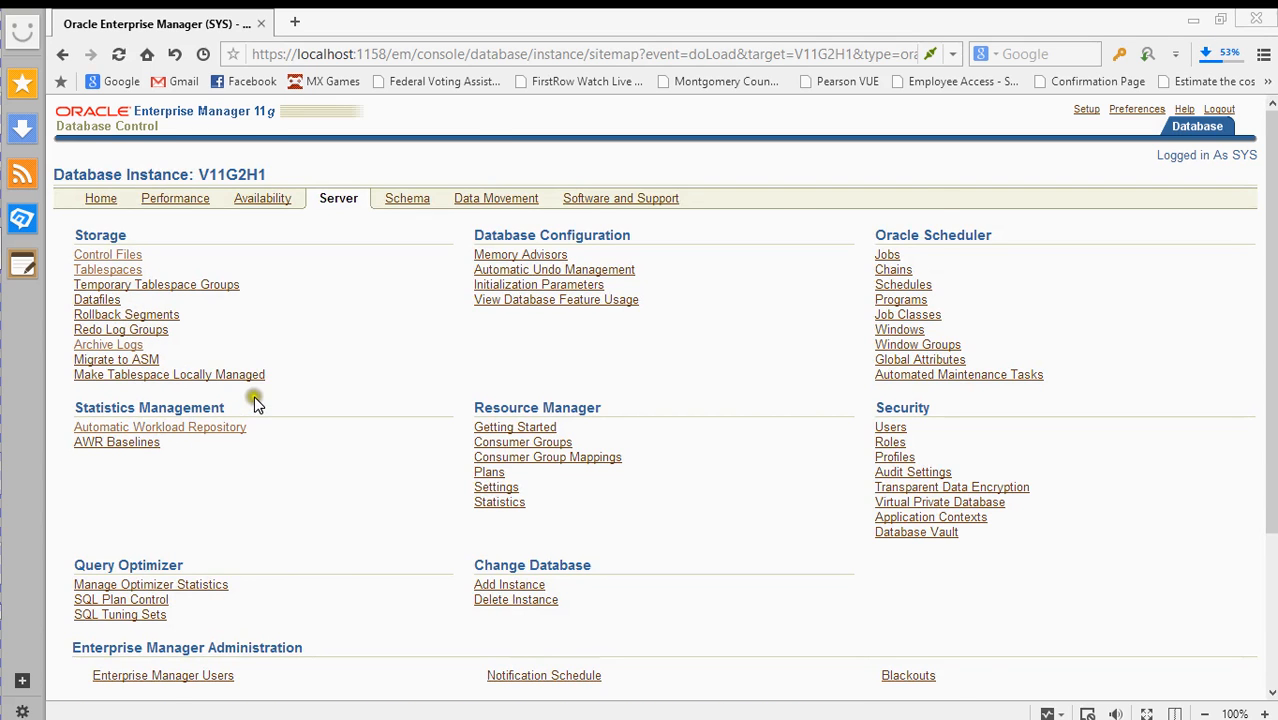
- Preview the Gather Optimizer Statistics Scope step, then go back twice to the Server page
scroll(254, 401, down, 3)
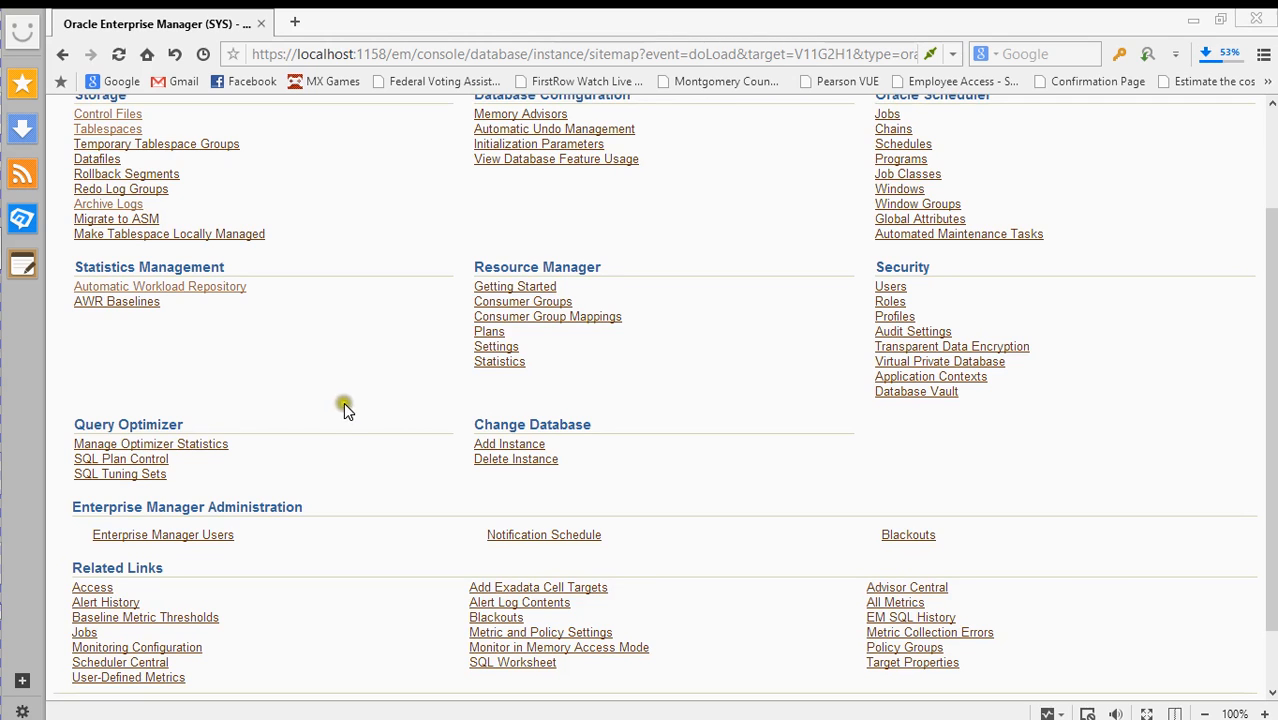
click(191, 447)
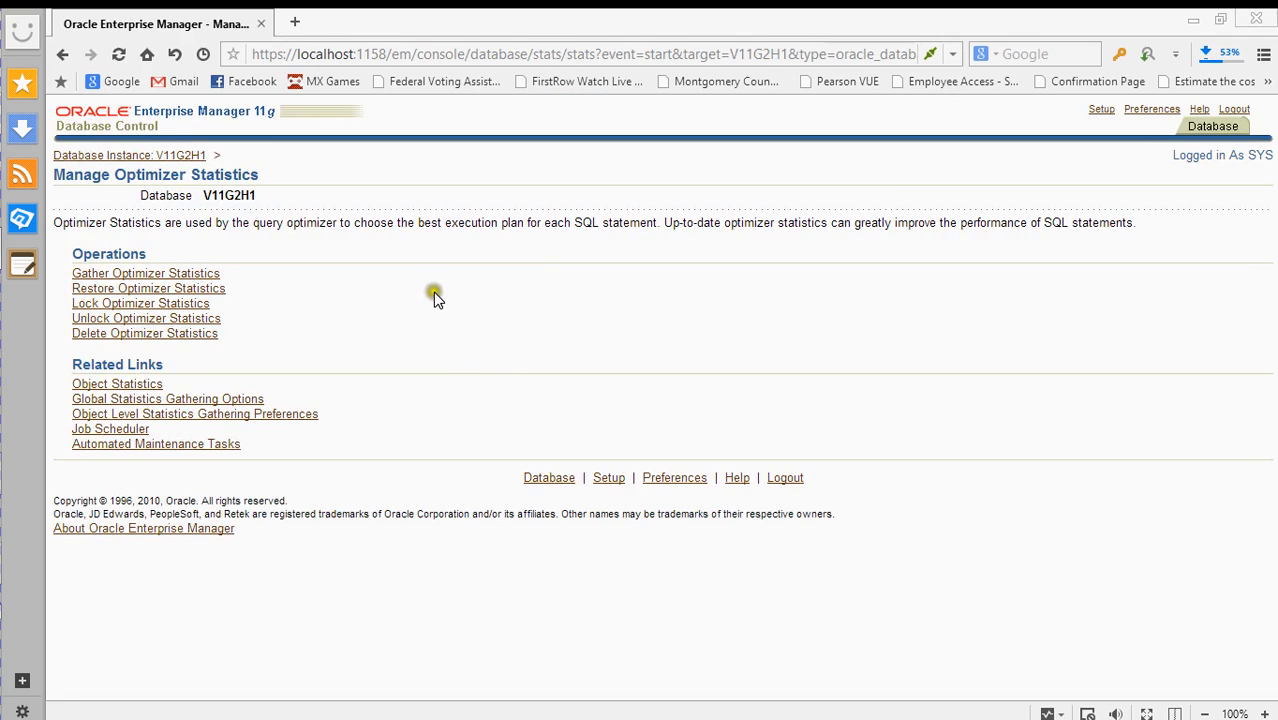
click(198, 273)
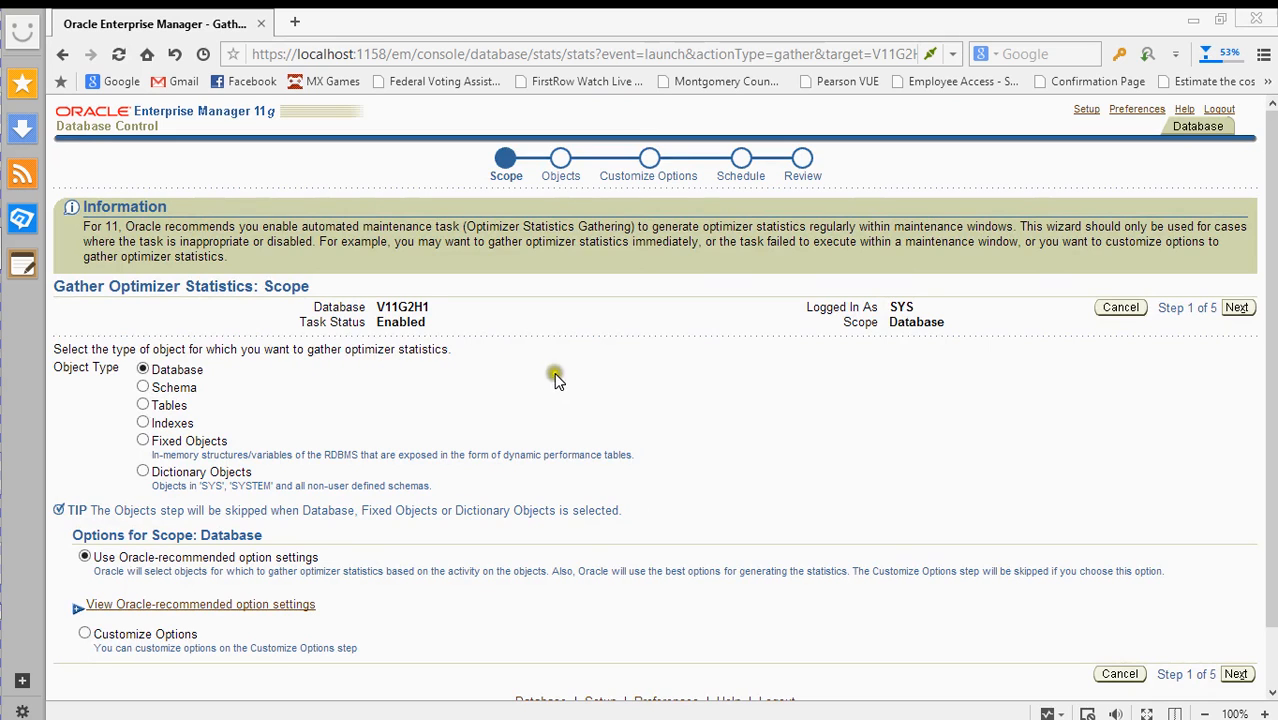
scroll(195, 530, down, 1)
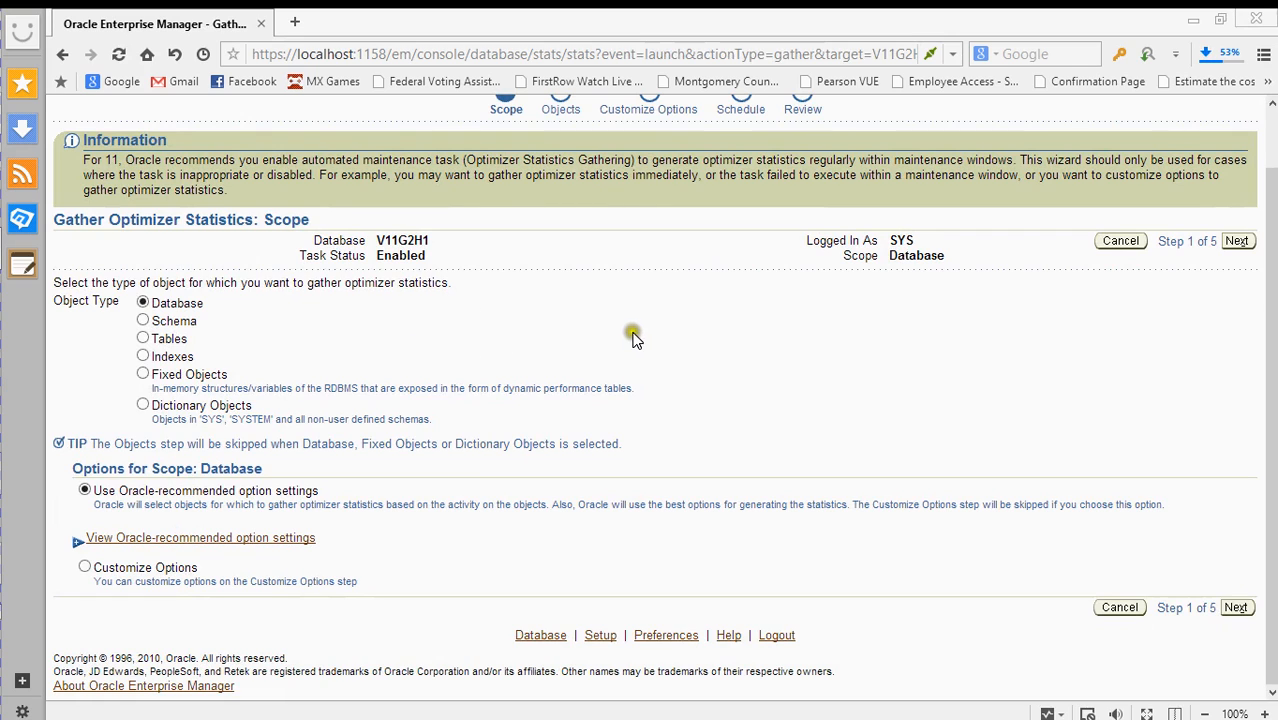
scroll(636, 344, up, 1)
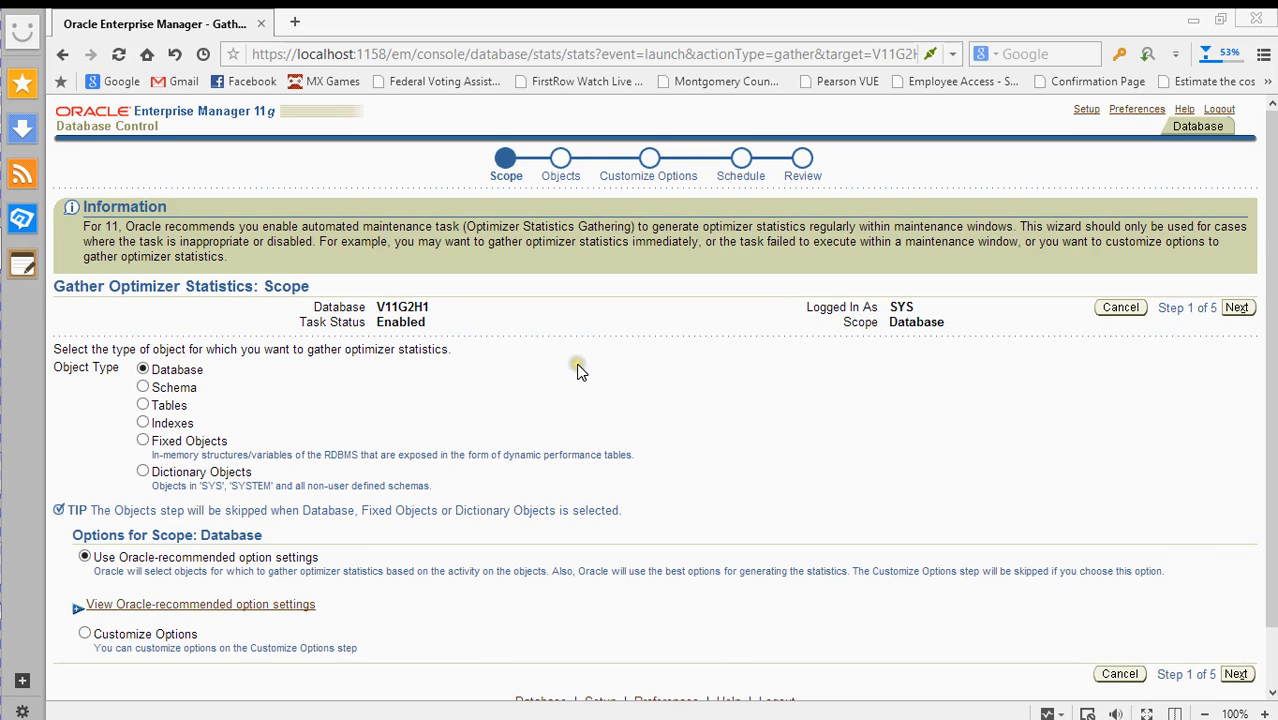
key(alt+Left)
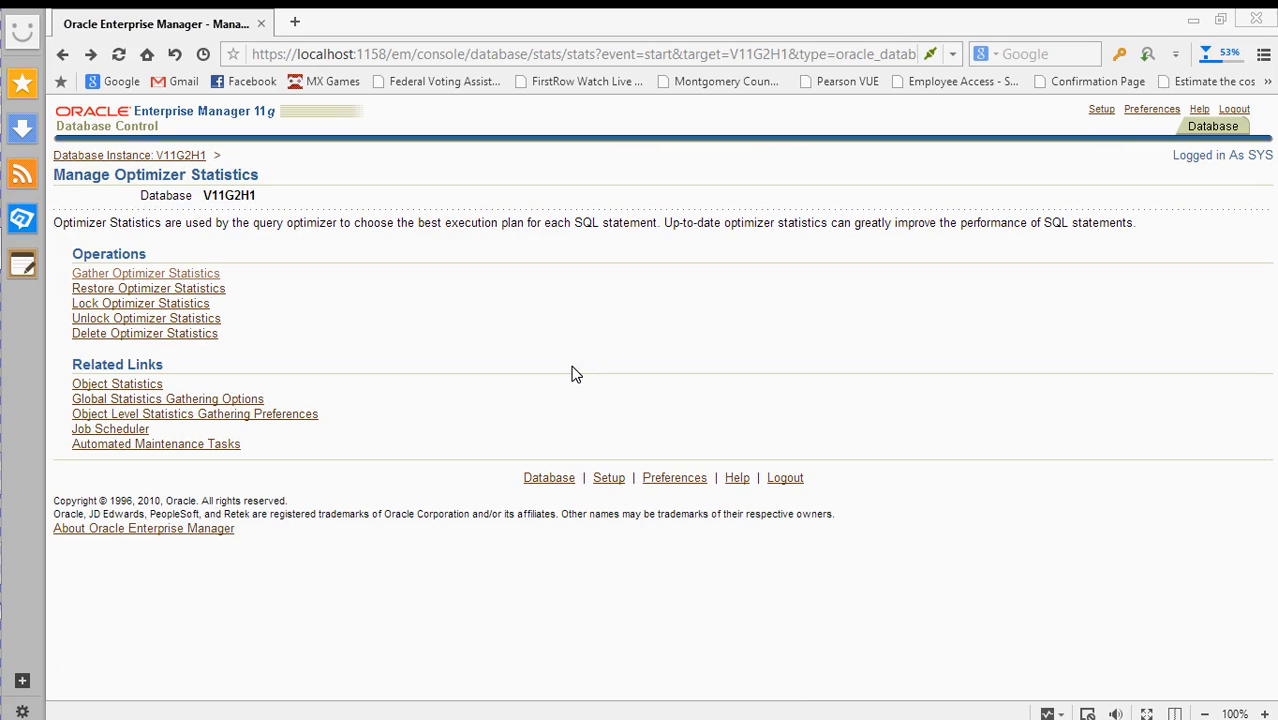
key(alt+Left)
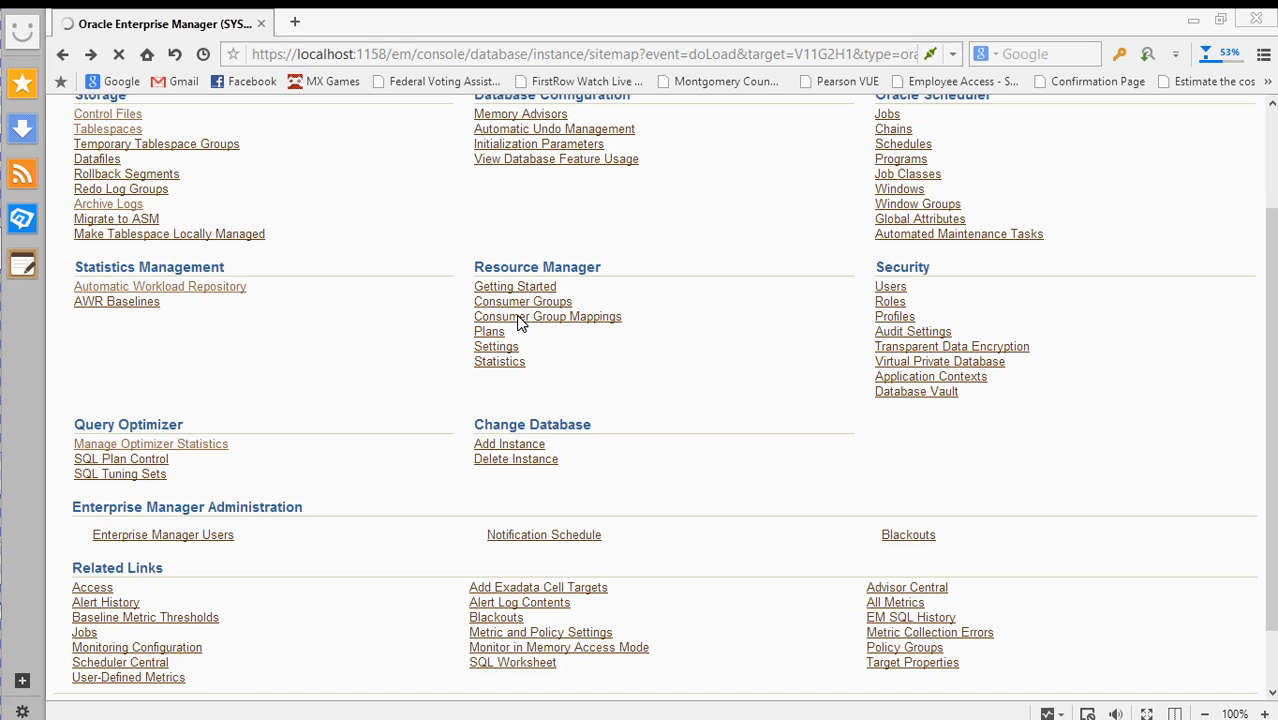
- Open the SQL Plan Control page under Query Optimizer for V11G2H1
click(279, 410)
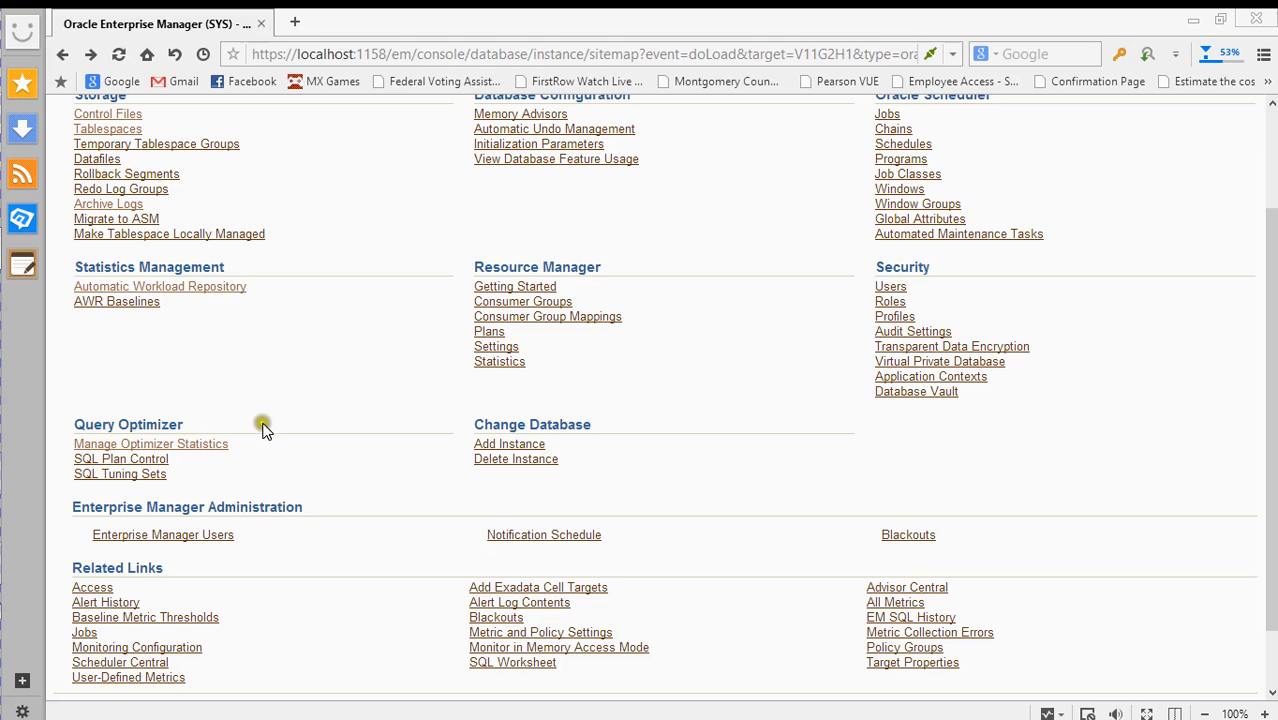
click(210, 446)
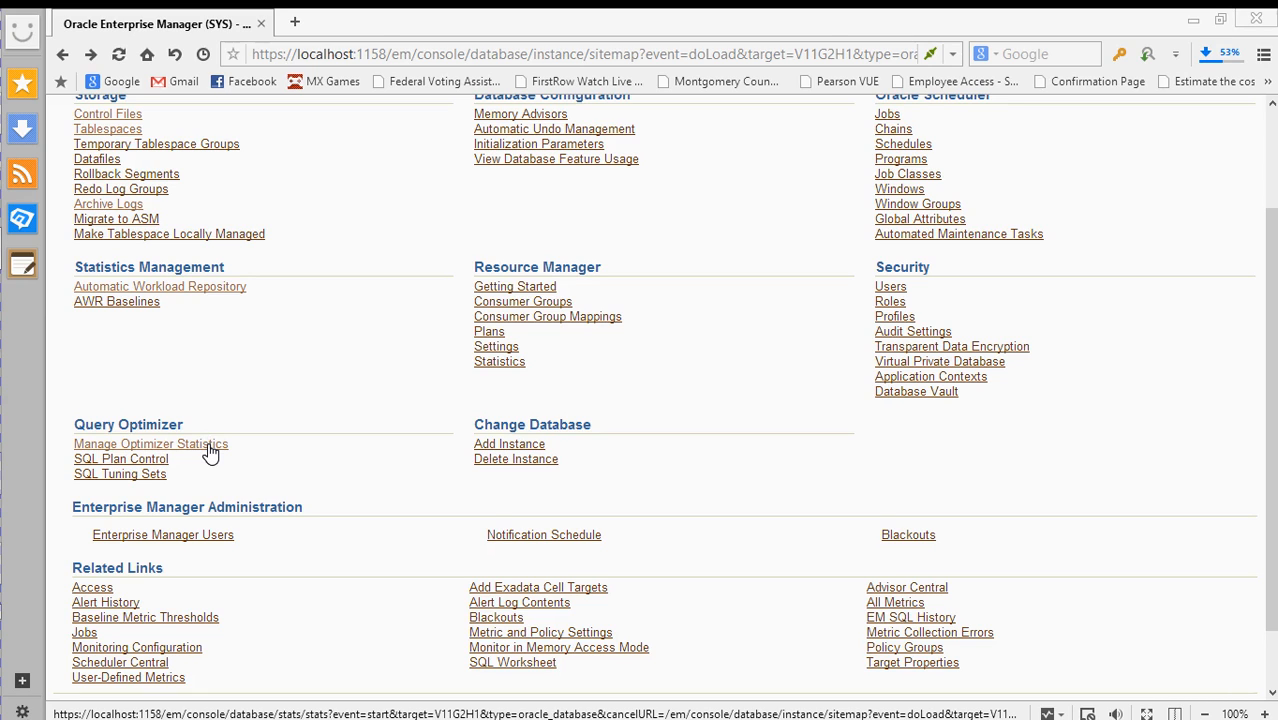
click(158, 461)
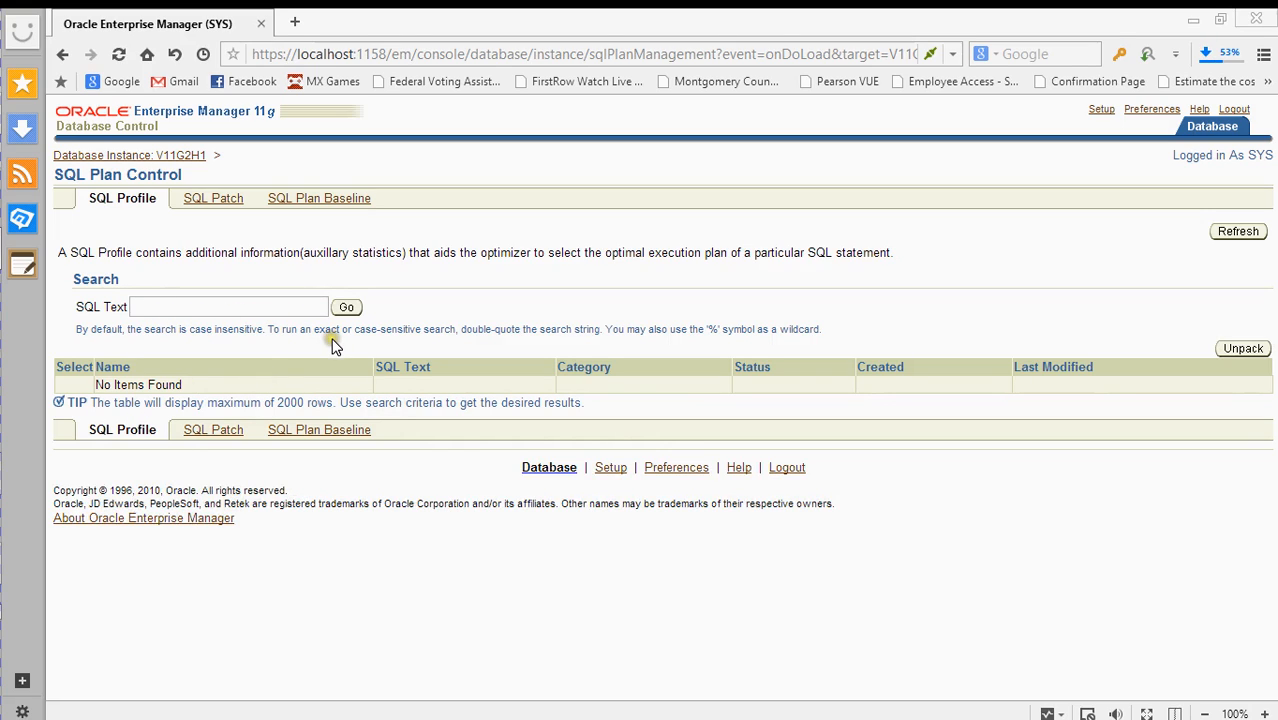
- Search SQL plan baselines for 'select * from all_objects', then rerun it with a trailing semicolon
click(328, 200)
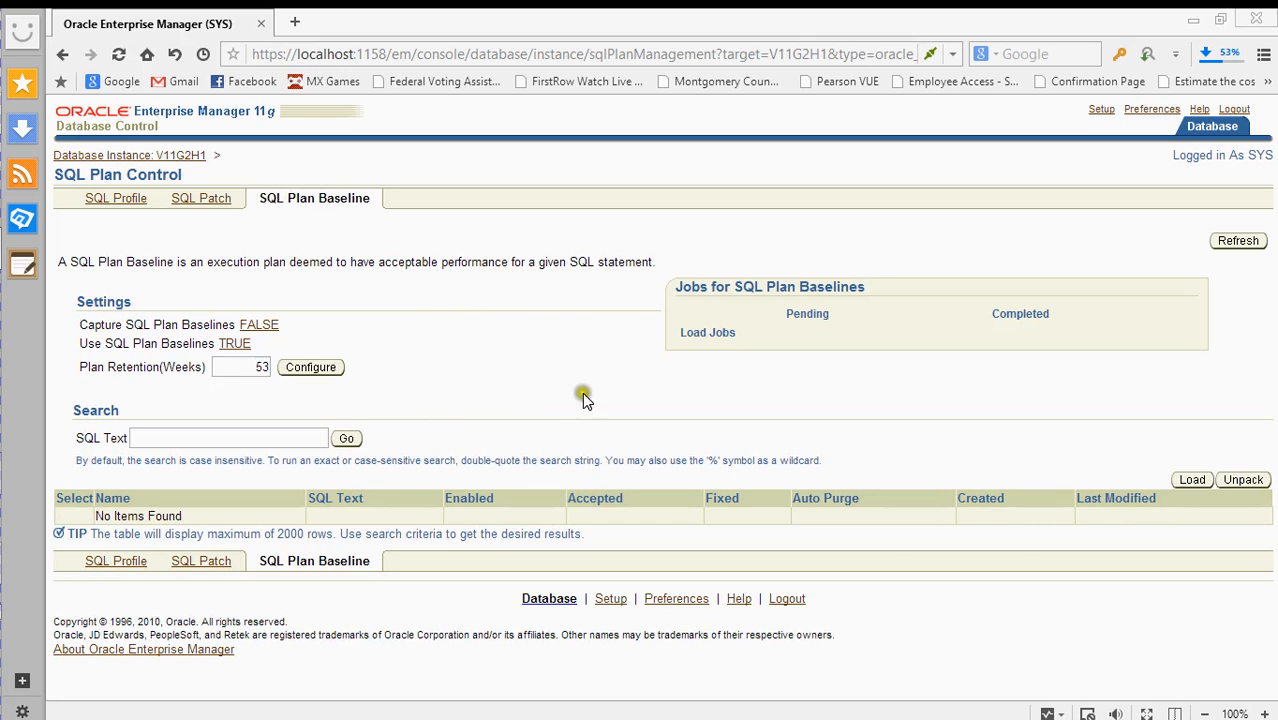
click(234, 440)
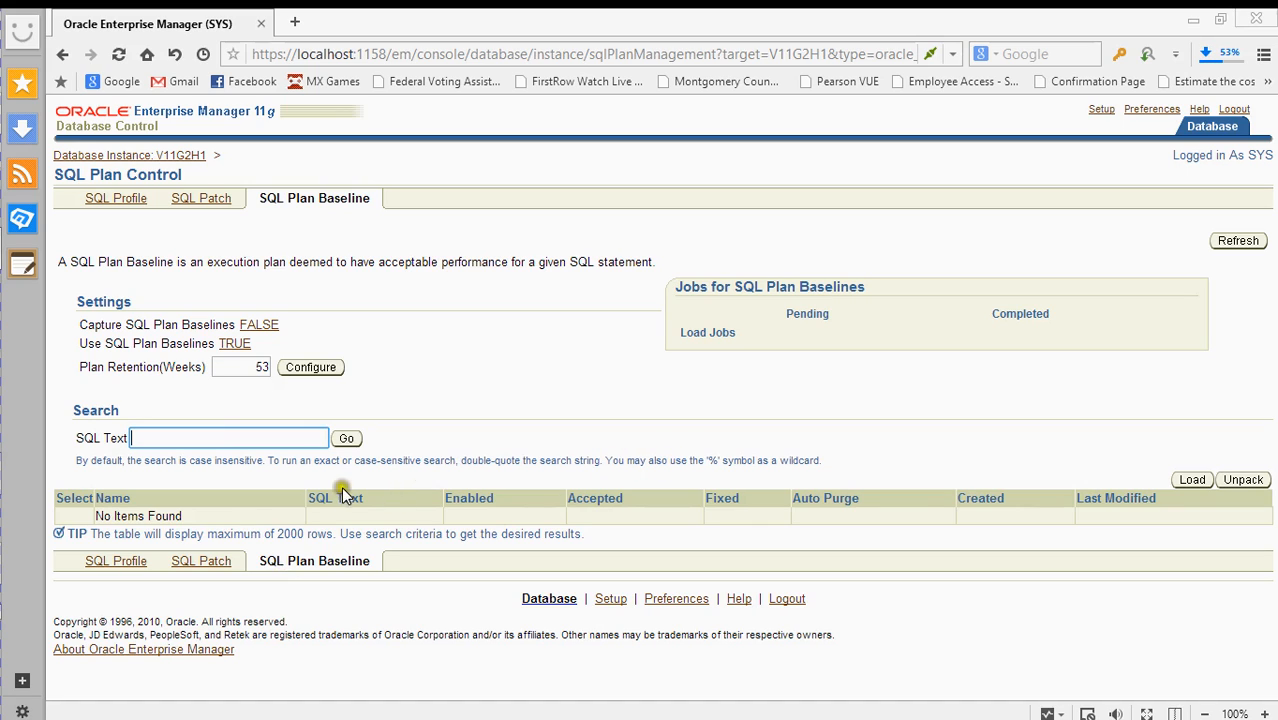
click(195, 437)
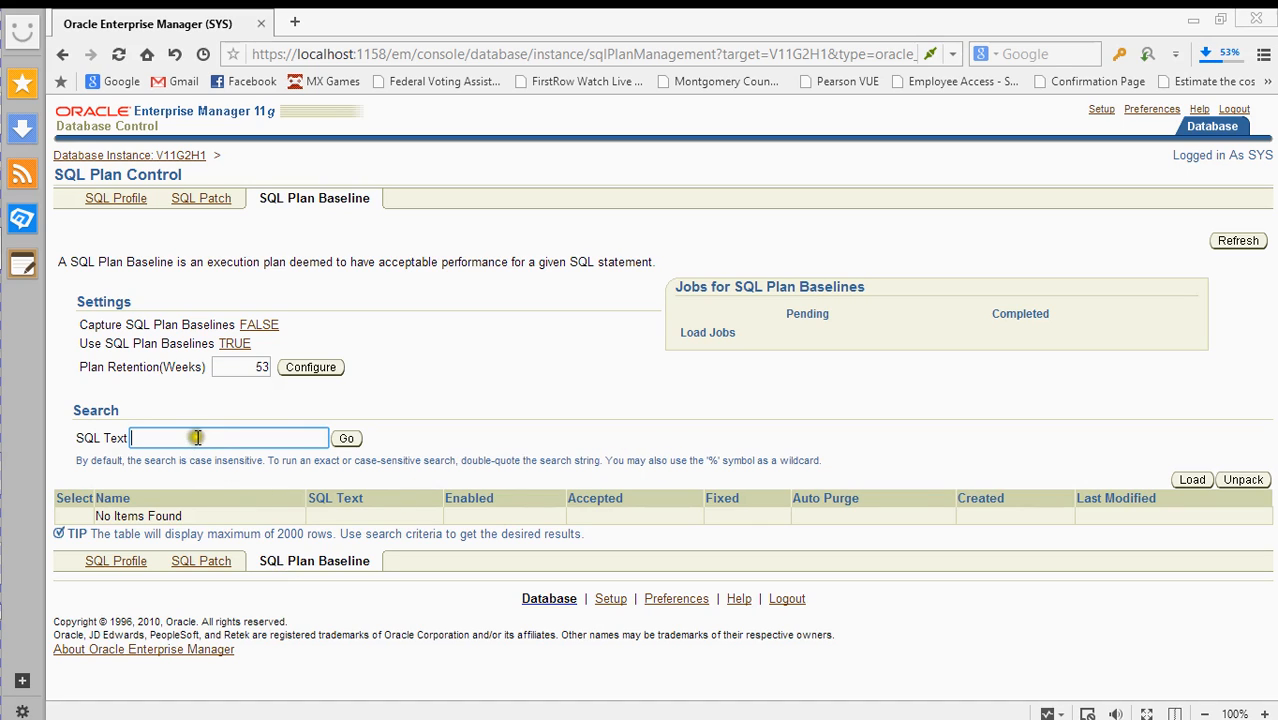
click(197, 436)
click(200, 436)
text(* )
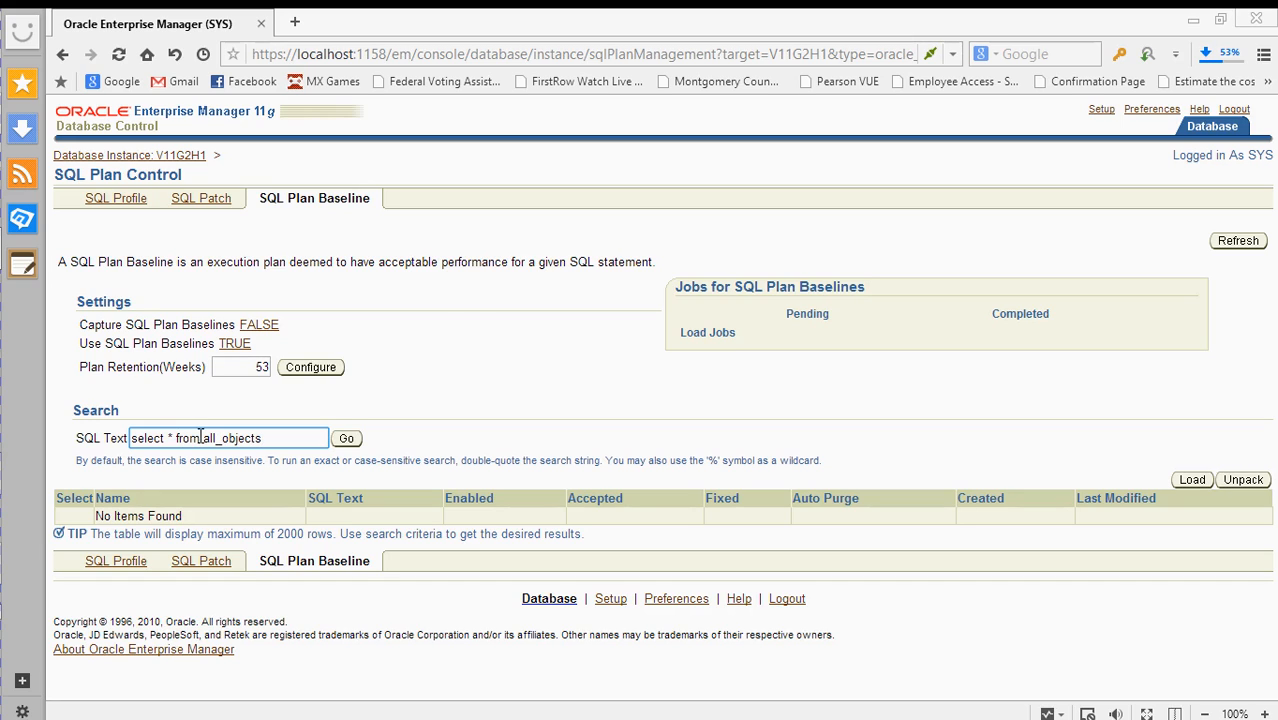
text(from all_objects)
click(346, 438)
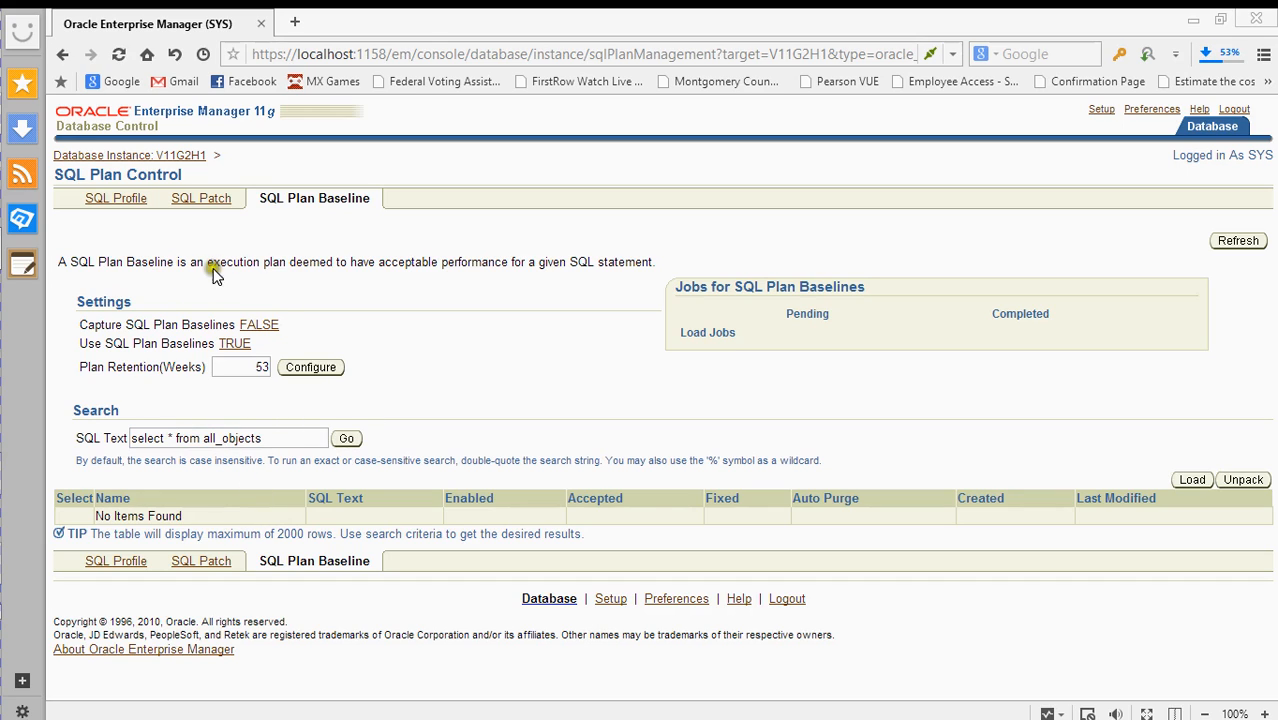
click(274, 441)
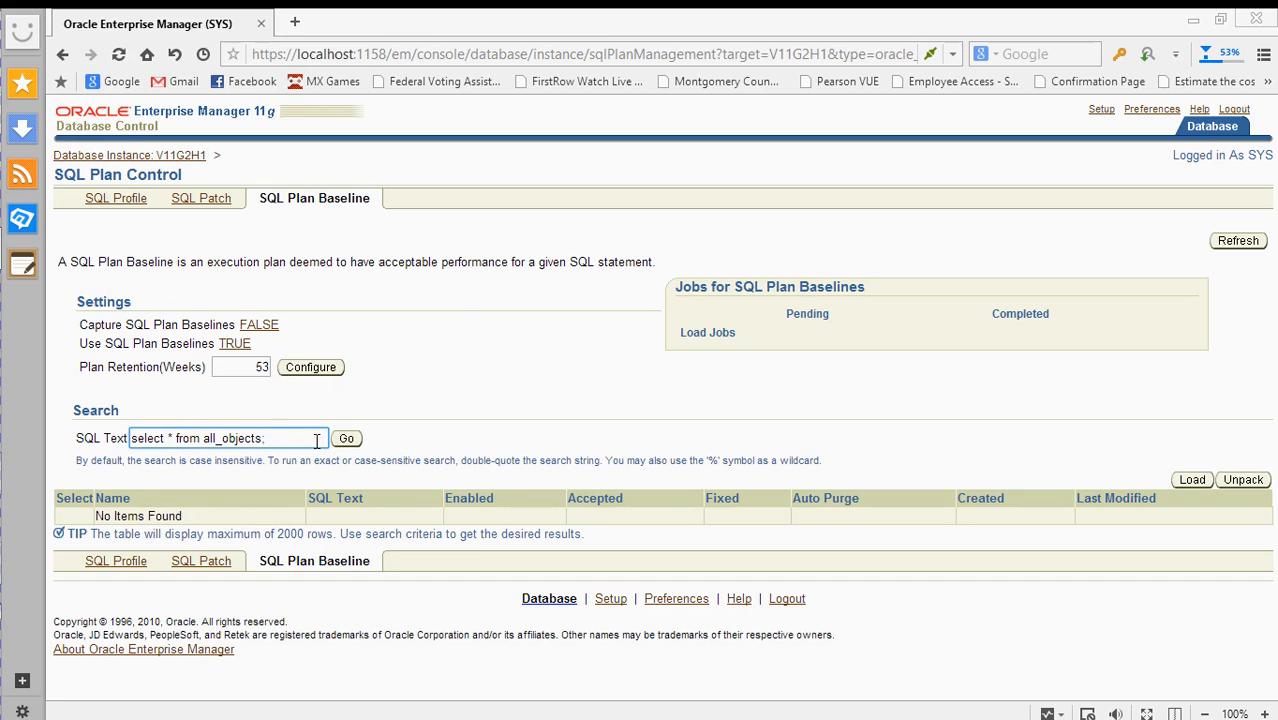
click(346, 438)
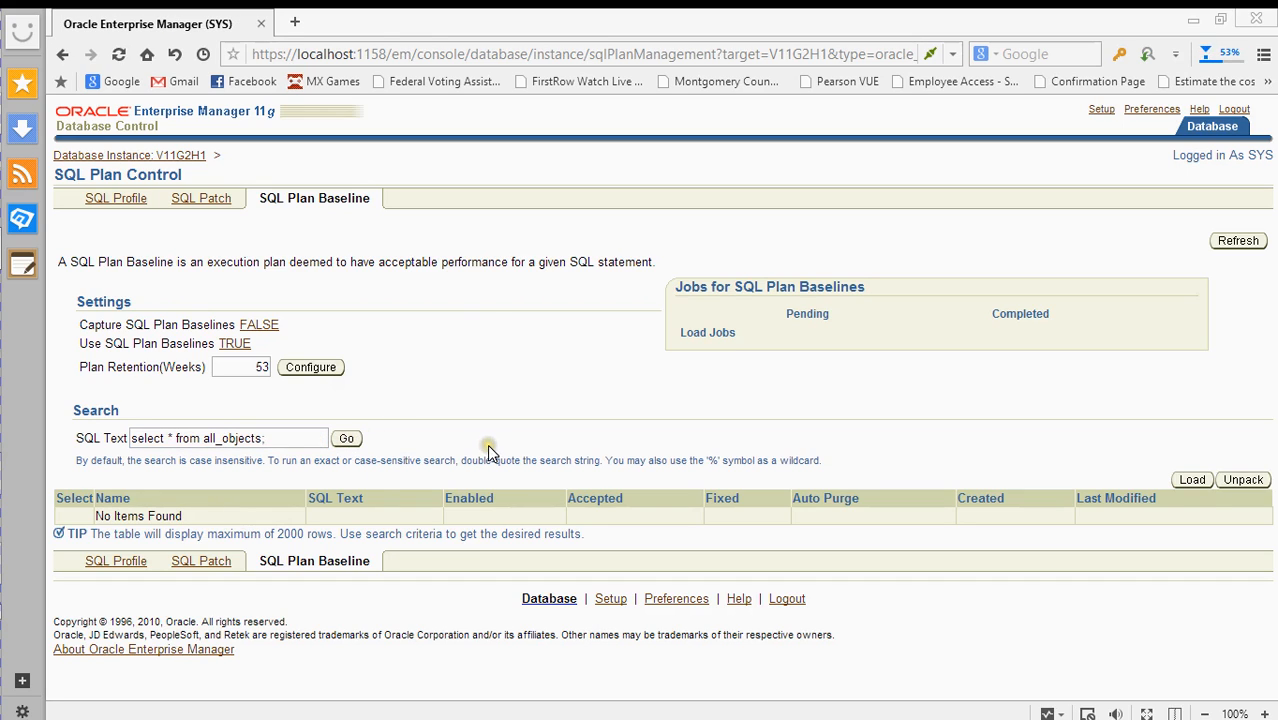
- Glance over the Load SQL Plan Baselines form
click(1190, 482)
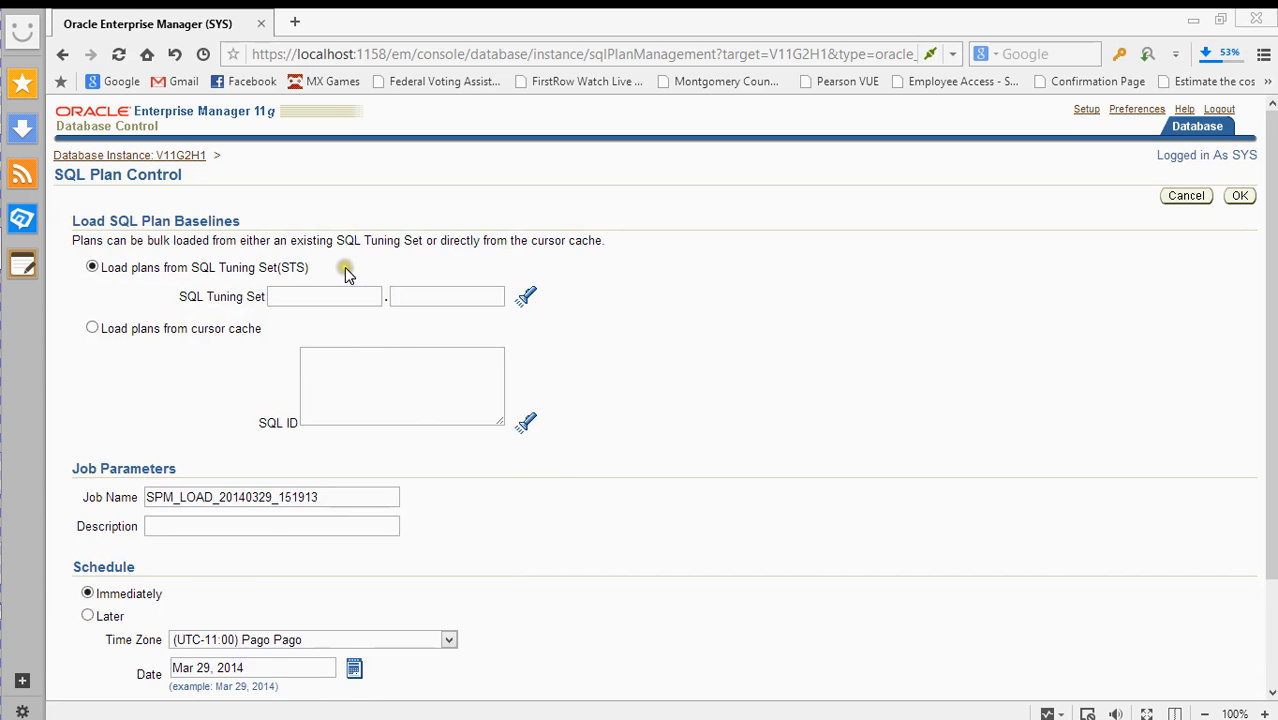
scroll(258, 300, down, 3)
scroll(330, 372, up, 3)
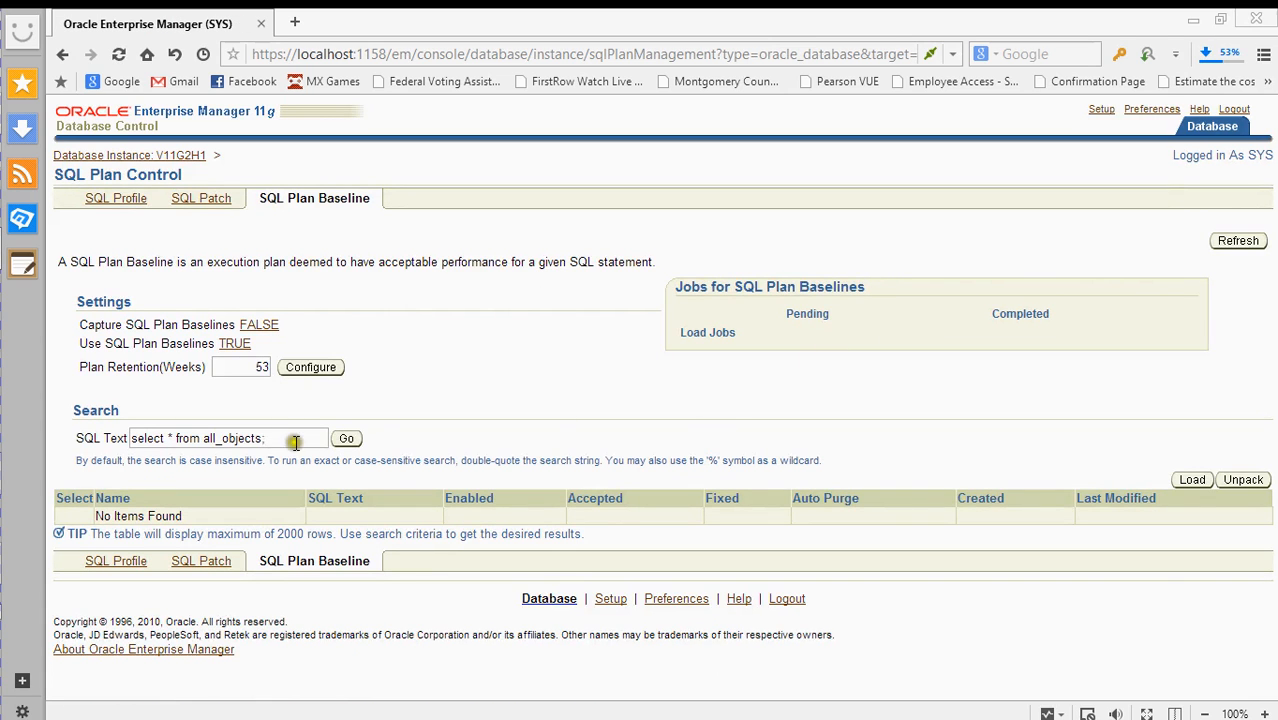
- Select the SQL Text search statement and cut it, leaving the baseline search empty
drag(296, 440, 66, 440)
right_click(194, 439)
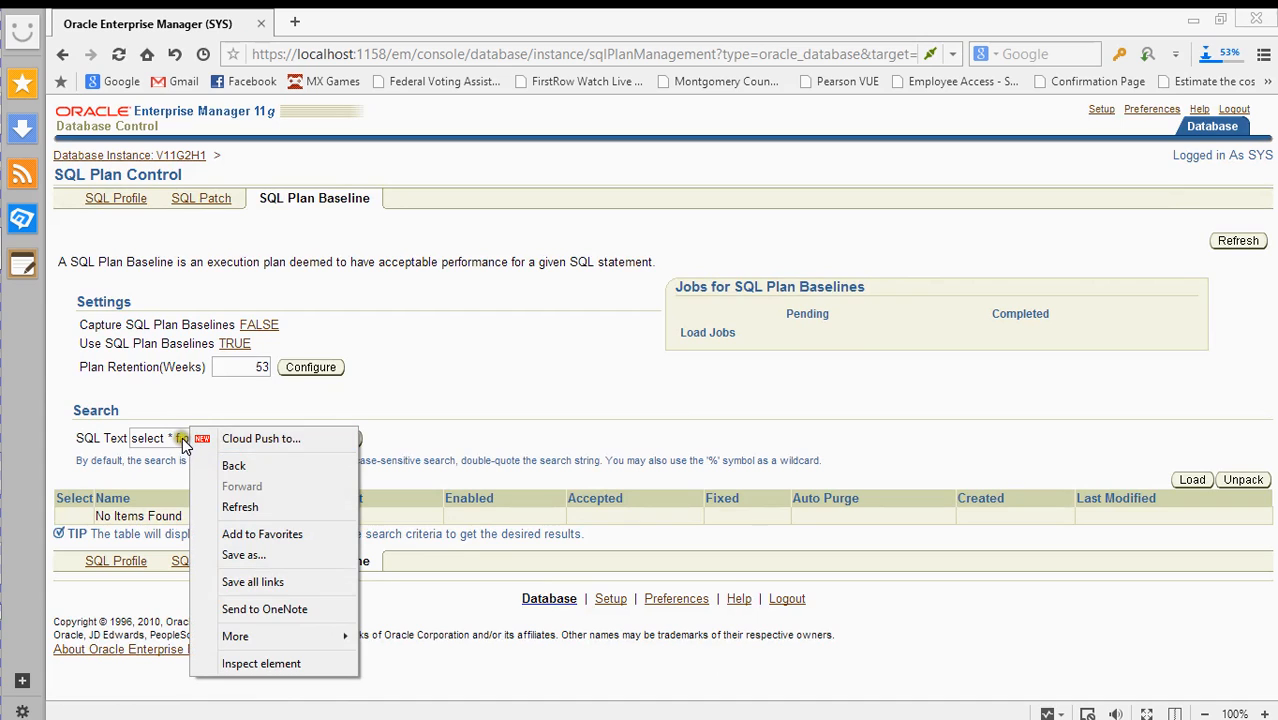
click(177, 438)
click(281, 438)
drag(281, 438, 123, 441)
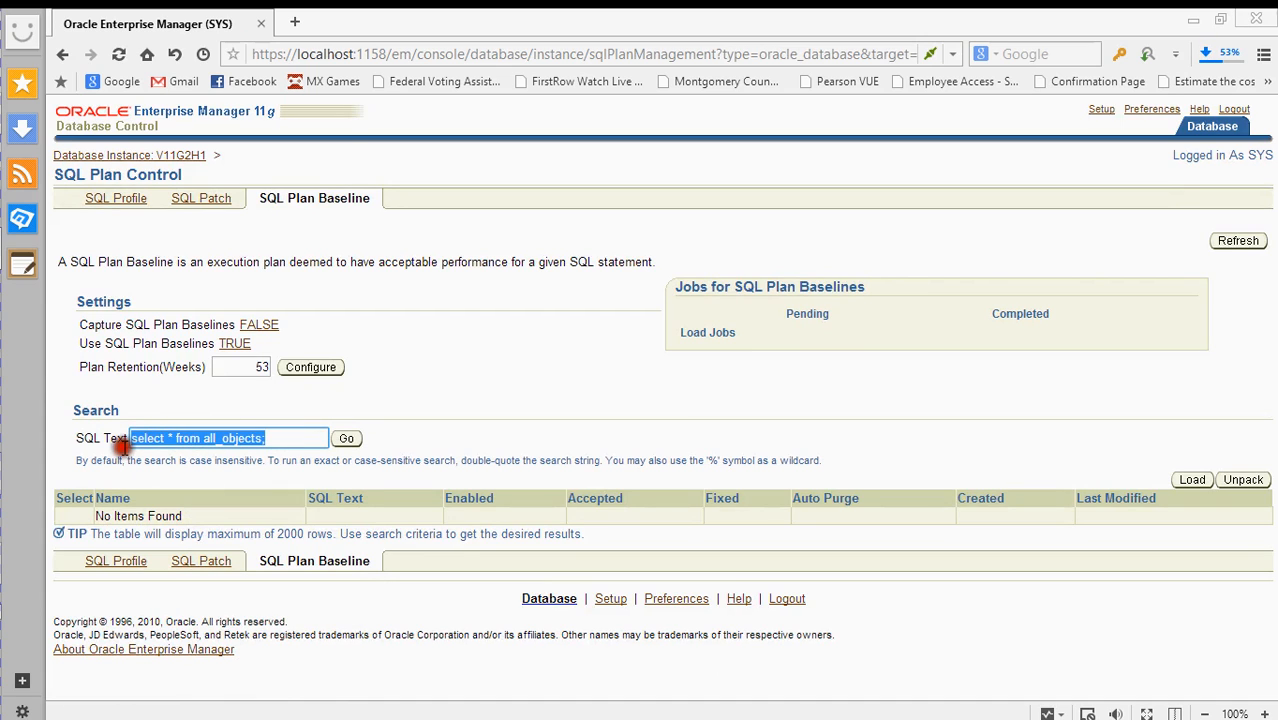
right_click(177, 440)
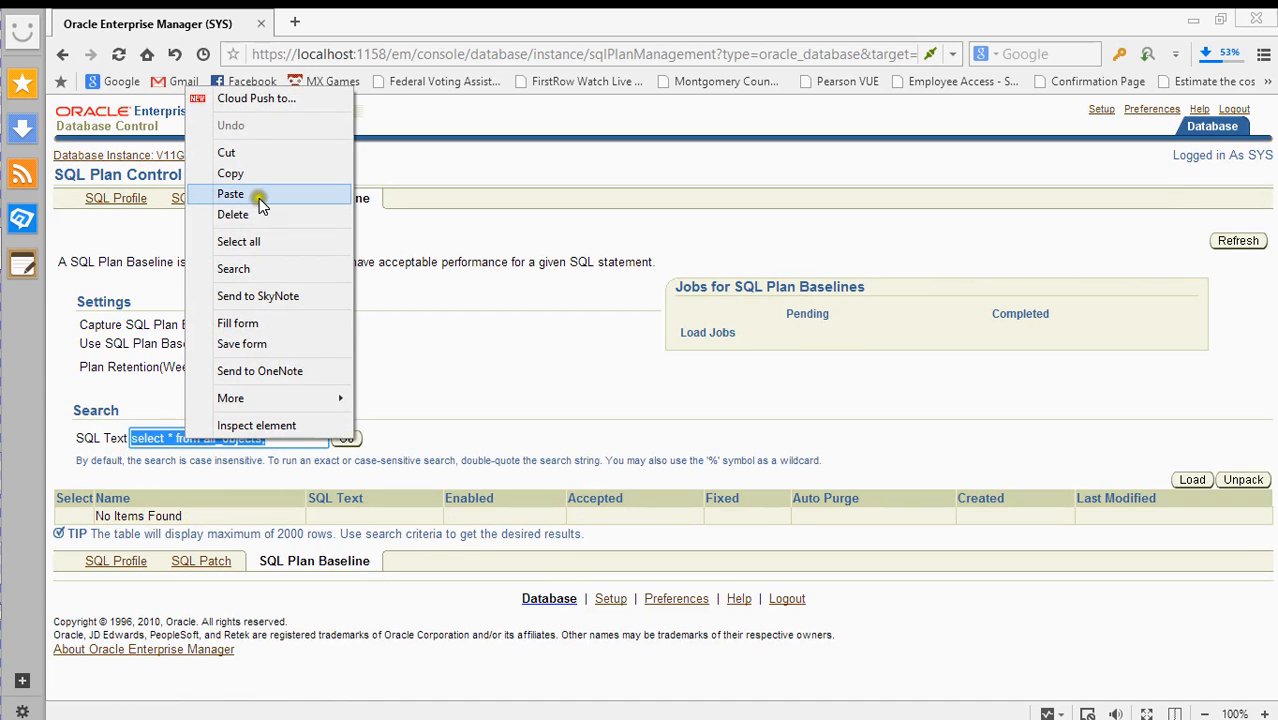
click(258, 154)
click(443, 362)
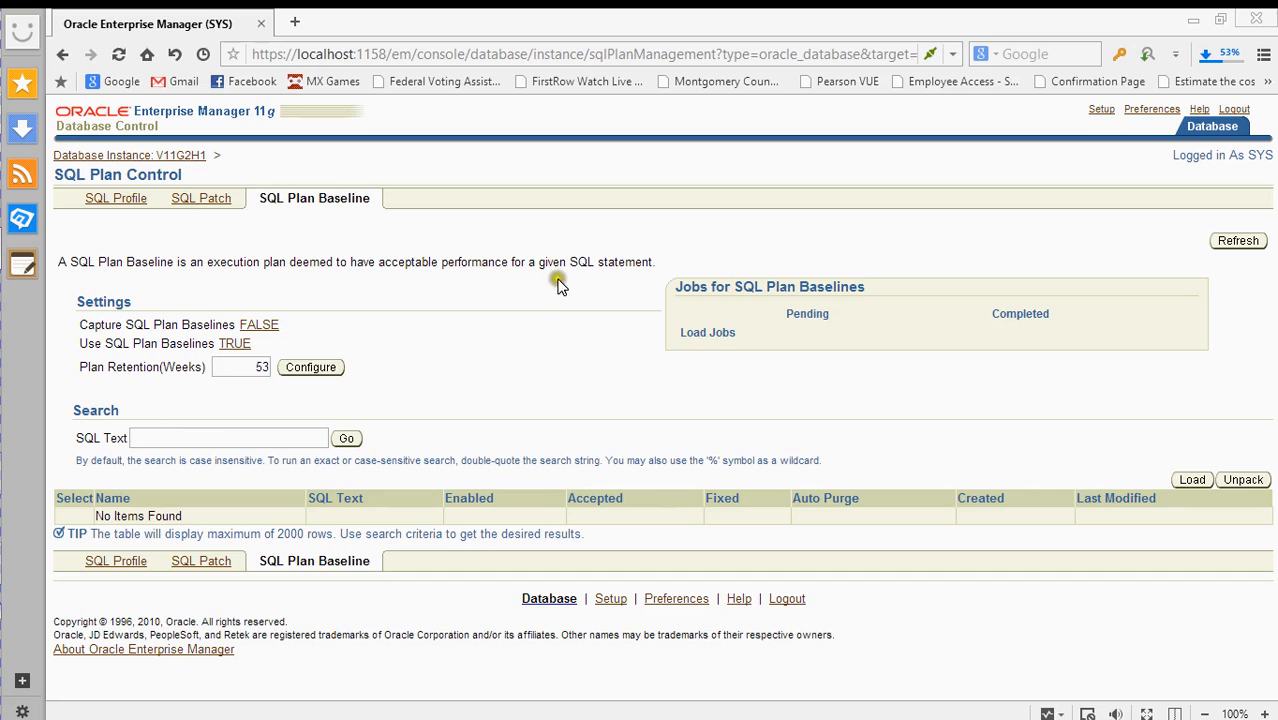
click(558, 203)
- View the empty SQL Patch list, then return to V11G2H1's Server page via the breadcrumb
click(556, 222)
click(194, 438)
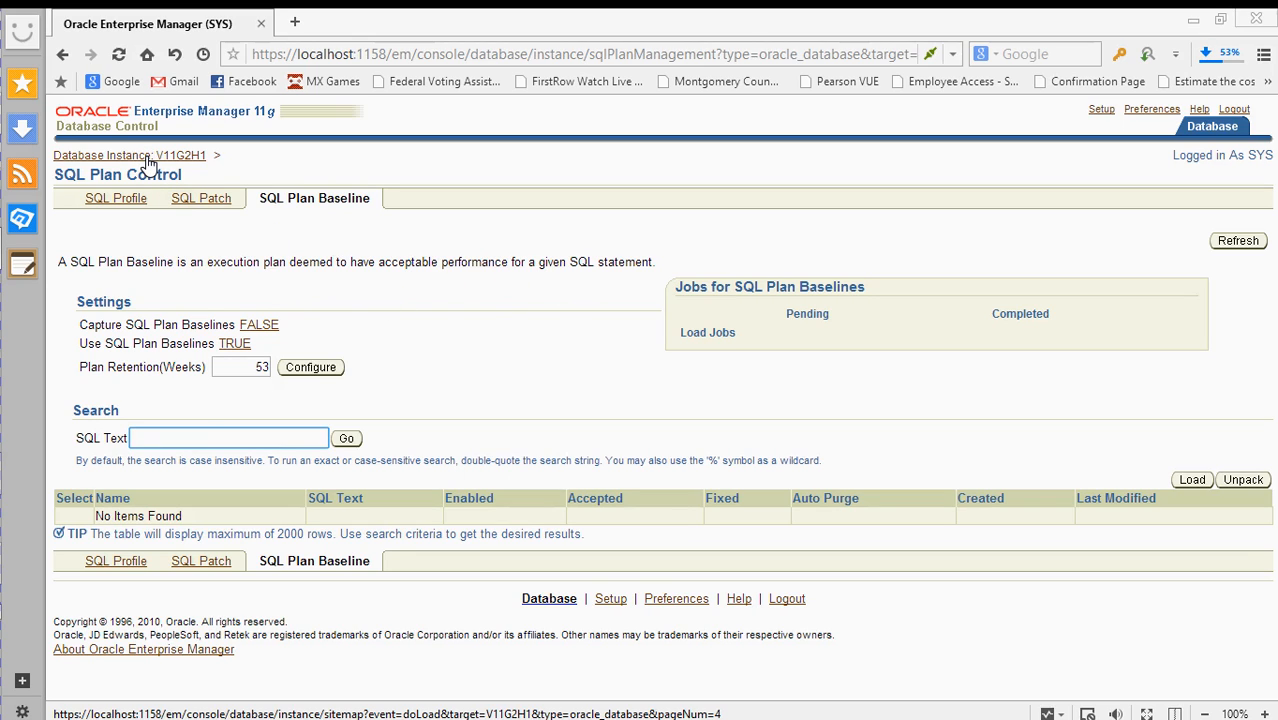
click(200, 200)
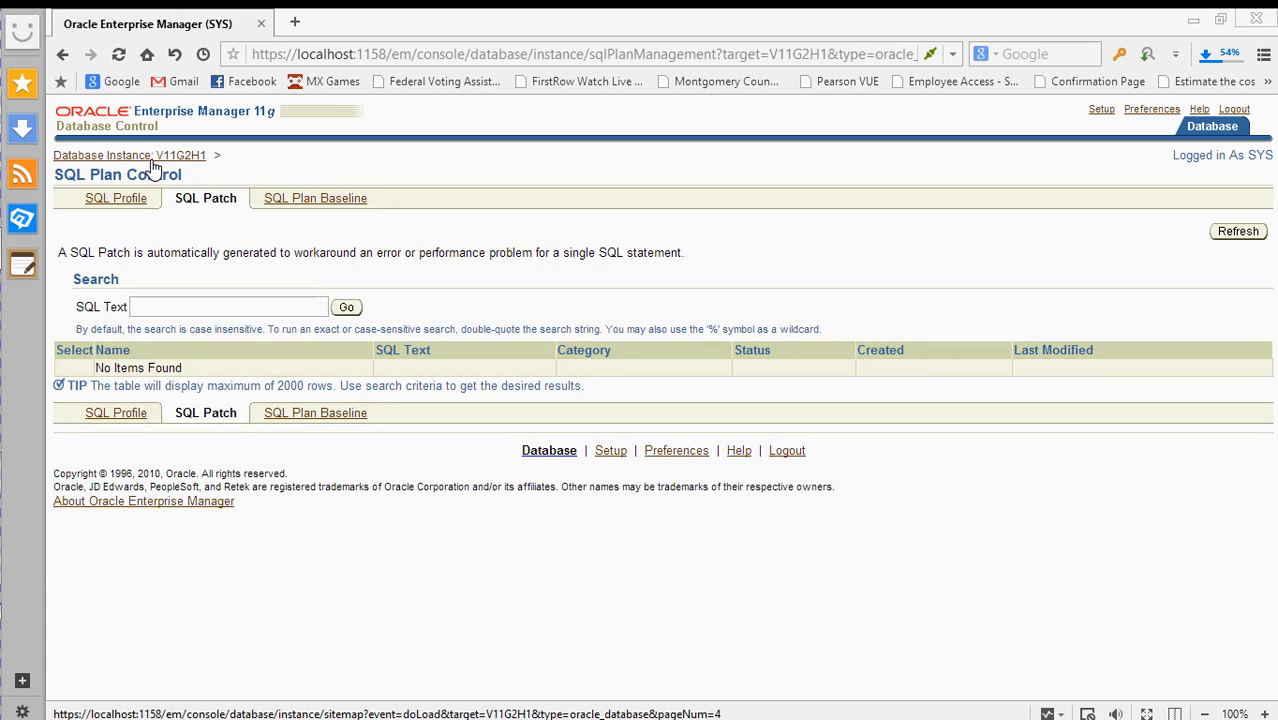
click(157, 158)
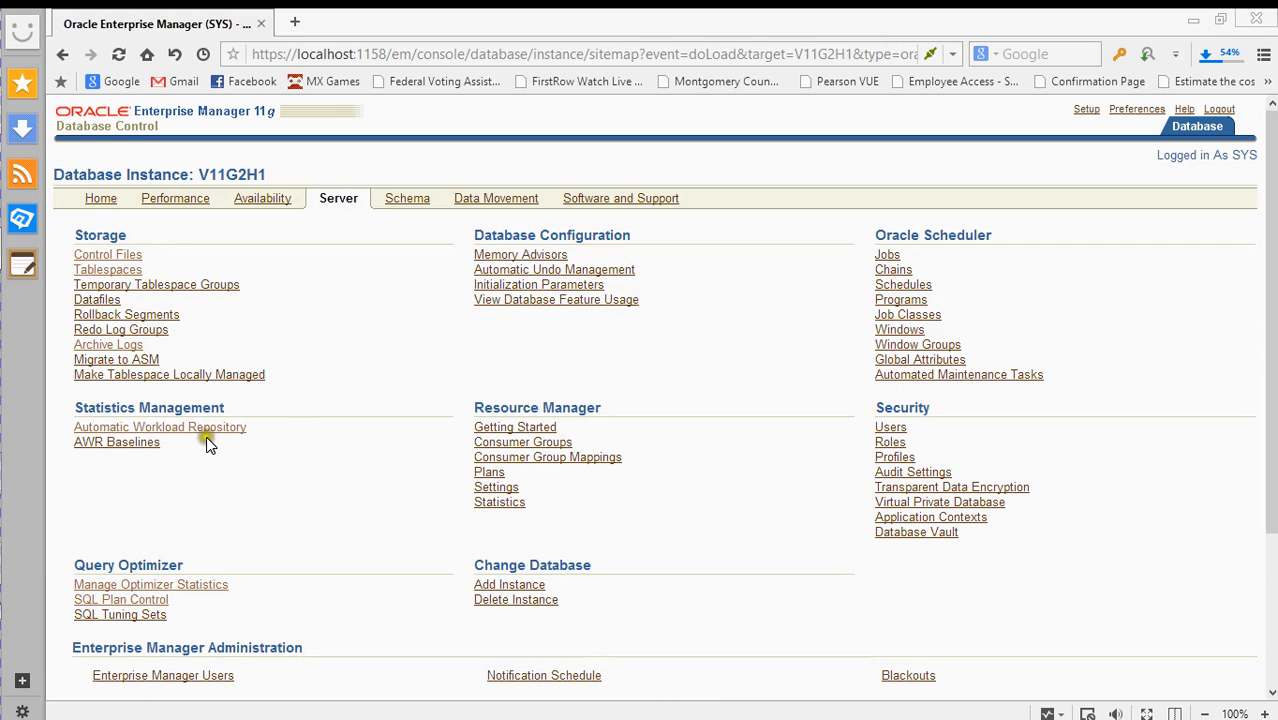
- Open Memory Advisors and review the charts: Total SGA 1408 MB, Shared Pool 560 MB, Buffer Cache 768 MB
click(532, 256)
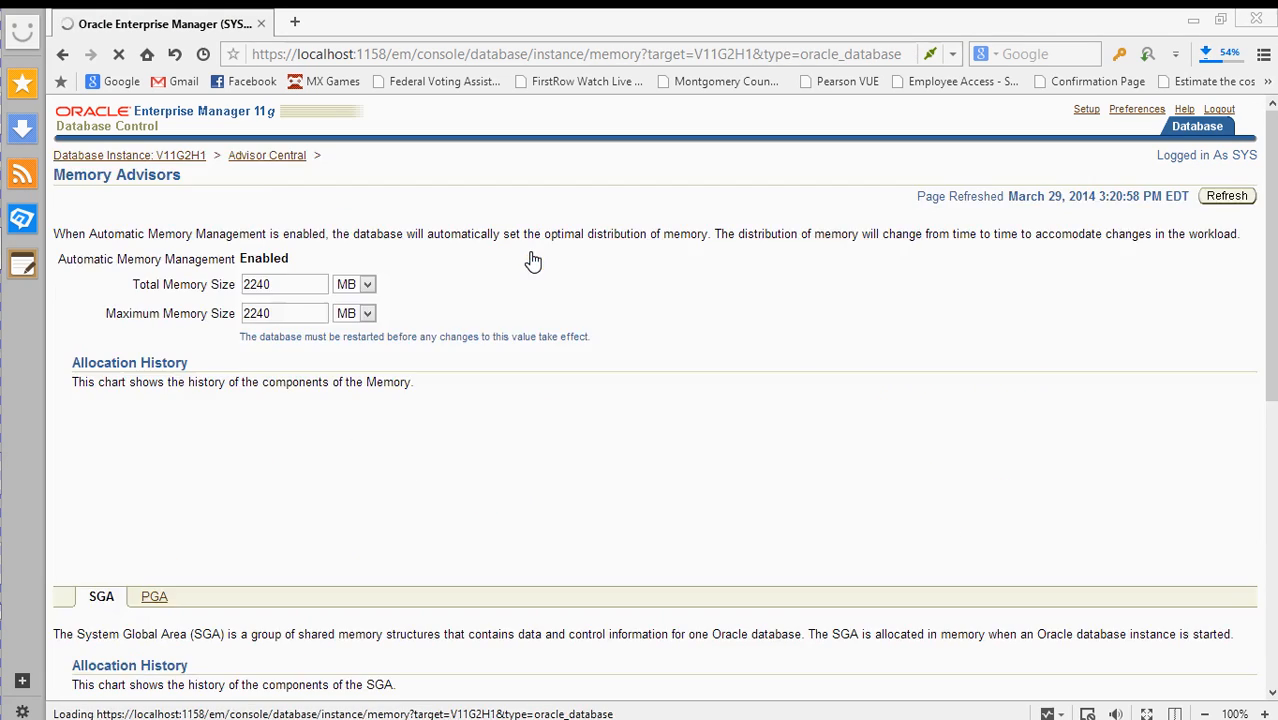
scroll(567, 400, down, 2)
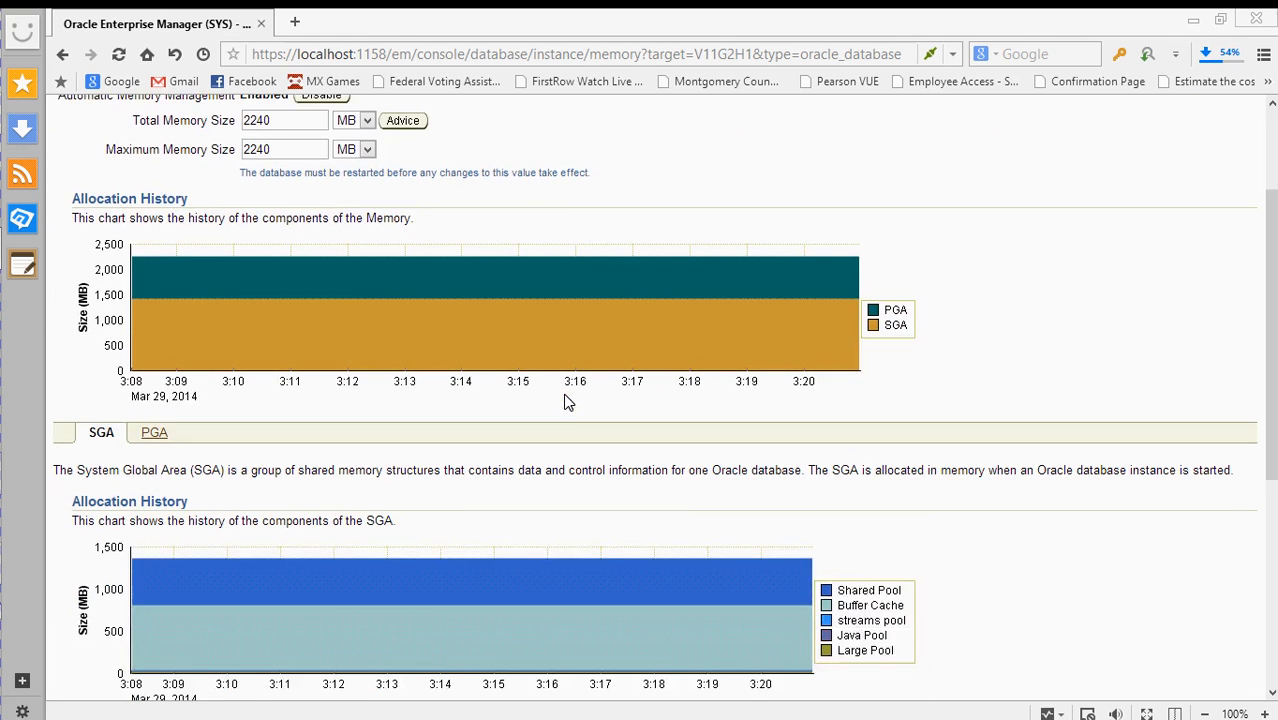
scroll(578, 406, down, 3)
scroll(578, 415, up, 3)
scroll(572, 418, up, 2)
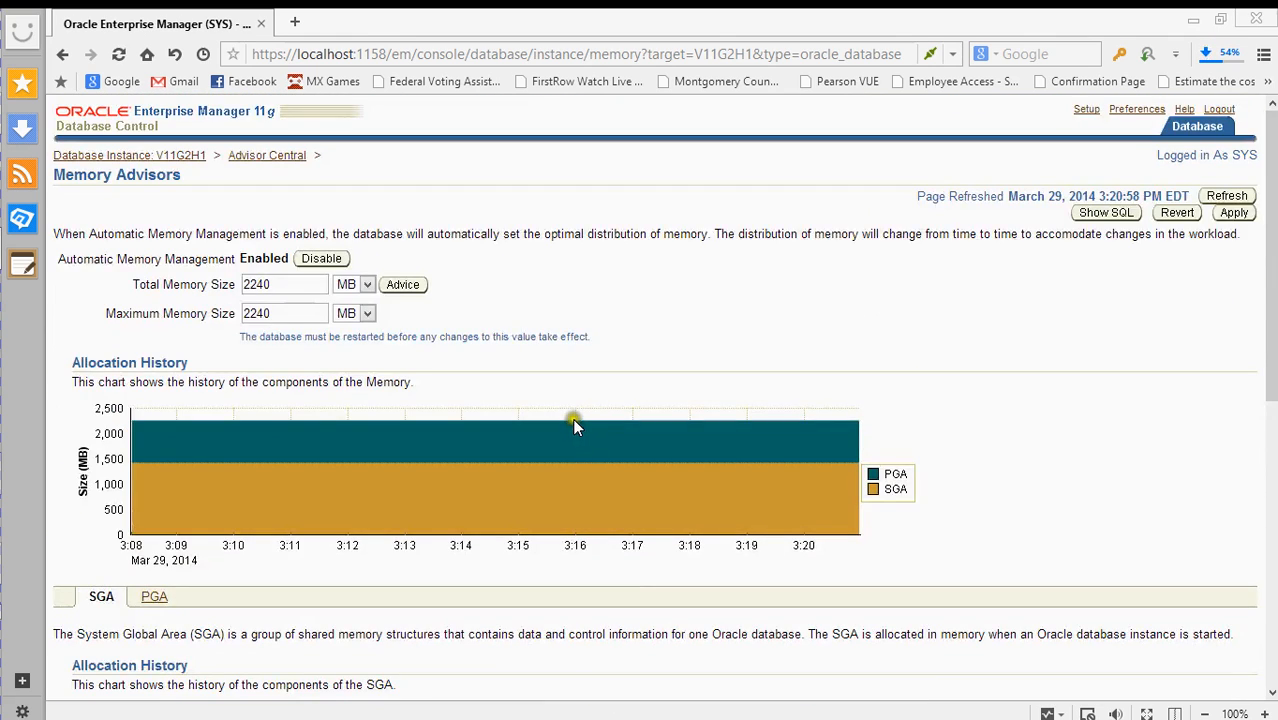
scroll(568, 416, down, 2)
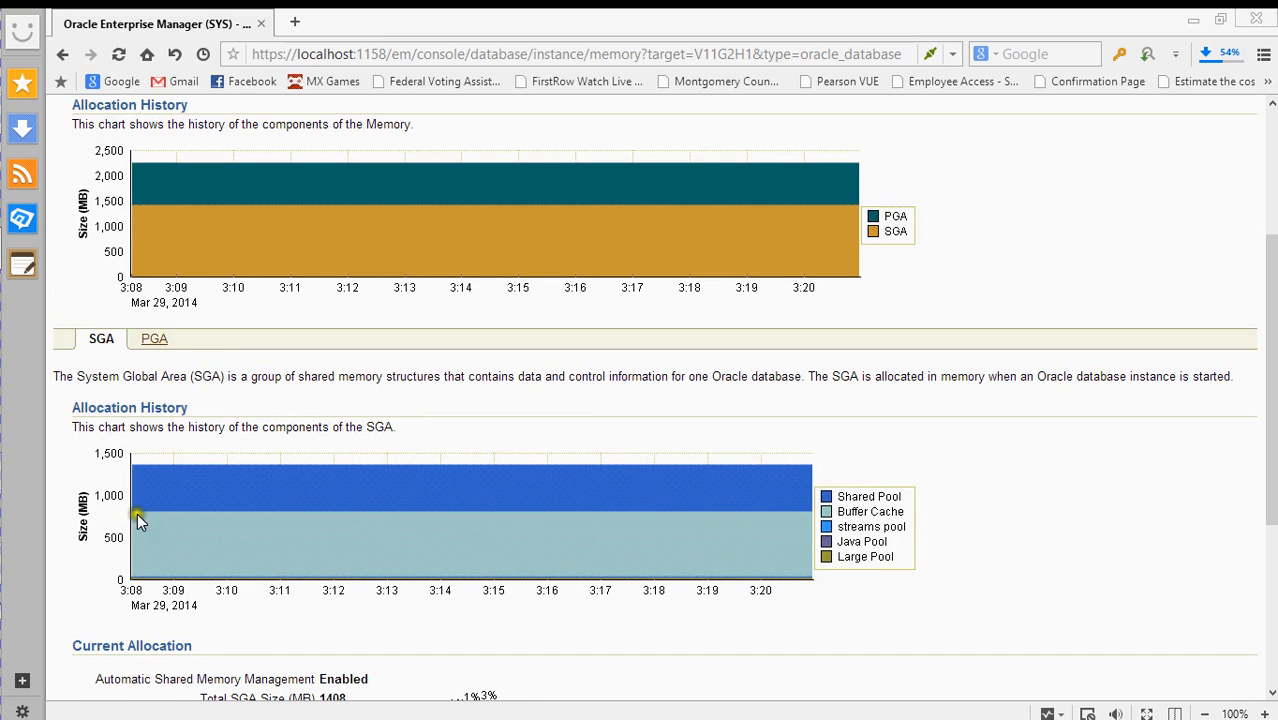
scroll(112, 512, down, 3)
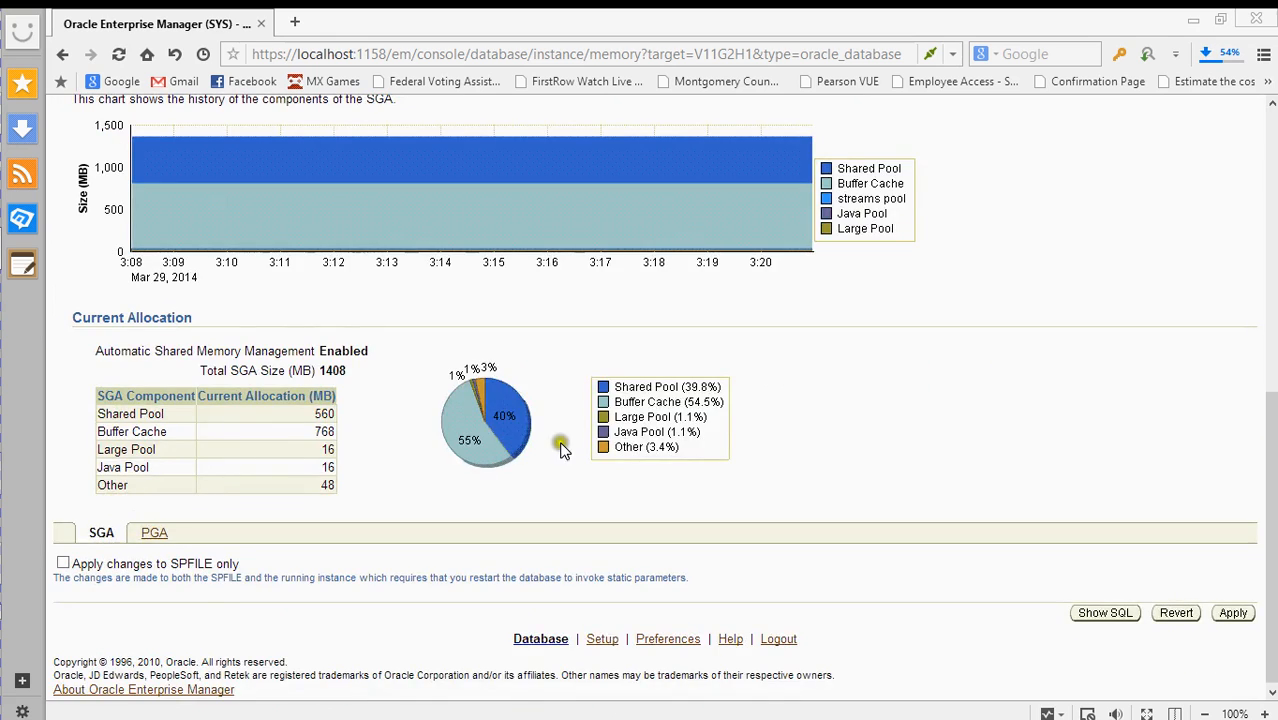
scroll(545, 410, up, 2)
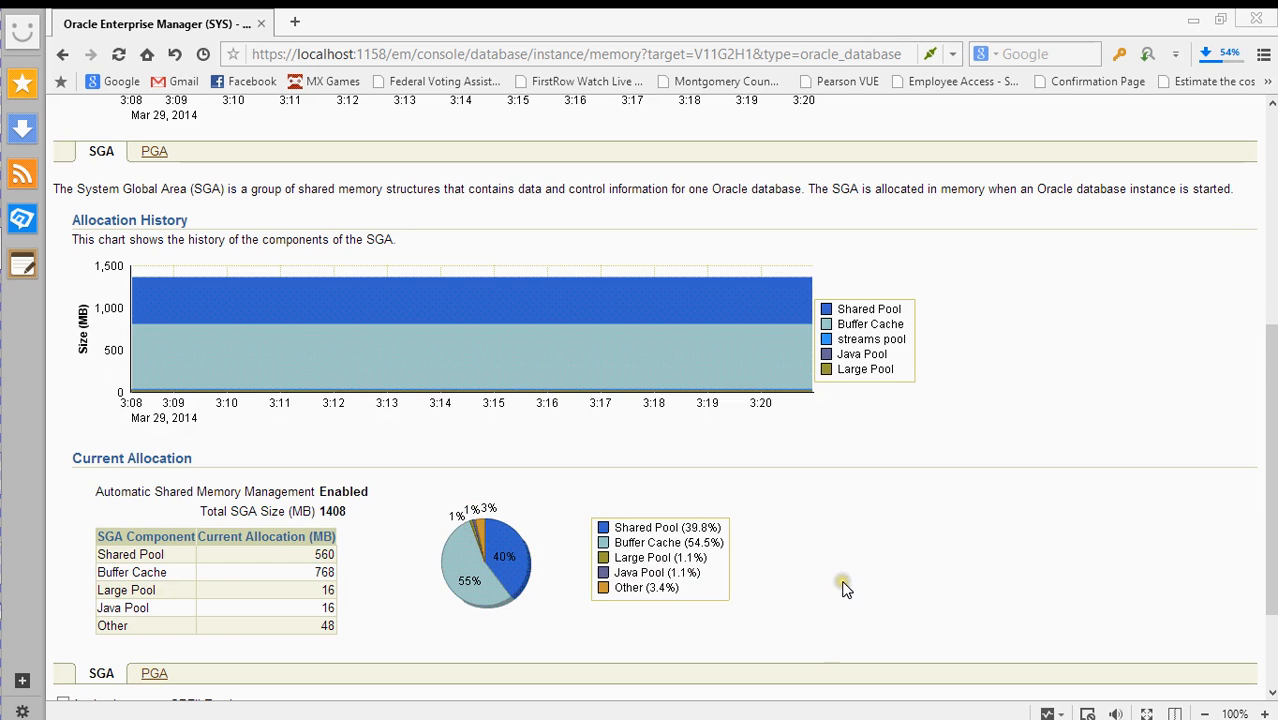
- Preview the SQL for the current memory settings on Memory Advisors
scroll(843, 588, up, 5)
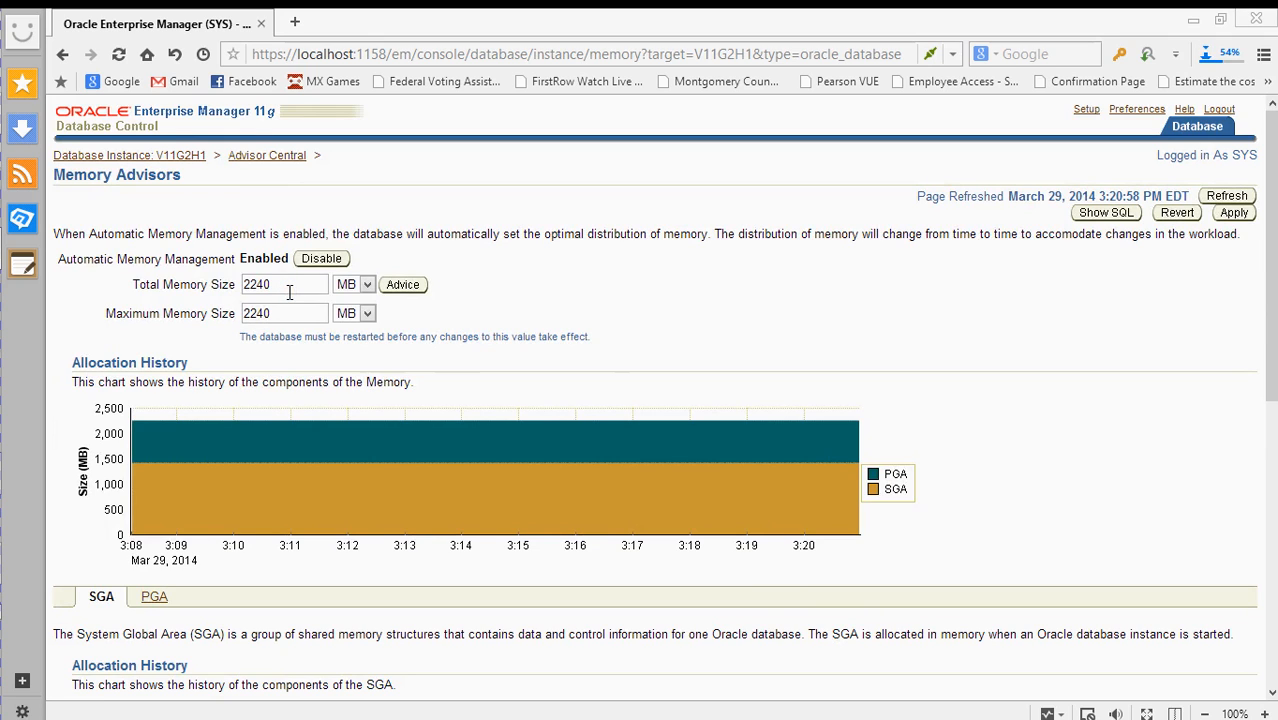
scroll(414, 355, down, 3)
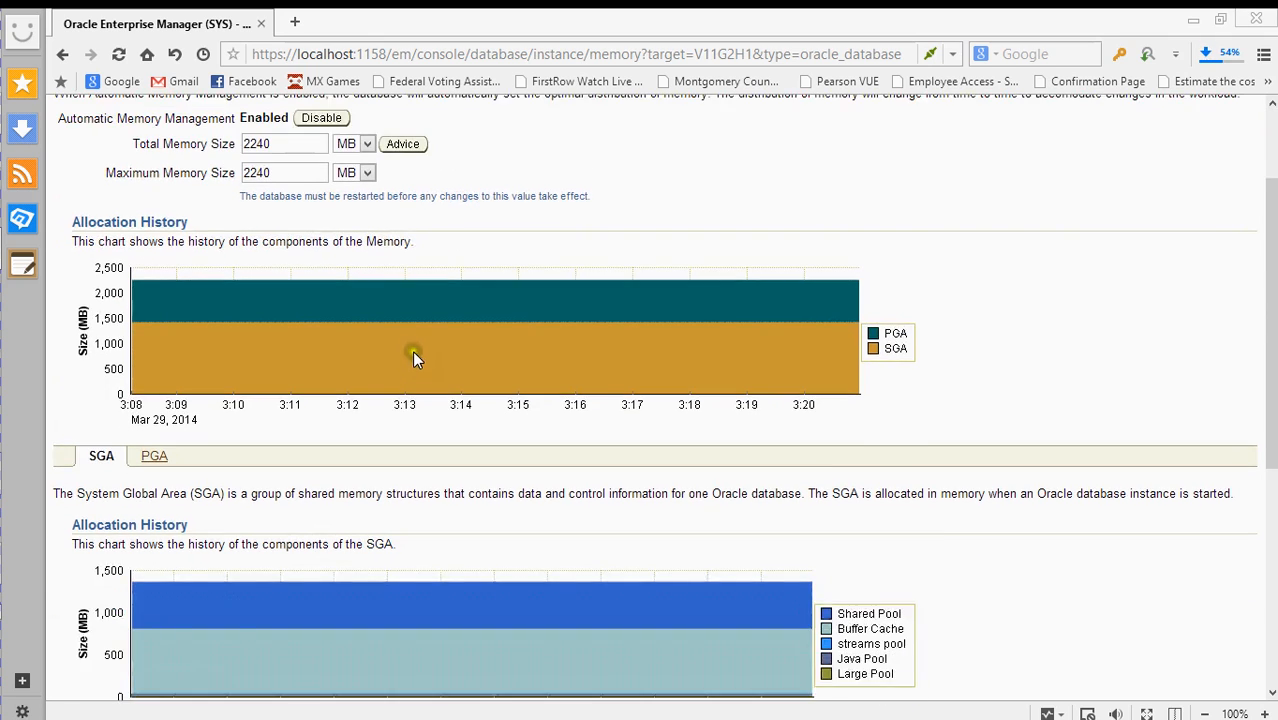
scroll(414, 350, up, 3)
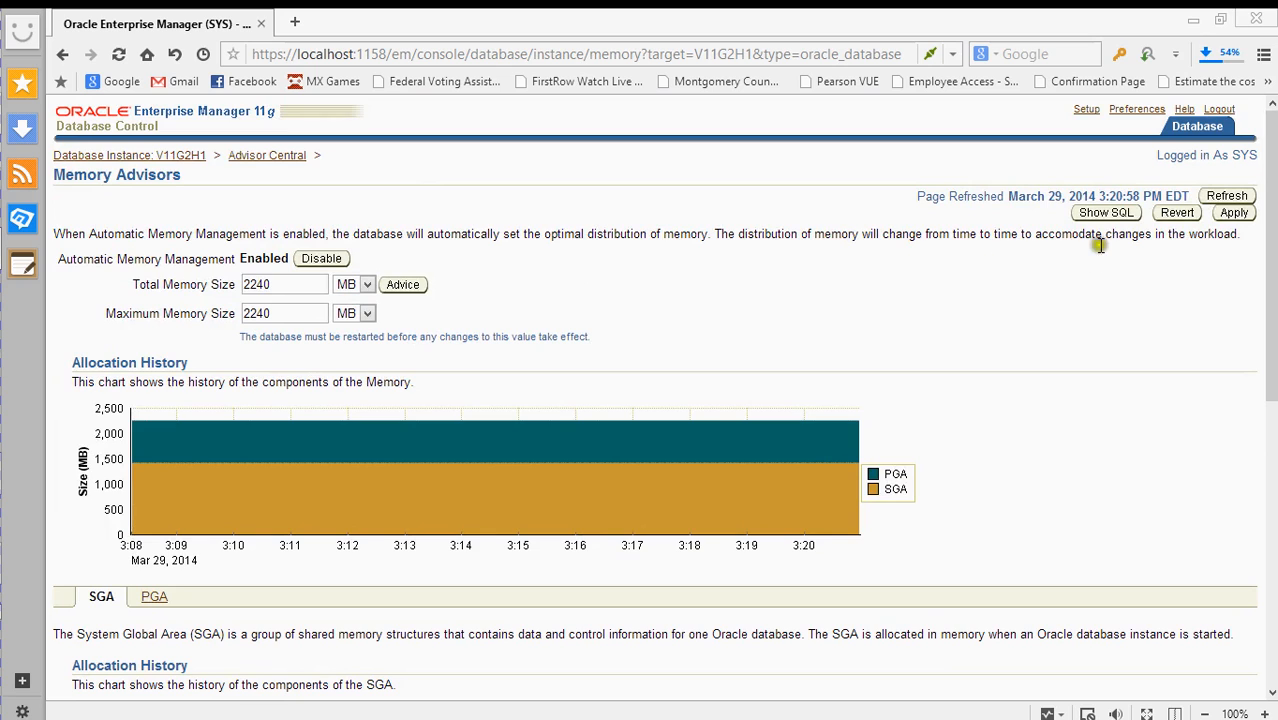
click(1103, 214)
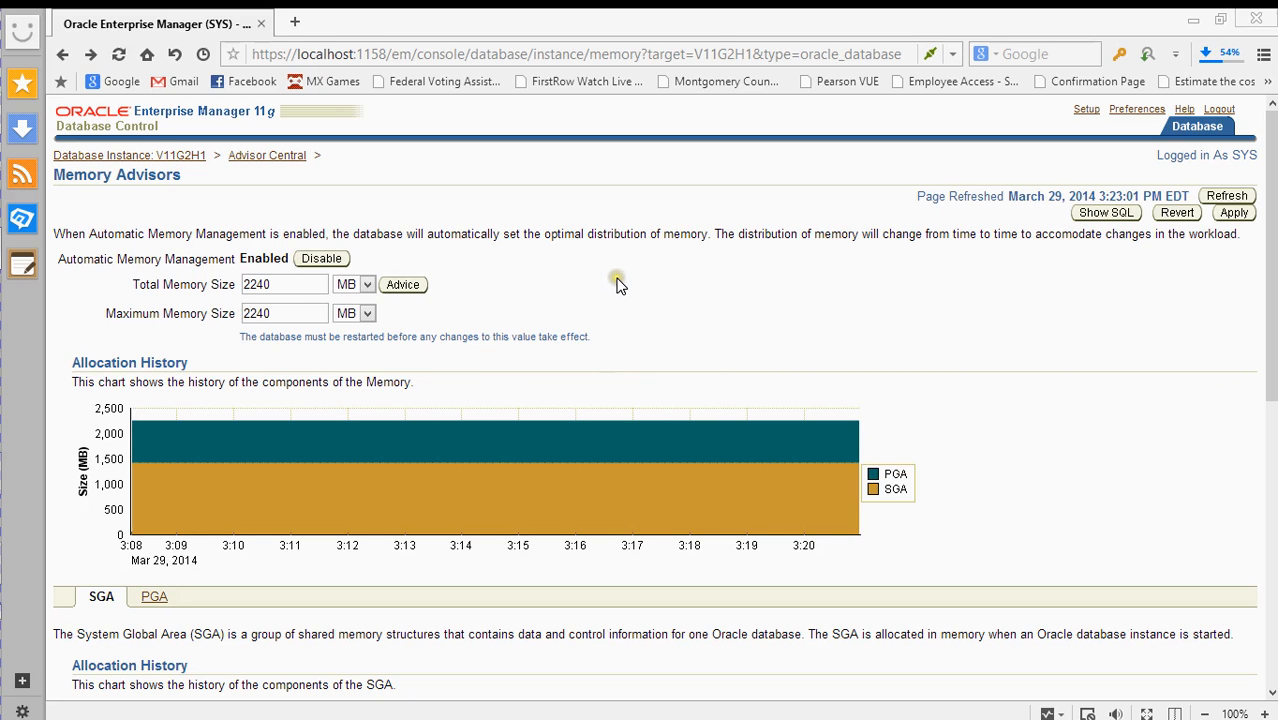
- Open the Memory Size Advice chart for the 2240 MB Total Memory Size
scroll(627, 289, down, 3)
scroll(627, 289, up, 3)
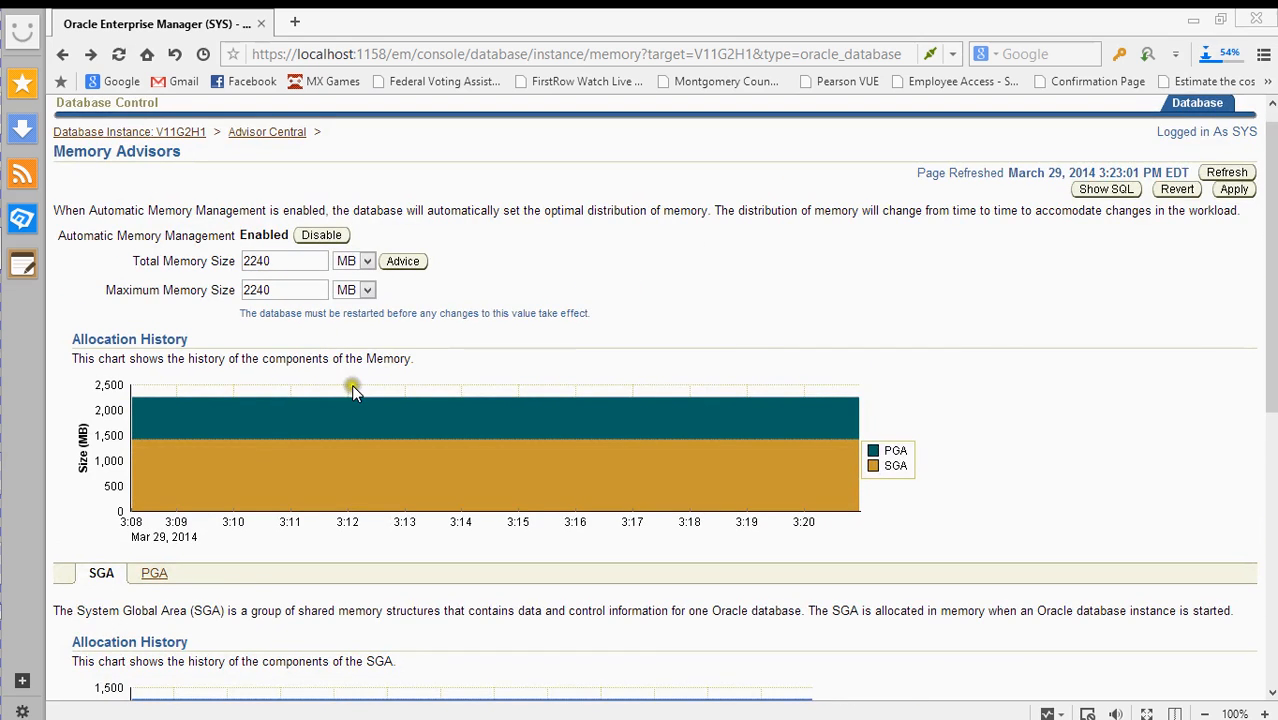
scroll(351, 390, down, 1)
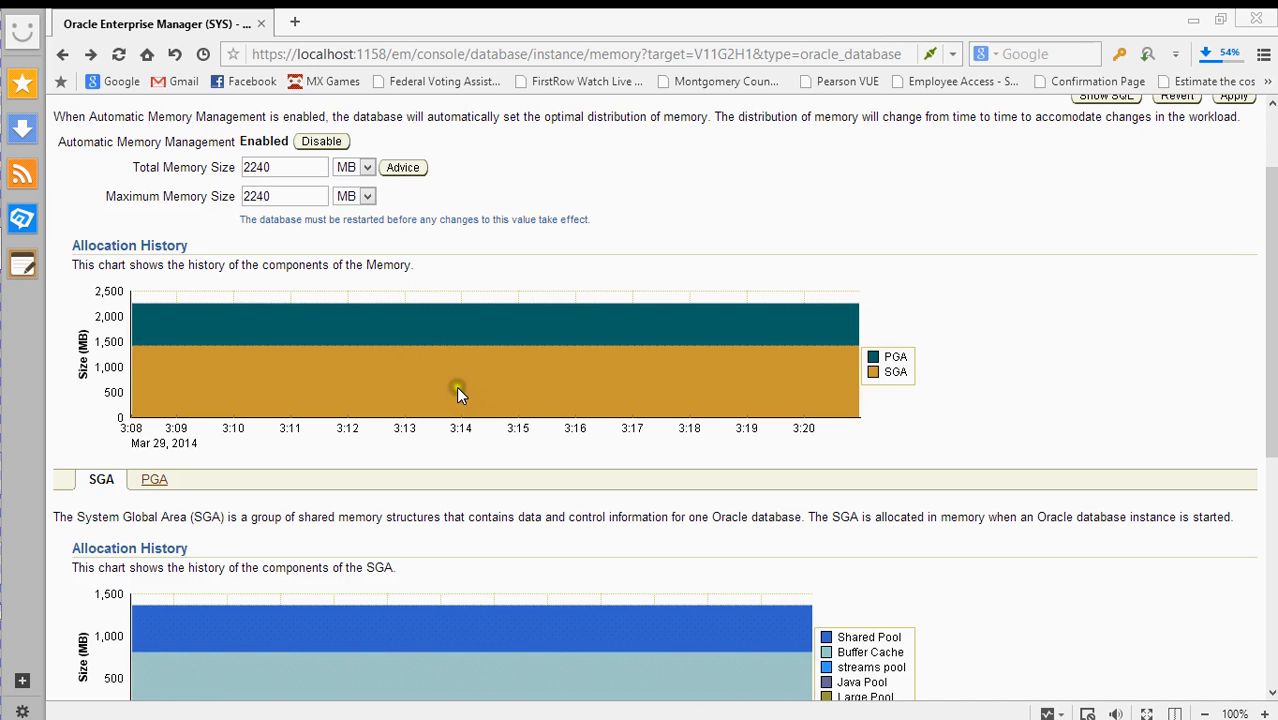
scroll(439, 322, up, 2)
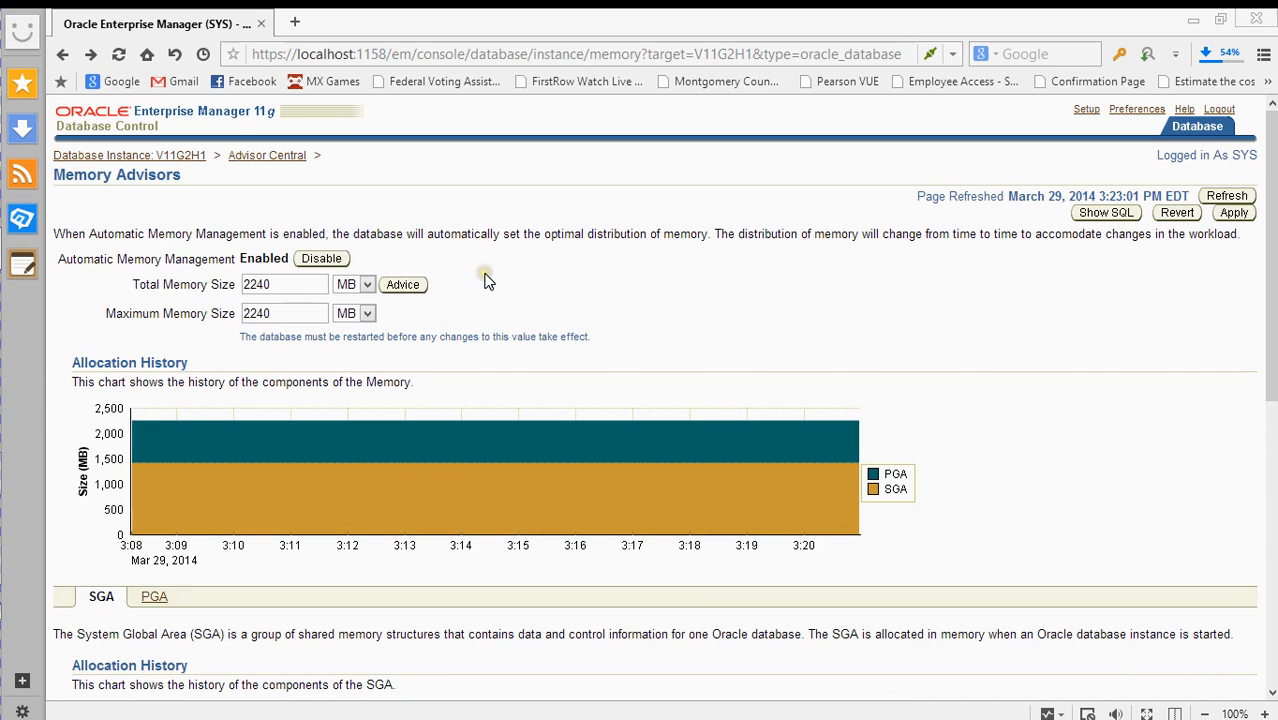
click(404, 285)
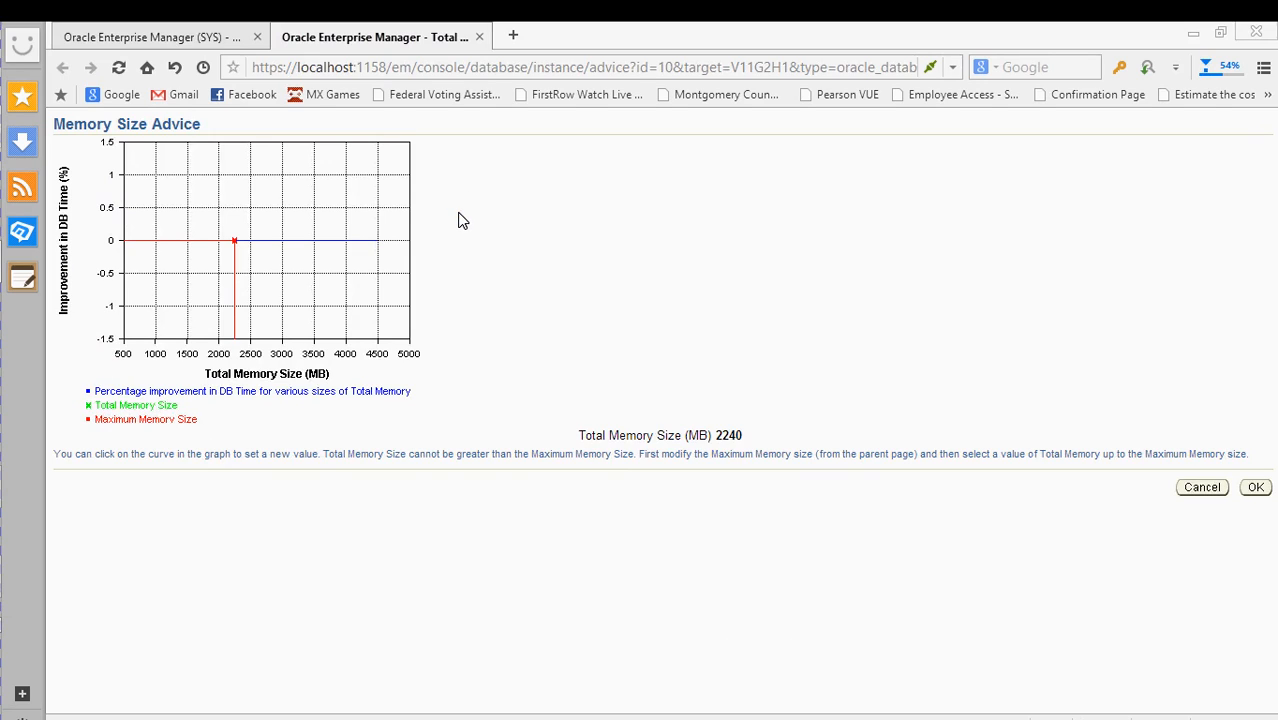
- Close the Memory Size Advice tab, back to Memory Advisors showing 2240 MB
click(476, 119)
click(479, 37)
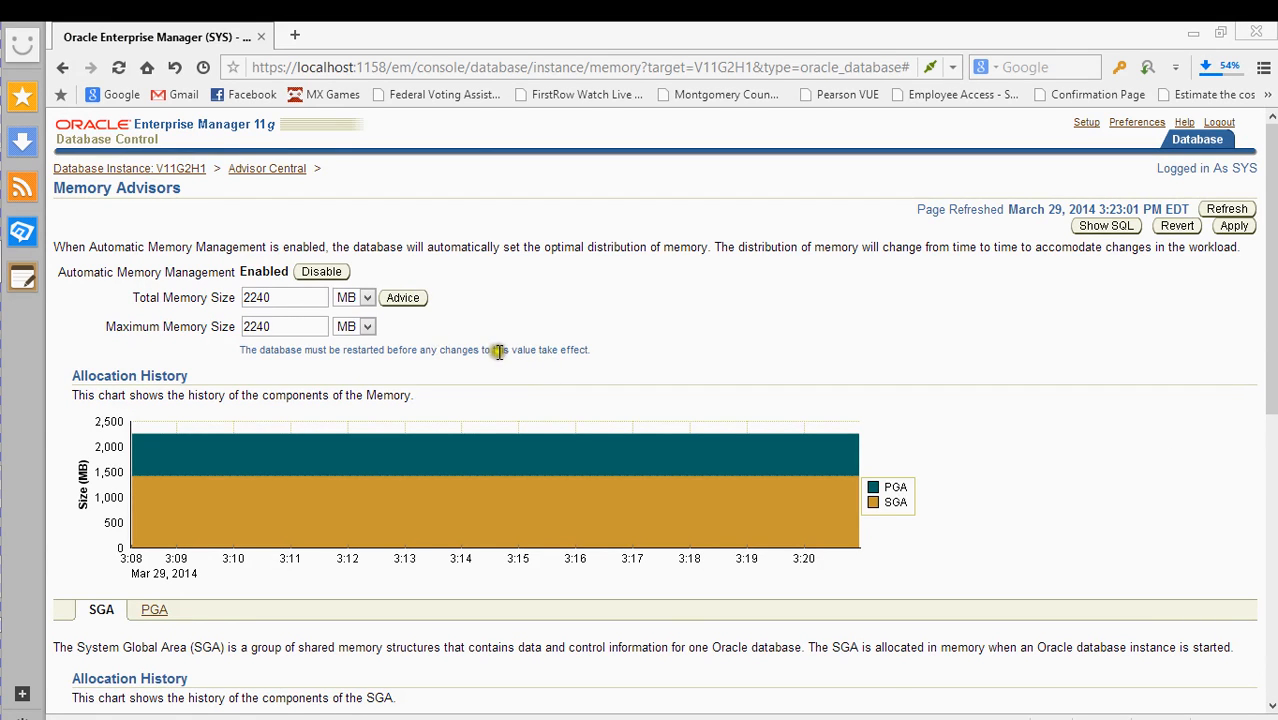
- Replace both 2240 values with 3000 for Total and Maximum Memory Size and apply
scroll(497, 360, down, 2)
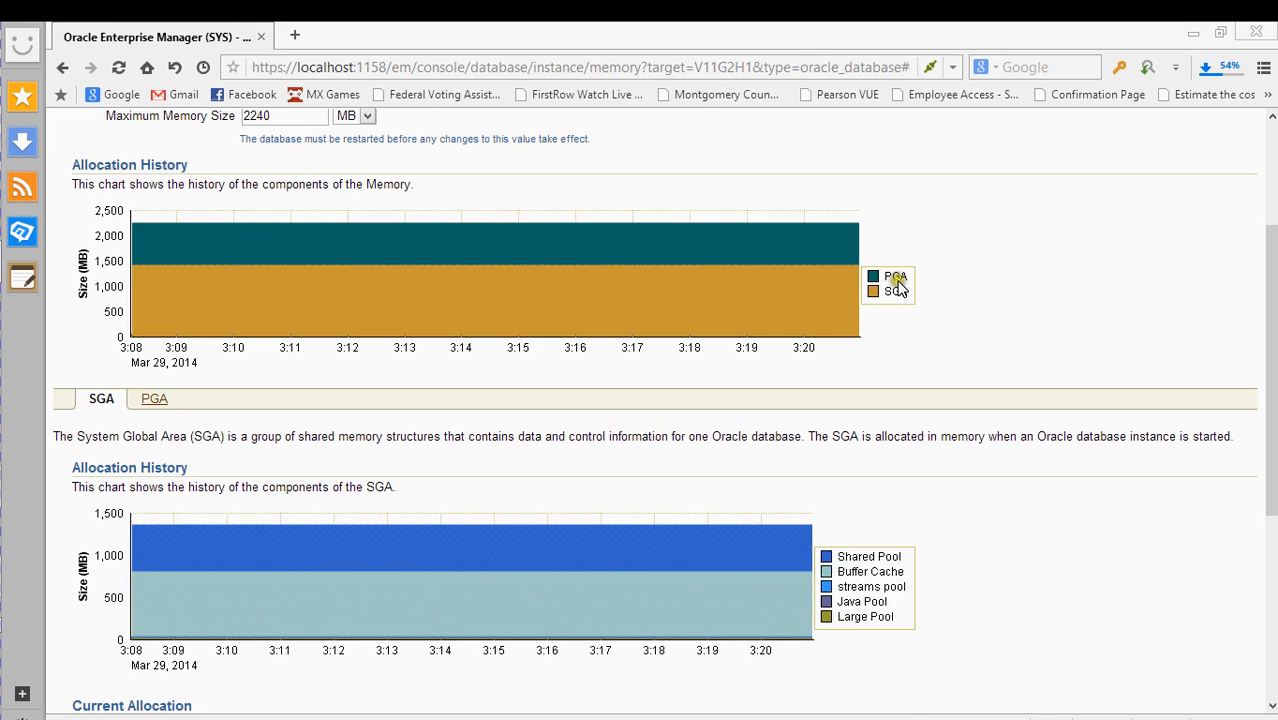
scroll(540, 320, down, 1)
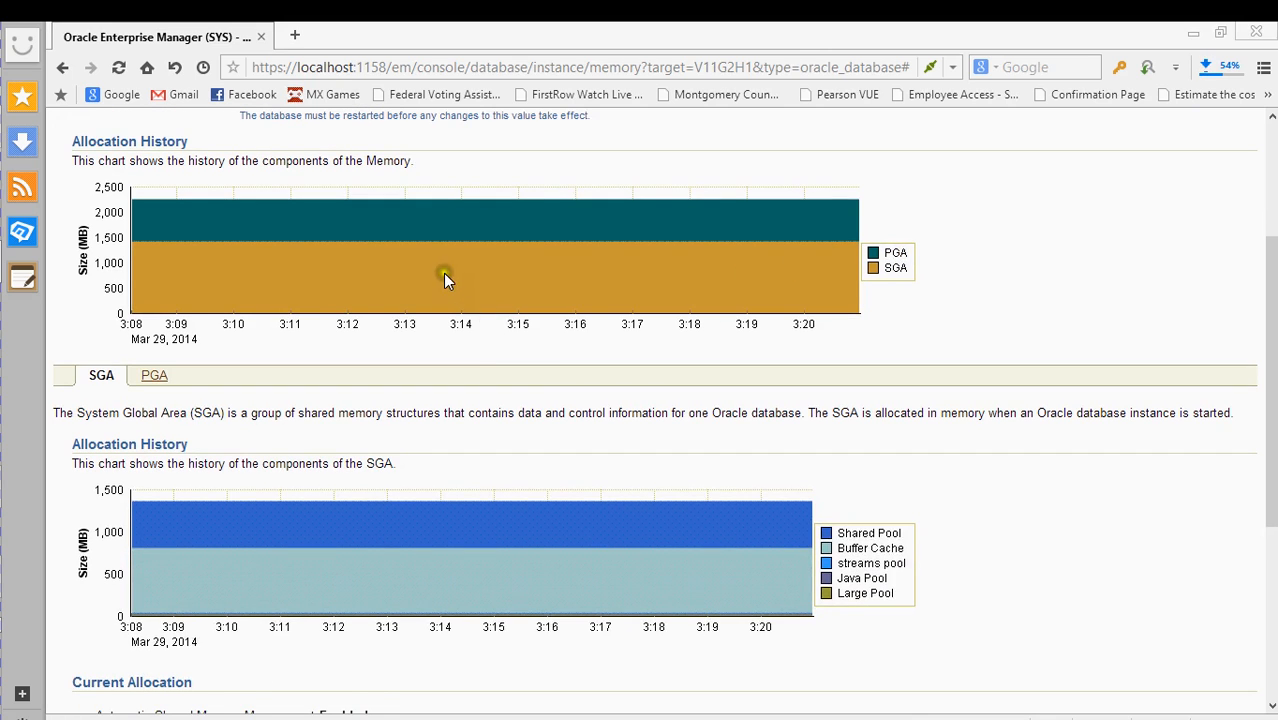
scroll(442, 277, up, 3)
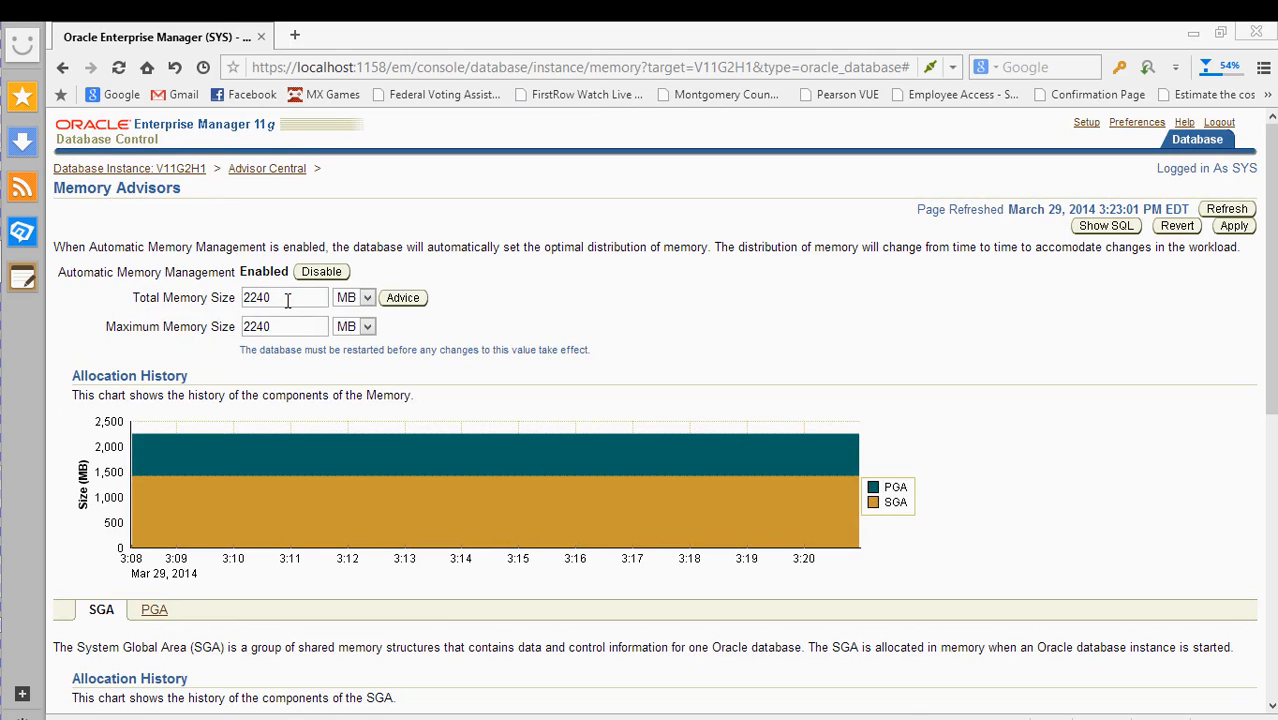
drag(287, 300, 214, 297)
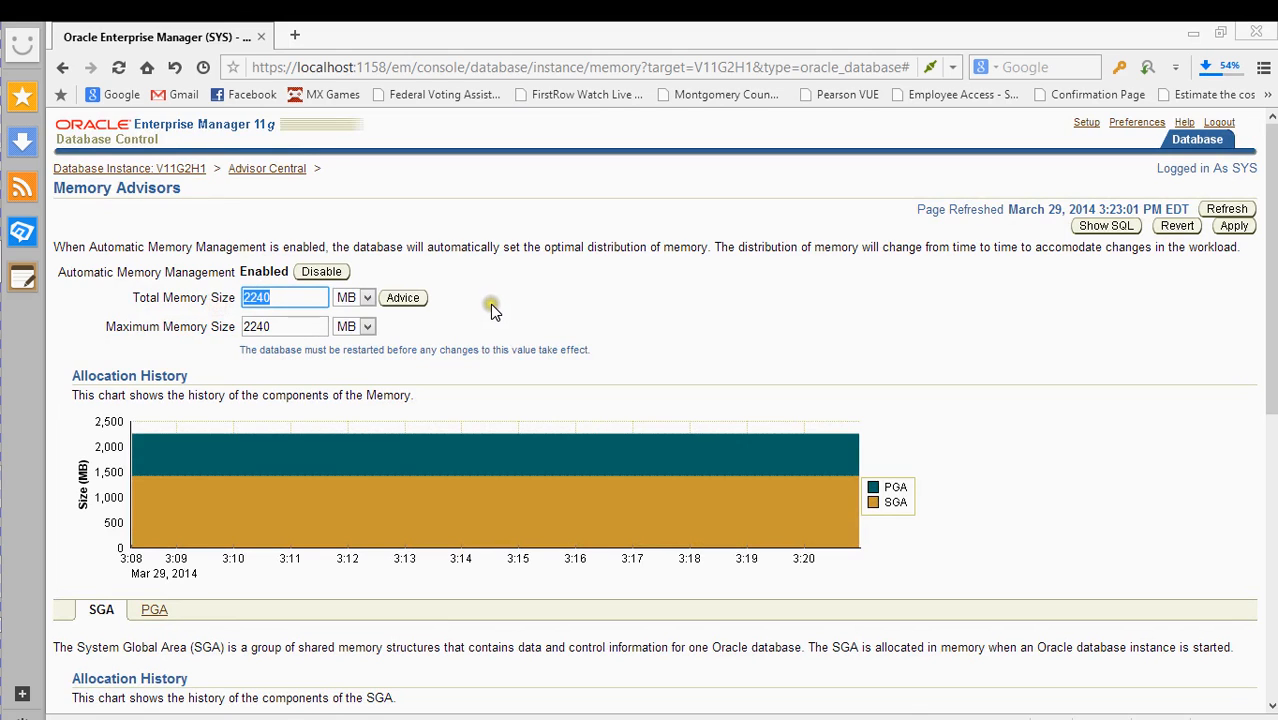
text(3000)
drag(305, 326, 212, 356)
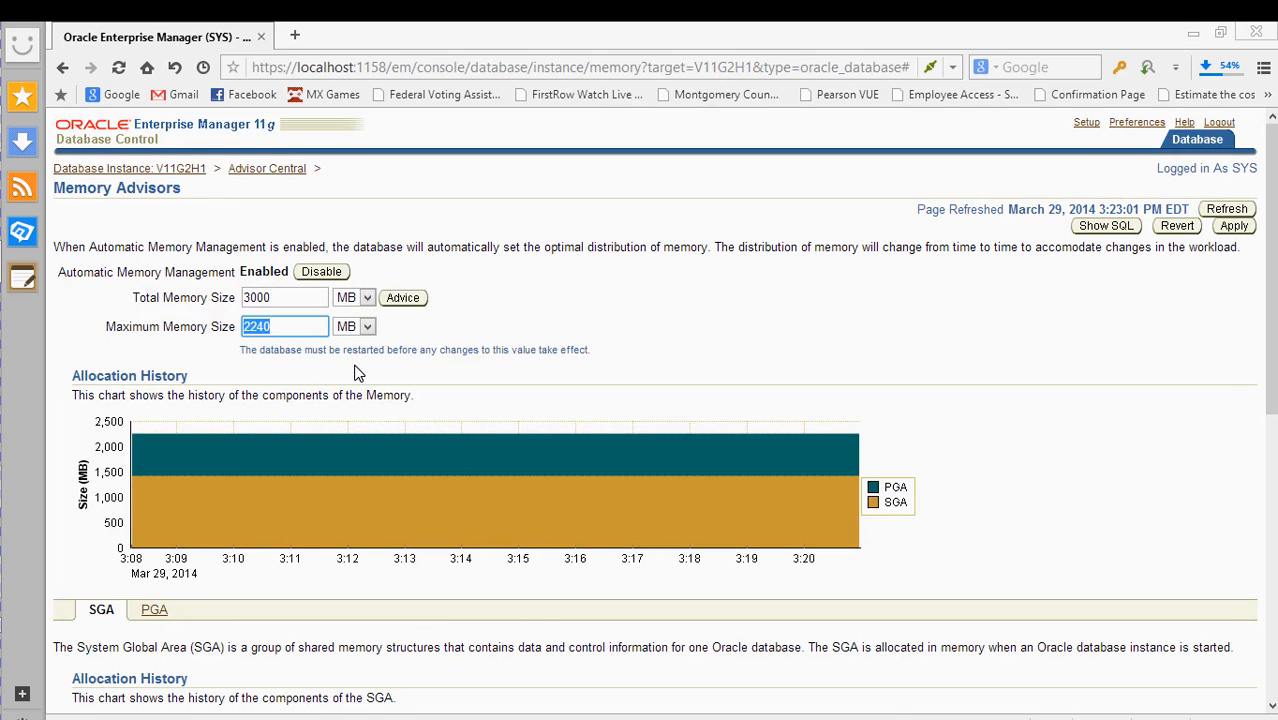
text(3000)
click(1234, 227)
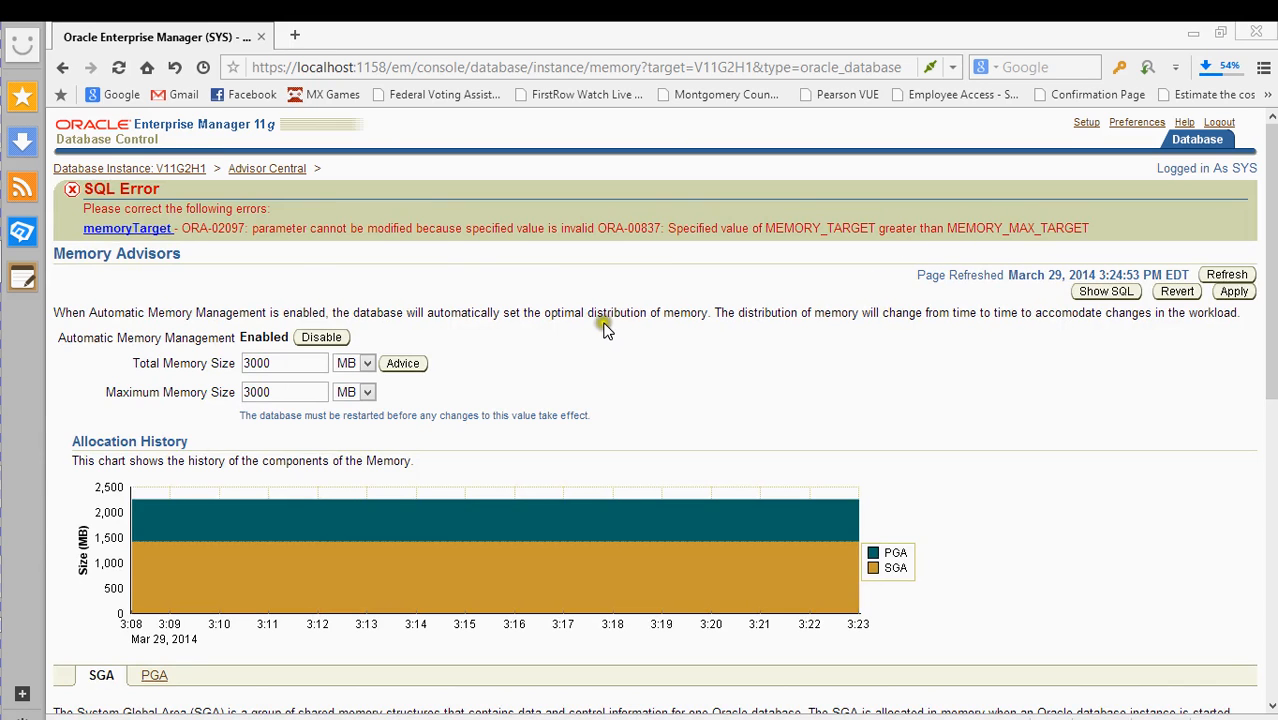
- Scroll through Memory Advisors to review the ORA-00837 error and SGA charts
scroll(590, 320, down, 2)
scroll(549, 317, up, 2)
scroll(547, 316, down, 5)
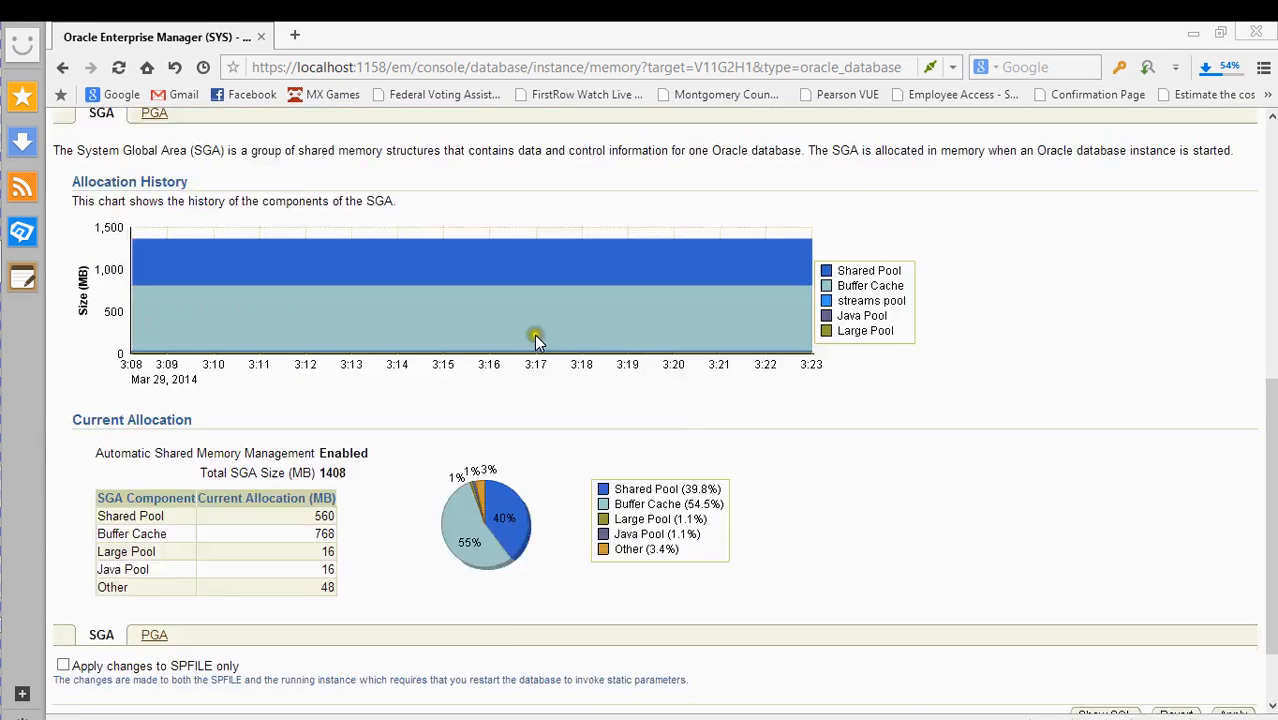
scroll(535, 342, up, 3)
scroll(540, 352, up, 3)
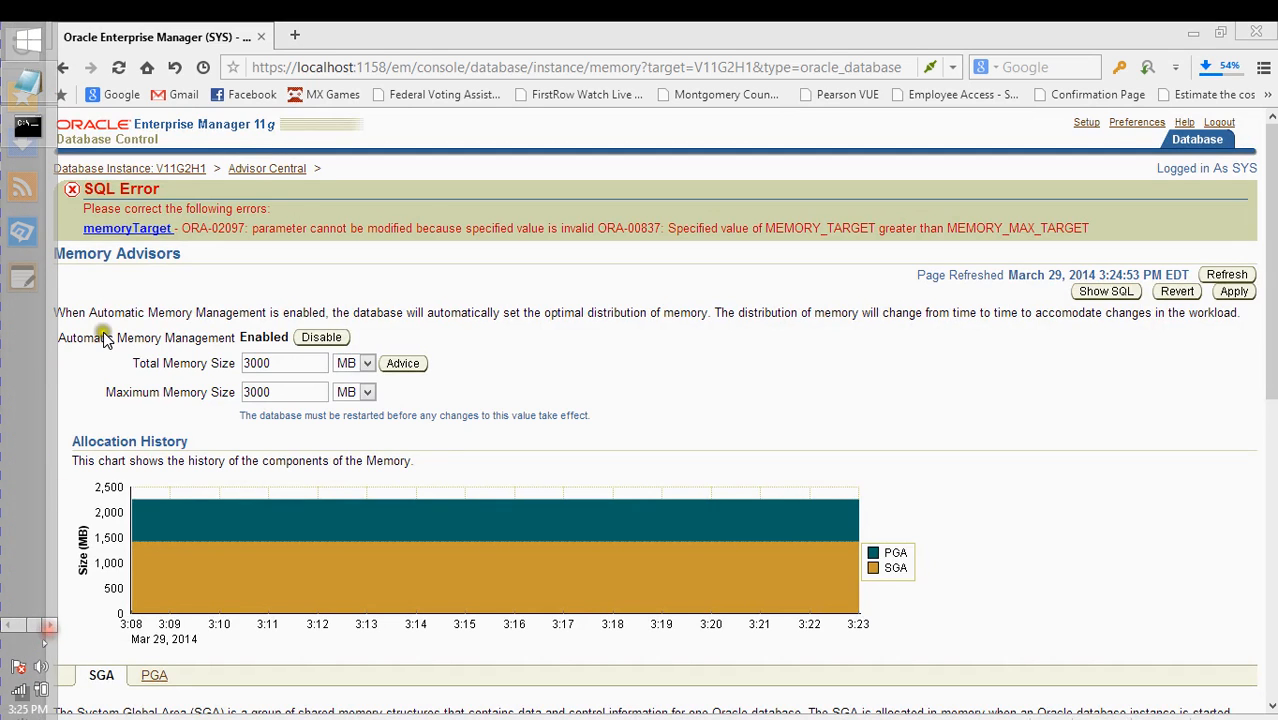
- In SQL*Plus, run ALTER SYSTEM SET memory_target=3000
click(27, 126)
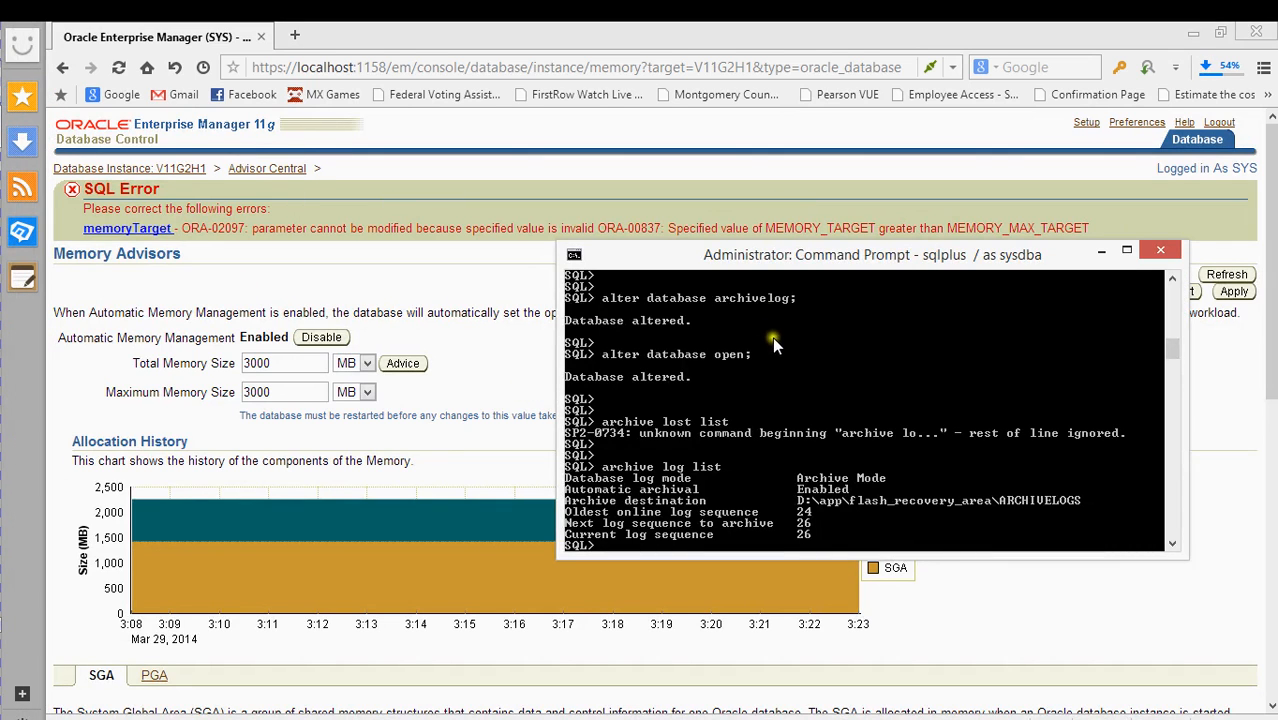
drag(735, 249, 564, 158)
key(Return)
key(Return)
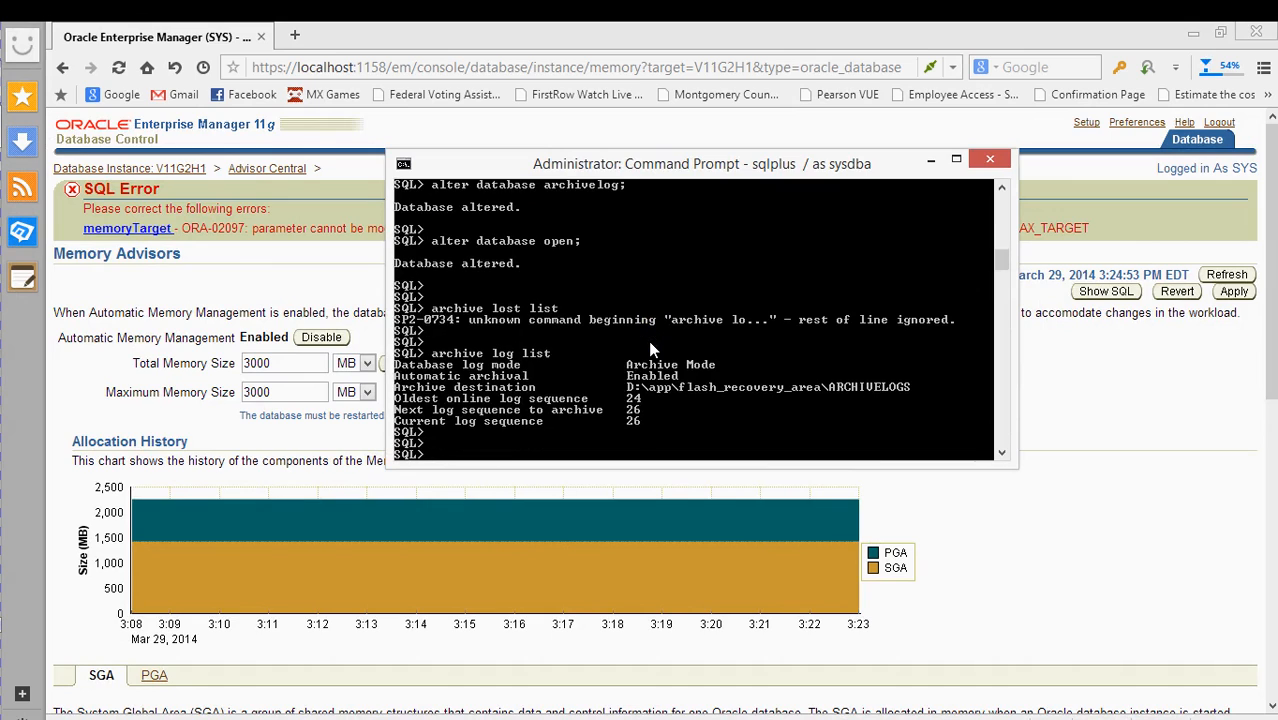
text(alter database)
key(BackSpace)
key(BackSpace)
key(BackSpace)
key(BackSpace)
key(BackSpace)
key(BackSpace)
key(BackSpace)
key(BackSpace)
text(ss)
key(BackSpace)
key(BackSpace)
text(system set memory_target=)
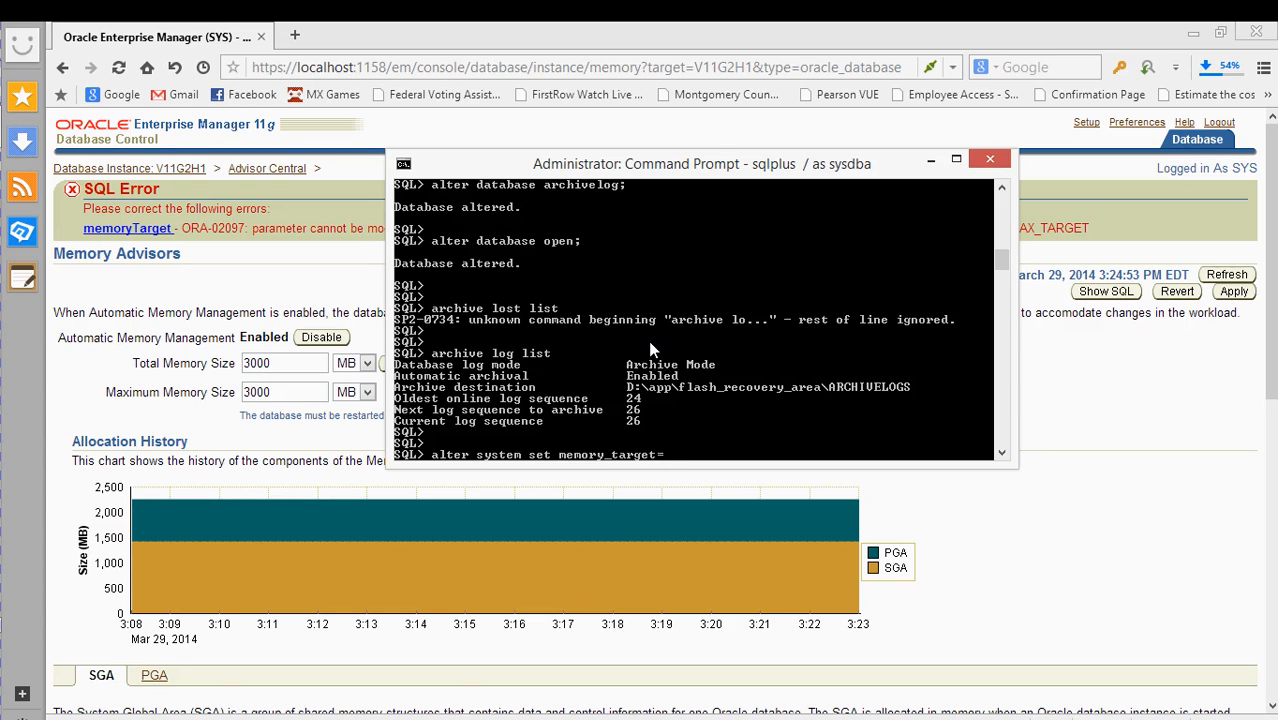
text(3000;)
key(Return)
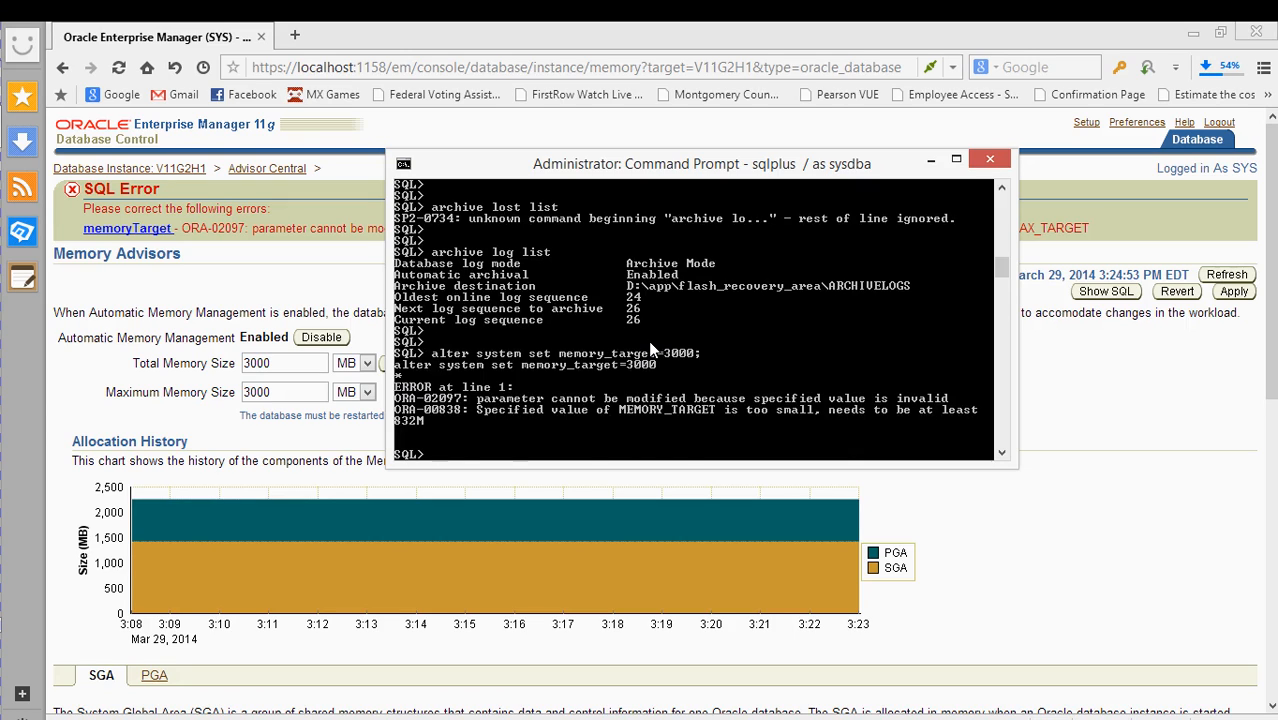
- Rerun the memory_target command with the value 3000m
key(Up)
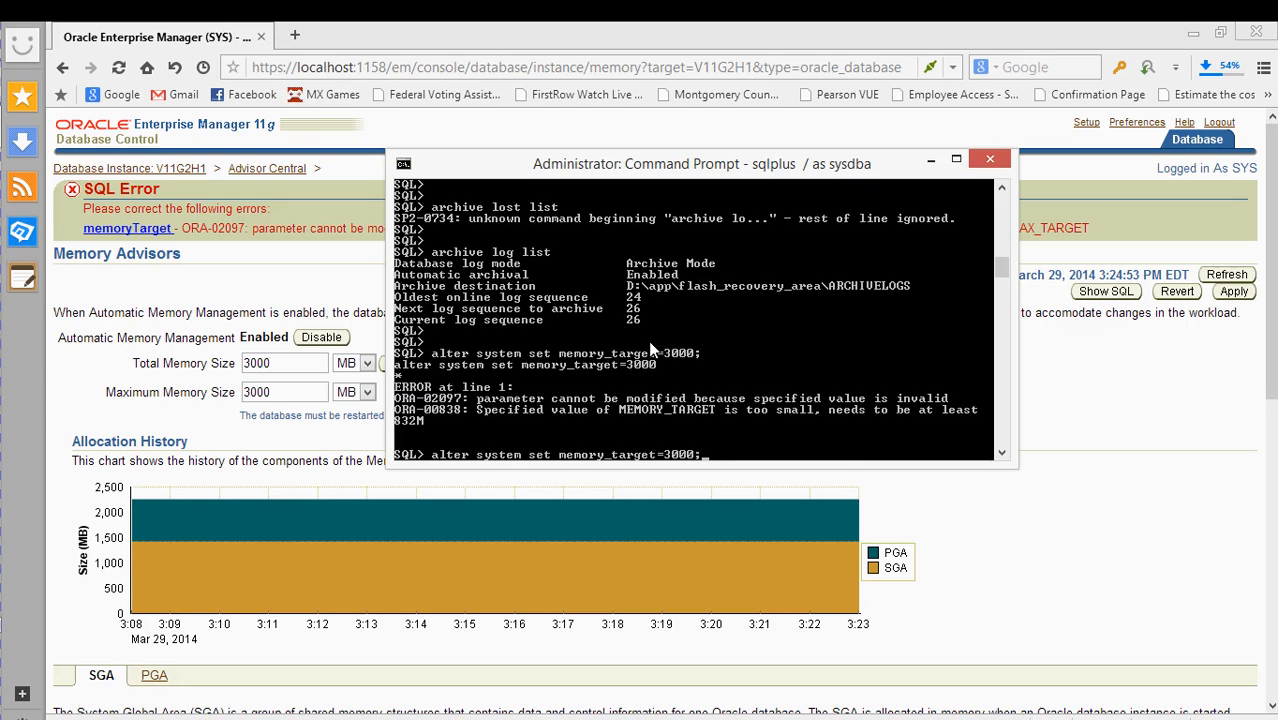
key(BackSpace)
text(md)
text(;)
key(Return)
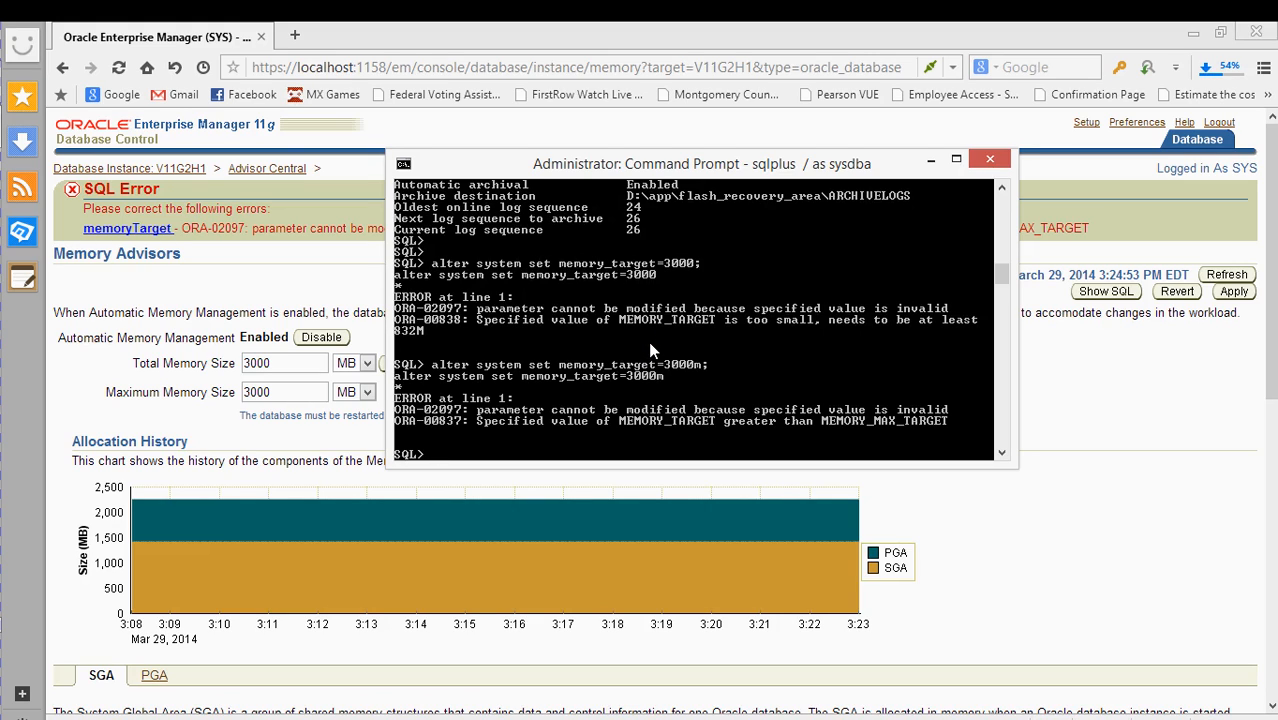
- List the current memory parameters with SHOW PARAMETER memory
key(Up)
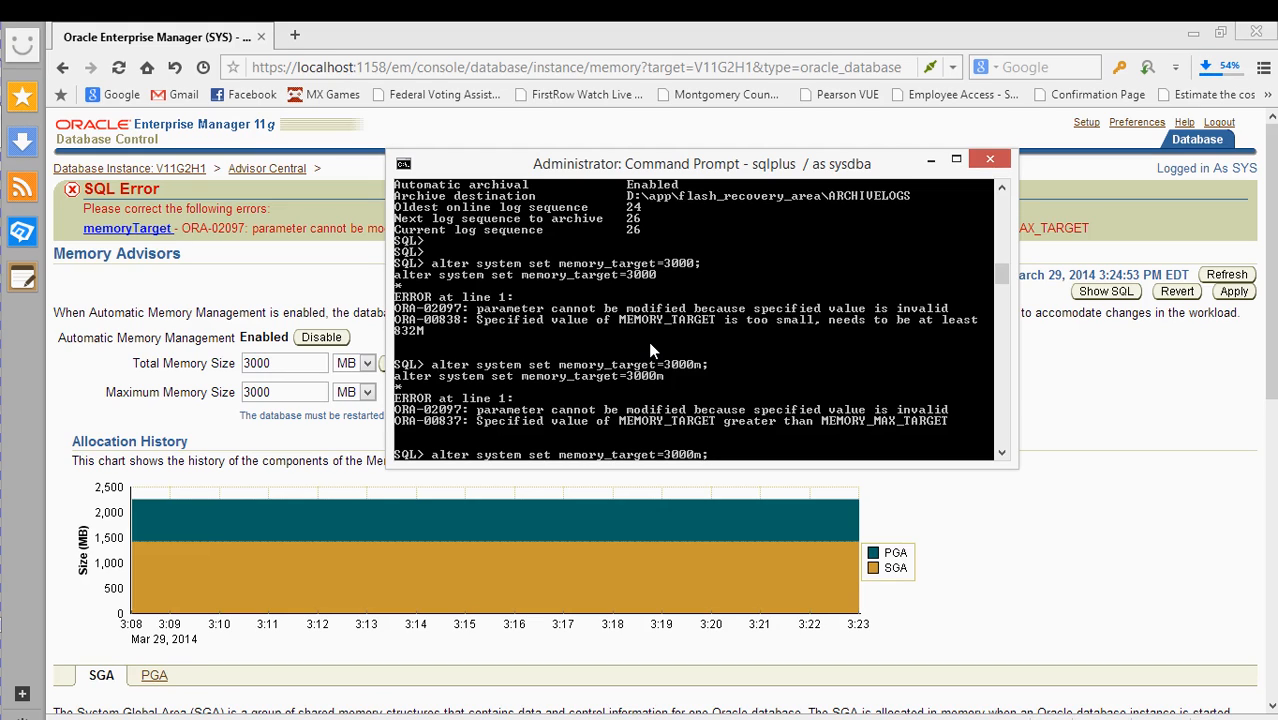
key(BackSpace)
key(BackSpace)
key(BackSpace)
key(BackSpace)
key(BackSpace)
key(BackSpace)
key(BackSpace)
key(BackSpace)
key(BackSpace)
key(BackSpace)
key(BackSpace)
key(BackSpace)
key(BackSpace)
key(BackSpace)
key(BackSpace)
key(BackSpace)
key(BackSpace)
key(BackSpace)
key(BackSpace)
key(BackSpace)
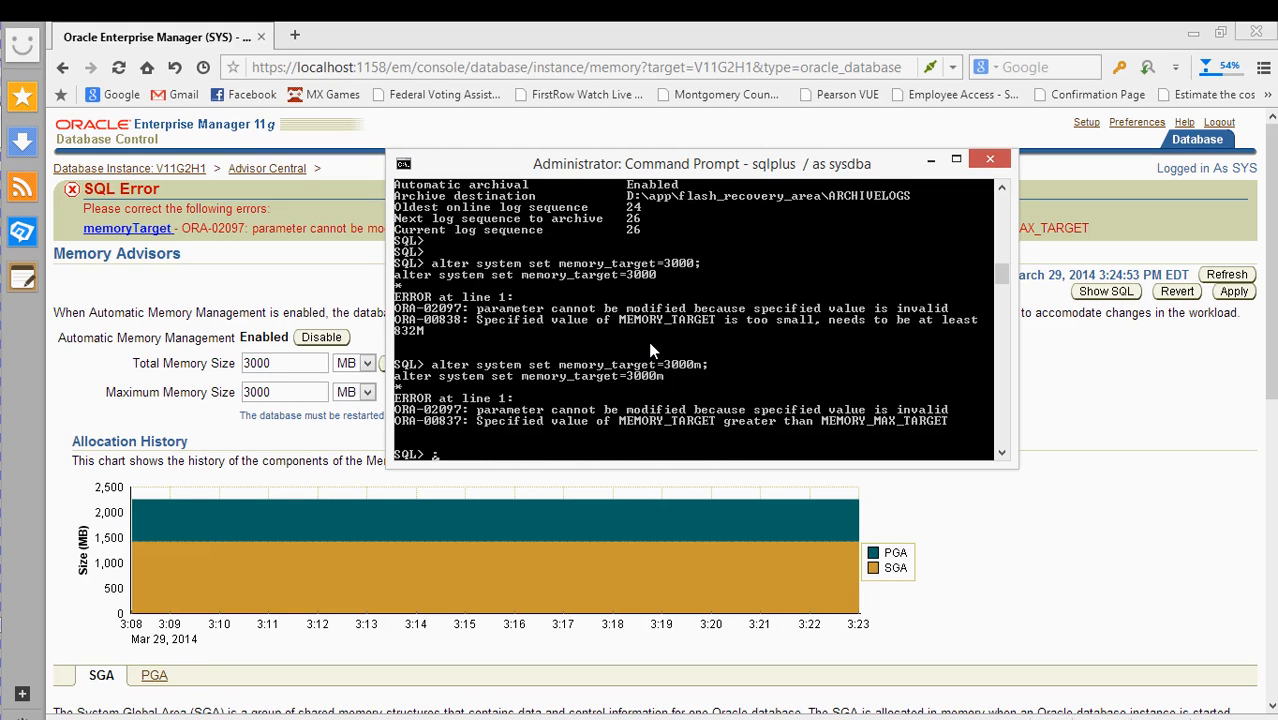
key(BackSpace)
text(show parameter m)
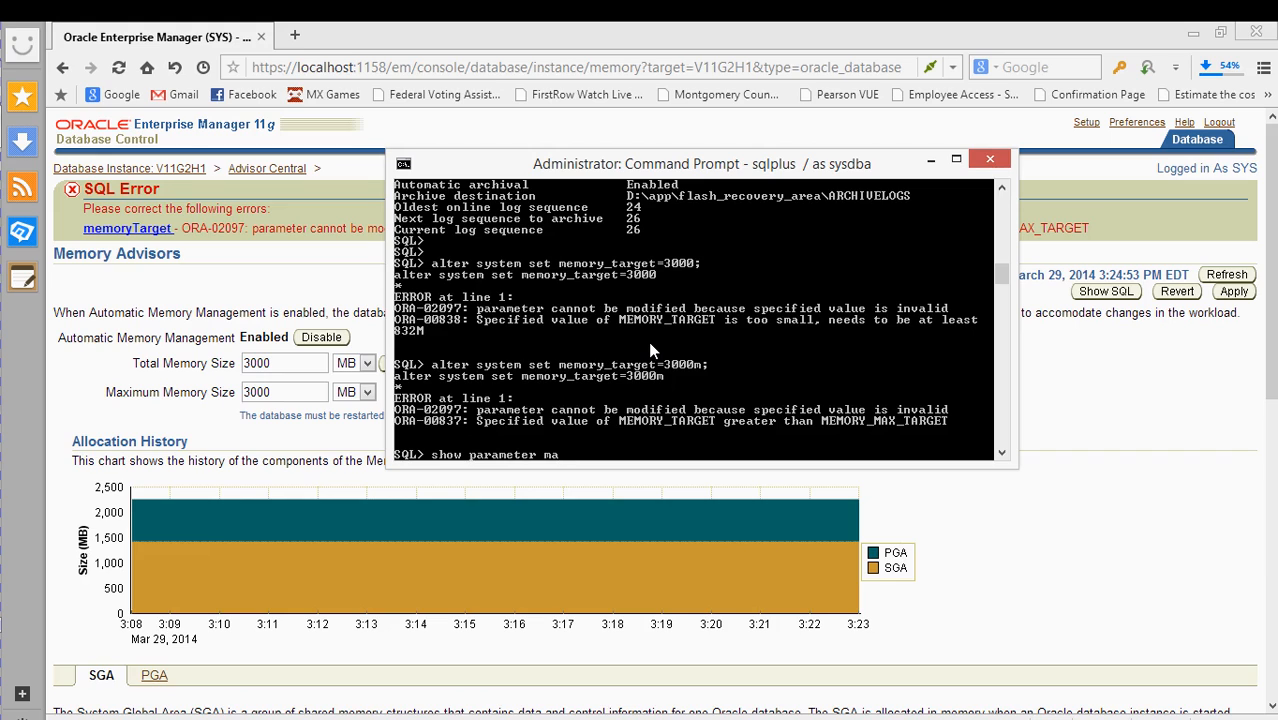
text(emory)
key(Return)
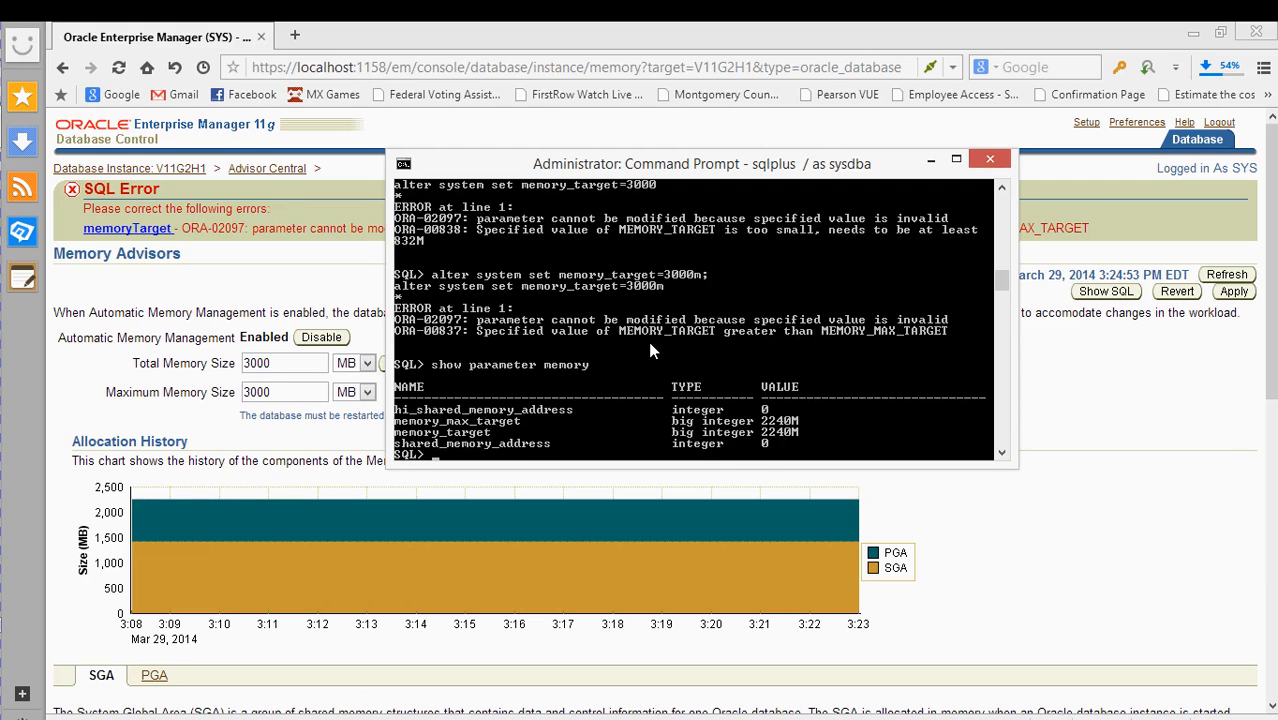
- Set memory_max_target to 3000m, then rerun it with SCOPE=SPFILE
text(alter system set)
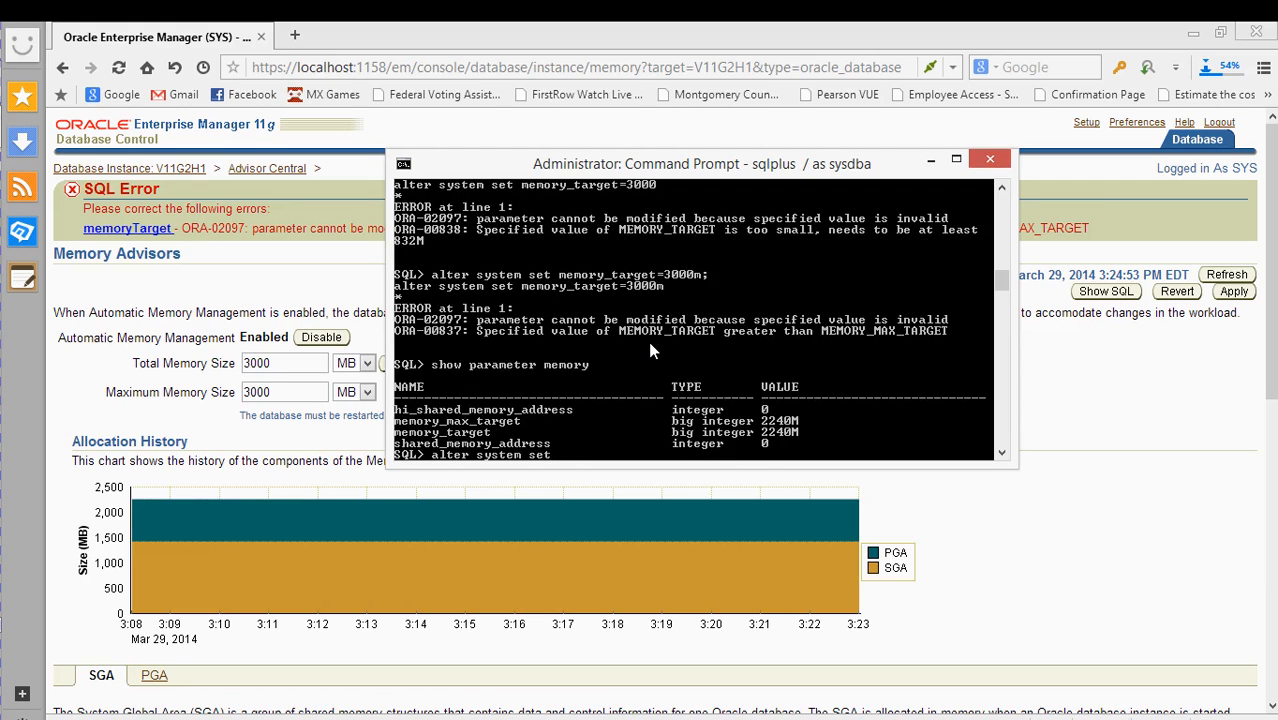
text( memory_max_target=)
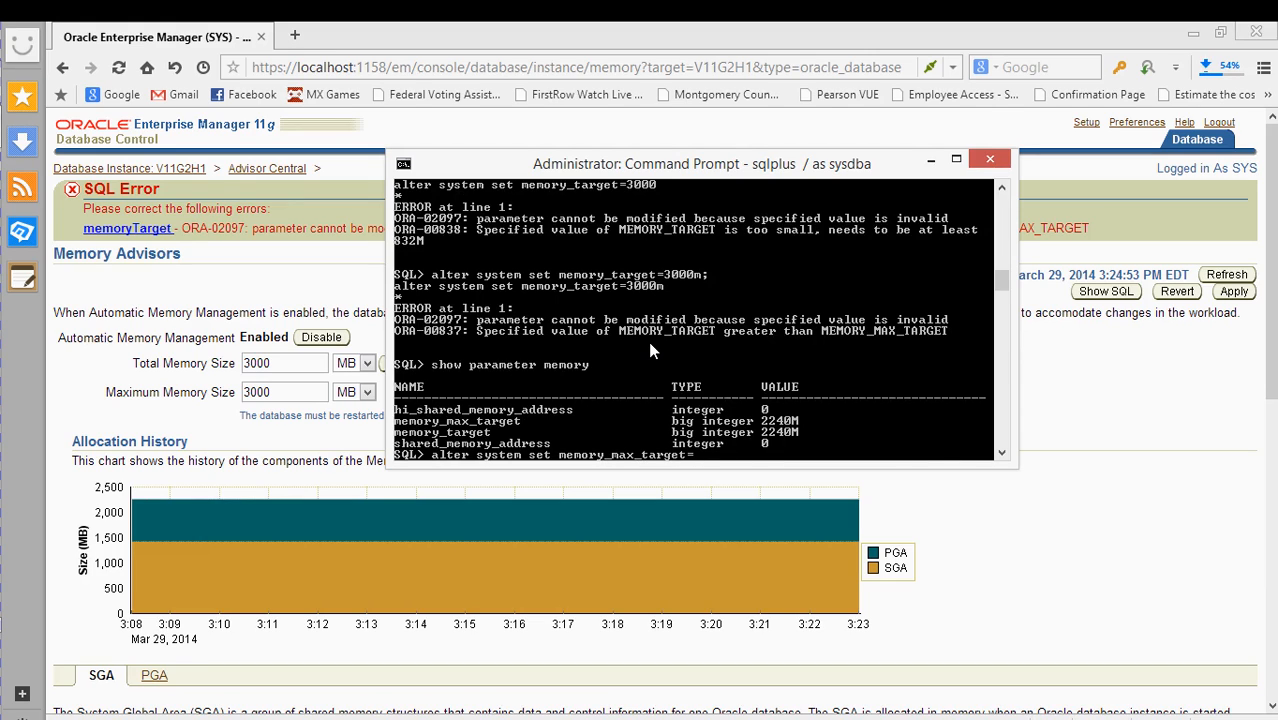
text(3000m;)
key(Return)
key(Up)
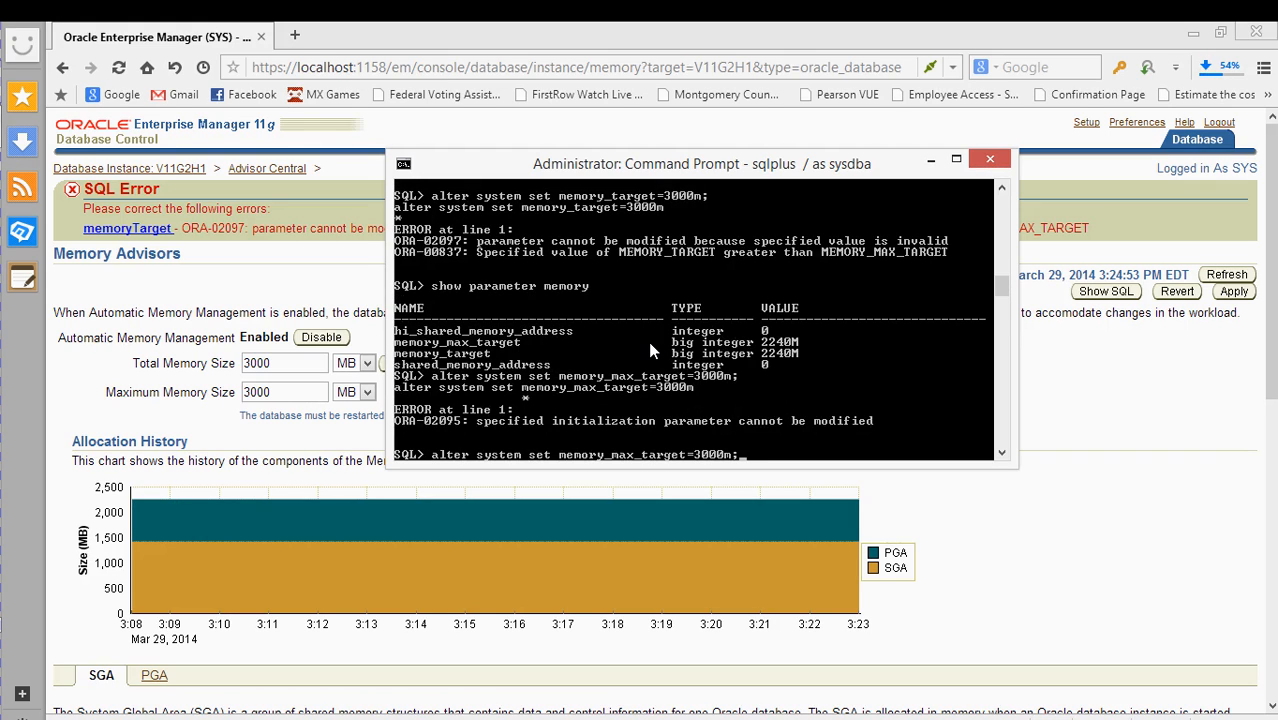
key(BackSpace)
text(scho)
key(BackSpace)
key(BackSpace)
text(ope=spfile;)
key(Return)
key(Return)
key(Return)
- Set memory_target to 3000m with SCOPE=SPFILE as well
key(Up)
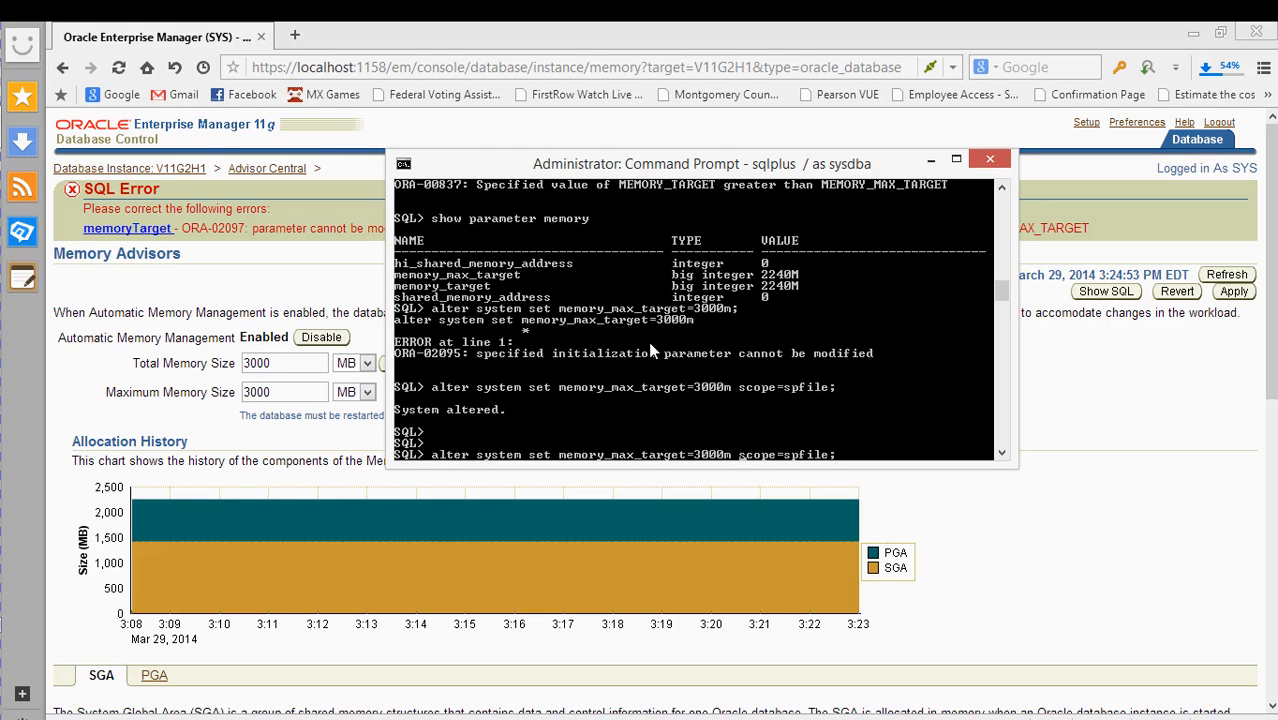
key(BackSpace)
key(BackSpace)
key(BackSpace)
key(BackSpace)
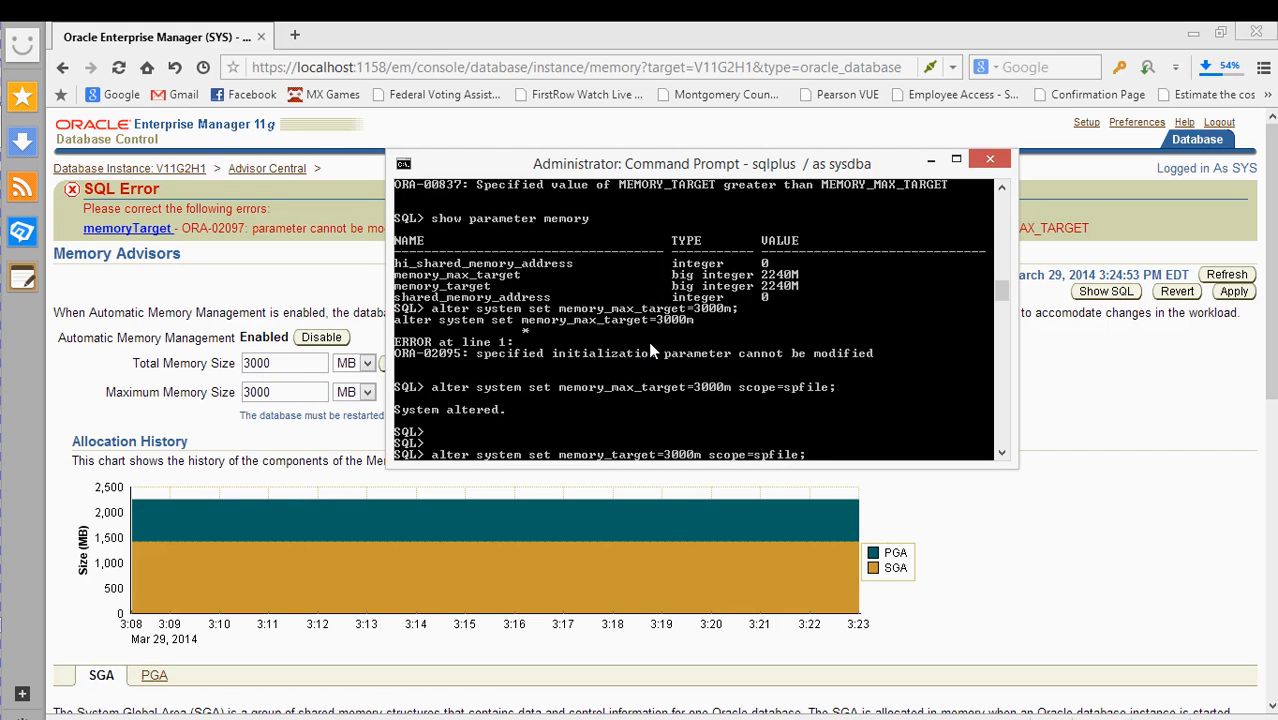
key(Return)
key(Return)
key(Return)
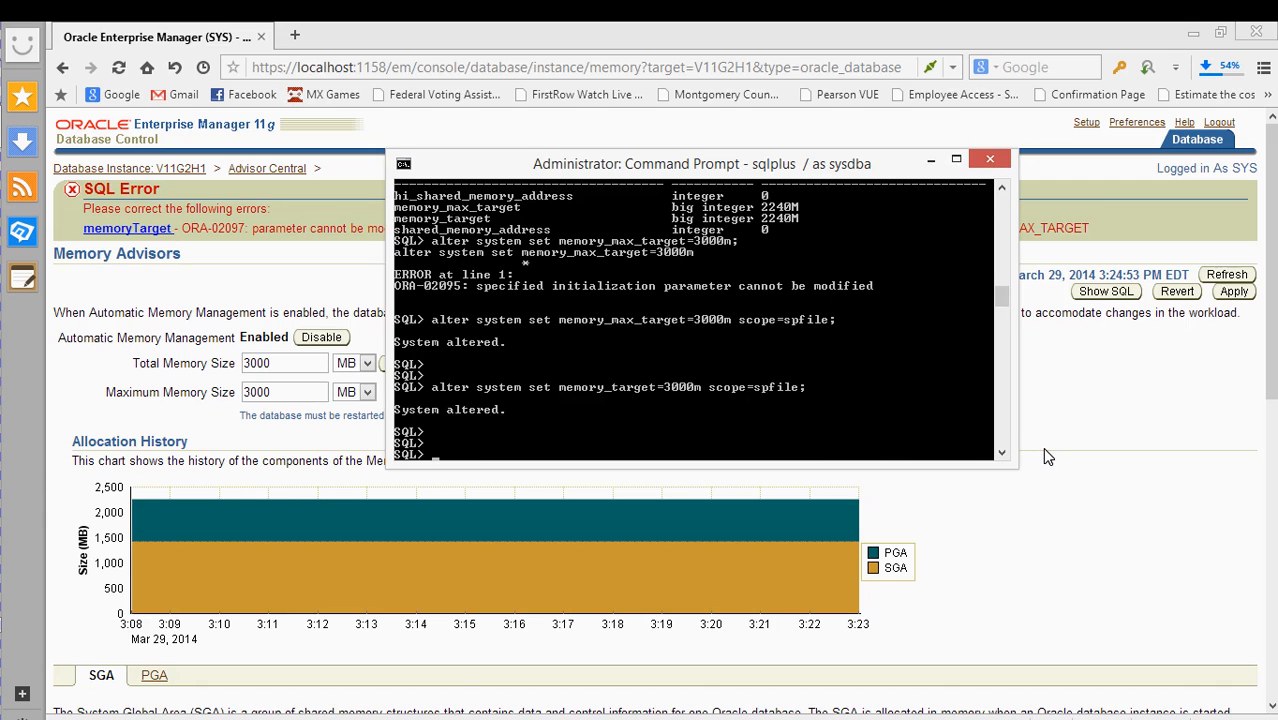
scroll(687, 345, up, 2)
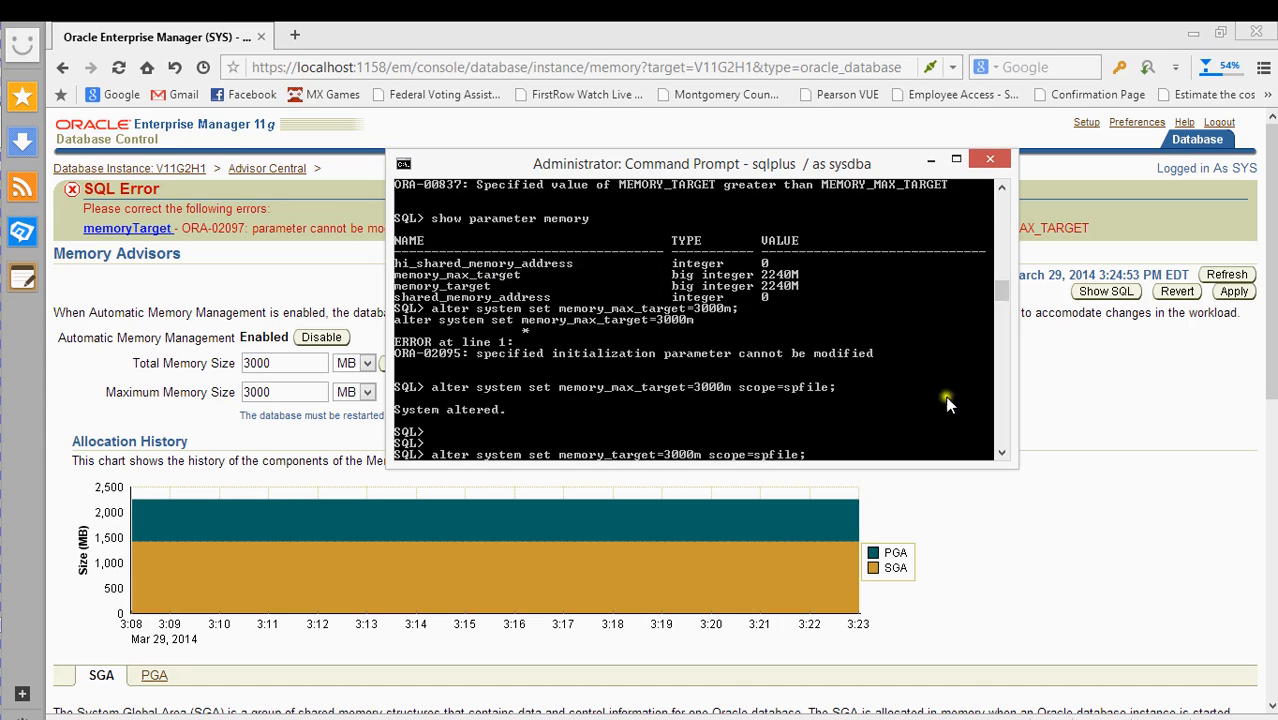
- From the V11G2H1 Server page, open Automatic Undo Management and review the UNDOTBS1 settings
click(1085, 401)
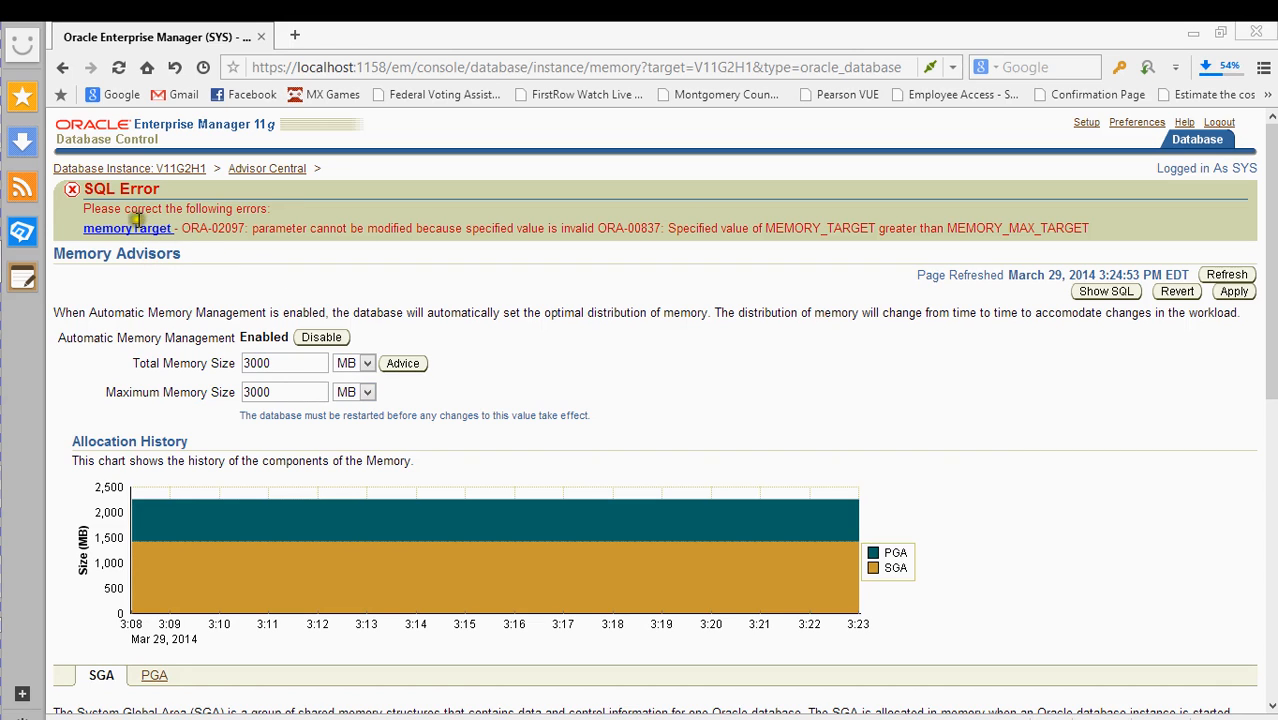
click(133, 172)
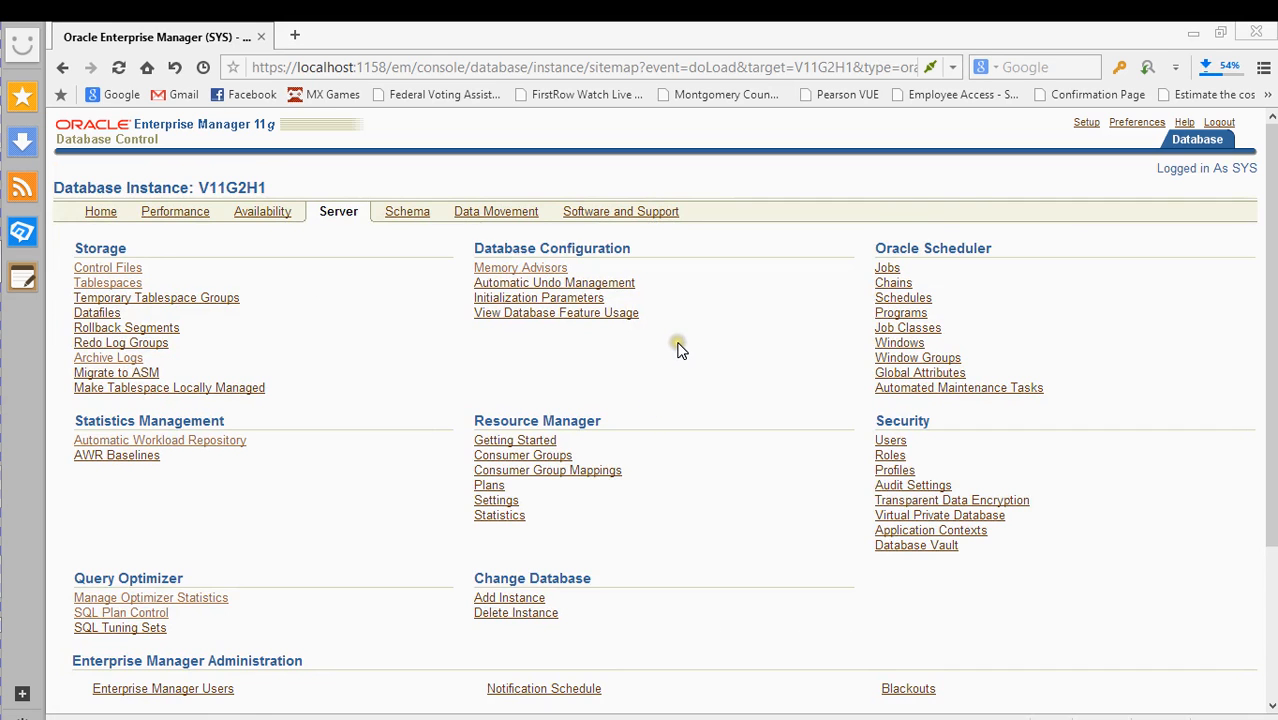
scroll(678, 345, down, 1)
click(586, 212)
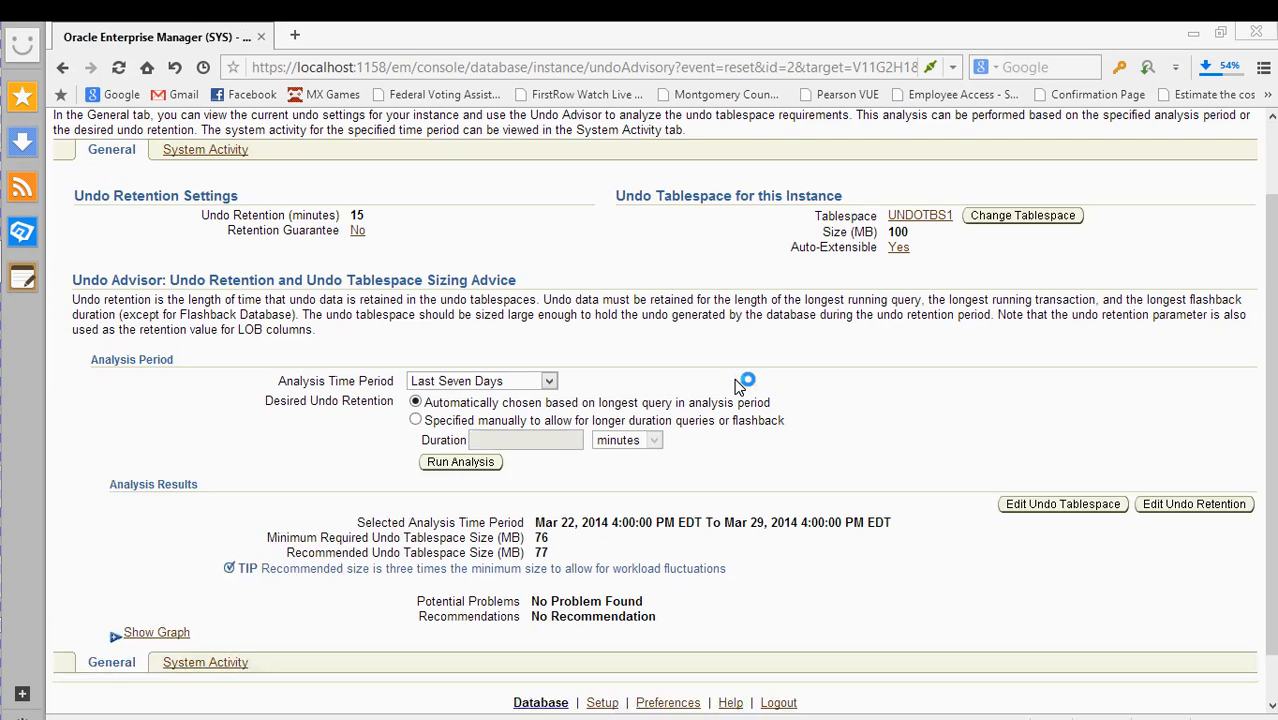
scroll(740, 385, down, 3)
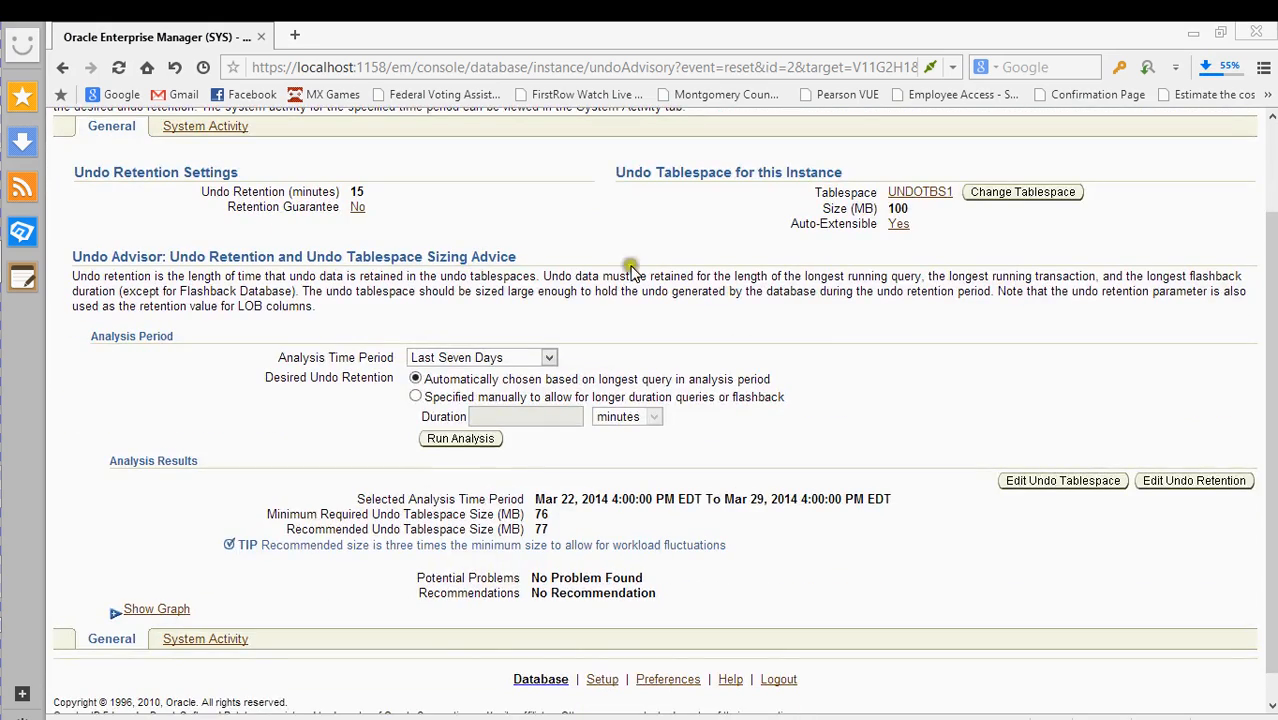
scroll(828, 285, up, 1)
scroll(835, 310, down, 1)
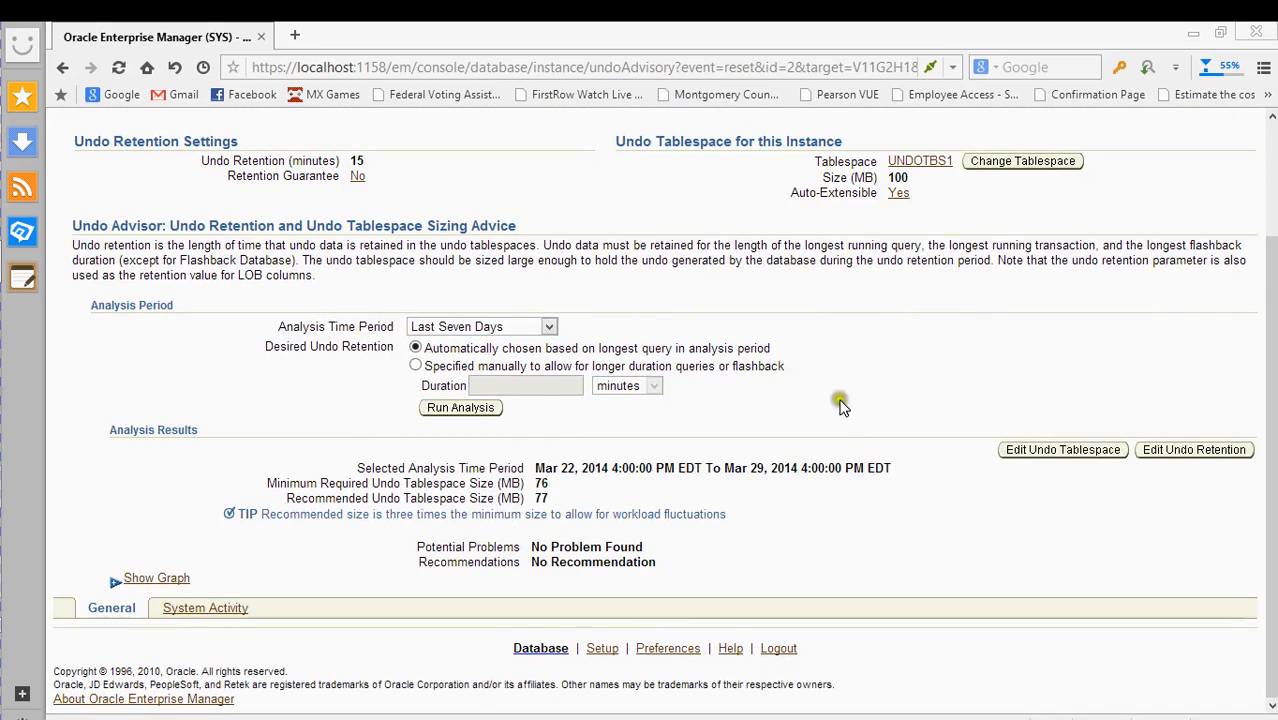
scroll(868, 383, up, 3)
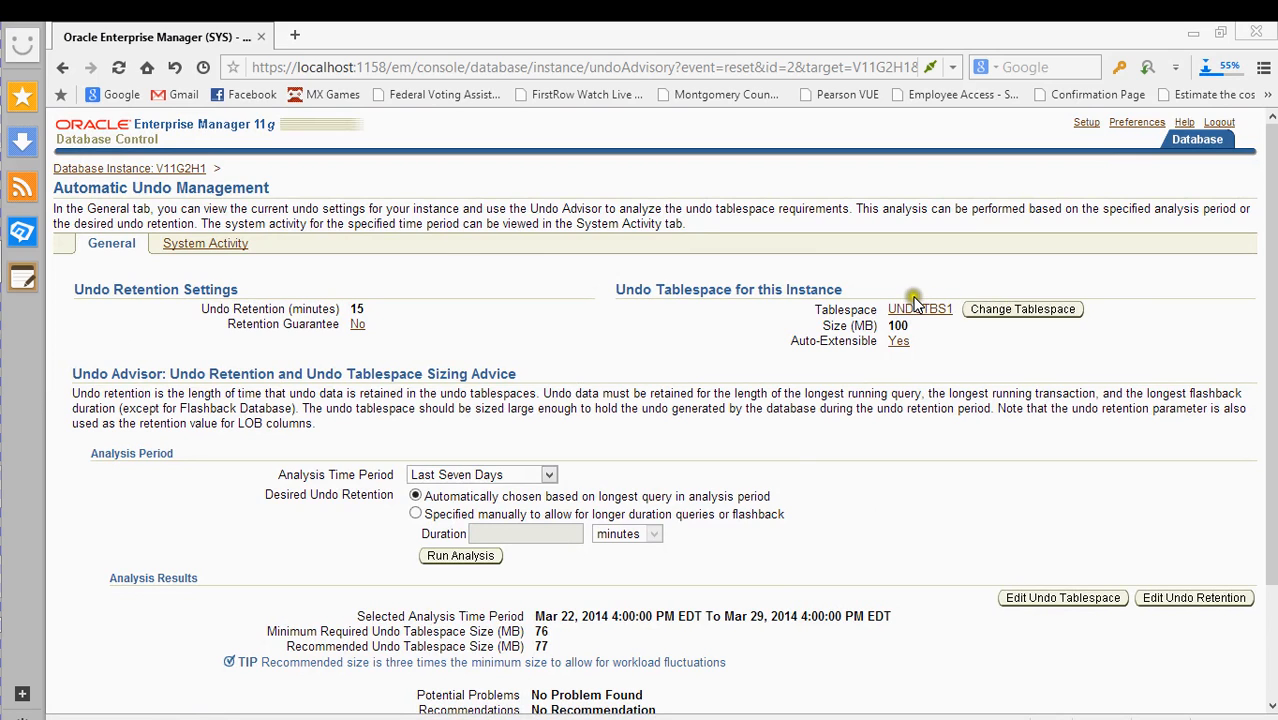
scroll(910, 440, down, 3)
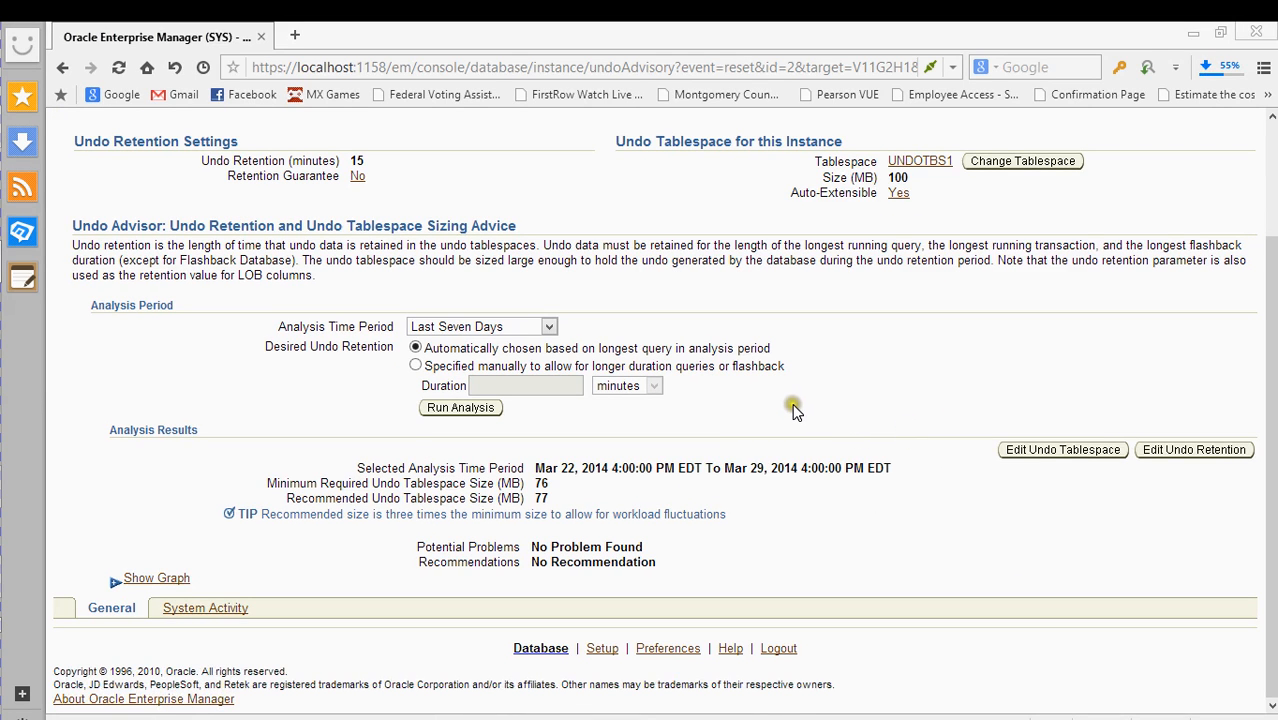
scroll(800, 402, up, 3)
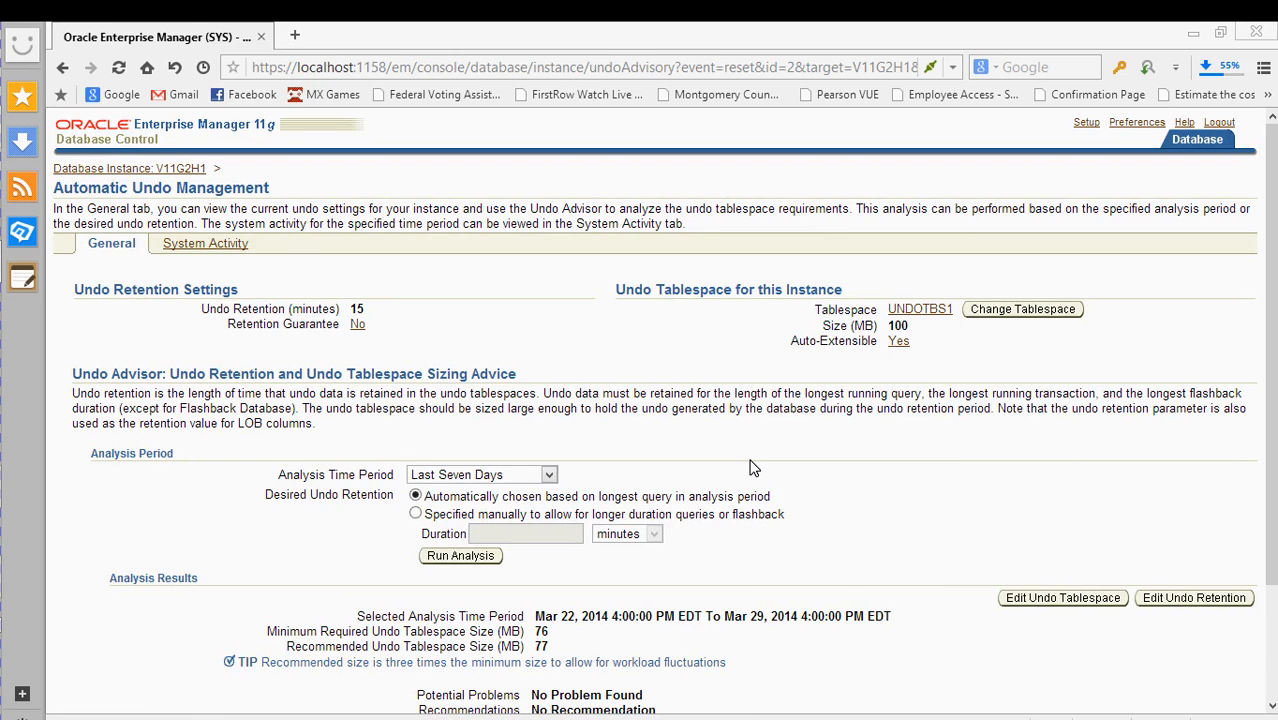
scroll(820, 475, down, 1)
scroll(877, 485, up, 1)
click(356, 325)
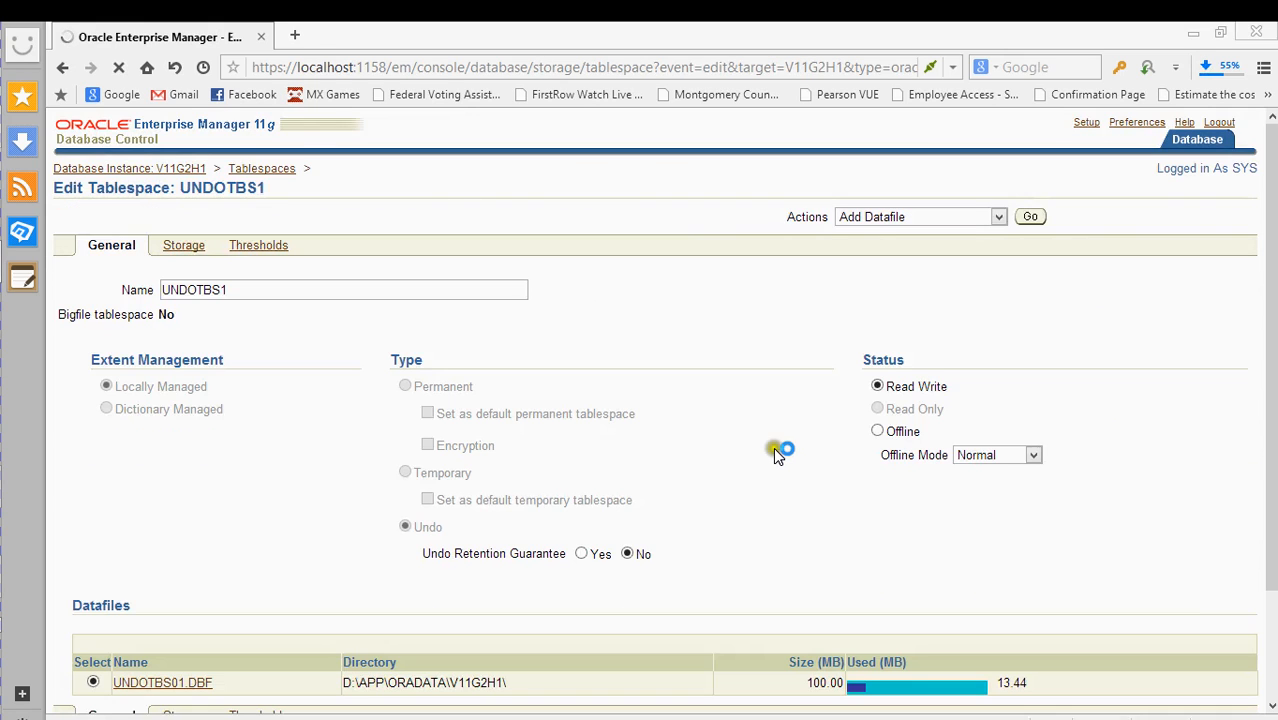
scroll(710, 362, down, 3)
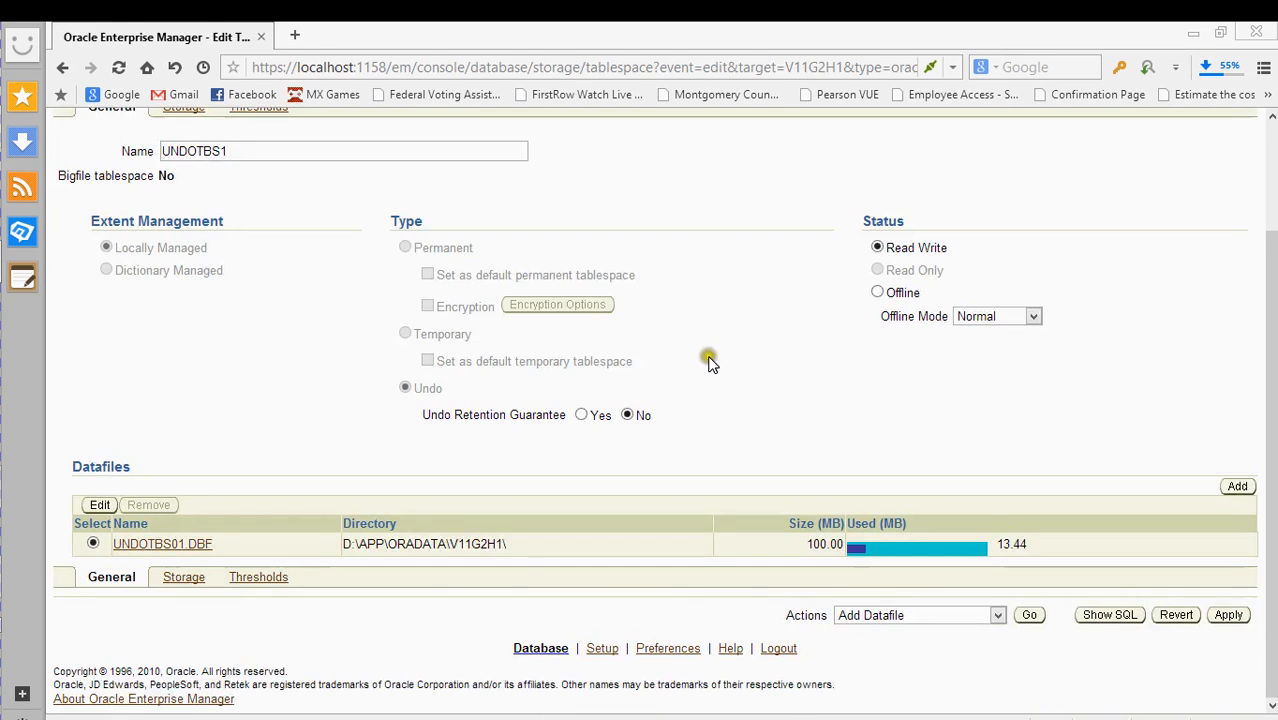
scroll(741, 405, up, 3)
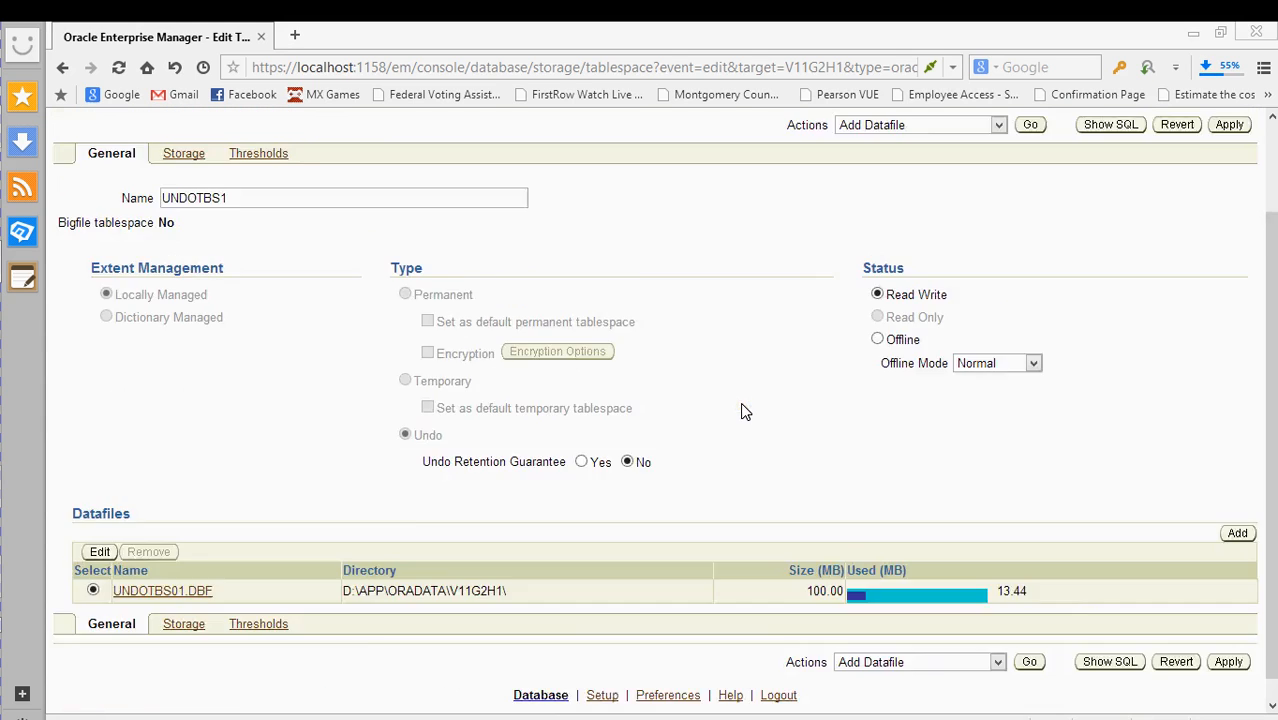
scroll(742, 405, down, 3)
scroll(743, 410, up, 3)
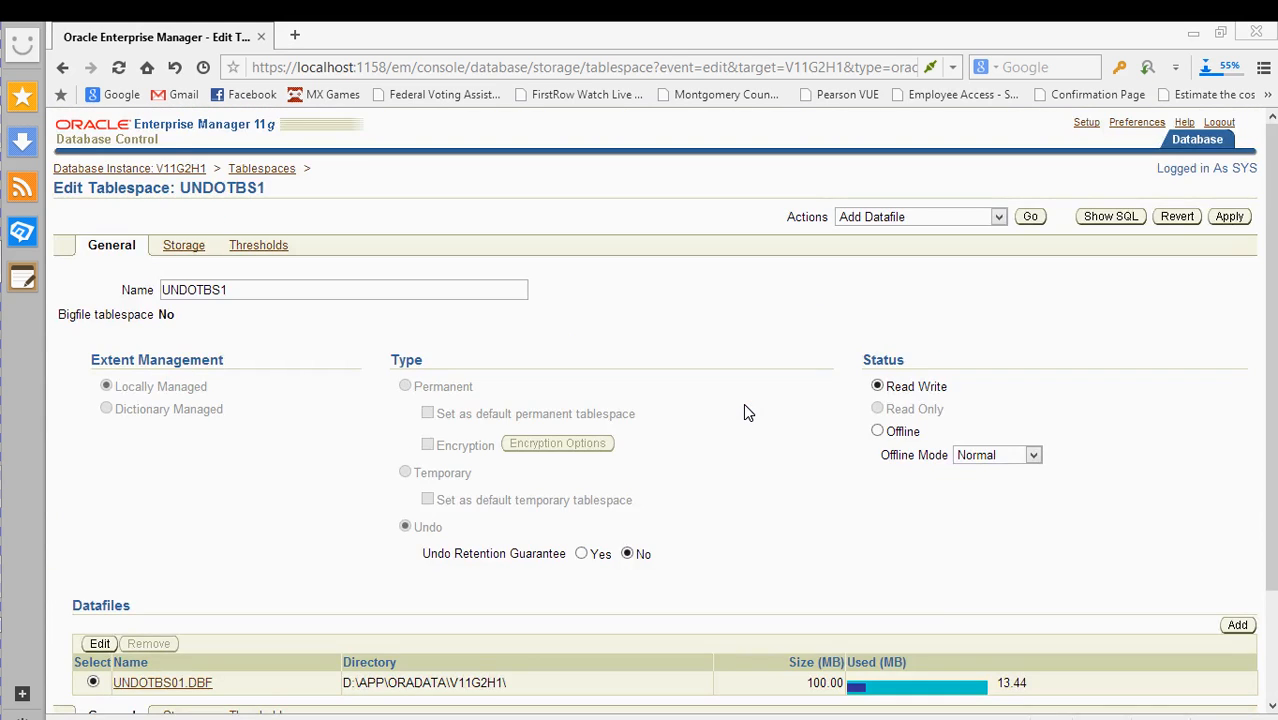
scroll(743, 410, down, 3)
scroll(743, 410, up, 3)
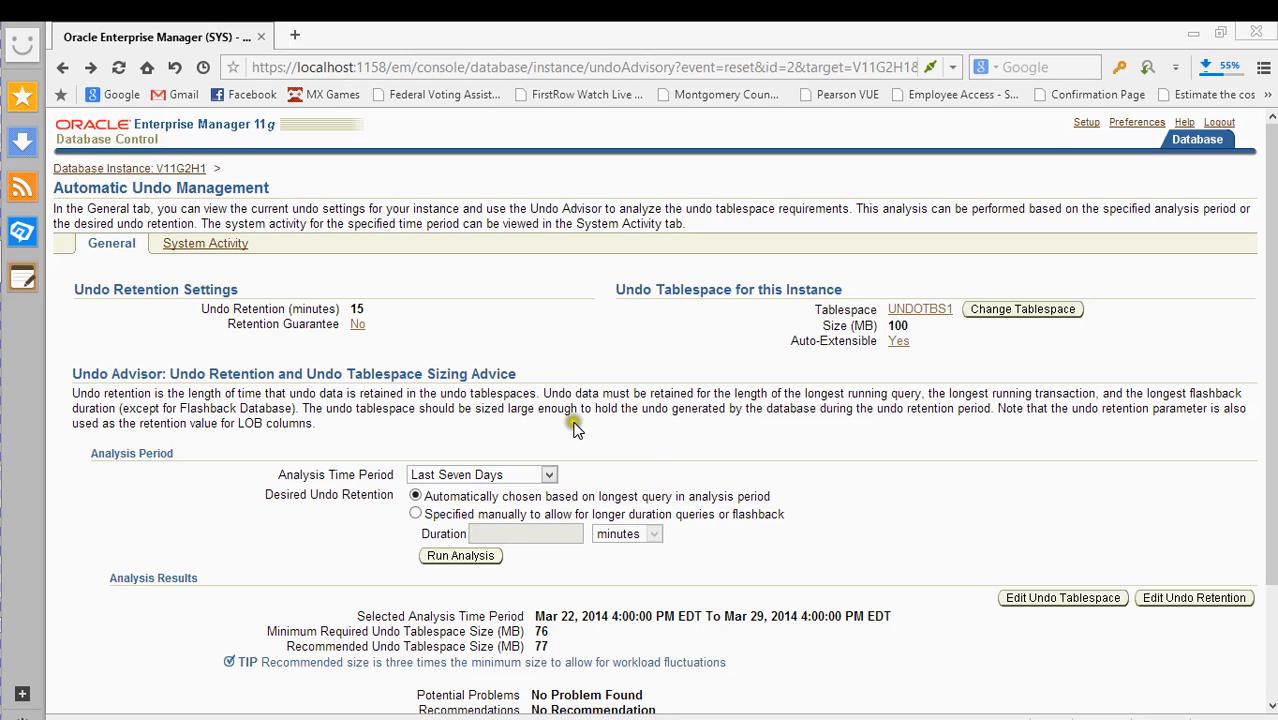
scroll(693, 434, down, 3)
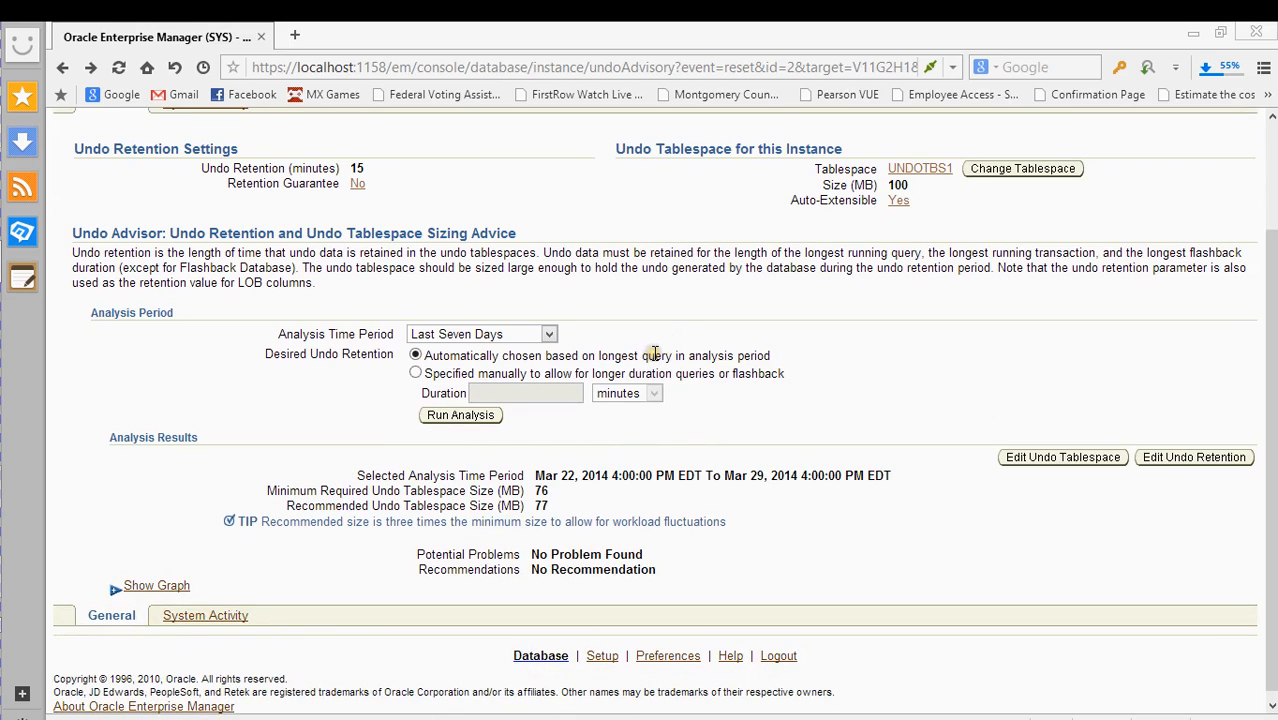
scroll(656, 360, up, 3)
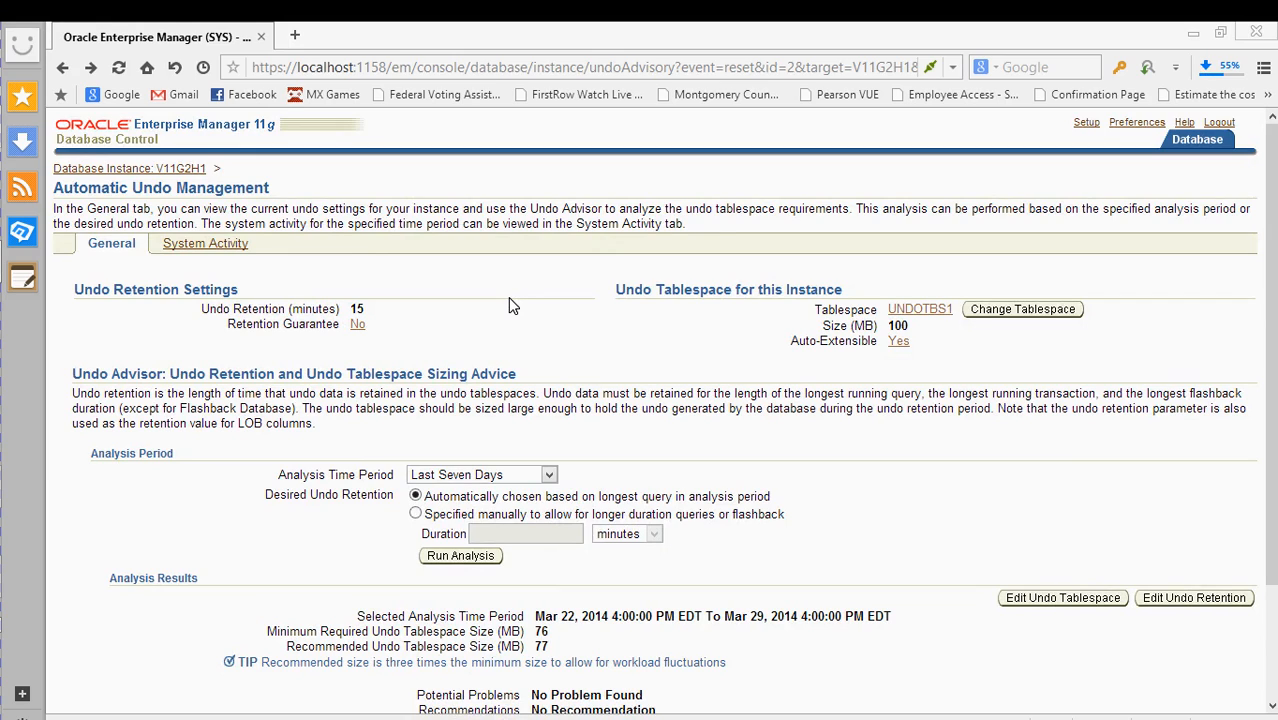
click(575, 330)
click(634, 344)
- Use the Database Instance: V11G2H1 breadcrumb and scan the Storage, Scheduler and Security links
click(167, 171)
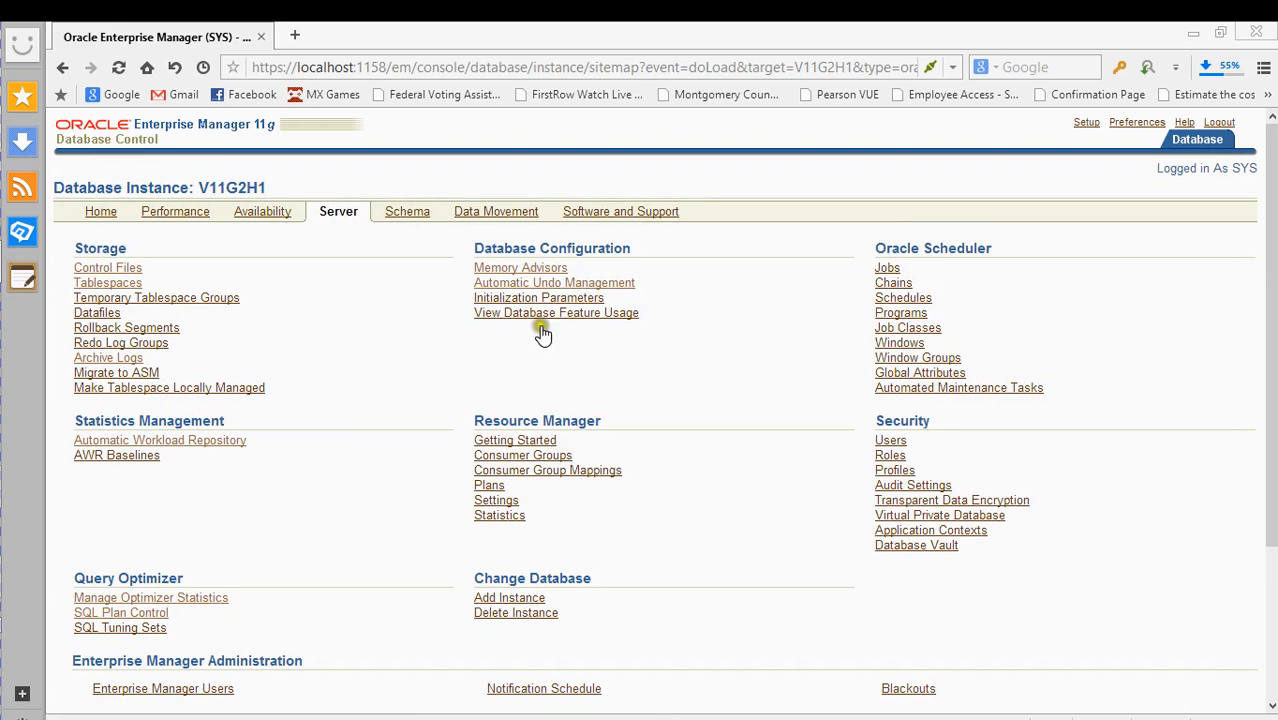
scroll(670, 370, down, 3)
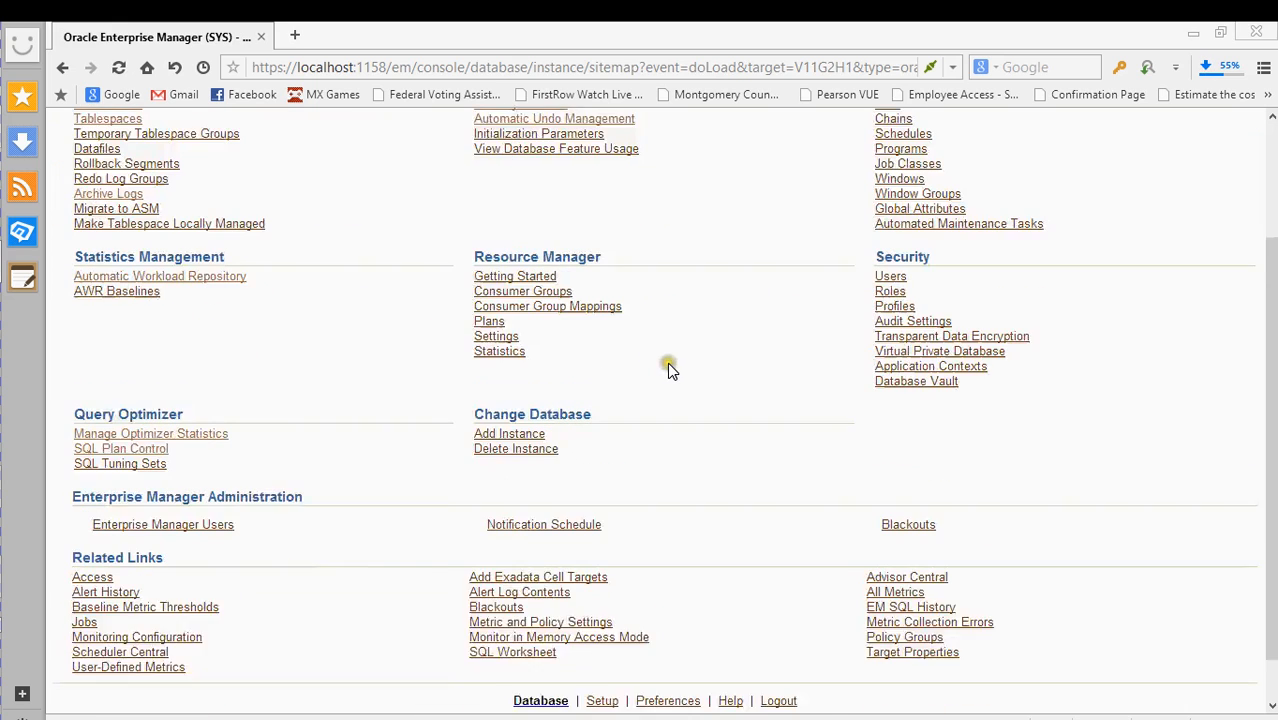
scroll(697, 410, down, 1)
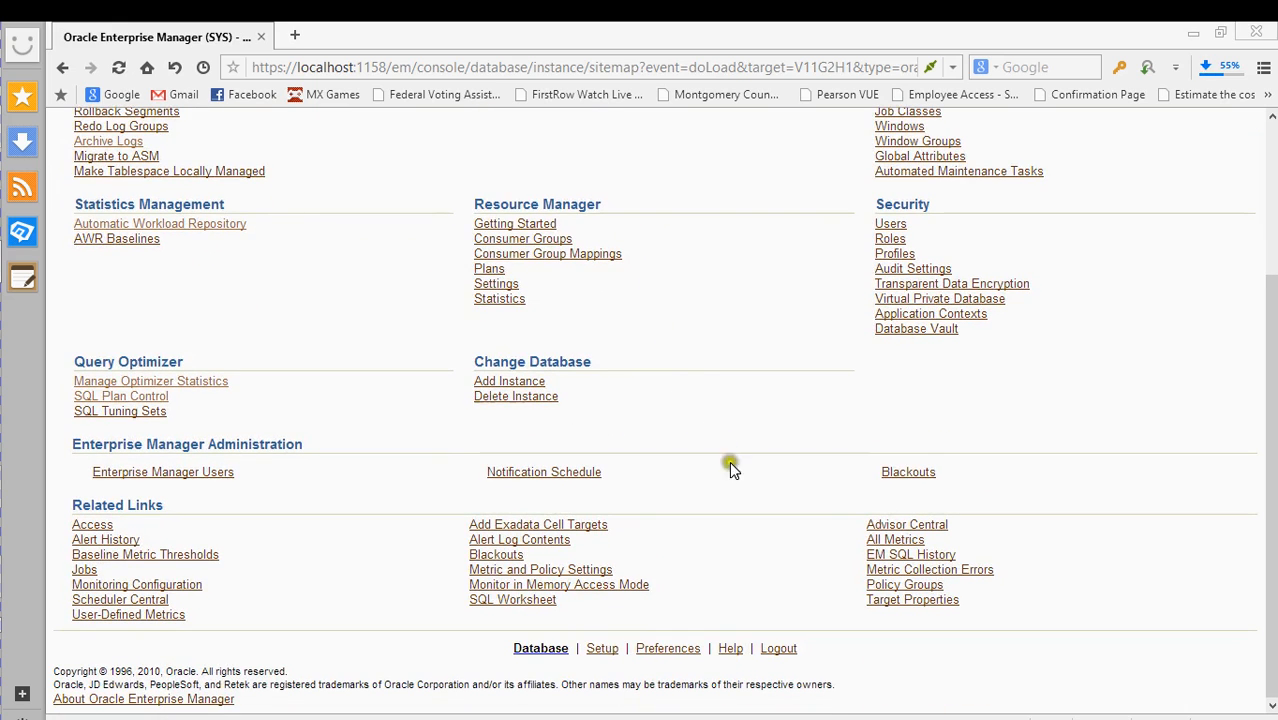
scroll(730, 478, up, 1)
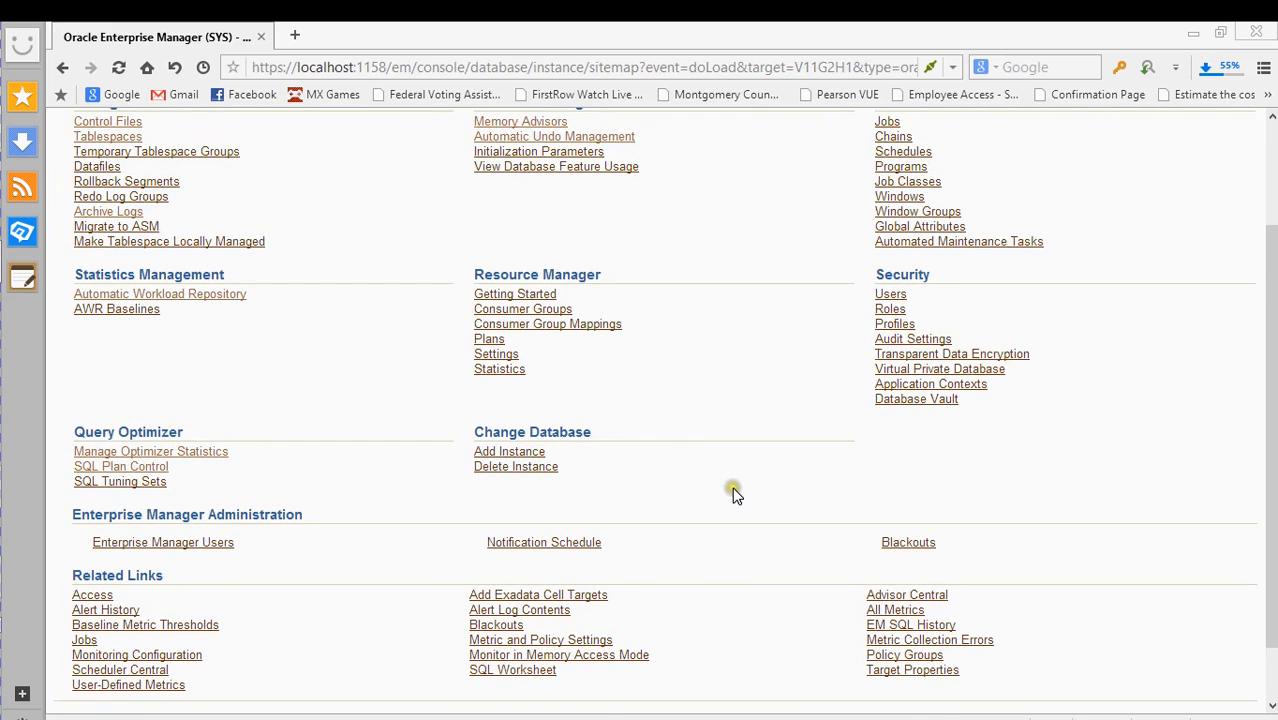
scroll(733, 493, up, 3)
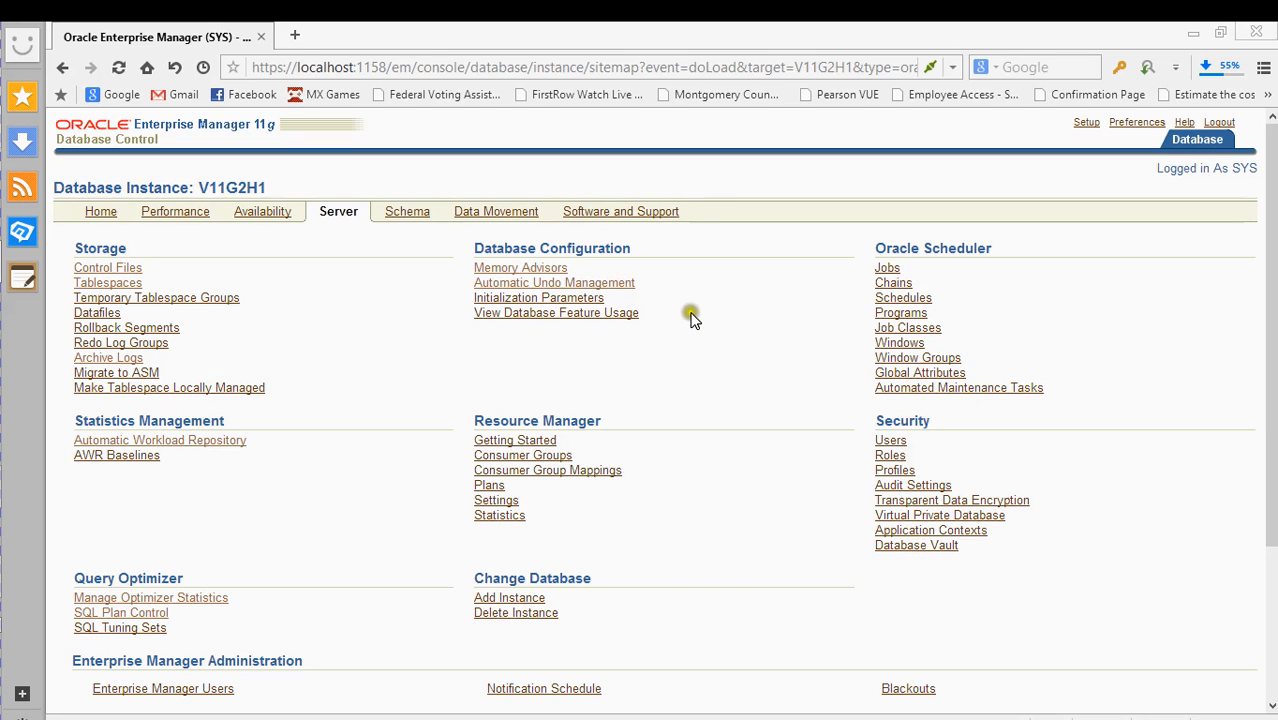
scroll(1086, 441, down, 5)
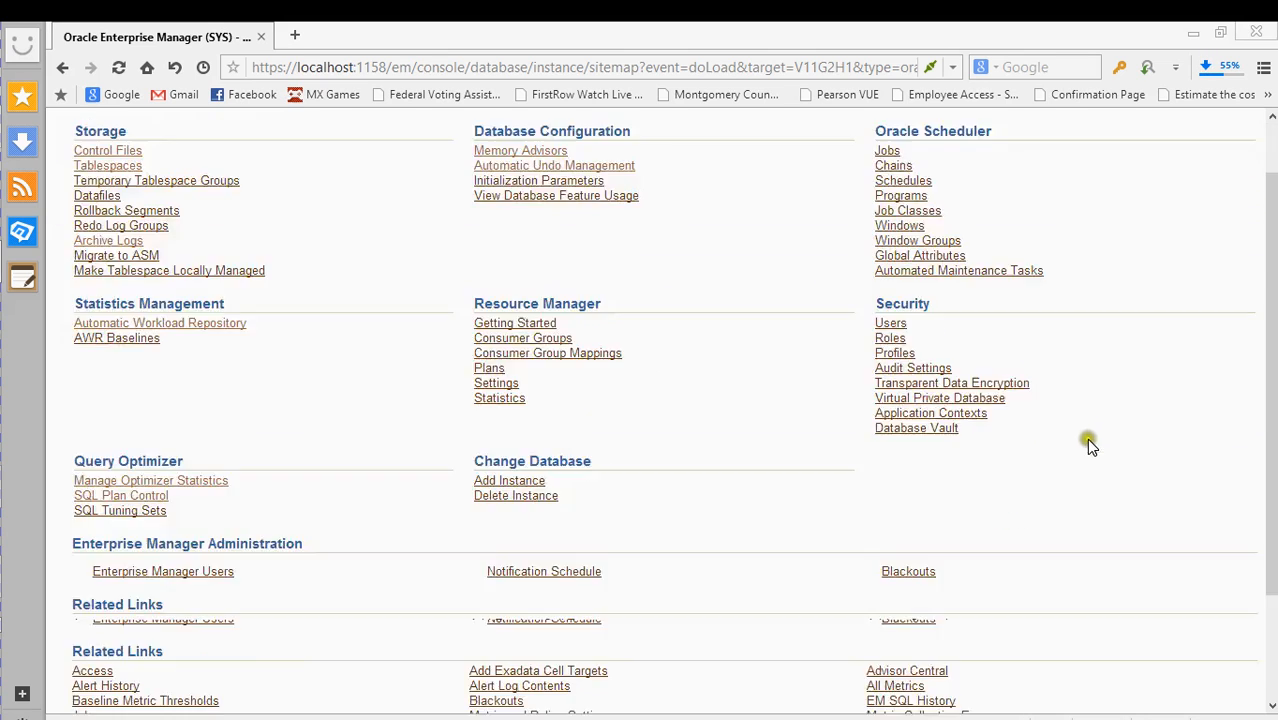
scroll(1088, 468, up, 5)
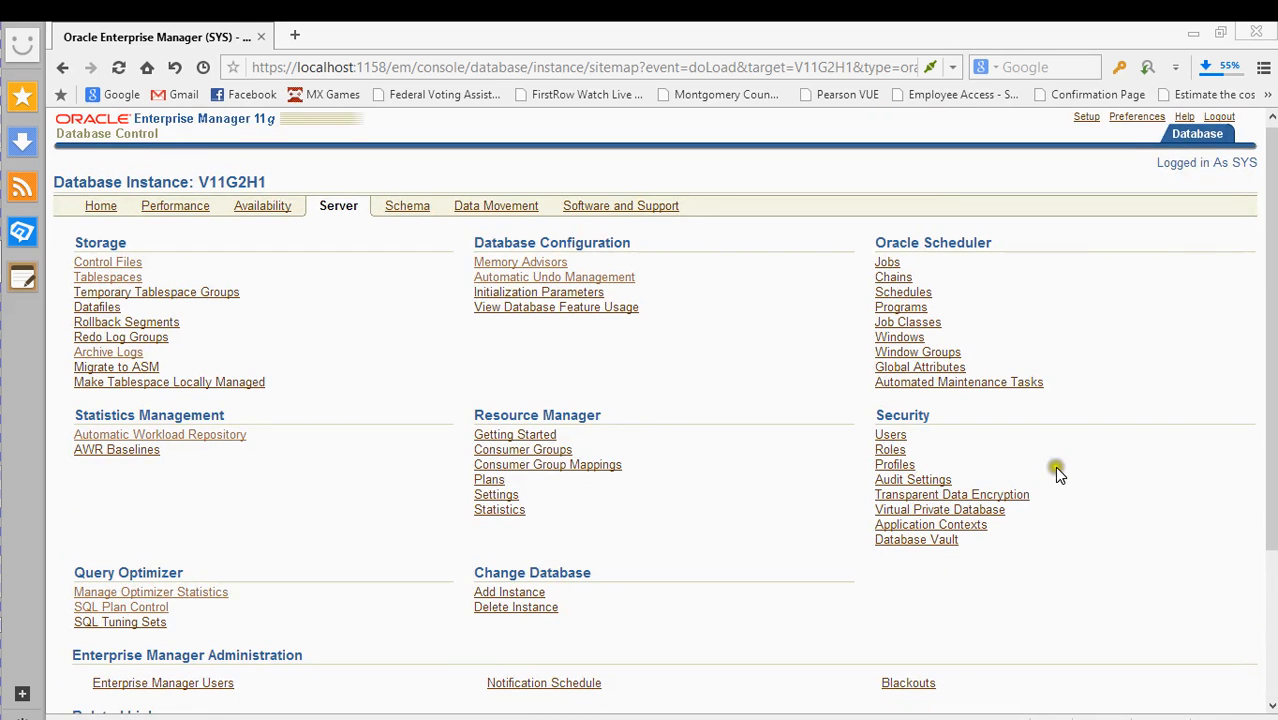
- Open the Users list and scroll through the instance's 49 database users
click(890, 436)
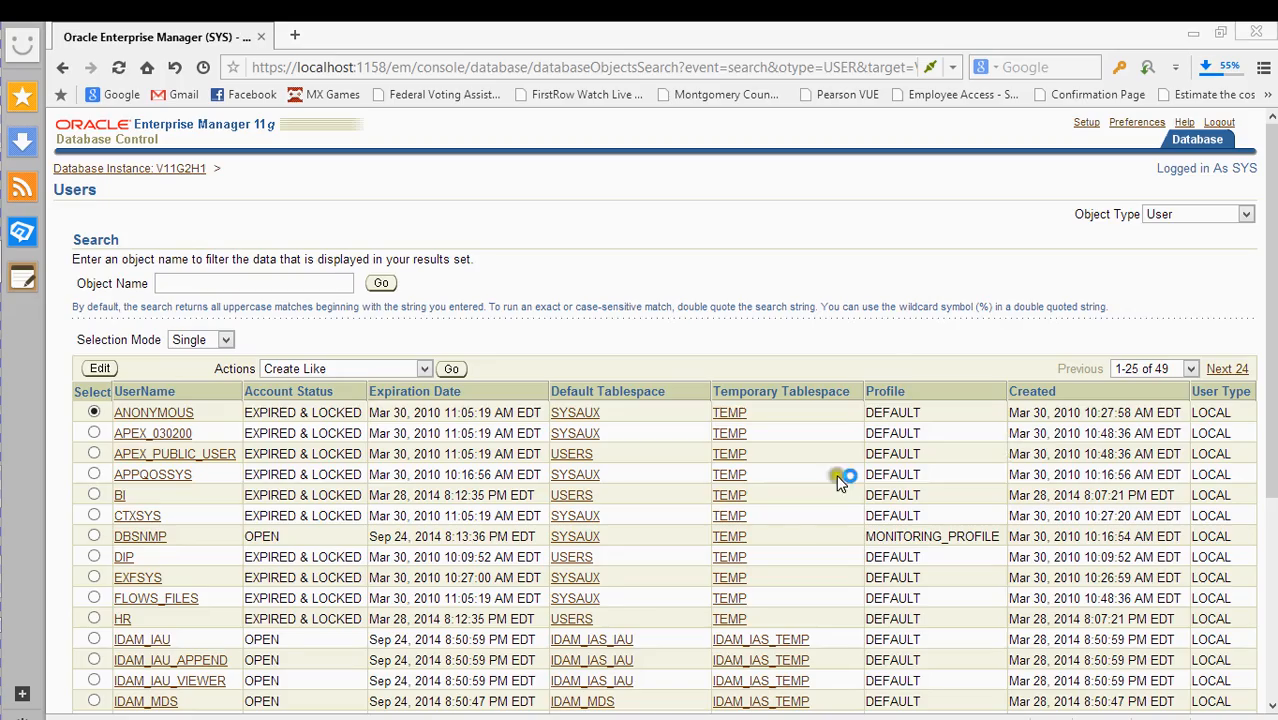
scroll(837, 460, down, 6)
scroll(838, 445, up, 6)
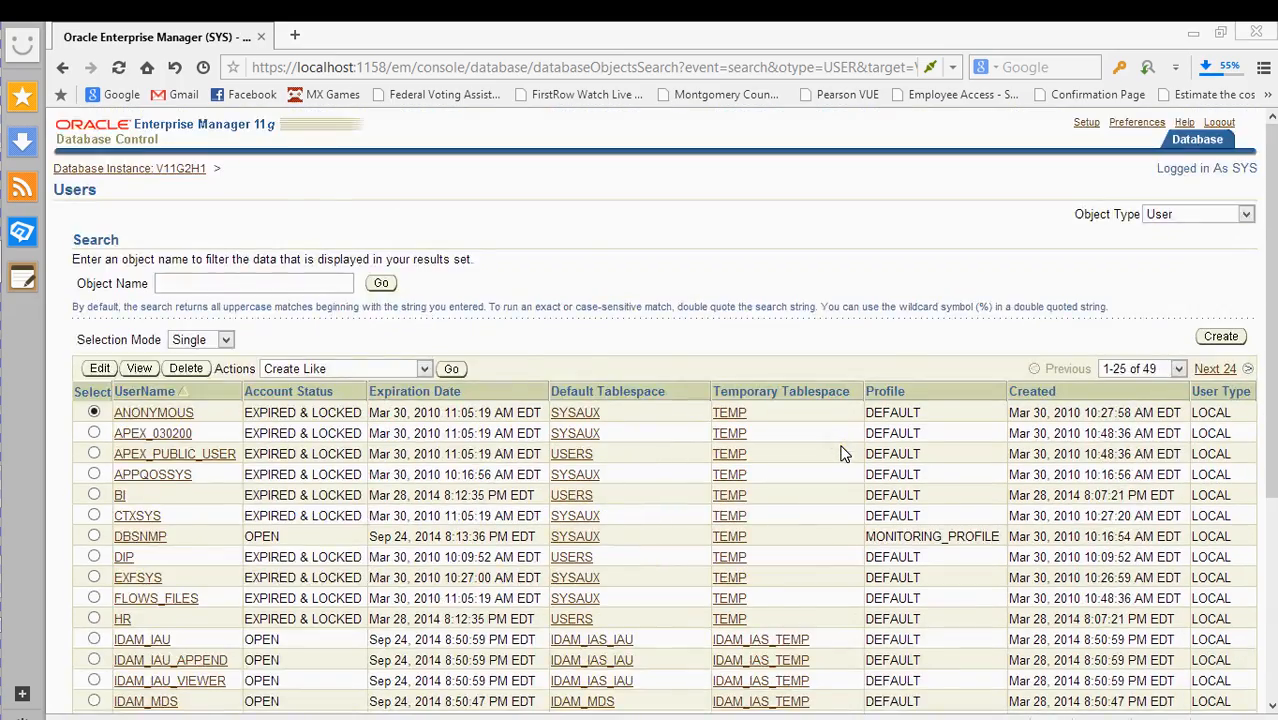
scroll(841, 453, down, 4)
scroll(841, 453, up, 1)
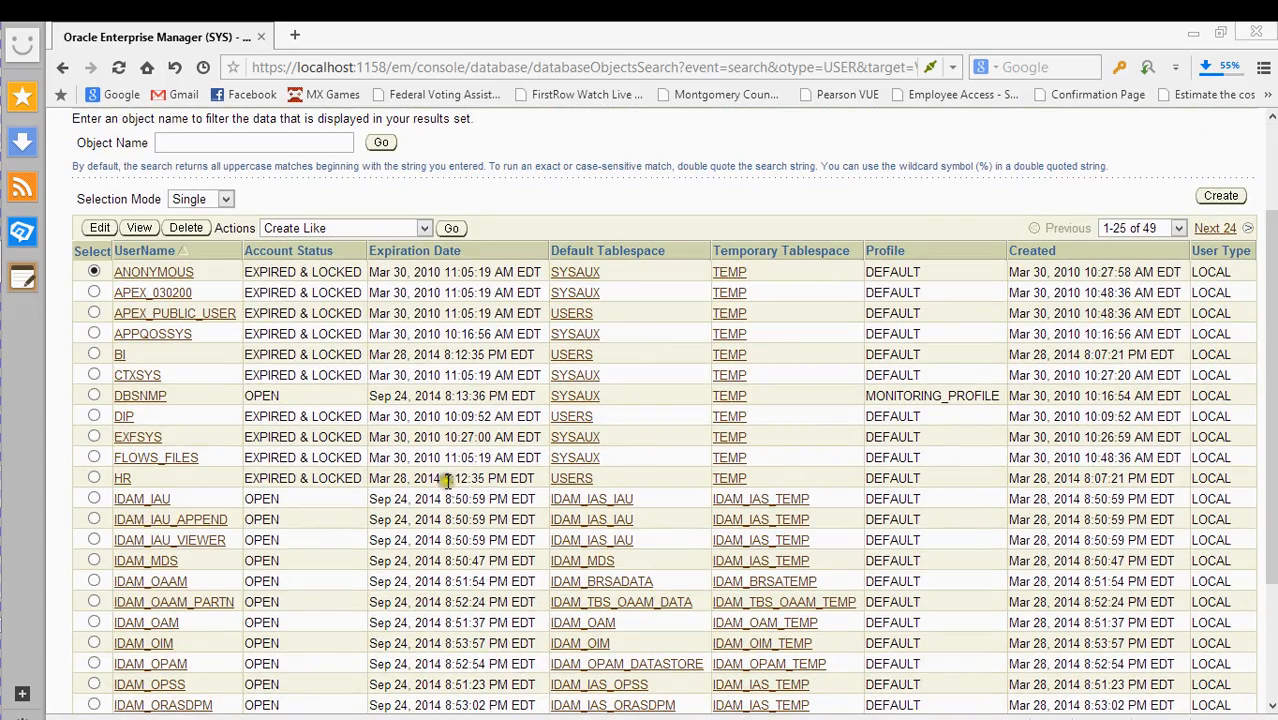
scroll(322, 355, down, 6)
scroll(329, 360, up, 9)
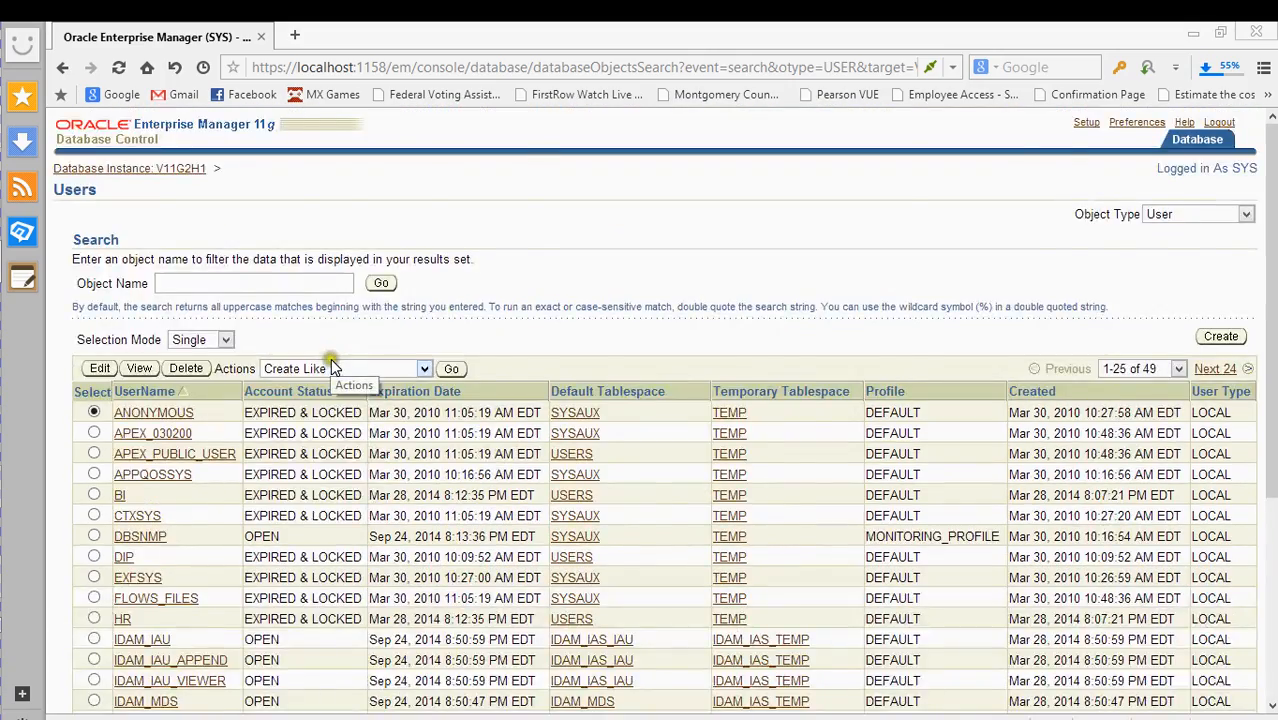
scroll(335, 365, down, 6)
scroll(345, 370, up, 6)
scroll(328, 460, down, 3)
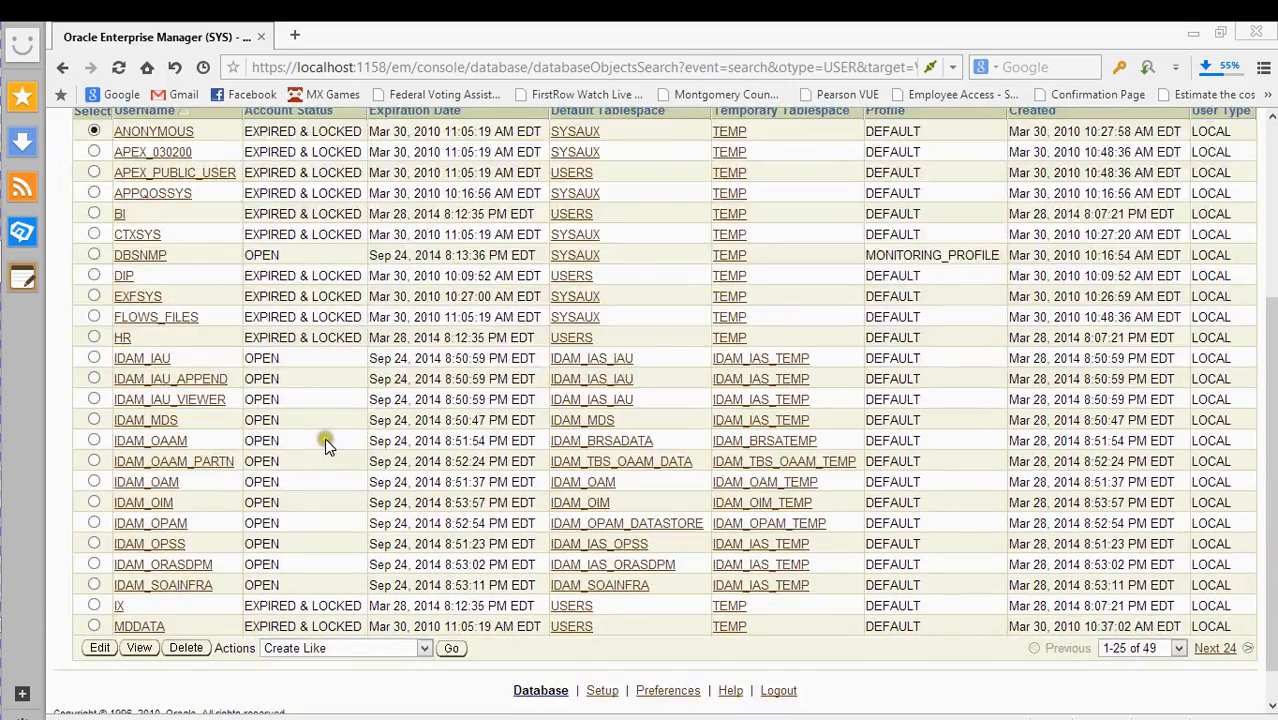
scroll(272, 337, up, 3)
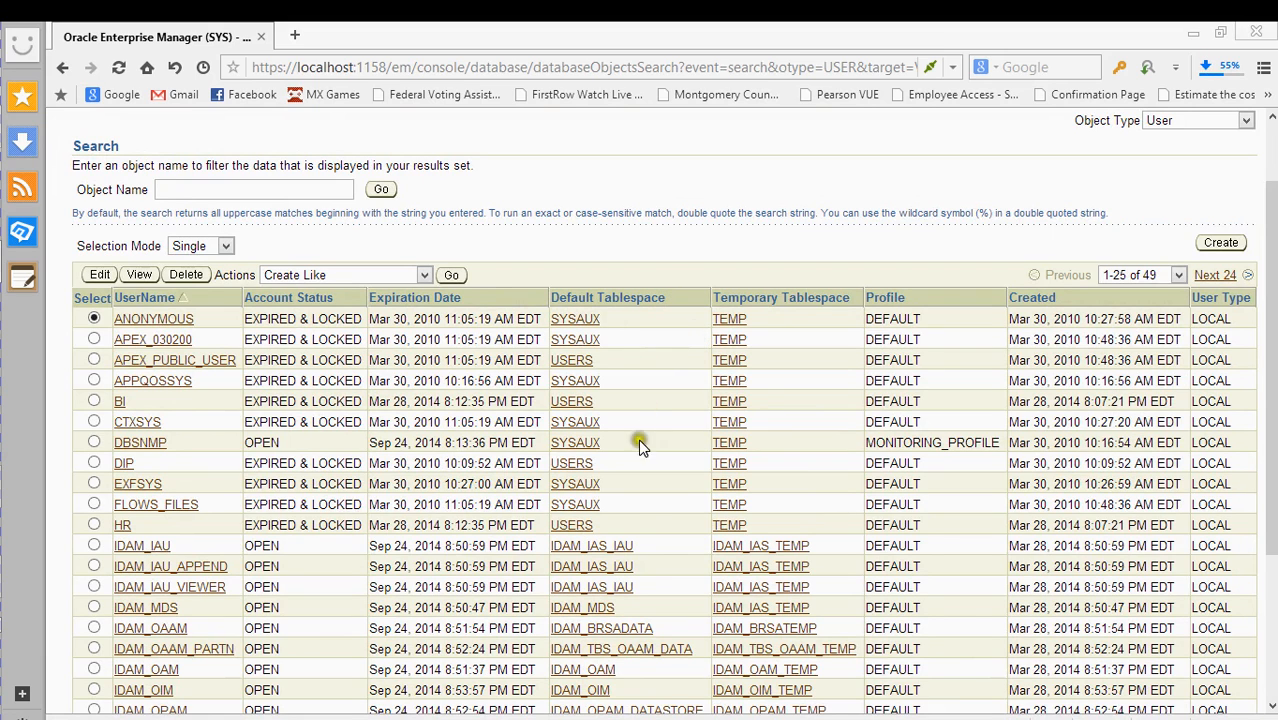
scroll(637, 423, down, 3)
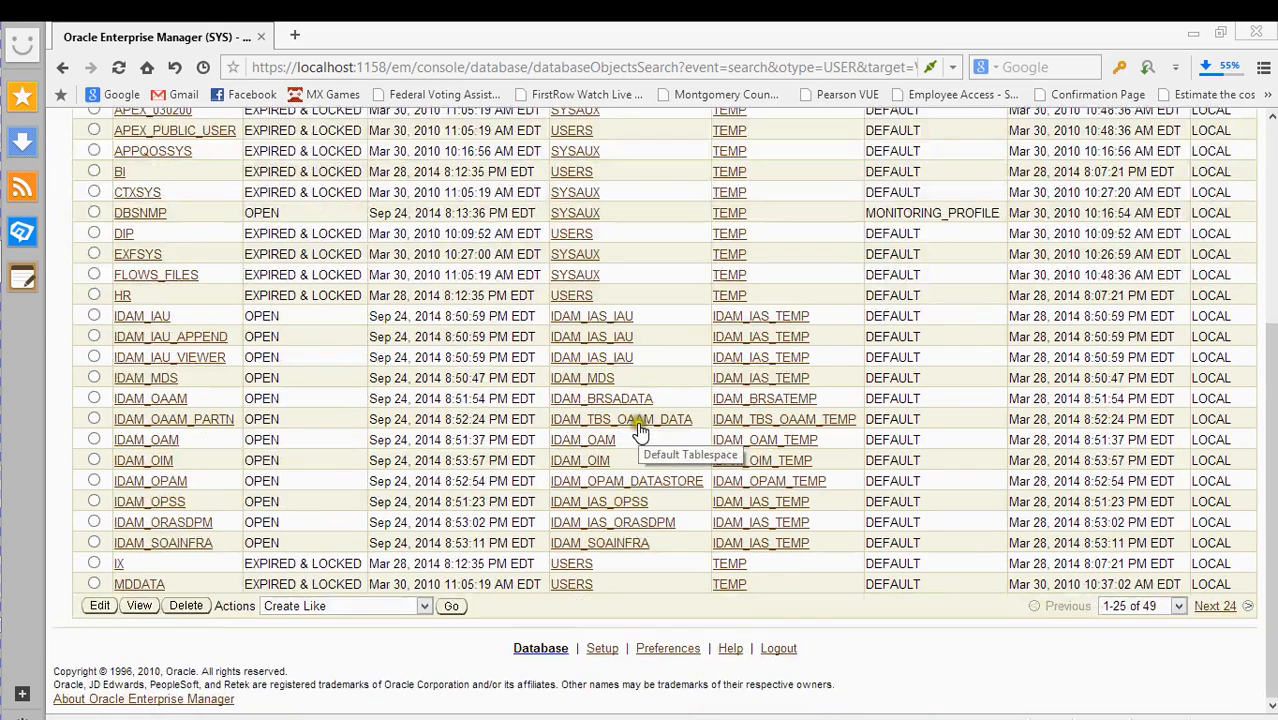
scroll(658, 304, up, 3)
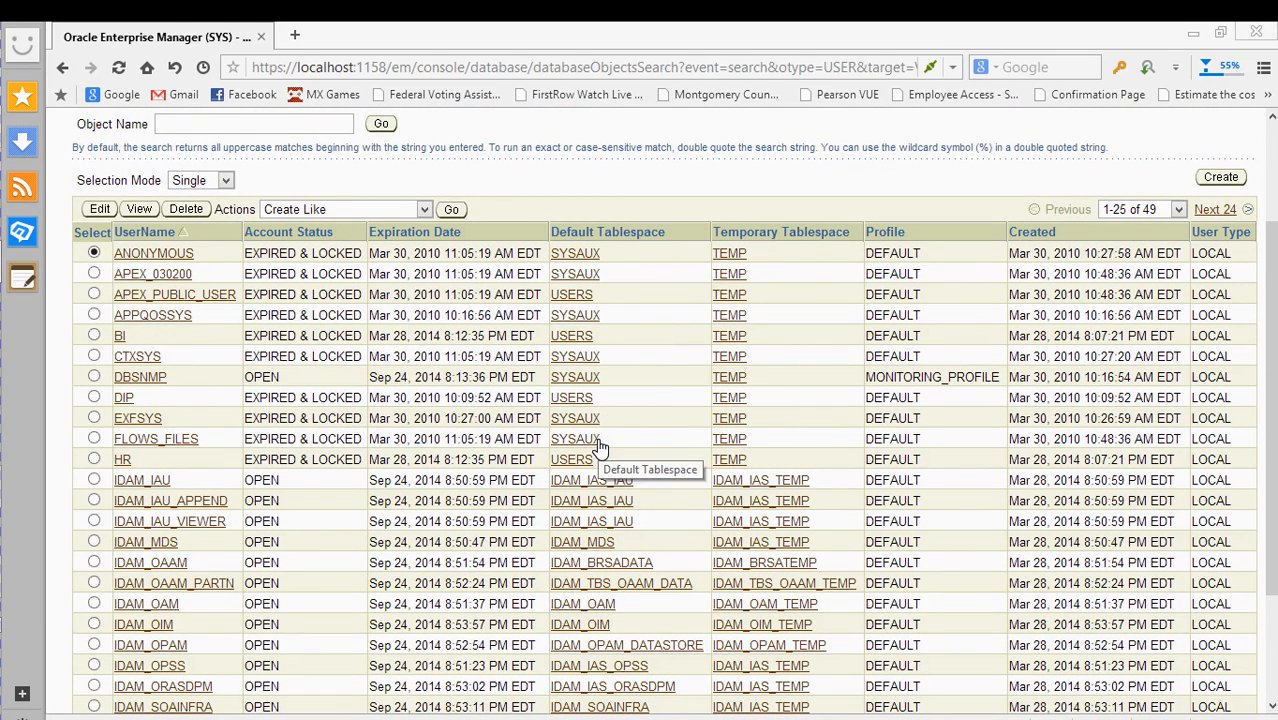
- Go back to the V11G2H1 Server page via the Database Instance breadcrumb
click(640, 422)
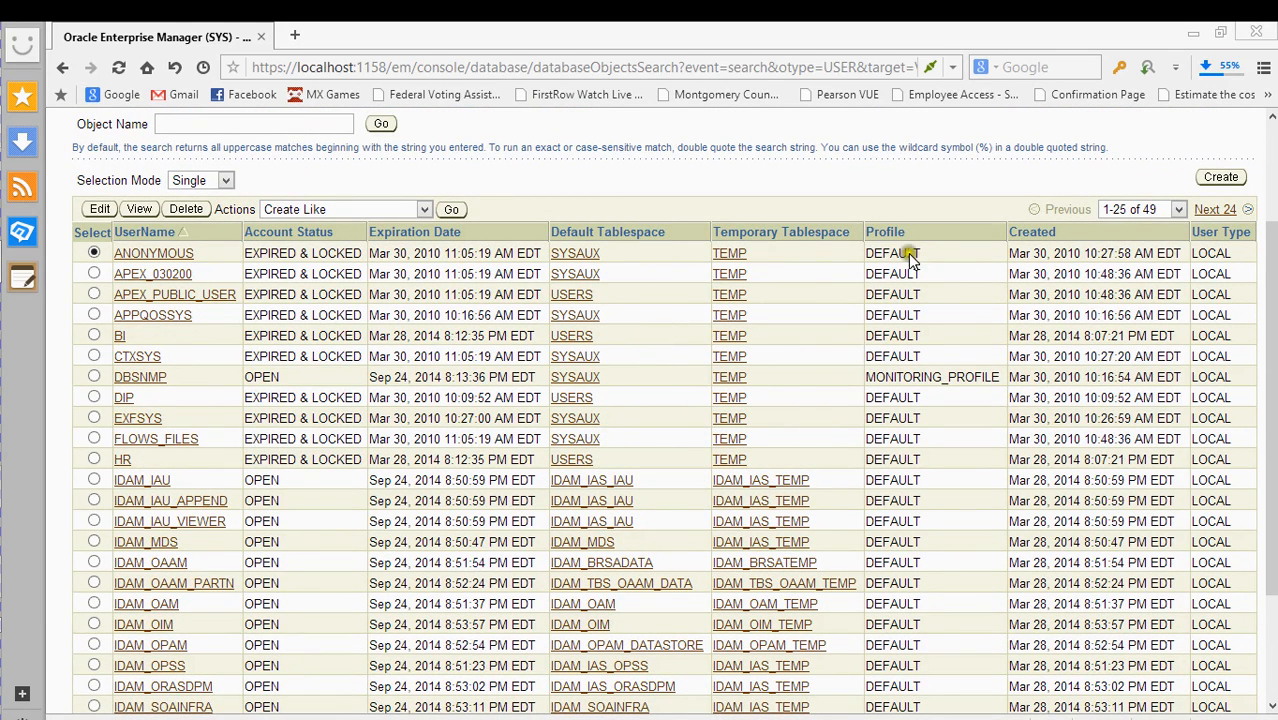
scroll(695, 248, up, 3)
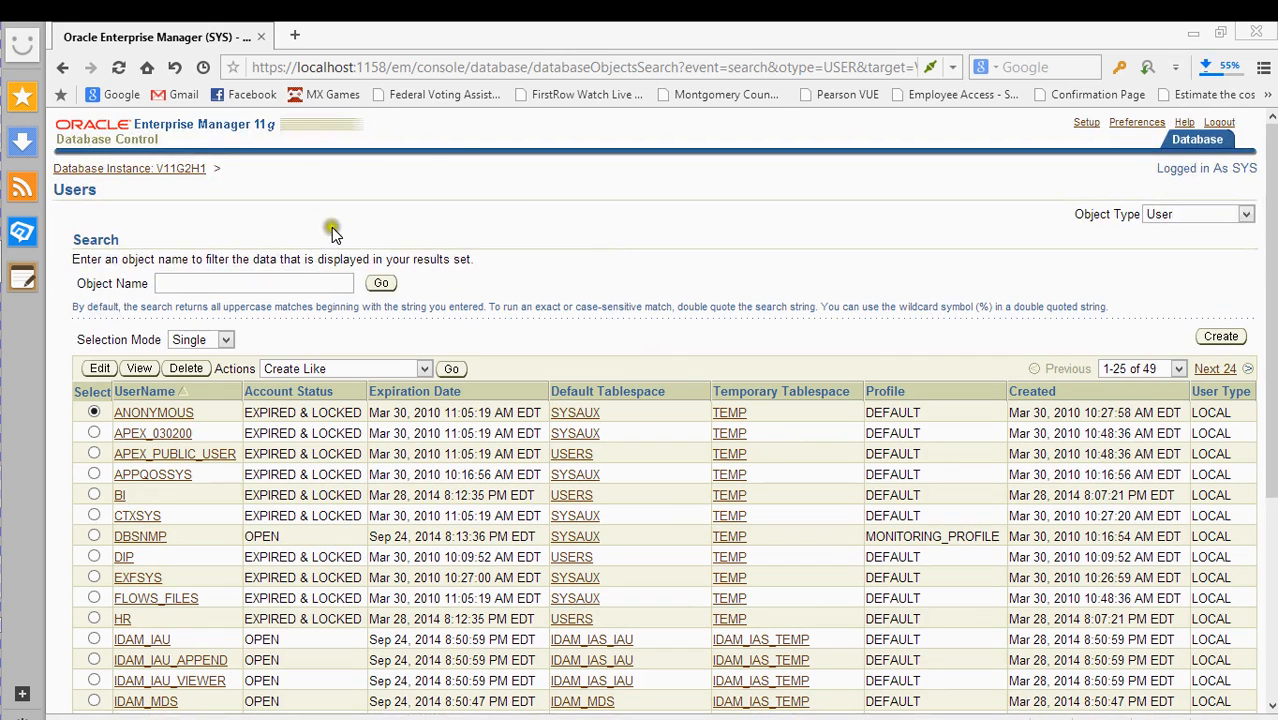
click(156, 172)
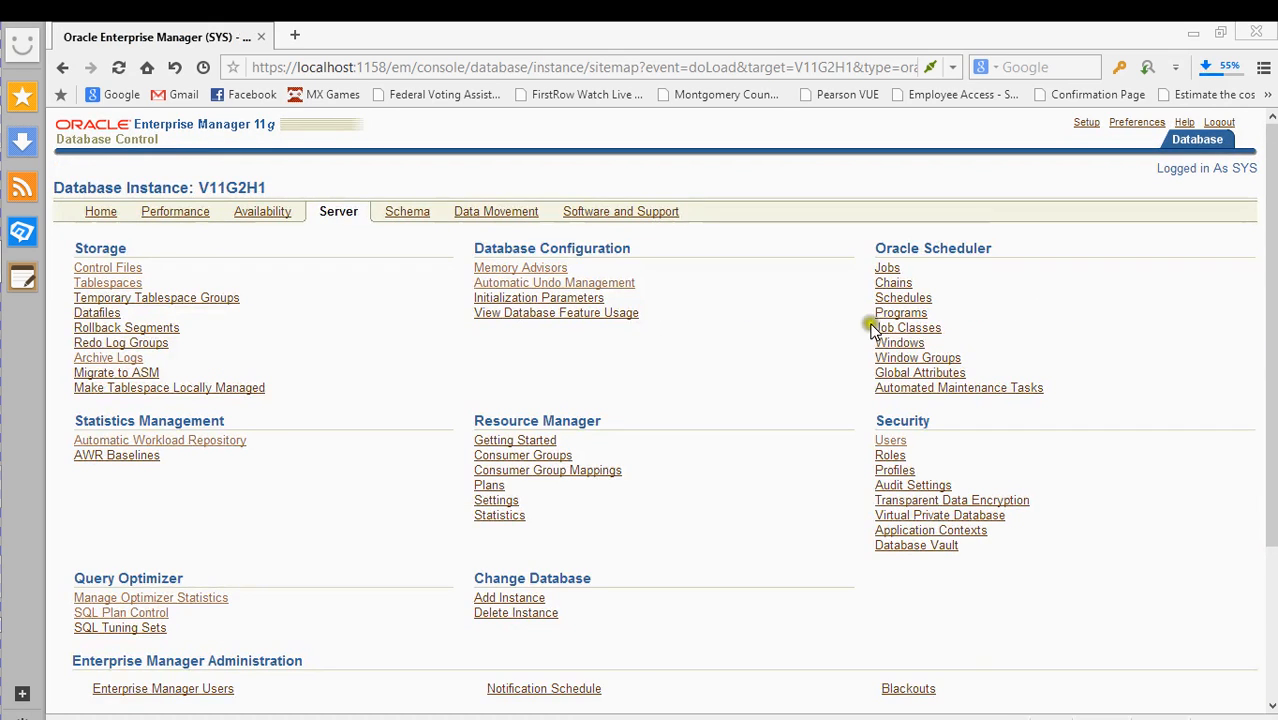
click(893, 471)
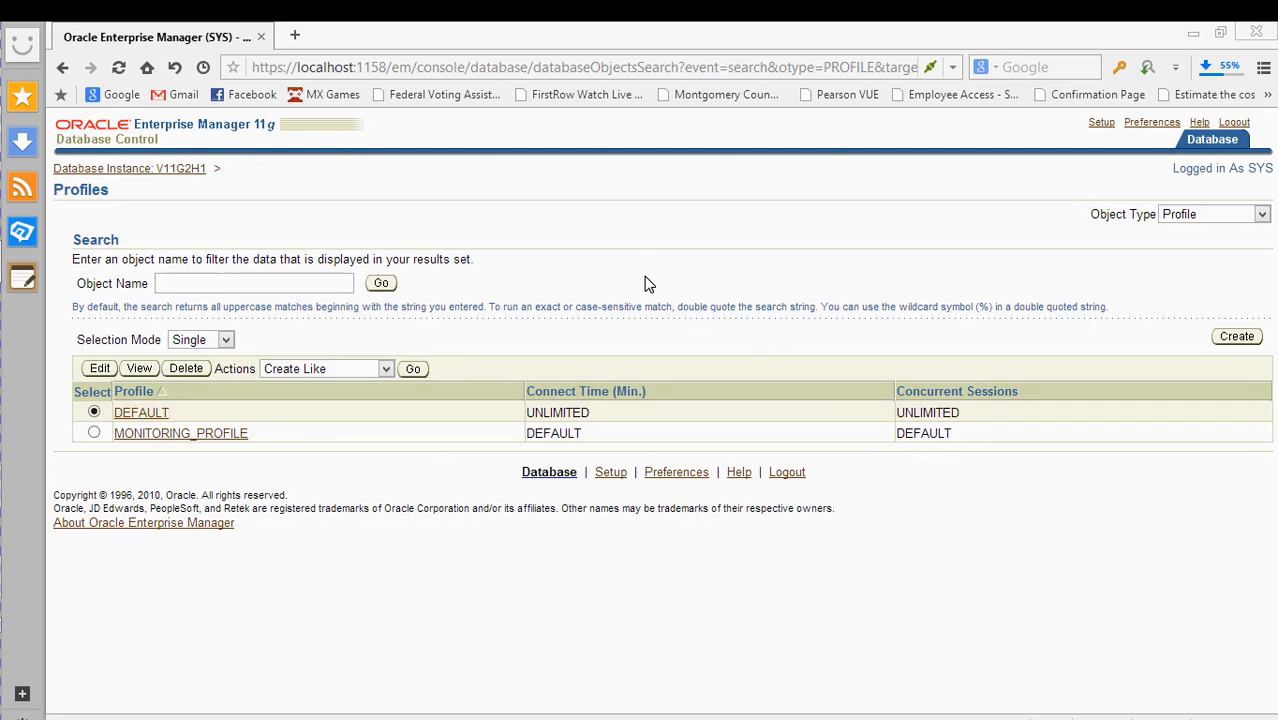
key(alt+Left)
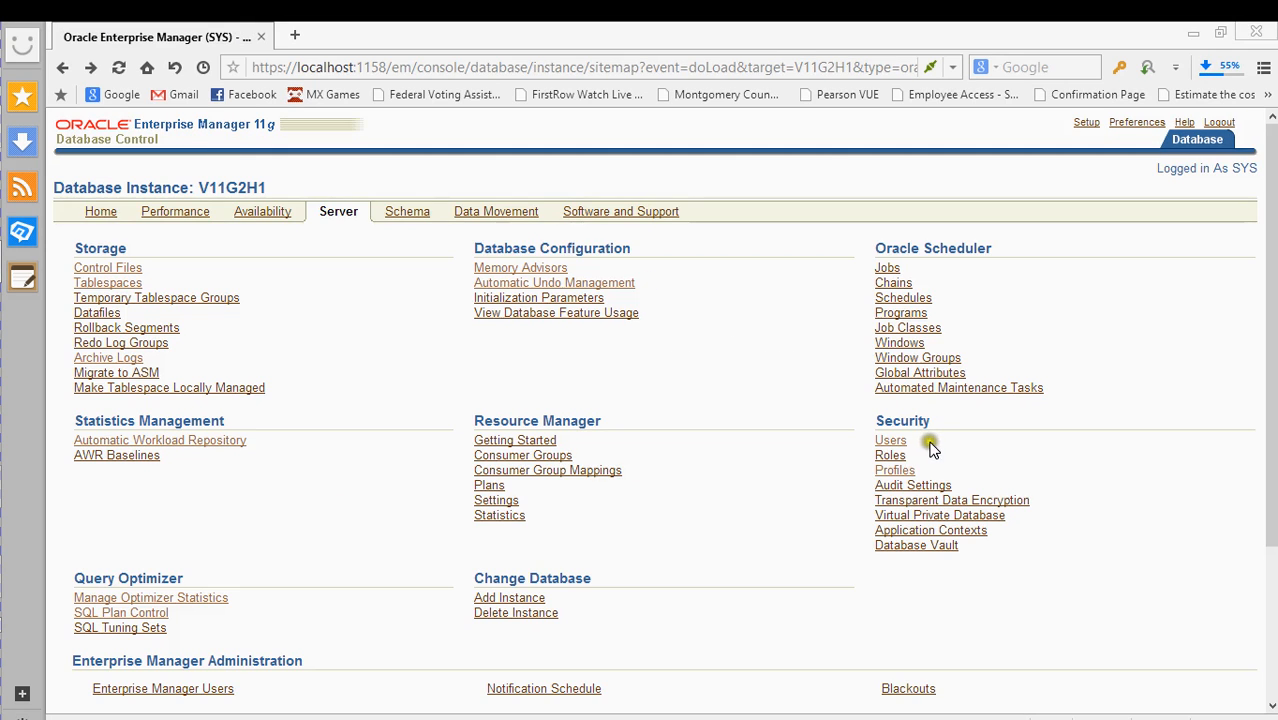
click(890, 456)
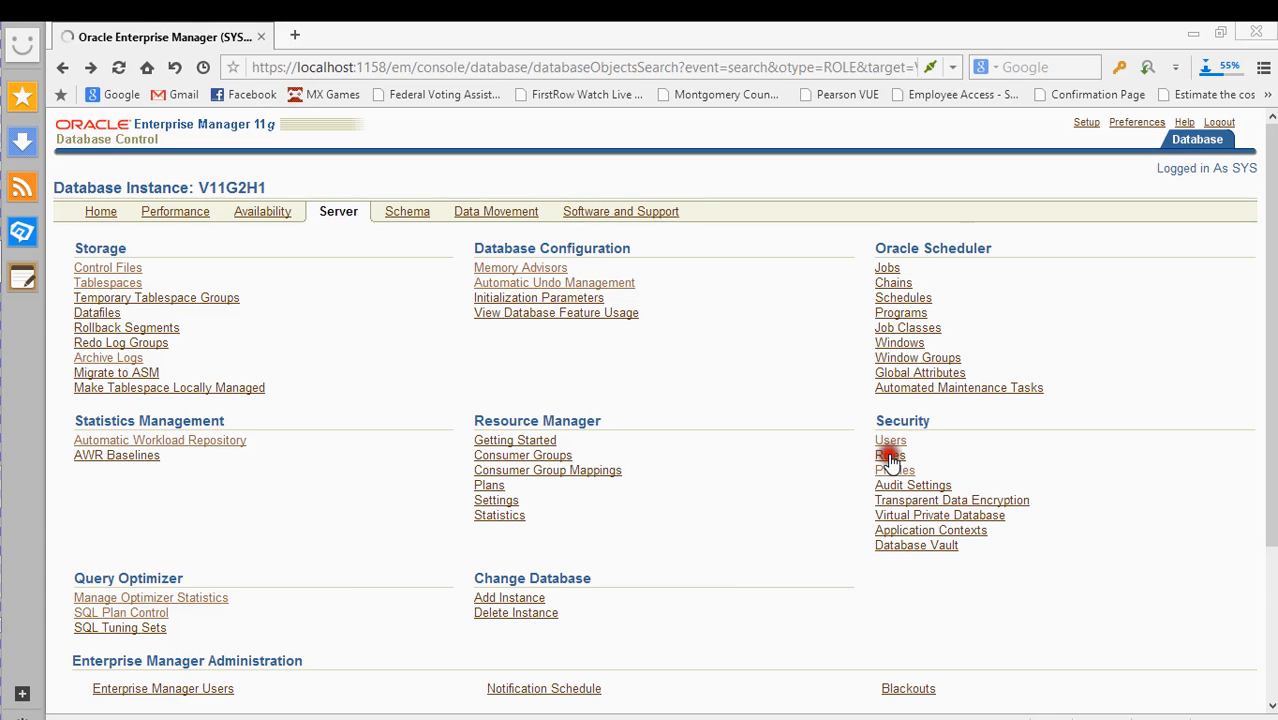
scroll(605, 395, down, 3)
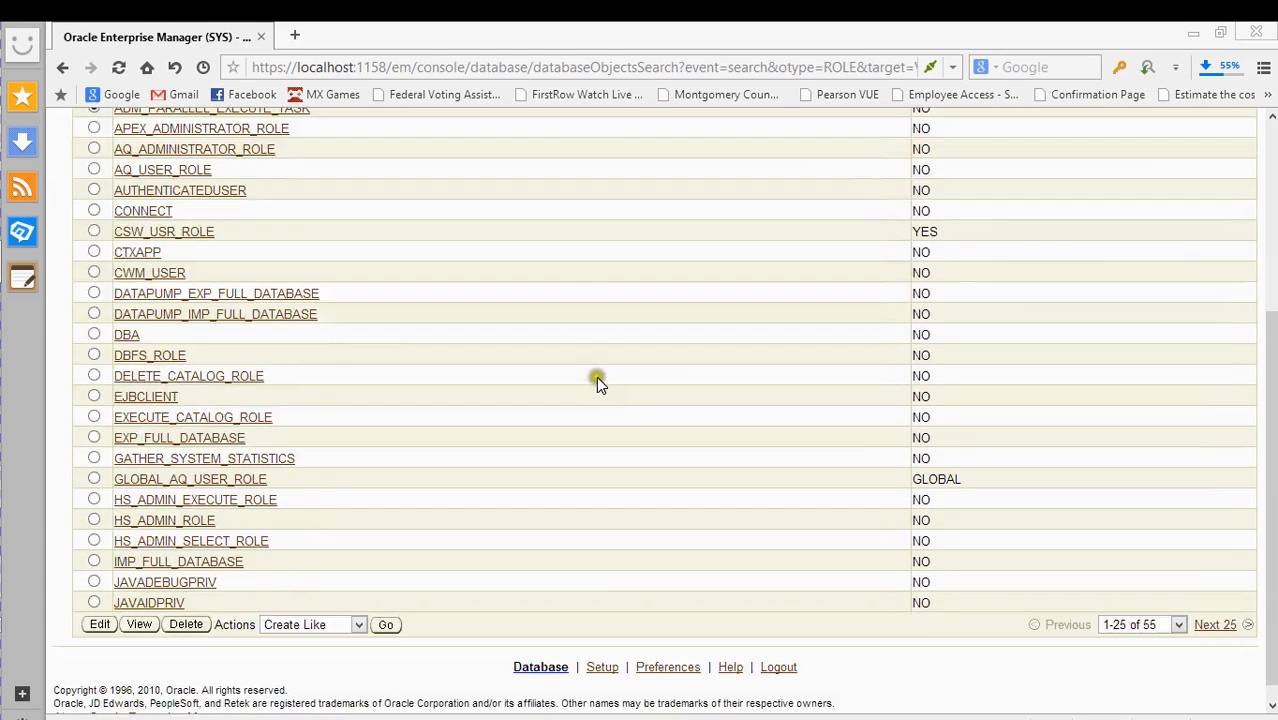
scroll(645, 382, up, 2)
scroll(647, 383, down, 2)
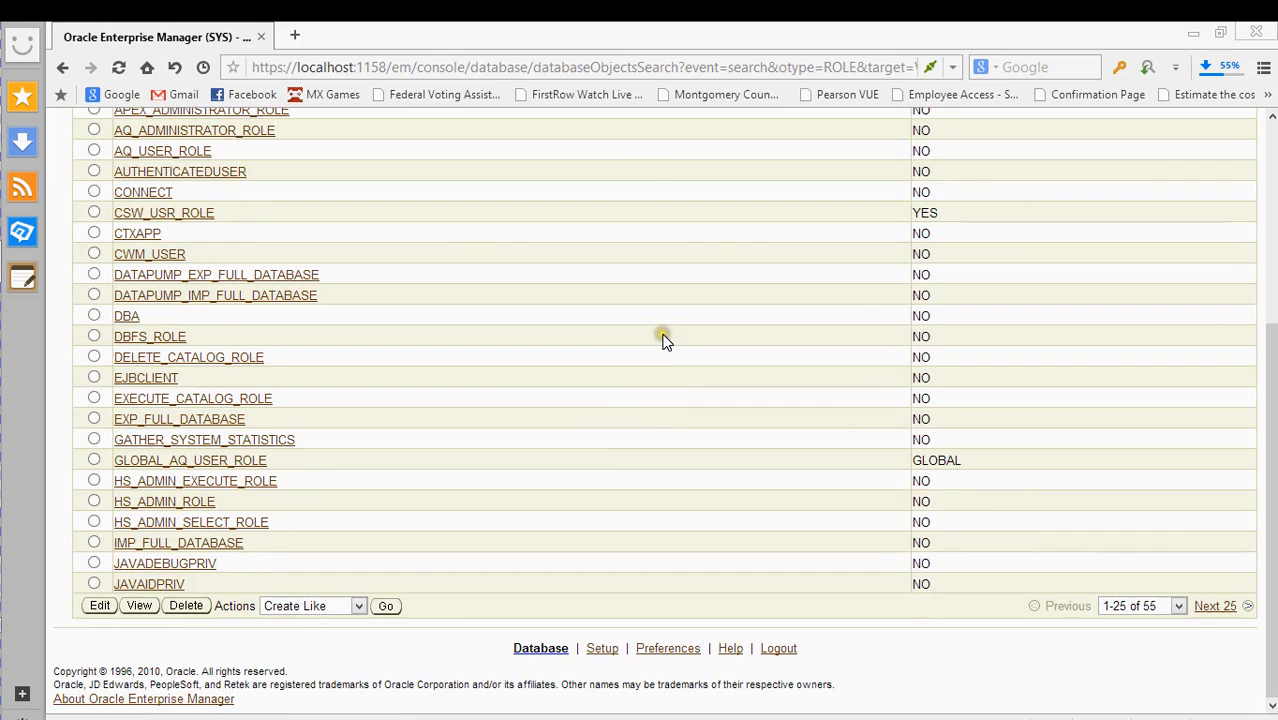
key(alt+Left)
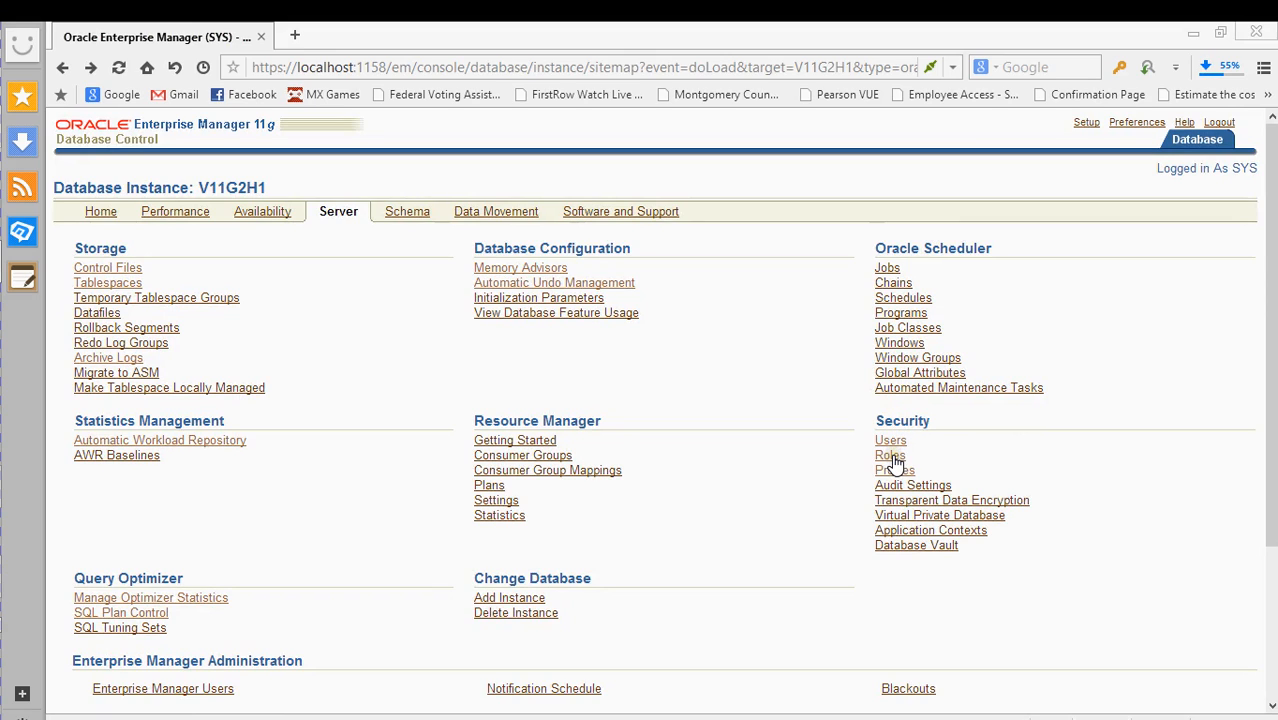
click(891, 457)
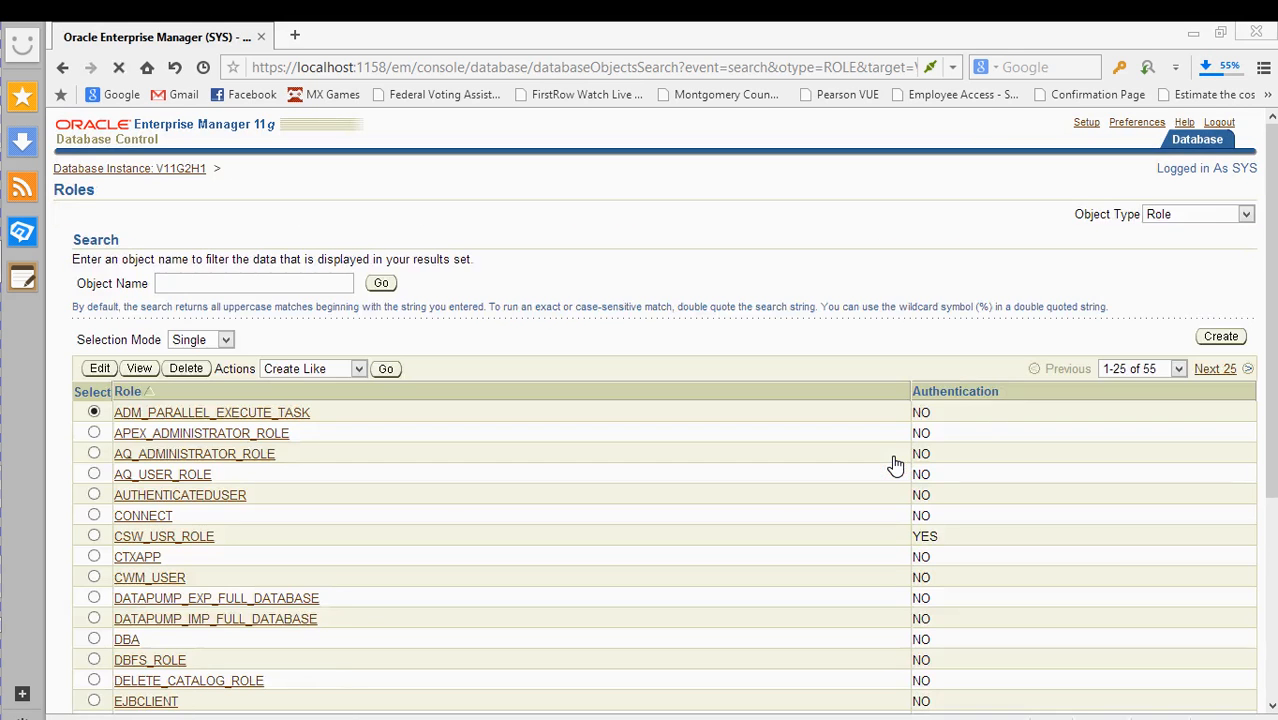
scroll(436, 484, down, 3)
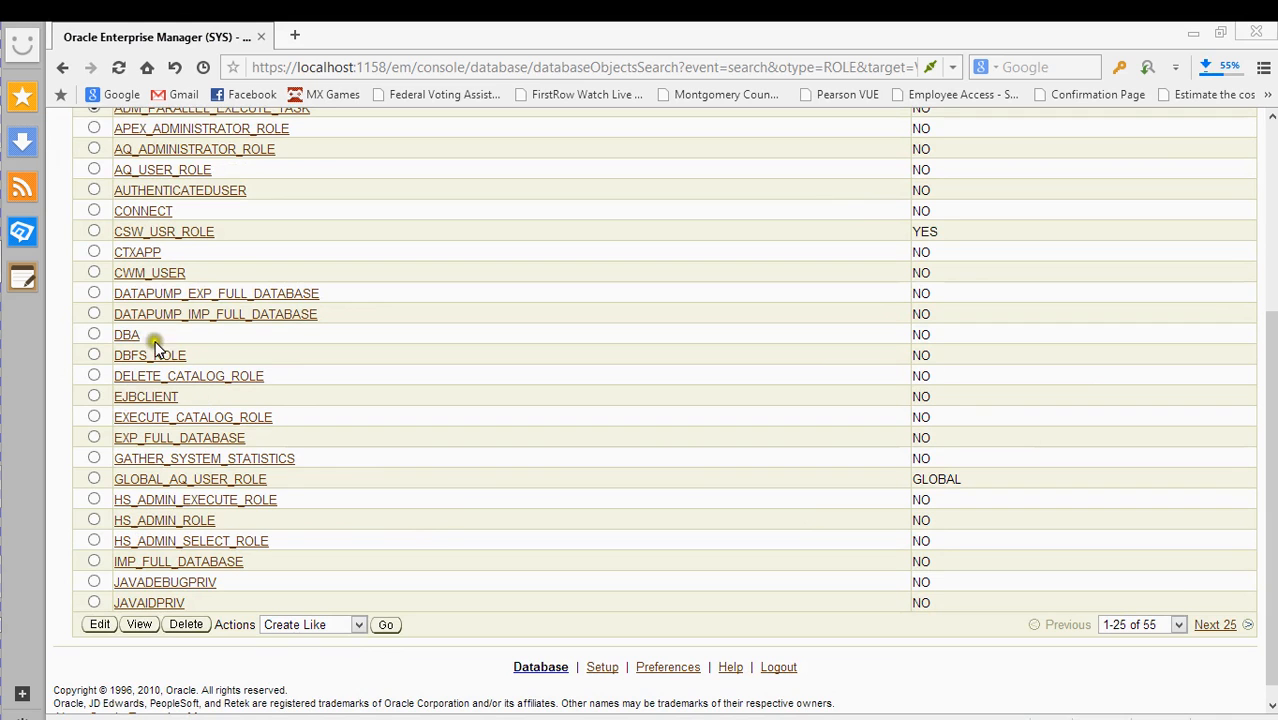
scroll(446, 303, up, 2)
scroll(446, 303, up, 1)
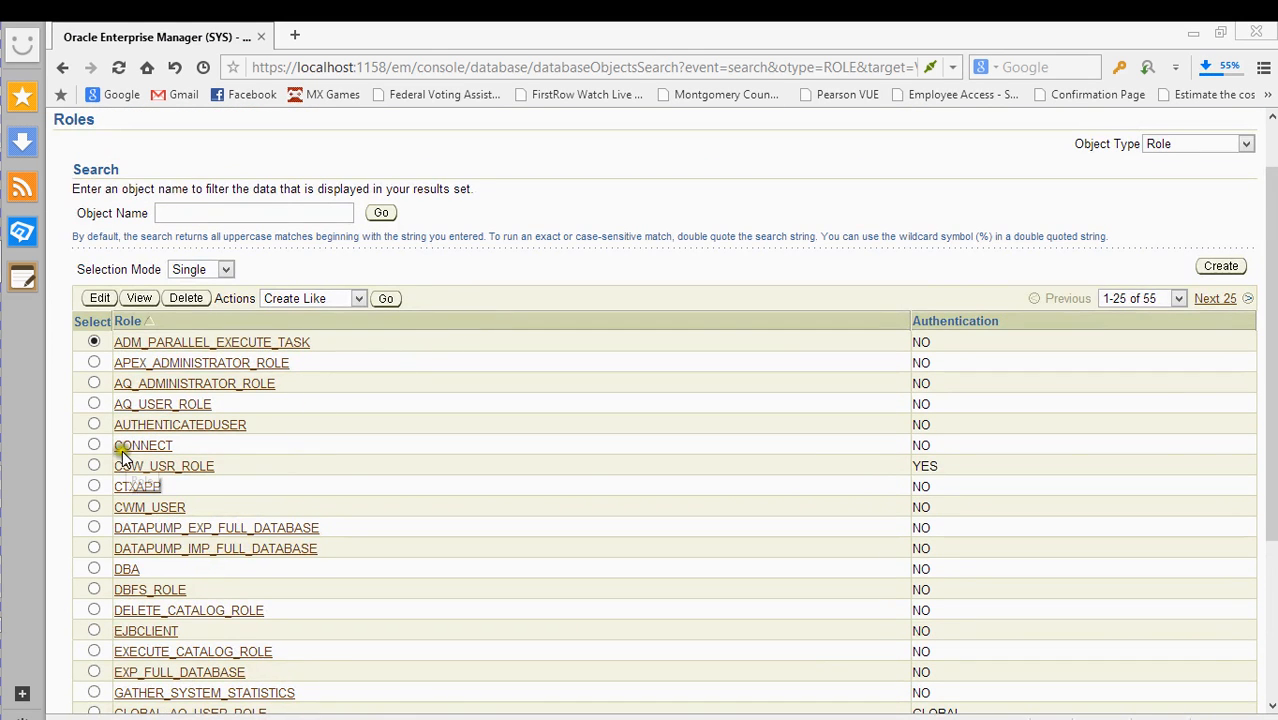
scroll(606, 370, down, 3)
scroll(607, 380, down, 1)
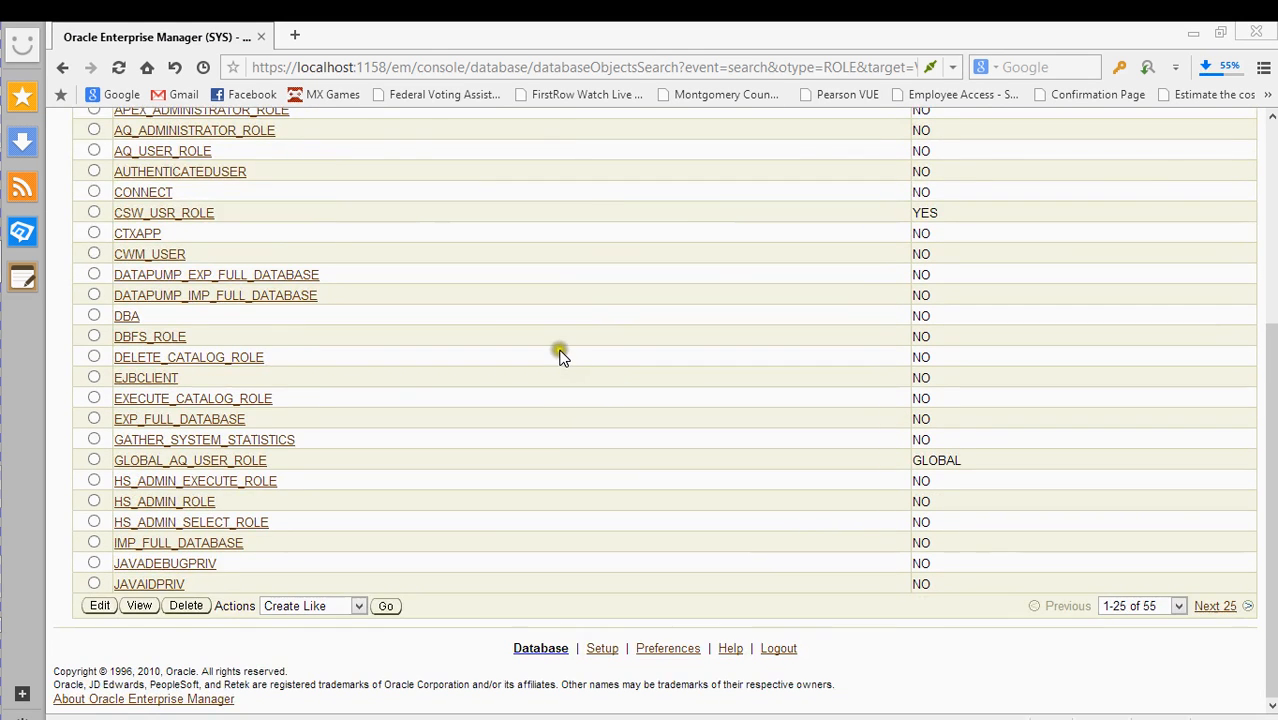
scroll(560, 355, up, 2)
scroll(562, 357, down, 2)
scroll(560, 357, up, 2)
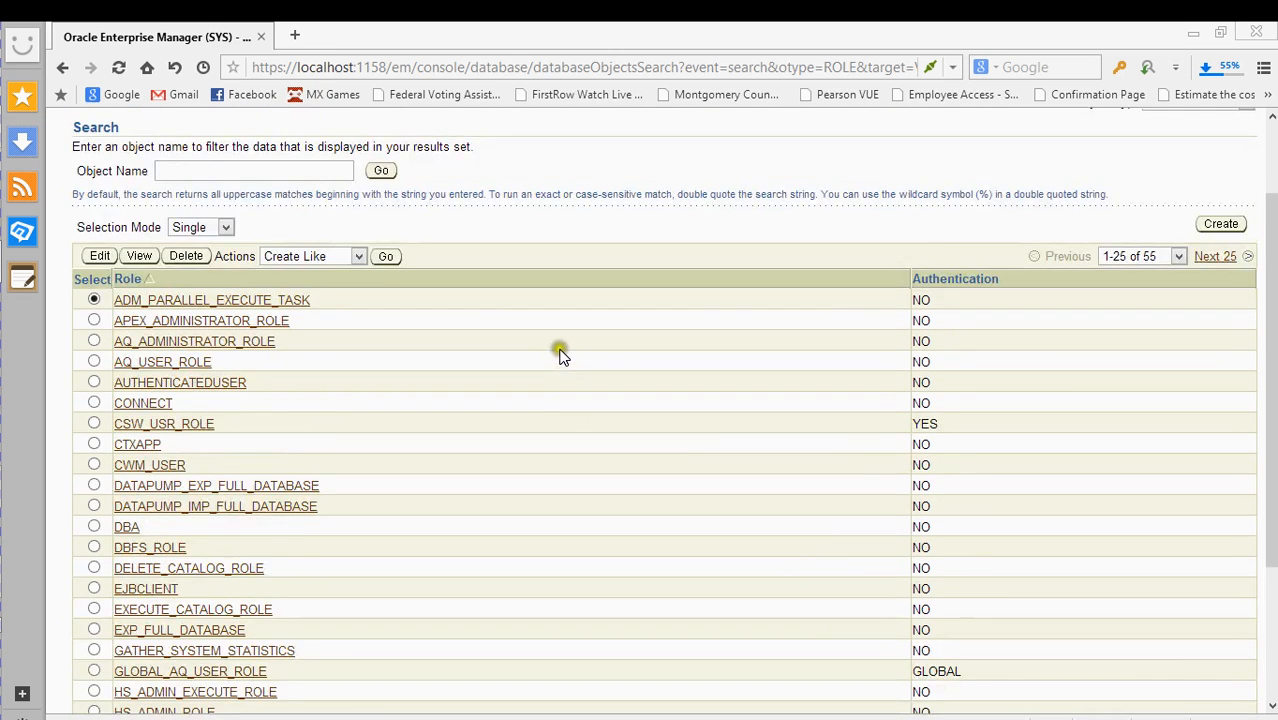
scroll(562, 354, down, 1)
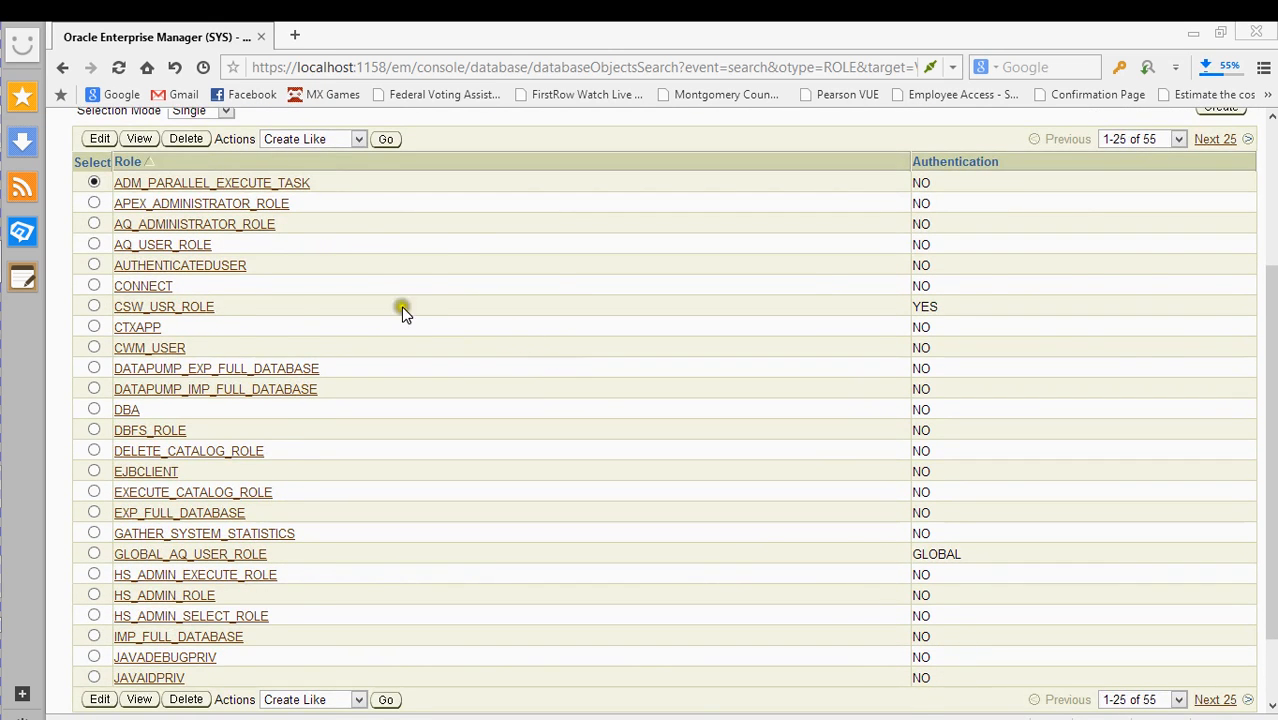
scroll(402, 311, up, 3)
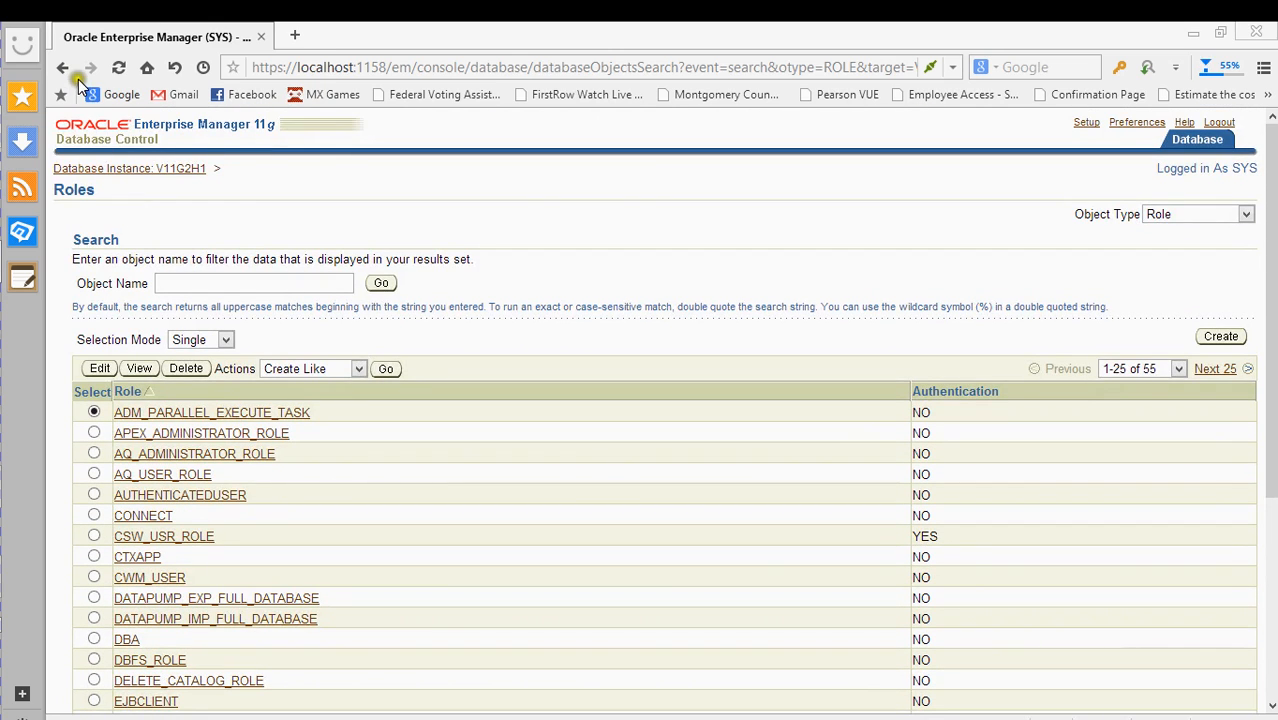
click(127, 169)
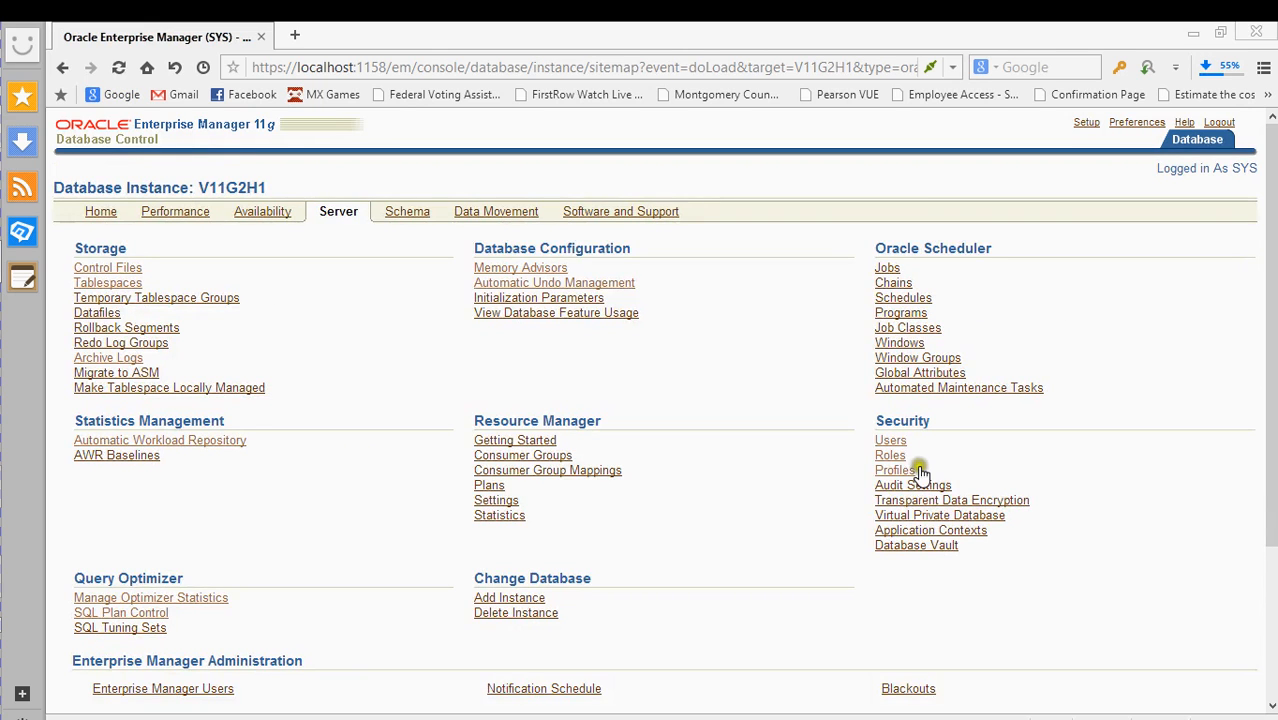
- Open Profiles under Security, check the Actions list, and create a new profile
click(903, 471)
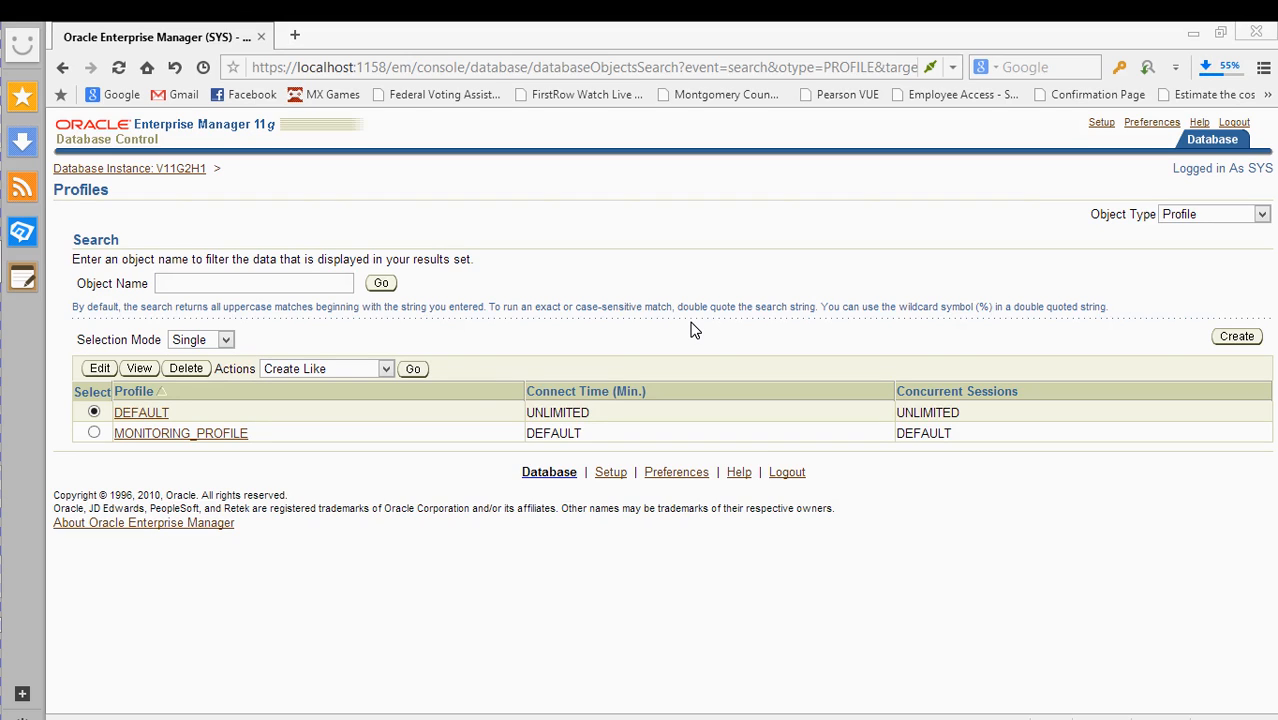
click(348, 368)
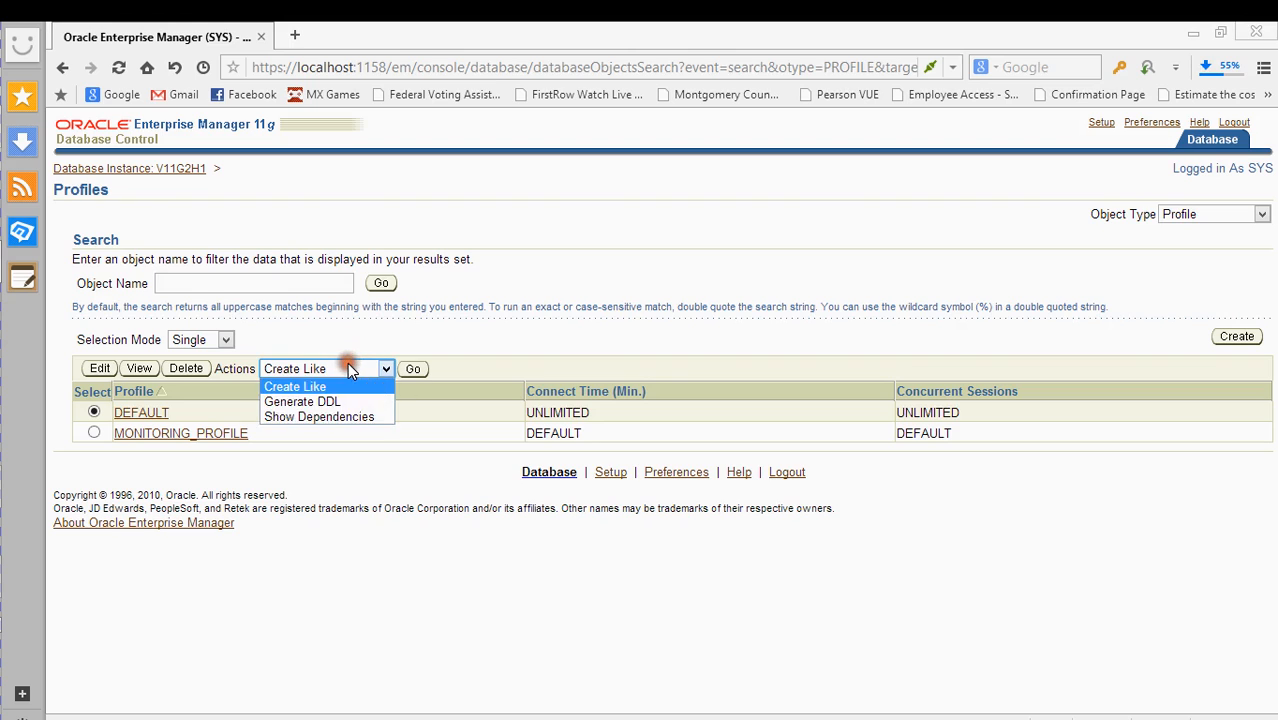
click(348, 368)
click(1220, 337)
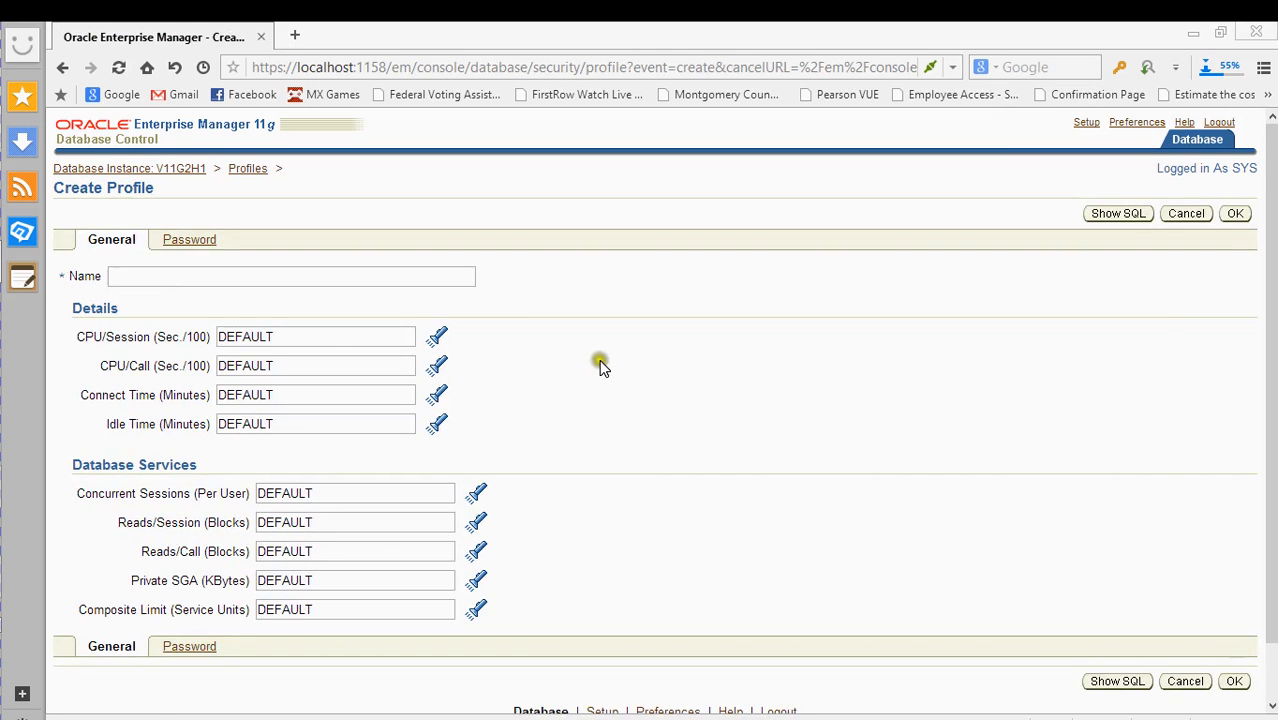
- Preview the SQL for the unnamed profile, hitting the missing-name validation error
scroll(600, 366, down, 1)
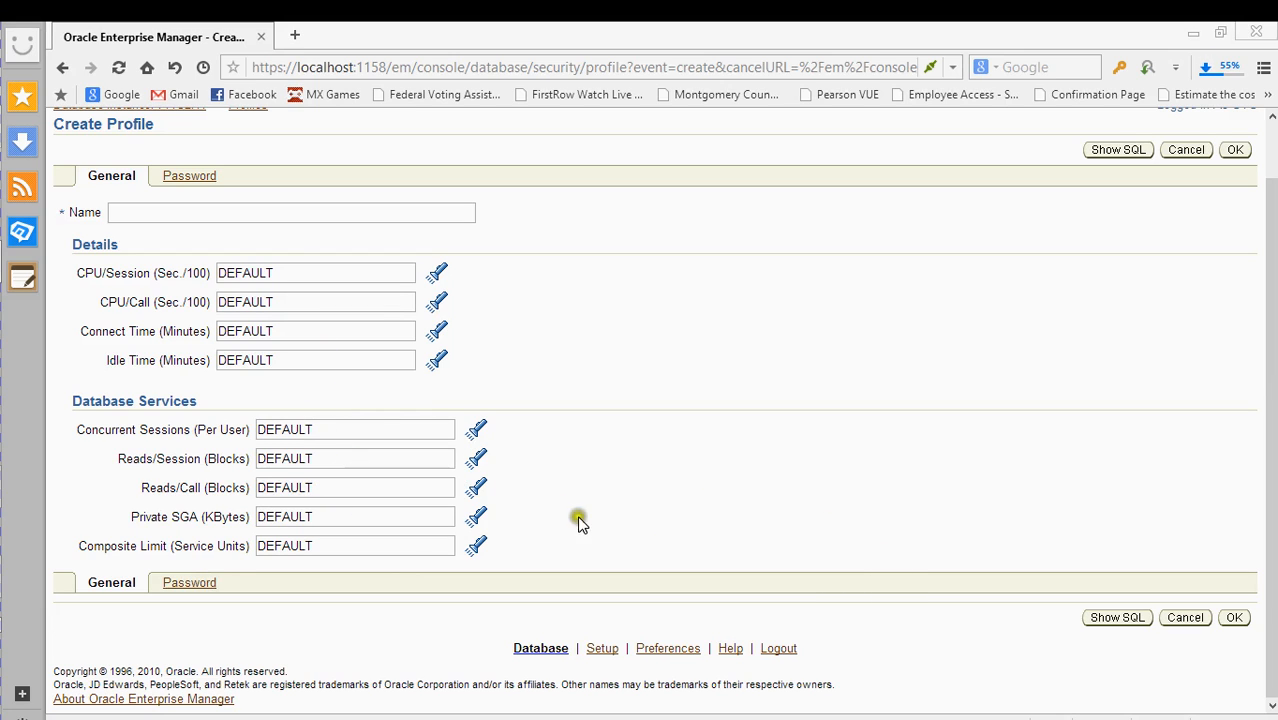
click(1118, 618)
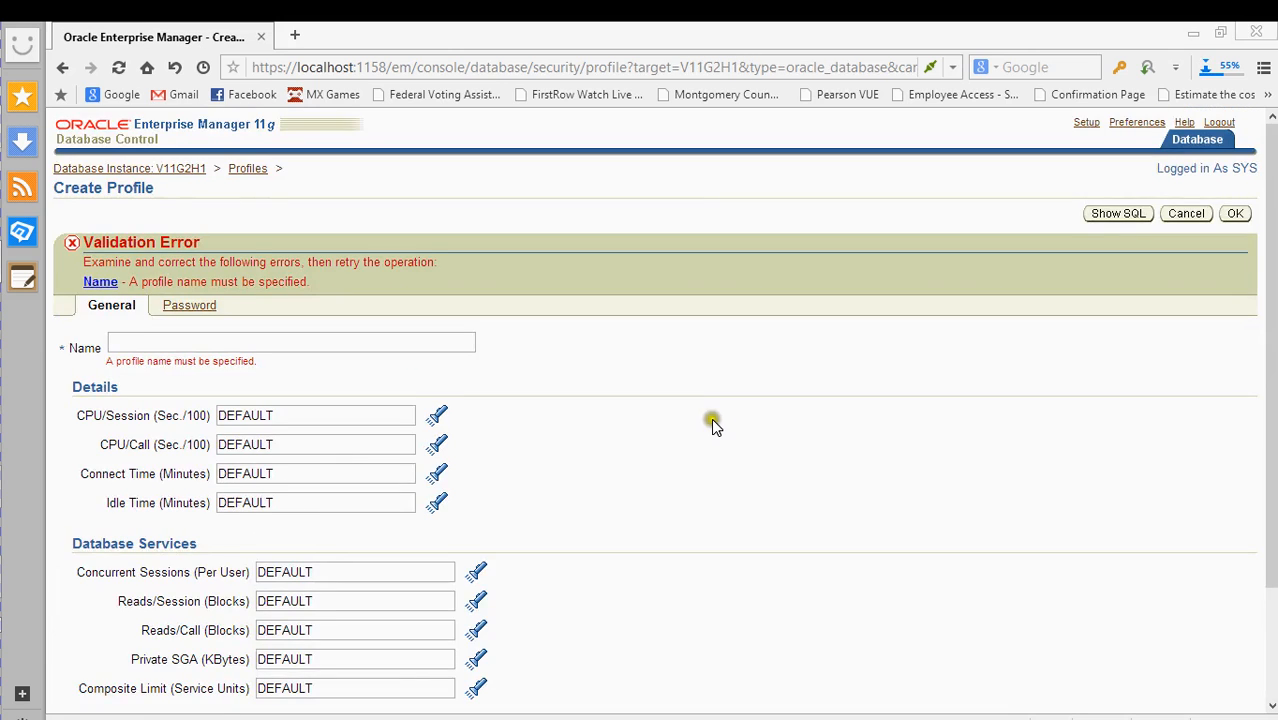
scroll(713, 424, down, 2)
click(337, 205)
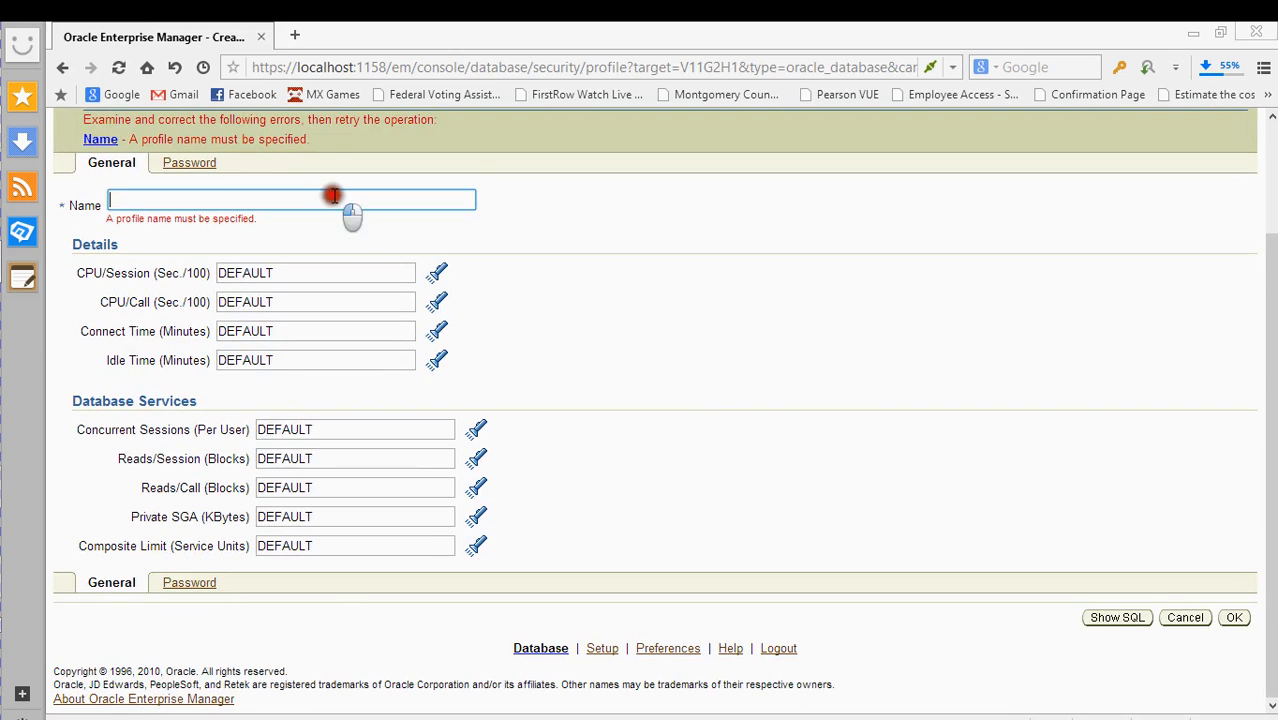
click(192, 164)
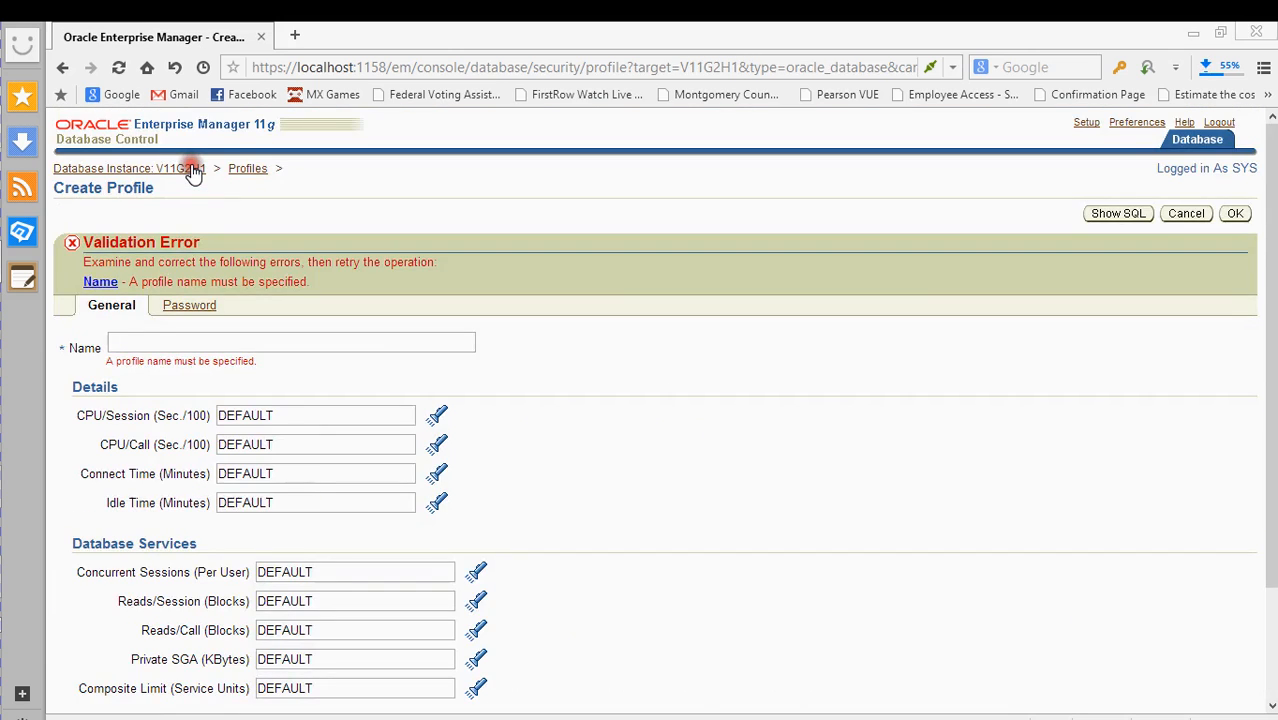
- Browse the allowed values for the CPU/Session limit, then close the list
scroll(578, 461, down, 3)
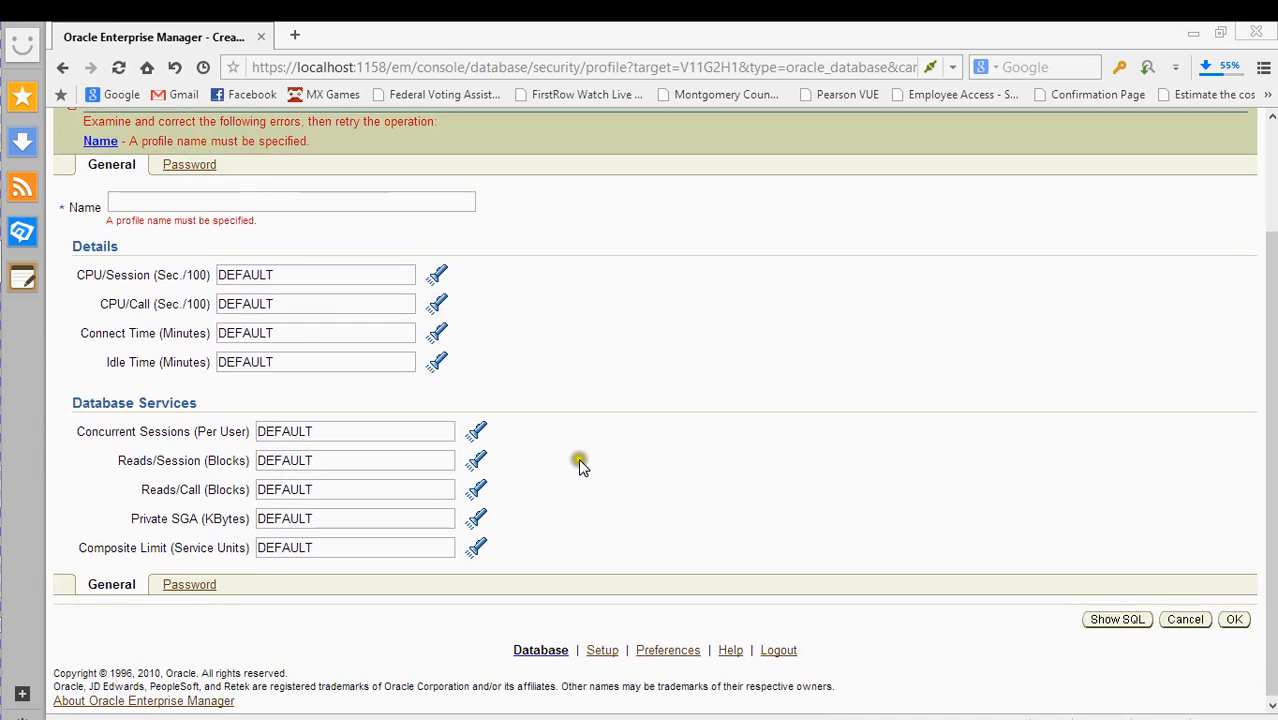
scroll(579, 460, up, 3)
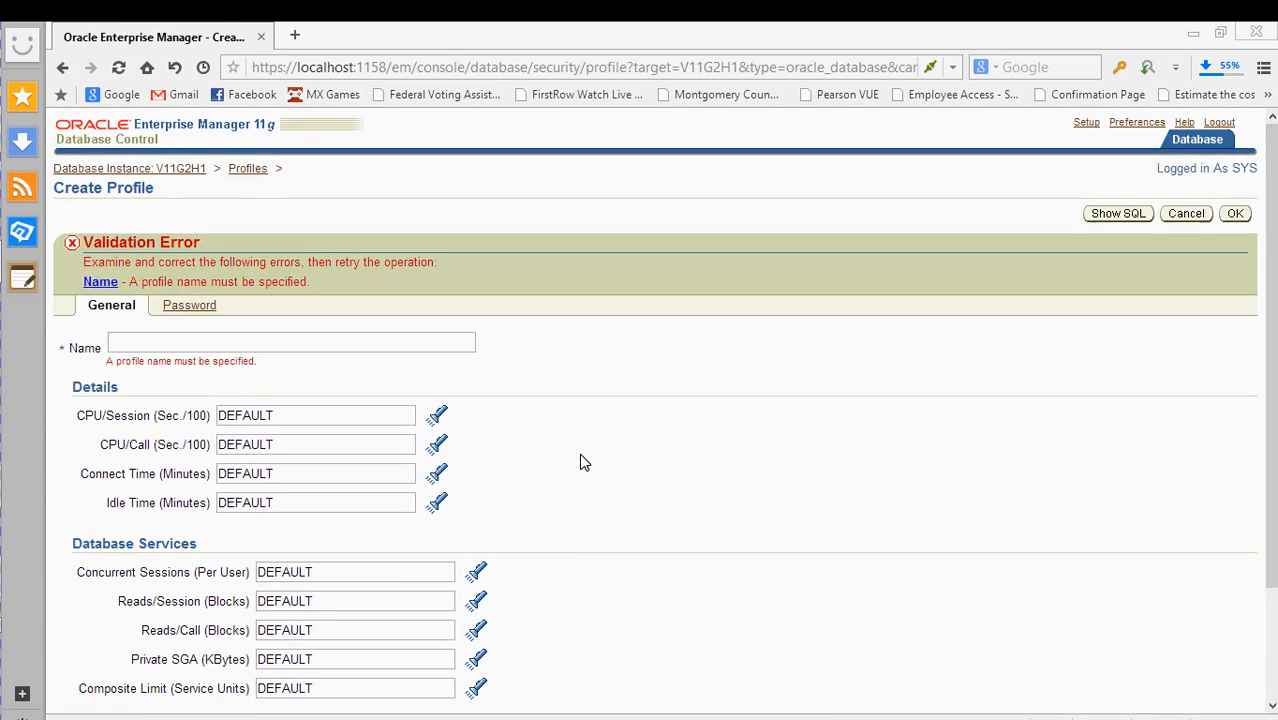
scroll(579, 455, down, 3)
scroll(579, 455, up, 2)
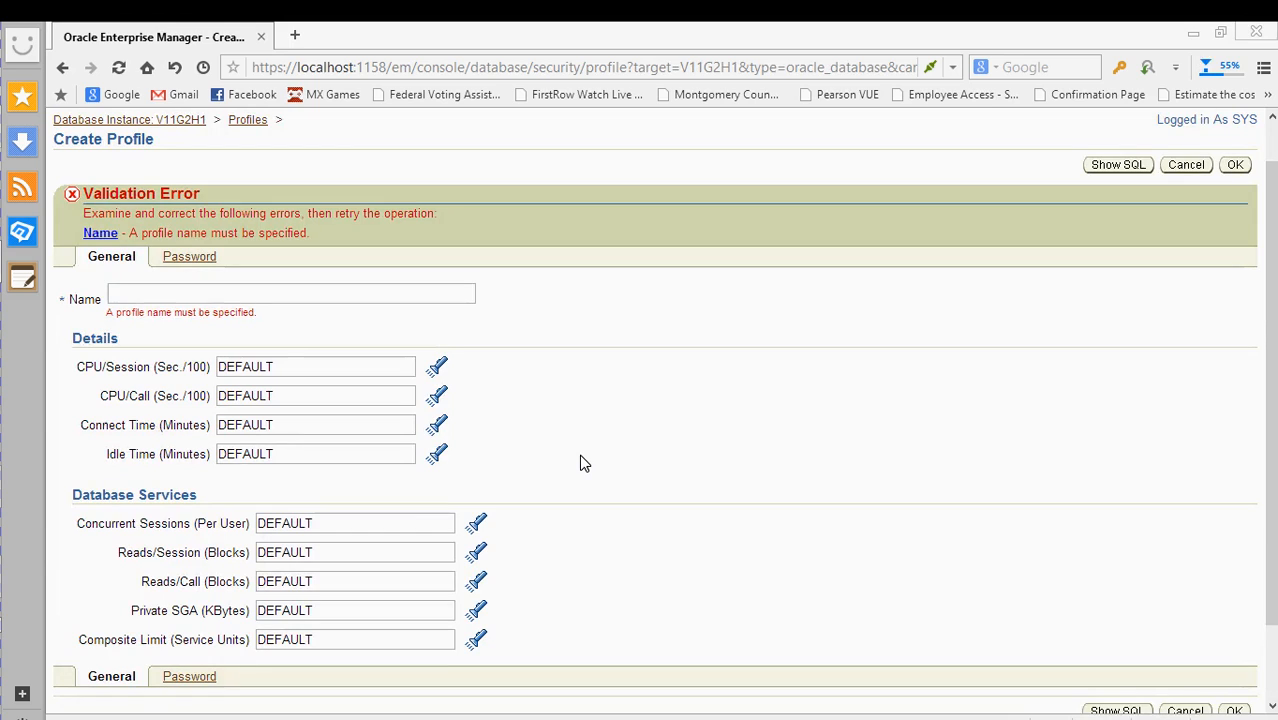
click(308, 362)
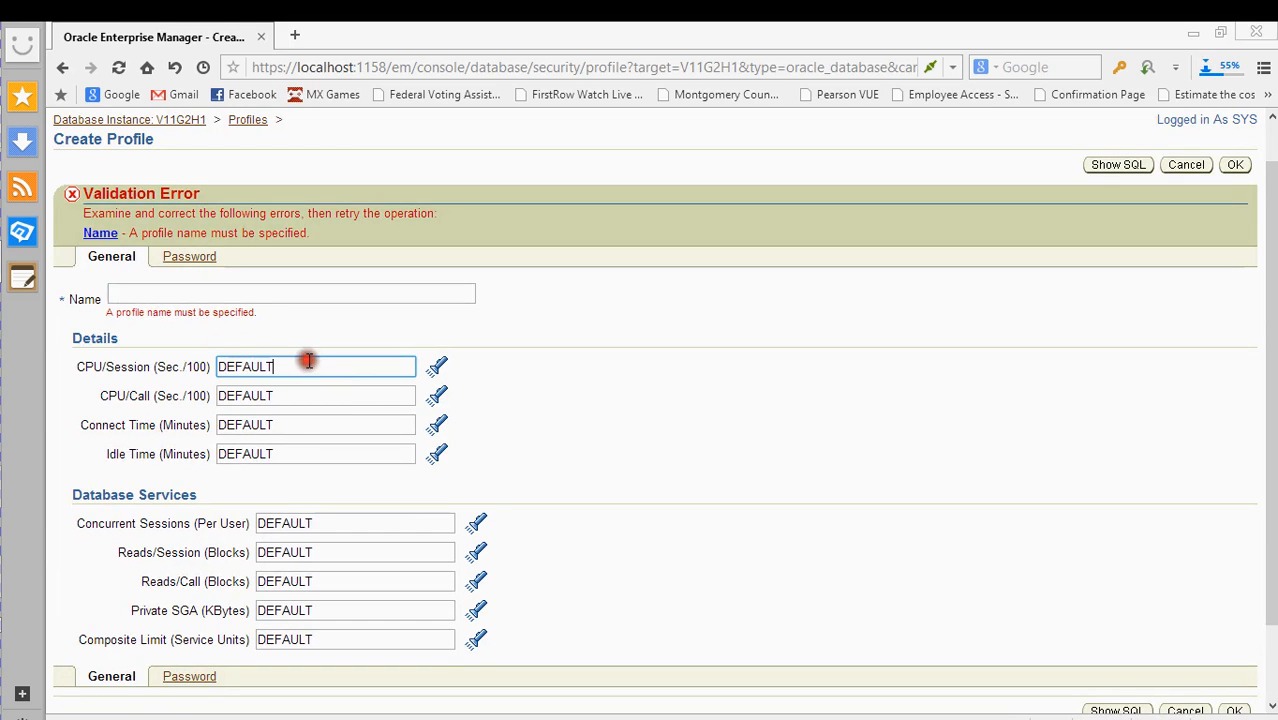
click(436, 362)
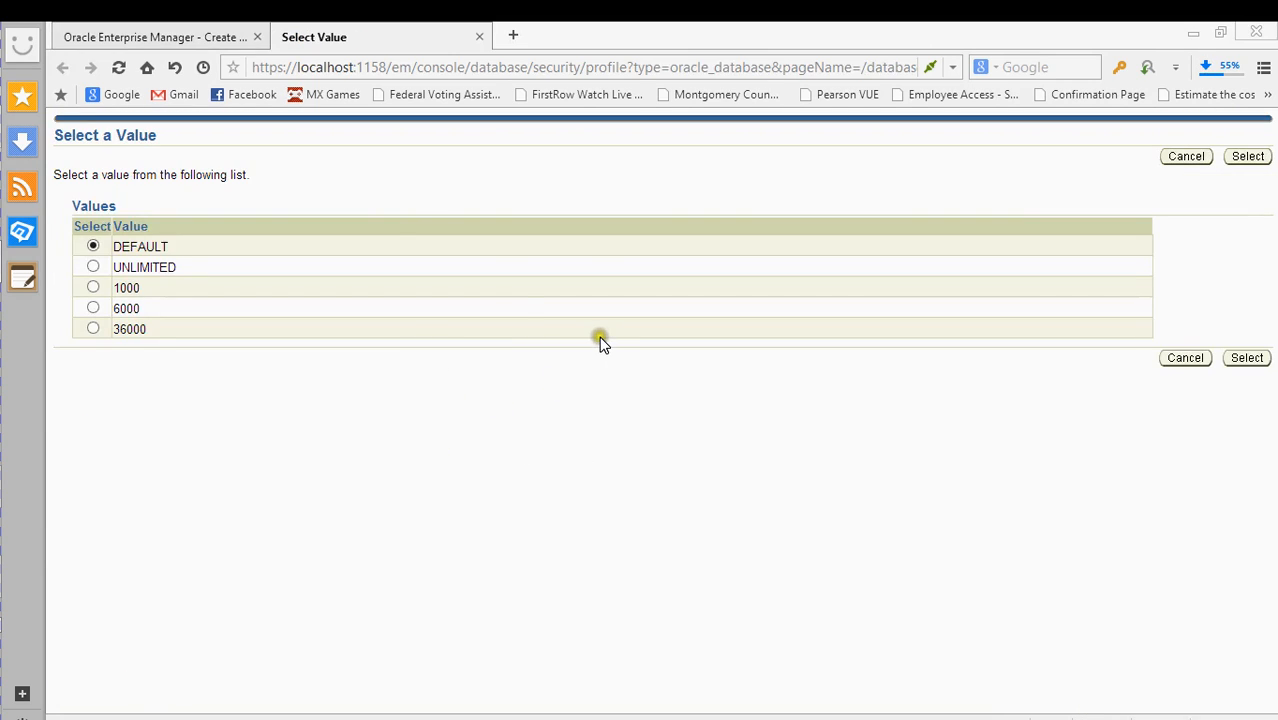
click(479, 37)
- Abandon the profile form for the V11G2H1 instance pages
scroll(478, 479, down, 2)
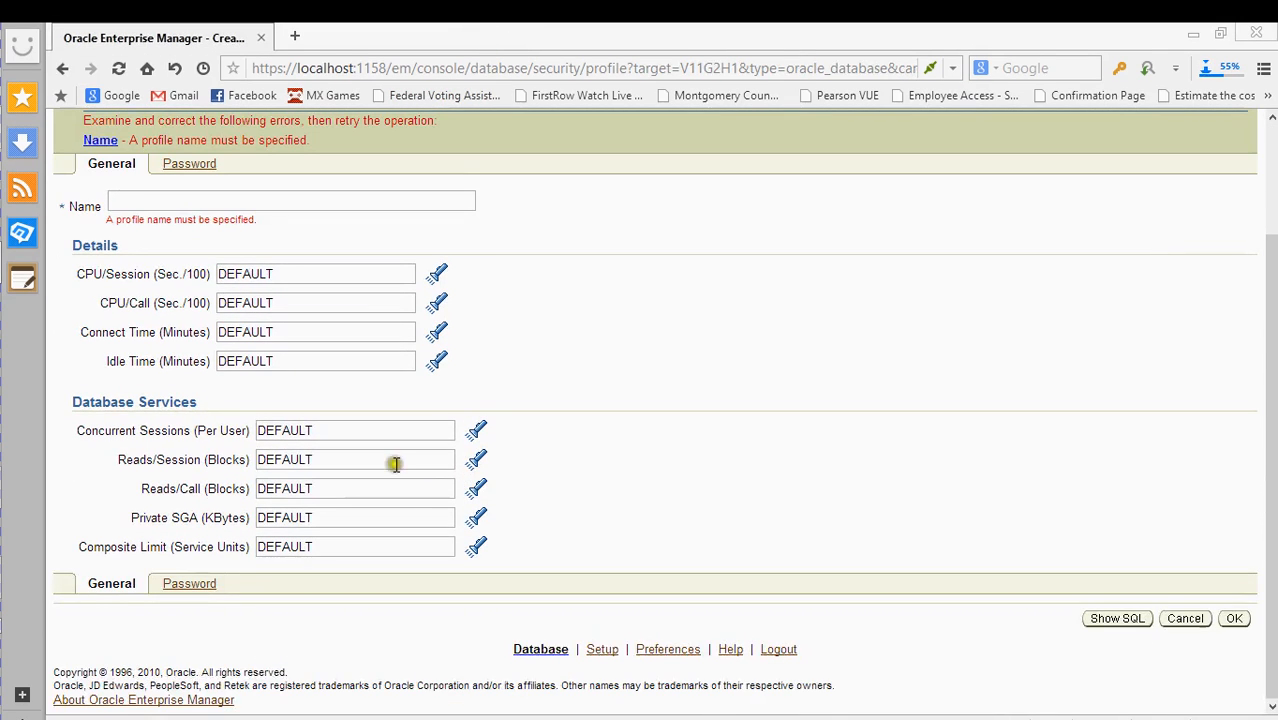
scroll(215, 442, up, 1)
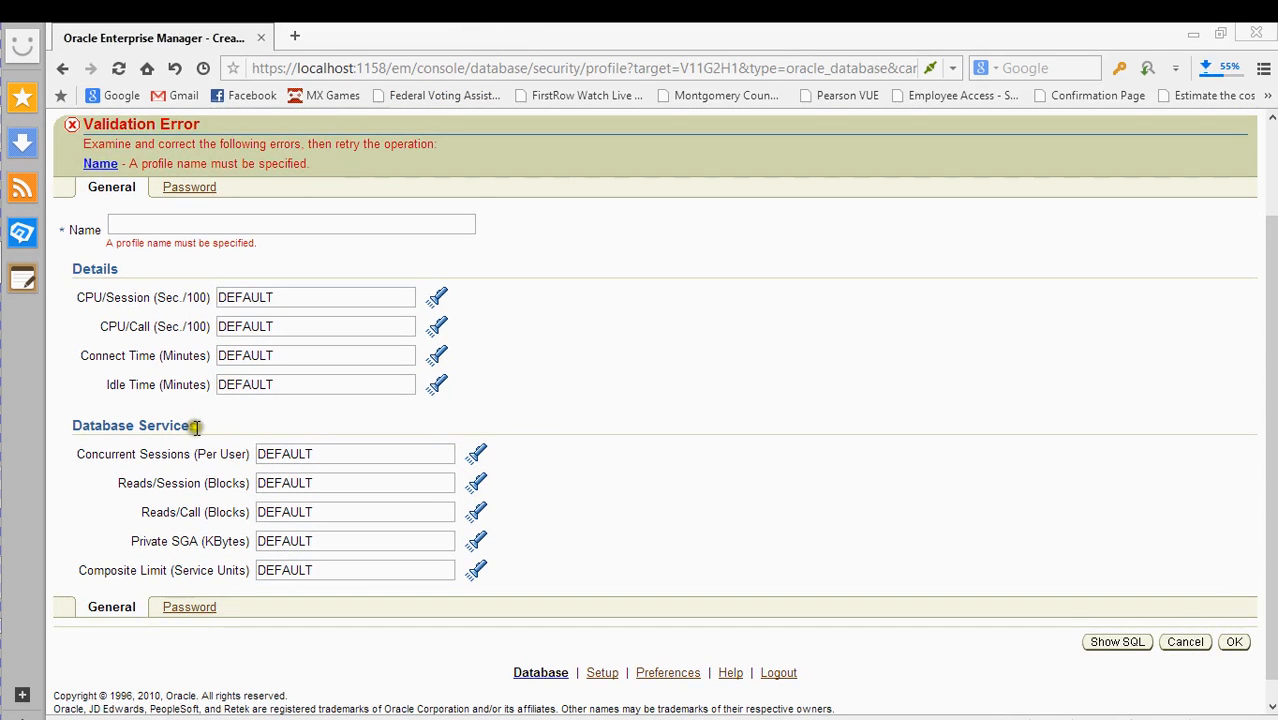
scroll(190, 250, up, 2)
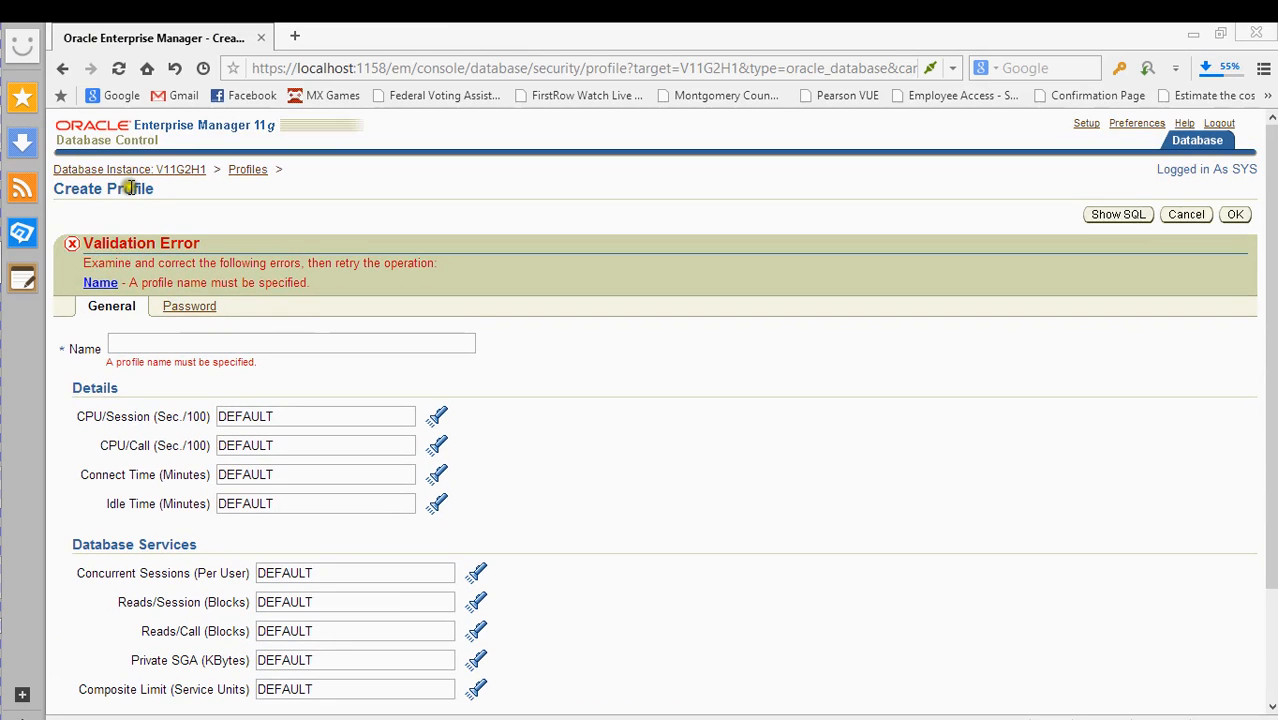
click(127, 168)
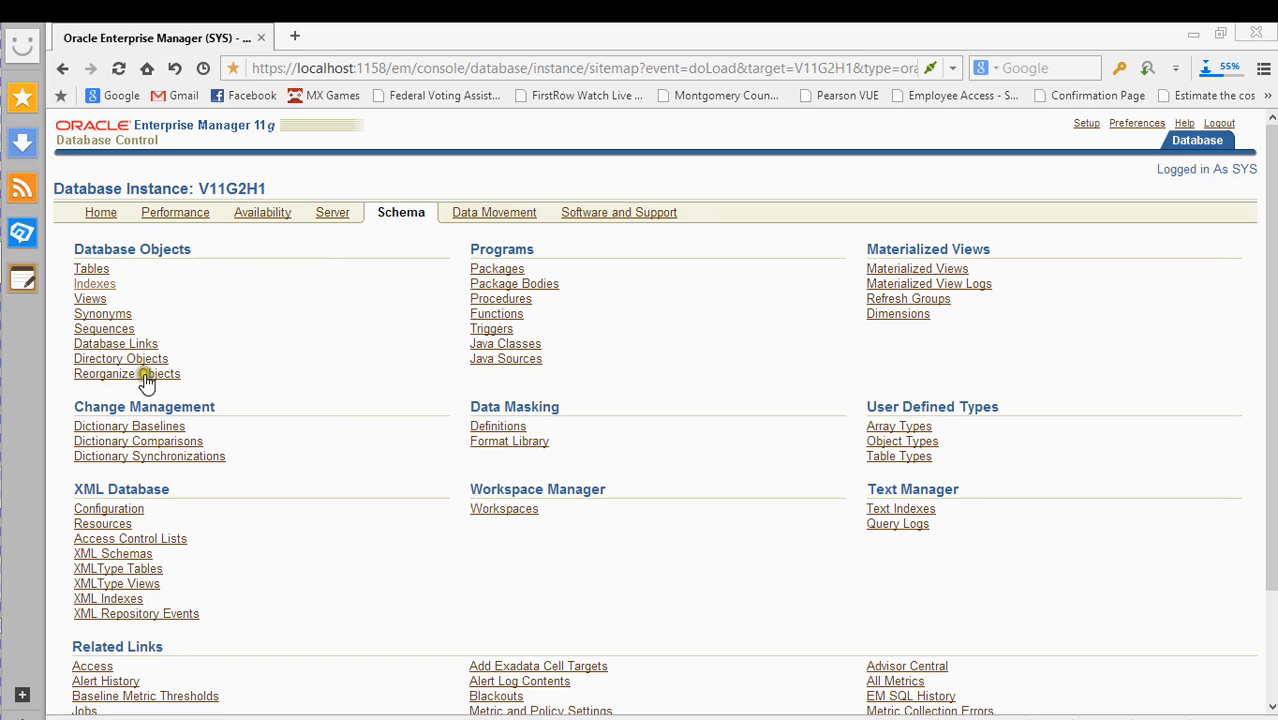
- Look over the Profiles page under Server > Security, then open V11G2H1's Roles list
click(335, 212)
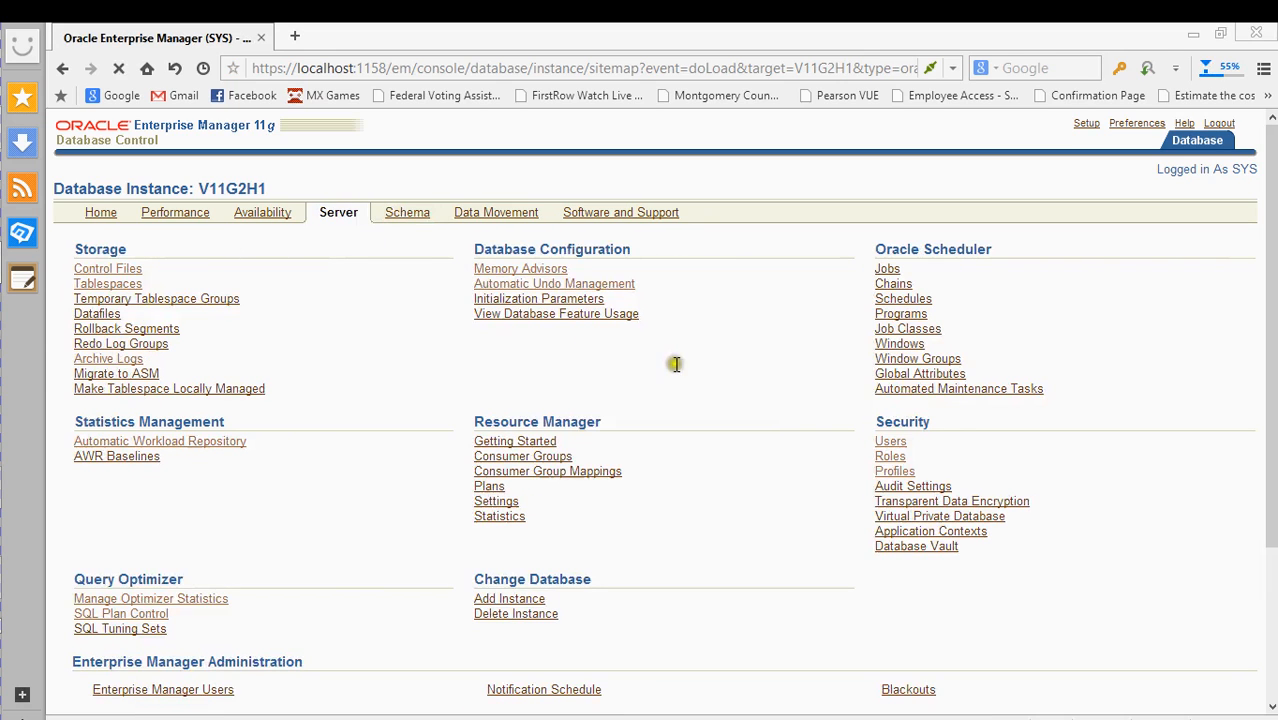
click(894, 472)
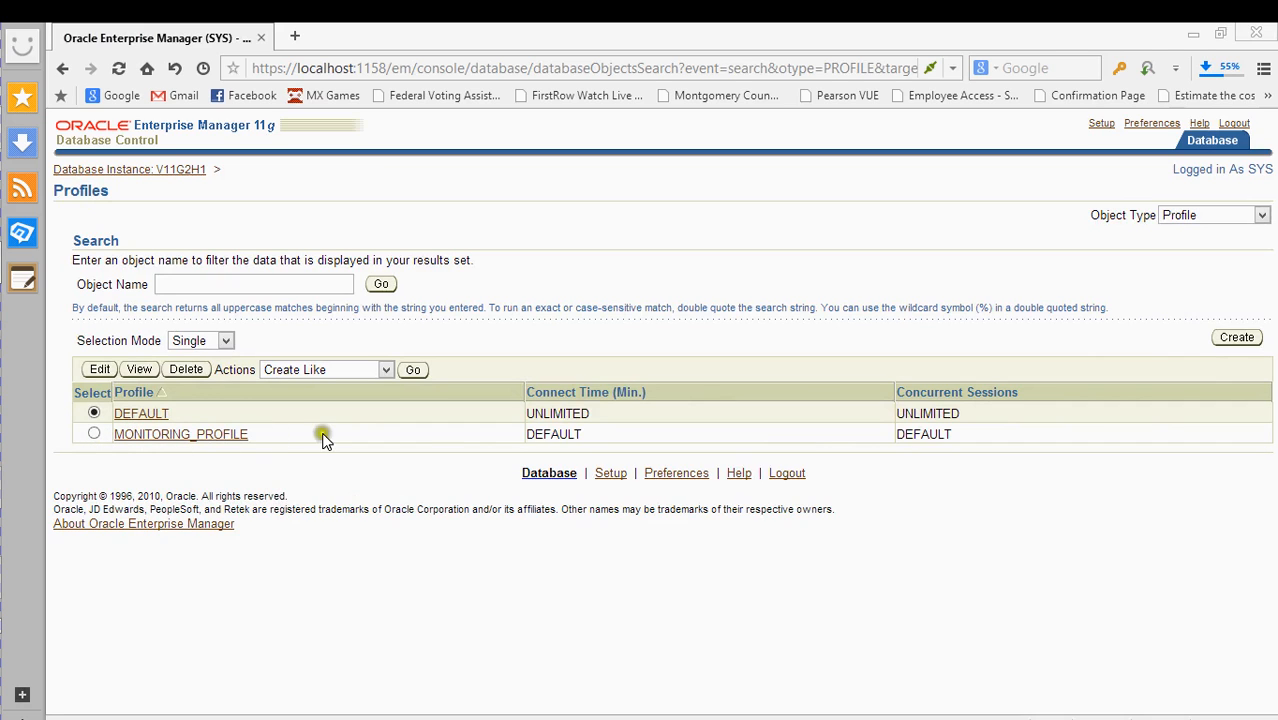
click(104, 170)
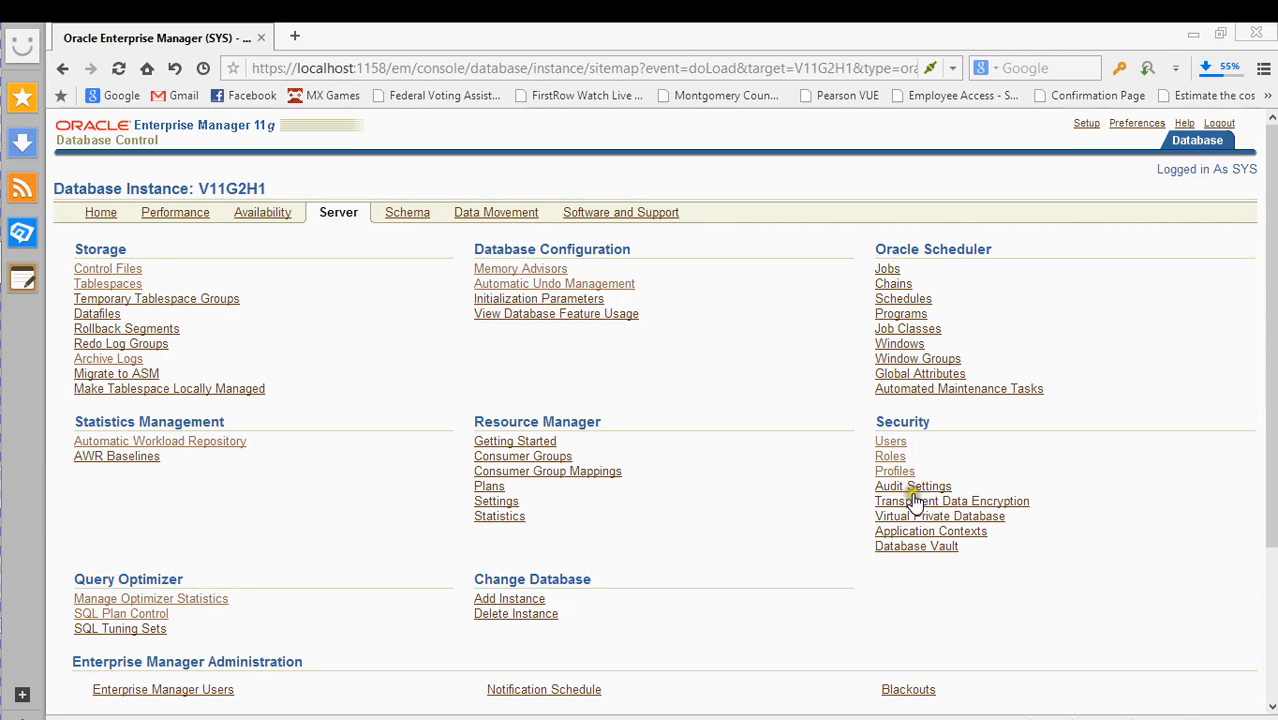
click(889, 457)
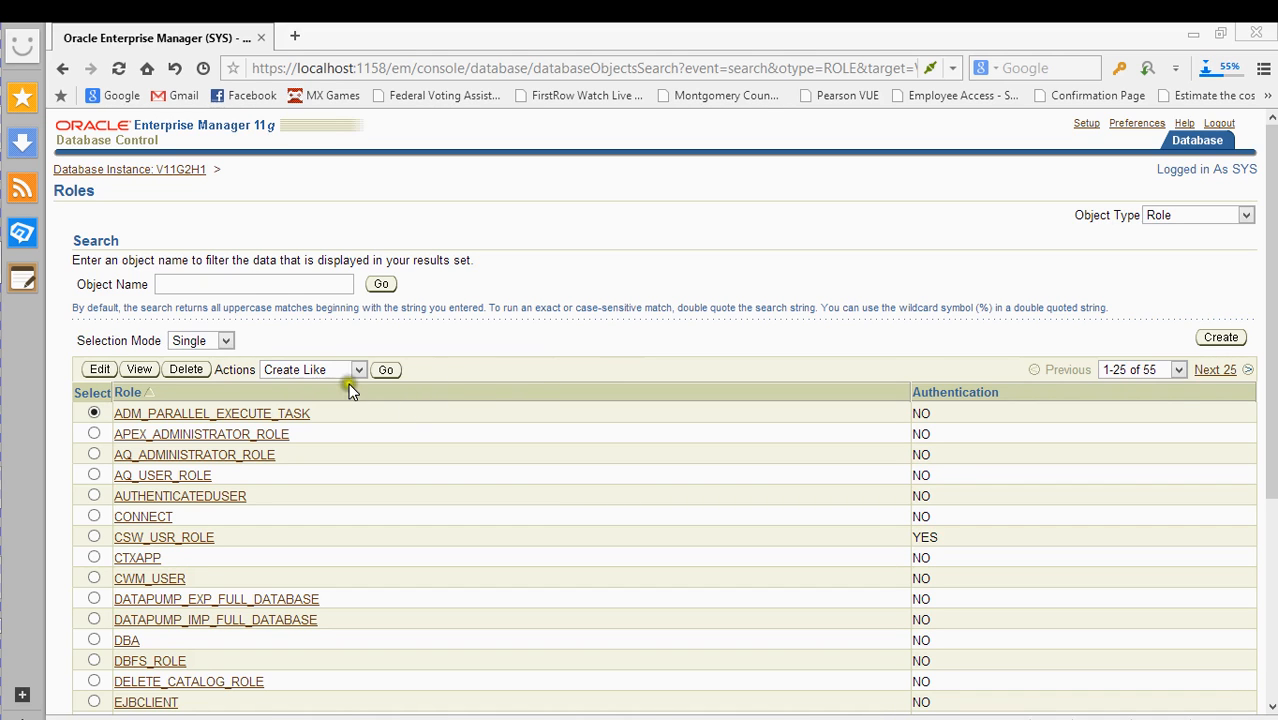
- Scroll up and down through the 55 existing database roles
scroll(505, 470, down, 3)
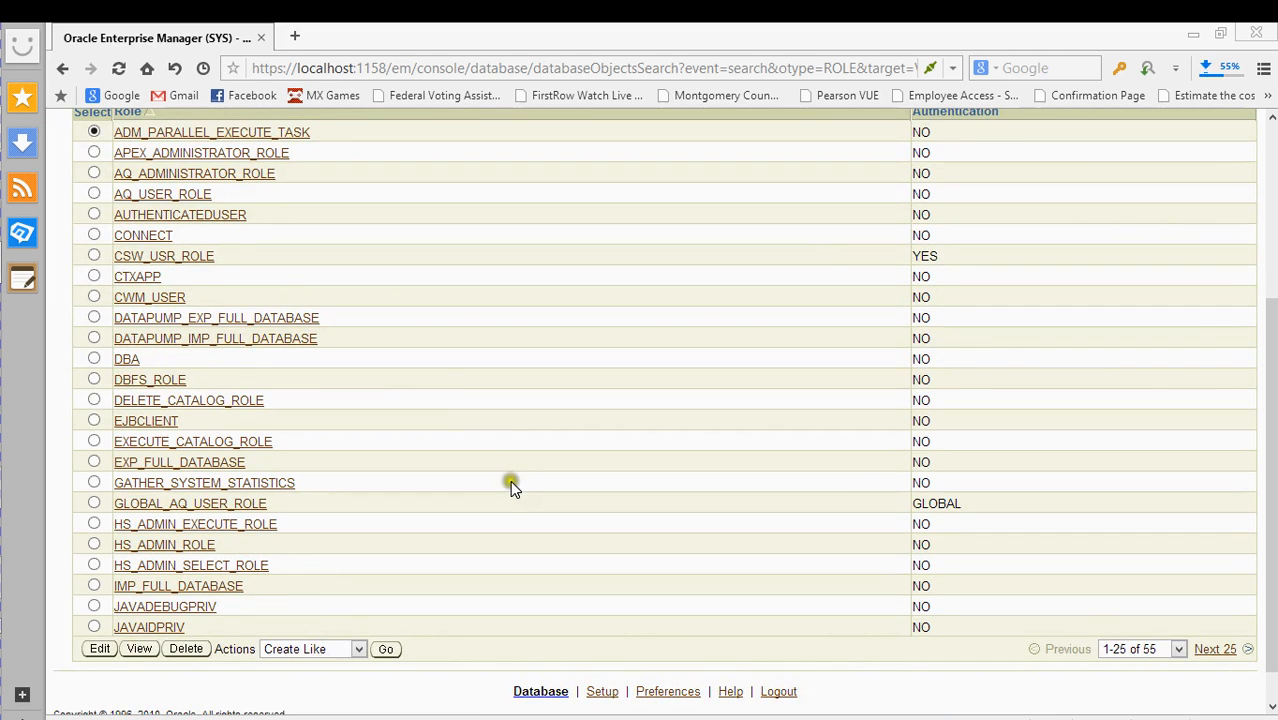
scroll(509, 481, up, 2)
scroll(506, 485, down, 2)
scroll(505, 489, up, 3)
scroll(503, 492, down, 3)
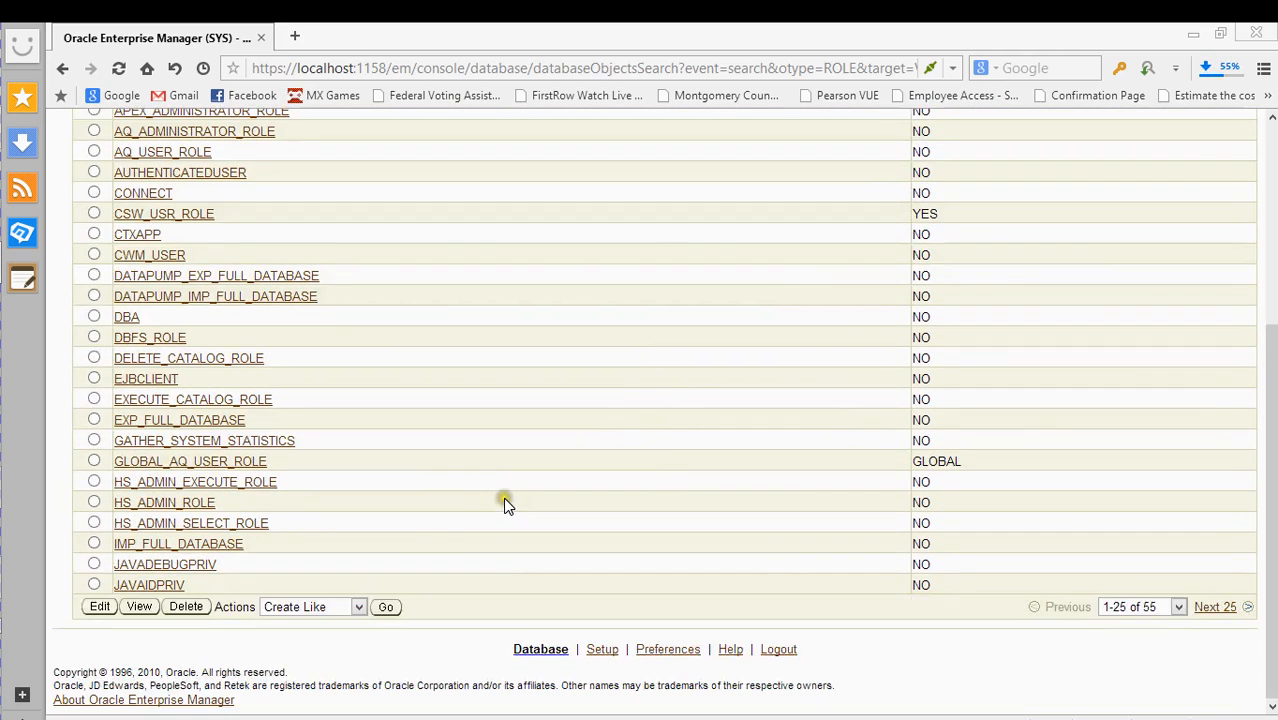
scroll(899, 563, up, 3)
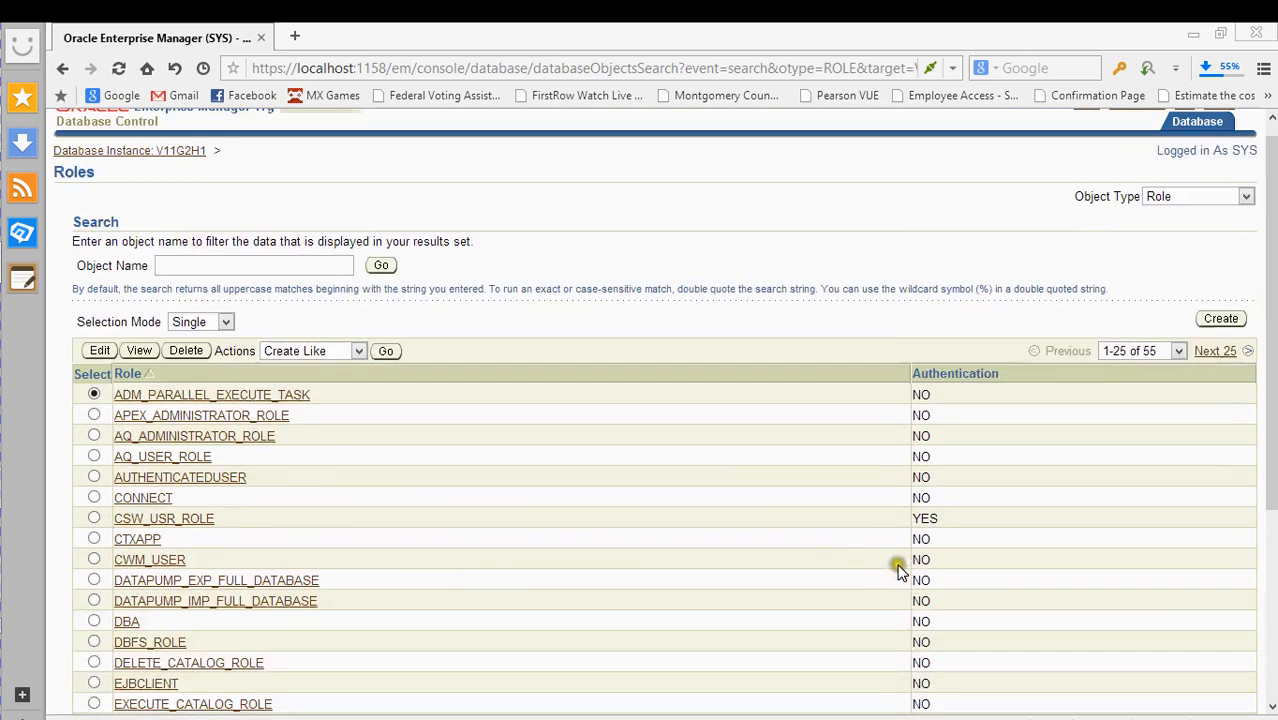
scroll(845, 566, down, 2)
scroll(514, 553, down, 2)
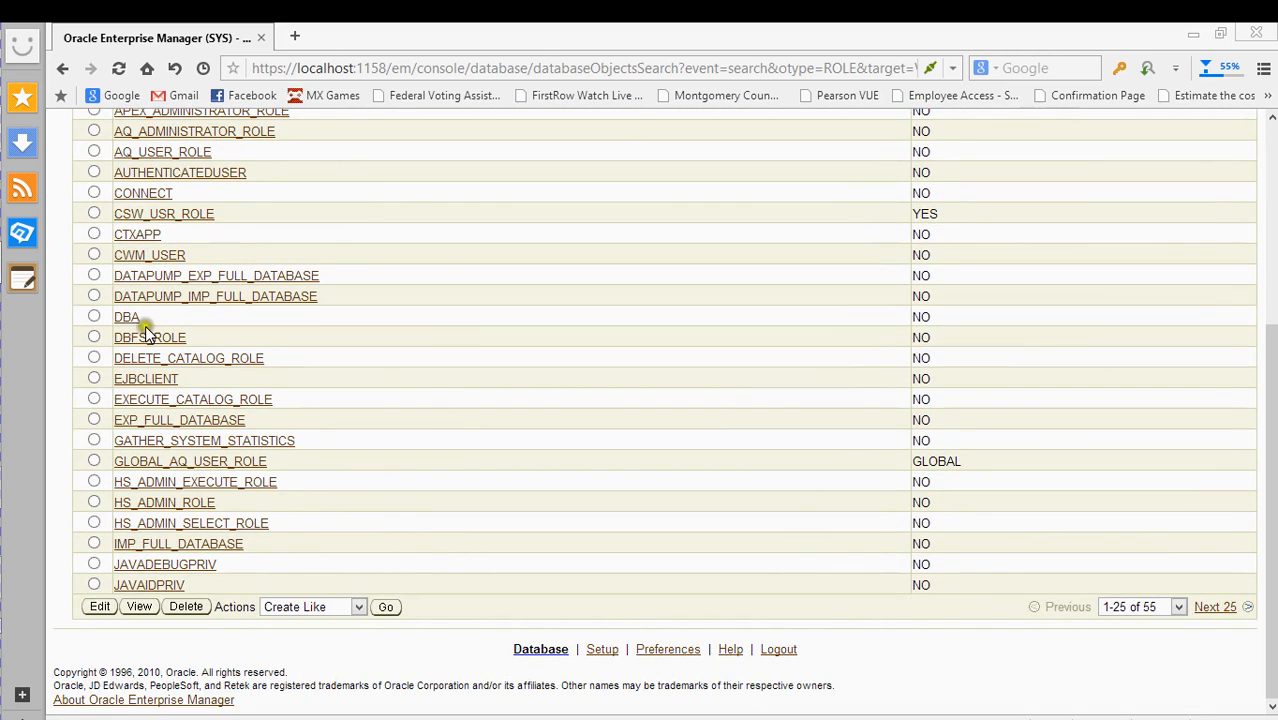
- Return to the top of the Roles list and begin a new role with Create
mouse_move(5, 330)
click(39, 623)
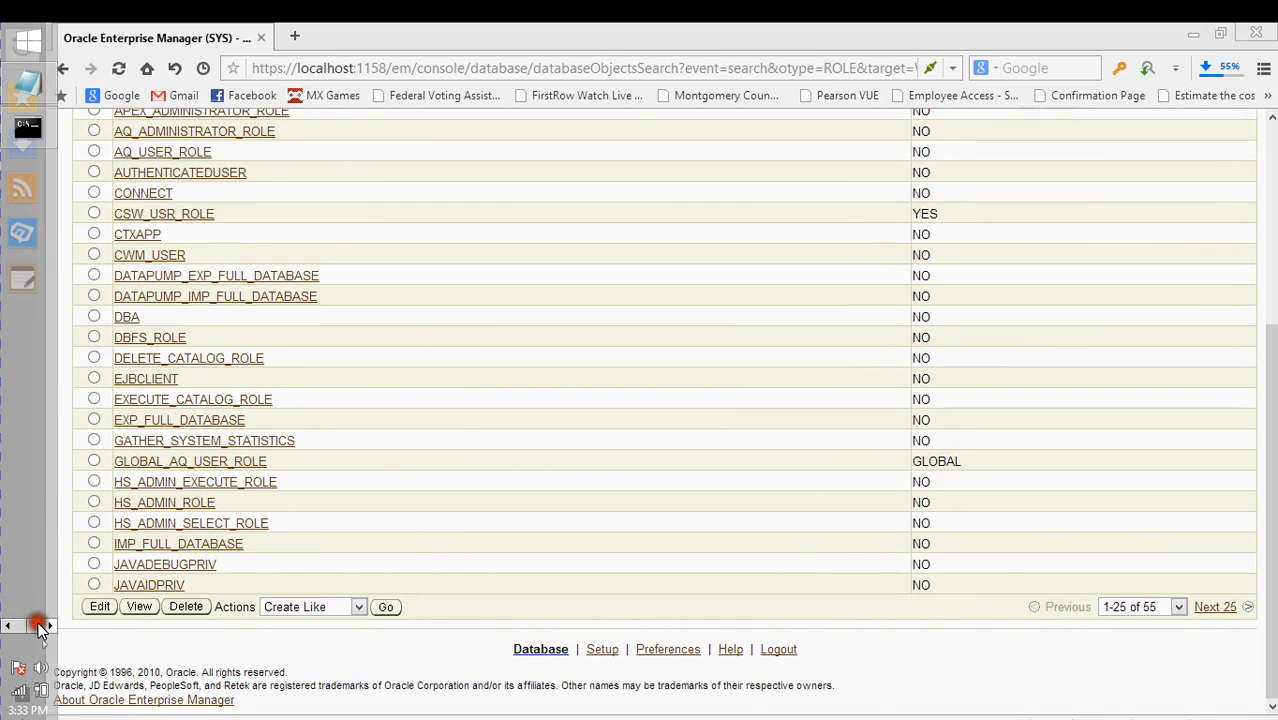
click(527, 337)
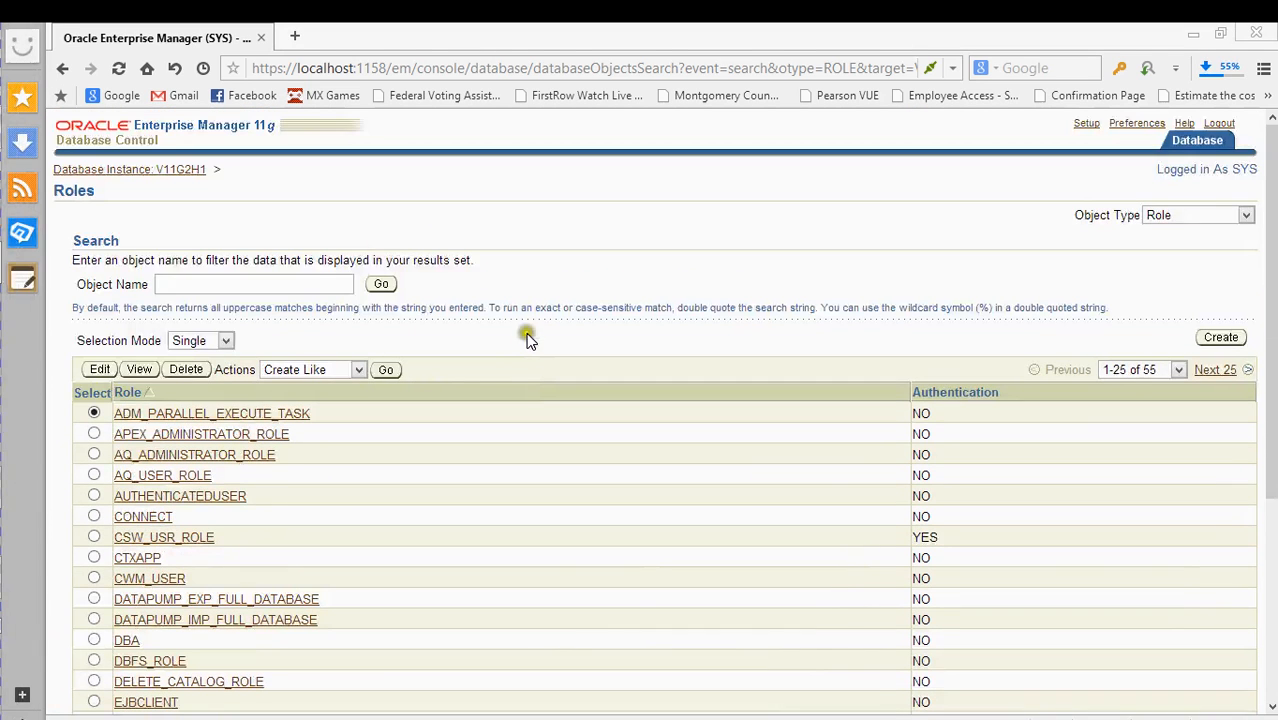
scroll(400, 378, down, 3)
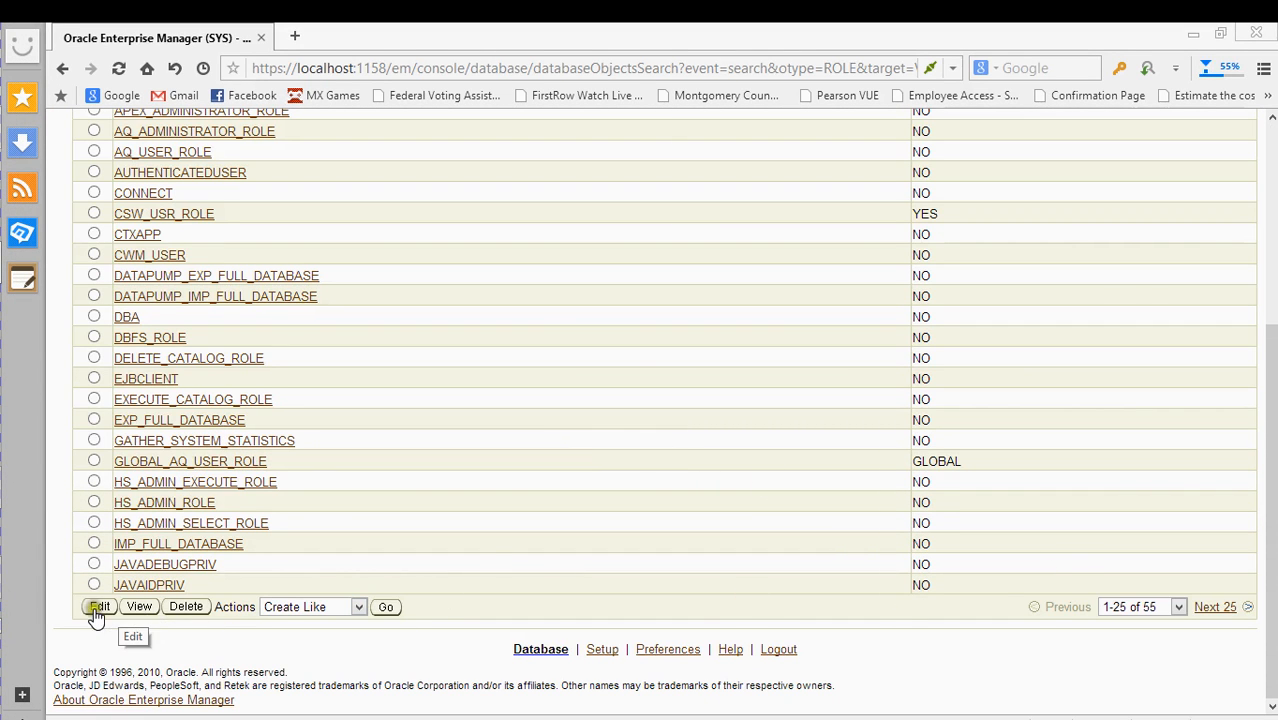
scroll(538, 447, up, 3)
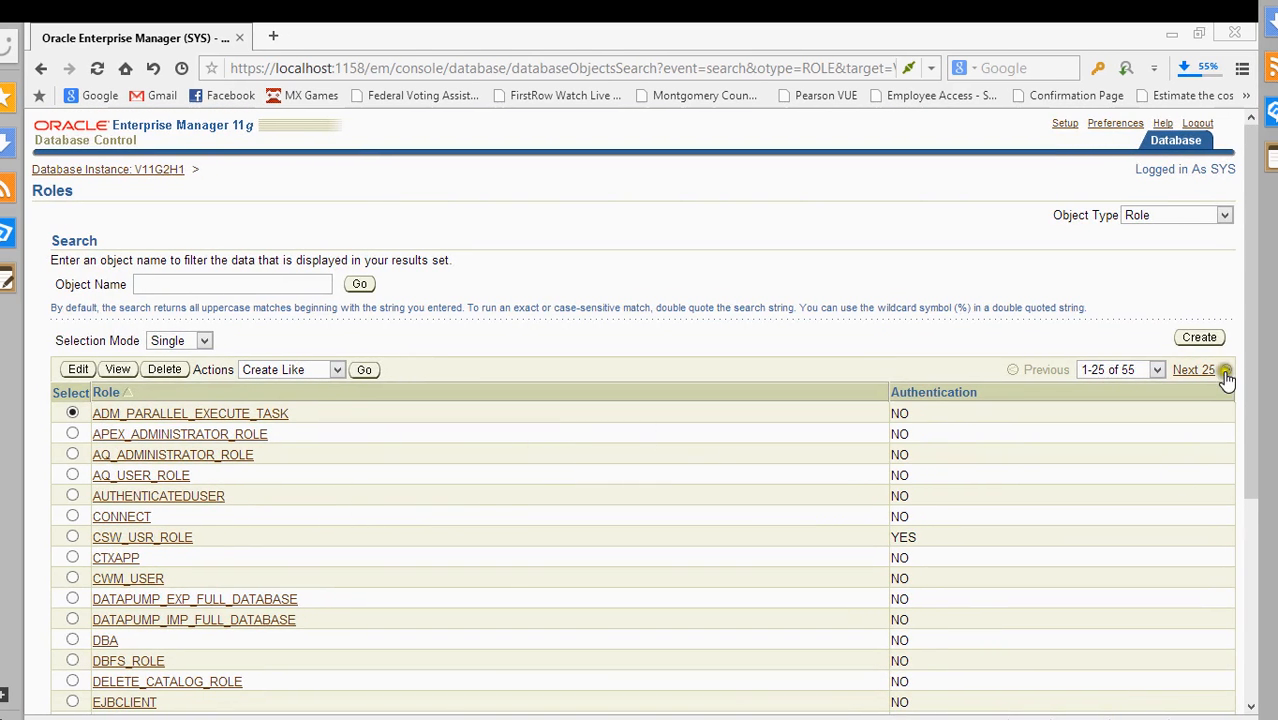
click(1199, 338)
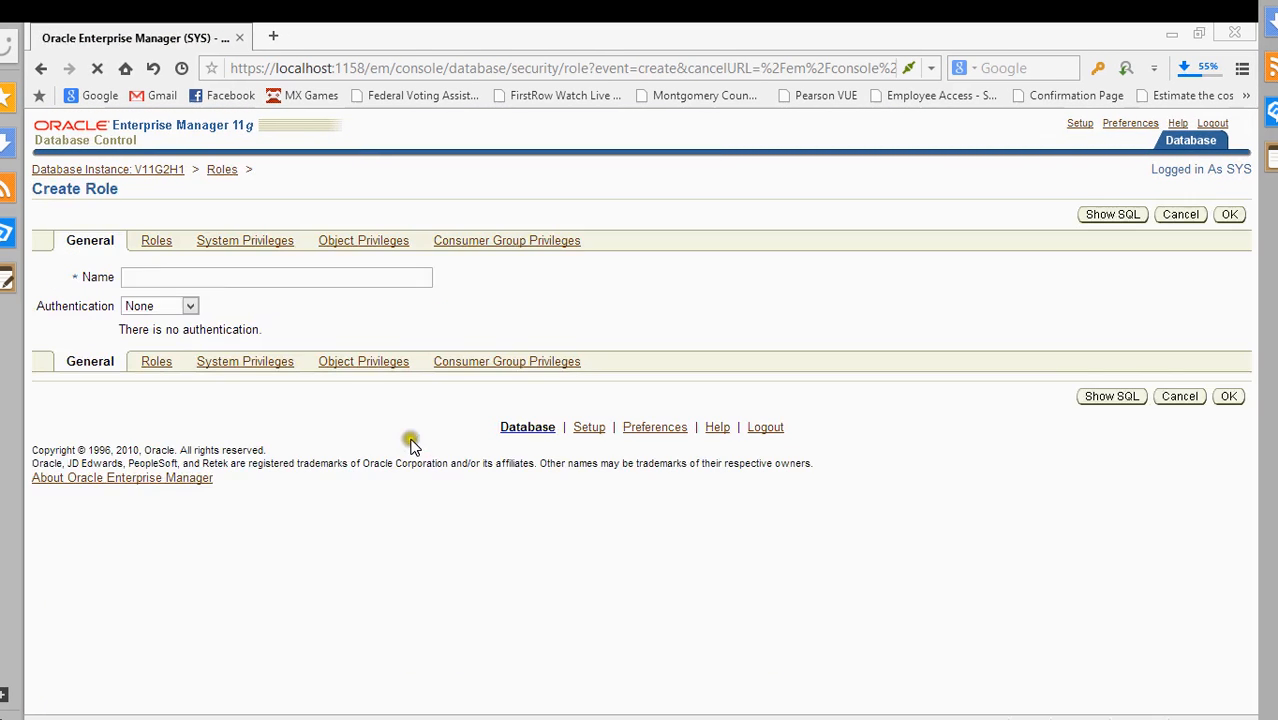
- Keep Authentication at None and name the new role role1
click(166, 309)
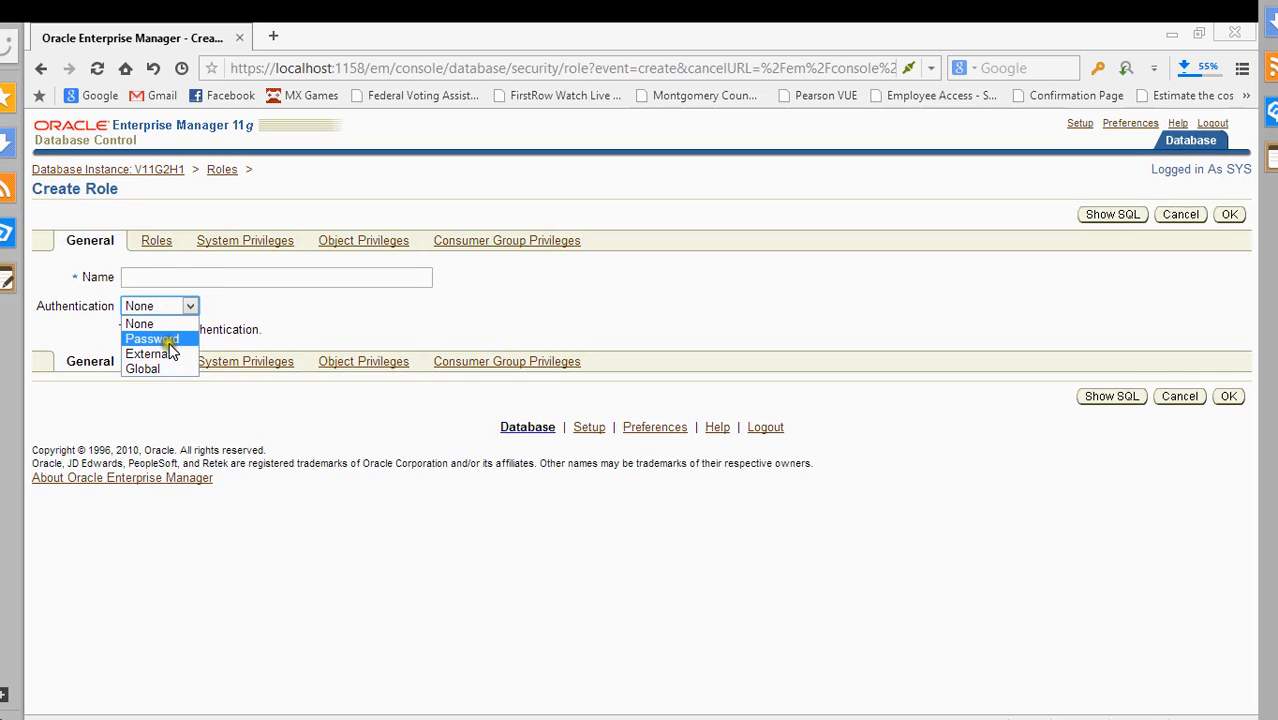
click(160, 324)
click(160, 279)
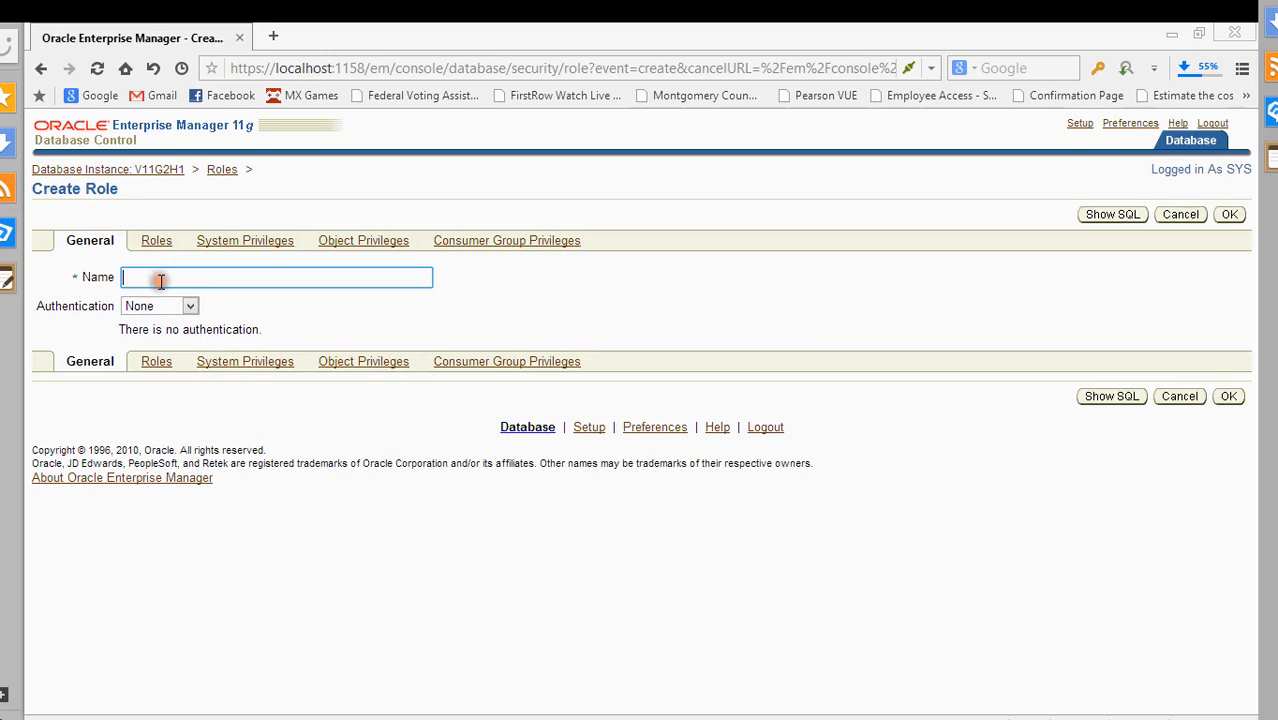
click(150, 239)
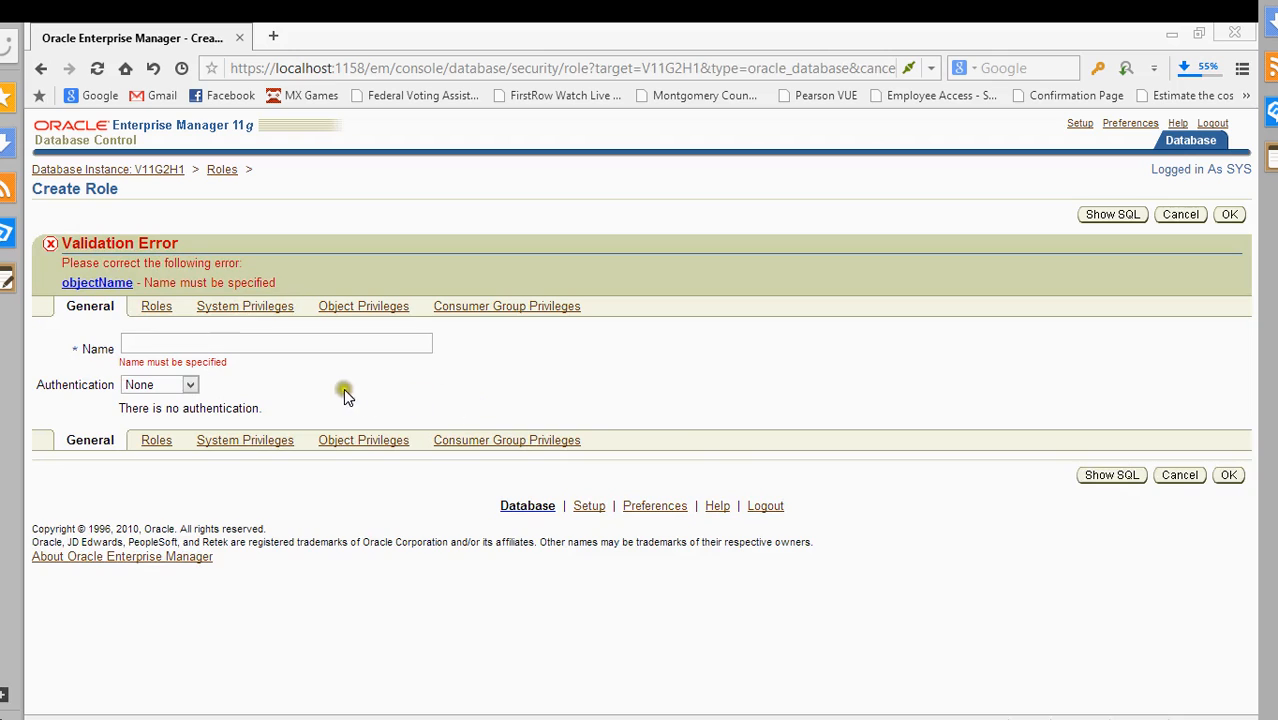
click(197, 341)
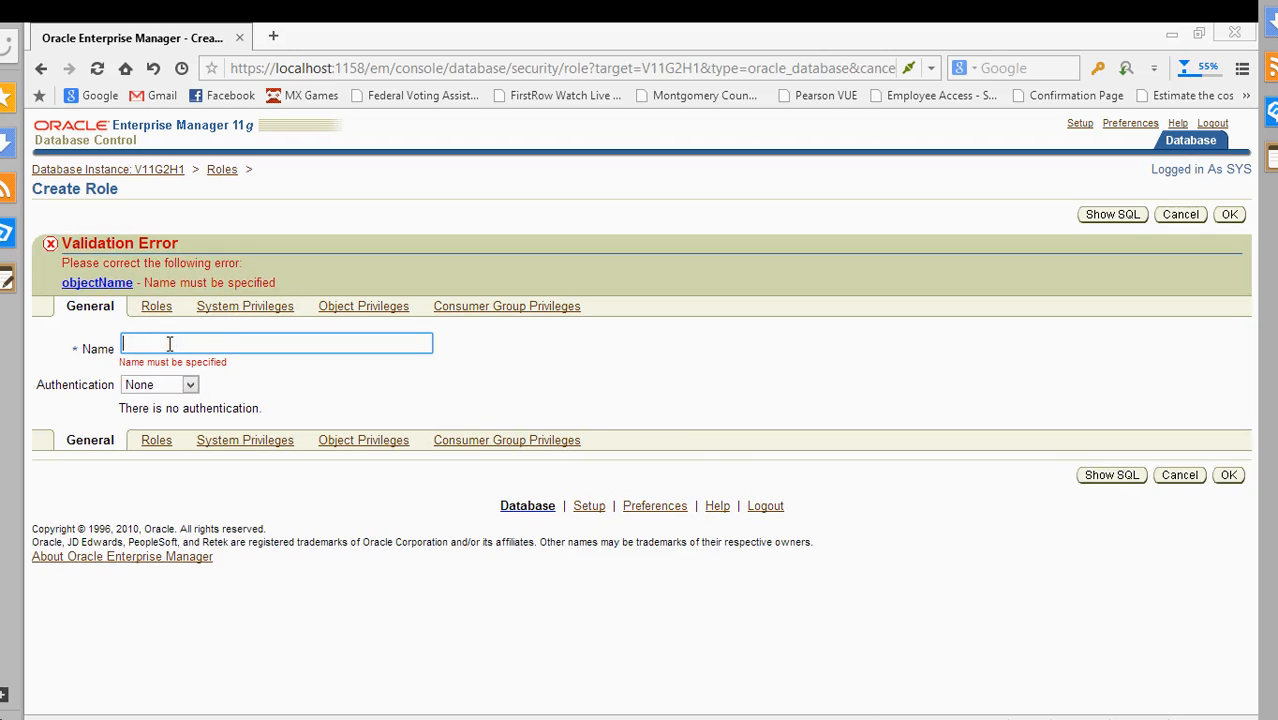
click(170, 343)
- Grant the CONNECT role to role1 through its Roles tab's Edit List
click(157, 307)
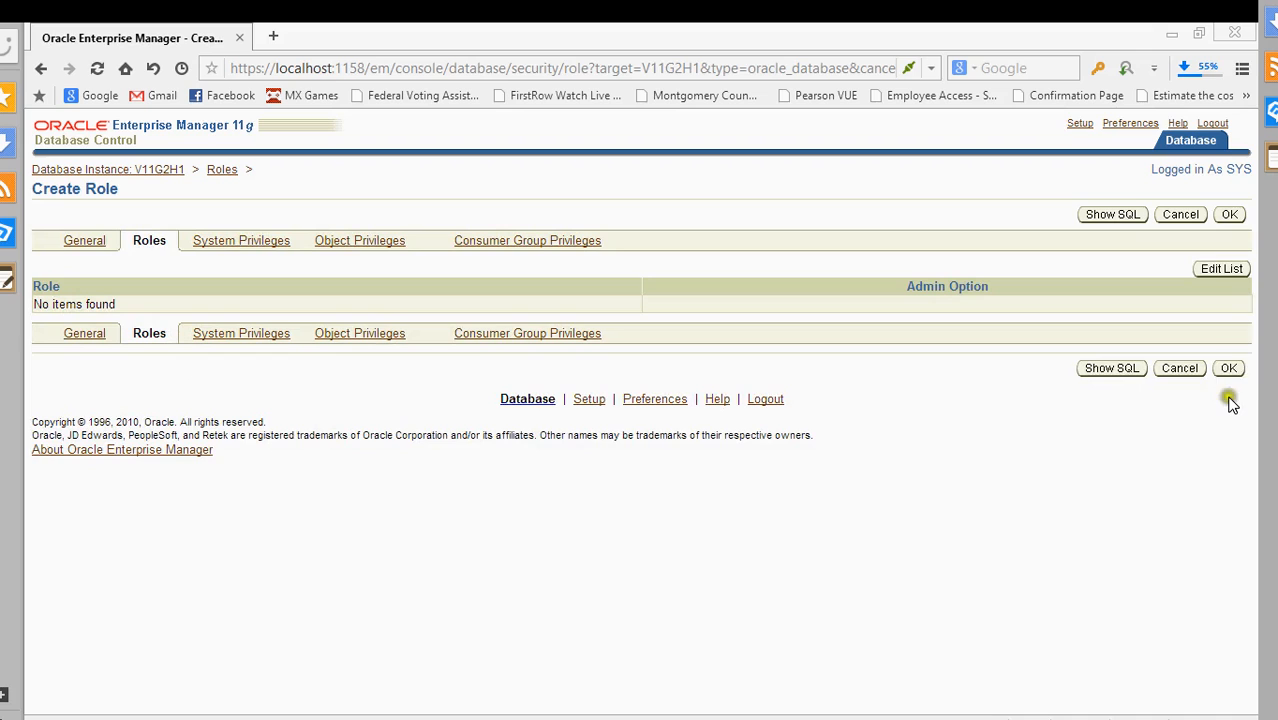
click(1234, 268)
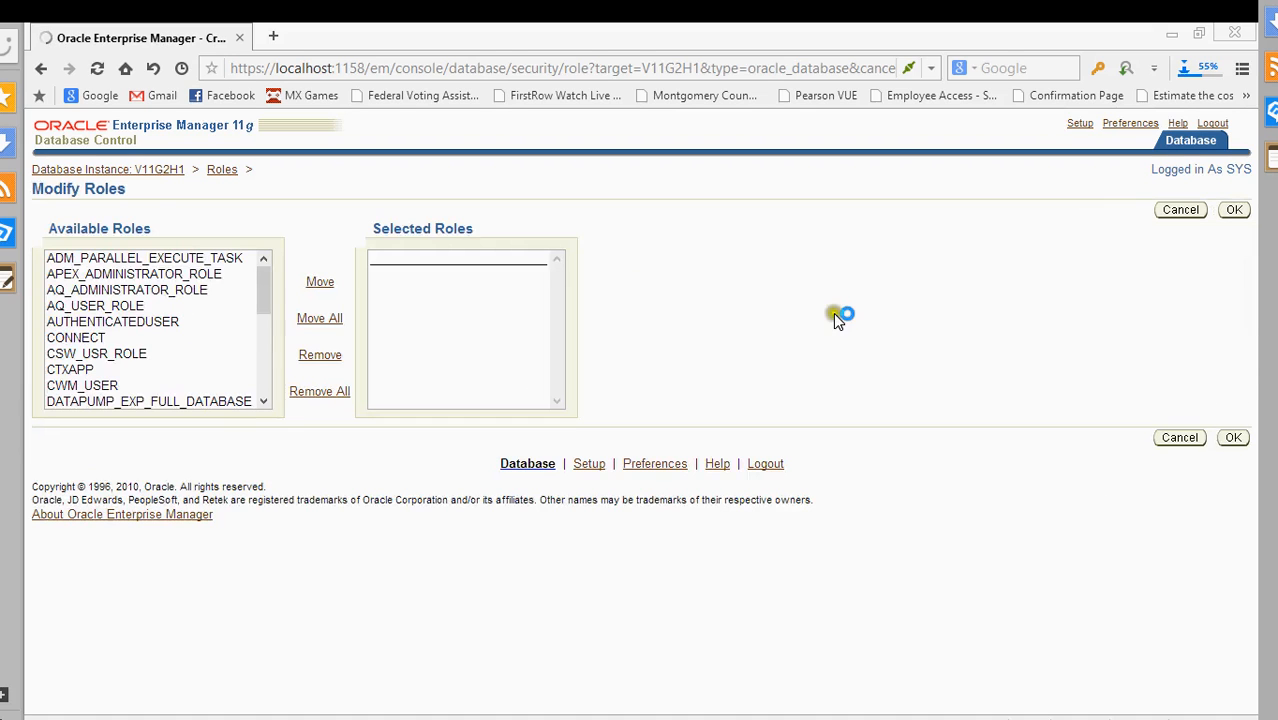
mouse_move(263, 285)
mouse_down()
mouse_move(290, 392)
mouse_move(274, 280)
mouse_move(278, 293)
mouse_up()
click(95, 290)
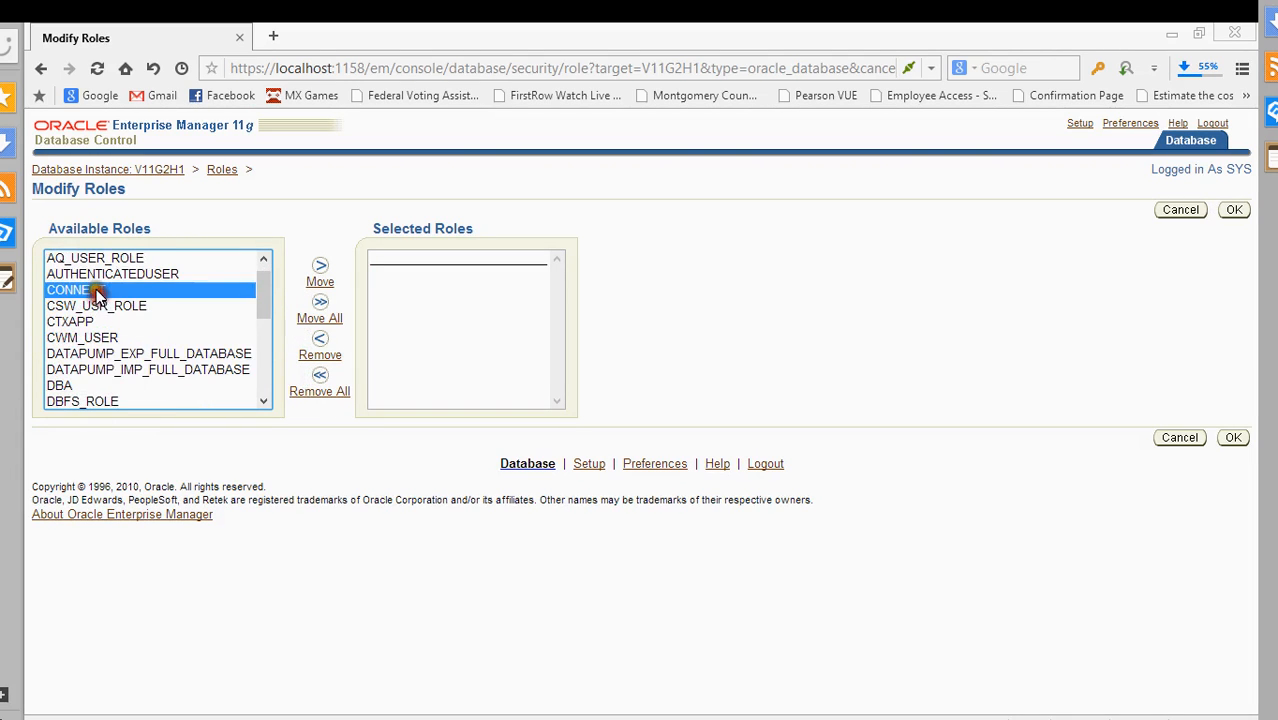
click(320, 280)
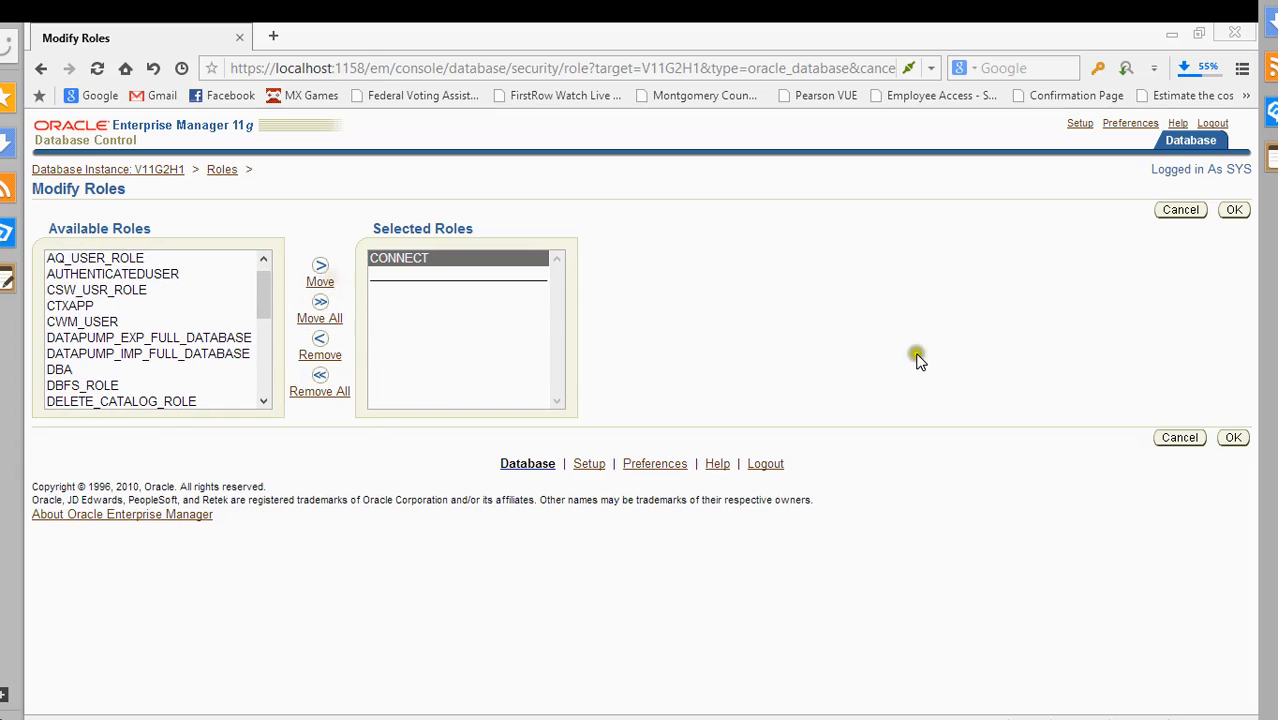
click(1233, 437)
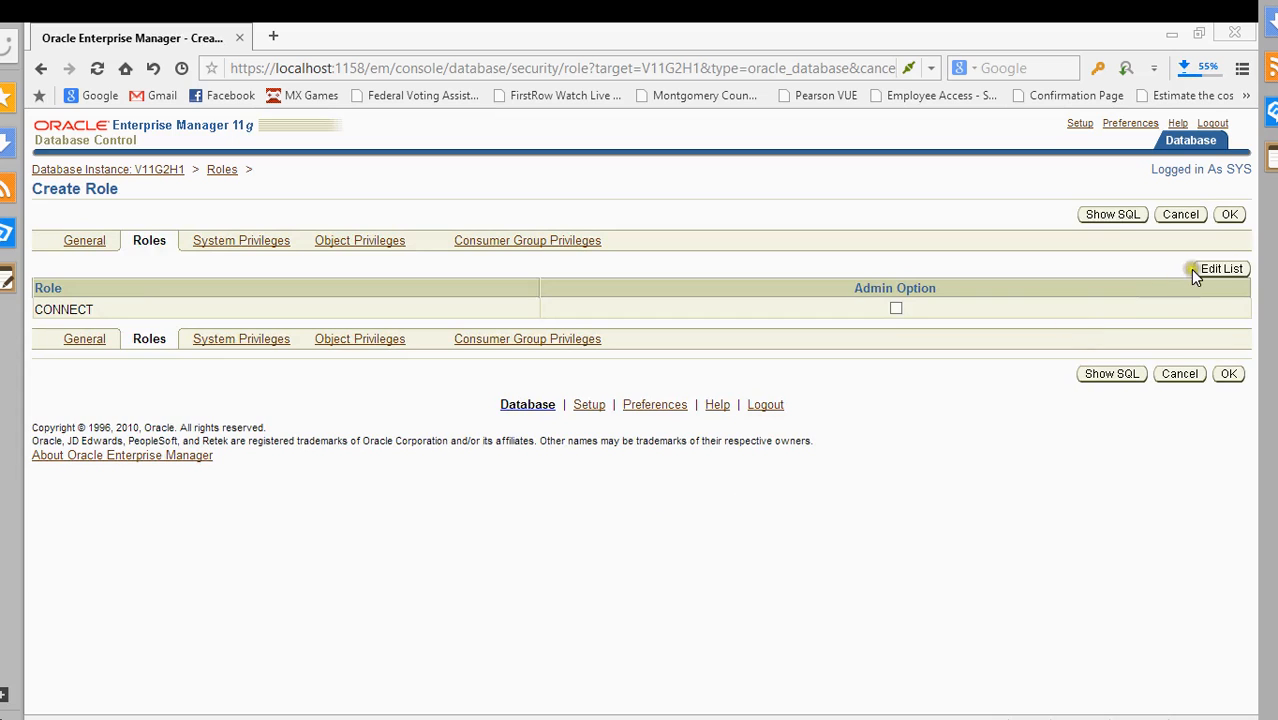
click(263, 248)
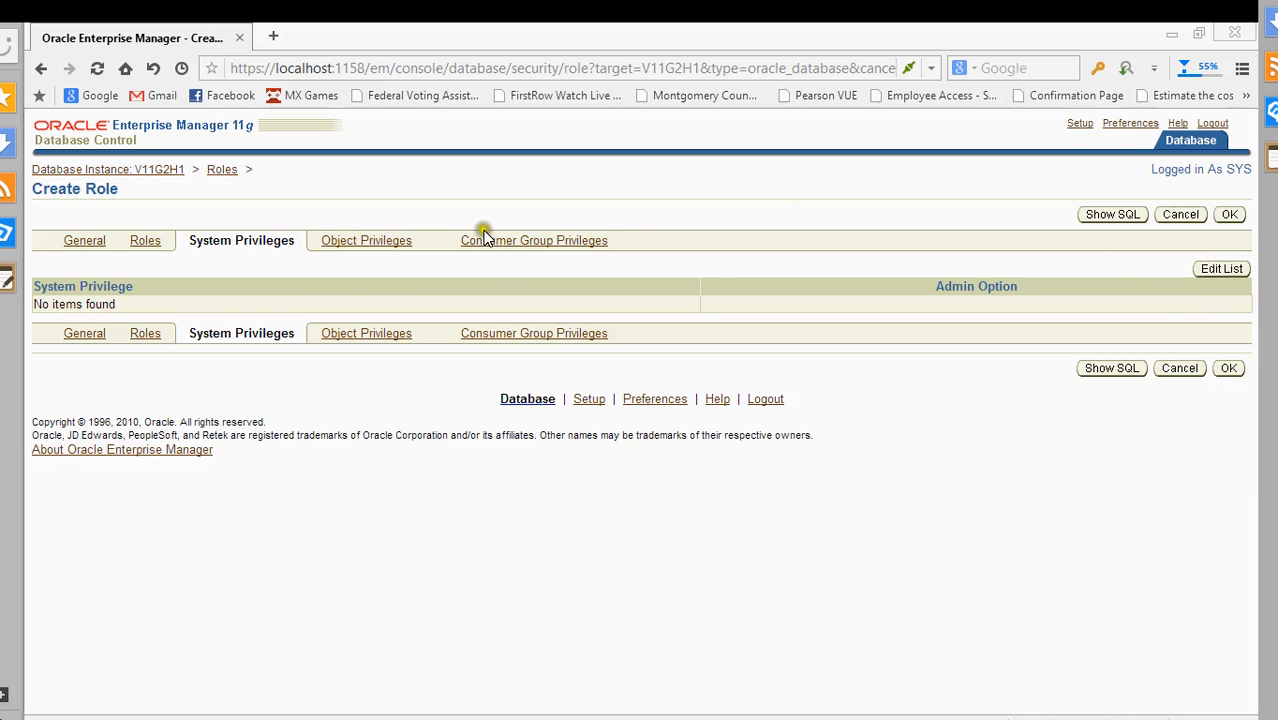
- Grant the ADVISOR system privilege to role1 through Edit List
click(1222, 270)
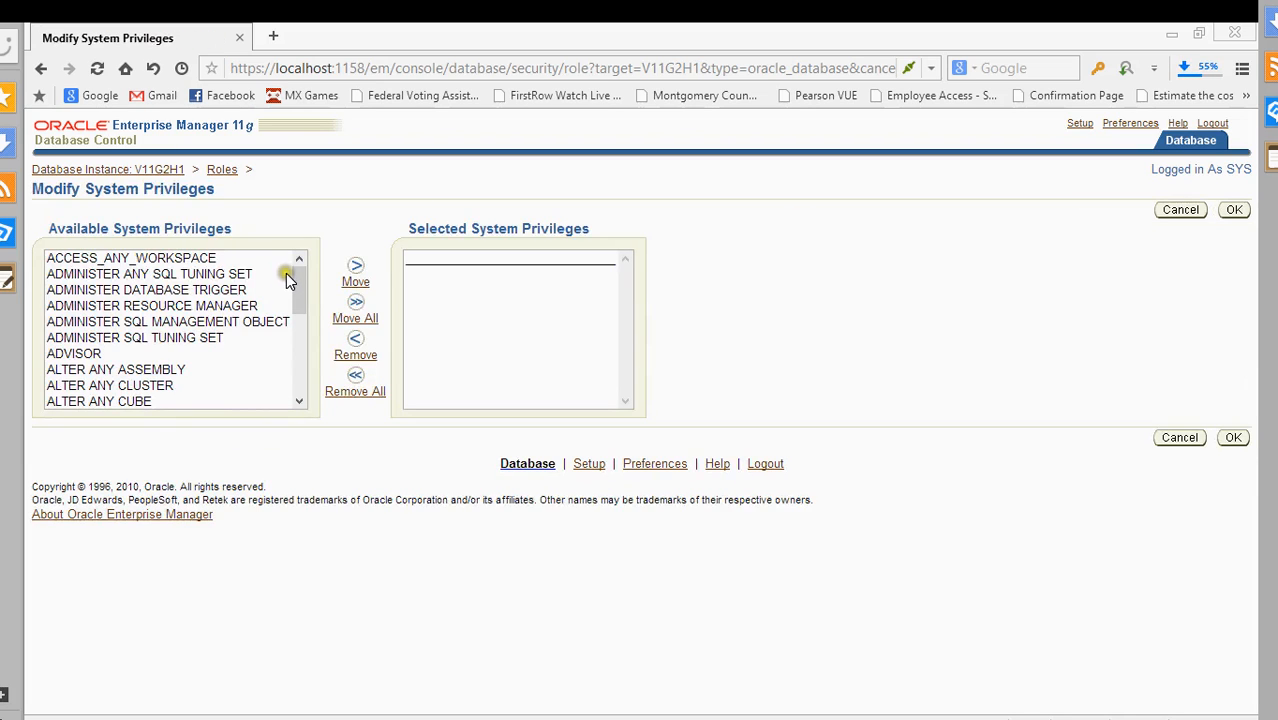
mouse_move(297, 277)
mouse_down()
mouse_move(300, 334)
mouse_move(320, 371)
mouse_move(320, 343)
mouse_move(314, 380)
mouse_move(315, 259)
mouse_up()
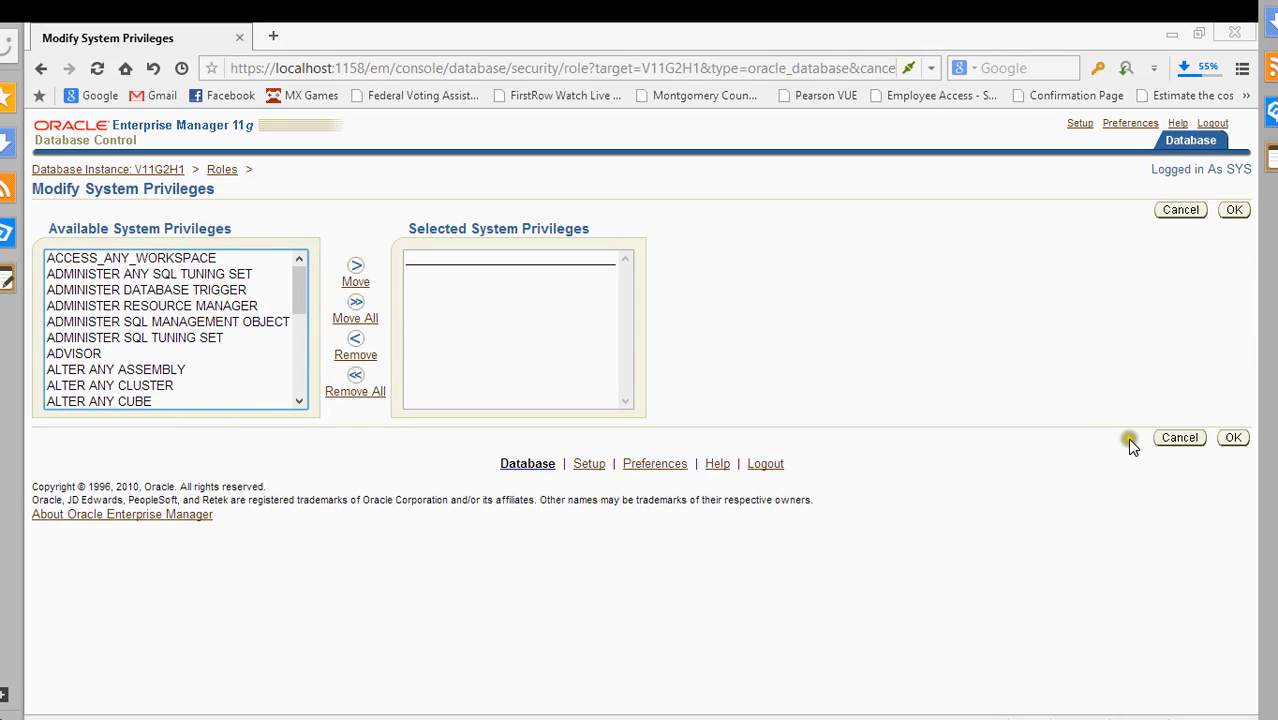
click(86, 339)
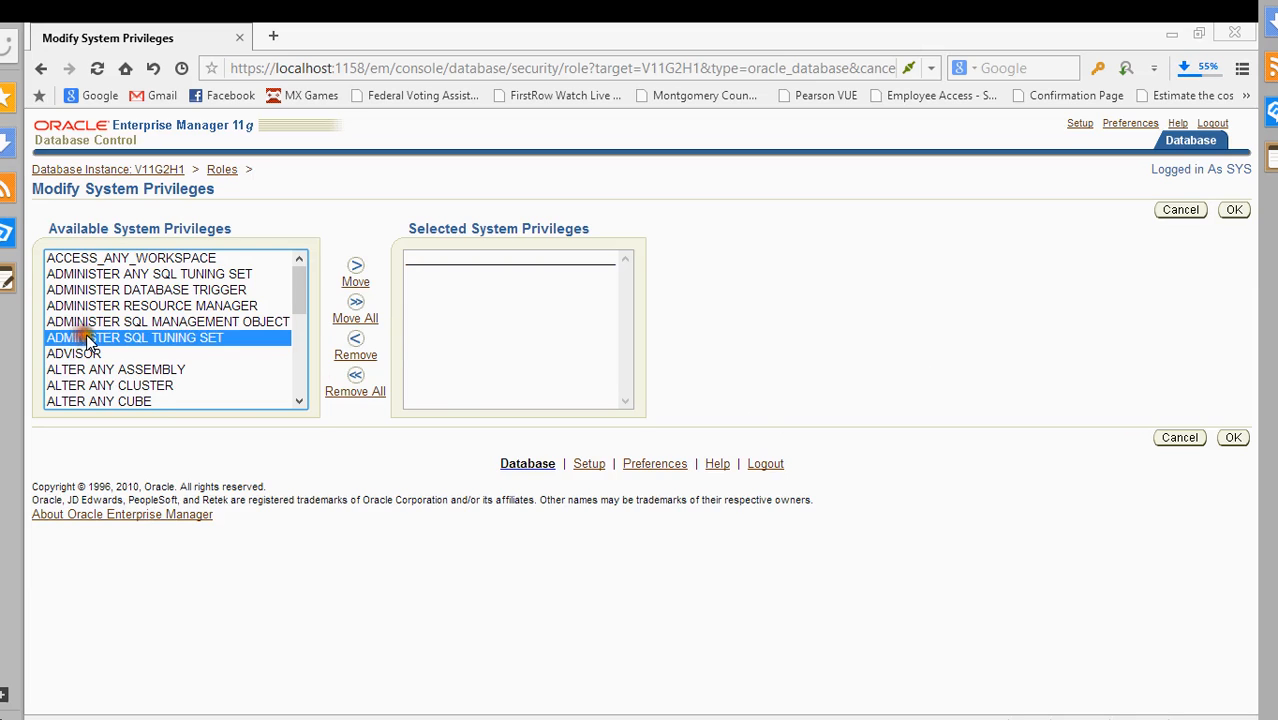
click(100, 354)
click(352, 288)
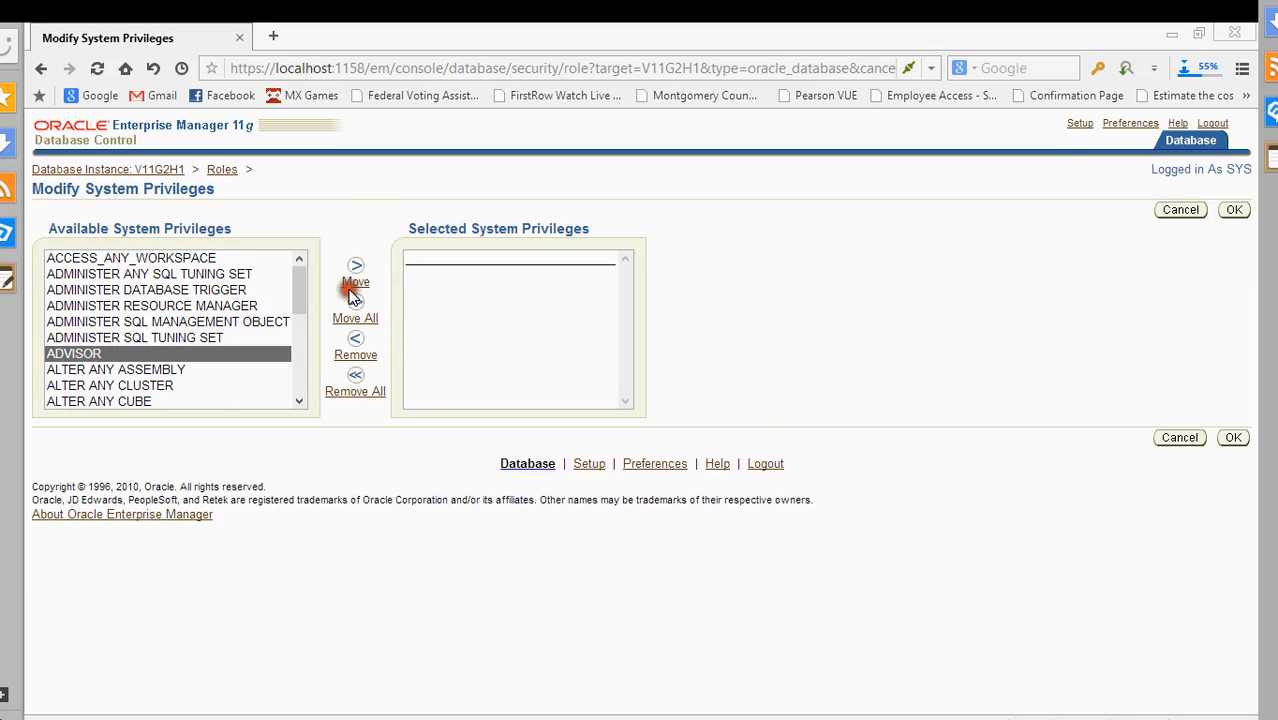
click(356, 270)
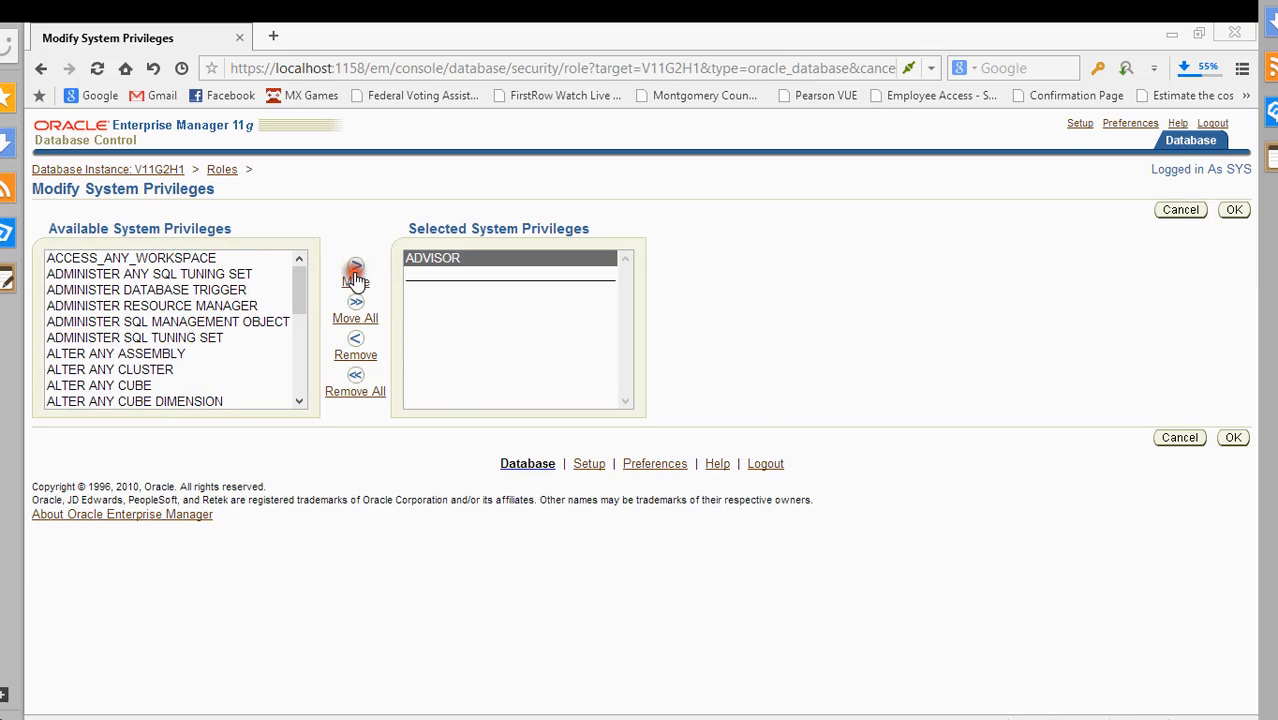
click(1233, 438)
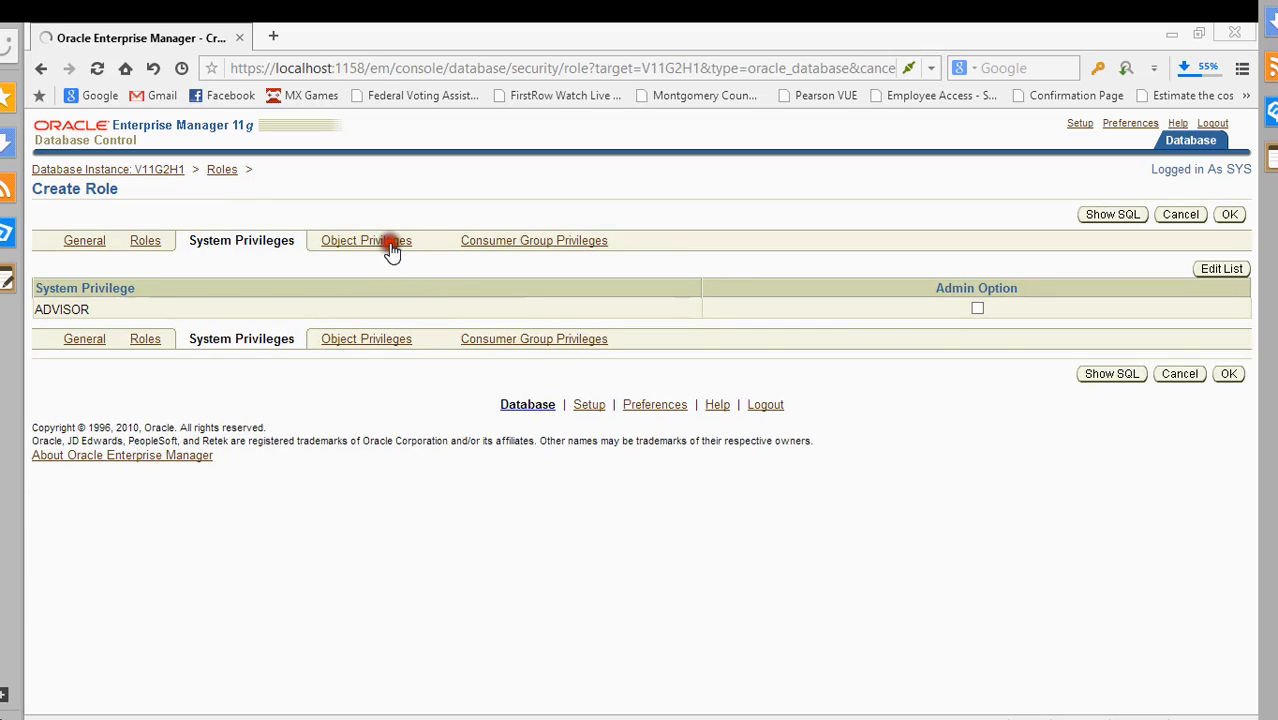
click(390, 246)
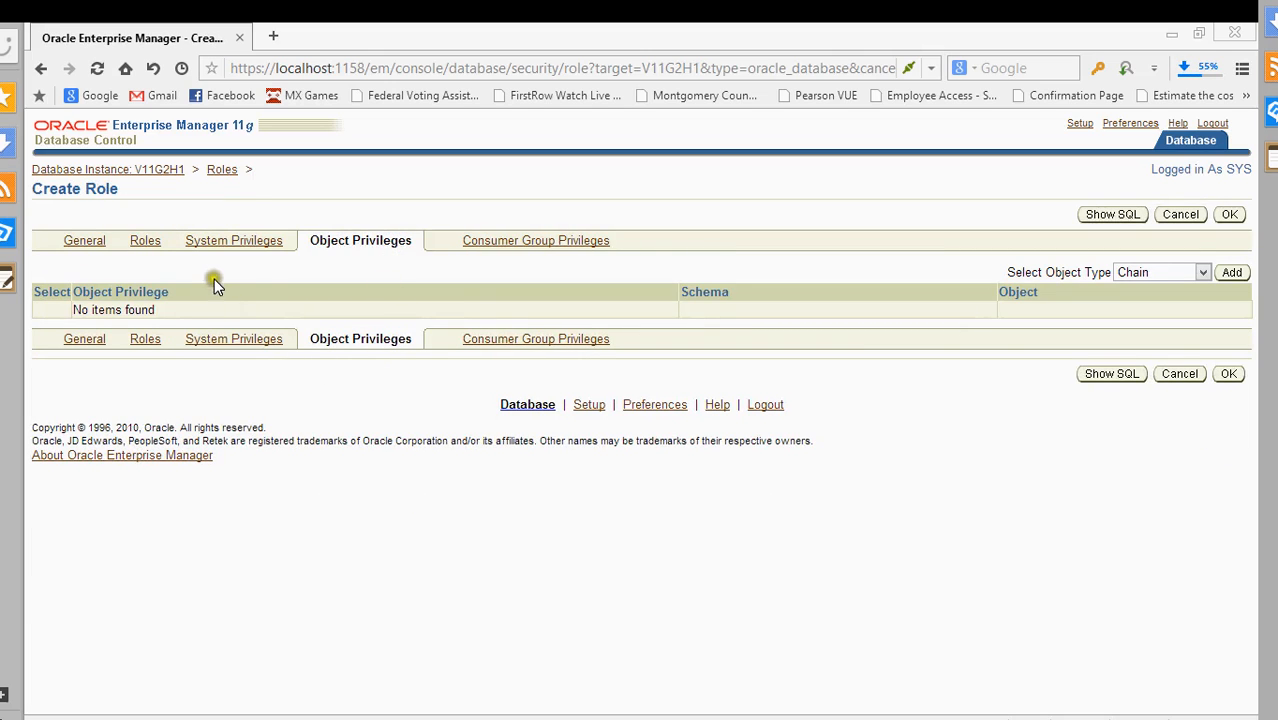
- Select ALTER on the chain object privileges page, then cancel without adding it
click(1233, 280)
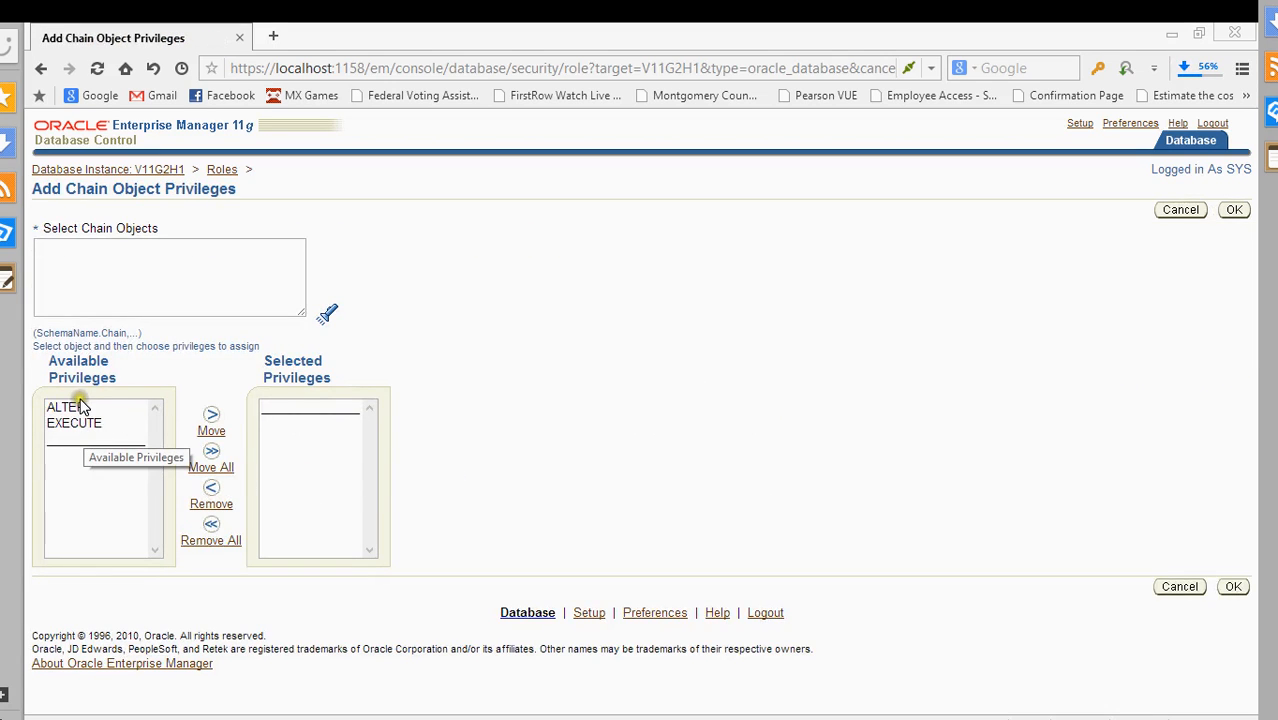
click(79, 405)
click(216, 416)
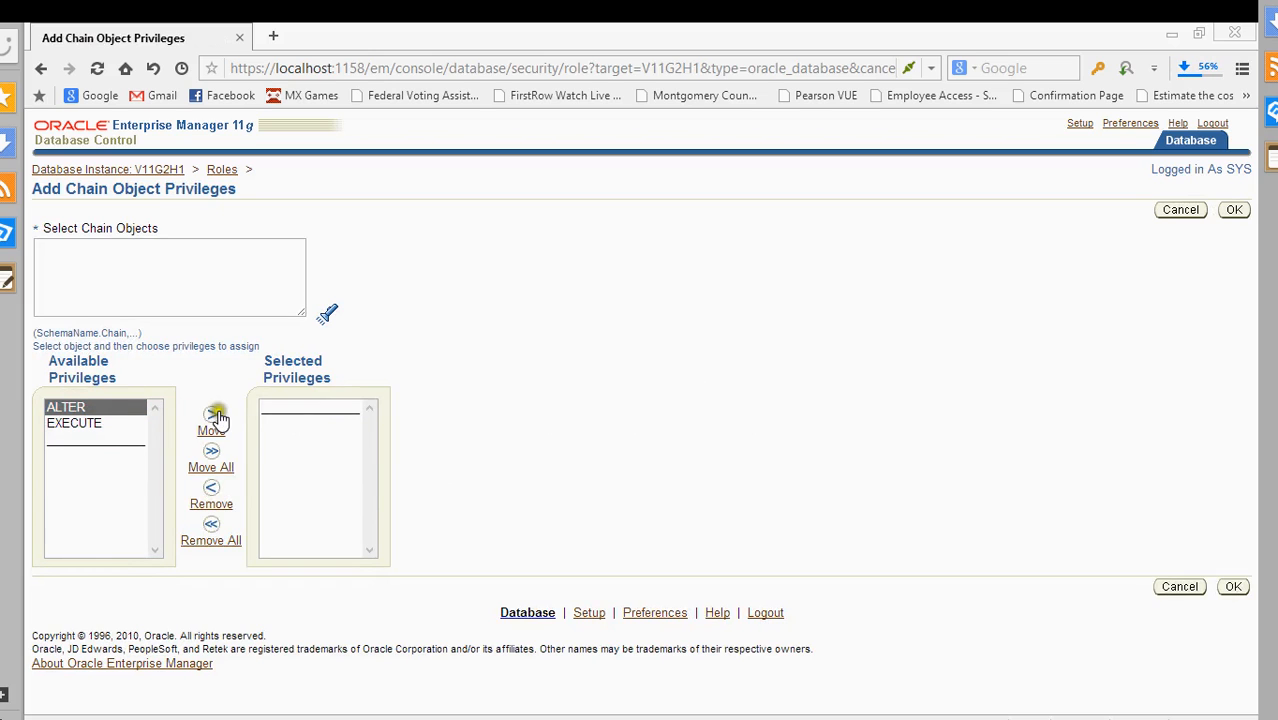
click(1182, 586)
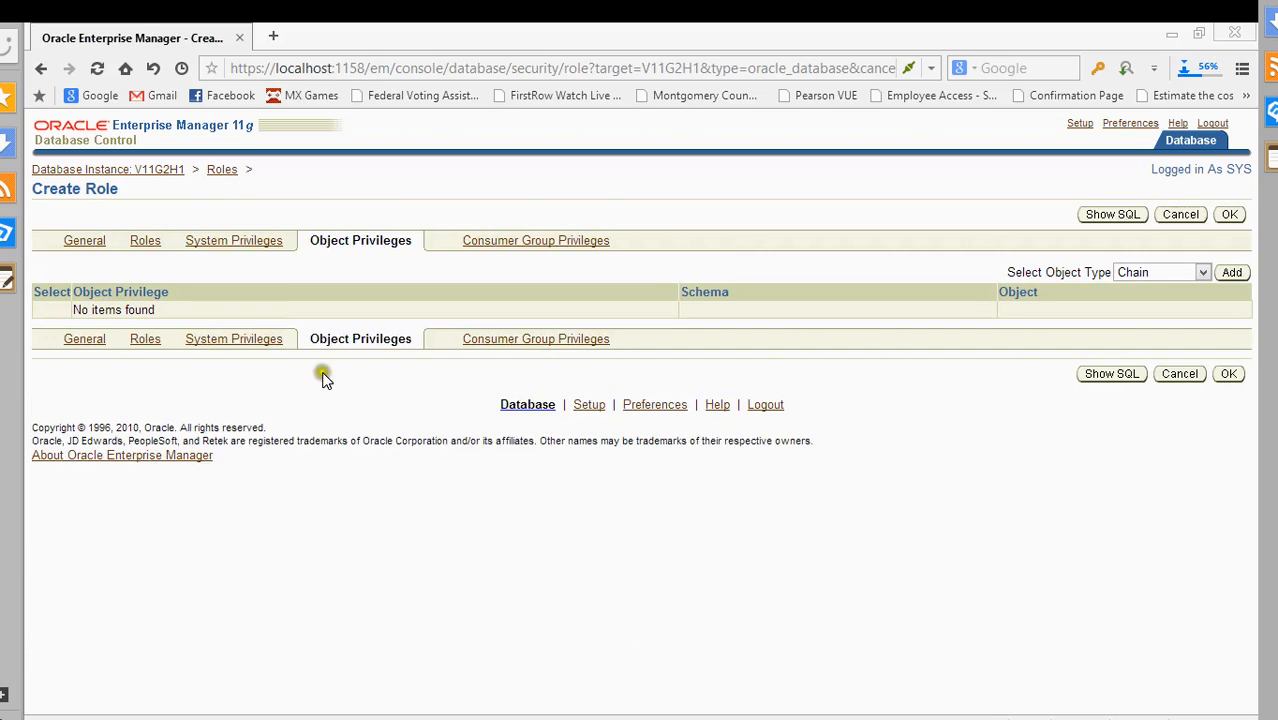
- Set Object Type to Table and add ALTER with no object named, raising the SchemaName.ObjectName error
click(1145, 276)
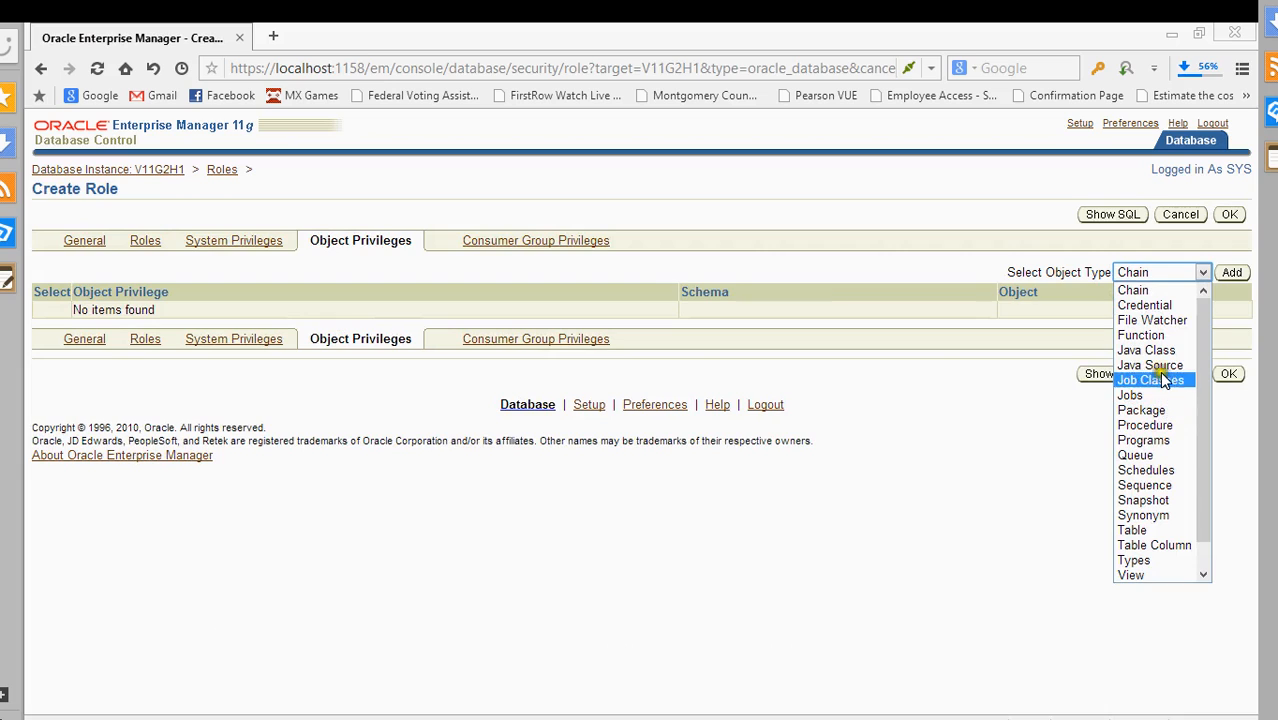
scroll(1165, 410, down, 1)
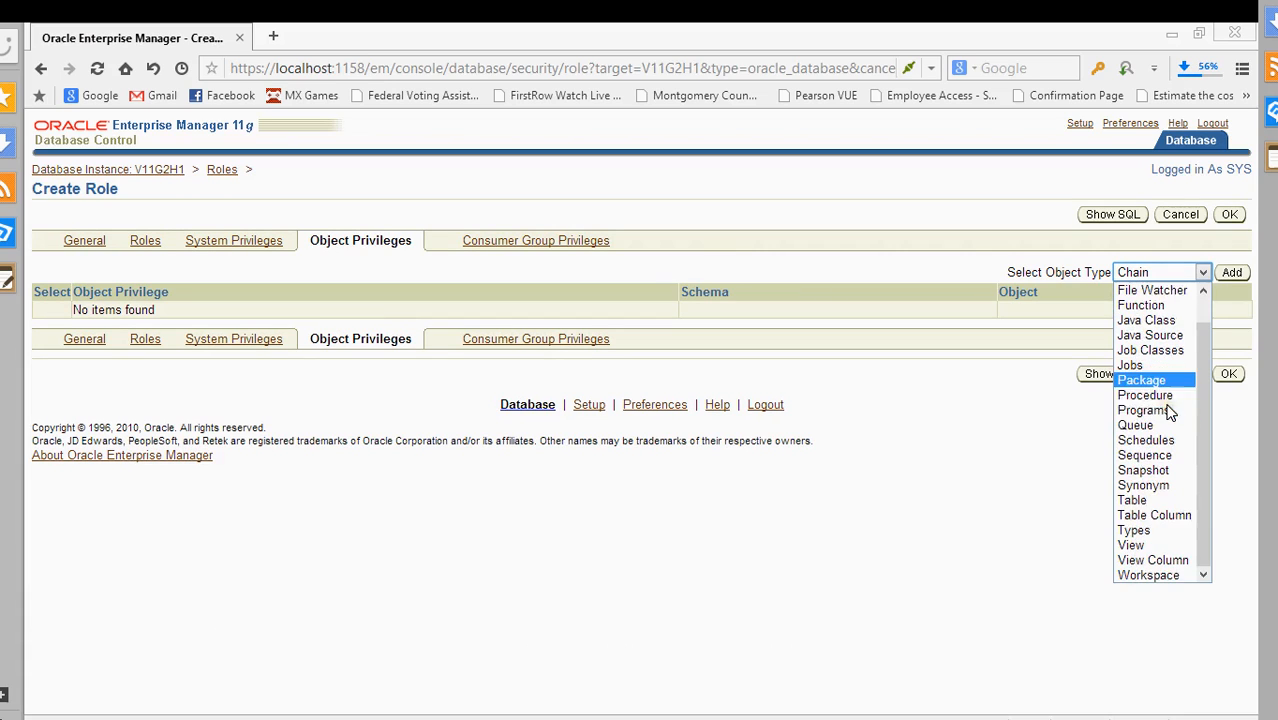
click(1148, 500)
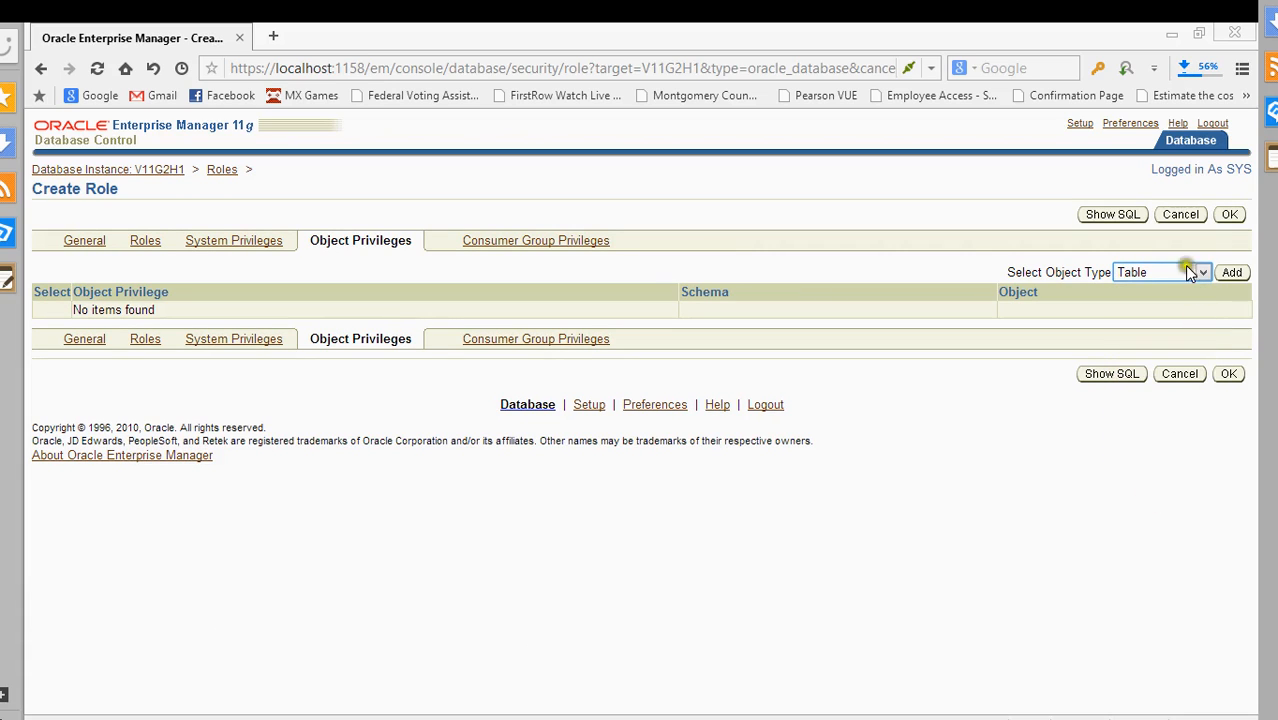
click(1231, 273)
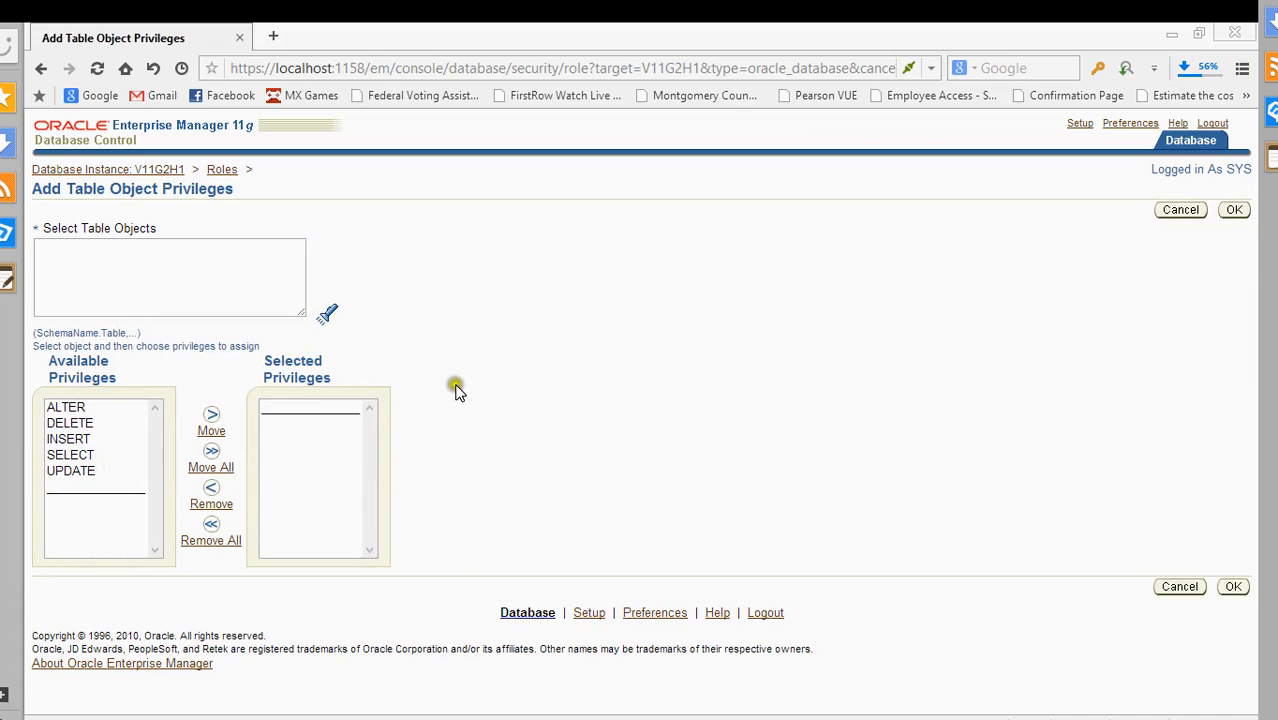
click(131, 411)
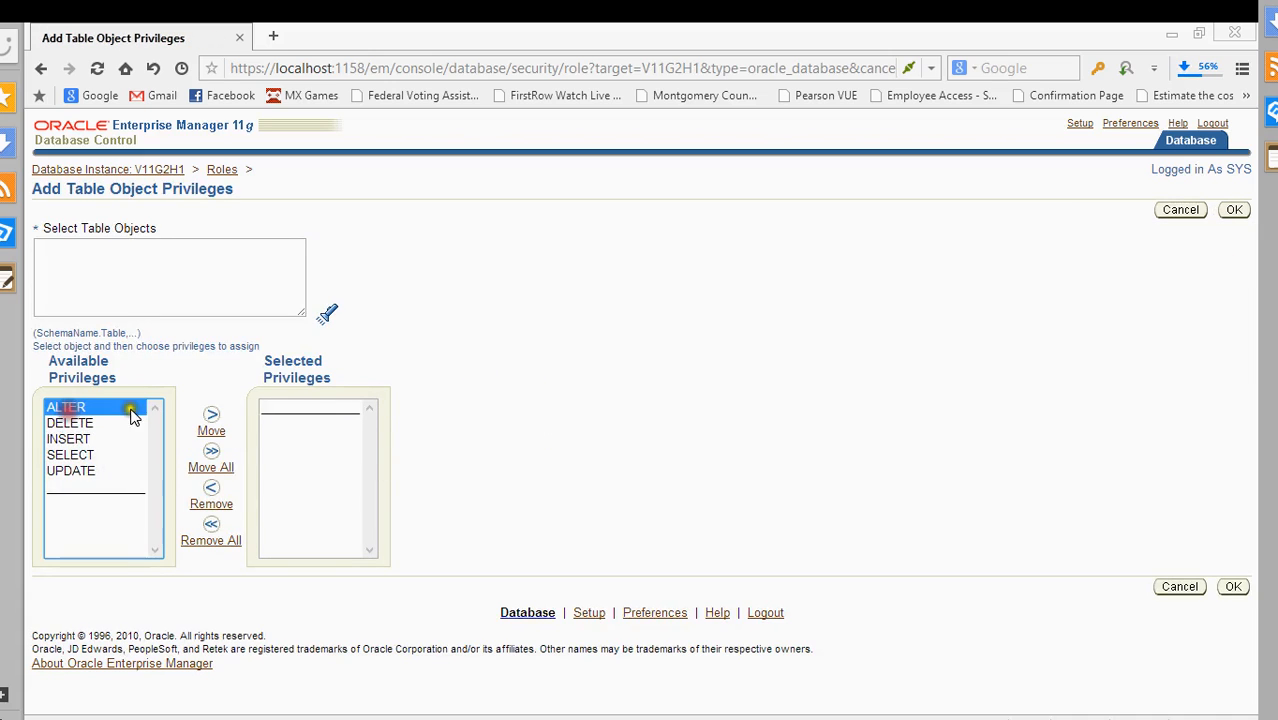
click(211, 418)
click(1233, 585)
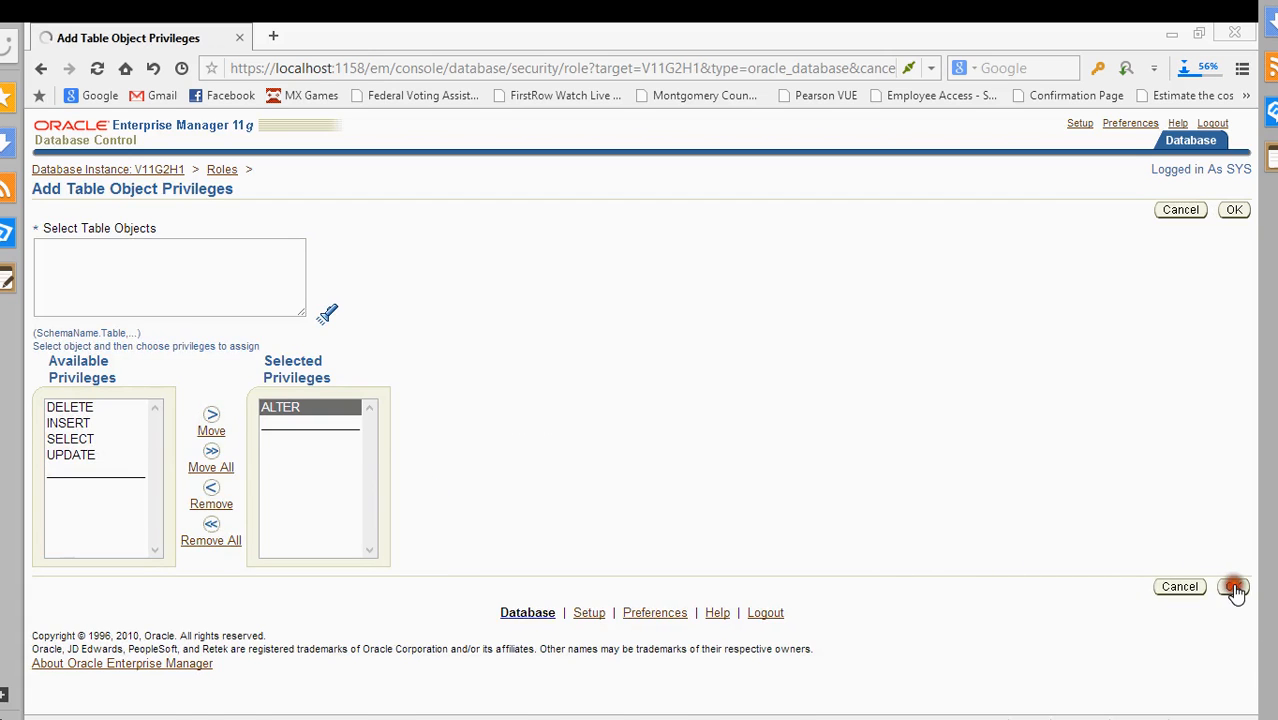
click(87, 336)
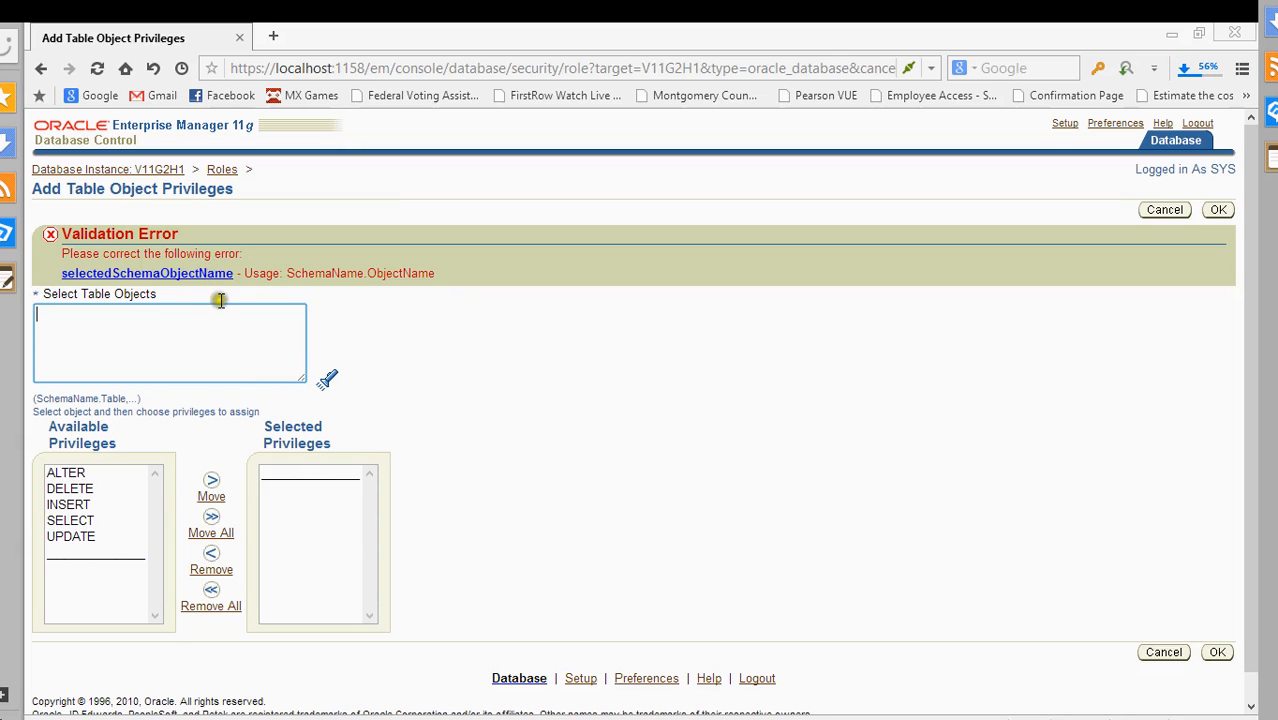
- Cancel the table and chain privilege pages, then cancel Create Role to discard role1
click(264, 342)
click(1163, 651)
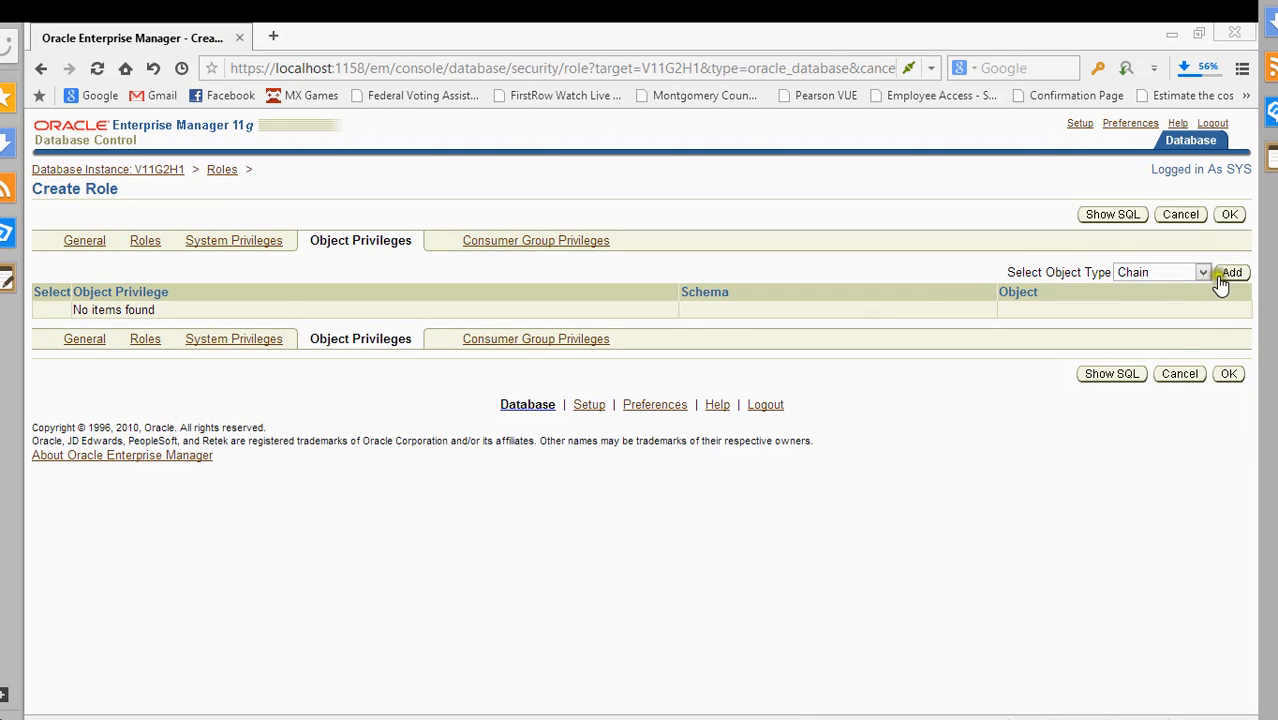
click(1099, 222)
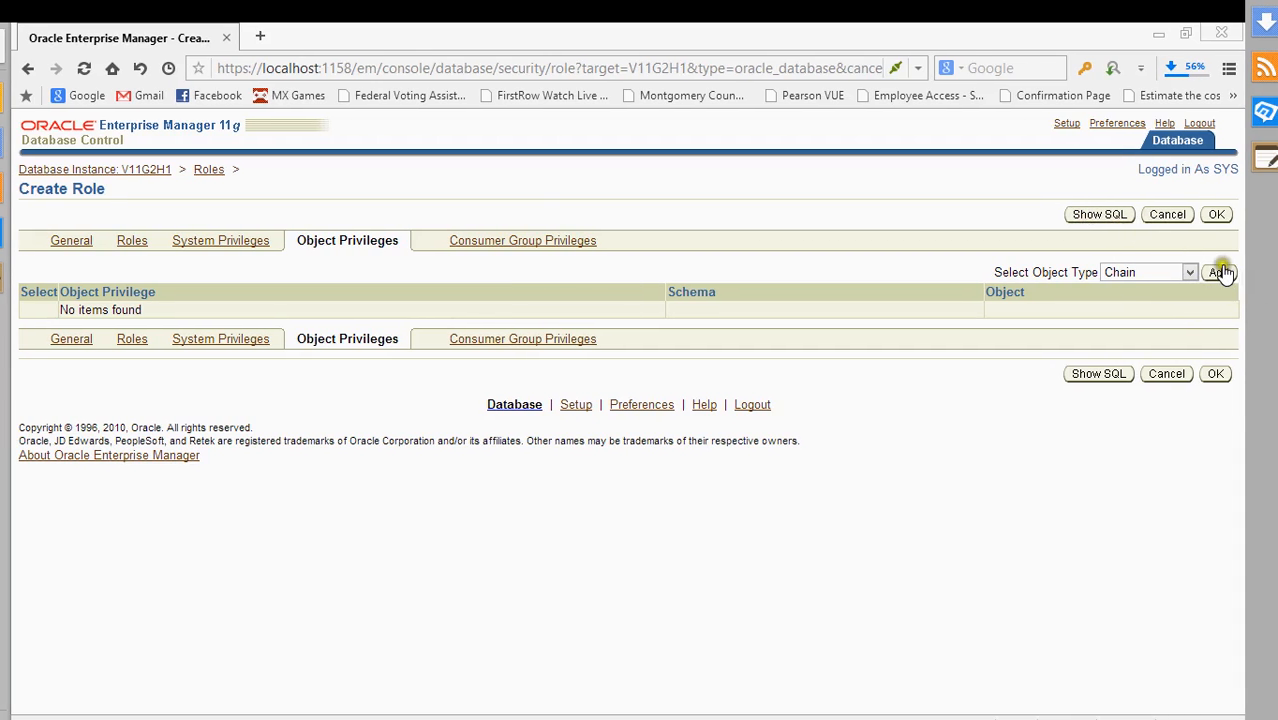
click(1219, 272)
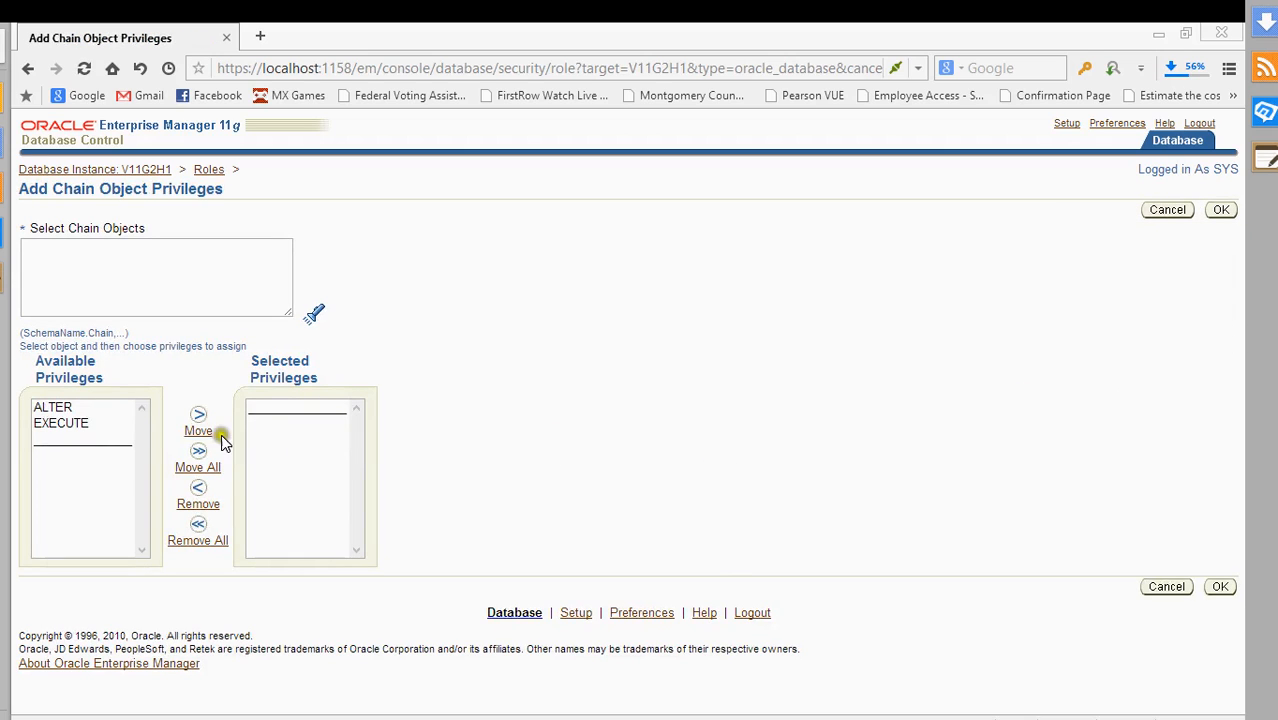
click(101, 273)
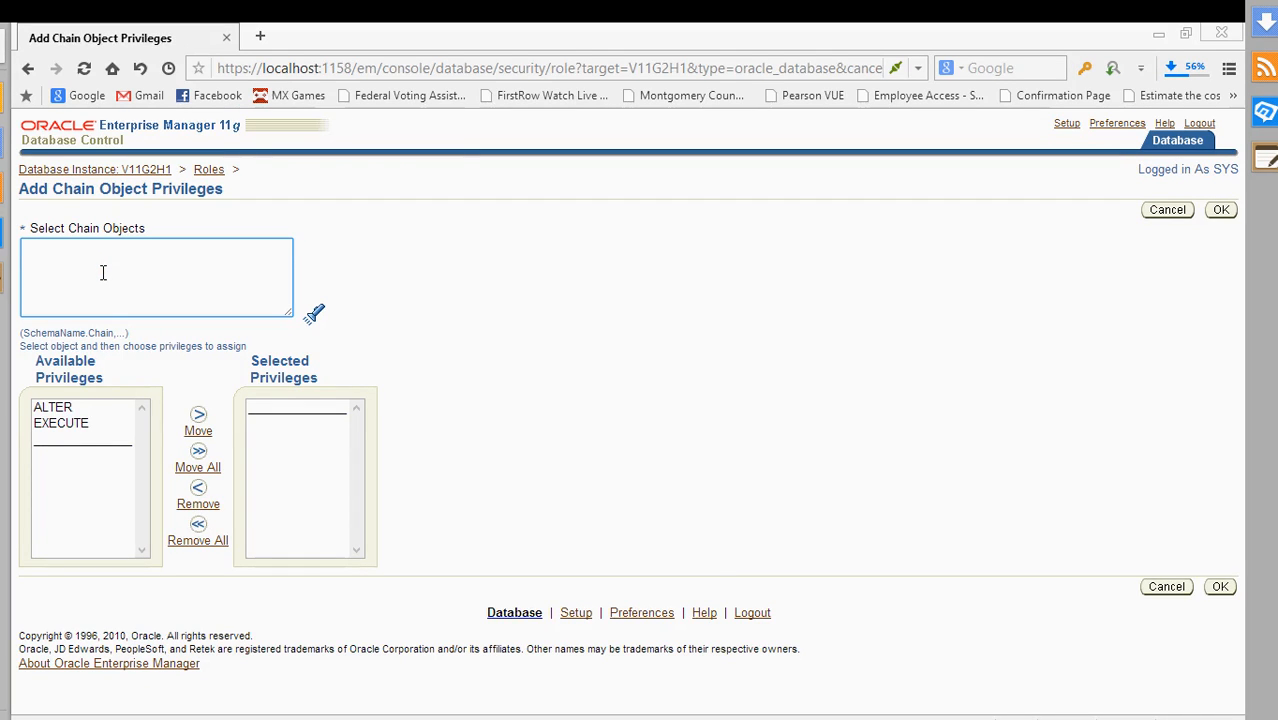
click(1165, 591)
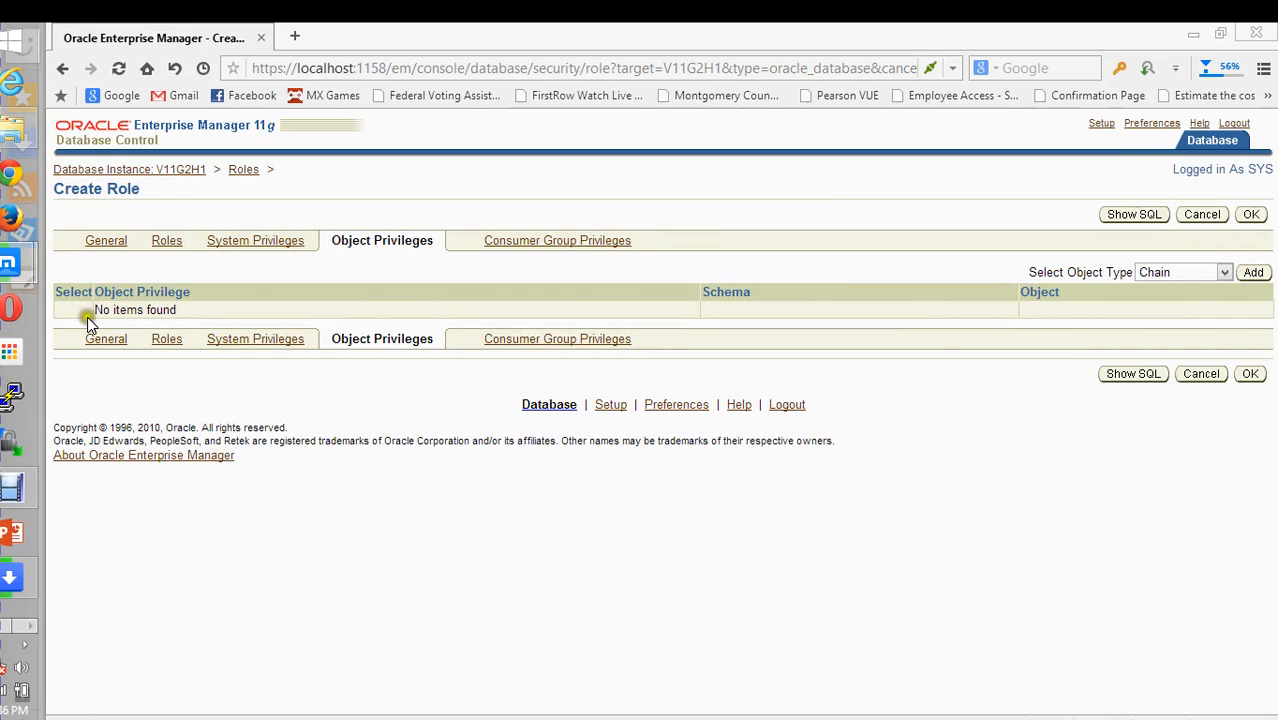
click(1231, 287)
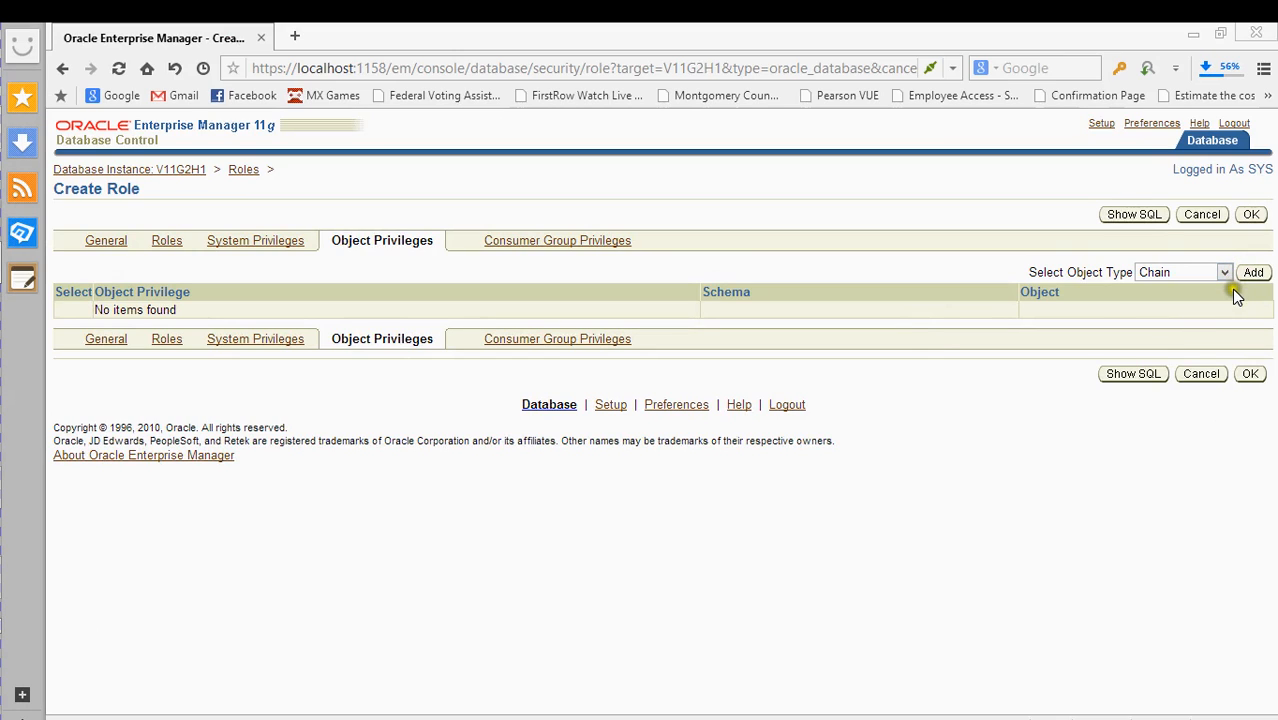
click(1224, 295)
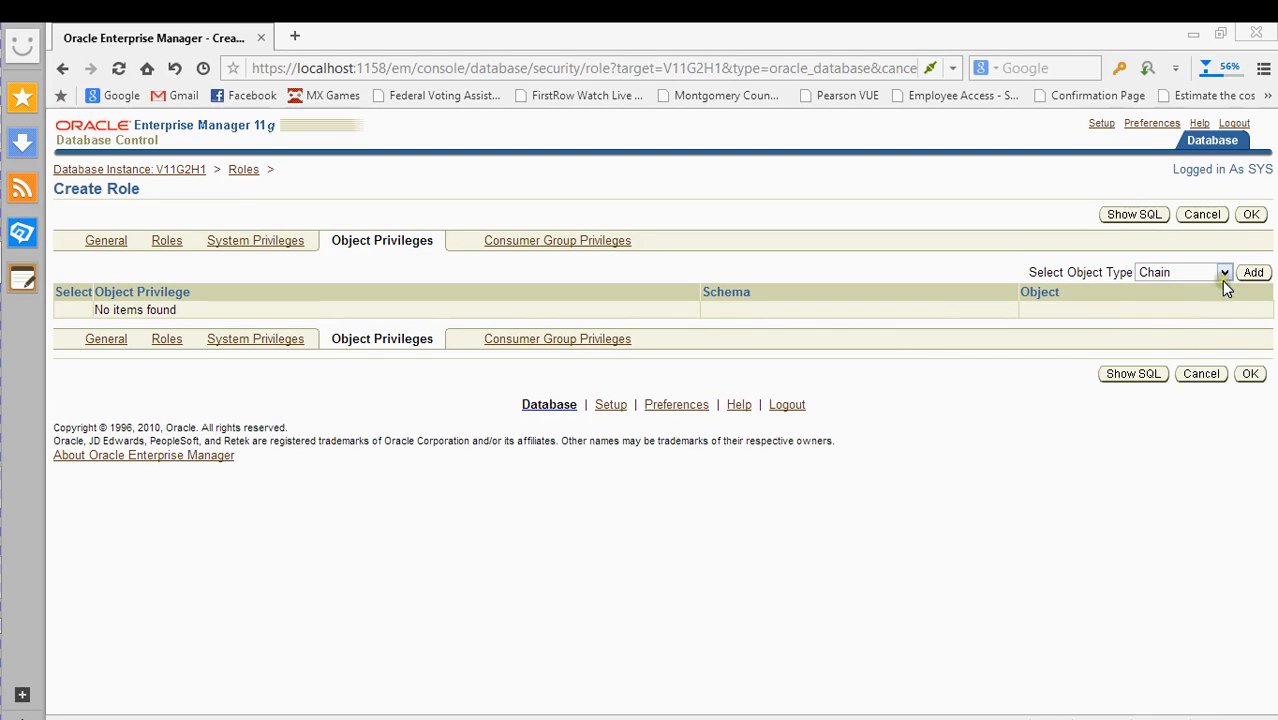
click(1190, 214)
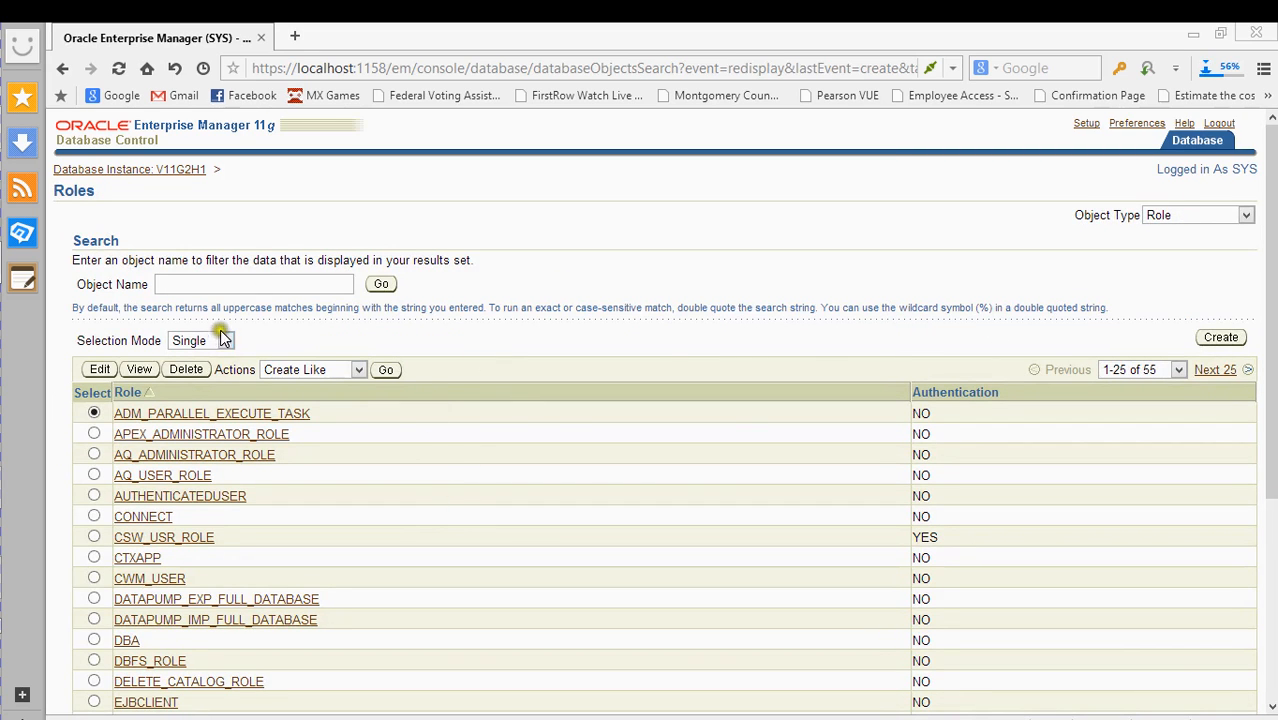
- Go back to V11G2H1's Server tab, glance at the Schema tab, and return to Server
click(143, 168)
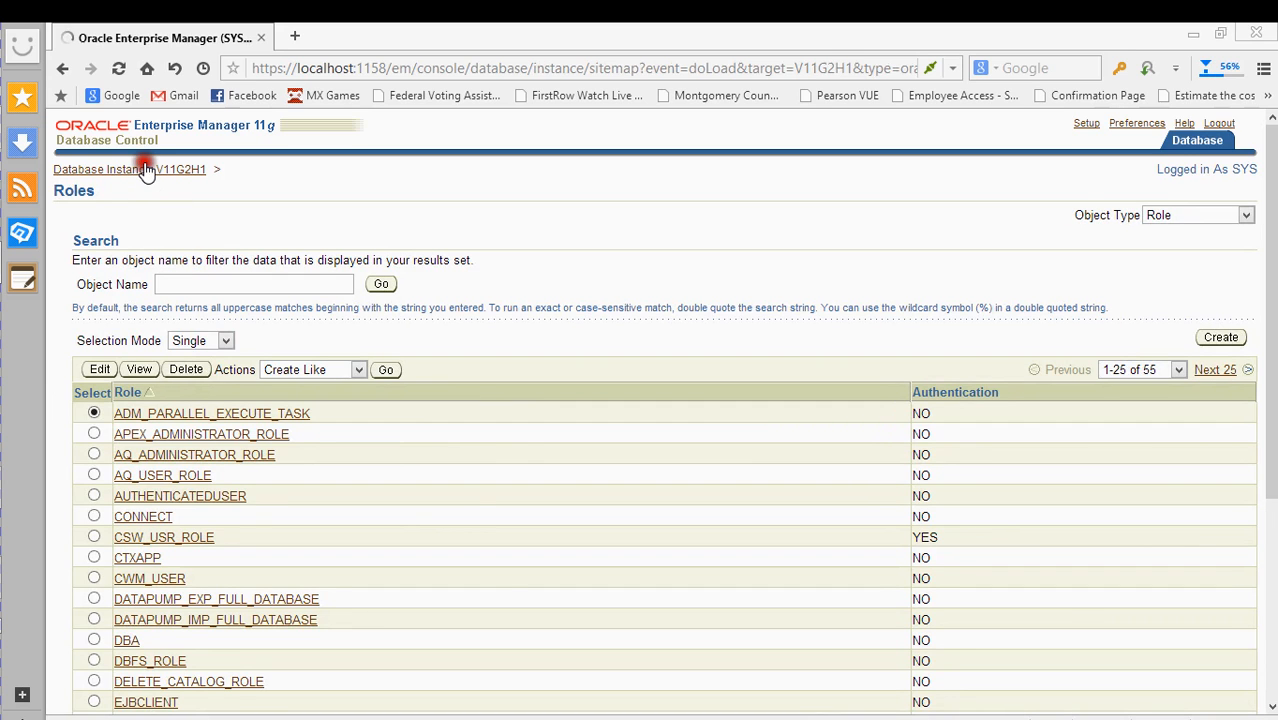
scroll(800, 430, down, 1)
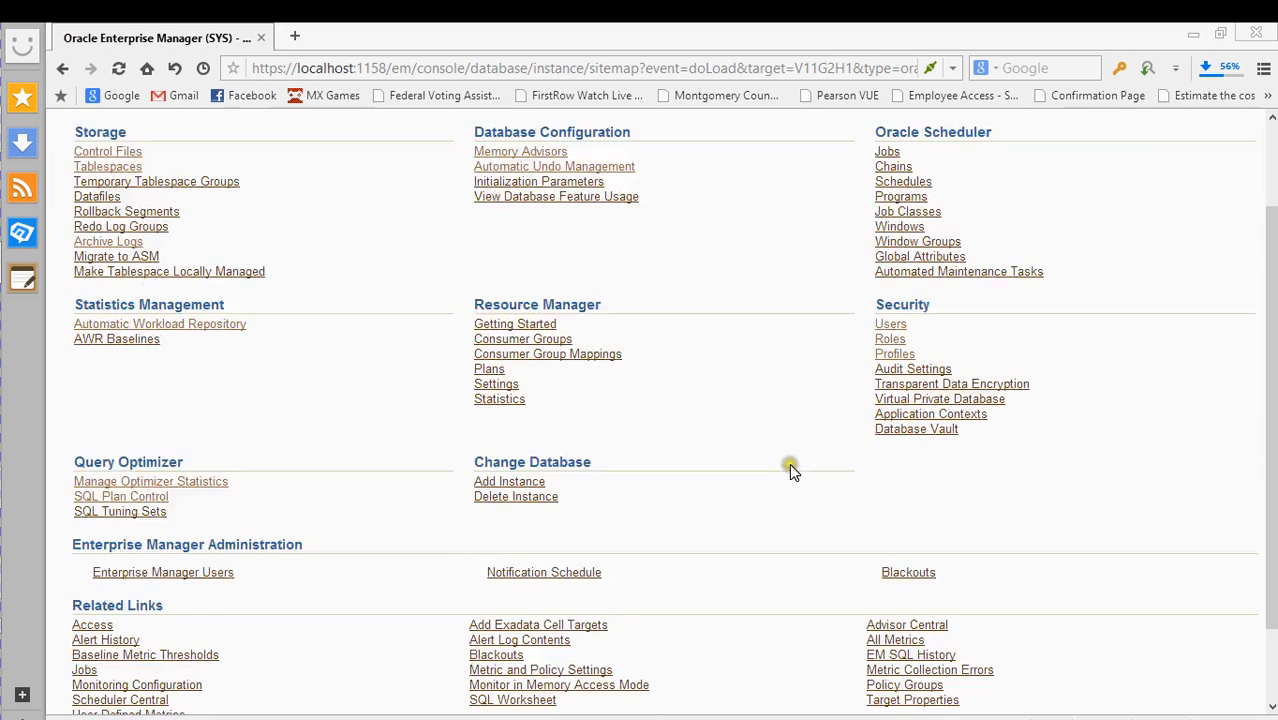
scroll(789, 468, down, 1)
scroll(788, 463, up, 3)
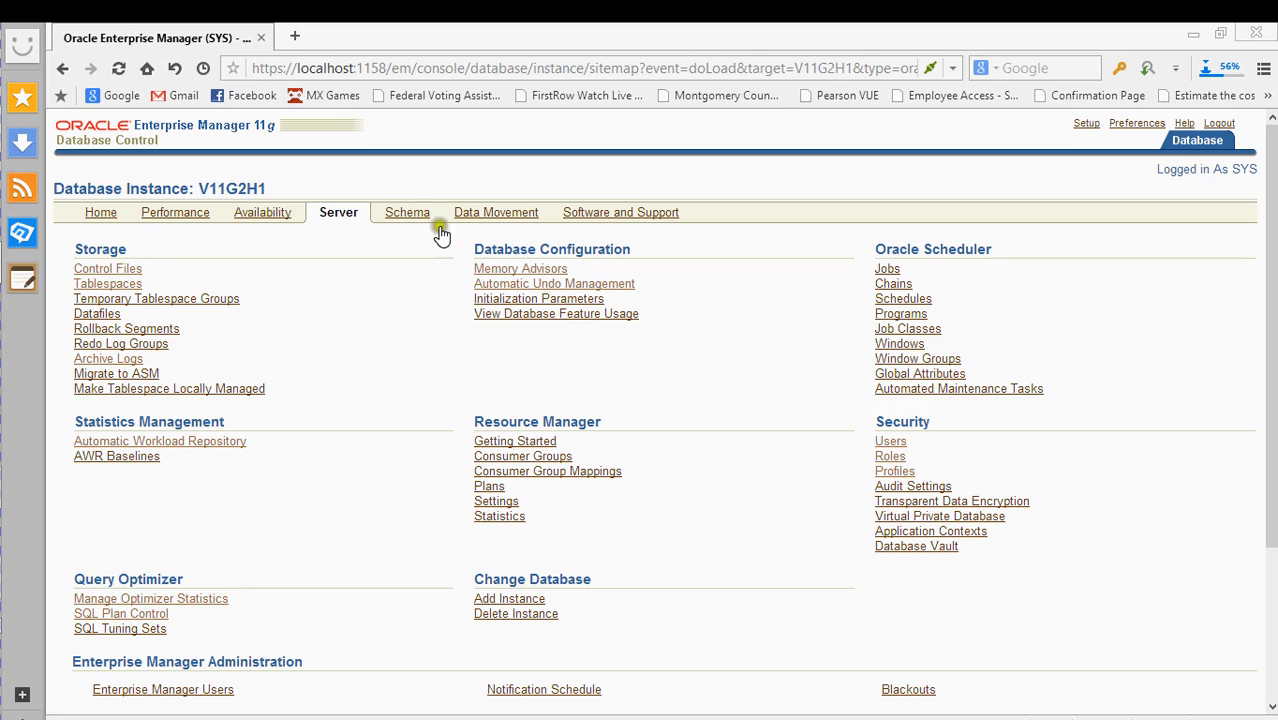
click(410, 215)
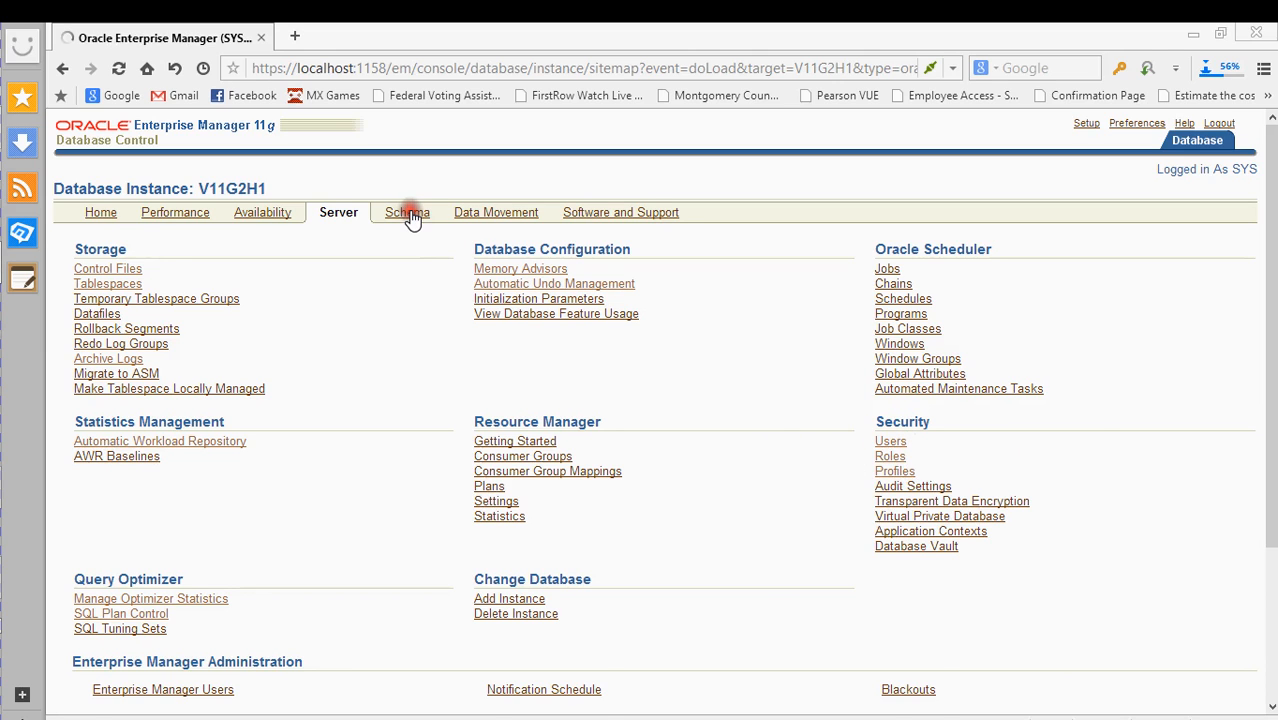
click(331, 213)
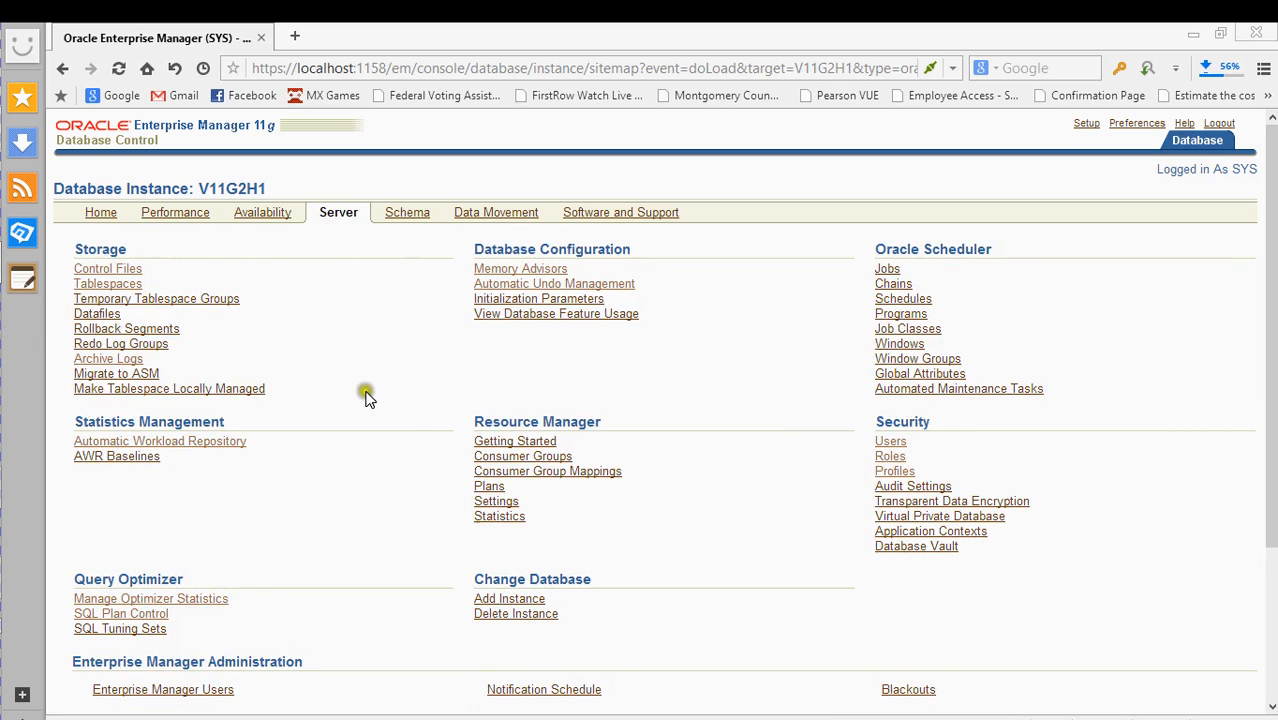
- Launch Migrate to ASM and review the ASM Instance step targeting +ASM_localhost on port 1521
click(144, 372)
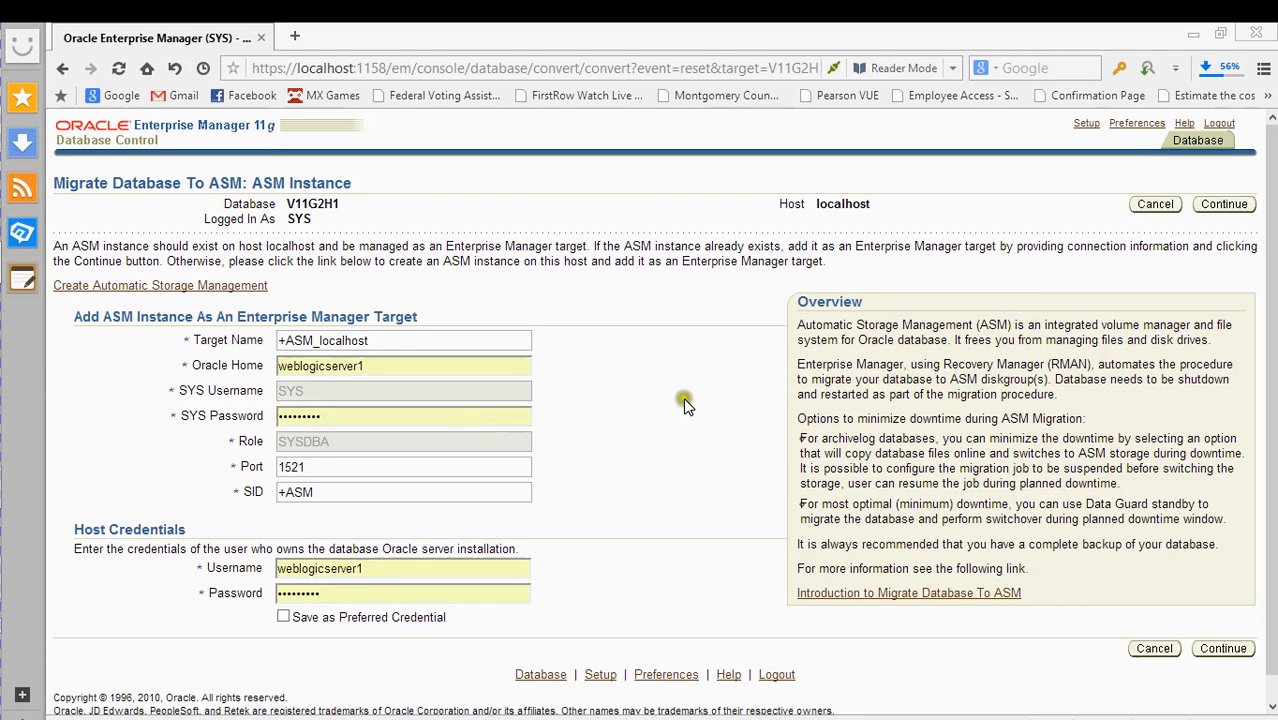
scroll(654, 361, down, 1)
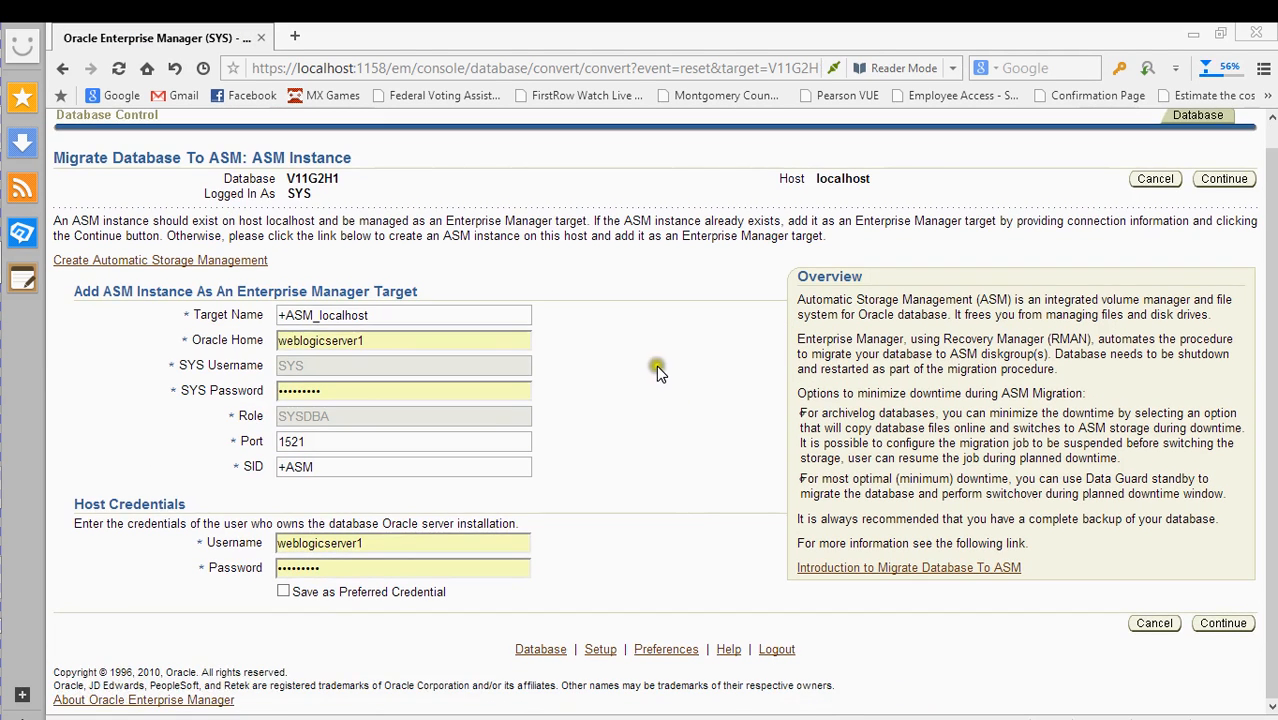
scroll(656, 365, up, 1)
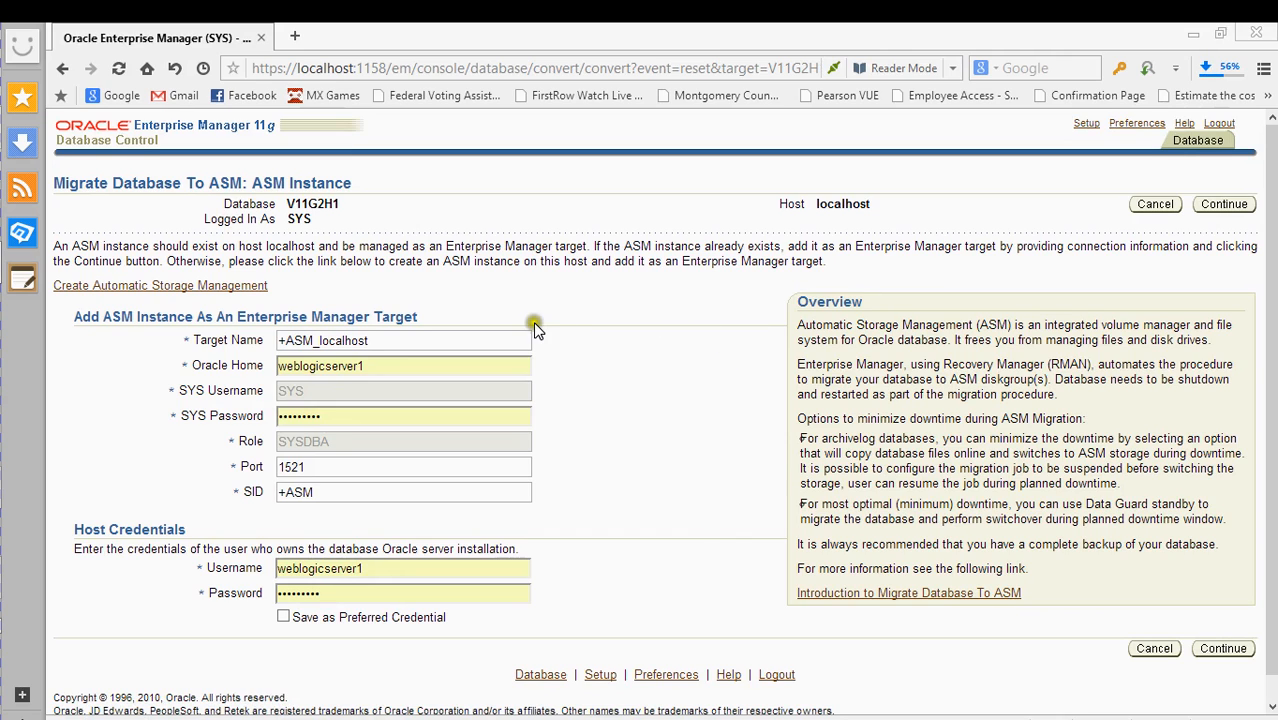
scroll(520, 296, down, 1)
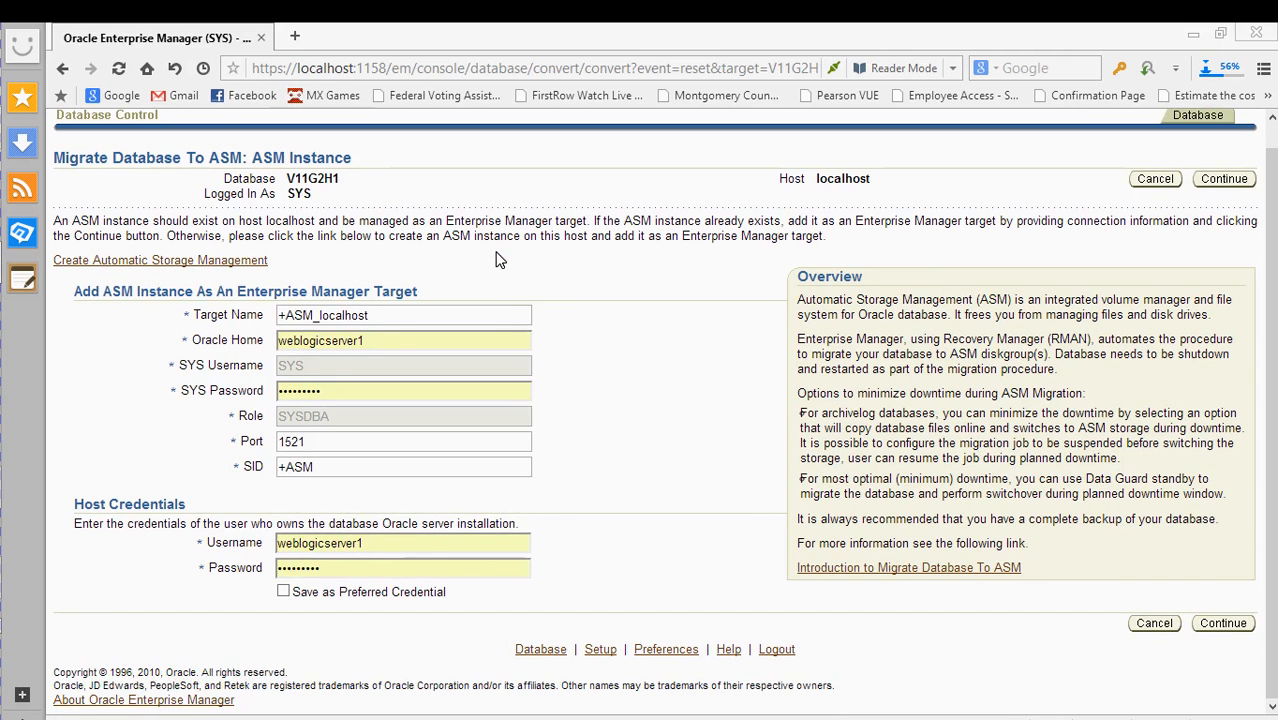
click(585, 307)
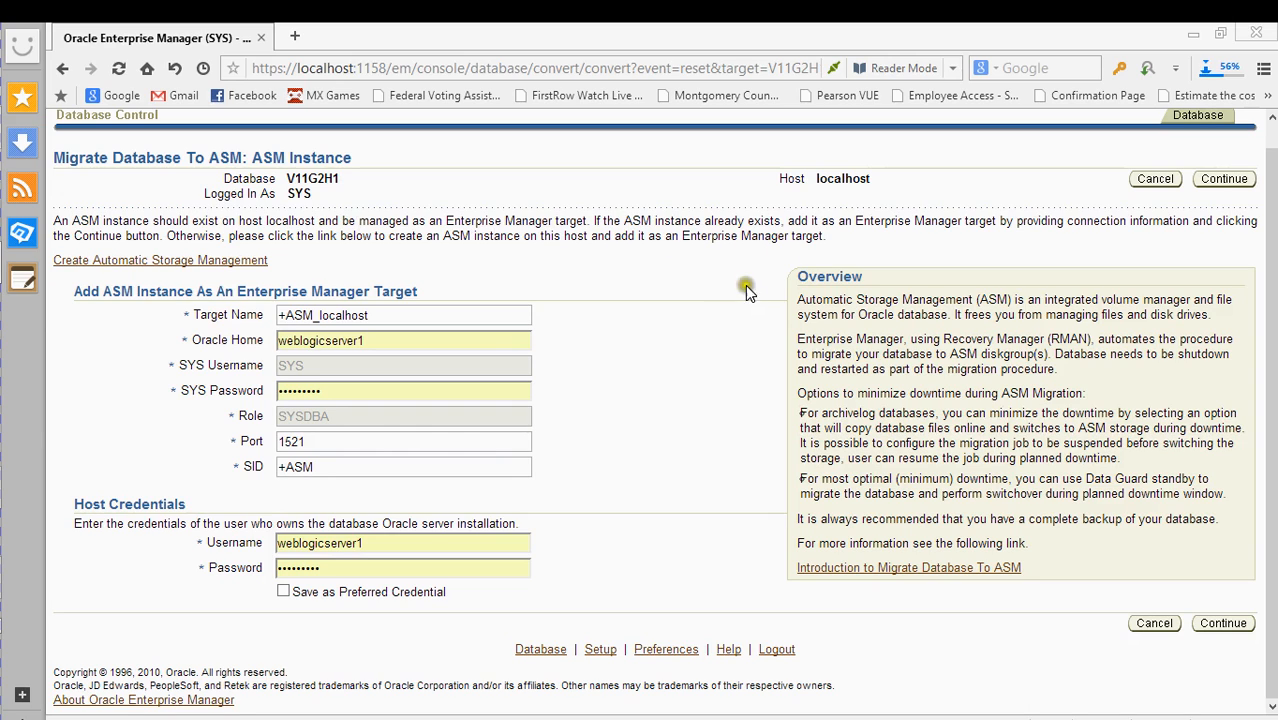
- Review the Create ASM instance form, then cancel it and the Migrate Database To ASM wizard
click(200, 262)
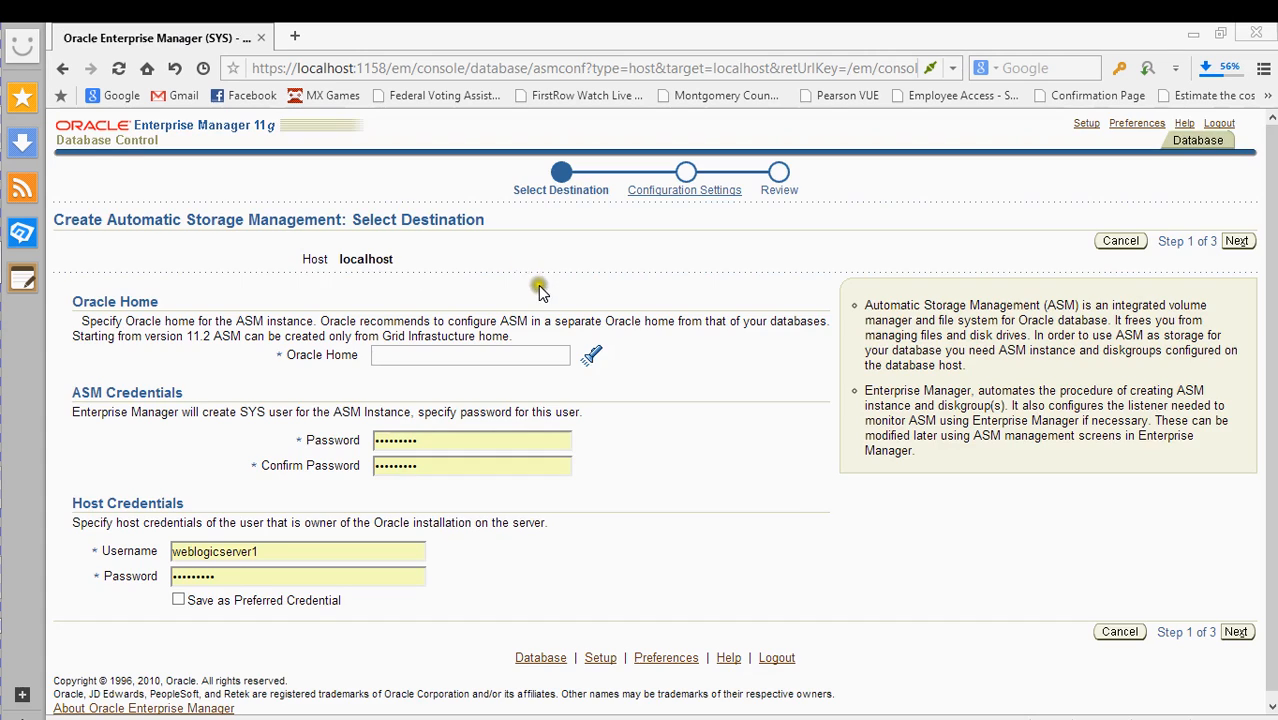
scroll(538, 290, down, 1)
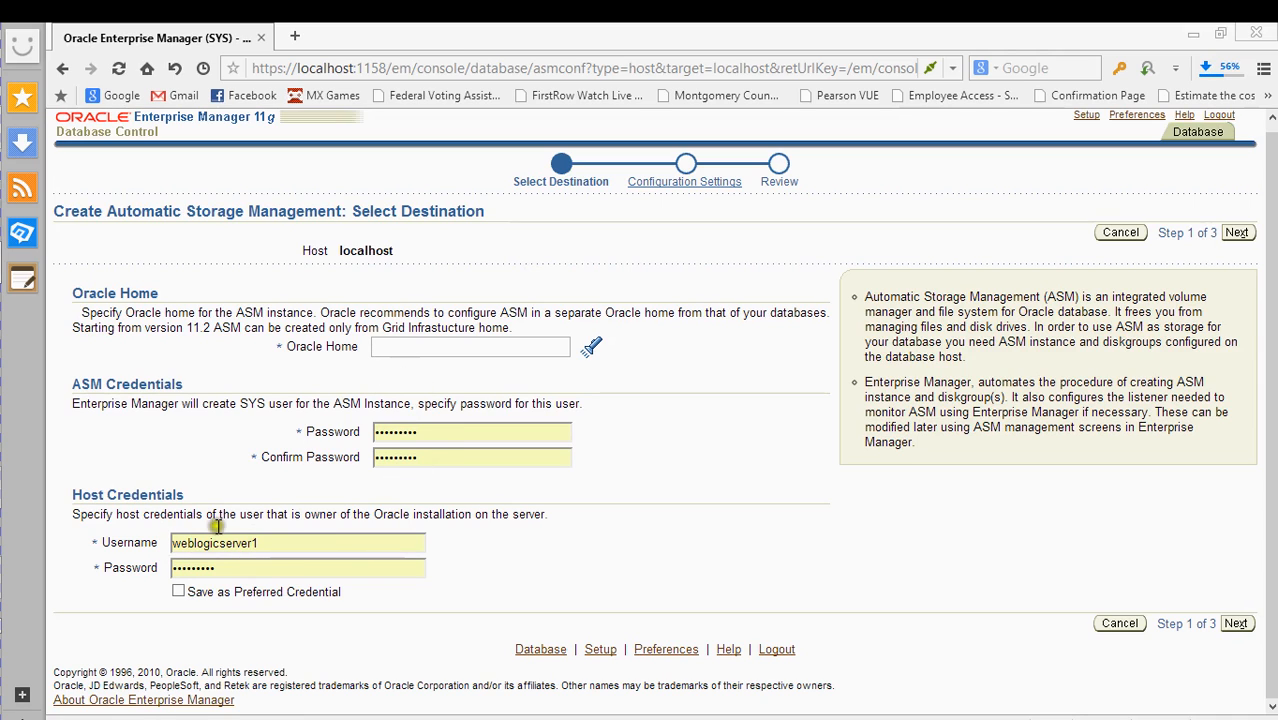
scroll(258, 311, up, 1)
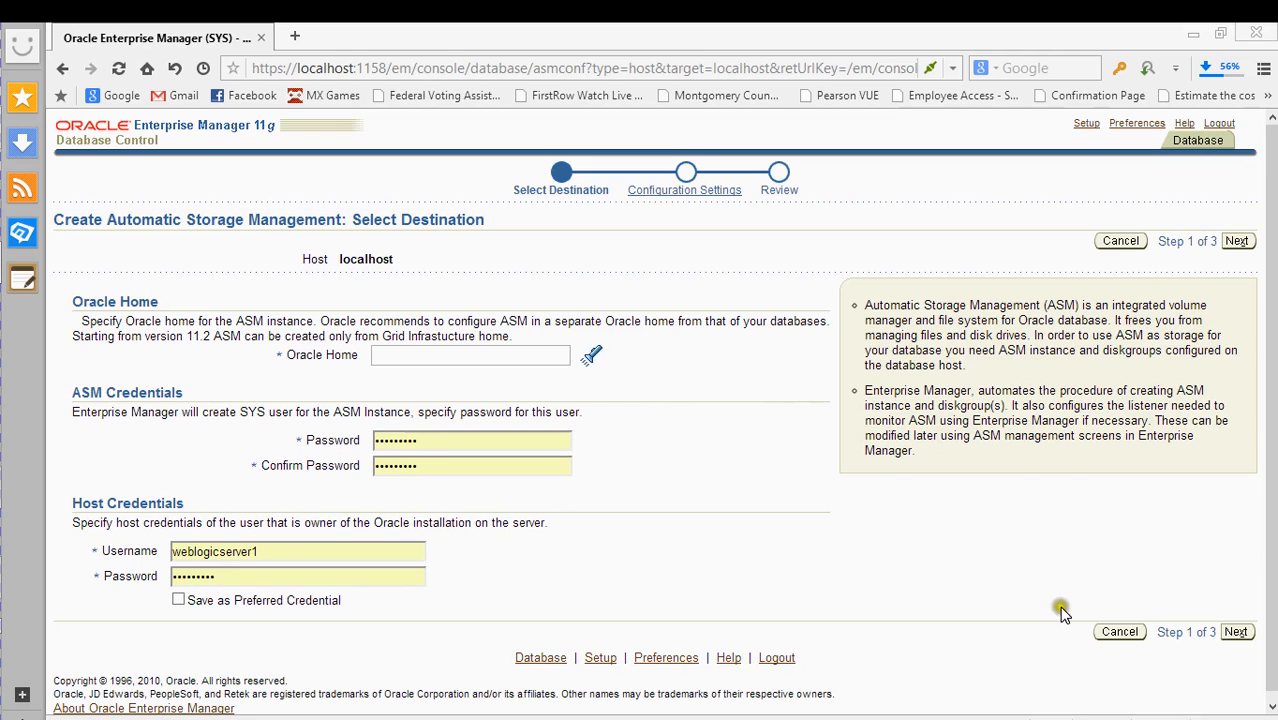
click(1121, 634)
click(1120, 636)
click(1120, 634)
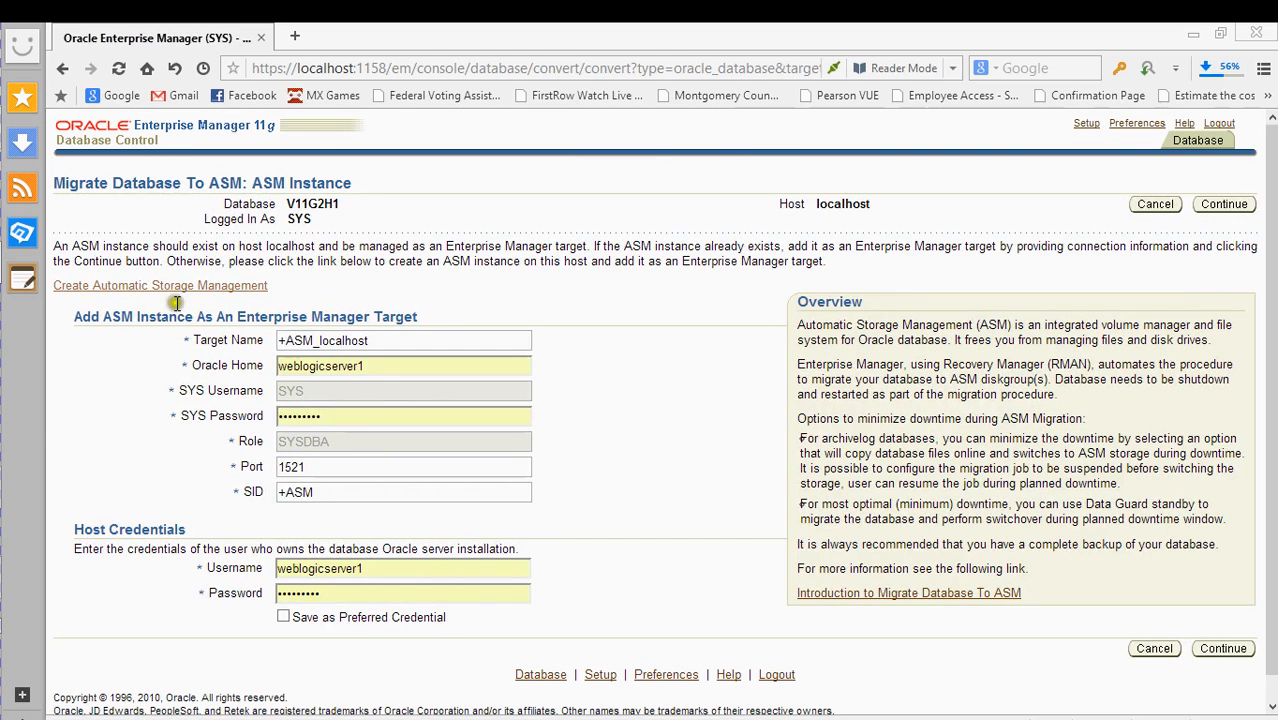
click(1152, 204)
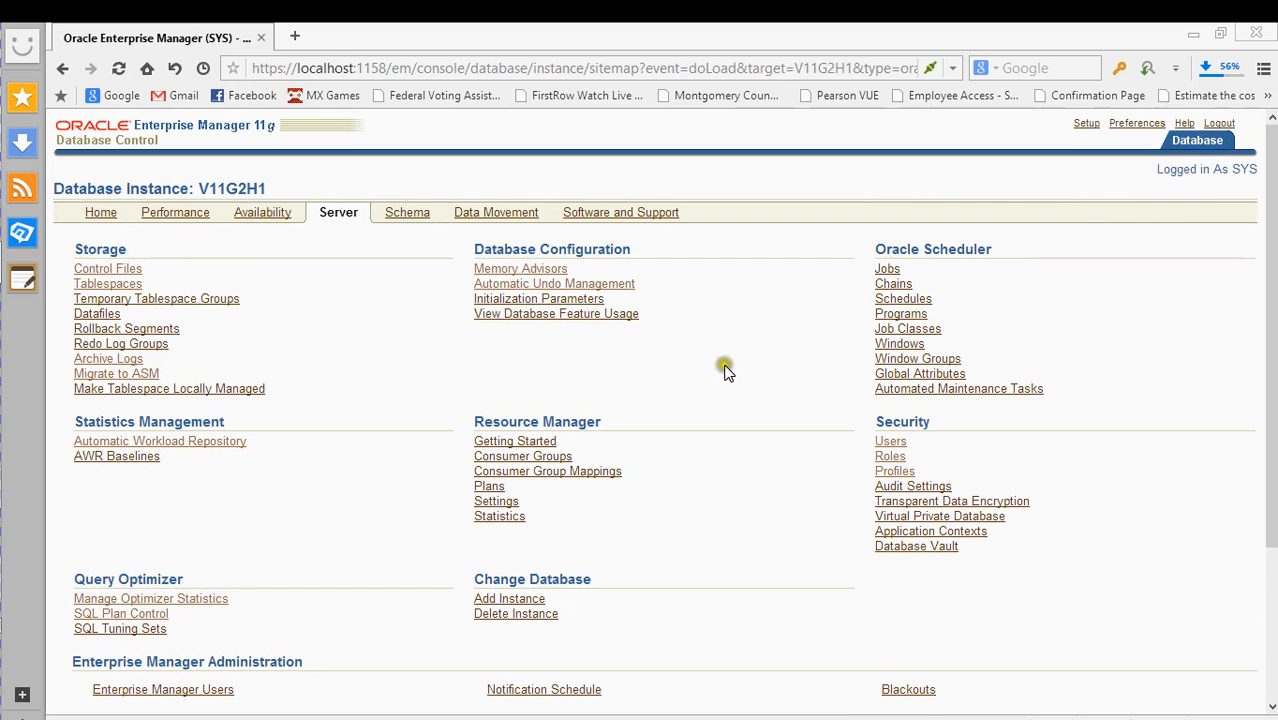
- View the Enterprise Manager Administrators list, then return to V11G2H1's Home page
scroll(724, 367, down, 5)
scroll(714, 365, up, 5)
scroll(714, 367, down, 5)
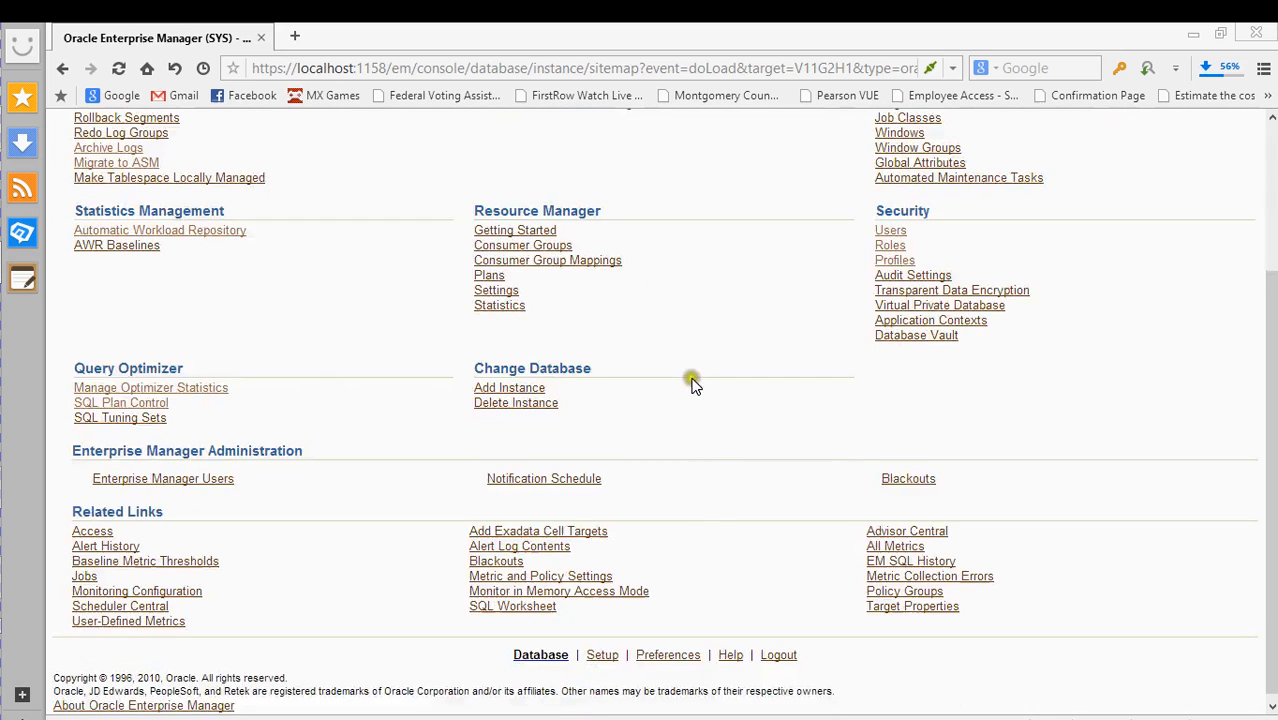
click(519, 390)
click(203, 480)
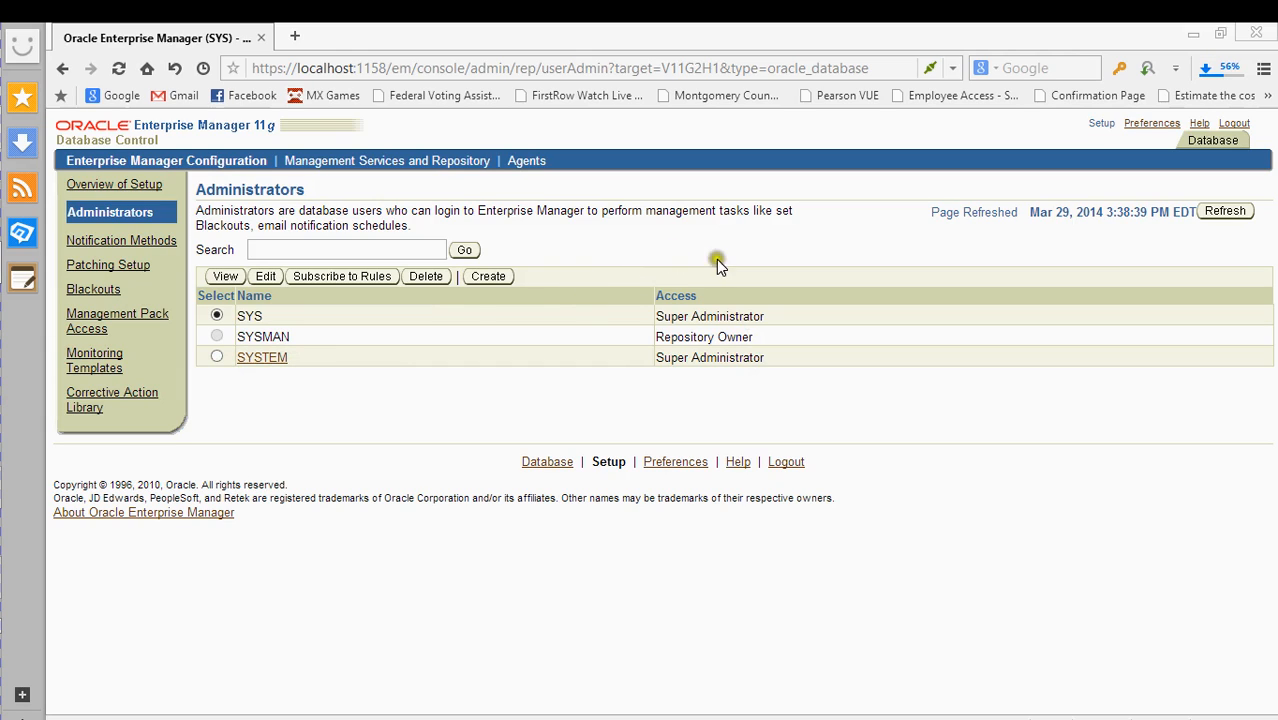
click(1197, 142)
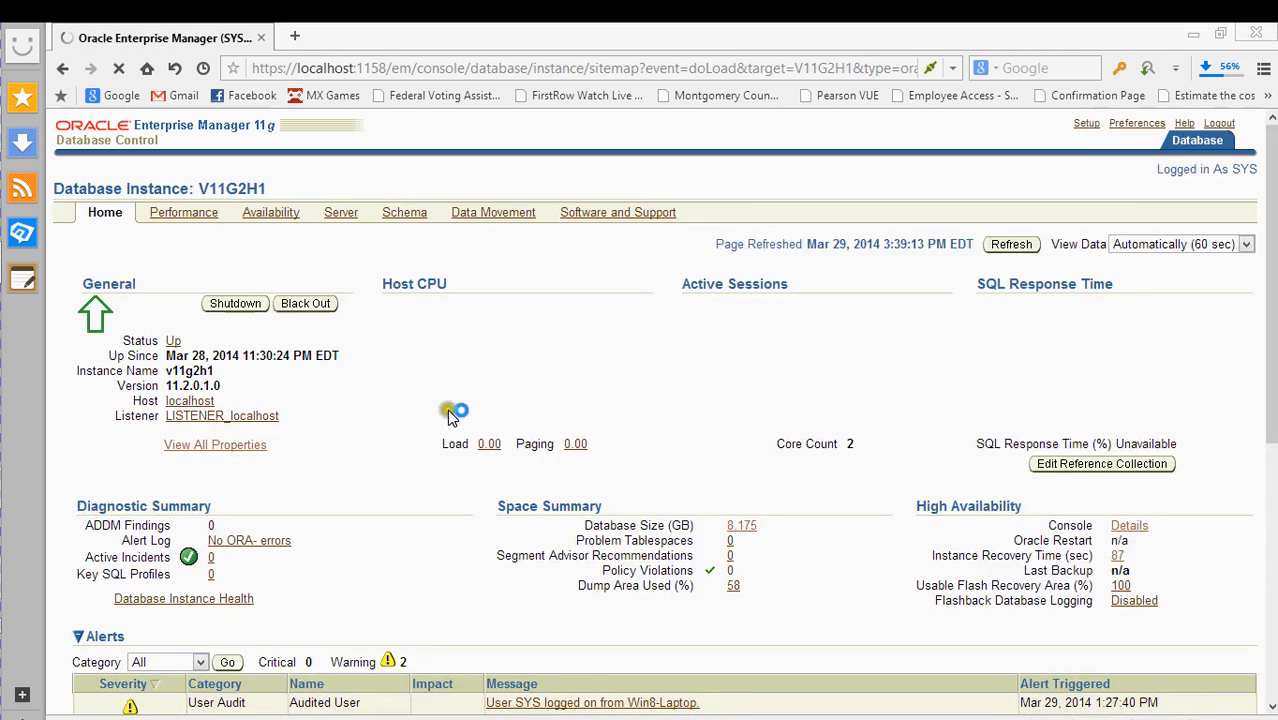
- Move from the Server tab to the Schema tab and open the Packages search for SYS
click(340, 213)
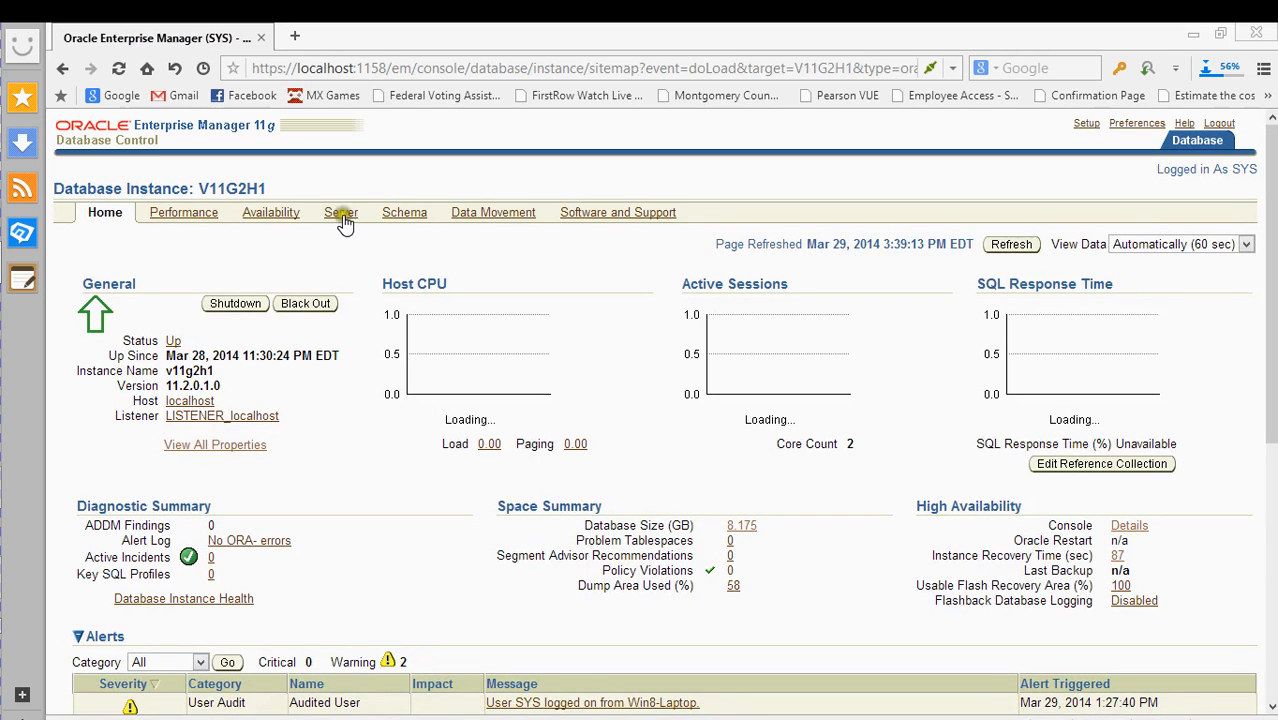
scroll(422, 318, down, 1)
scroll(419, 320, down, 4)
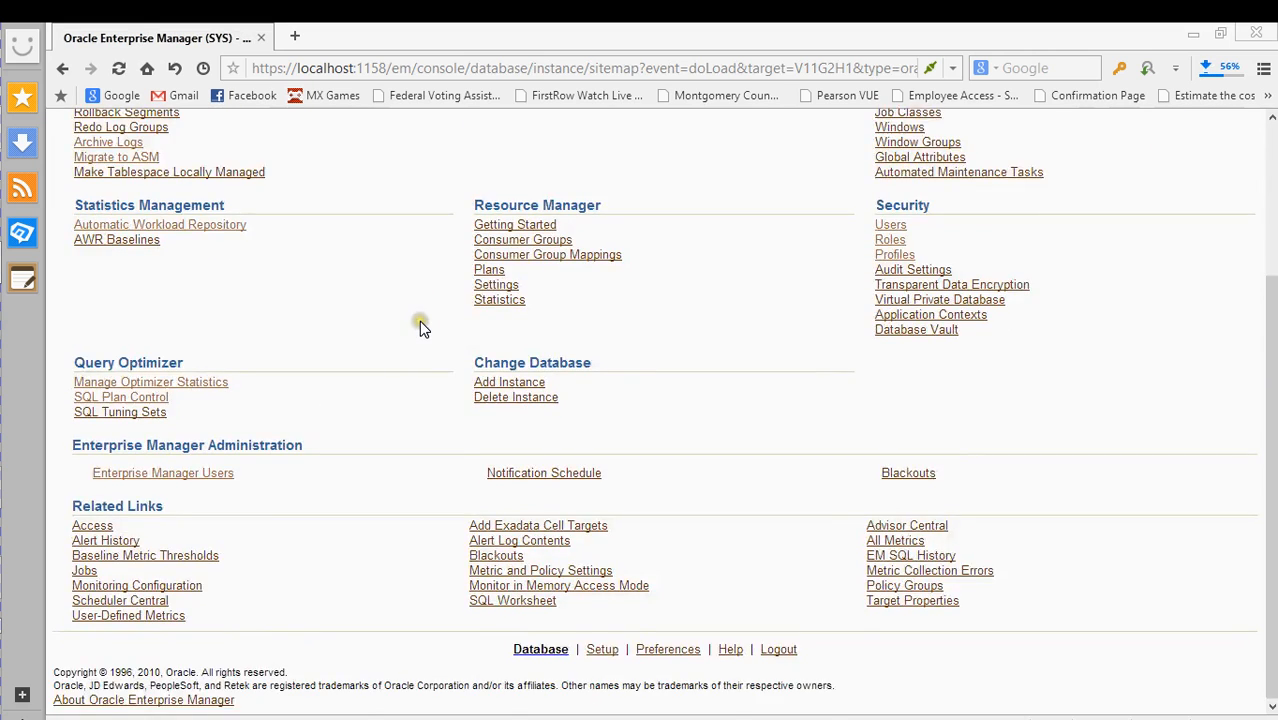
scroll(419, 320, up, 5)
click(400, 215)
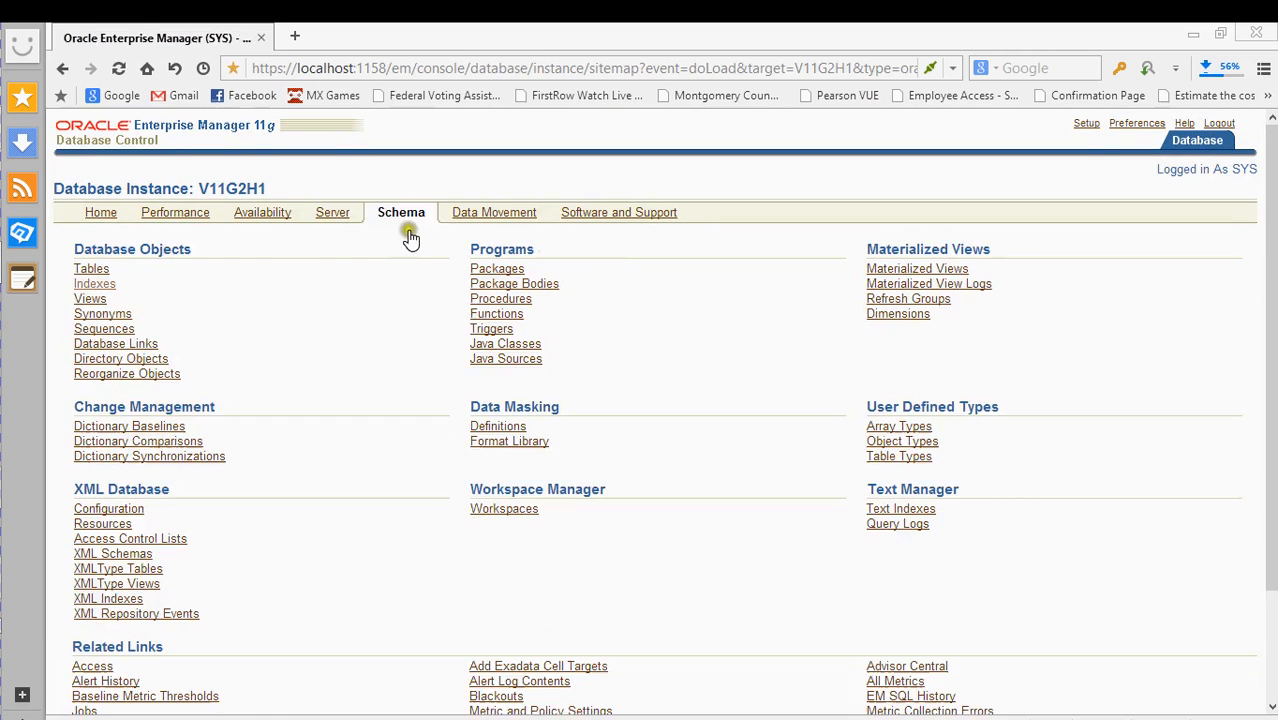
scroll(420, 350, down, 2)
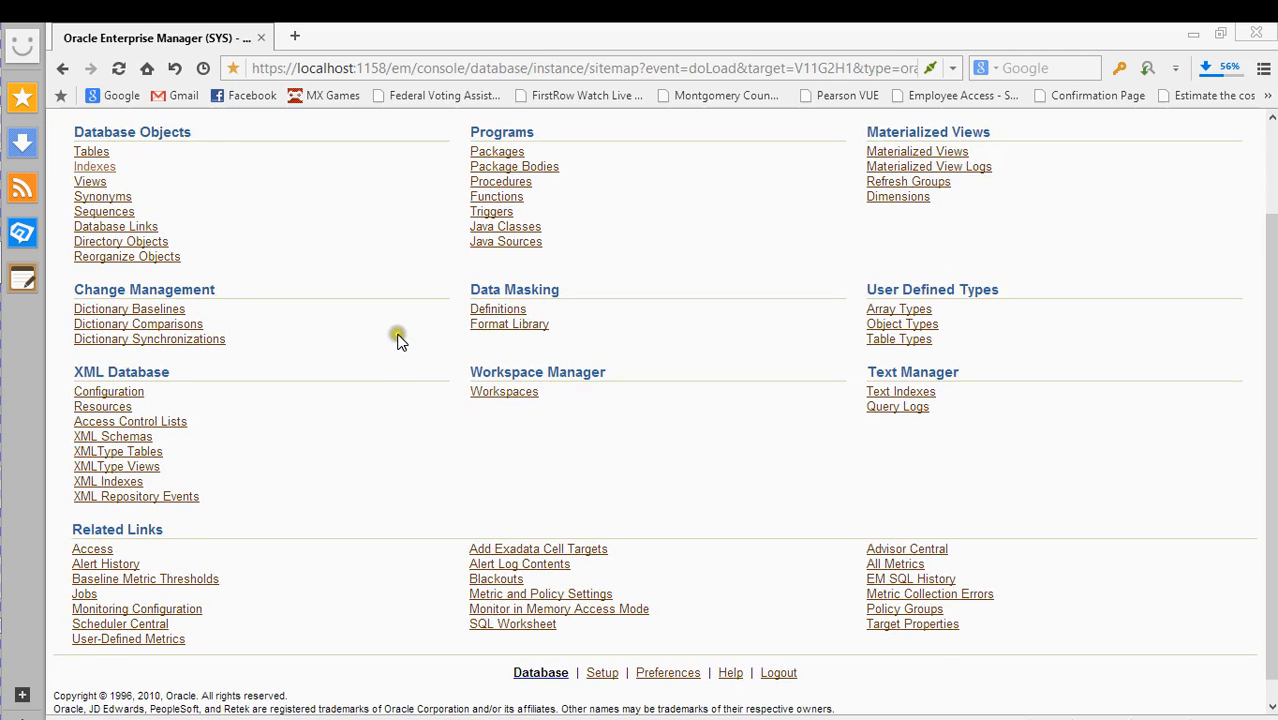
scroll(340, 318, up, 1)
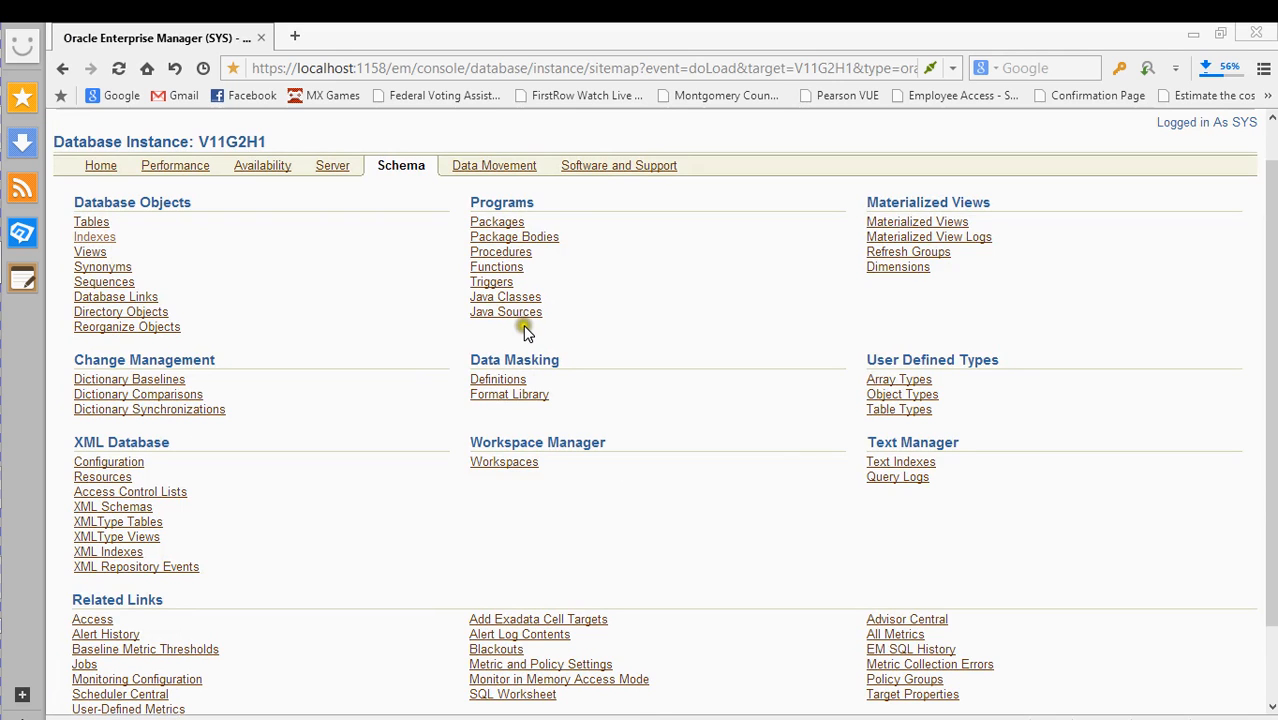
click(497, 221)
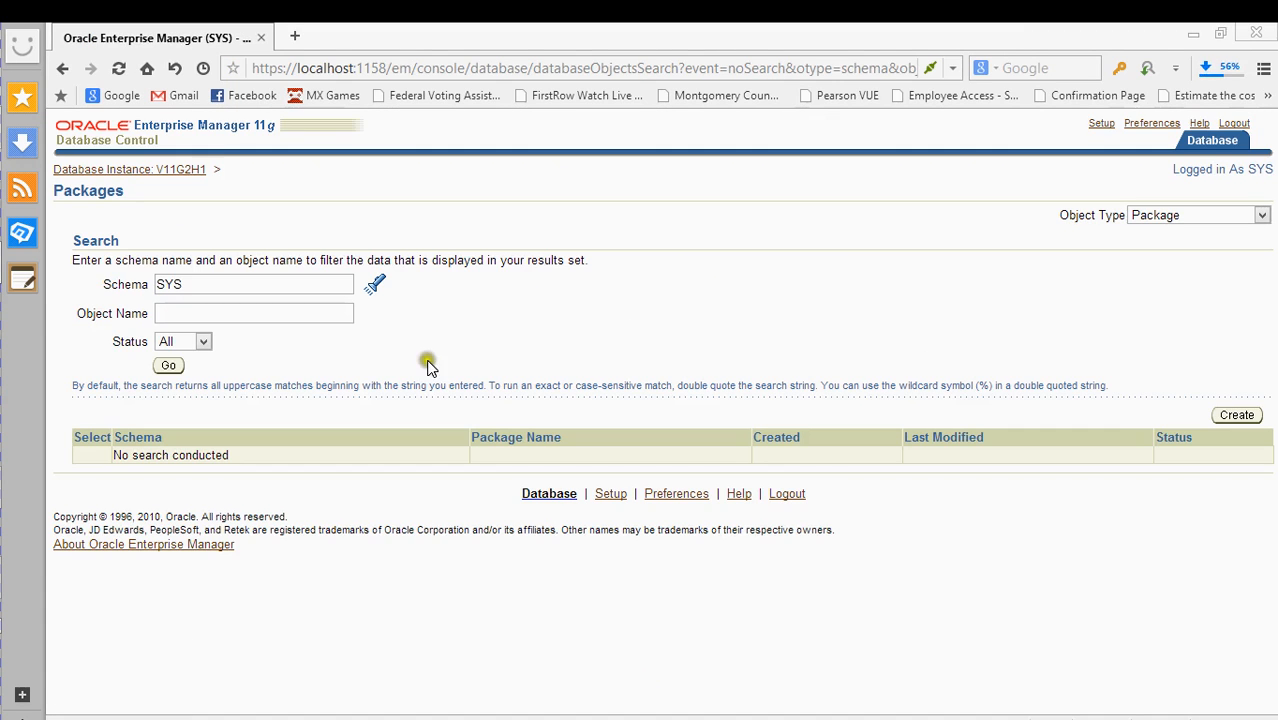
- Search SYS packages, browse the 819 results, then return via the Database Instance: V11G2H1 breadcrumb
click(168, 365)
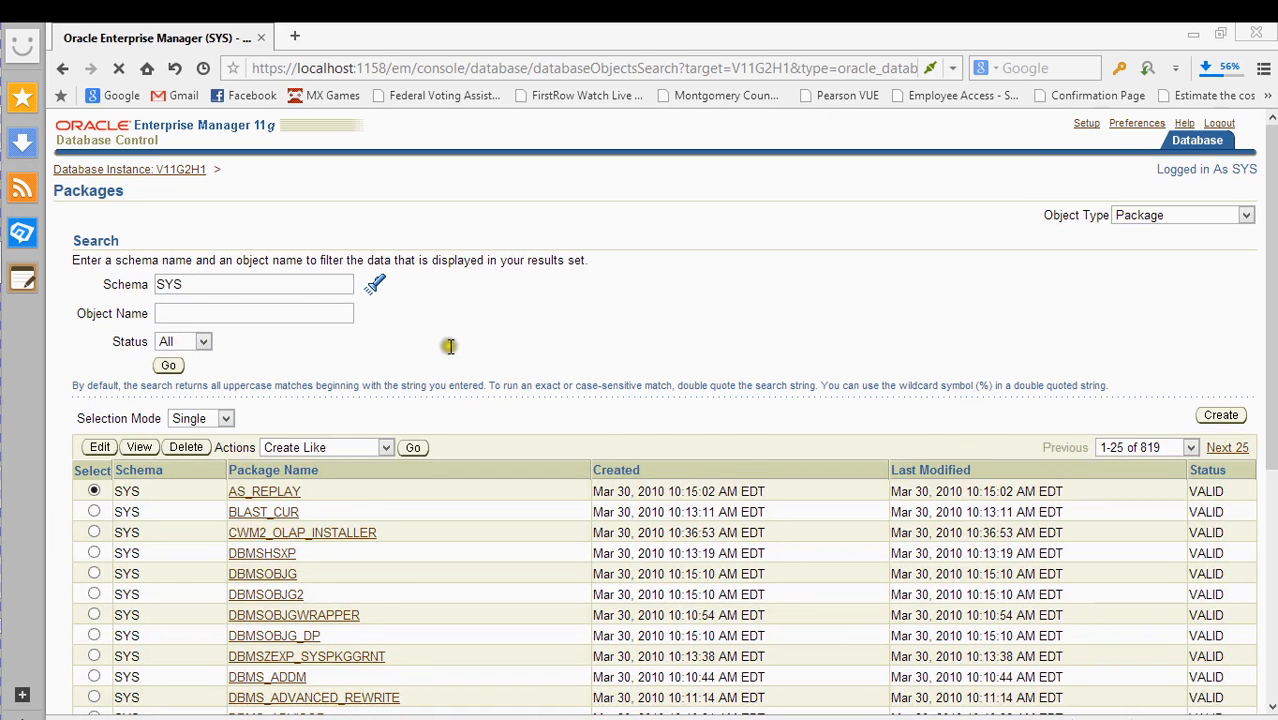
scroll(472, 358, down, 4)
scroll(556, 345, up, 1)
scroll(560, 350, down, 2)
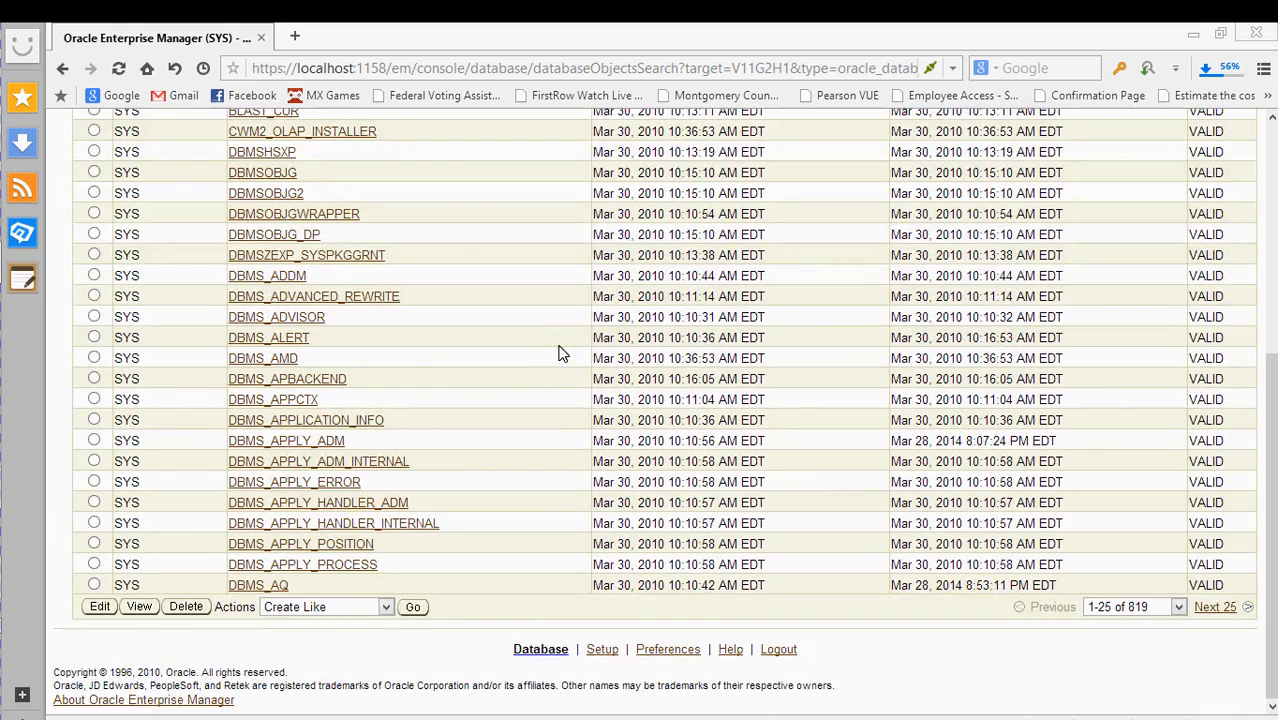
scroll(503, 413, up, 1)
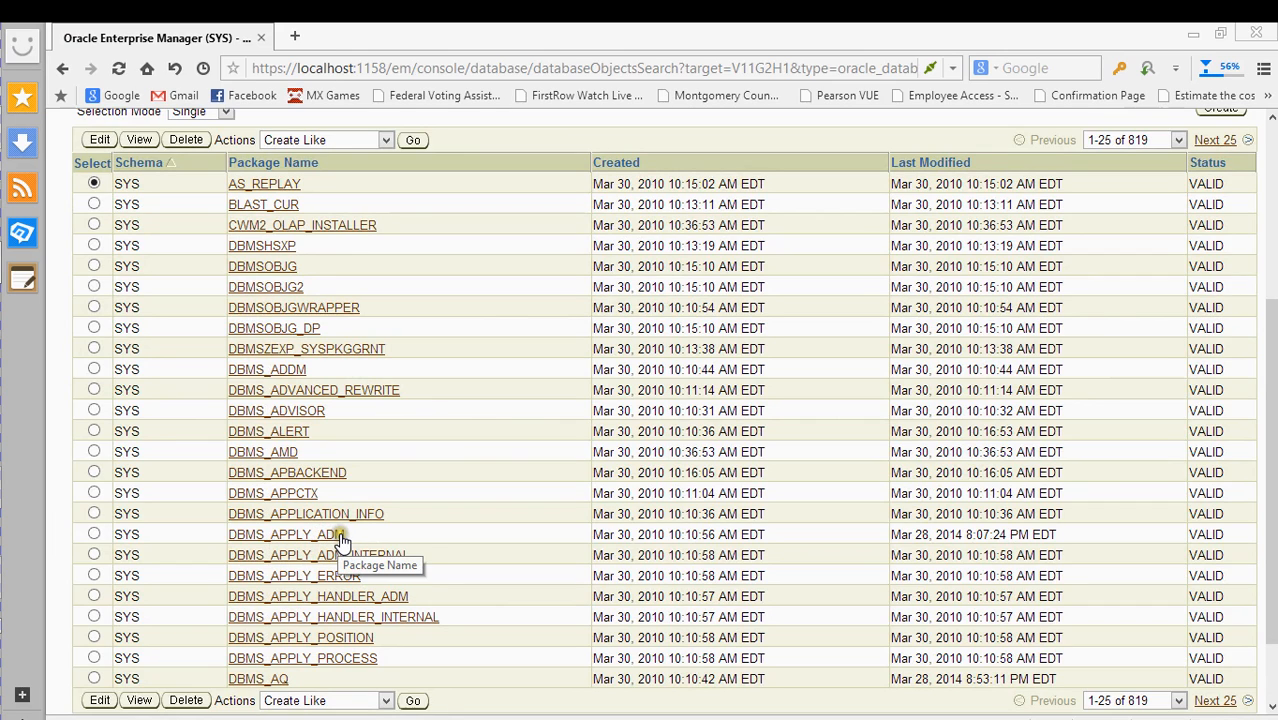
scroll(465, 432, up, 1)
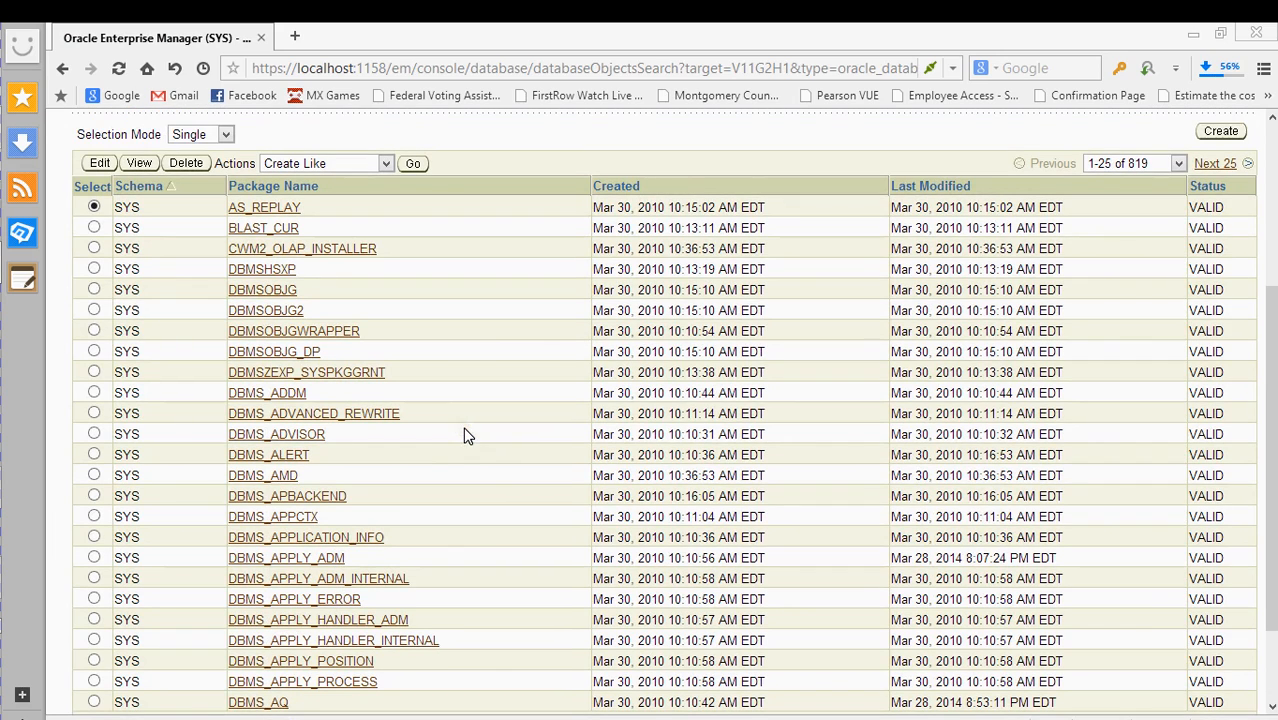
scroll(478, 427, up, 3)
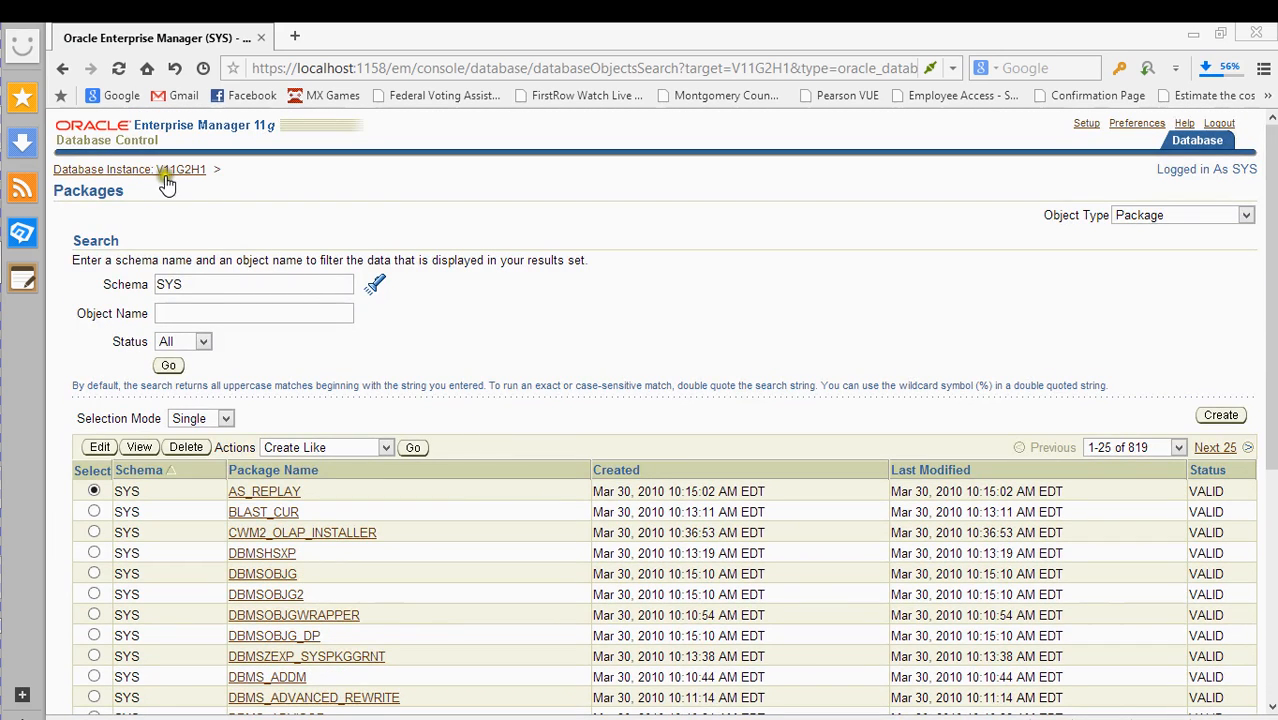
scroll(336, 380, down, 3)
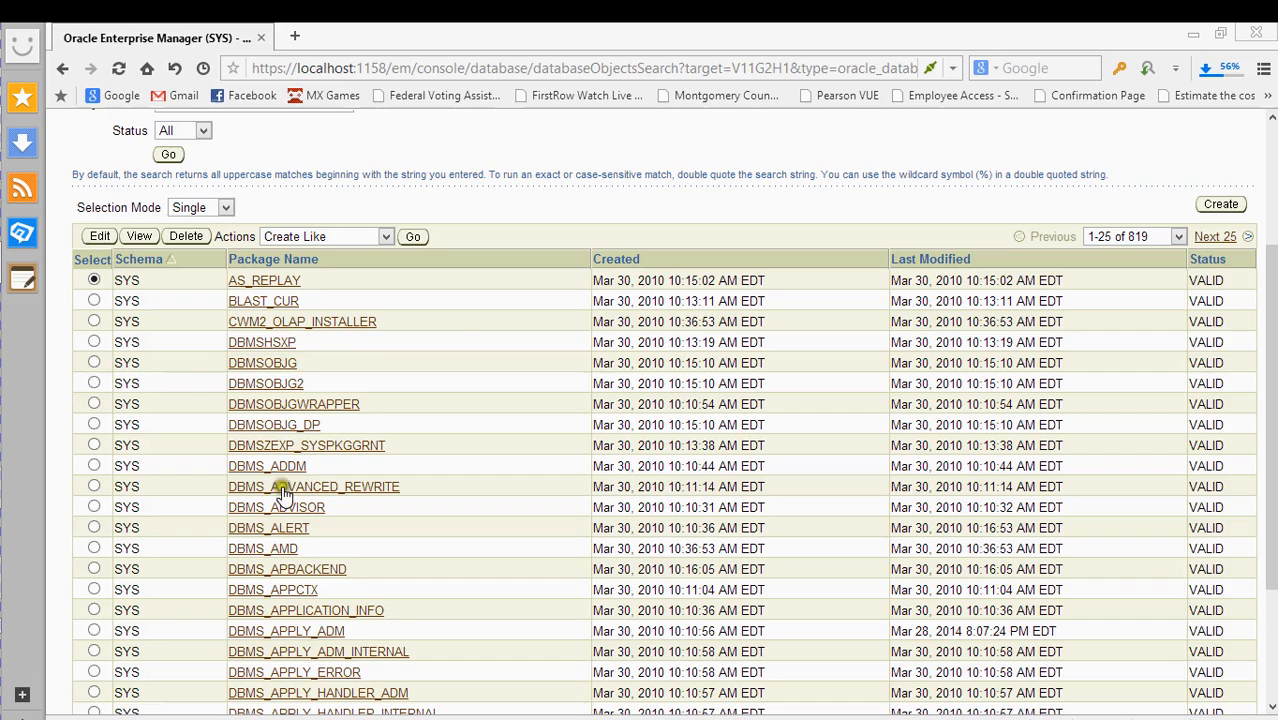
scroll(480, 375, up, 3)
scroll(480, 375, down, 2)
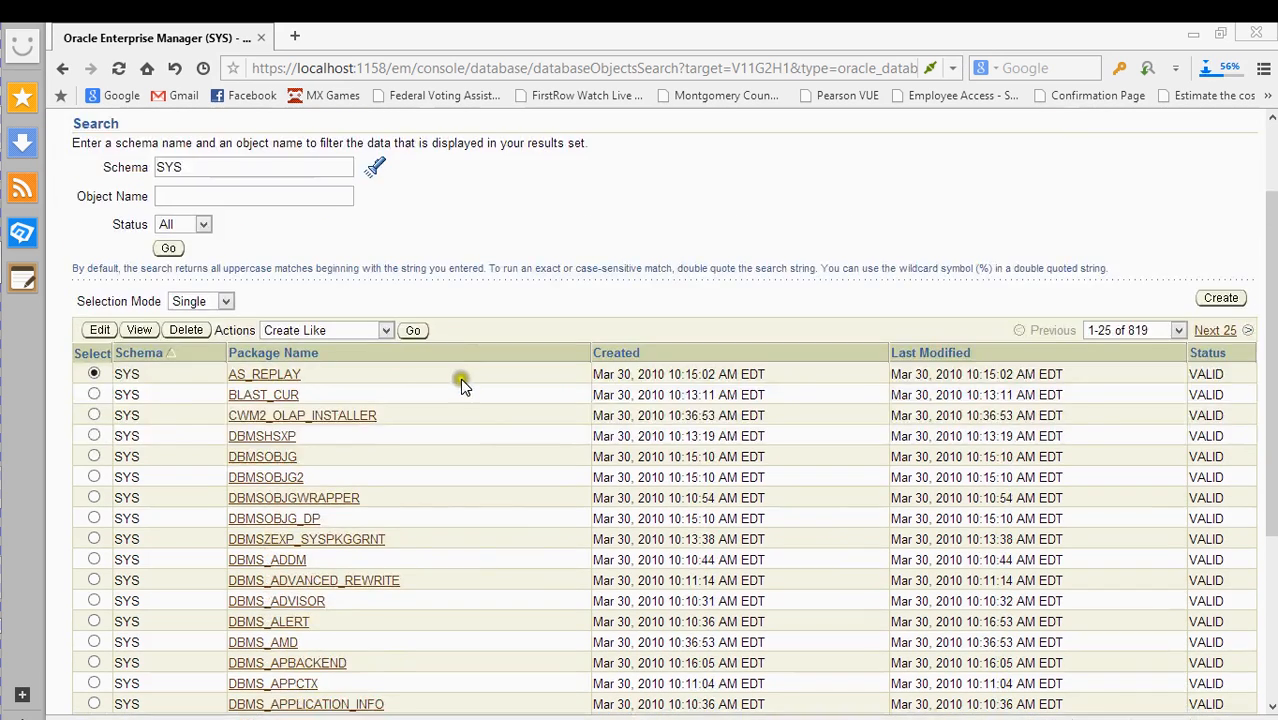
scroll(462, 379, up, 2)
click(110, 170)
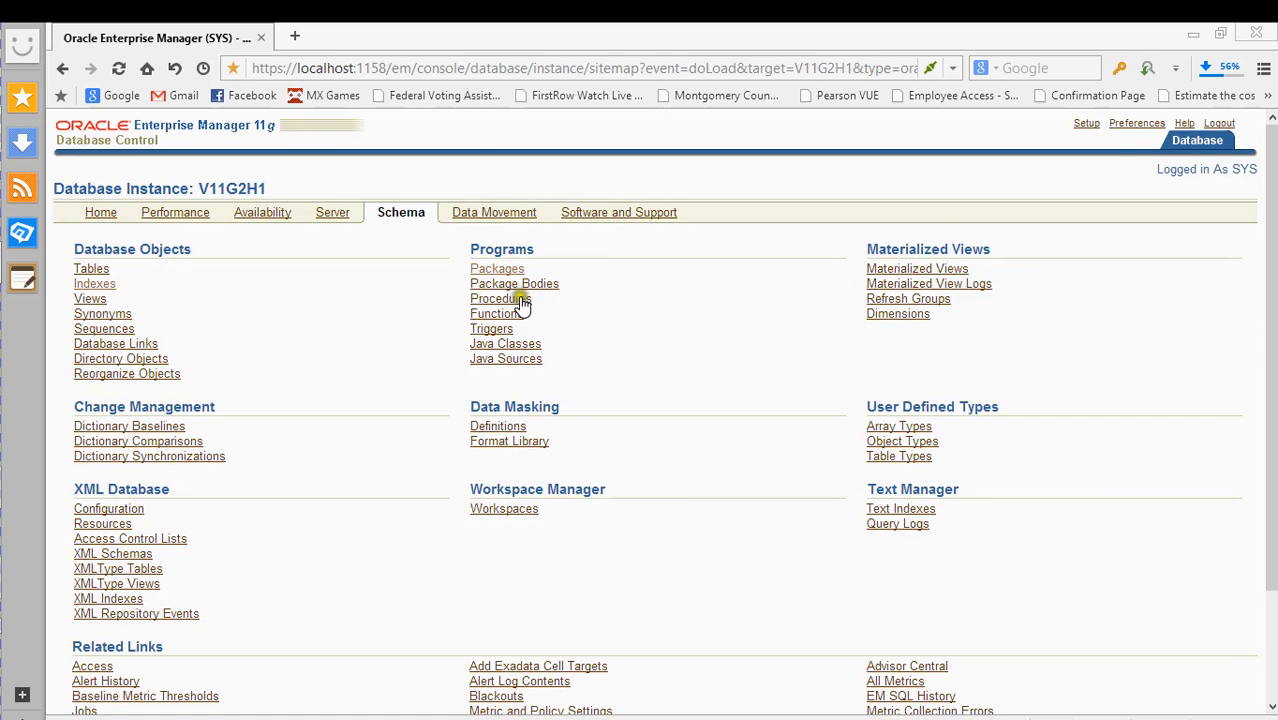
- List the SYS package bodies, then go back to the Schema overview
click(514, 285)
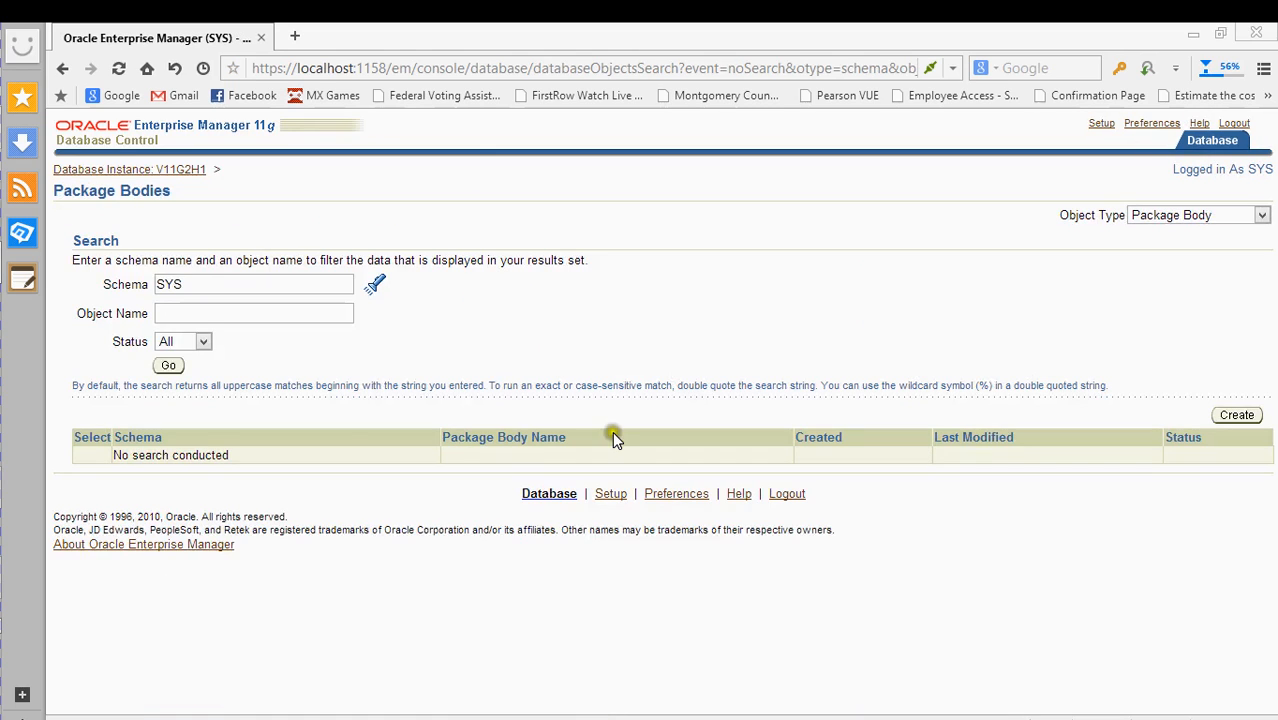
click(168, 366)
scroll(479, 483, down, 4)
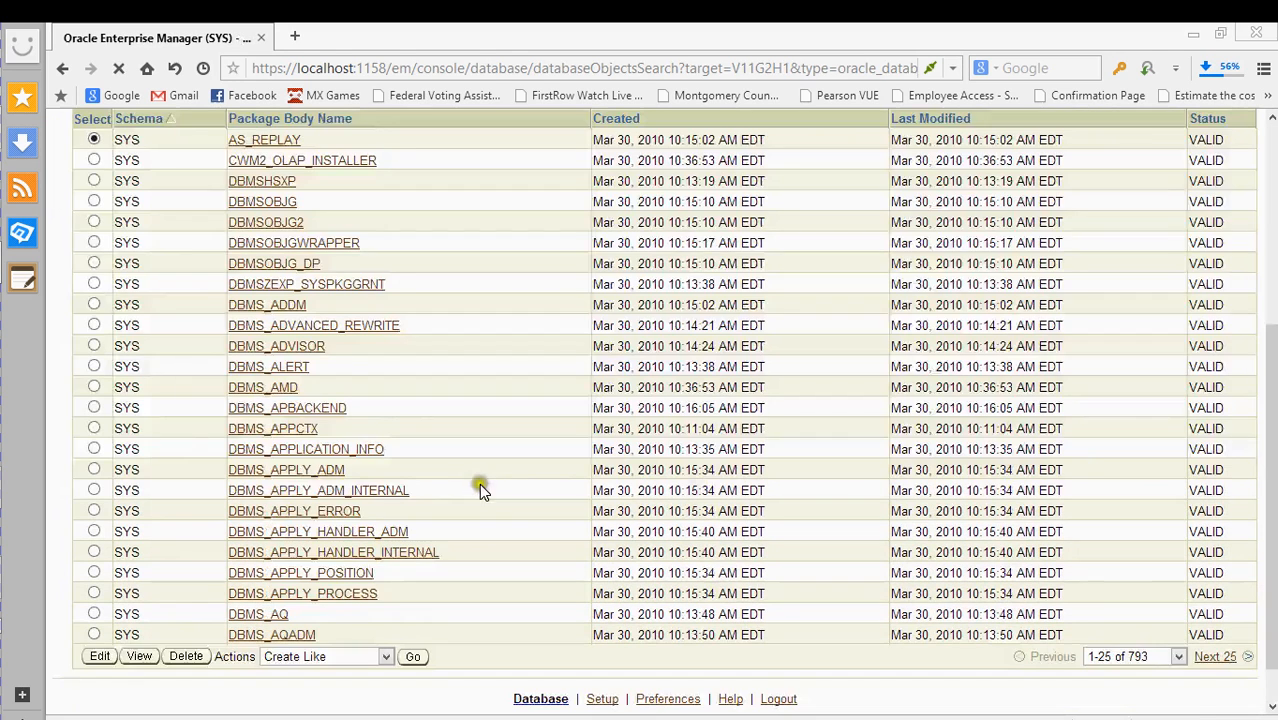
scroll(475, 477, up, 3)
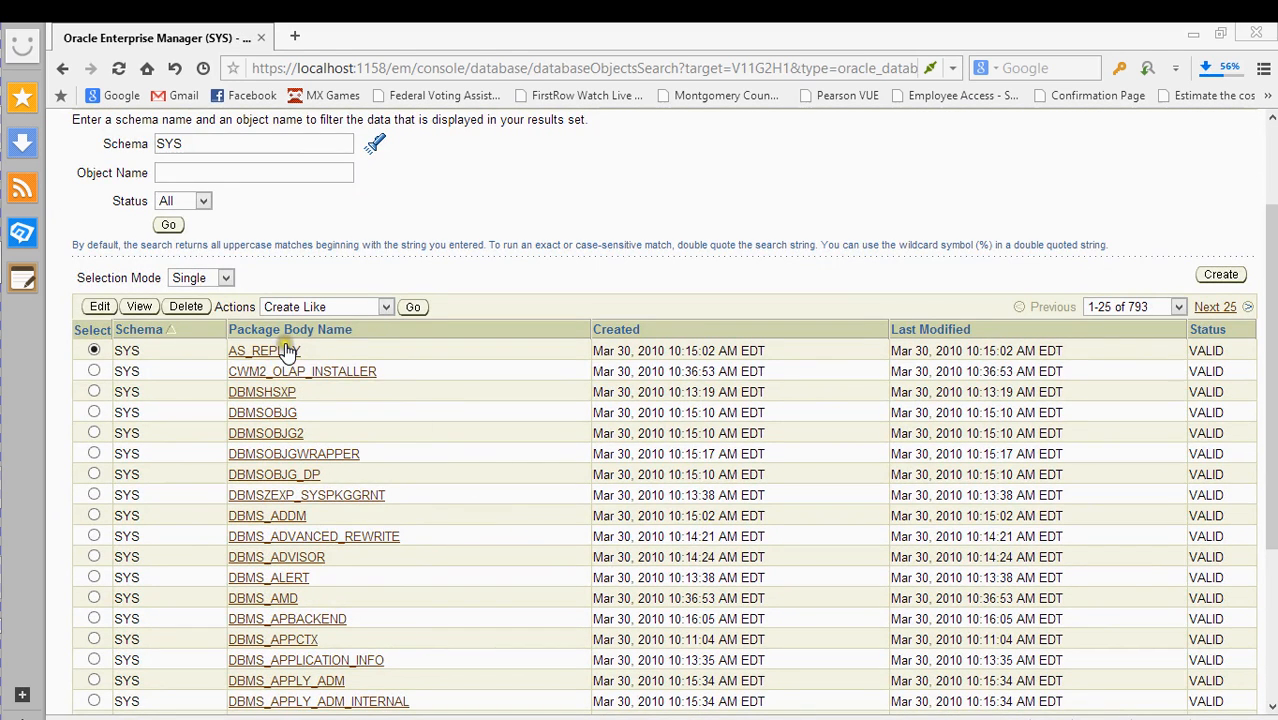
key(alt+Left)
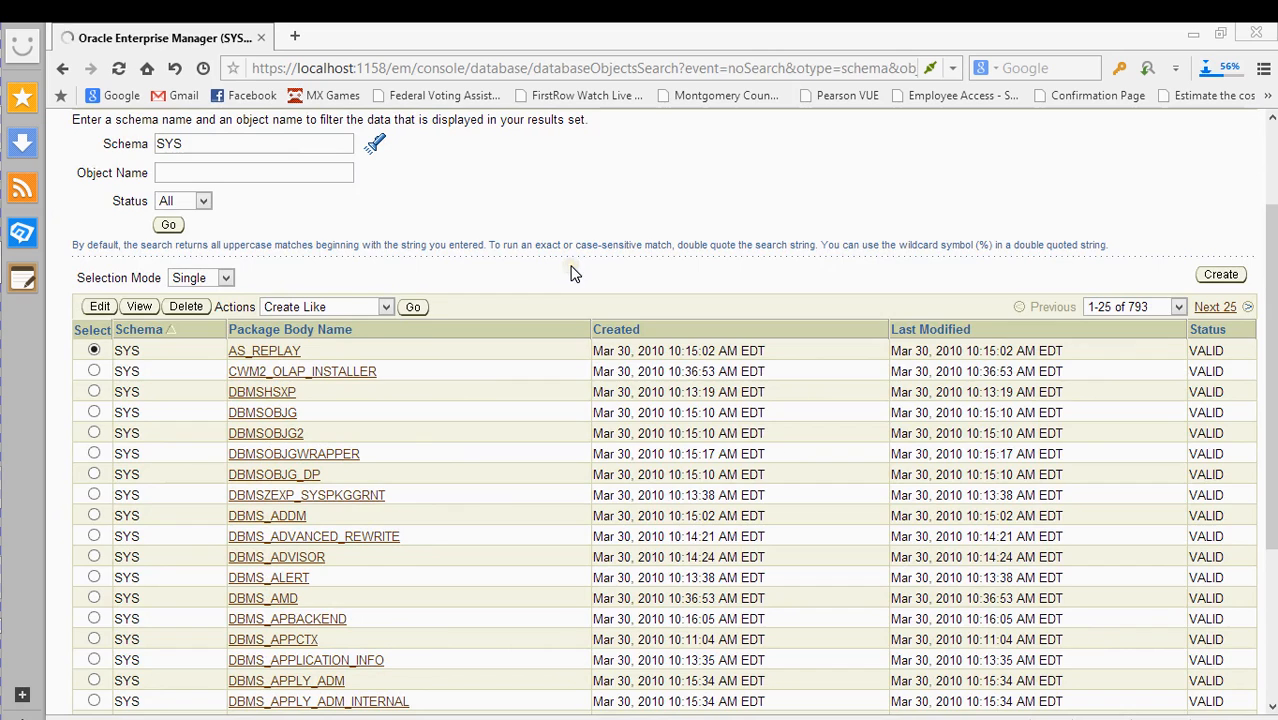
key(alt+Left)
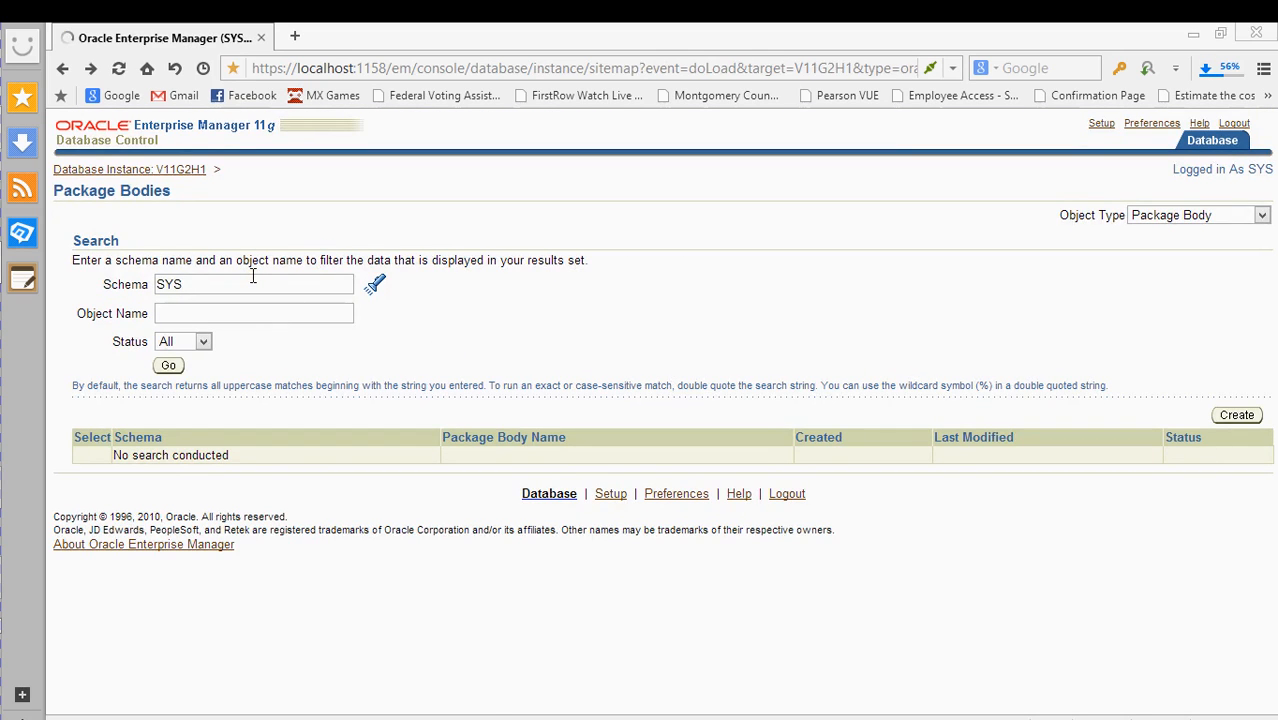
- List and browse the 105 procedures in the SYS schema
click(517, 305)
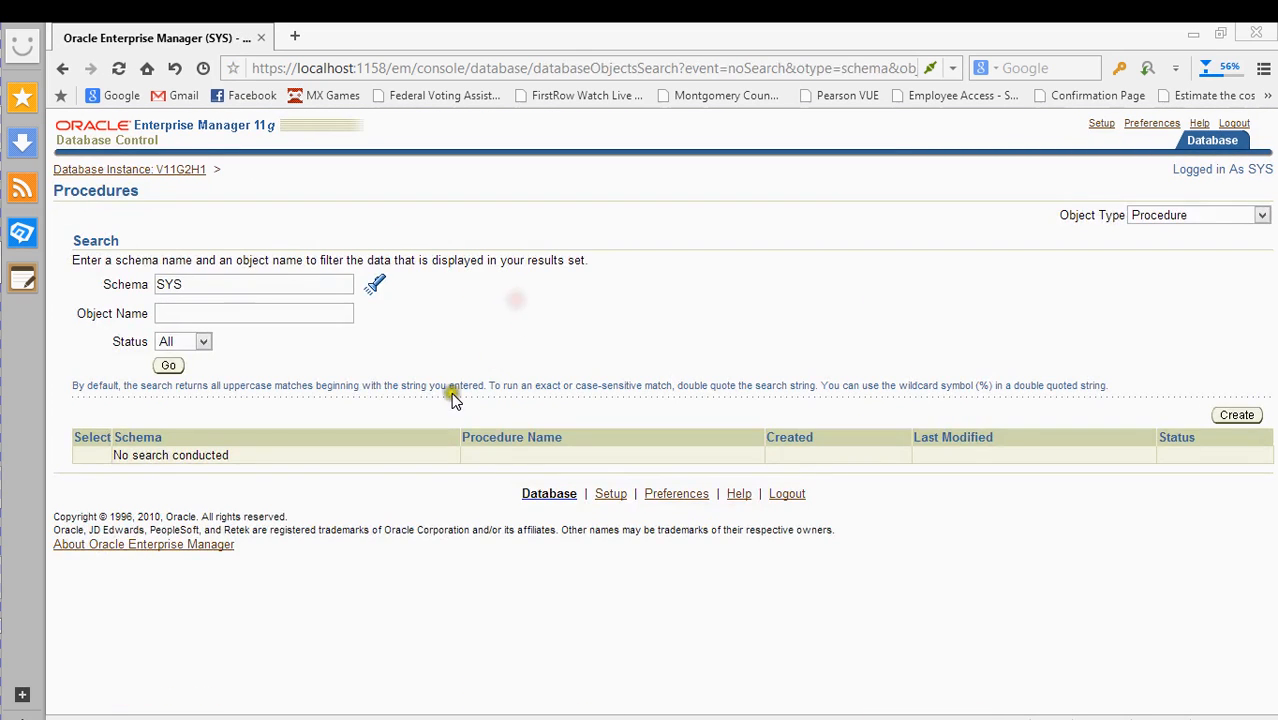
click(170, 365)
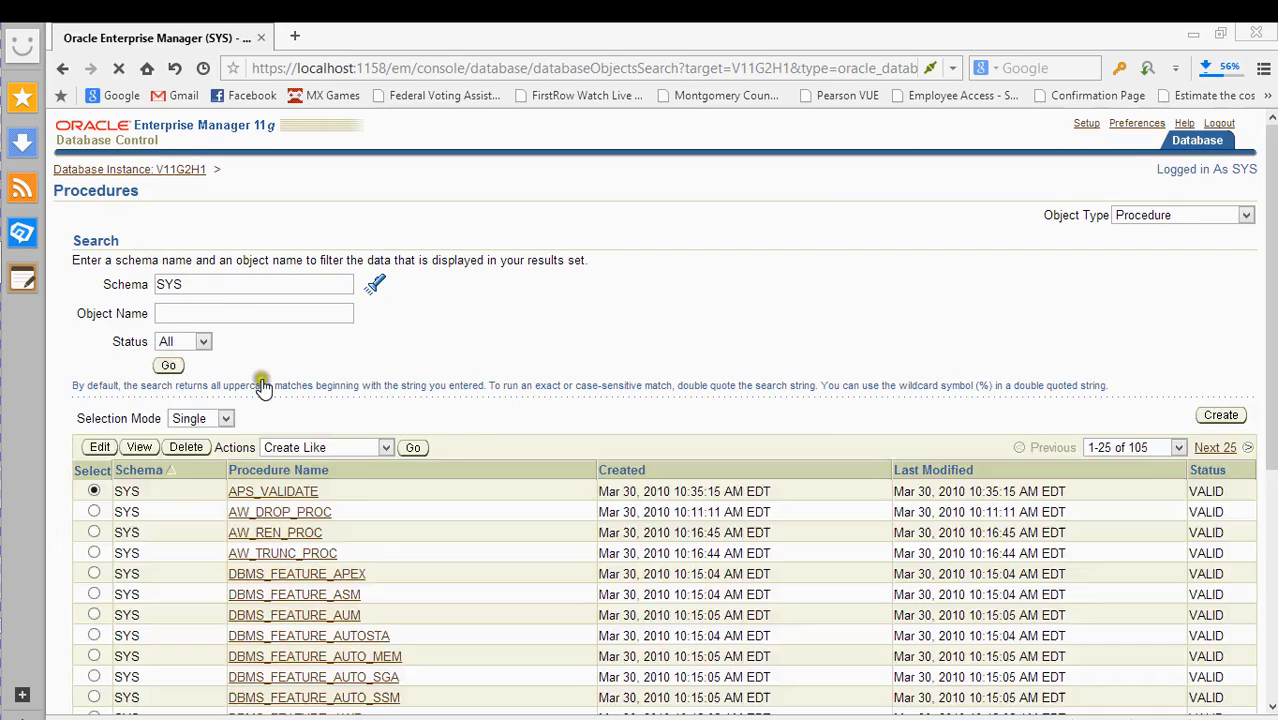
scroll(470, 400, down, 3)
scroll(488, 403, down, 2)
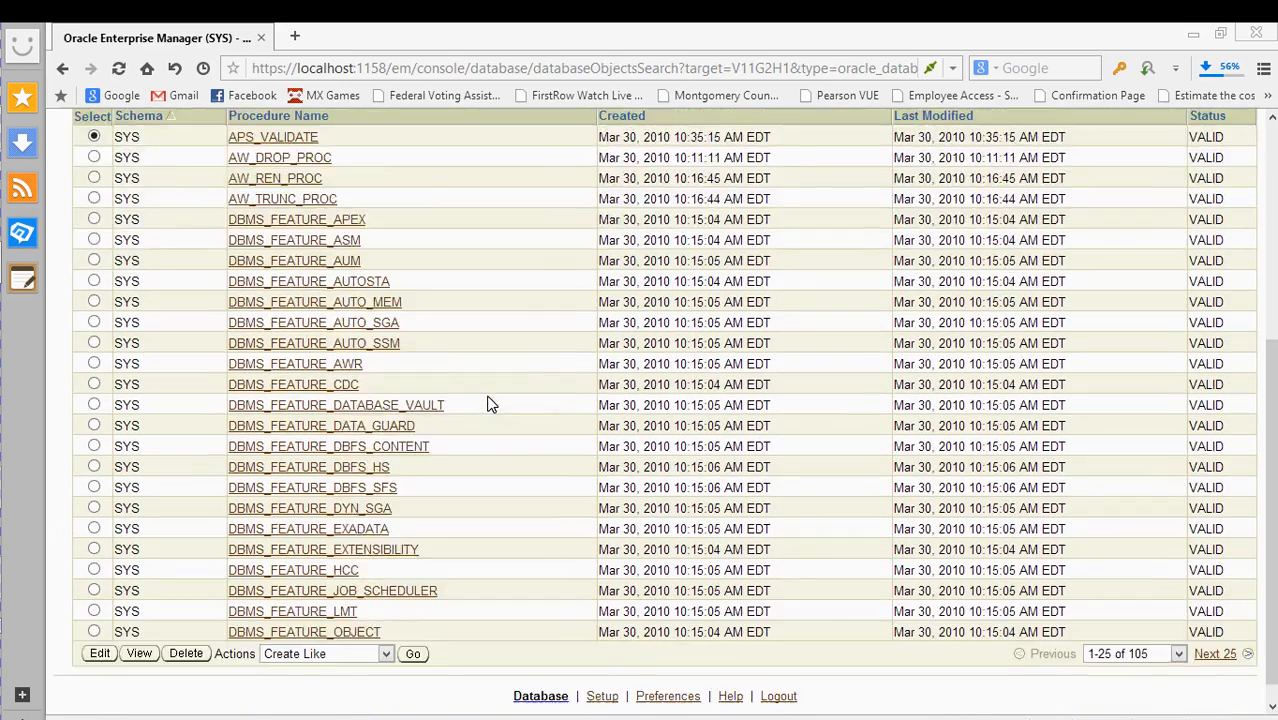
scroll(488, 403, up, 3)
scroll(488, 400, down, 2)
scroll(490, 402, down, 1)
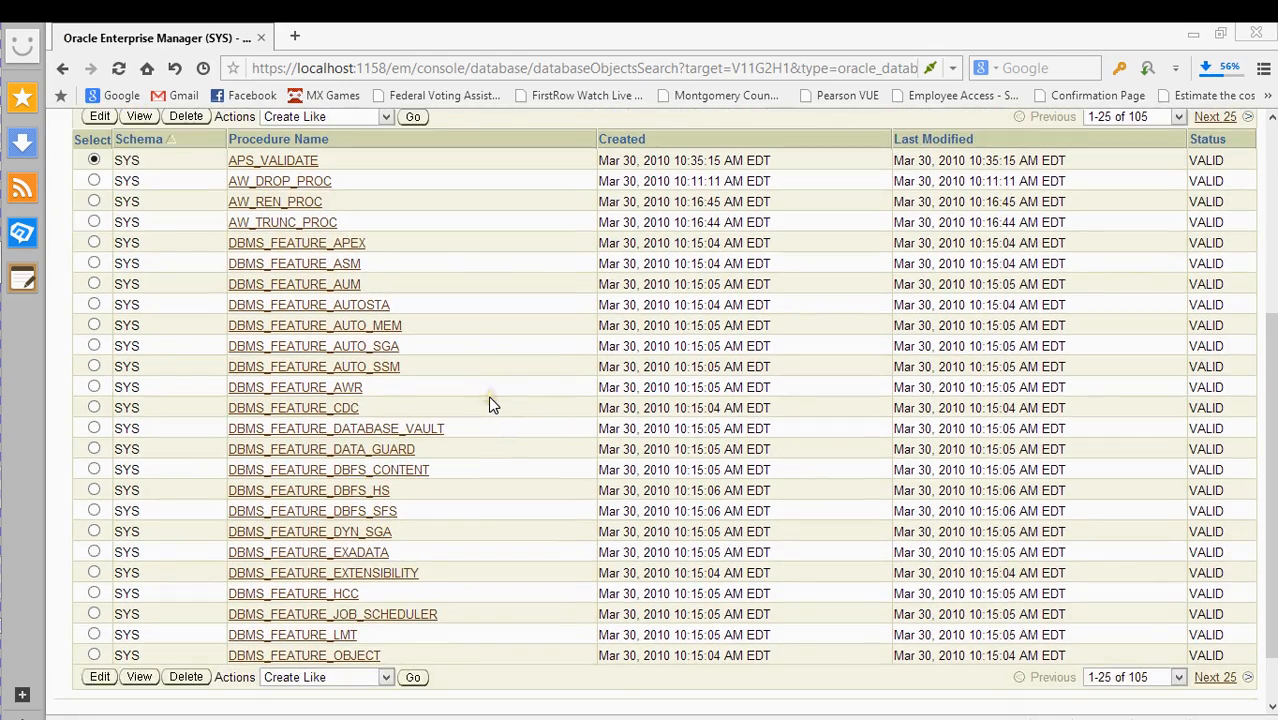
scroll(490, 403, up, 3)
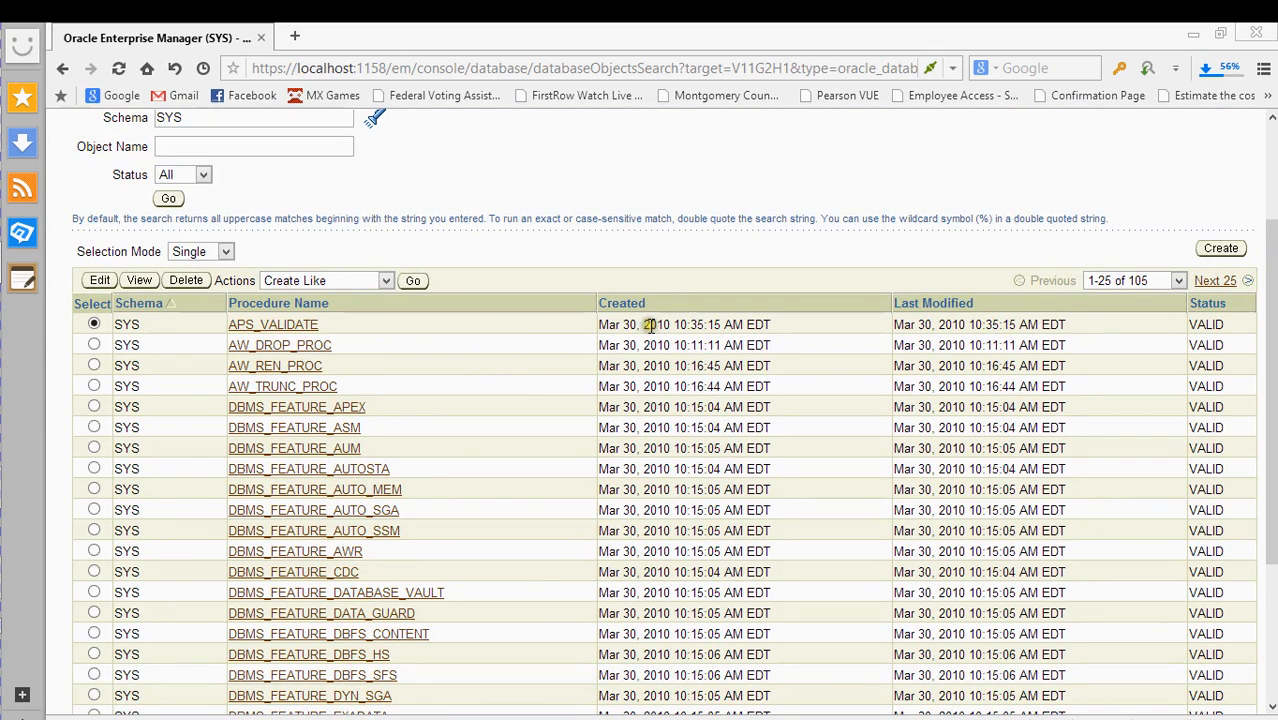
scroll(491, 365, up, 2)
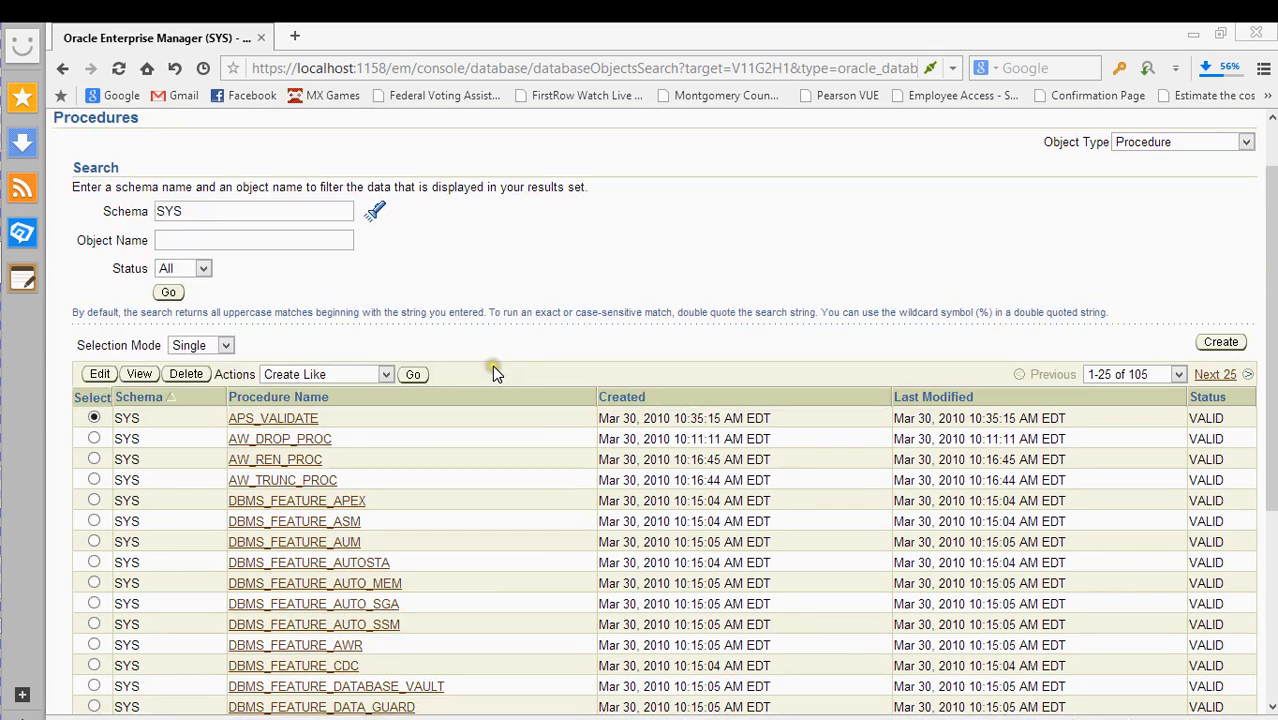
- Keep the Status filter at All and open a blank Create Procedure form for SYS
click(183, 272)
click(167, 286)
click(1221, 342)
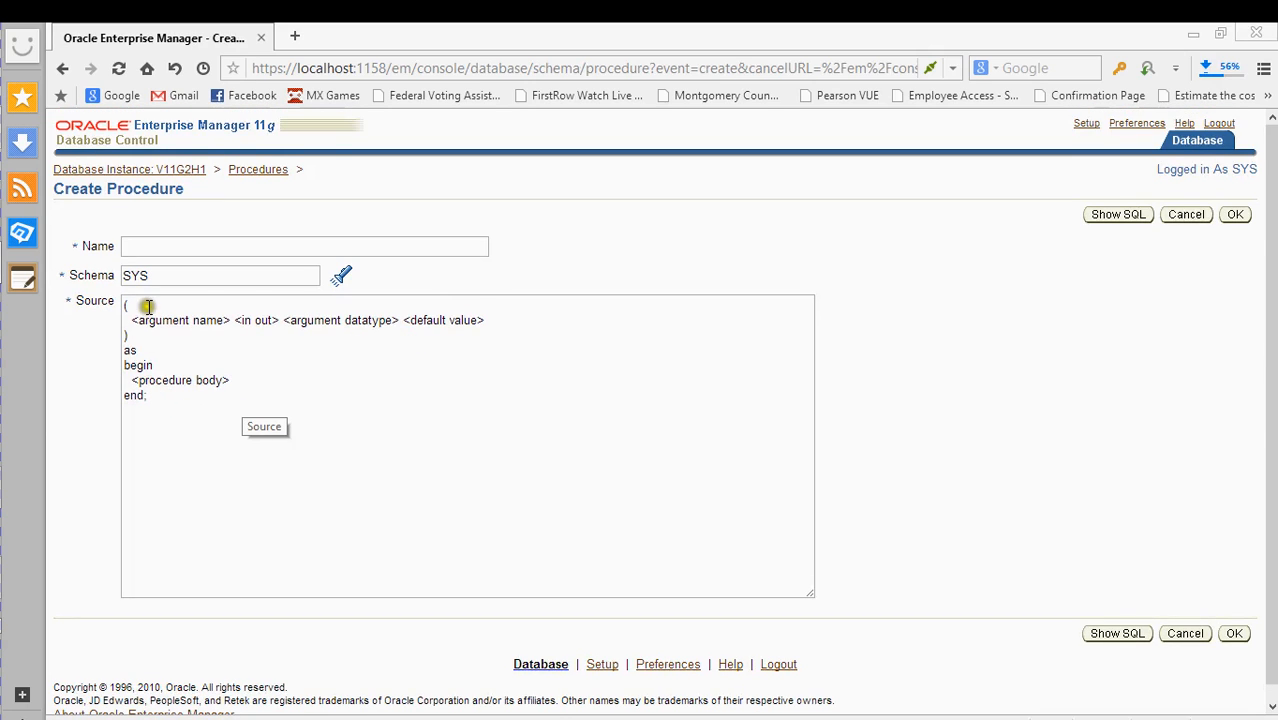
click(177, 246)
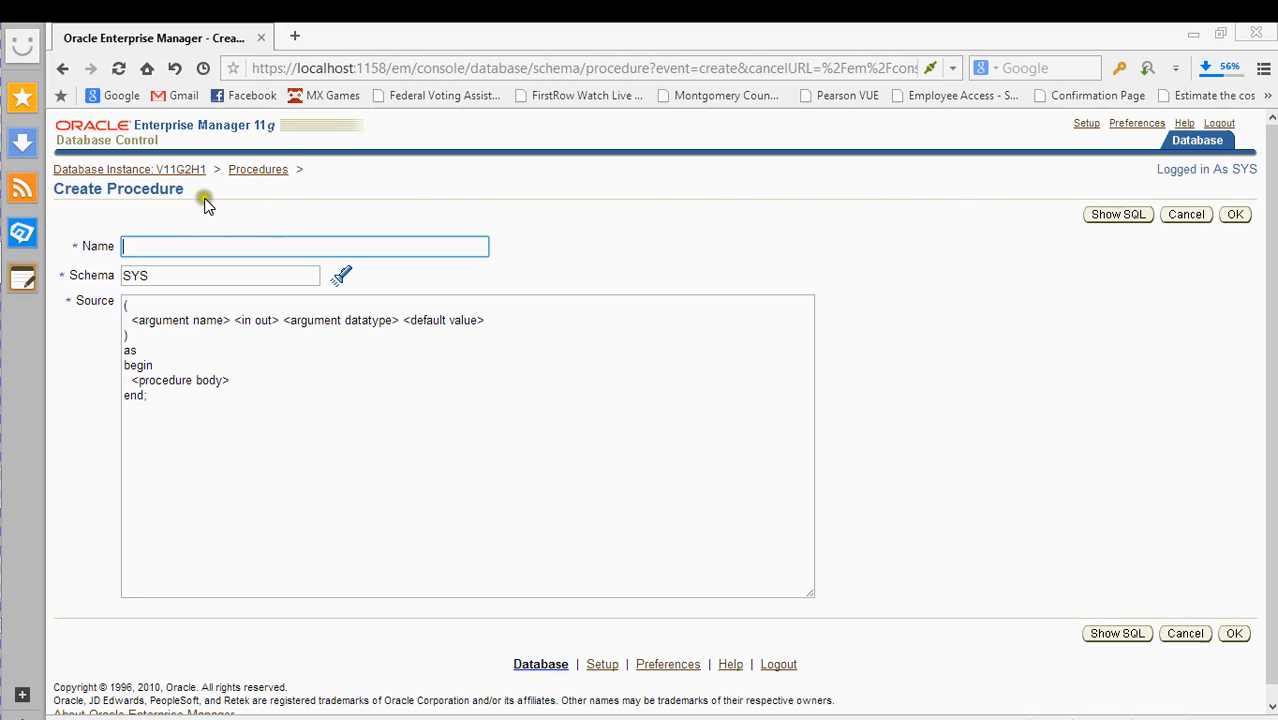
- Discard the unsaved procedure, return to V11G2H1's Schema page, and open the Tables search
click(168, 170)
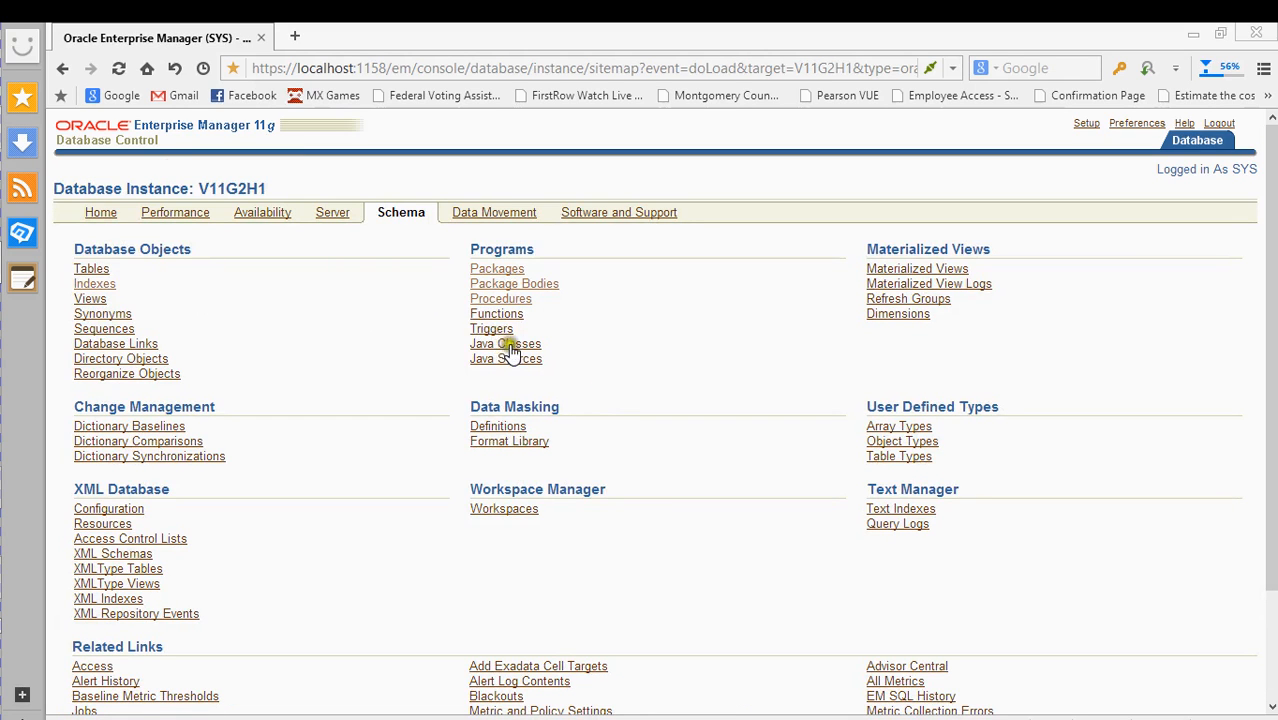
scroll(576, 425, down, 3)
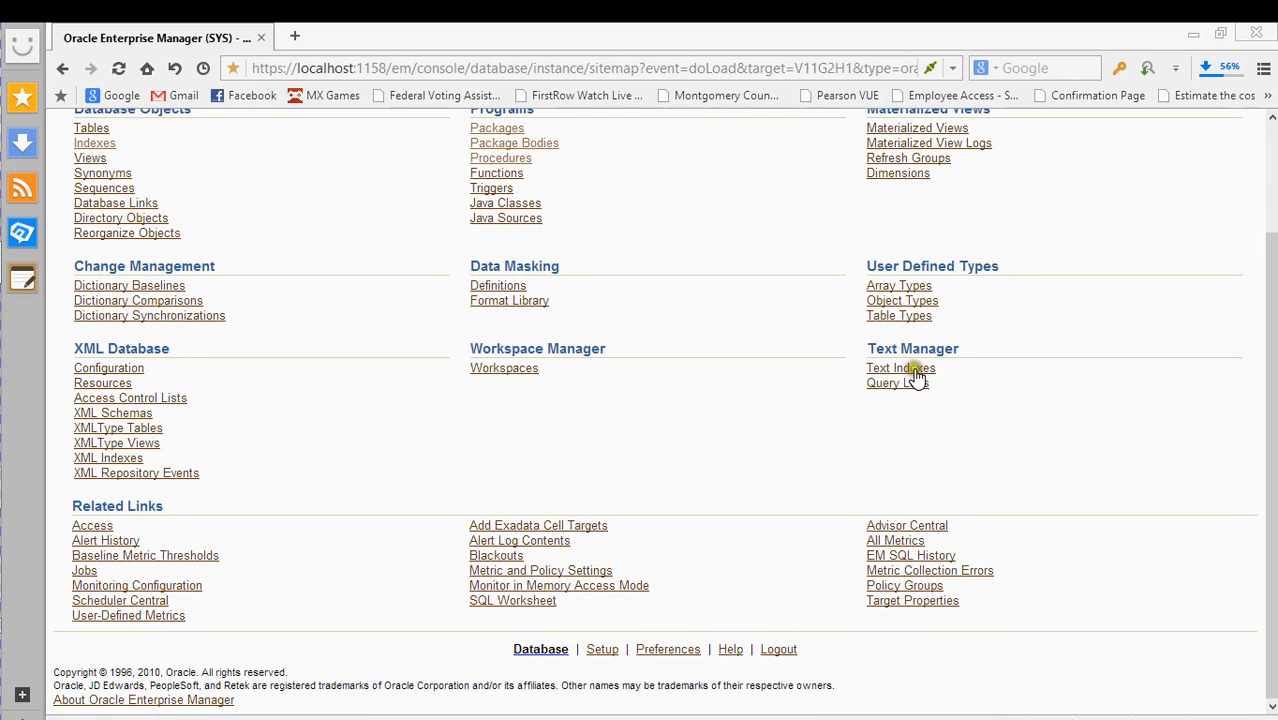
scroll(1030, 396, up, 3)
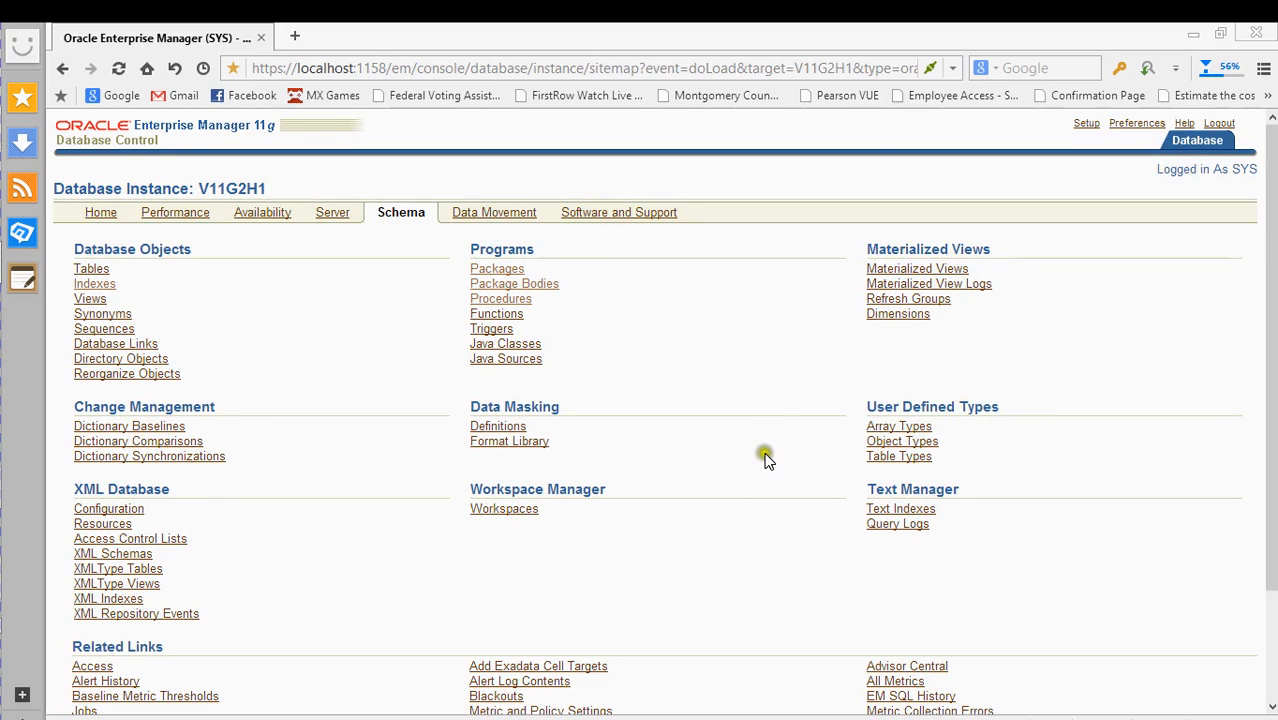
click(90, 269)
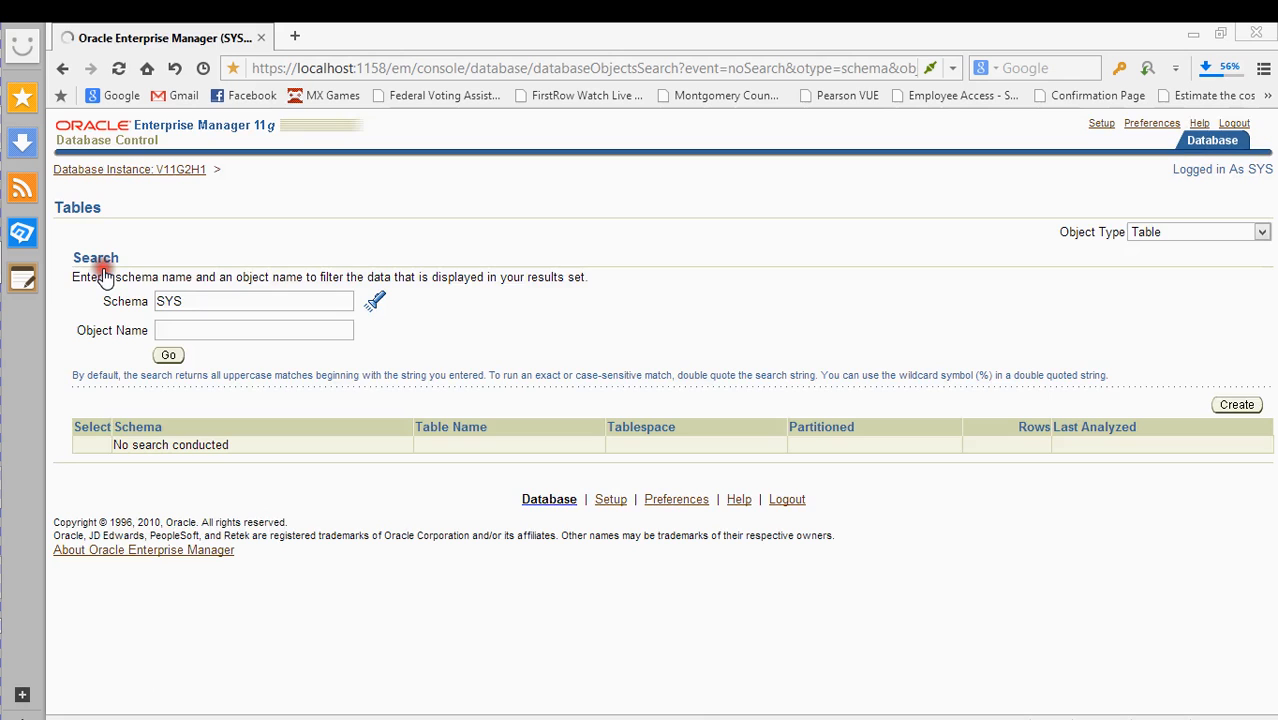
- Browse the 48-schema lookup for Tables without choosing one, then return to the instance pages
click(375, 301)
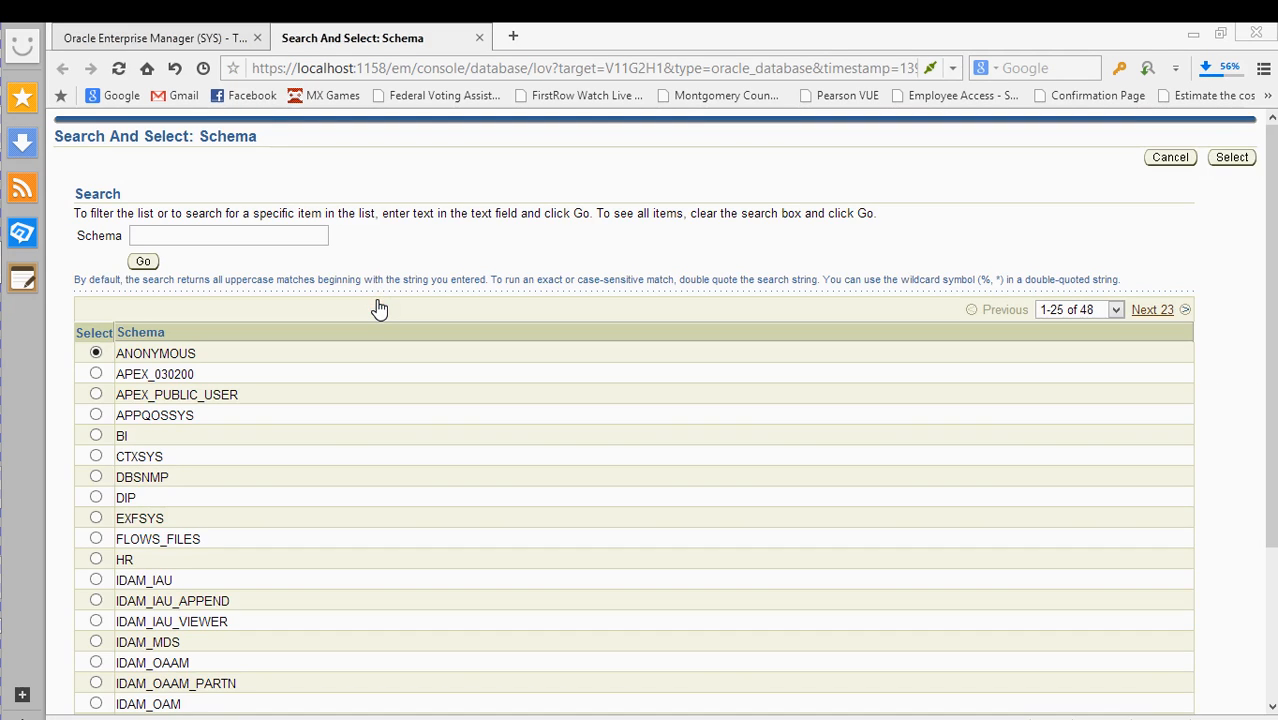
scroll(385, 320, down, 3)
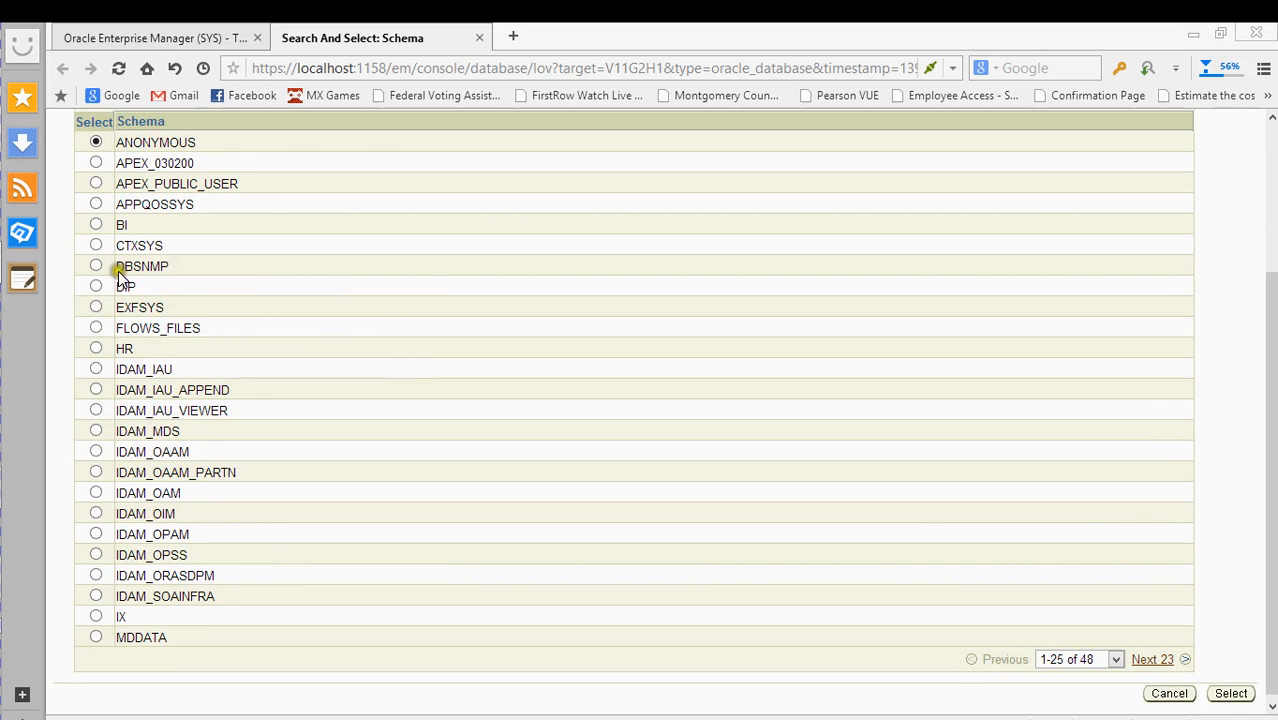
scroll(97, 229, up, 3)
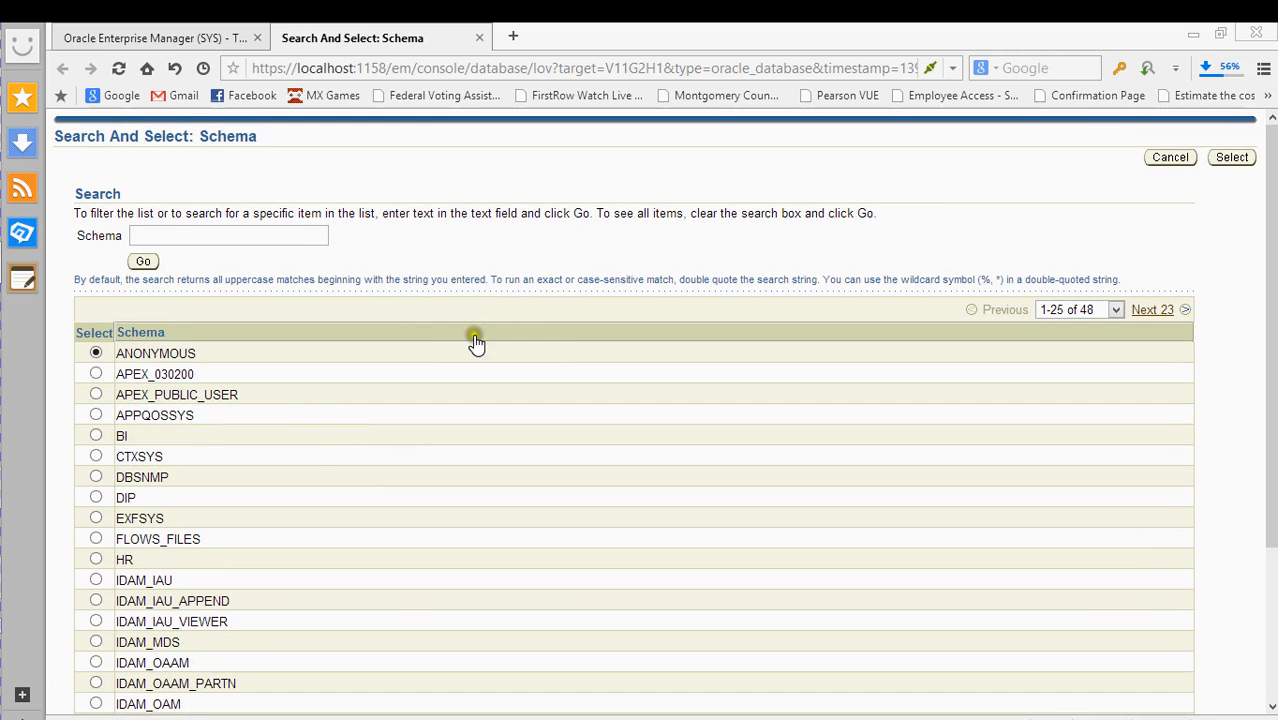
scroll(470, 362, down, 3)
scroll(474, 334, up, 3)
click(1168, 158)
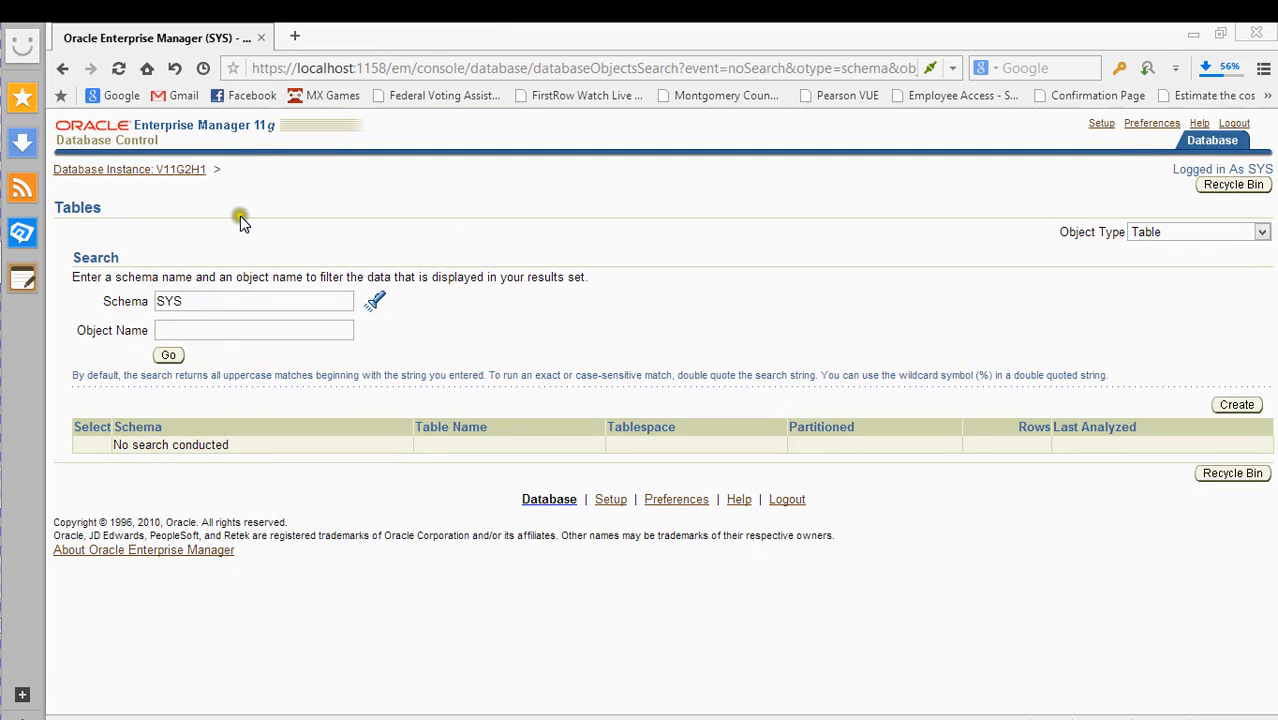
click(172, 170)
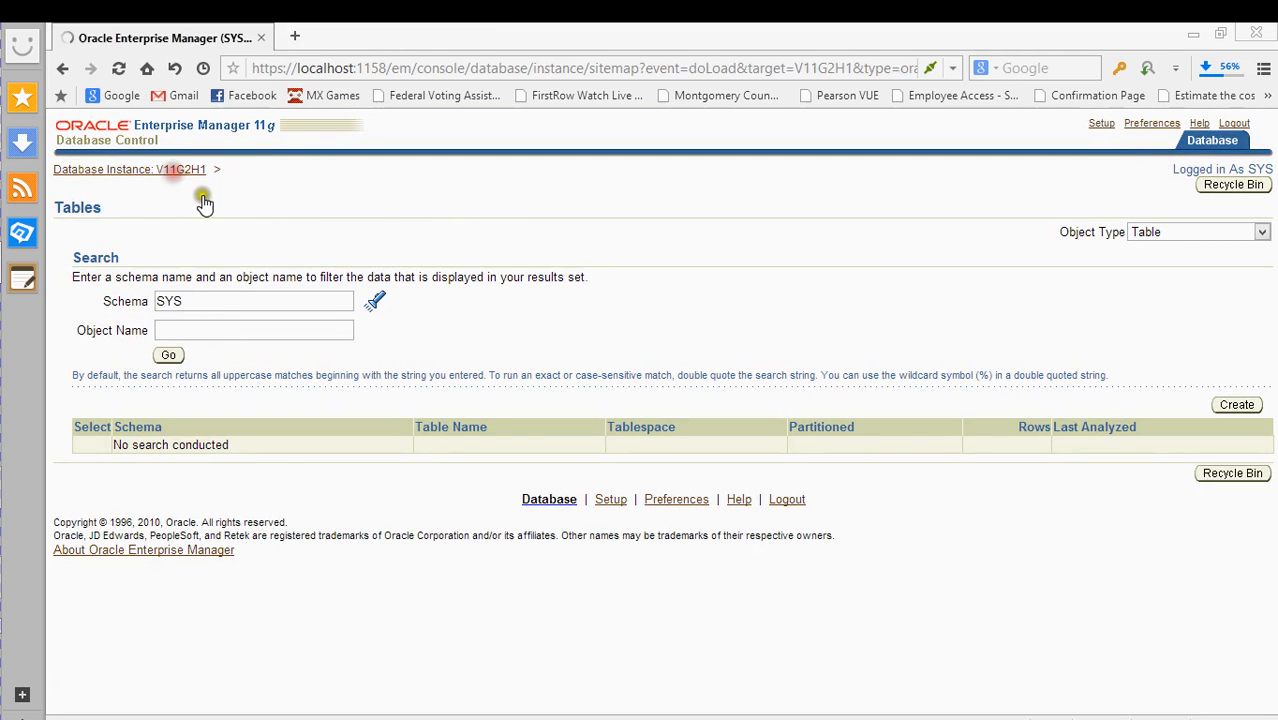
- Look over the Data Movement tab's links, then open the Advanced Replication Setup page
click(494, 213)
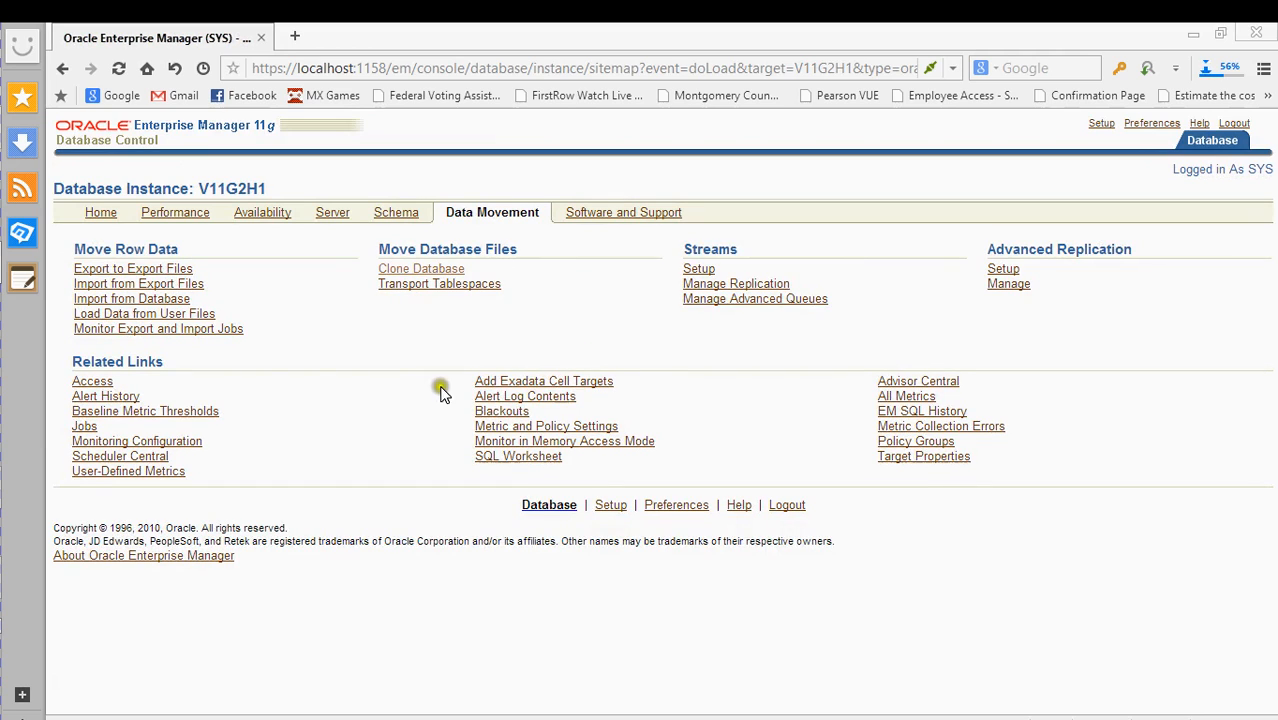
click(232, 340)
click(707, 268)
click(835, 300)
drag(969, 304, 892, 297)
click(1008, 268)
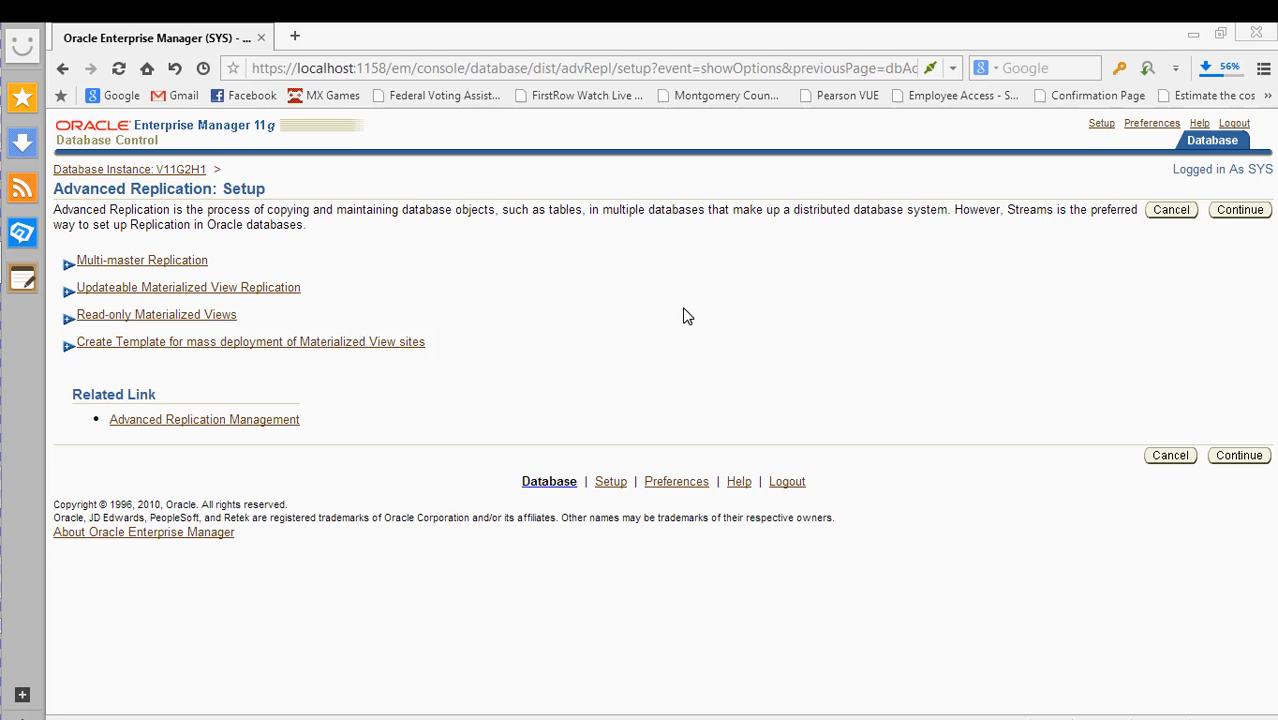
click(191, 169)
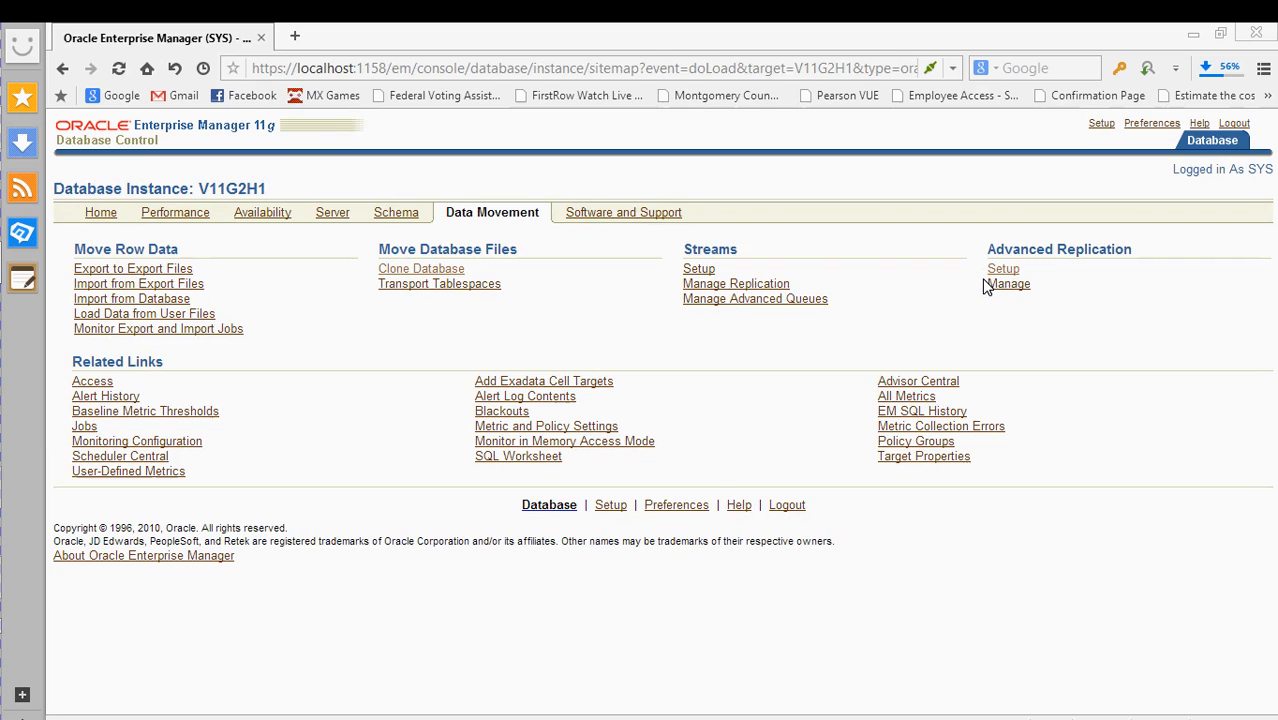
click(988, 285)
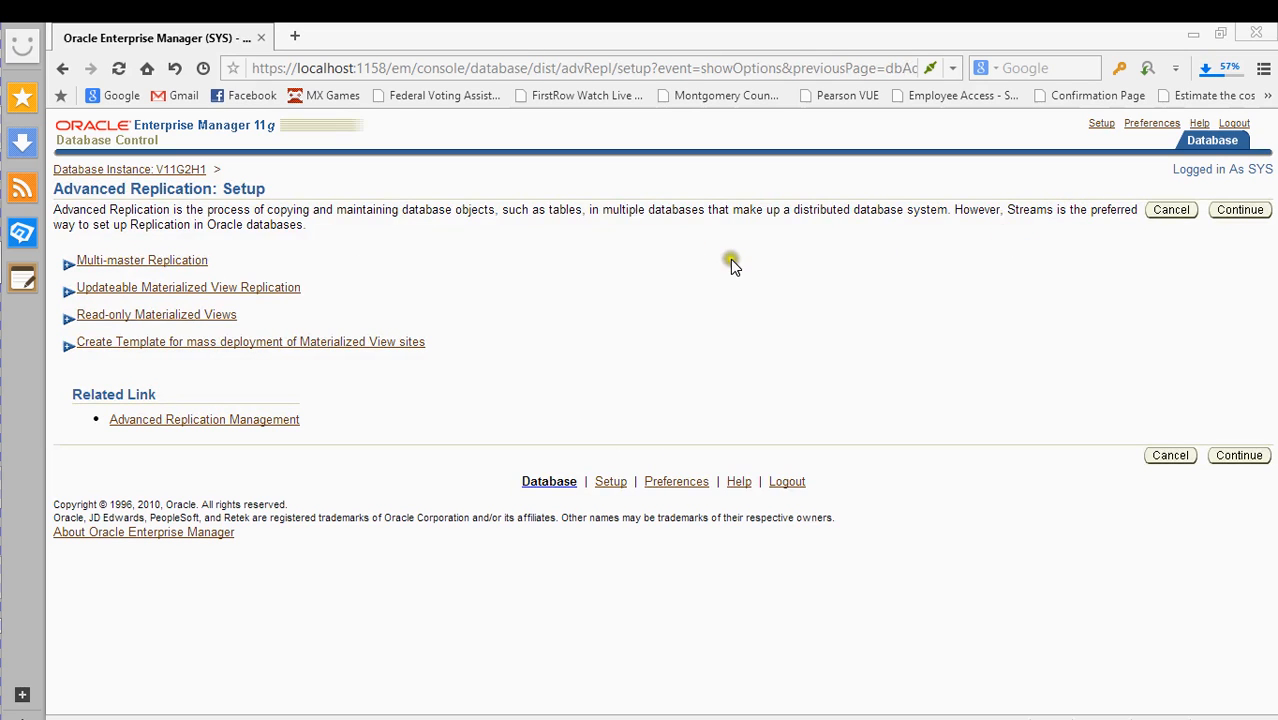
click(108, 168)
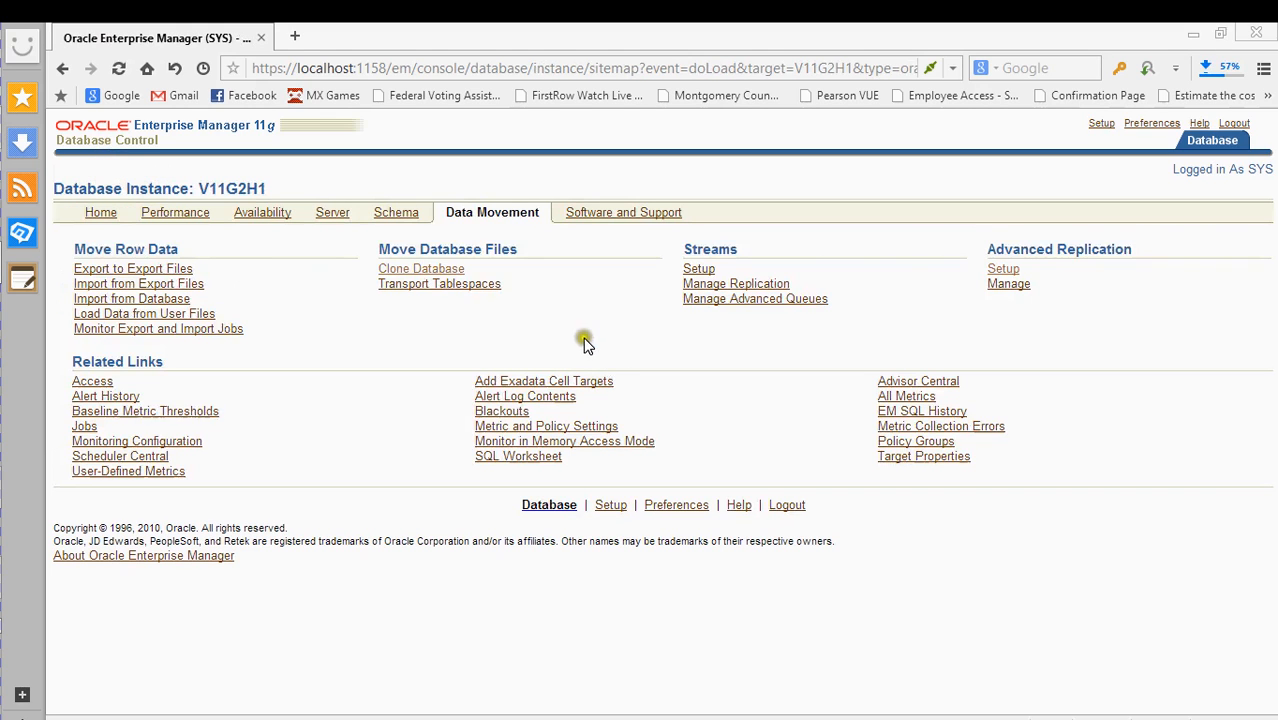
click(419, 272)
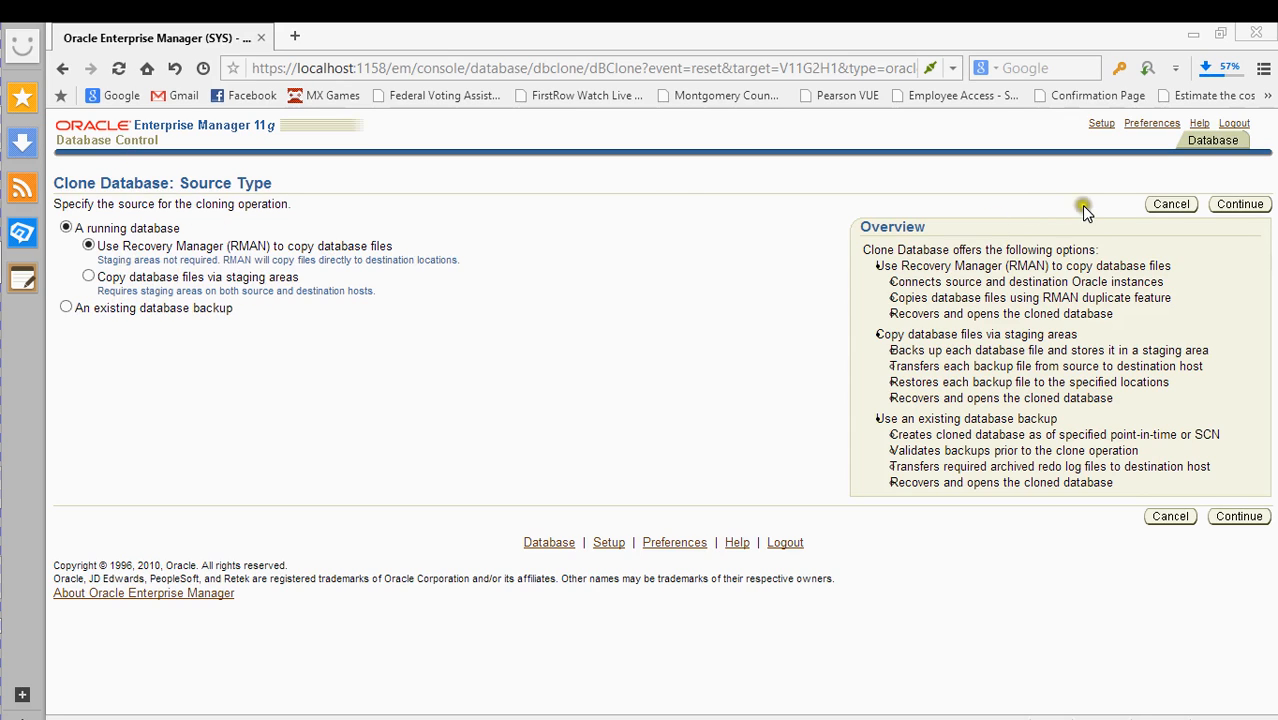
click(1180, 207)
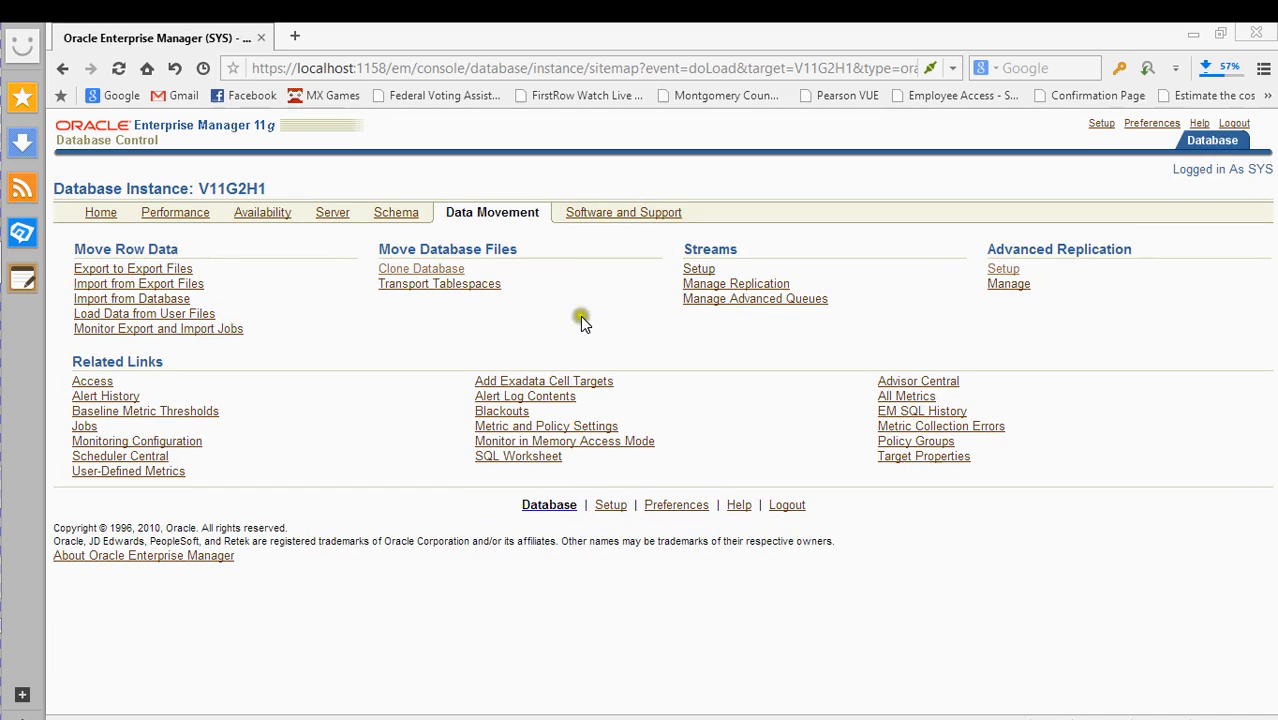
click(594, 216)
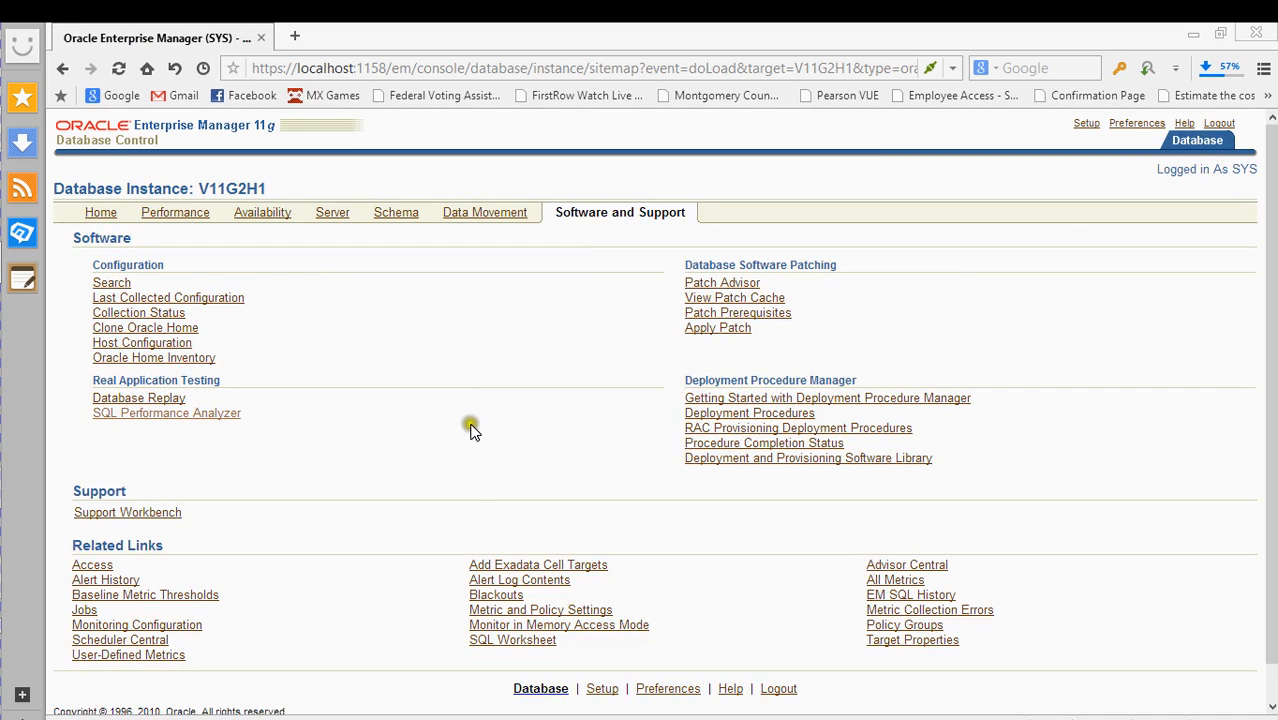
scroll(397, 434, down, 1)
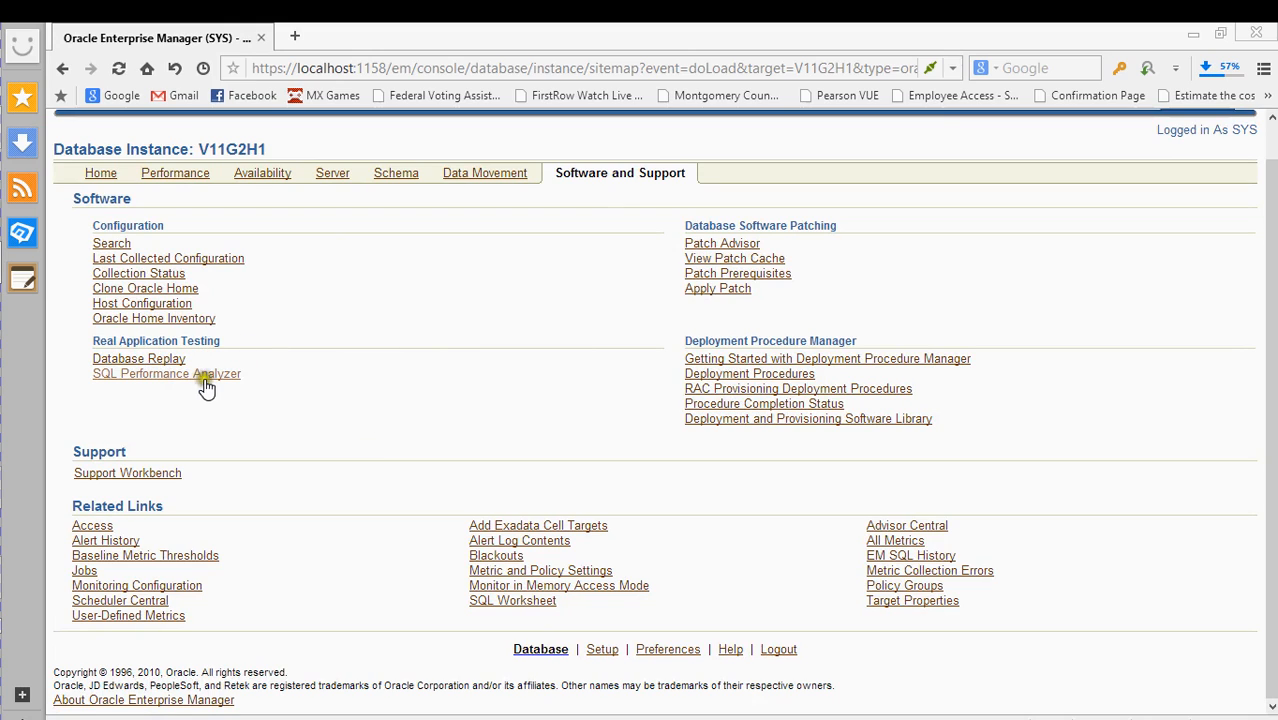
click(718, 244)
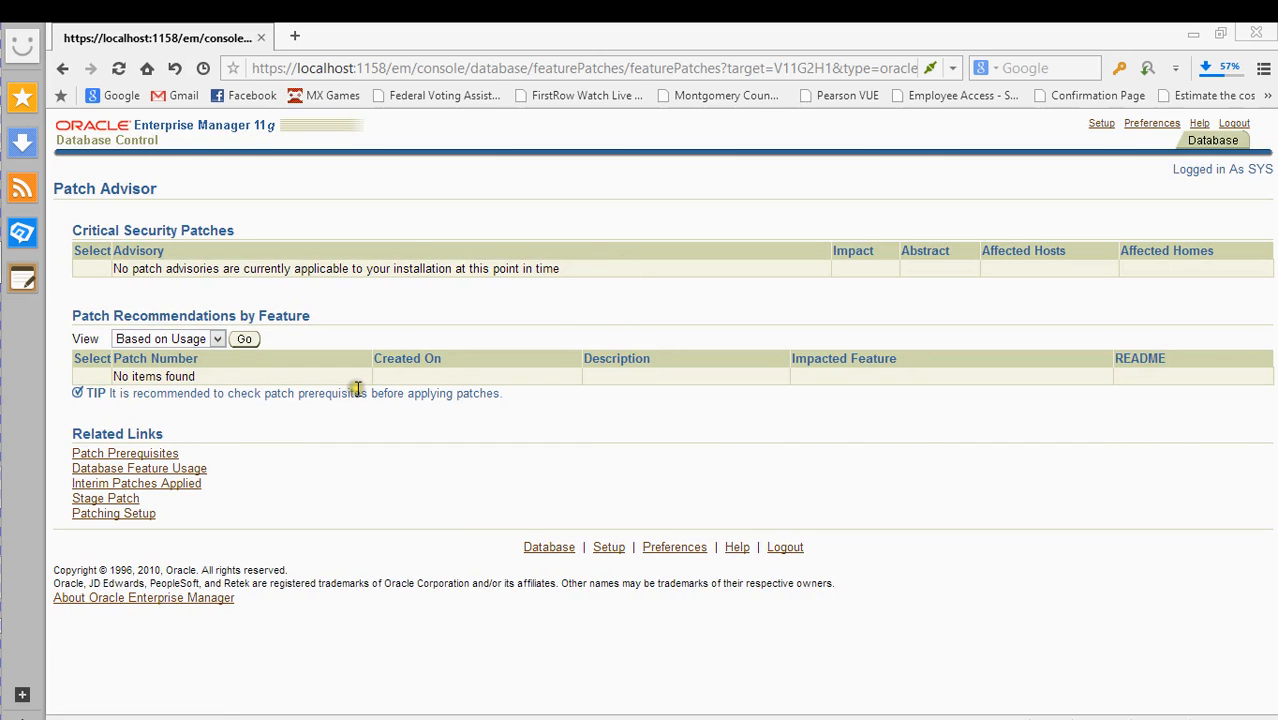
key(alt+Left)
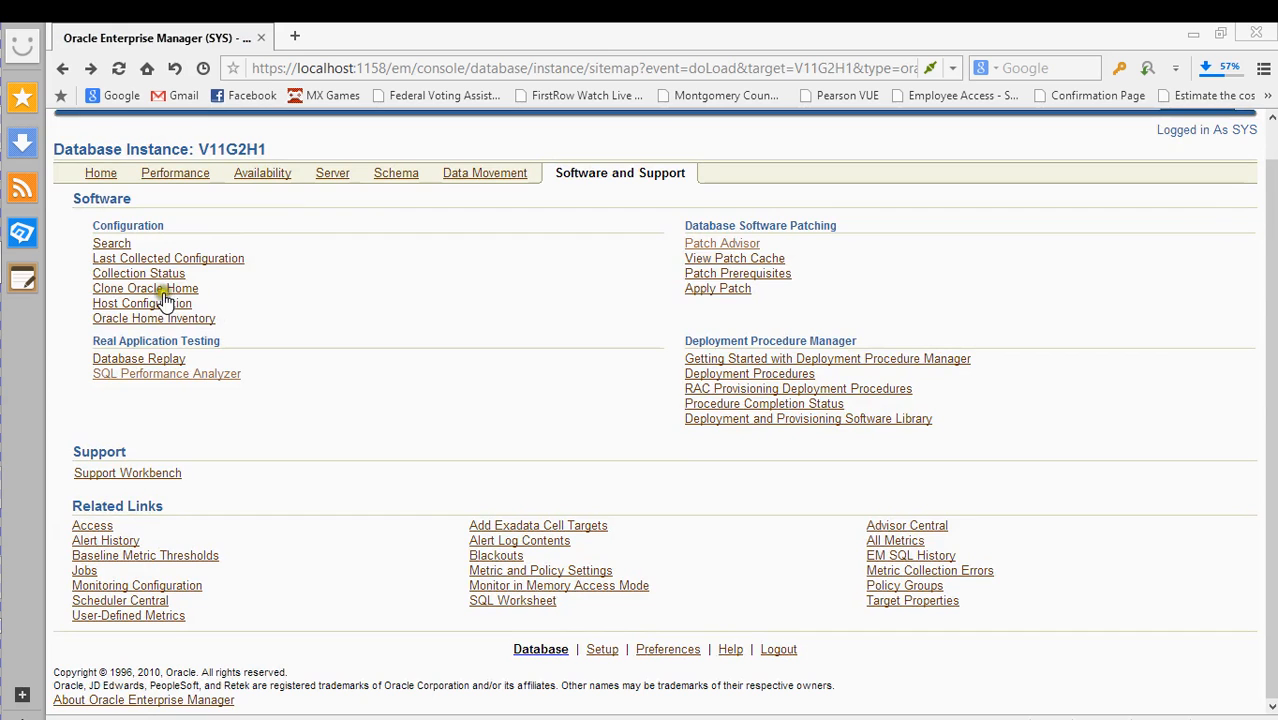
- Start the Apply Patch wizard and try adding patches from the software library
click(738, 291)
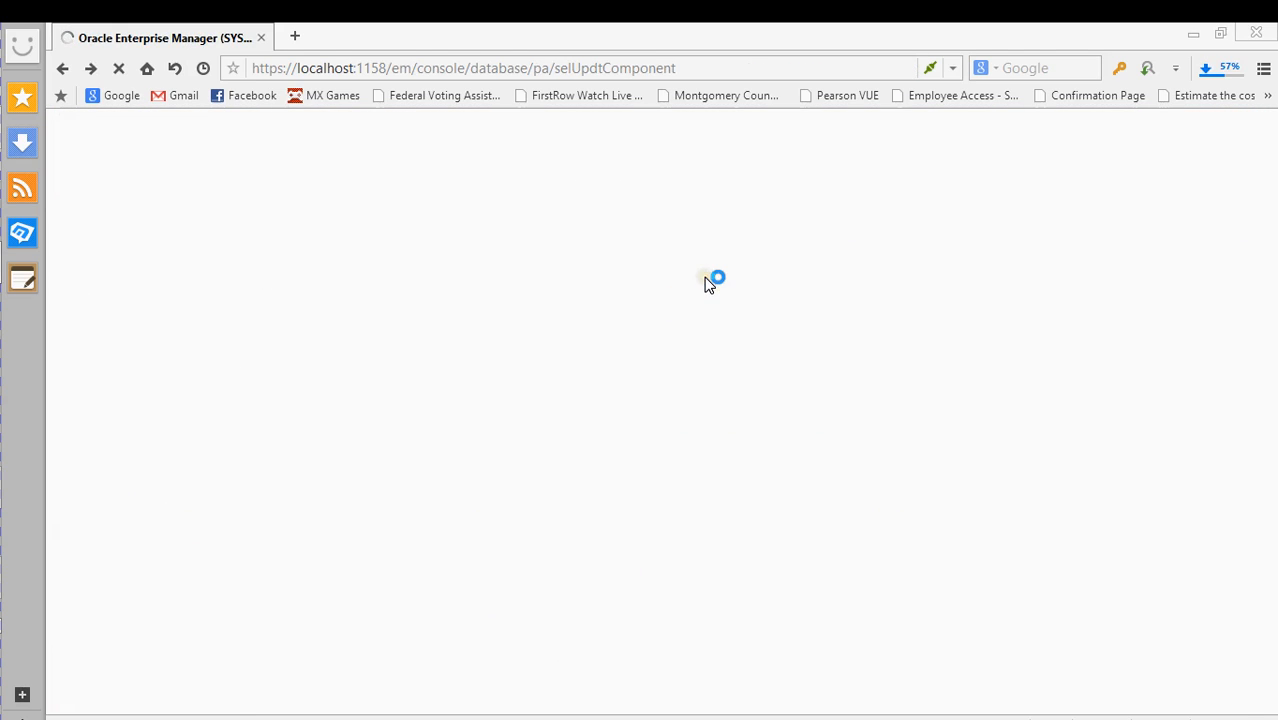
scroll(605, 321, down, 2)
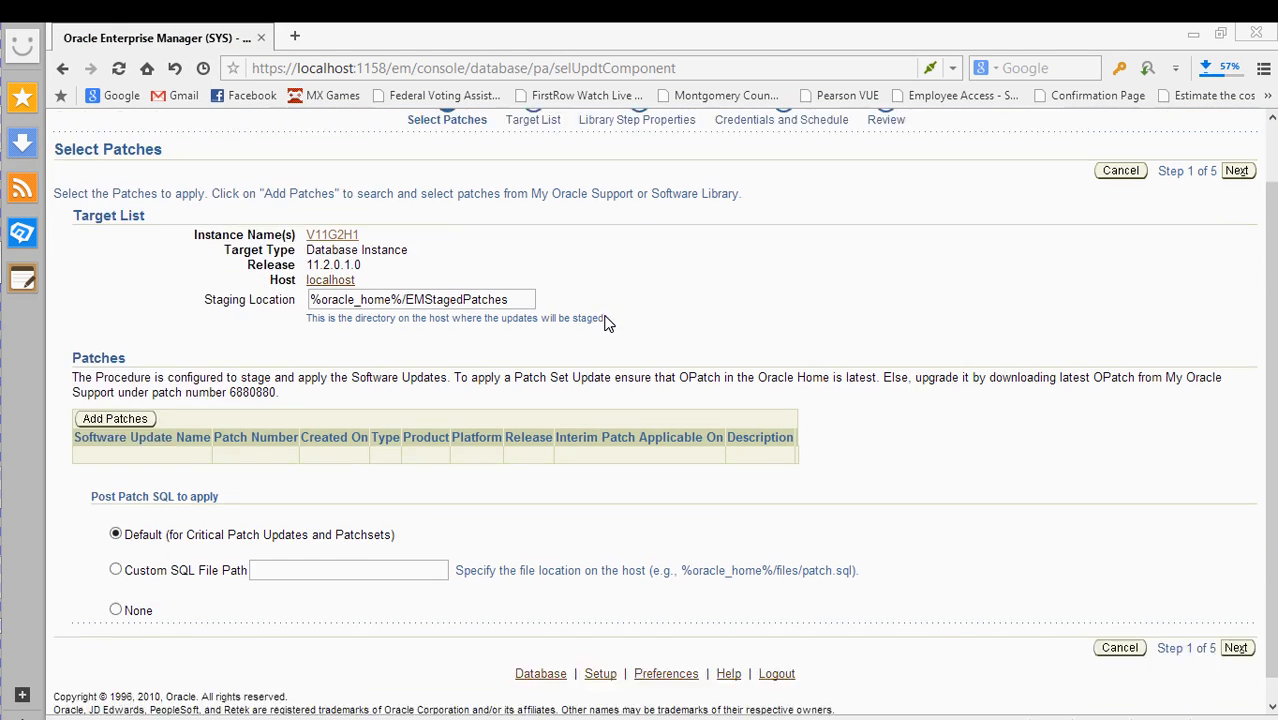
scroll(605, 321, up, 2)
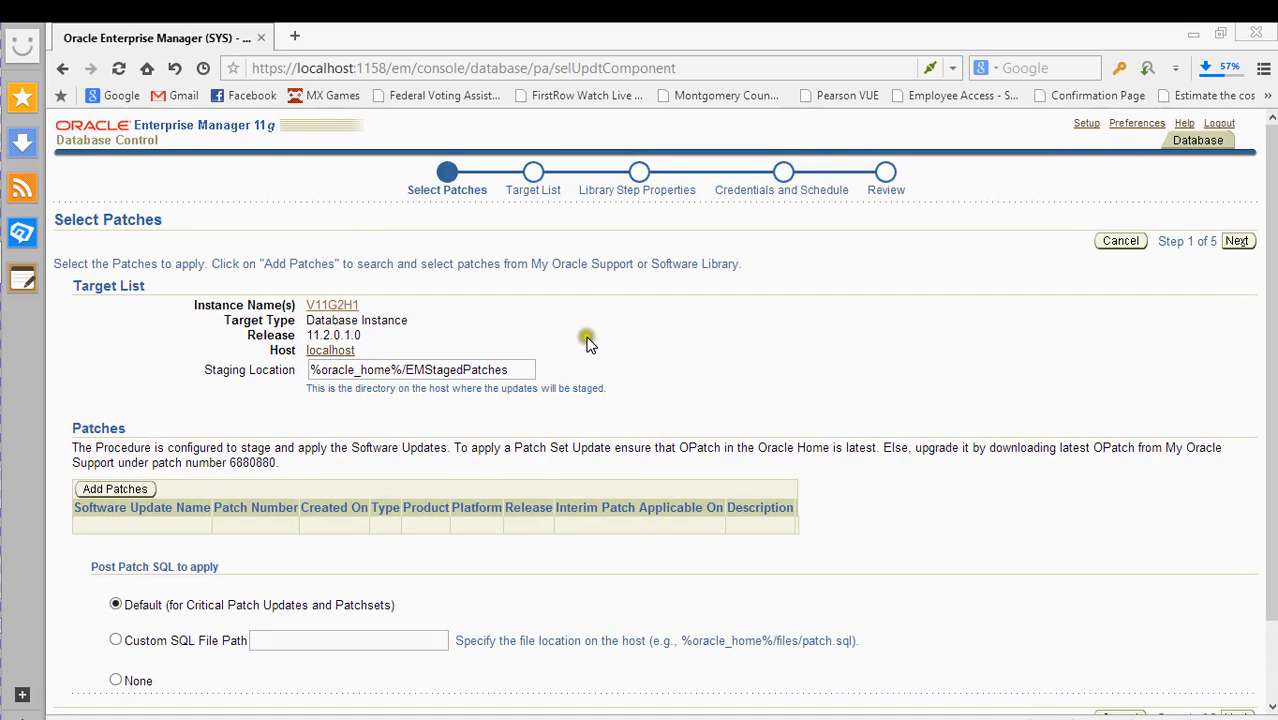
click(121, 490)
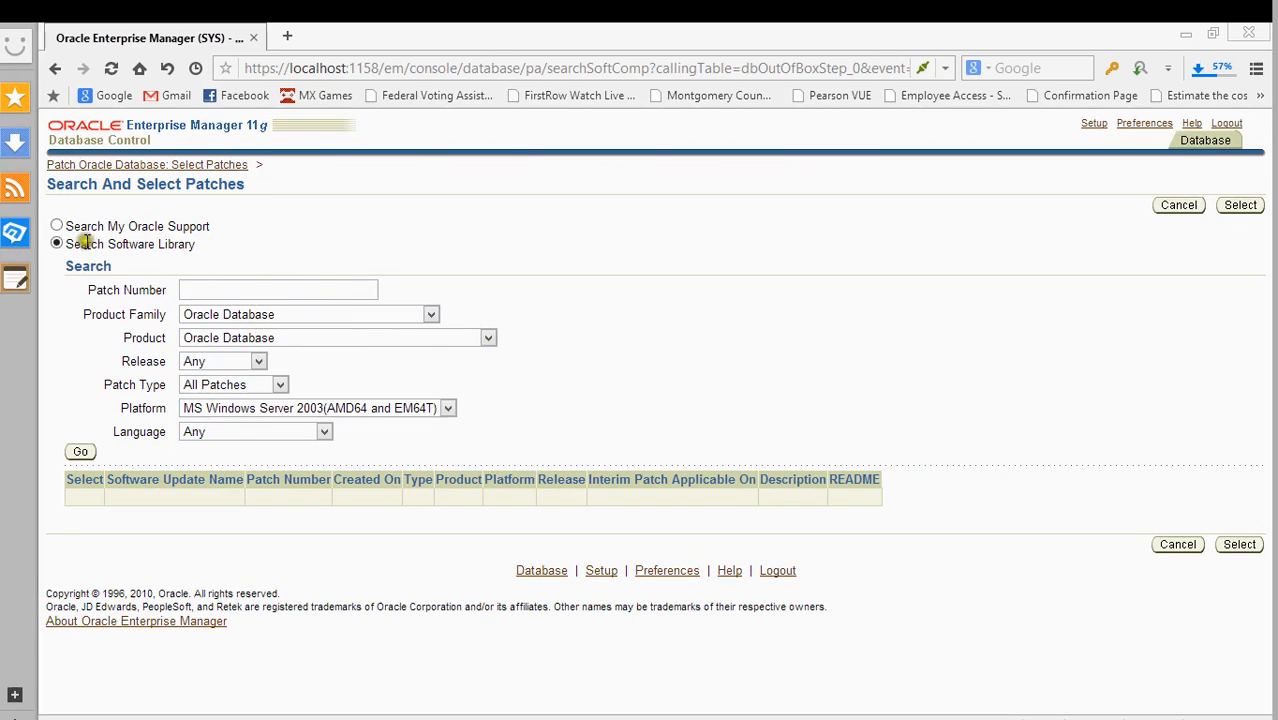
click(56, 226)
click(1228, 545)
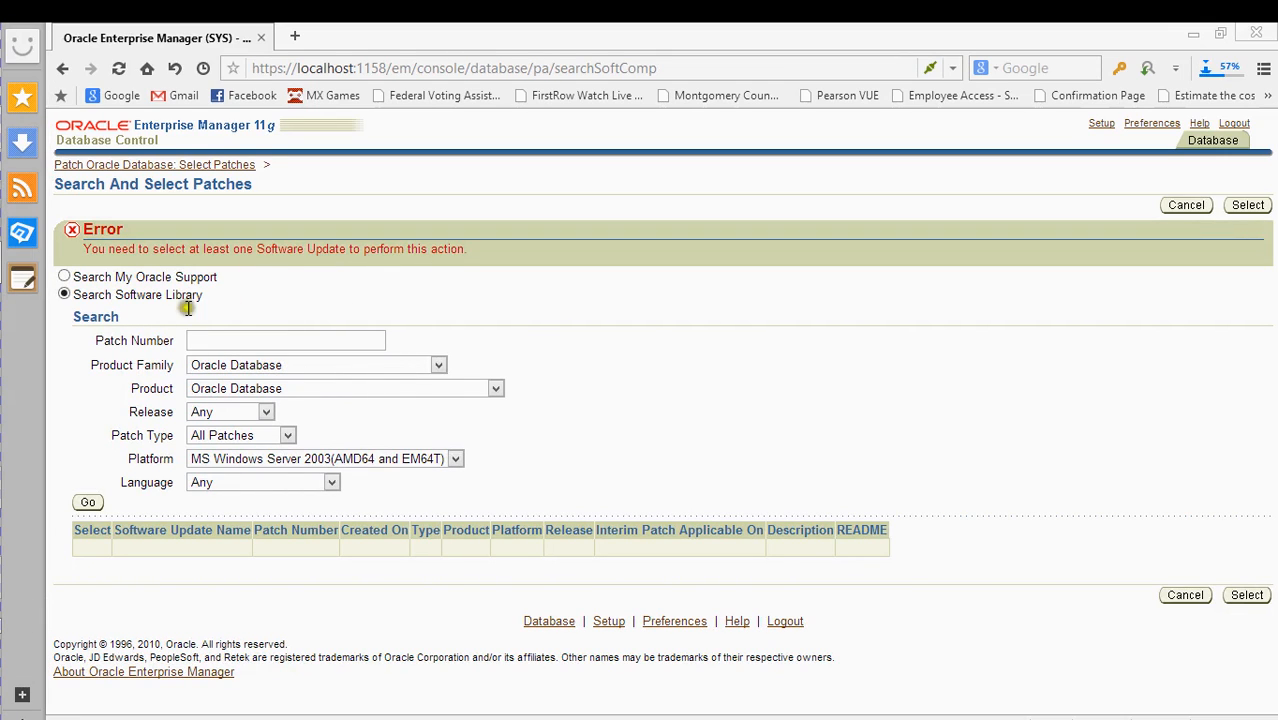
- Search My Oracle Support for patches, then back out to Select Patches and abandon the wizard
click(64, 276)
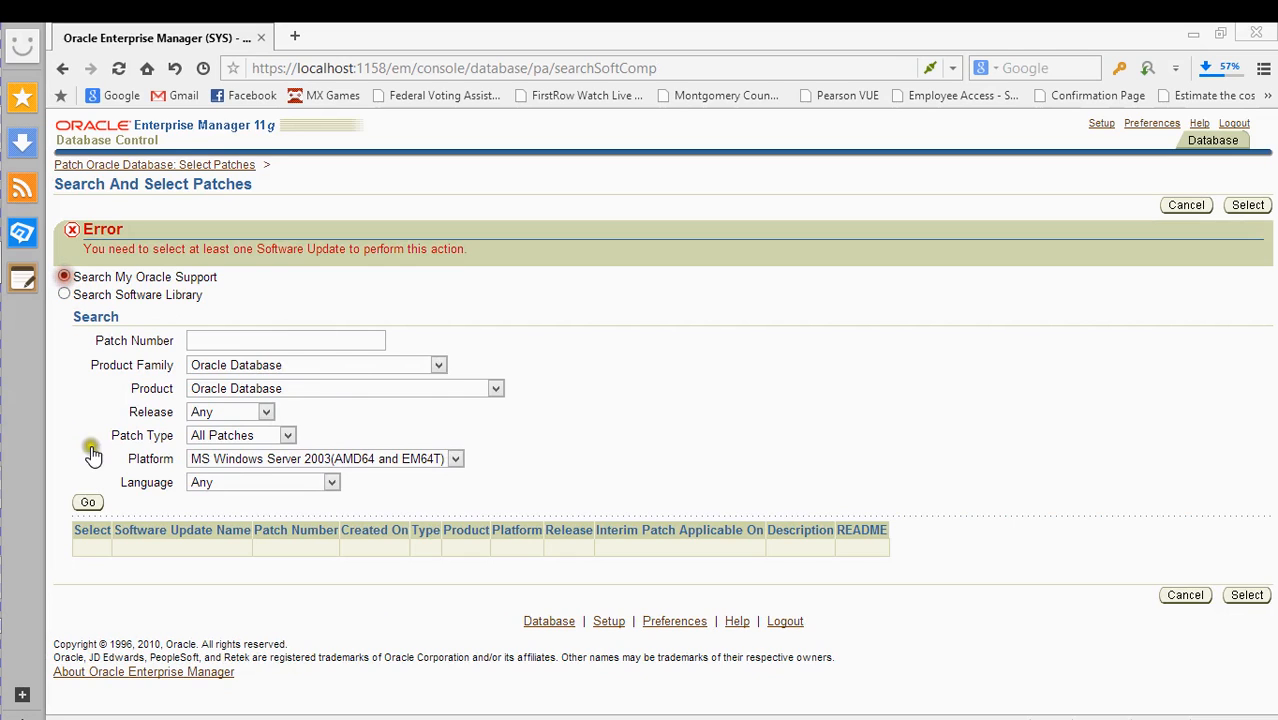
click(87, 502)
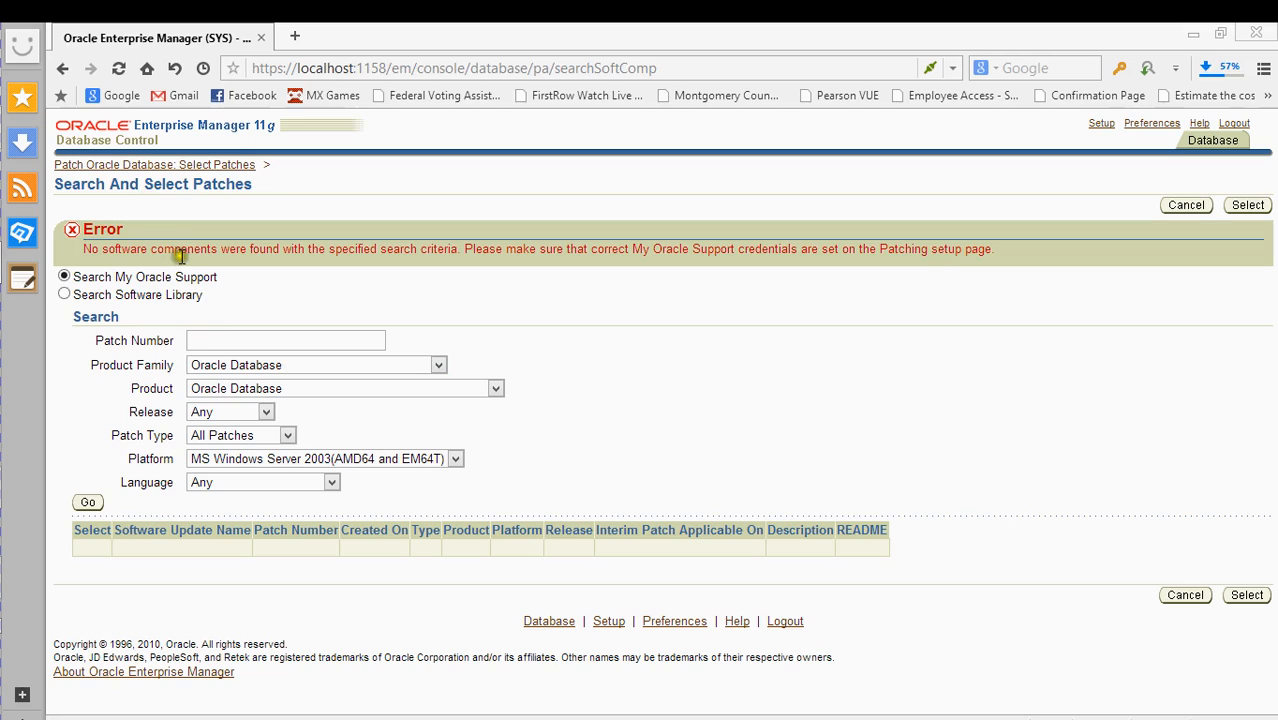
click(174, 168)
click(174, 170)
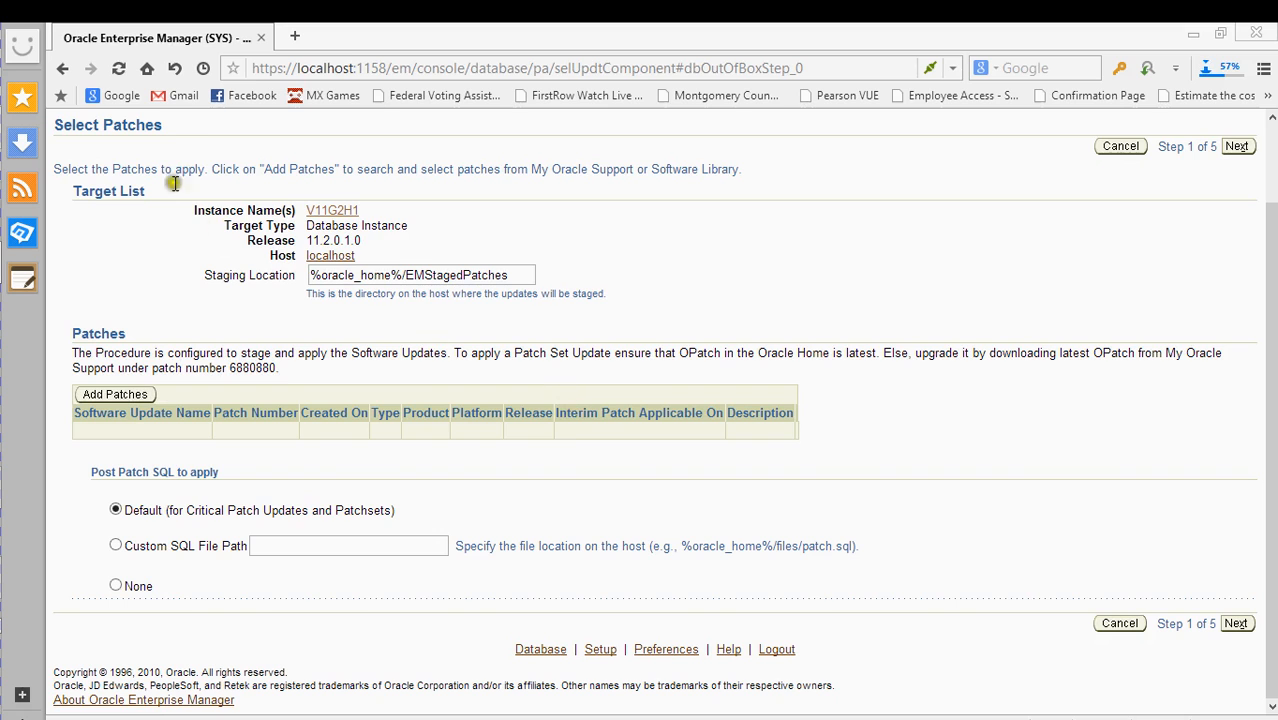
click(1121, 147)
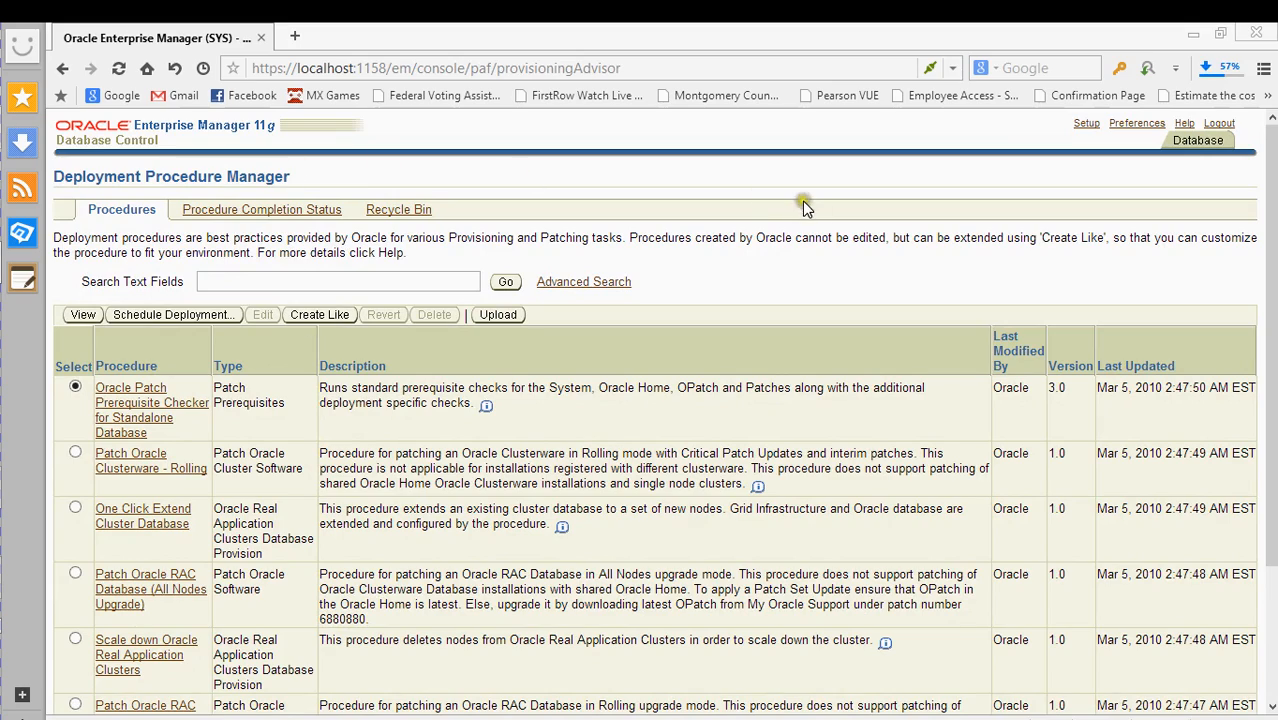
- Leave the Deployment Procedure Manager and open V11G2H1's Software and Support page
scroll(710, 320, down, 3)
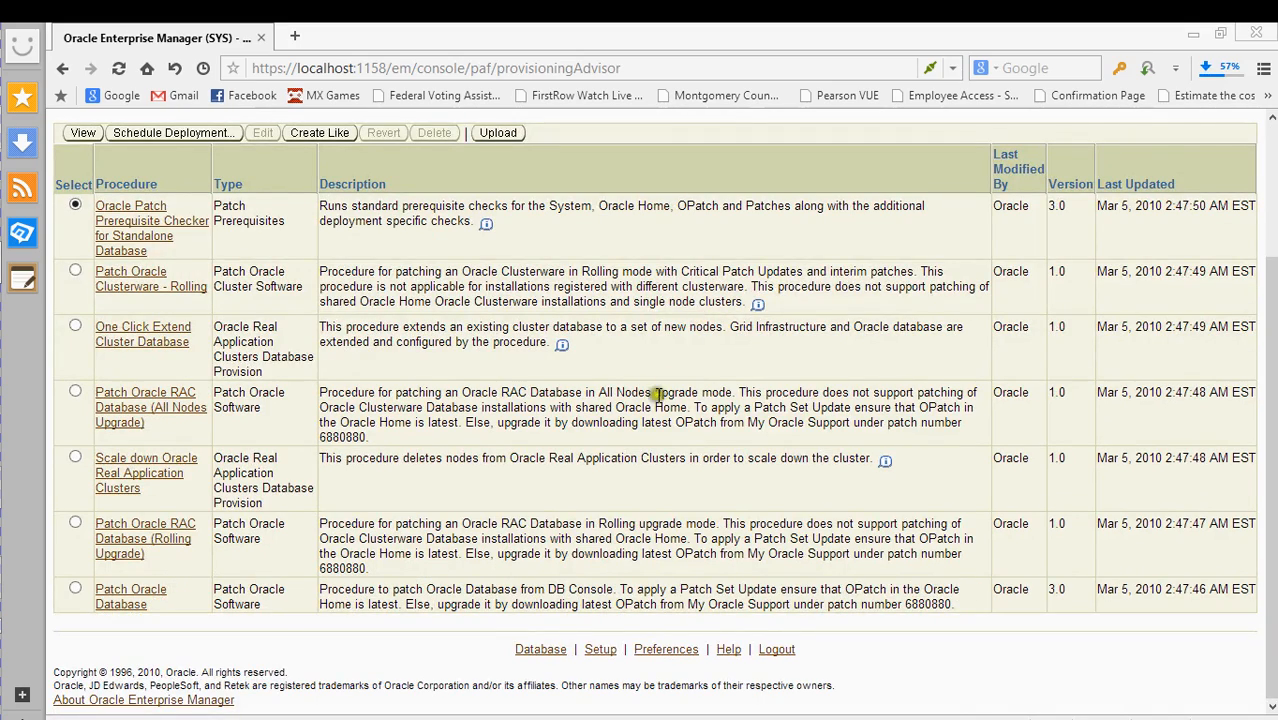
scroll(658, 393, up, 3)
scroll(556, 426, down, 3)
scroll(1195, 145, up, 3)
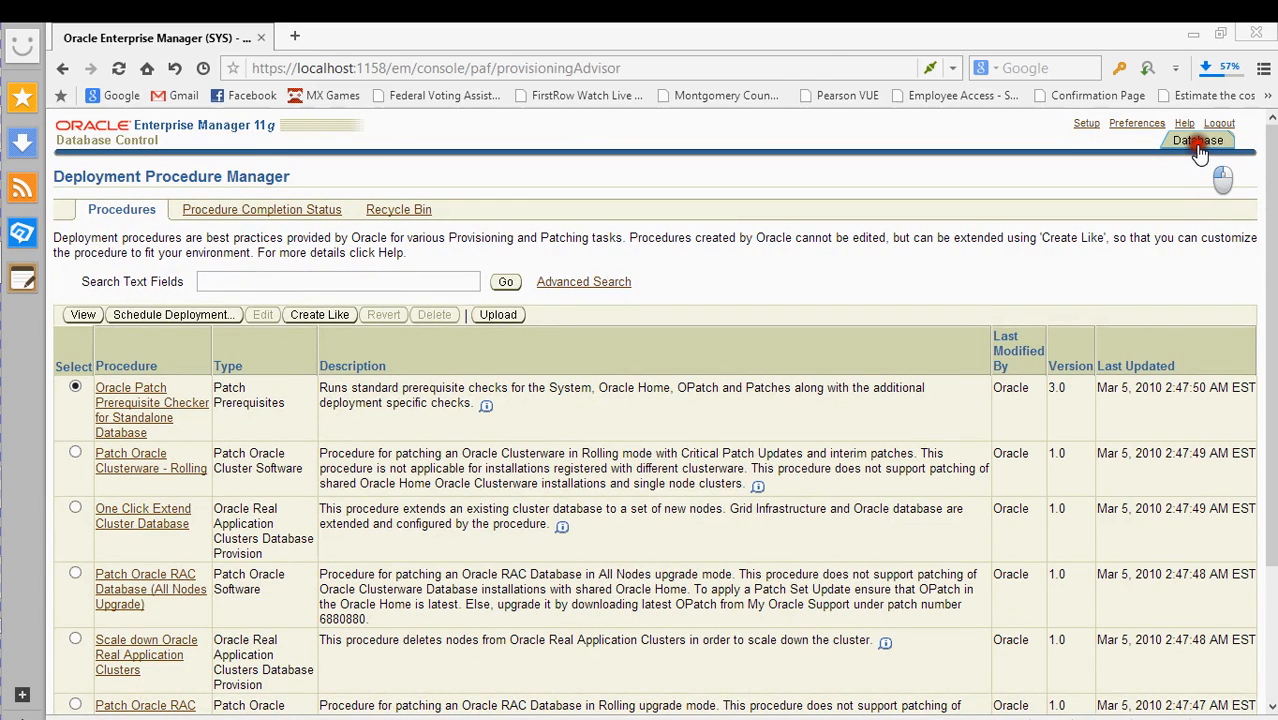
click(1199, 145)
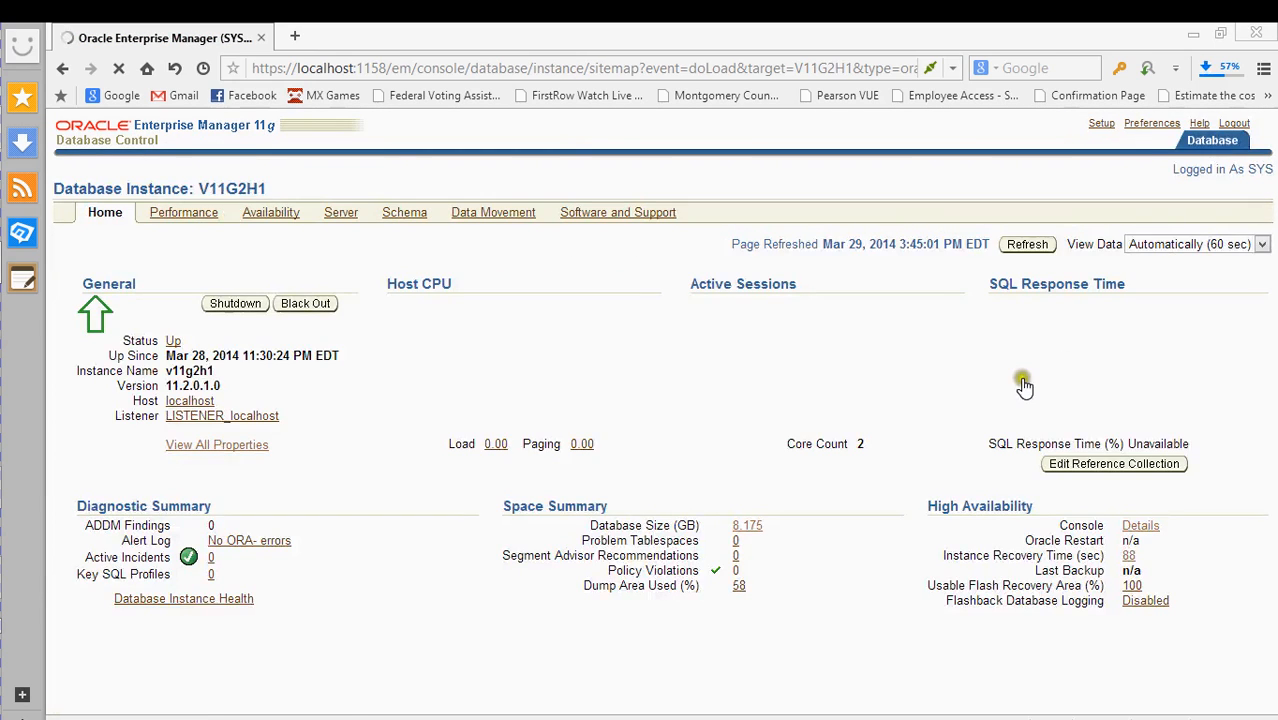
click(615, 212)
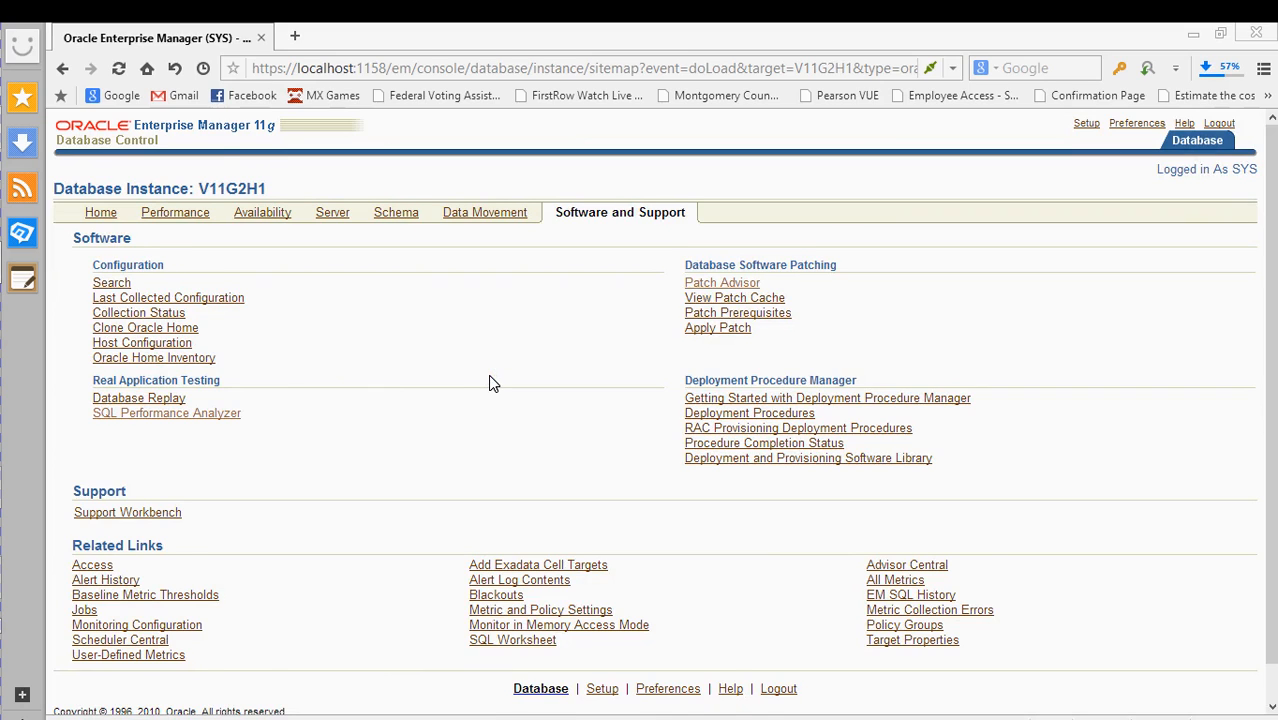
scroll(489, 382, down, 1)
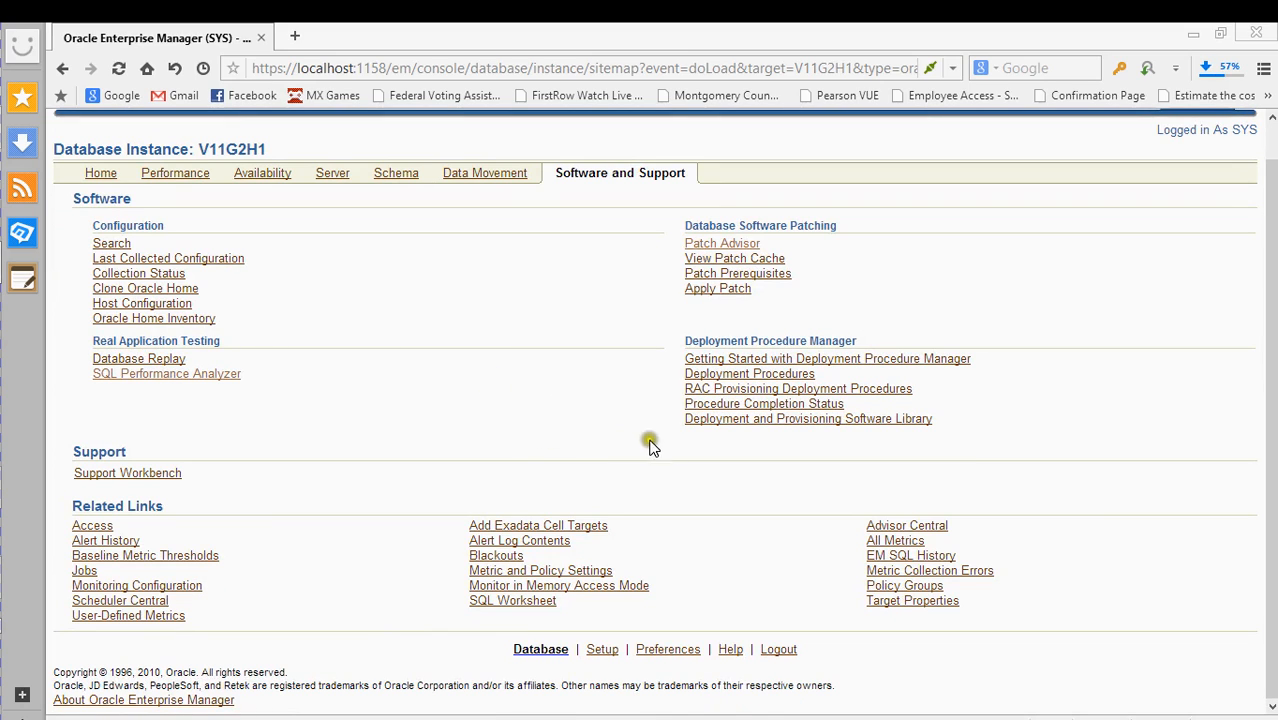
click(963, 512)
click(794, 452)
click(155, 360)
click(100, 174)
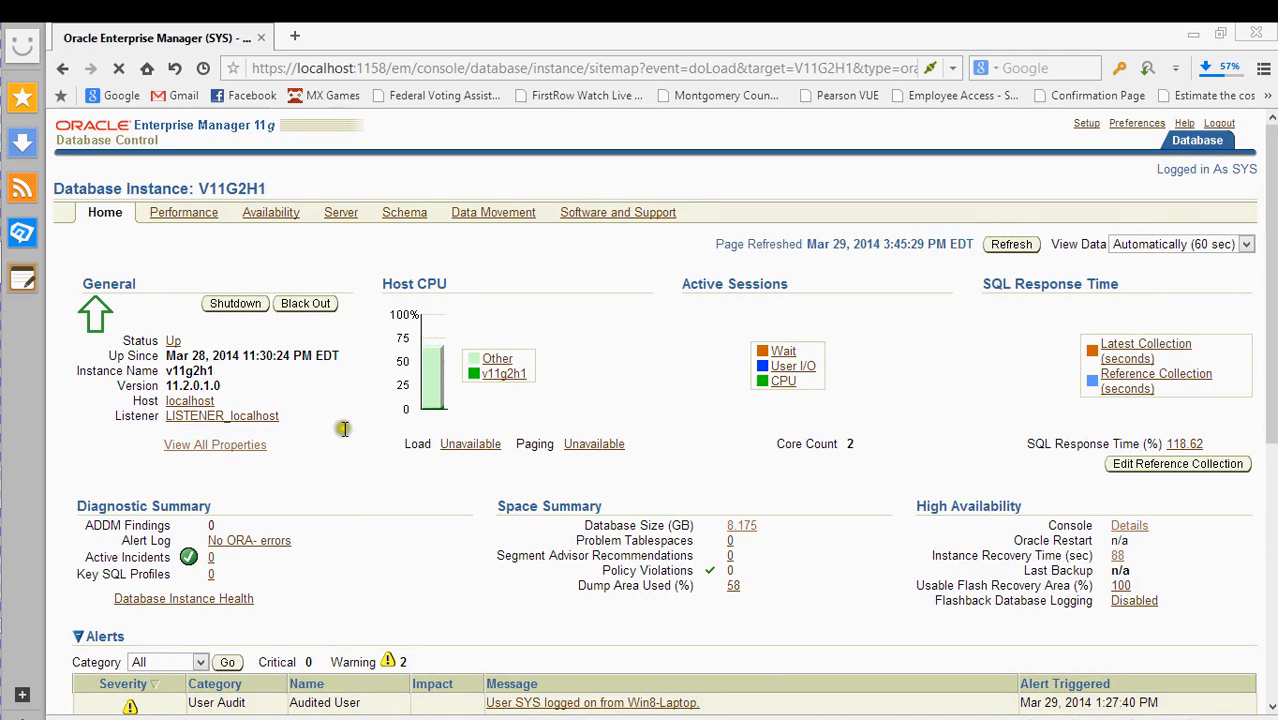
scroll(337, 423, down, 2)
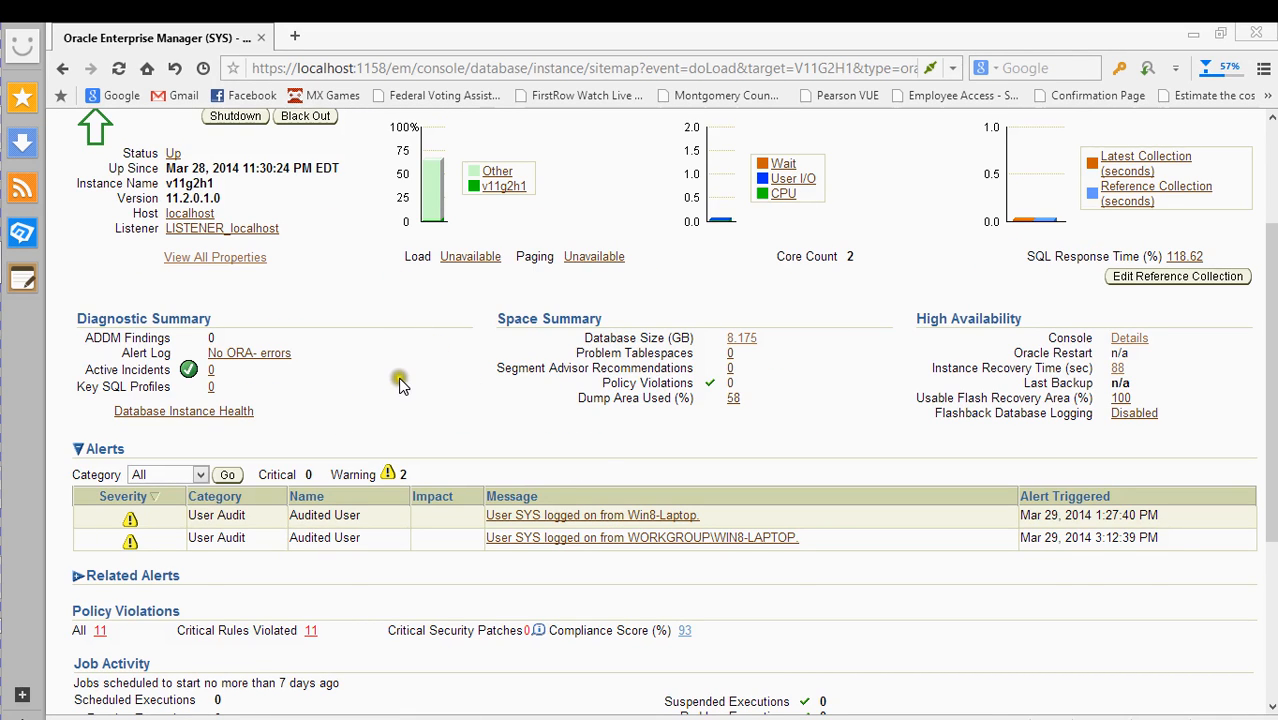
scroll(397, 378, up, 2)
scroll(397, 378, down, 5)
scroll(395, 377, up, 5)
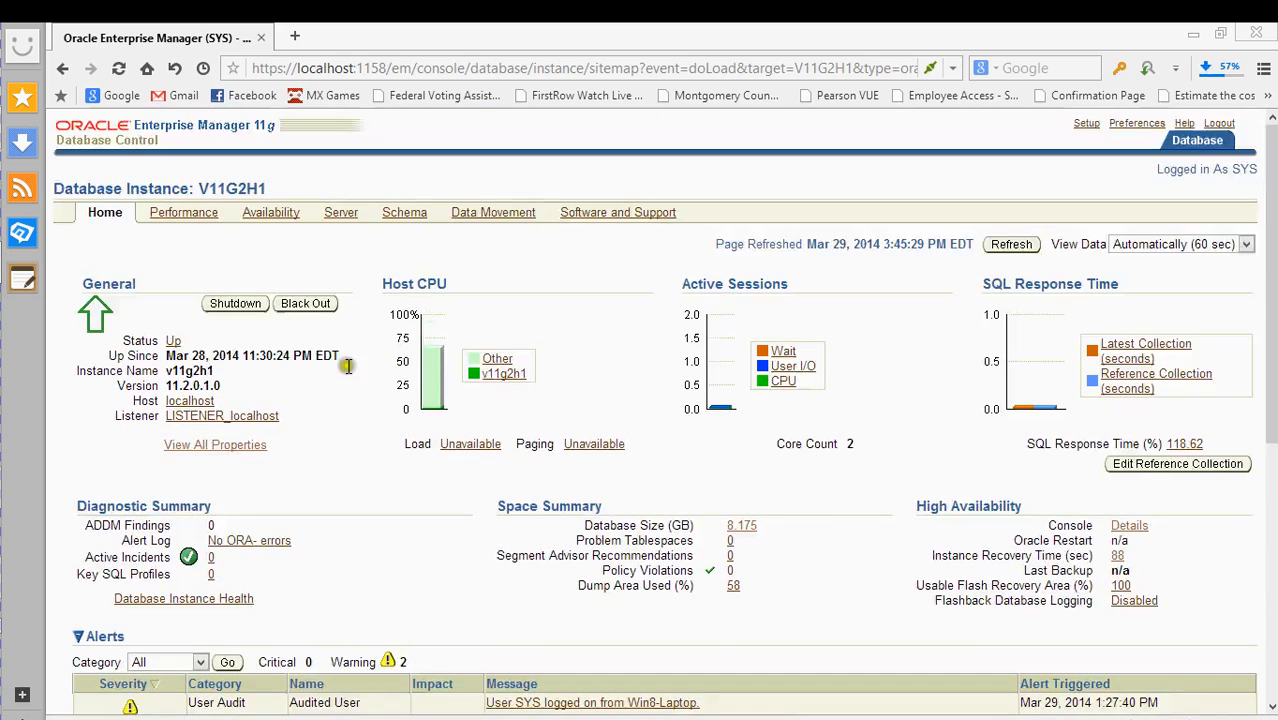
click(190, 212)
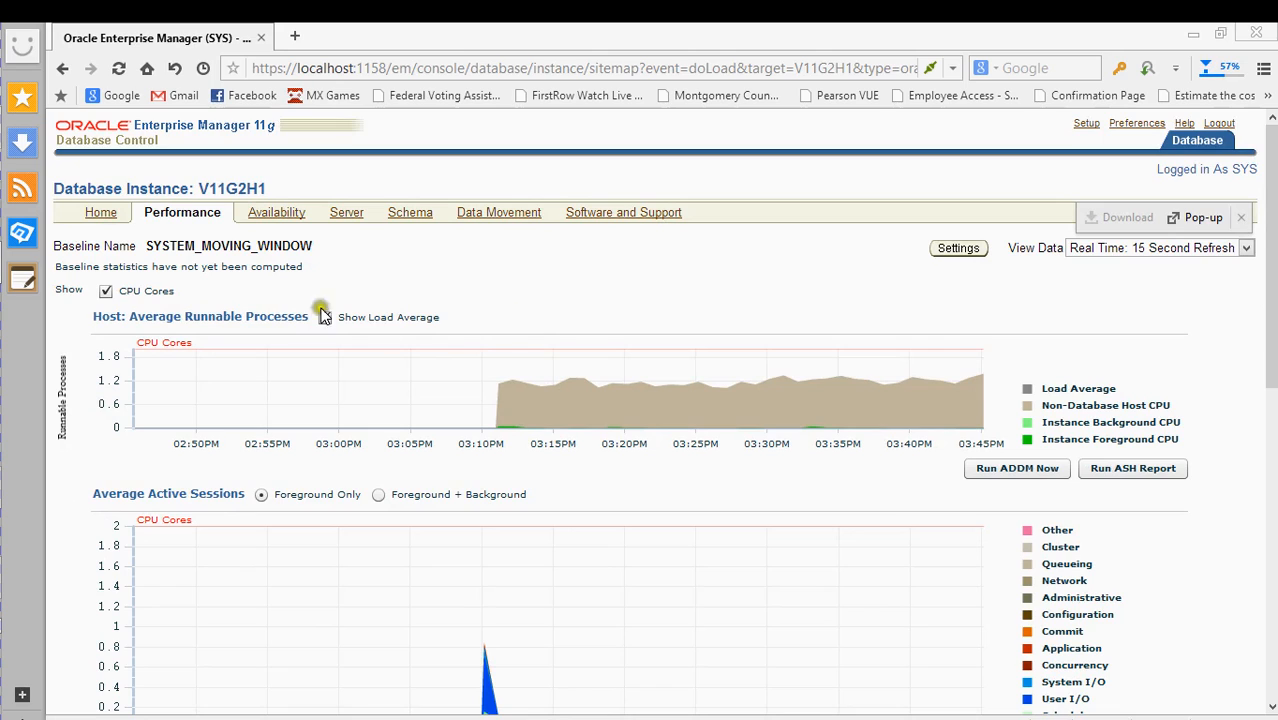
click(109, 219)
click(110, 222)
click(596, 215)
click(737, 358)
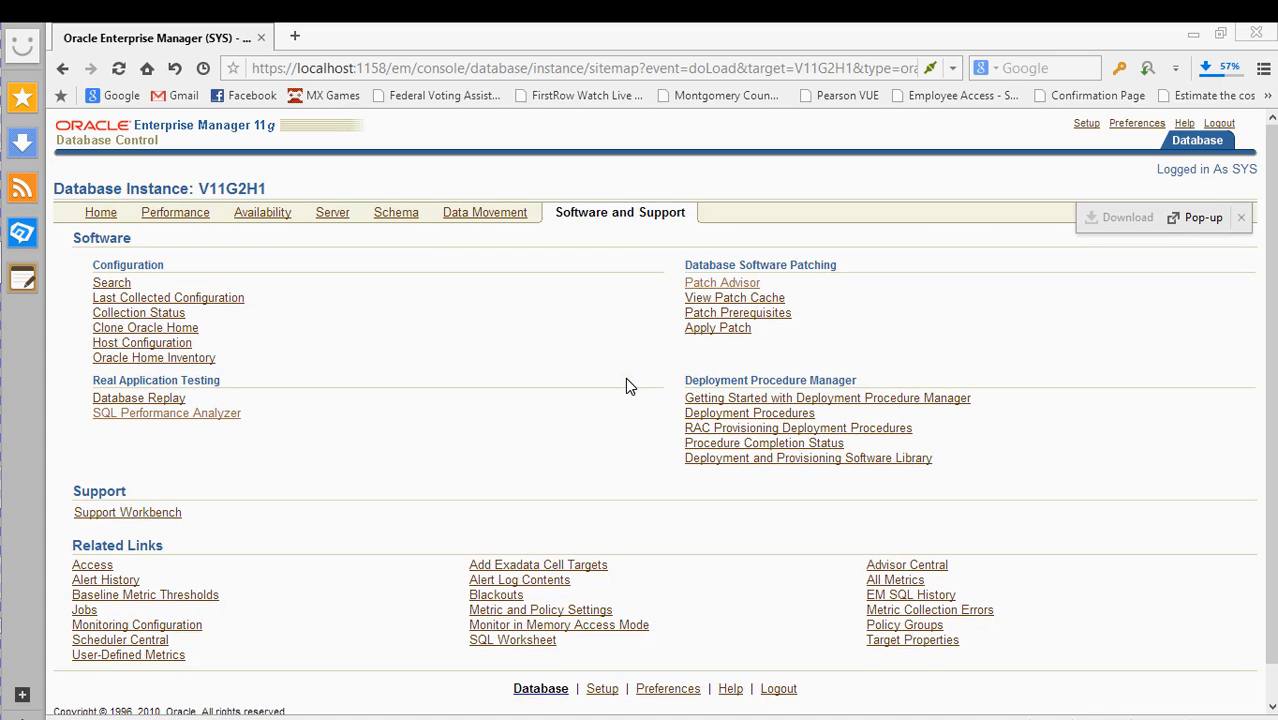
scroll(627, 379, down, 1)
scroll(628, 386, up, 1)
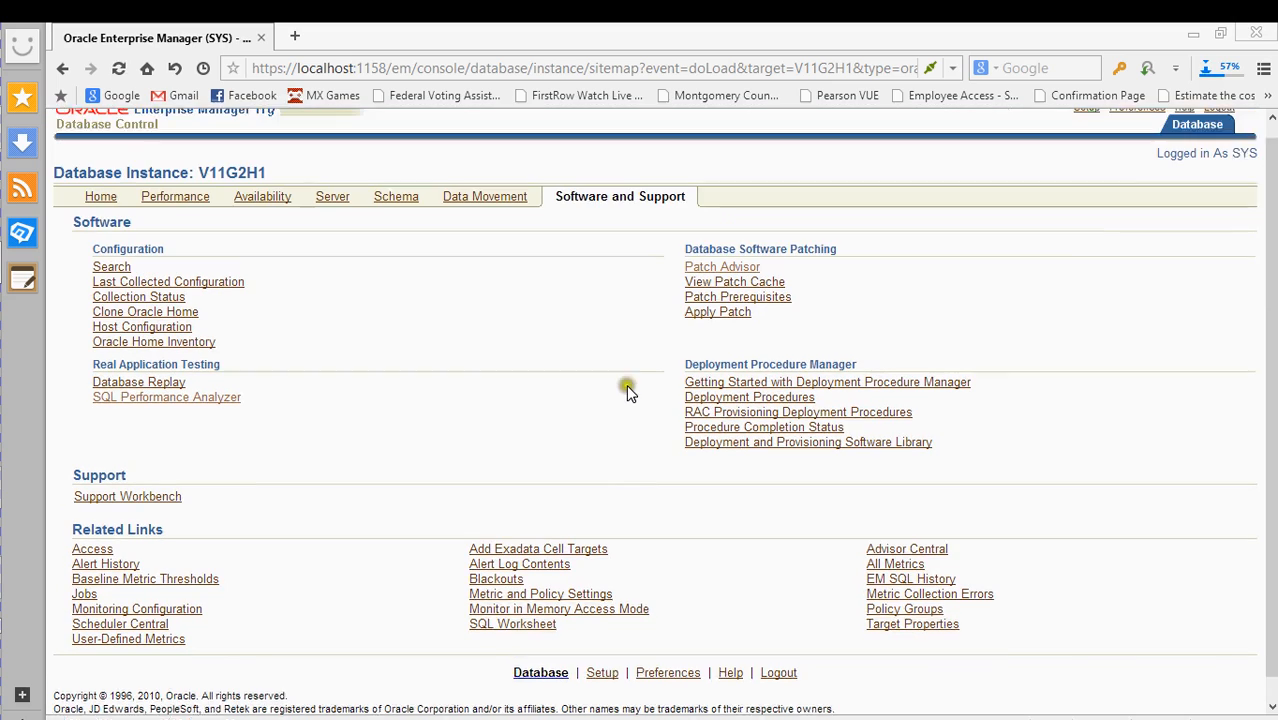